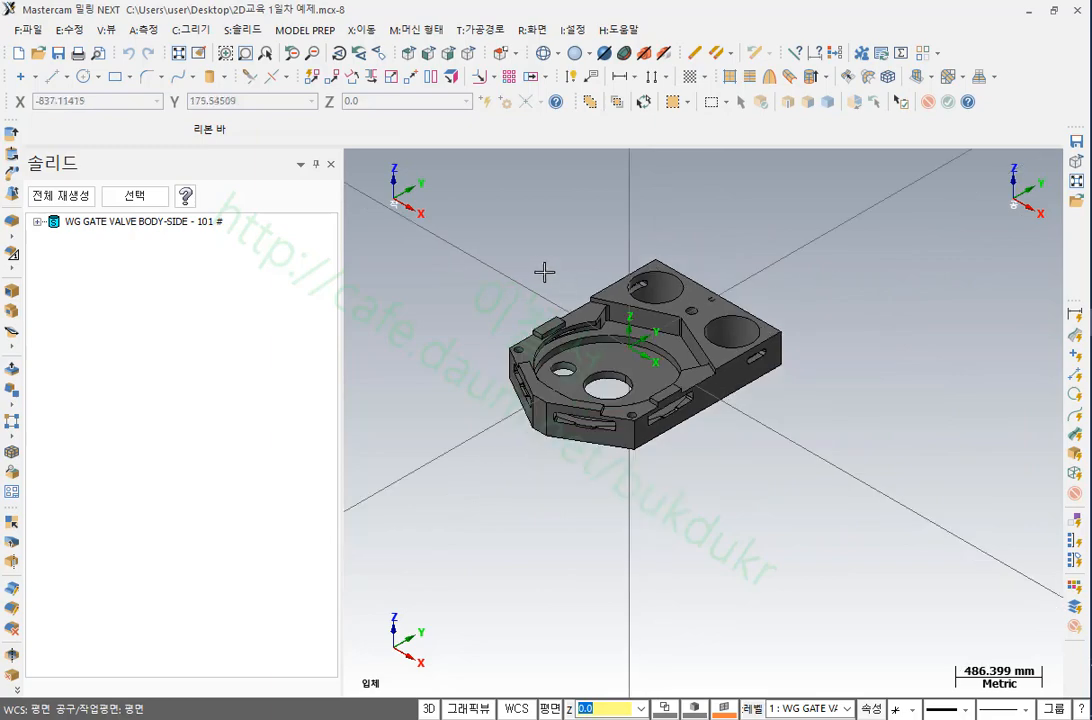
{"action": "scroll", "coordinate": [541, 271], "scroll_direction": "up", "scroll_amount": 3}
{"action": "scroll", "coordinate": [553, 285], "scroll_direction": "down", "scroll_amount": 4}
{"action": "scroll", "coordinate": [590, 335], "scroll_direction": "up", "scroll_amount": 7}
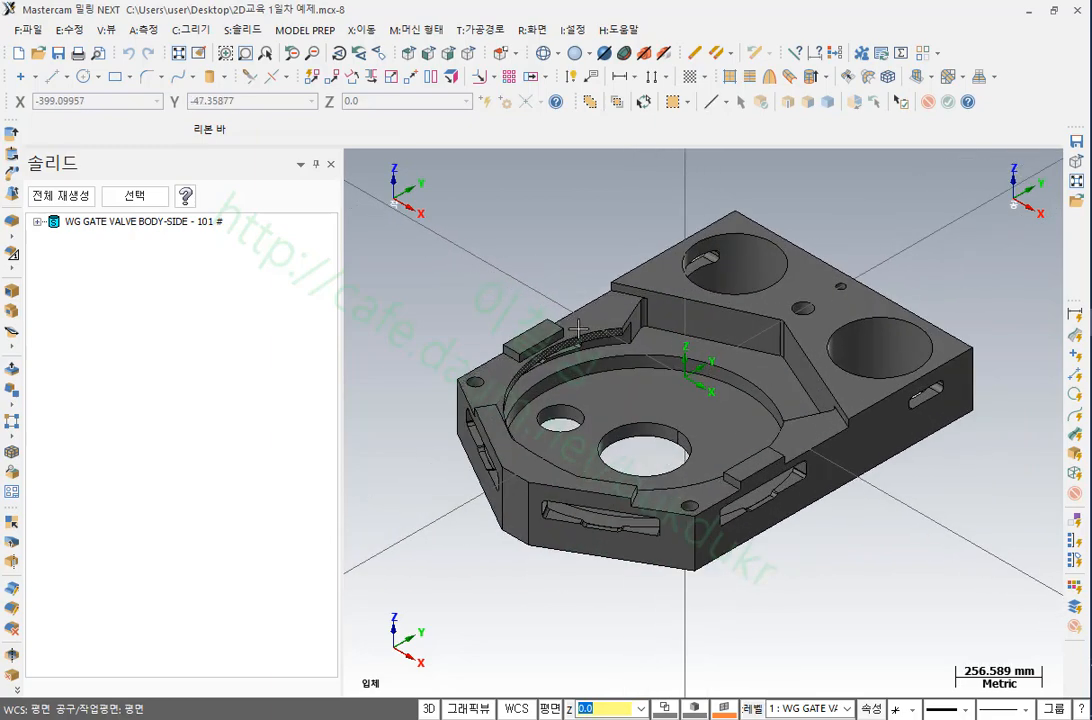
{"action": "scroll", "coordinate": [605, 312], "scroll_direction": "down", "scroll_amount": 4}
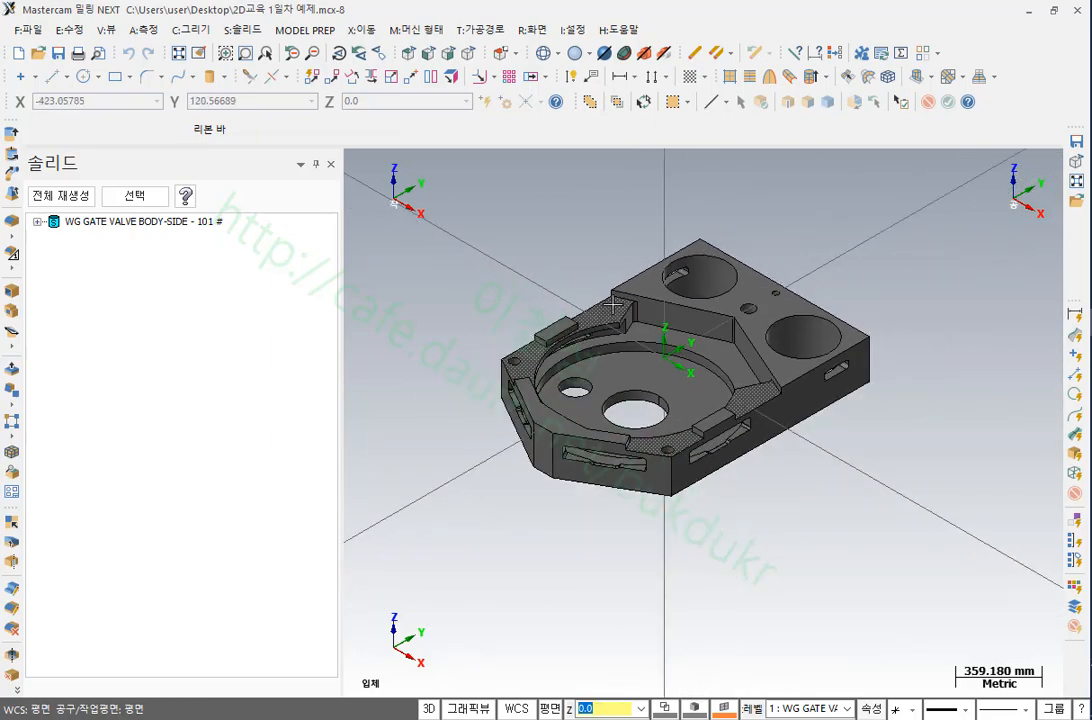
Close the Solids Manager, show the Toolpath Manager instead and expand the Mill Default MM properties of machine group 1
{"action": "left_click", "coordinate": [331, 164]}
{"action": "scroll", "coordinate": [530, 237], "scroll_direction": "up", "scroll_amount": 1}
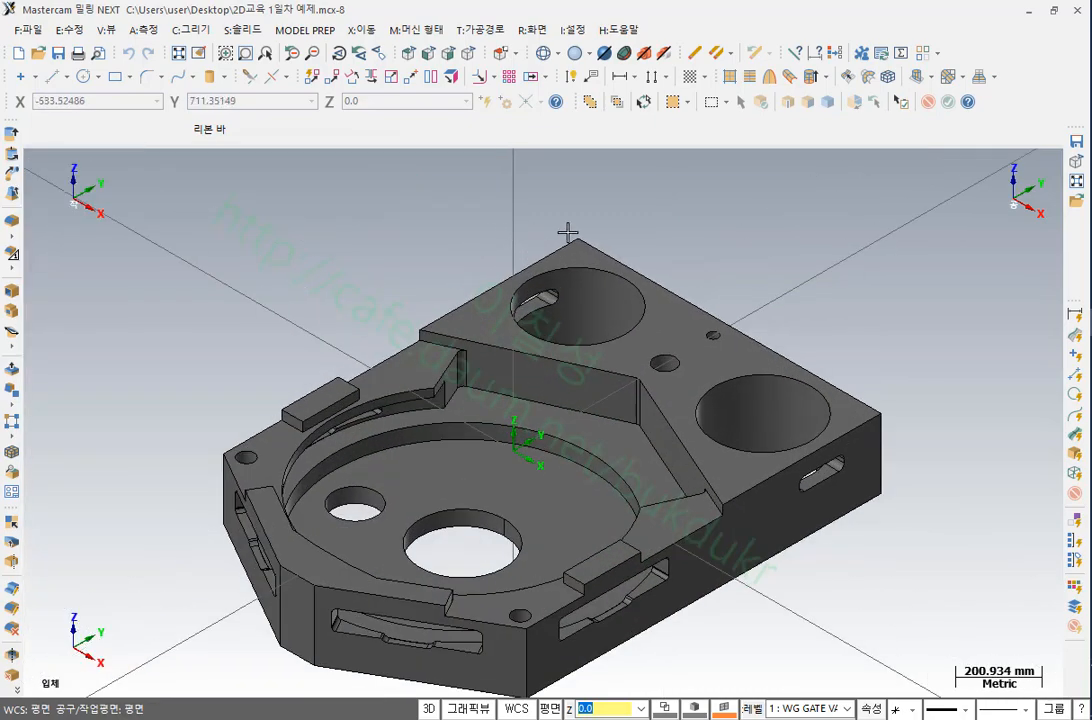
{"action": "scroll", "coordinate": [566, 240], "scroll_direction": "down", "scroll_amount": 2}
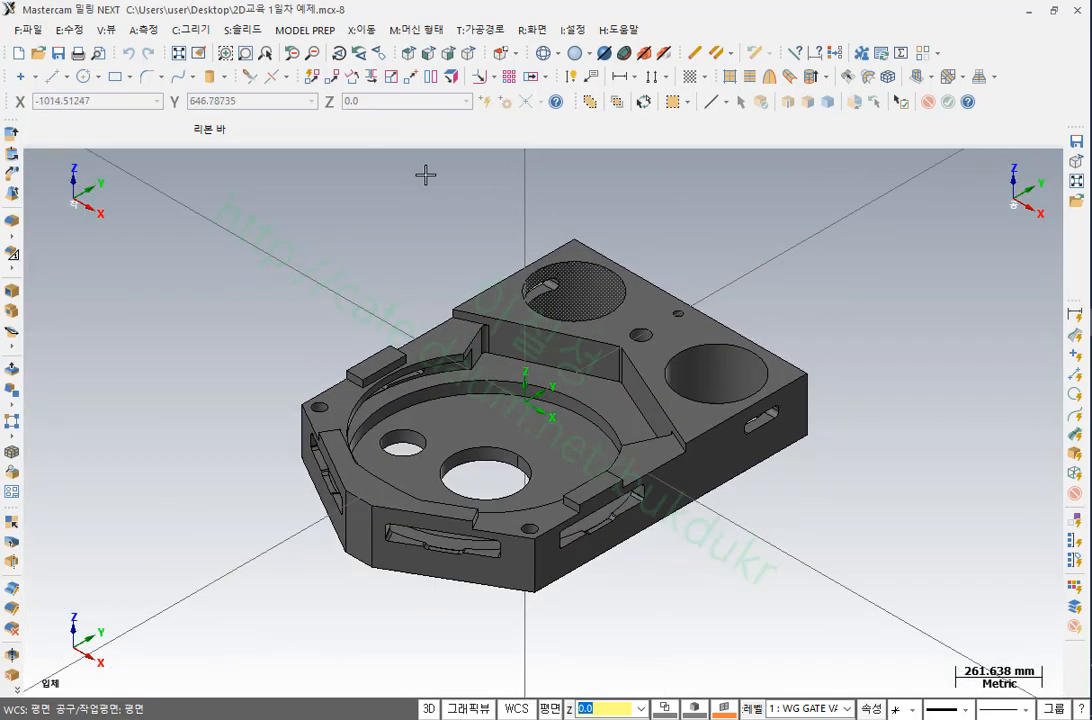
{"action": "left_click", "coordinate": [106, 30]}
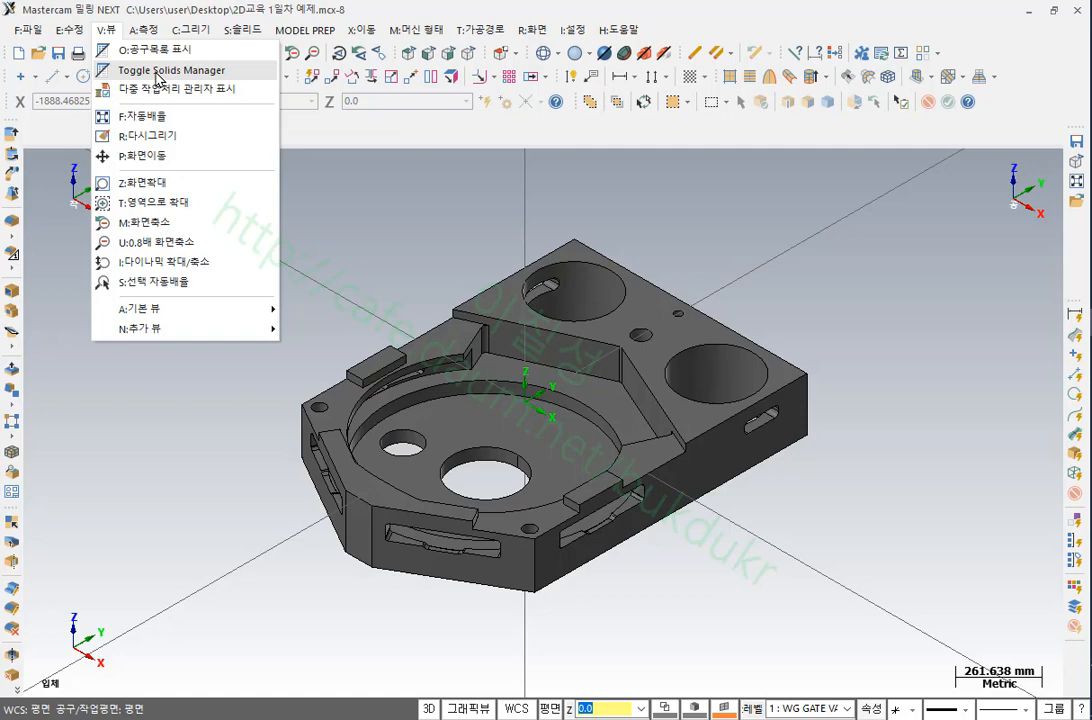
{"action": "left_click", "coordinate": [155, 49]}
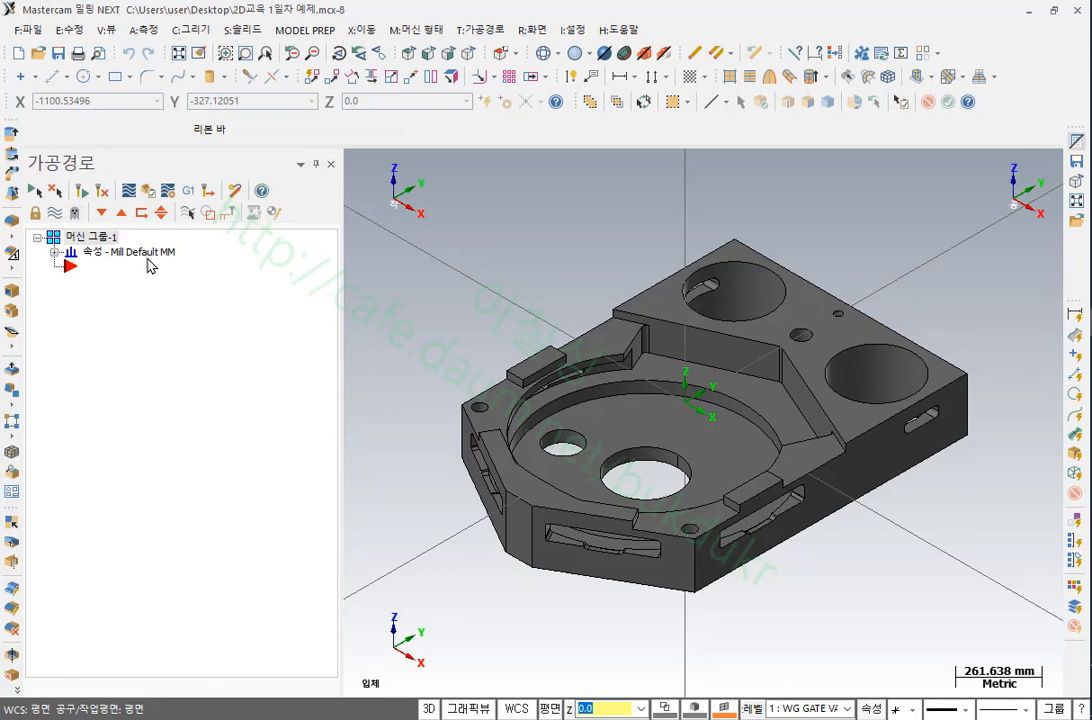
{"action": "left_click", "coordinate": [55, 253]}
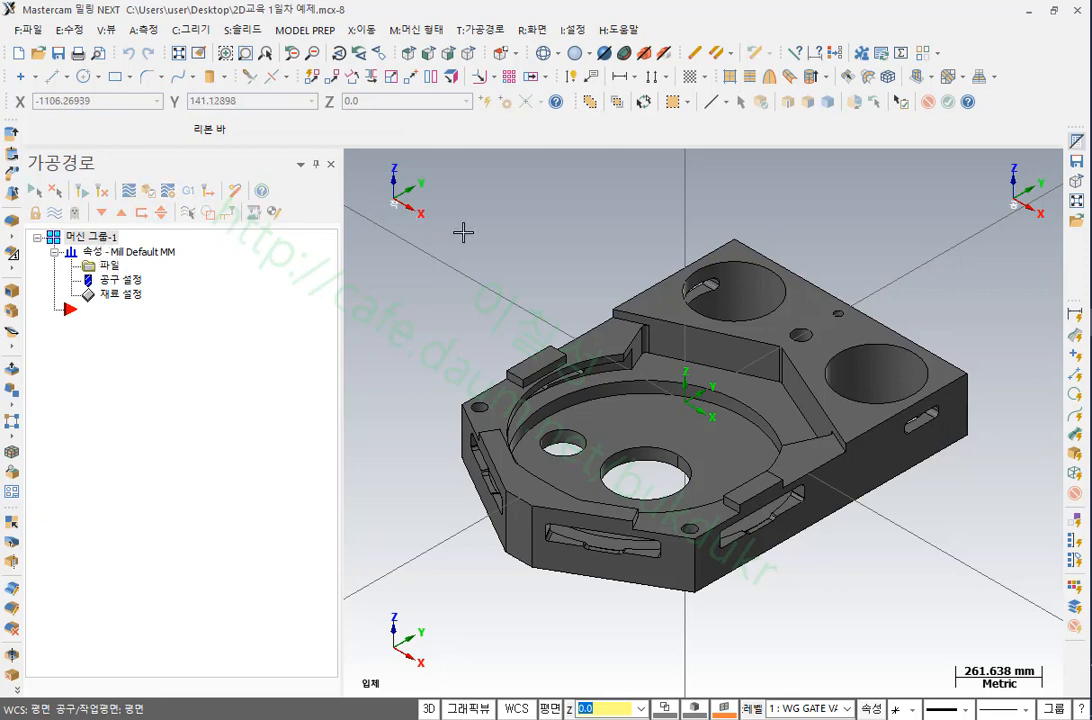
{"action": "left_click", "coordinate": [416, 29]}
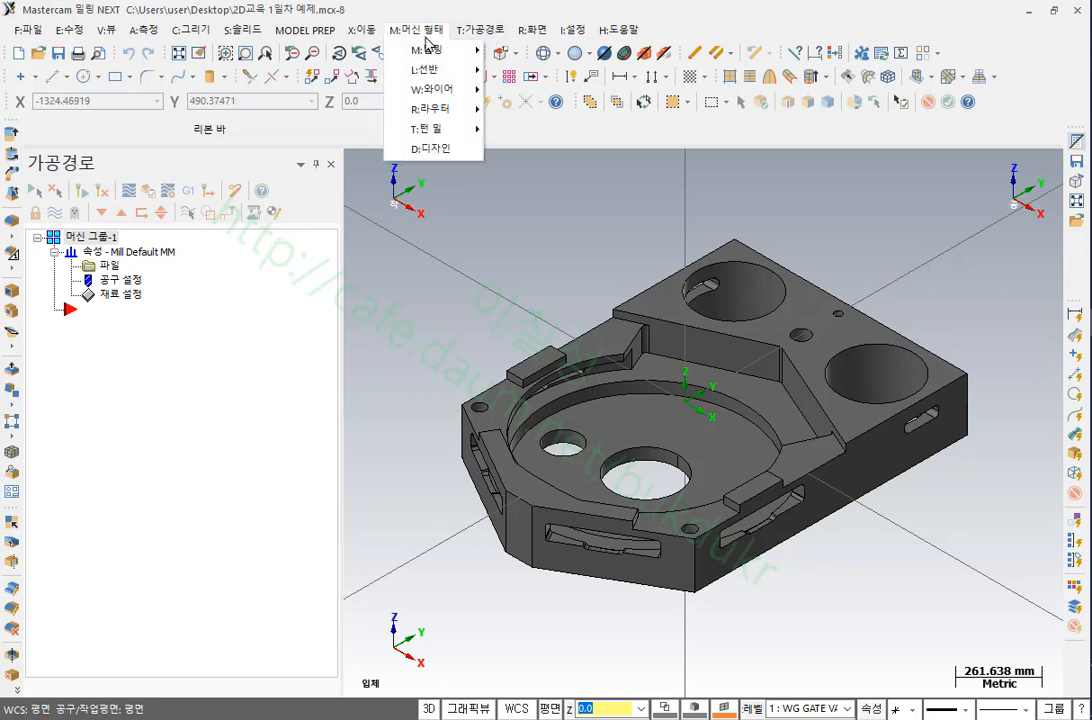
{"action": "mouse_move", "coordinate": [478, 58]}
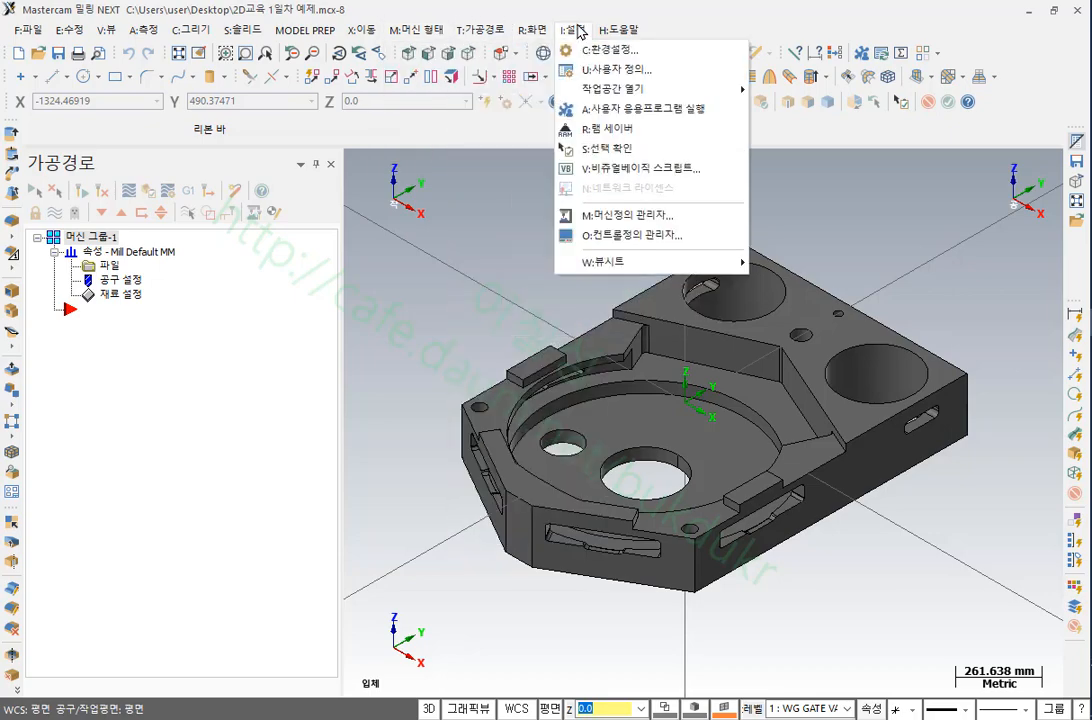
Open the system configuration at its screen settings page (화면설정)
{"action": "left_click", "coordinate": [578, 32]}
{"action": "left_click", "coordinate": [578, 32]}
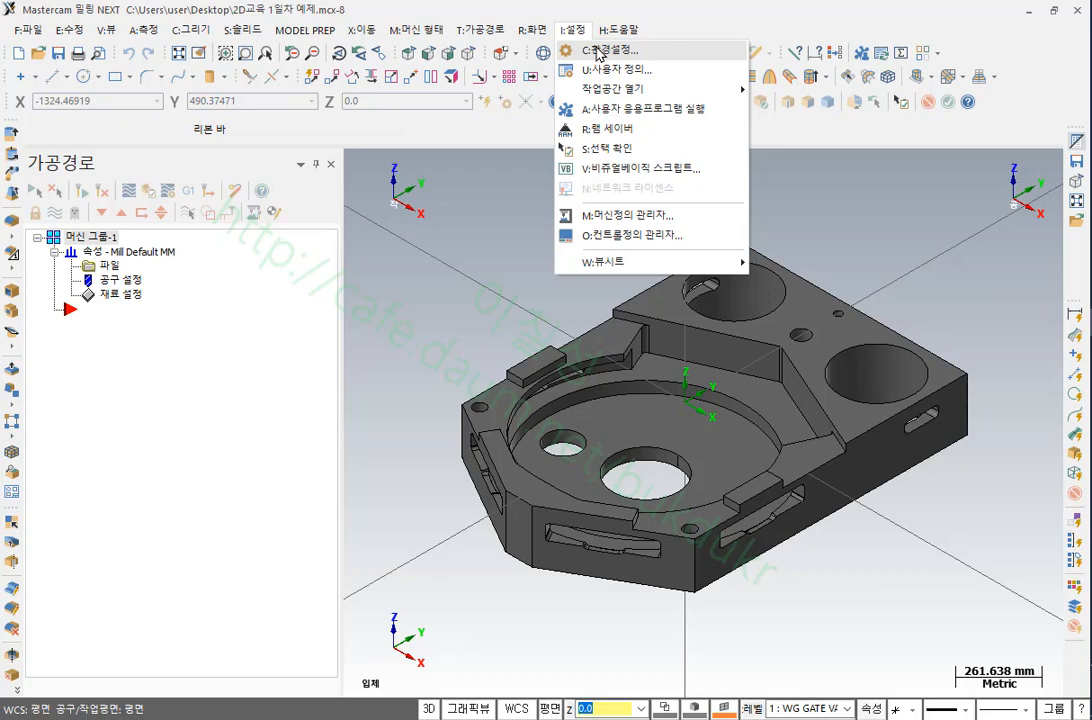
{"action": "left_click", "coordinate": [597, 50]}
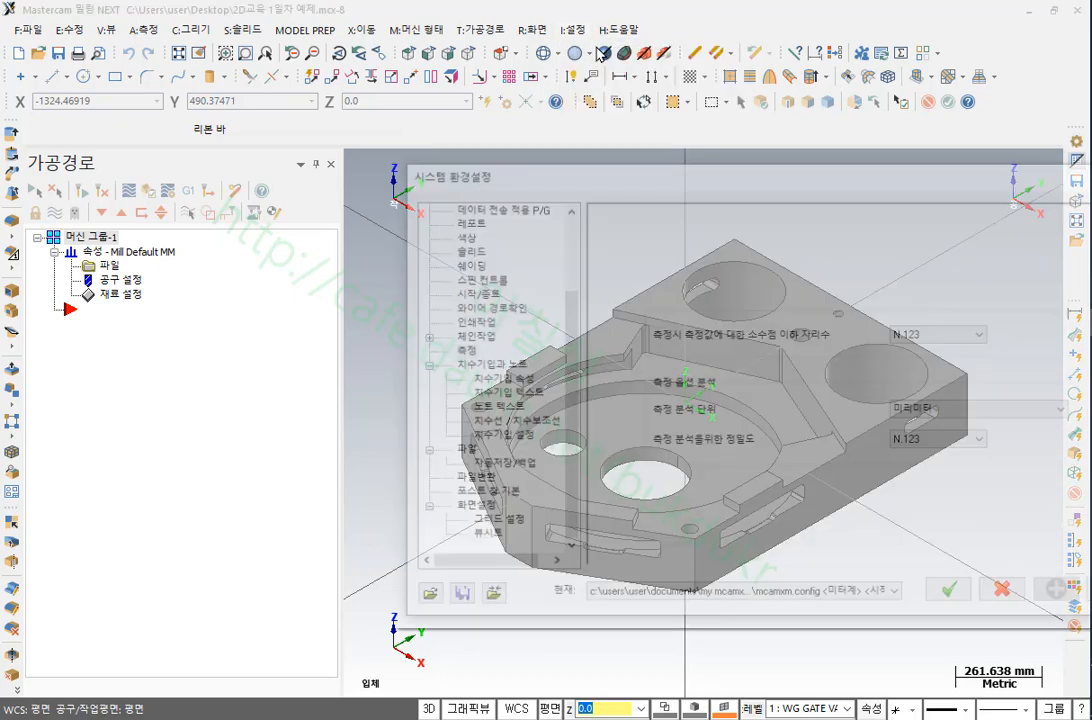
{"action": "left_click_drag", "start_coordinate": [722, 180], "coordinate": [521, 91]}
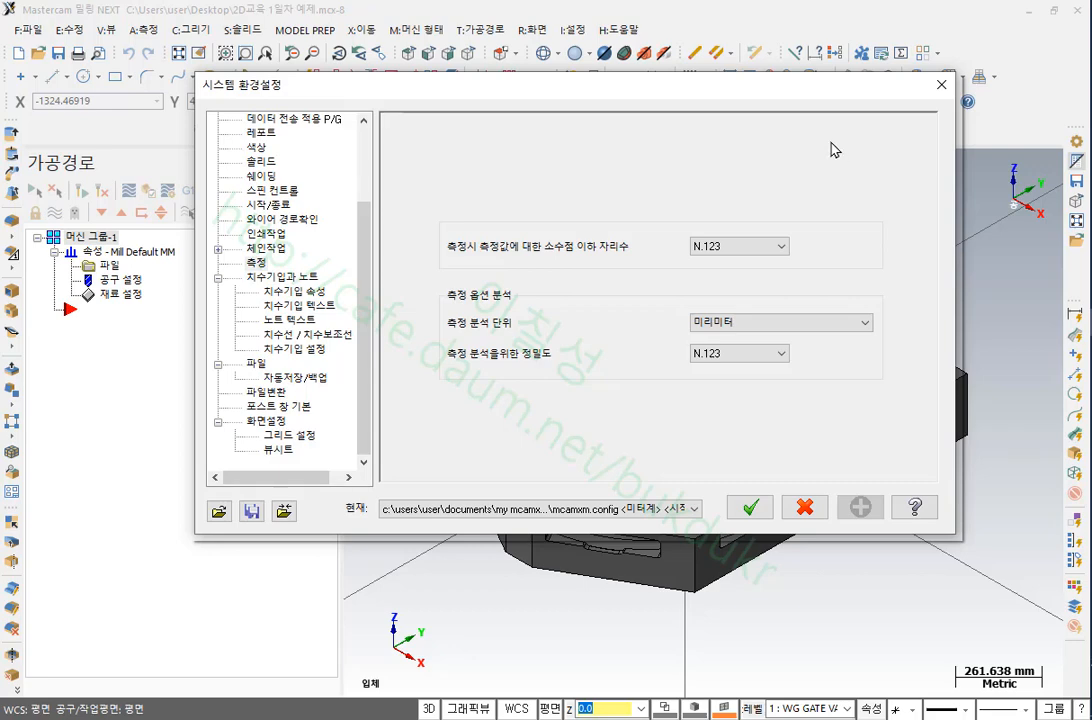
{"action": "left_click", "coordinate": [267, 424]}
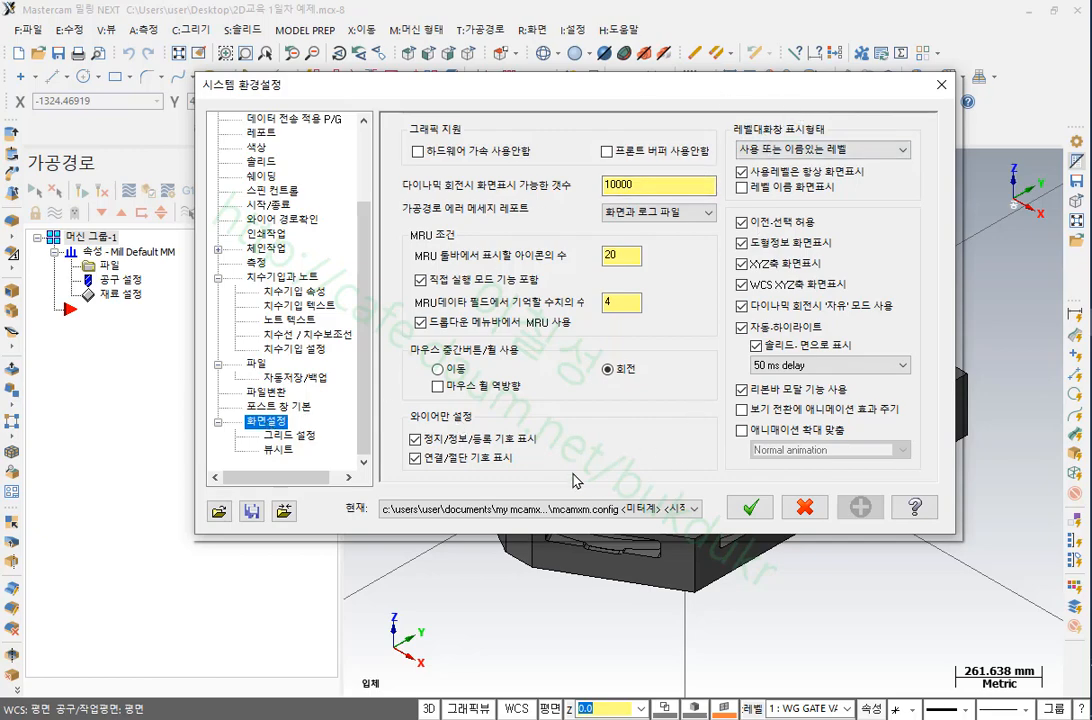
{"action": "left_click", "coordinate": [1090, 62]}
{"action": "mouse_move", "coordinate": [565, 372]}
{"action": "left_mouse_down"}
{"action": "mouse_move", "coordinate": [440, 400]}
{"action": "mouse_move", "coordinate": [395, 345]}
{"action": "mouse_move", "coordinate": [600, 338]}
{"action": "mouse_move", "coordinate": [588, 392]}
{"action": "left_mouse_up"}
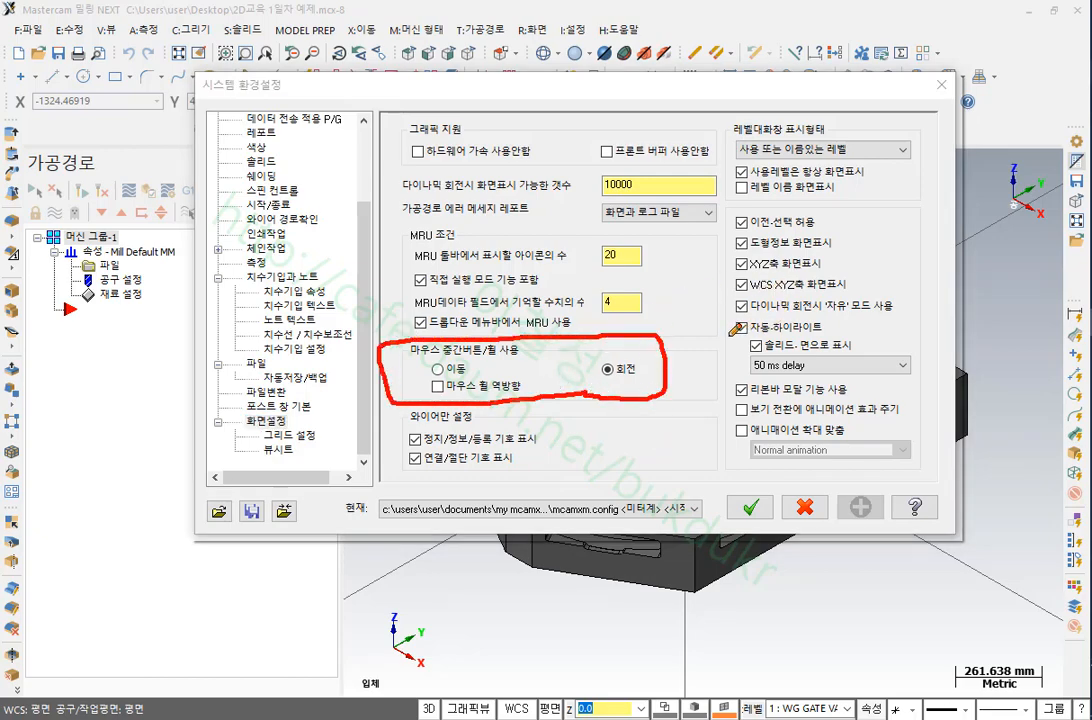
{"action": "mouse_move", "coordinate": [727, 332]}
{"action": "left_mouse_down"}
{"action": "mouse_move", "coordinate": [720, 266]}
{"action": "mouse_move", "coordinate": [855, 211]}
{"action": "mouse_move", "coordinate": [908, 300]}
{"action": "mouse_move", "coordinate": [725, 330]}
{"action": "left_mouse_up"}
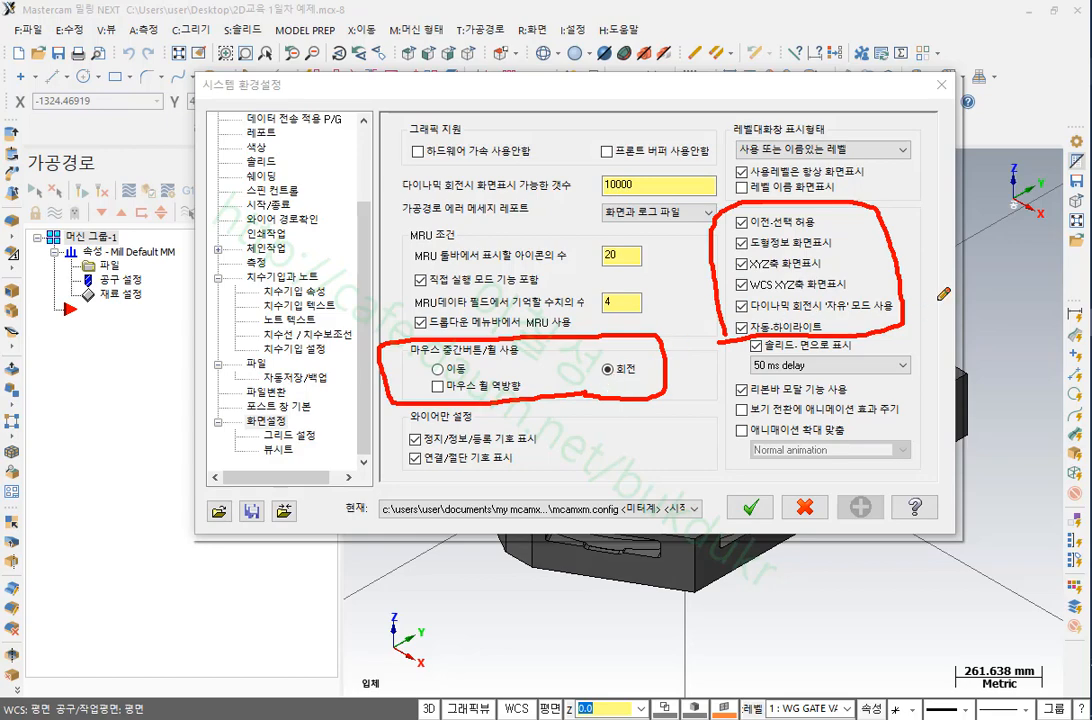
{"action": "right_click", "coordinate": [975, 172]}
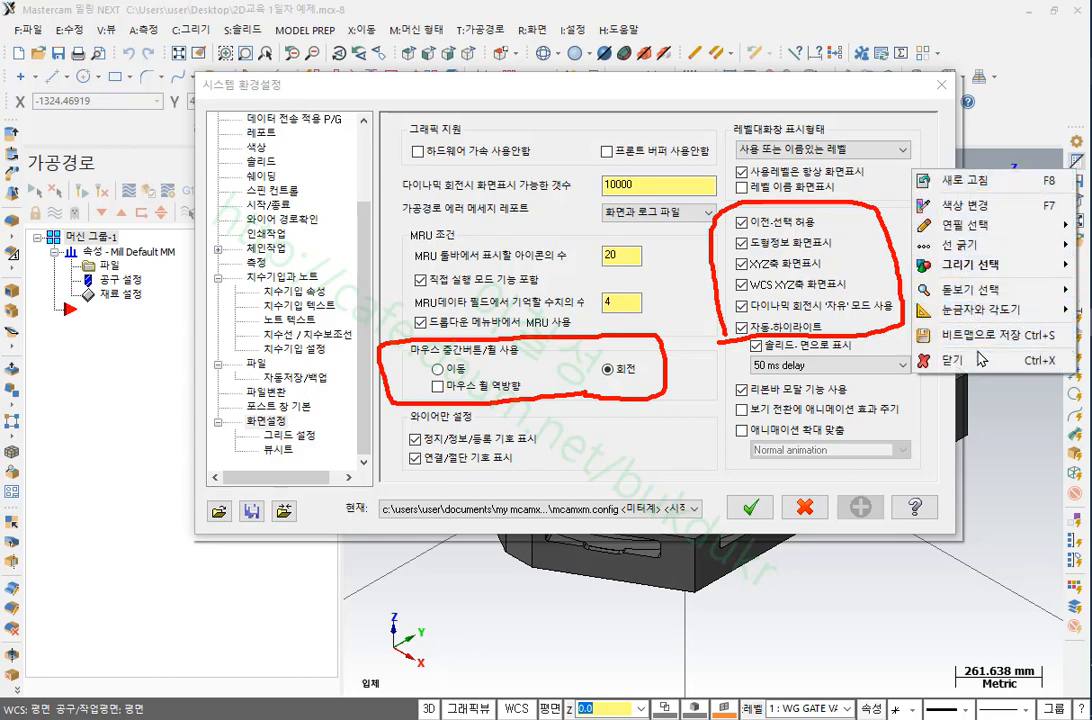
{"action": "mouse_move", "coordinate": [975, 289]}
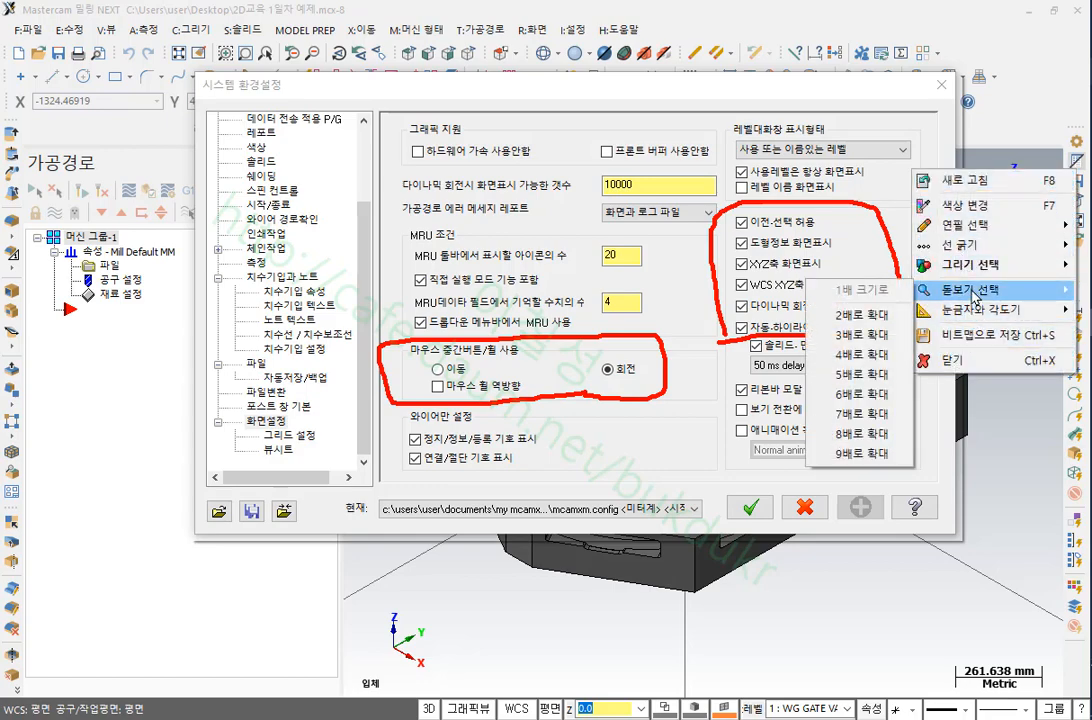
{"action": "left_click", "coordinate": [862, 314]}
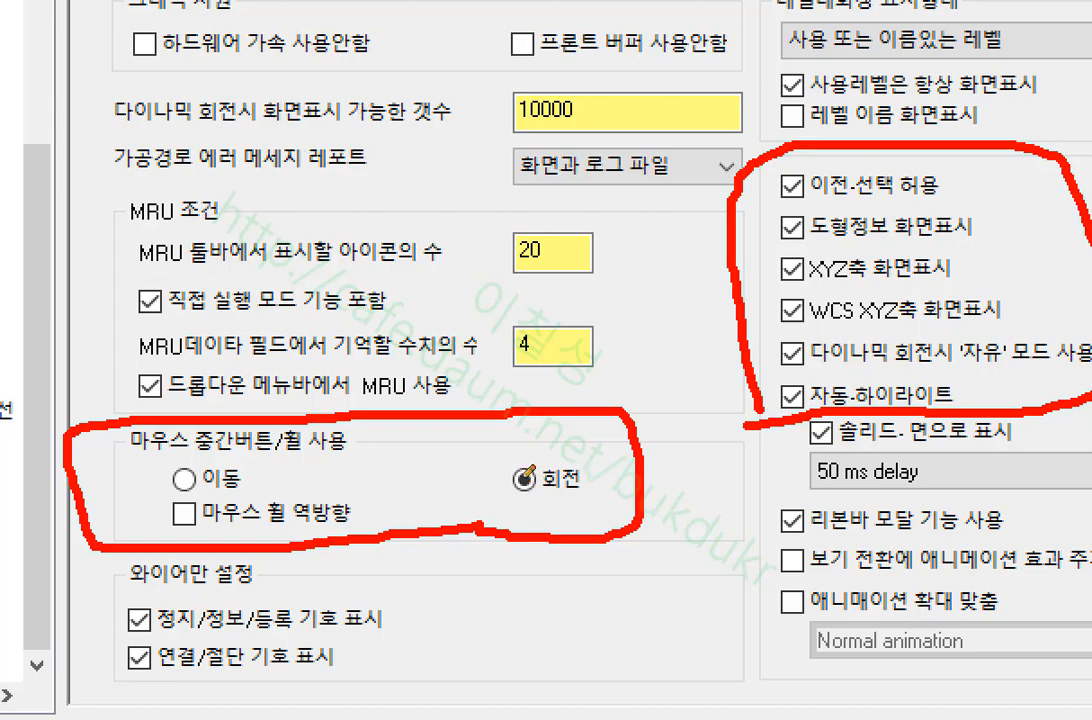
{"action": "mouse_move", "coordinate": [516, 455]}
{"action": "left_mouse_down"}
{"action": "mouse_move", "coordinate": [523, 469]}
{"action": "mouse_move", "coordinate": [548, 457]}
{"action": "left_mouse_up"}
{"action": "left_click_drag", "start_coordinate": [182, 470], "coordinate": [234, 449]}
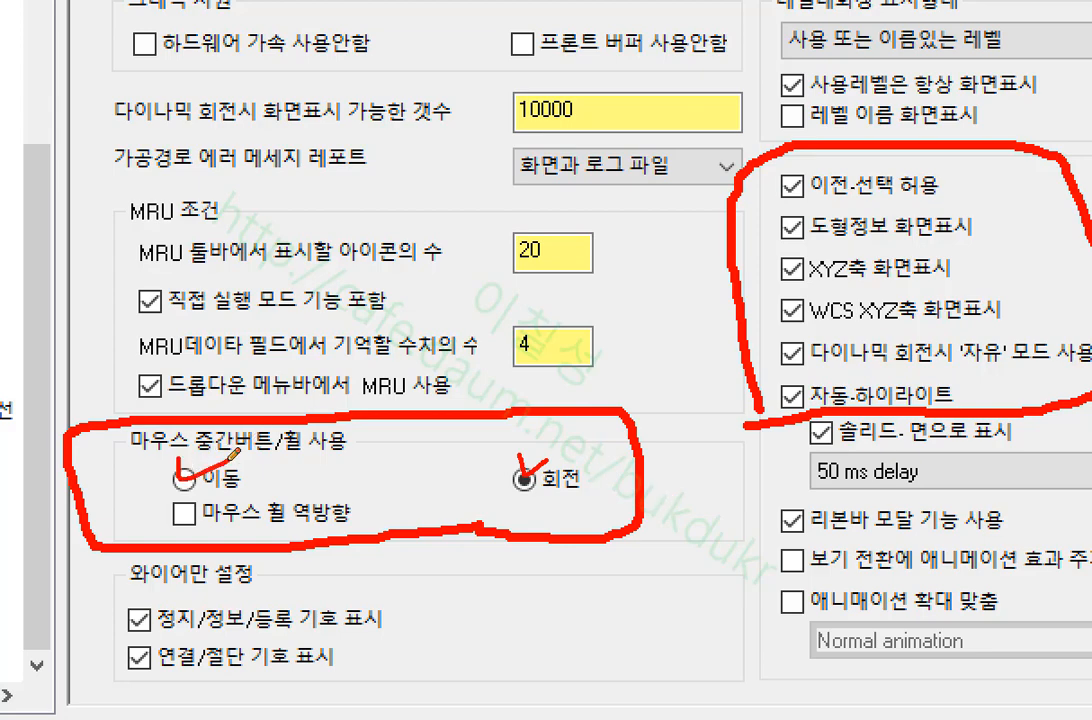
{"action": "right_click", "coordinate": [640, 150]}
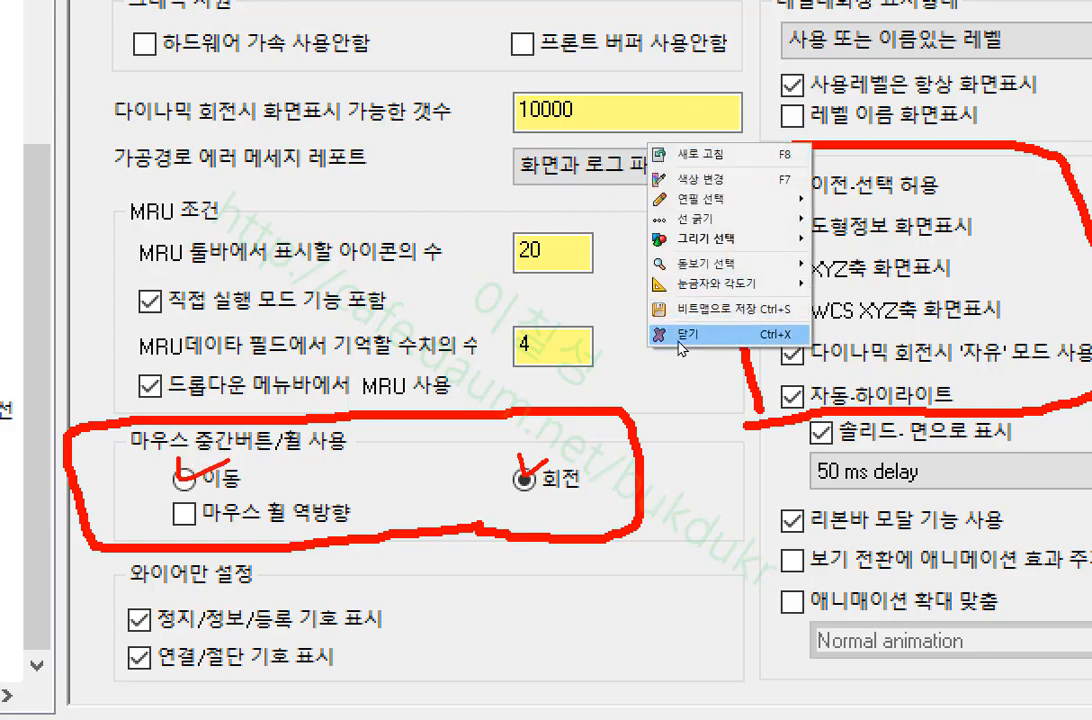
{"action": "left_click", "coordinate": [688, 300]}
Set the 마우스 중간버튼/휠 사용 option to 이동 (pan), save it to the configuration file and try it by panning the part
{"action": "left_click", "coordinate": [478, 372]}
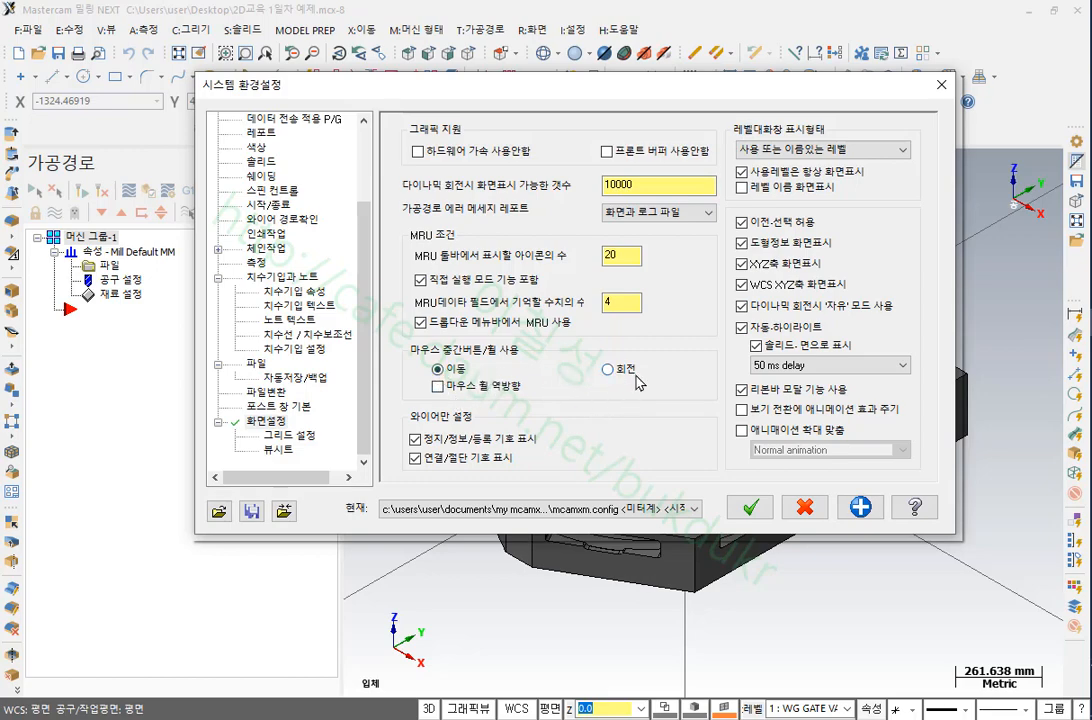
{"action": "key", "text": "Return"}
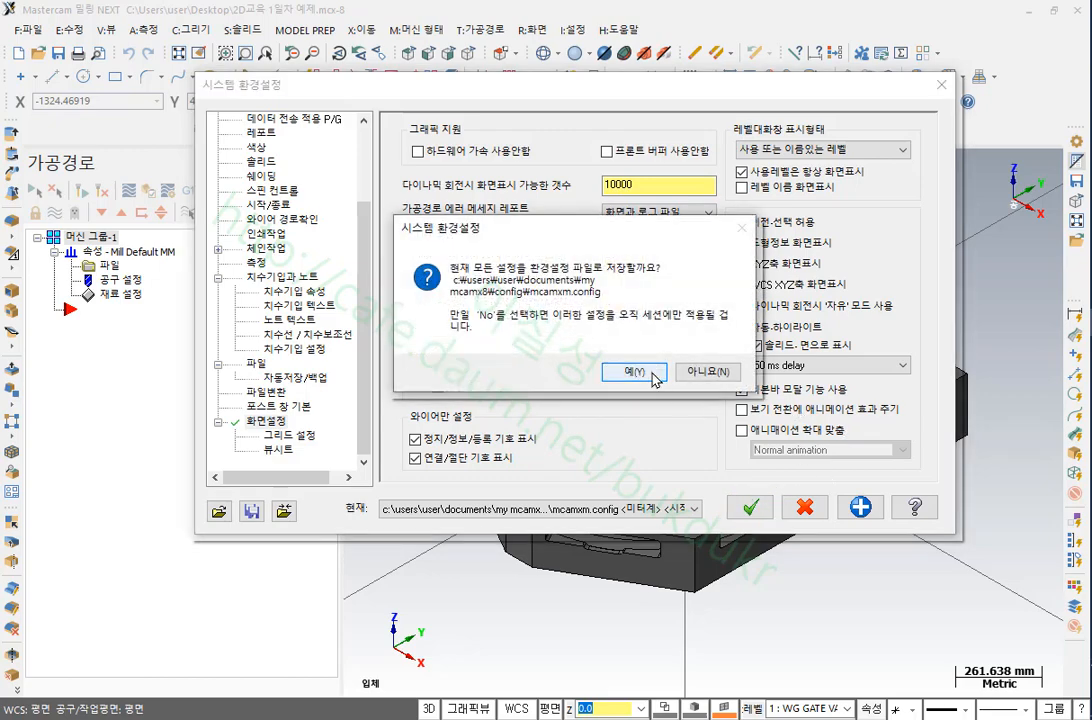
{"action": "left_click", "coordinate": [655, 378]}
{"action": "scroll", "coordinate": [680, 355], "scroll_direction": "down", "scroll_amount": 4}
{"action": "scroll", "coordinate": [680, 355], "scroll_direction": "up", "scroll_amount": 2}
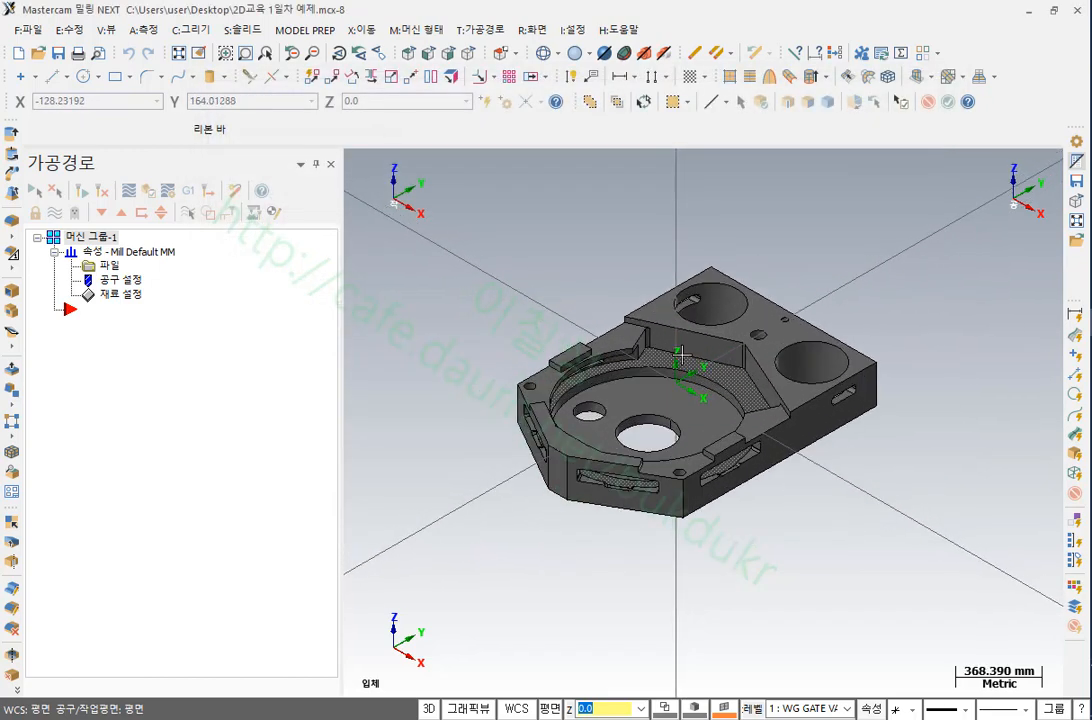
{"action": "scroll", "coordinate": [680, 355], "scroll_direction": "down", "scroll_amount": 2}
{"action": "scroll", "coordinate": [680, 355], "scroll_direction": "up", "scroll_amount": 1}
{"action": "scroll", "coordinate": [680, 355], "scroll_direction": "down", "scroll_amount": 2}
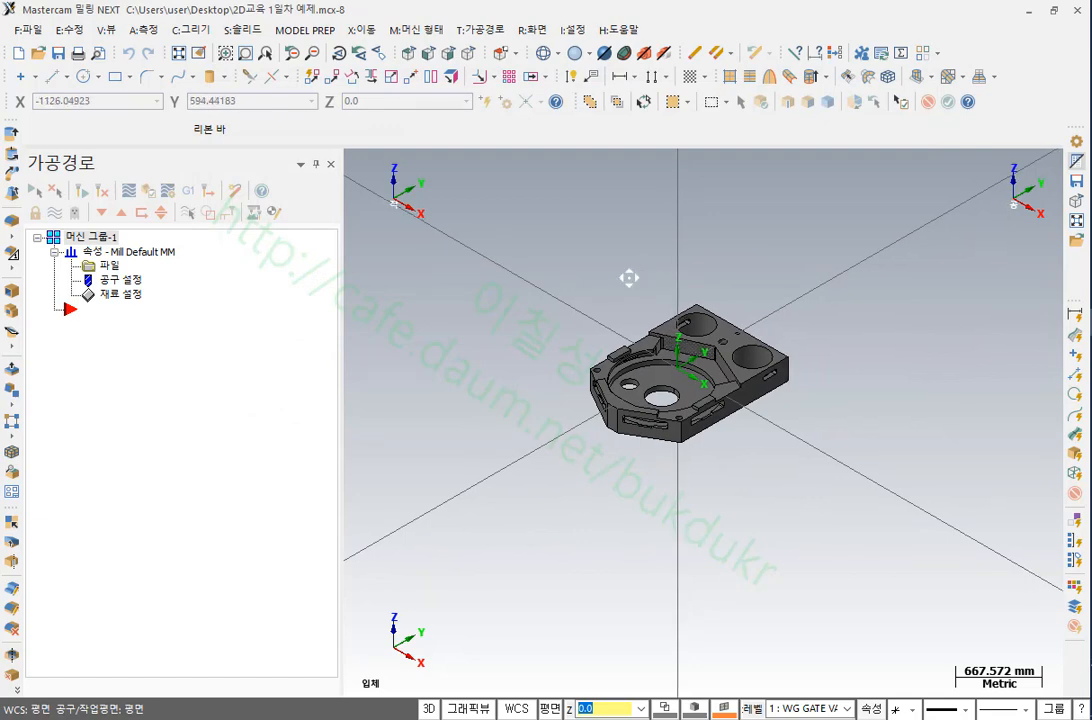
{"action": "middle_click_drag", "start_coordinate": [628, 278], "coordinate": [628, 320]}
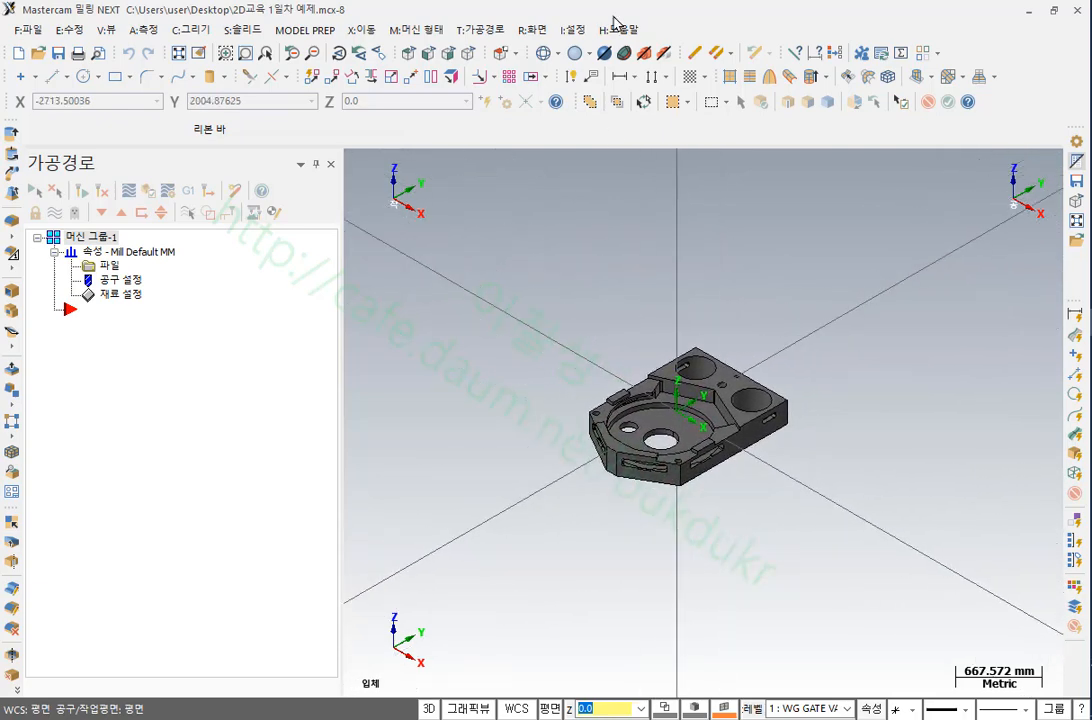
Set the 마우스 중간버튼/휠 사용 option to 회전 (rotate), save it to the configuration file and try it by orbiting the part
{"action": "left_click", "coordinate": [574, 30]}
{"action": "left_click", "coordinate": [607, 46]}
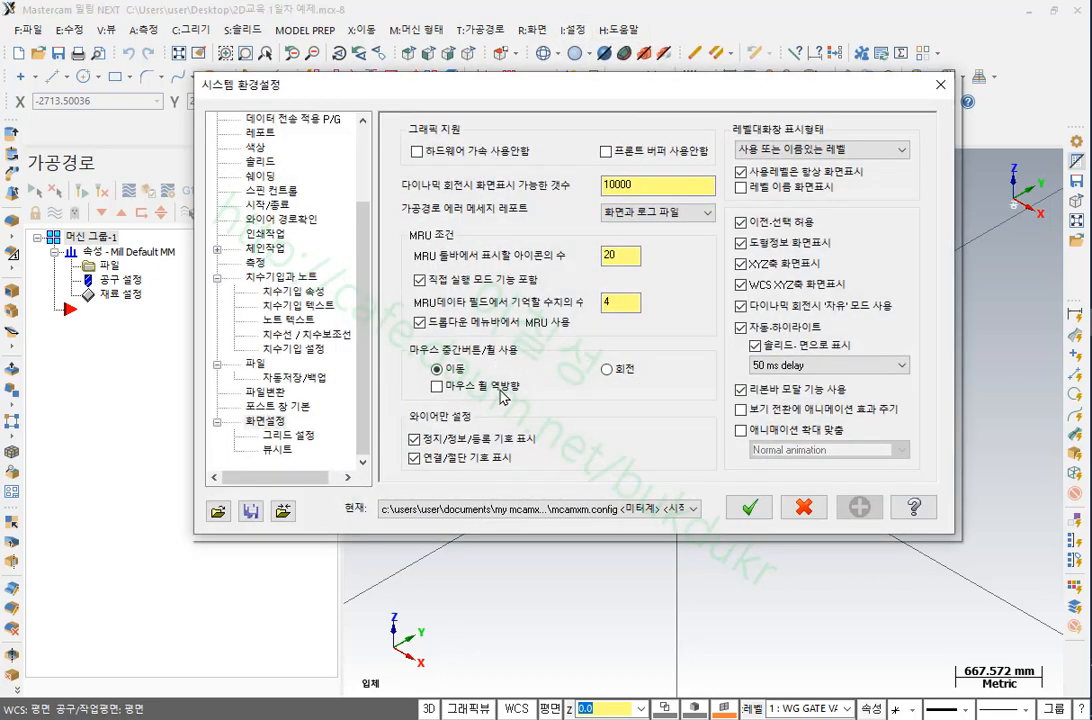
{"action": "left_click", "coordinate": [607, 369]}
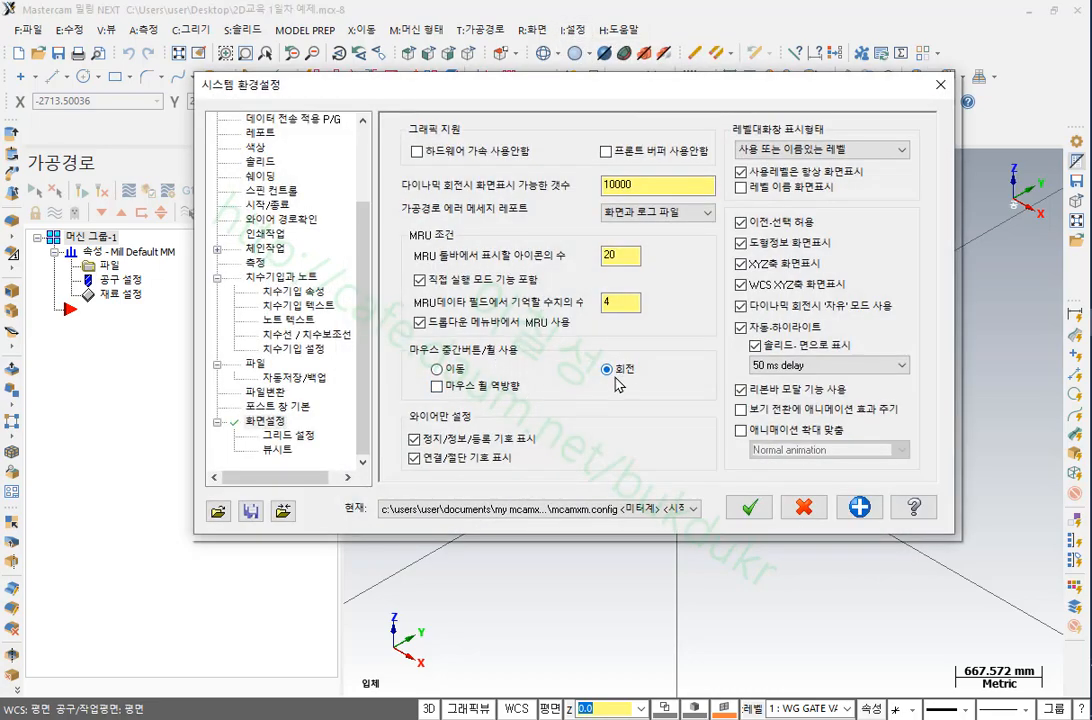
{"action": "left_click", "coordinate": [749, 507]}
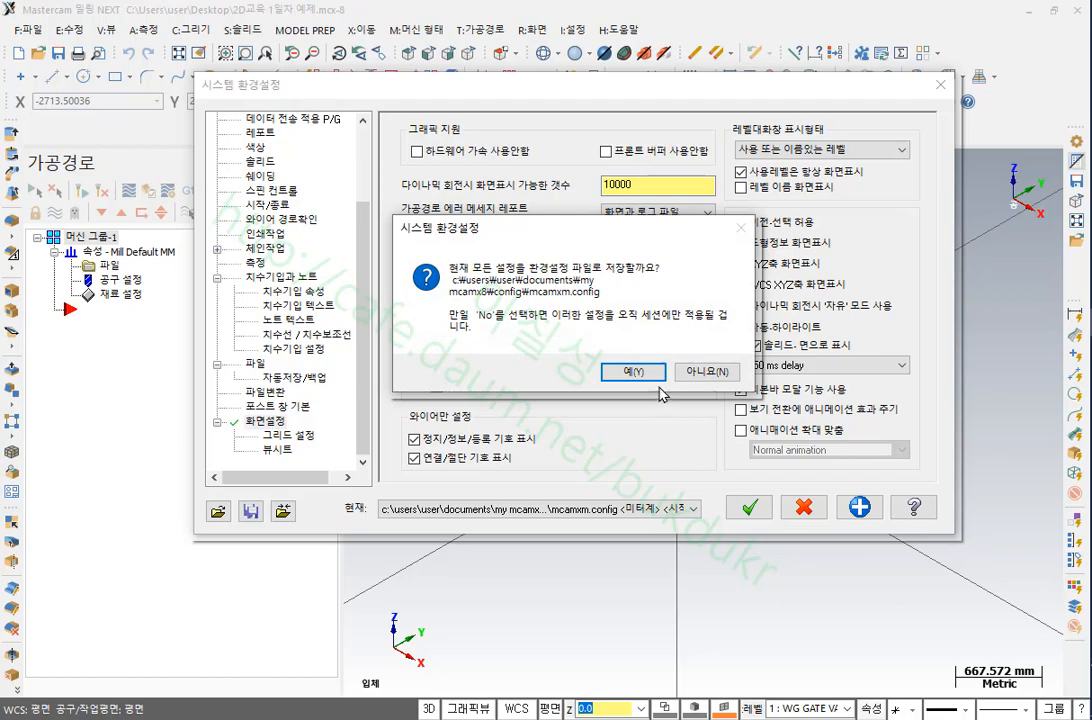
{"action": "left_click", "coordinate": [628, 368]}
{"action": "middle_click_drag", "start_coordinate": [697, 383], "coordinate": [767, 357]}
{"action": "scroll", "coordinate": [767, 357], "scroll_direction": "up", "scroll_amount": 2}
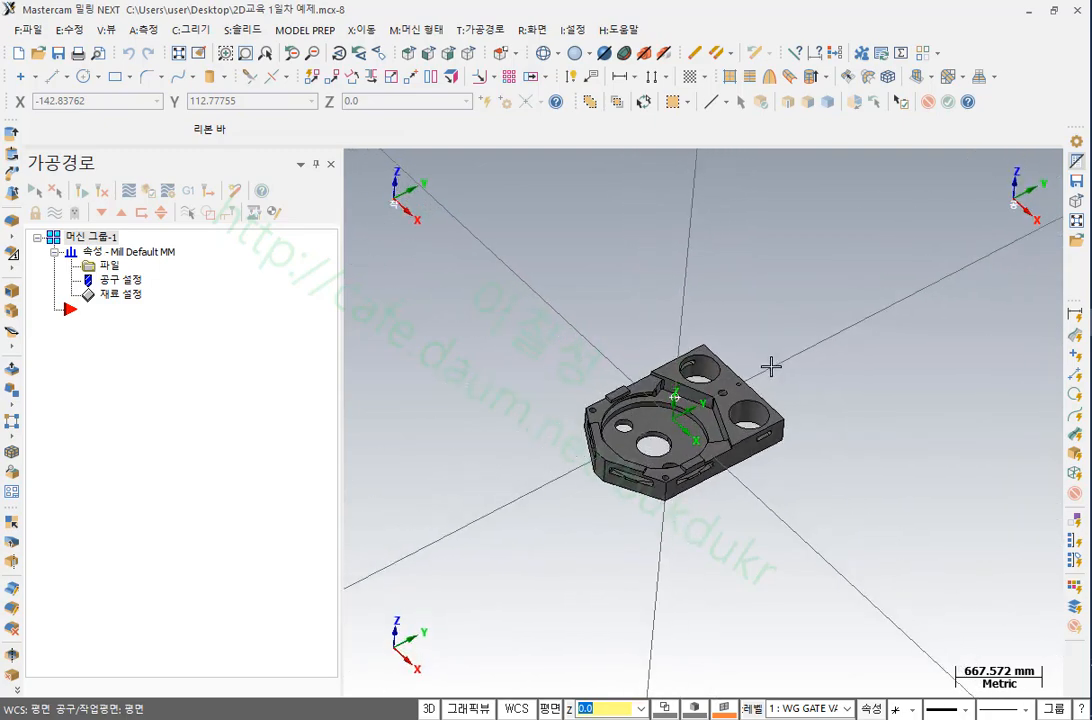
{"action": "scroll", "coordinate": [669, 420], "scroll_direction": "up", "scroll_amount": 2}
{"action": "scroll", "coordinate": [669, 420], "scroll_direction": "up", "scroll_amount": 3}
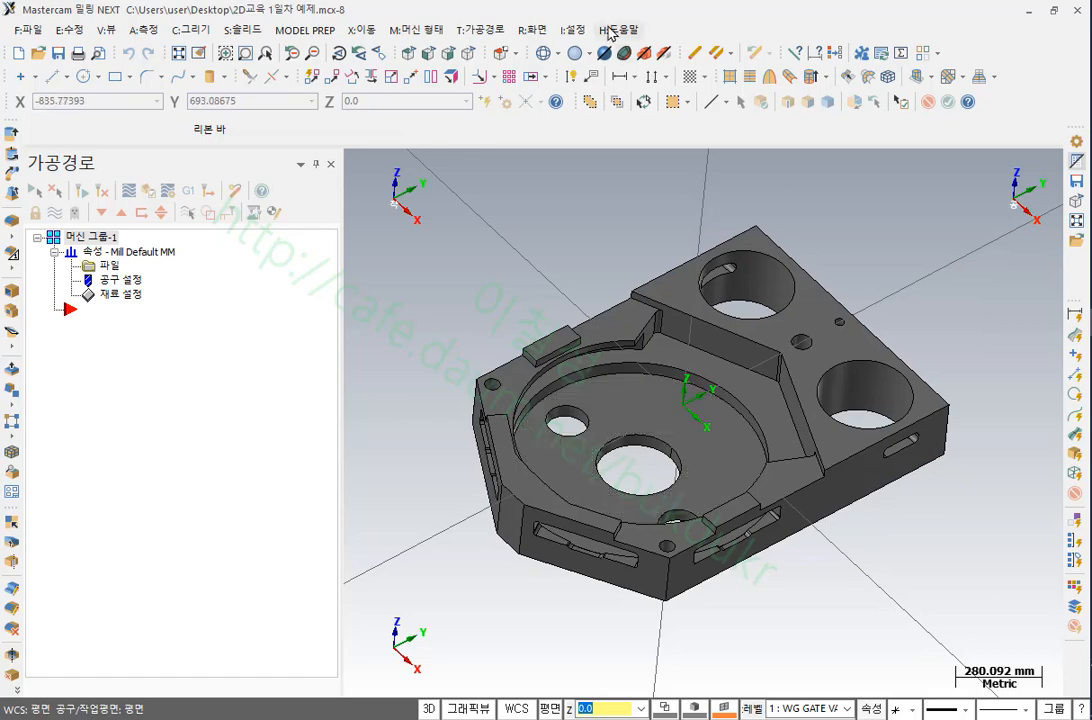
Reselect 회전 for the 마우스 중간버튼/휠 사용 option, save the configuration again and orbit the part to several orientations
{"action": "left_click", "coordinate": [571, 29]}
{"action": "left_click", "coordinate": [598, 65]}
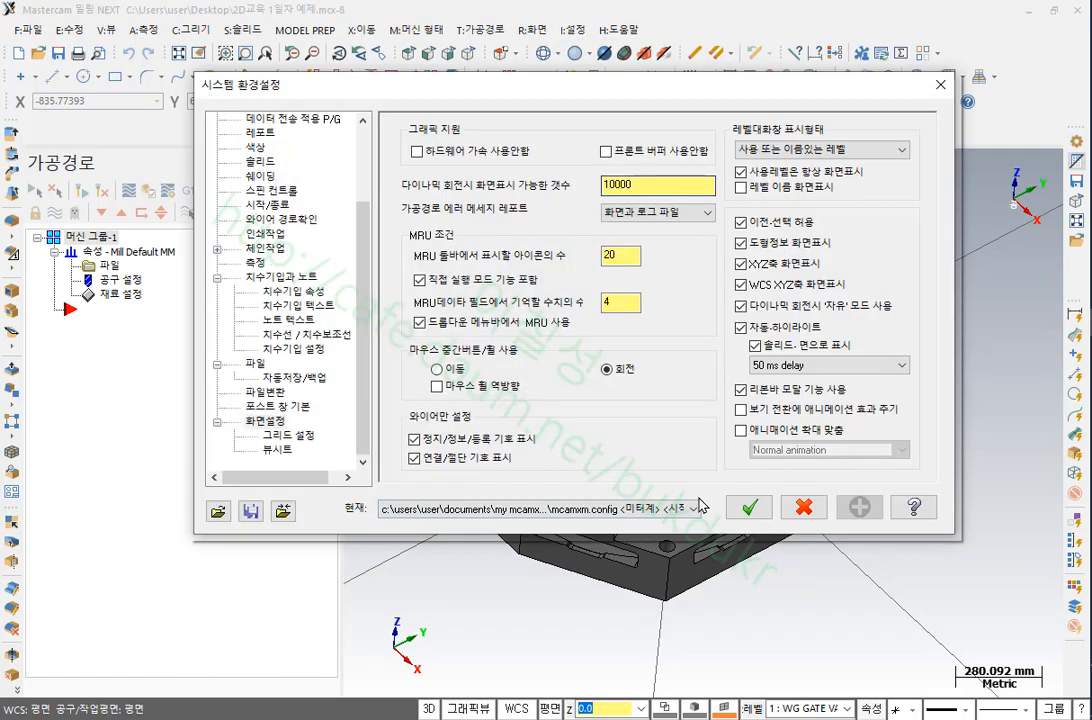
{"action": "left_click", "coordinate": [437, 369]}
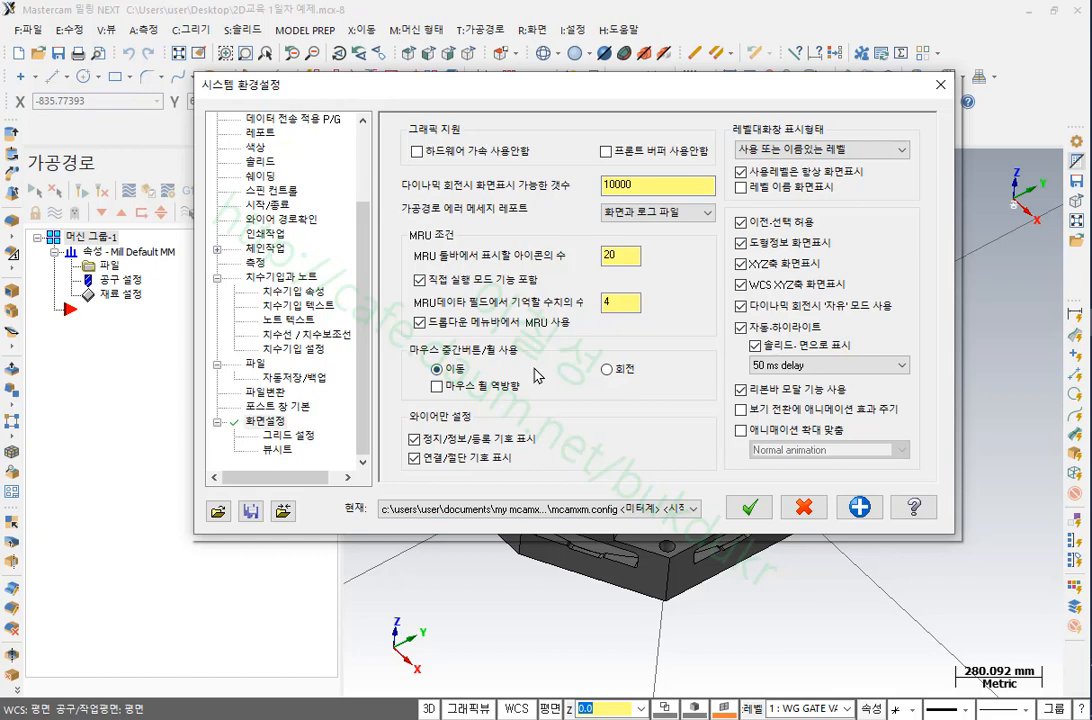
{"action": "left_click", "coordinate": [607, 370]}
{"action": "left_click", "coordinate": [752, 509]}
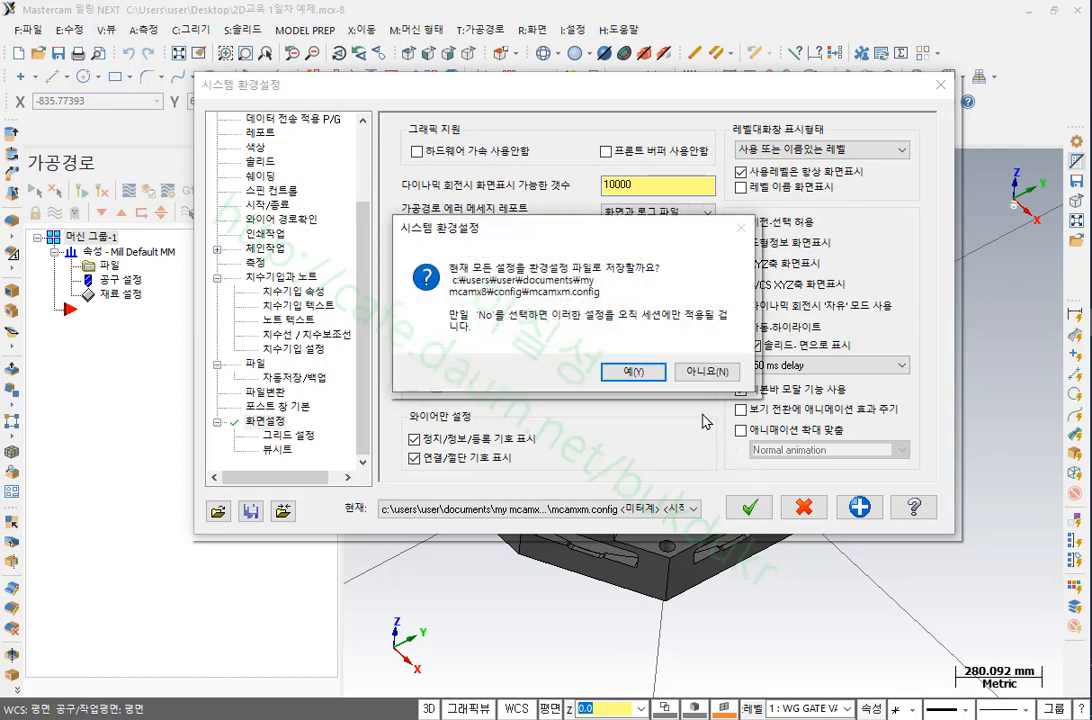
{"action": "left_click", "coordinate": [633, 371]}
{"action": "mouse_move", "coordinate": [620, 360]}
{"action": "middle_mouse_down"}
{"action": "mouse_move", "coordinate": [551, 312]}
{"action": "mouse_move", "coordinate": [786, 378]}
{"action": "mouse_move", "coordinate": [790, 427]}
{"action": "mouse_move", "coordinate": [726, 448]}
{"action": "mouse_move", "coordinate": [741, 407]}
{"action": "mouse_move", "coordinate": [732, 357]}
{"action": "mouse_move", "coordinate": [704, 370]}
{"action": "mouse_move", "coordinate": [695, 353]}
{"action": "mouse_move", "coordinate": [695, 385]}
{"action": "mouse_move", "coordinate": [646, 317]}
{"action": "mouse_move", "coordinate": [707, 312]}
{"action": "mouse_move", "coordinate": [737, 387]}
{"action": "mouse_move", "coordinate": [720, 429]}
{"action": "middle_mouse_up"}
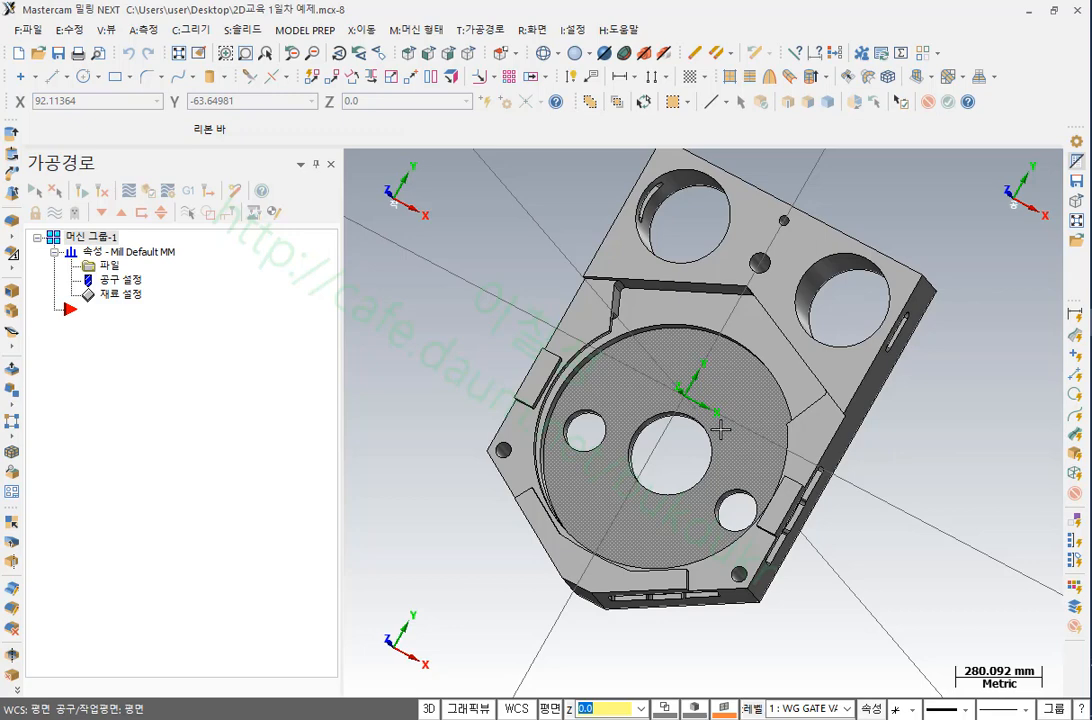
{"action": "middle_click_drag", "start_coordinate": [653, 378], "coordinate": [650, 420]}
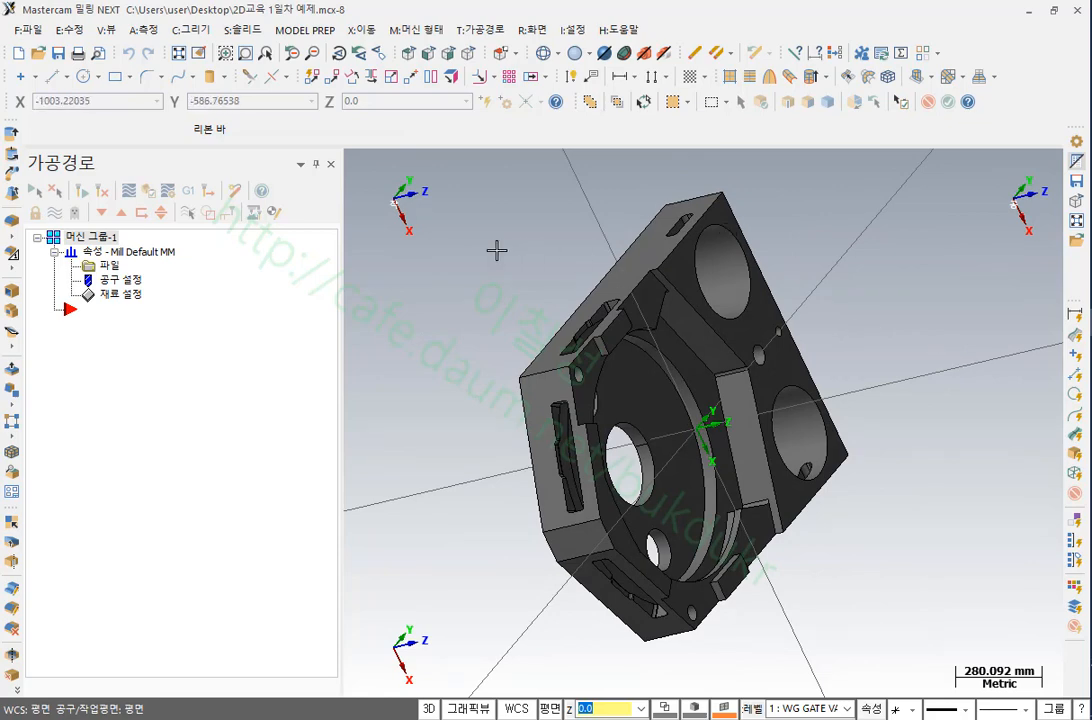
Switch the part to the 평면 (top) view, then to the 입체 (isometric) view
{"action": "right_click", "coordinate": [465, 250]}
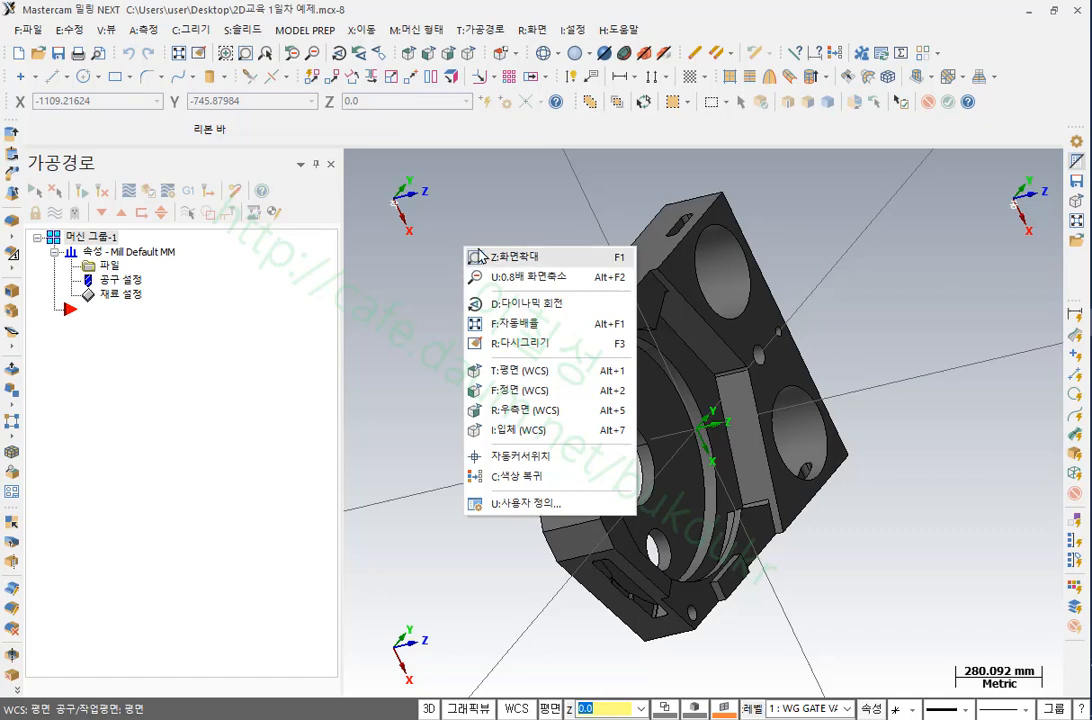
{"action": "left_click", "coordinate": [520, 370]}
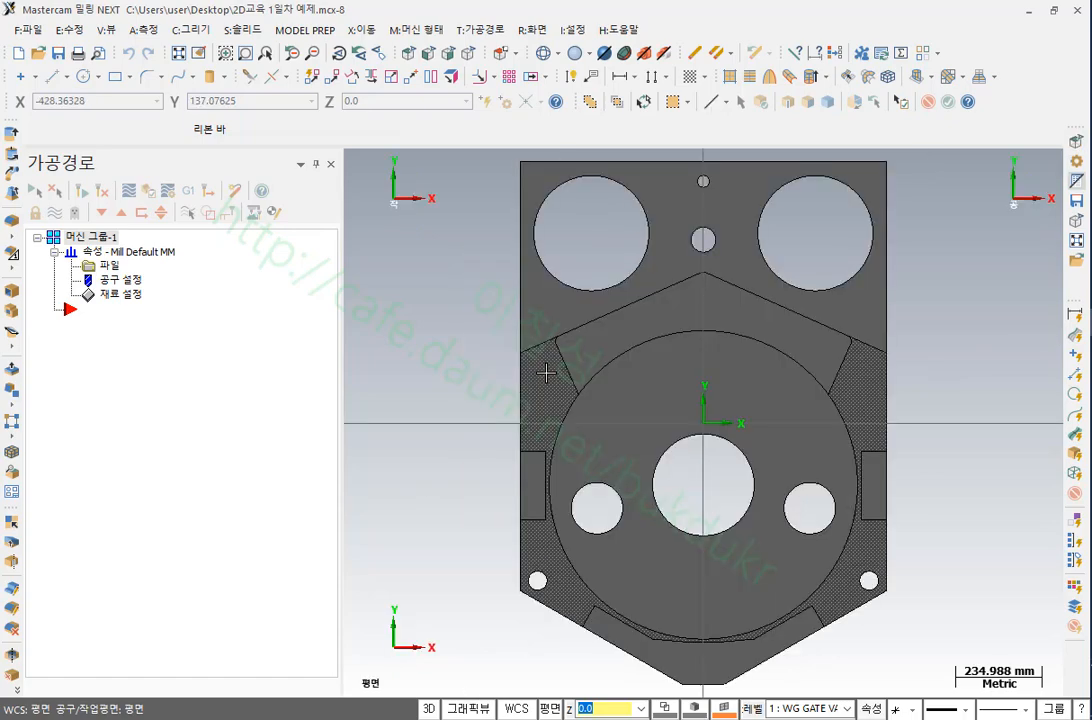
{"action": "right_click", "coordinate": [441, 285]}
{"action": "left_click", "coordinate": [497, 467]}
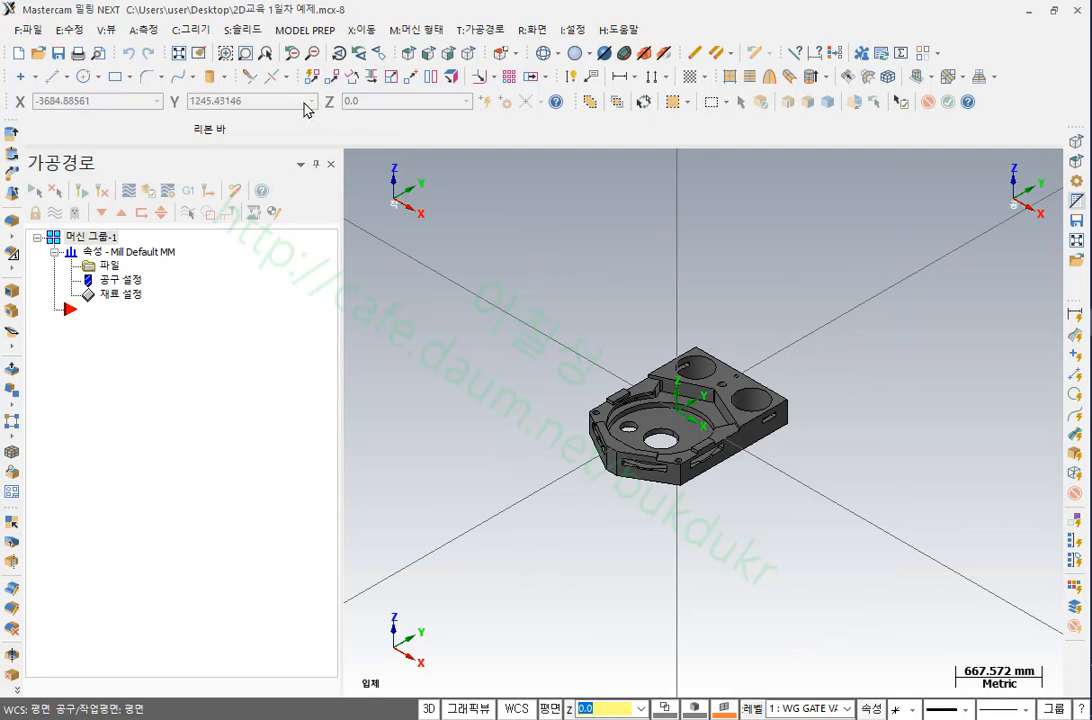
Examine different areas of the part up close and from a distance in the isometric view, shifting it across the graphics area
{"action": "scroll", "coordinate": [664, 457], "scroll_direction": "up", "scroll_amount": 4}
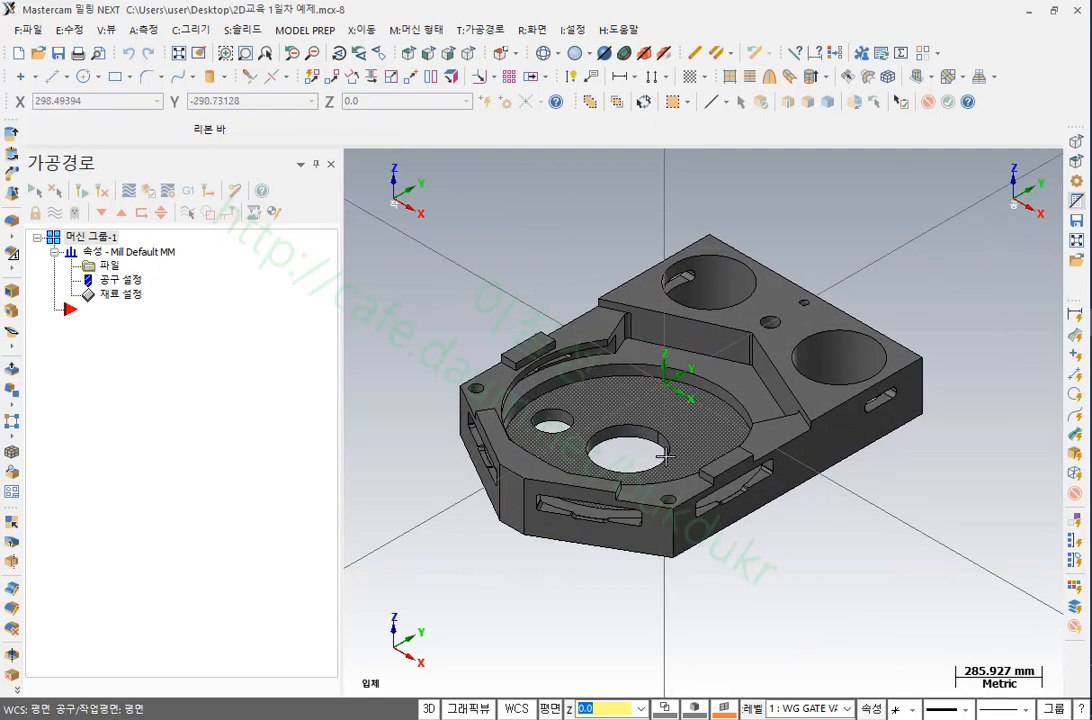
{"action": "scroll", "coordinate": [664, 457], "scroll_direction": "up", "scroll_amount": 4}
{"action": "scroll", "coordinate": [853, 424], "scroll_direction": "down", "scroll_amount": 7}
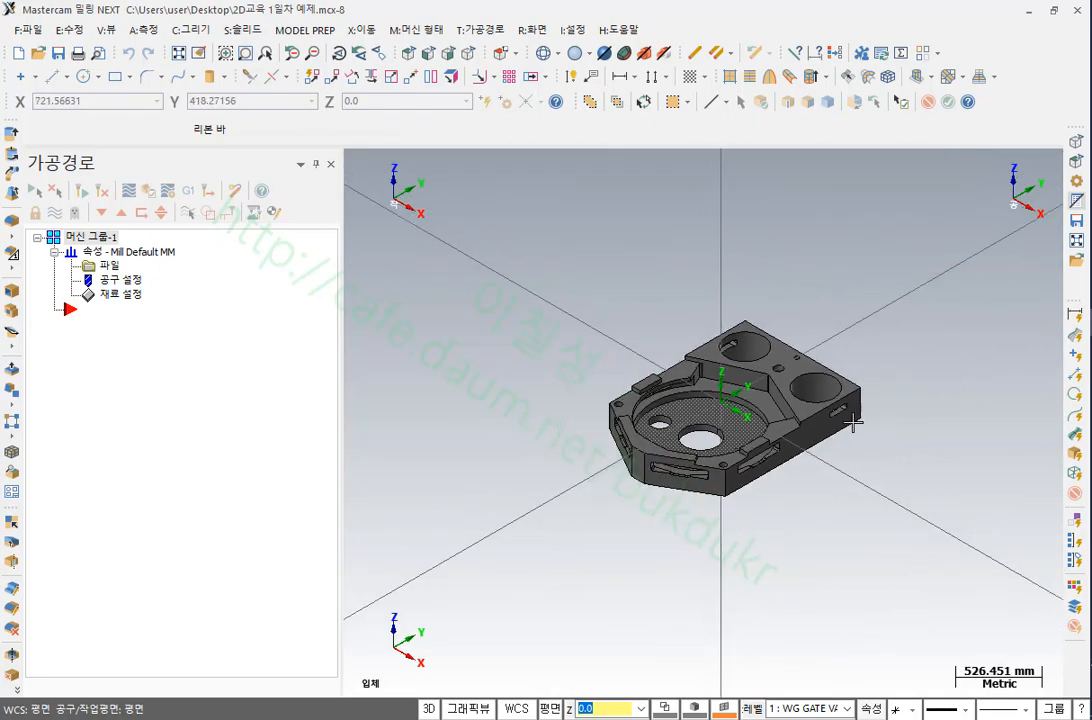
{"action": "scroll", "coordinate": [741, 426], "scroll_direction": "up", "scroll_amount": 6}
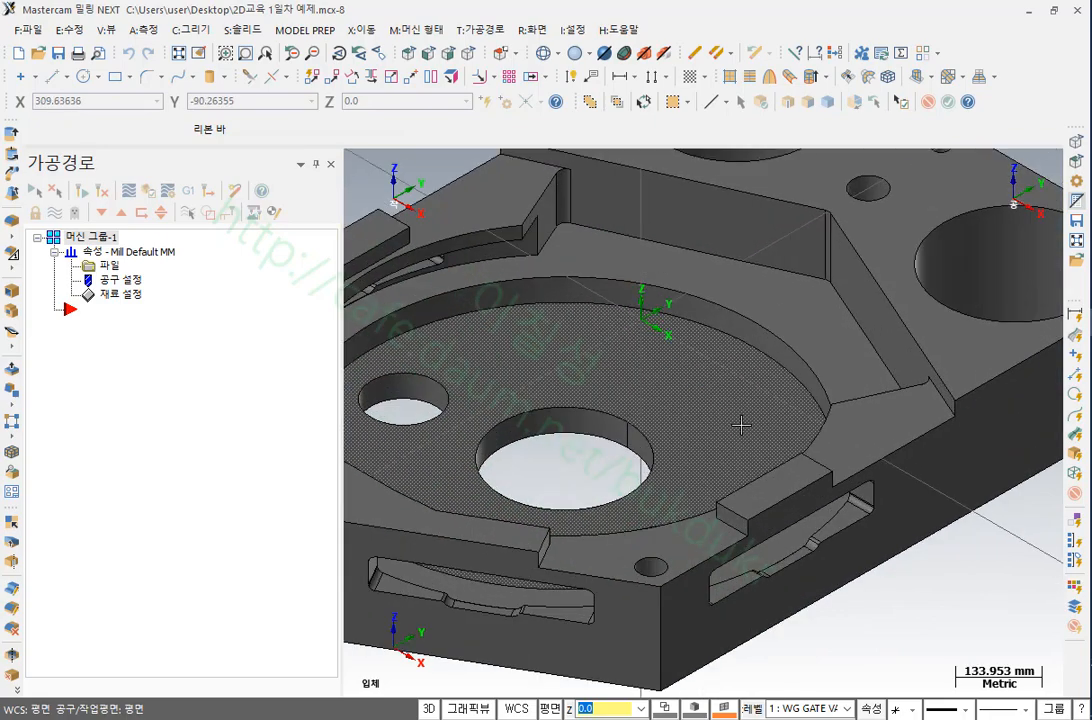
{"action": "scroll", "coordinate": [741, 426], "scroll_direction": "down", "scroll_amount": 6}
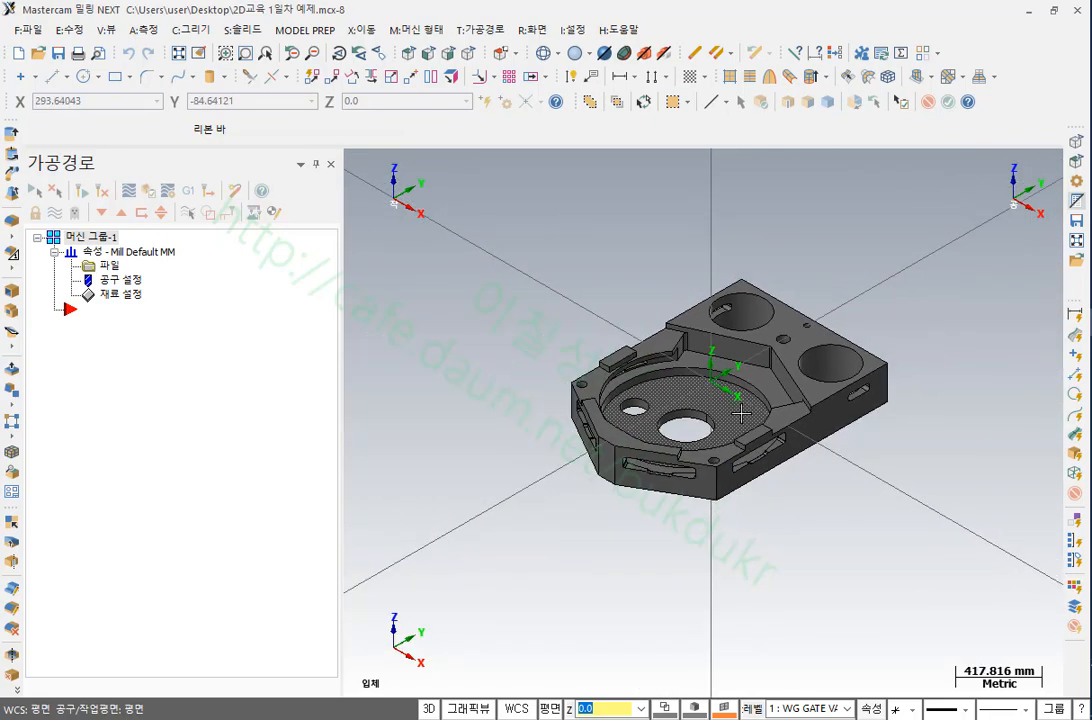
{"action": "middle_click_drag", "start_coordinate": [737, 400], "coordinate": [784, 276]}
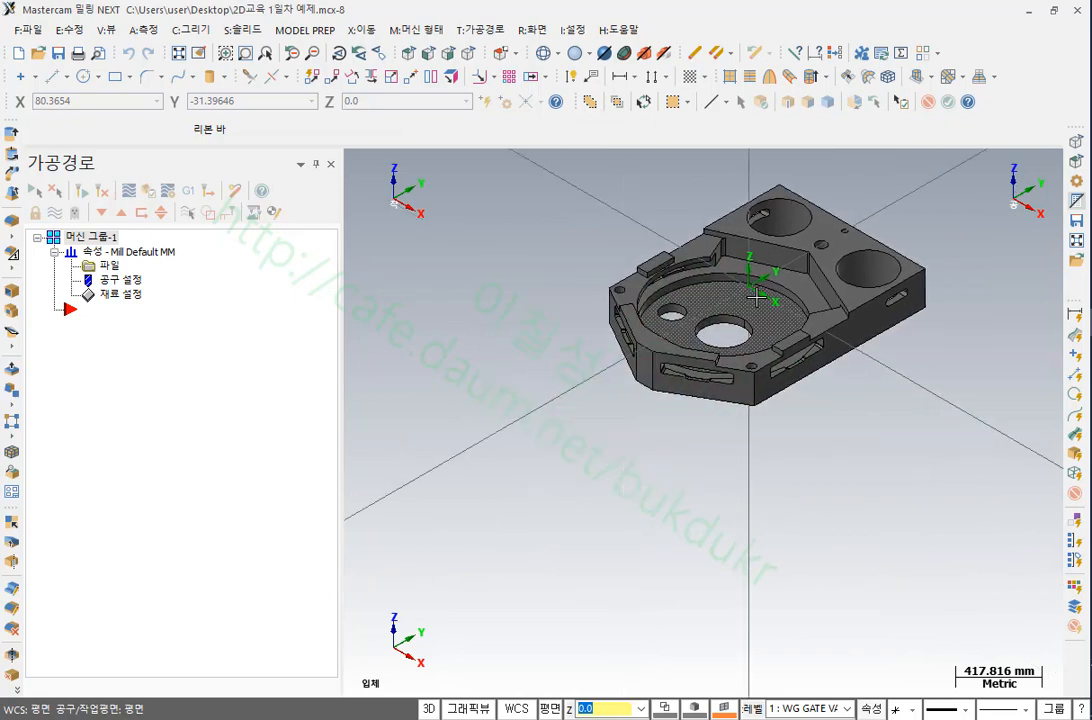
{"action": "scroll", "coordinate": [990, 230], "scroll_direction": "up", "scroll_amount": 3}
{"action": "scroll", "coordinate": [1008, 240], "scroll_direction": "down", "scroll_amount": 3}
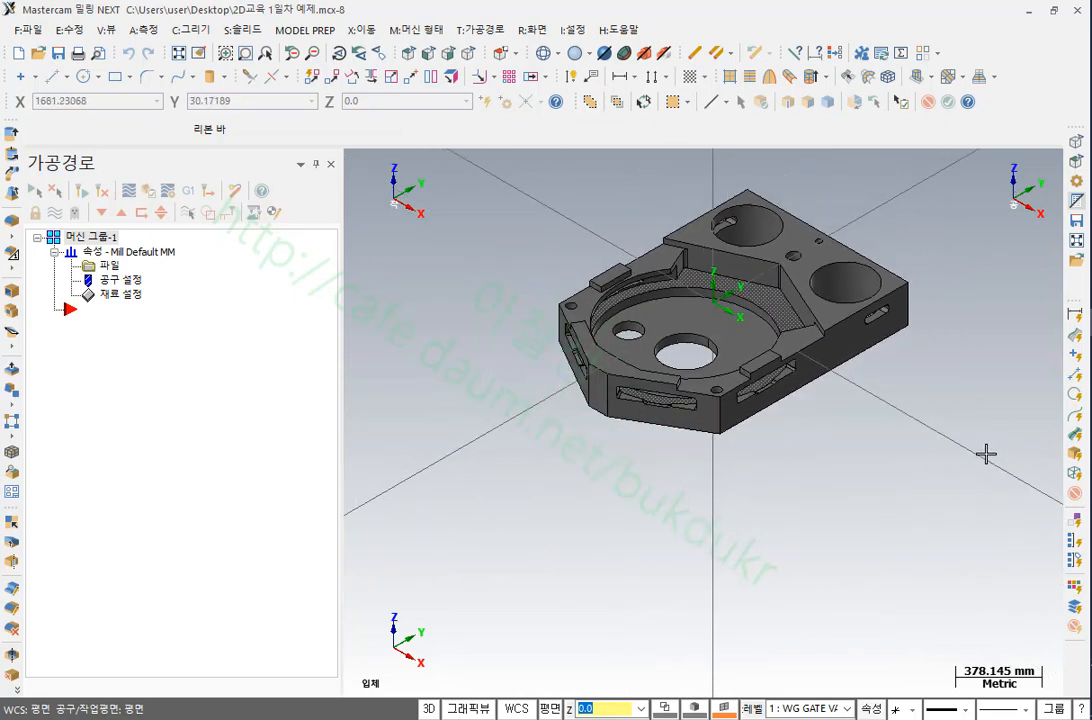
Show the part in the 우측면 (right side) view at varying magnification, then return to the 입체 (isometric) view
{"action": "right_click", "coordinate": [494, 252]}
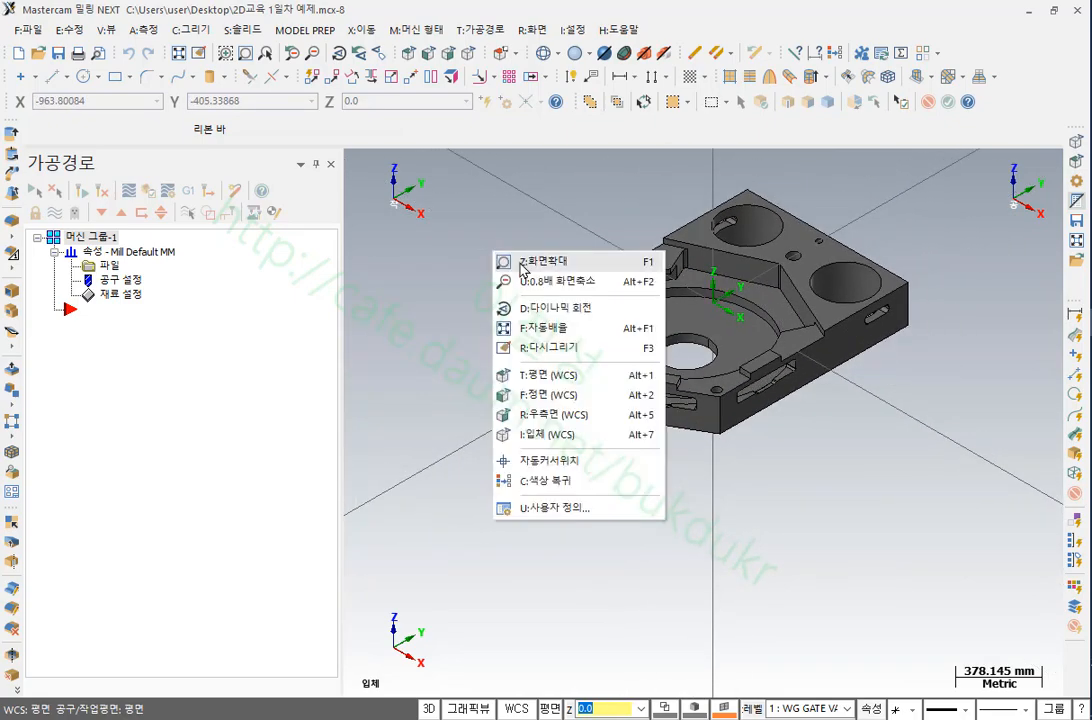
{"action": "left_click", "coordinate": [557, 418]}
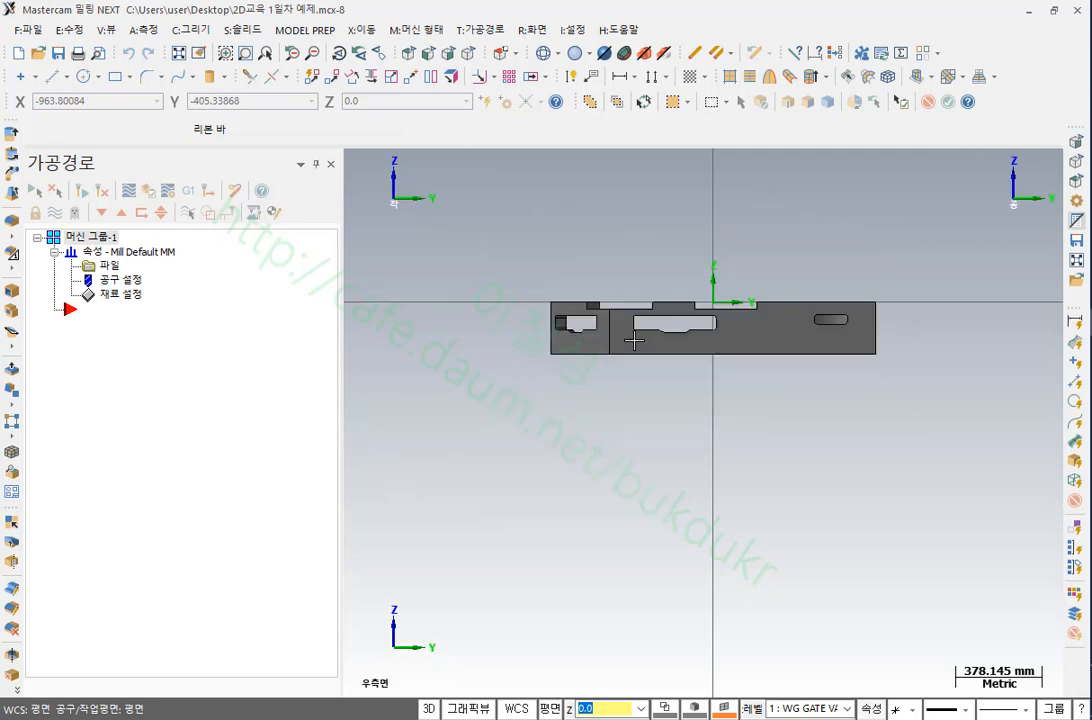
{"action": "scroll", "coordinate": [726, 285], "scroll_direction": "up", "scroll_amount": 5}
{"action": "scroll", "coordinate": [726, 285], "scroll_direction": "down", "scroll_amount": 5}
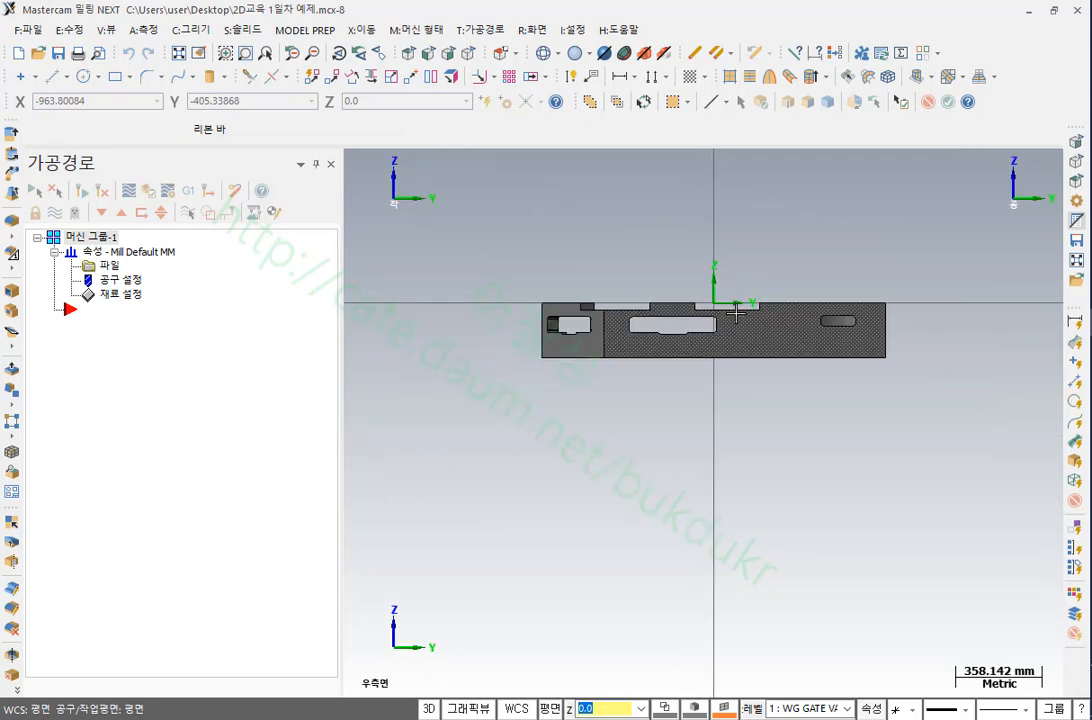
{"action": "right_click", "coordinate": [445, 266]}
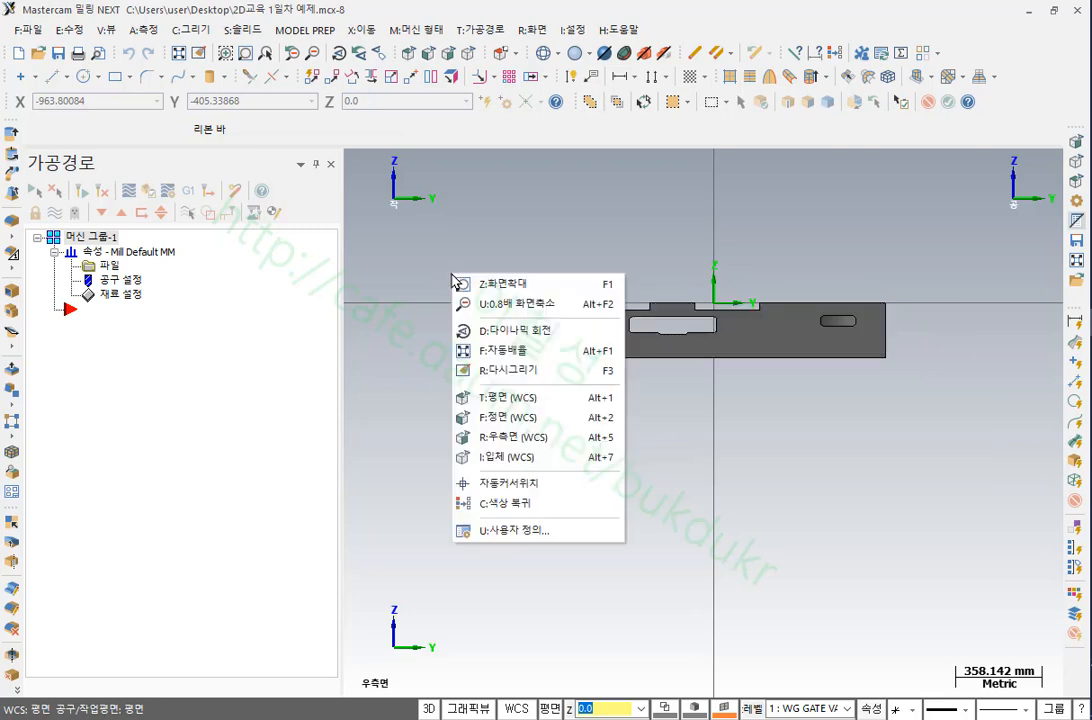
{"action": "left_click", "coordinate": [517, 436]}
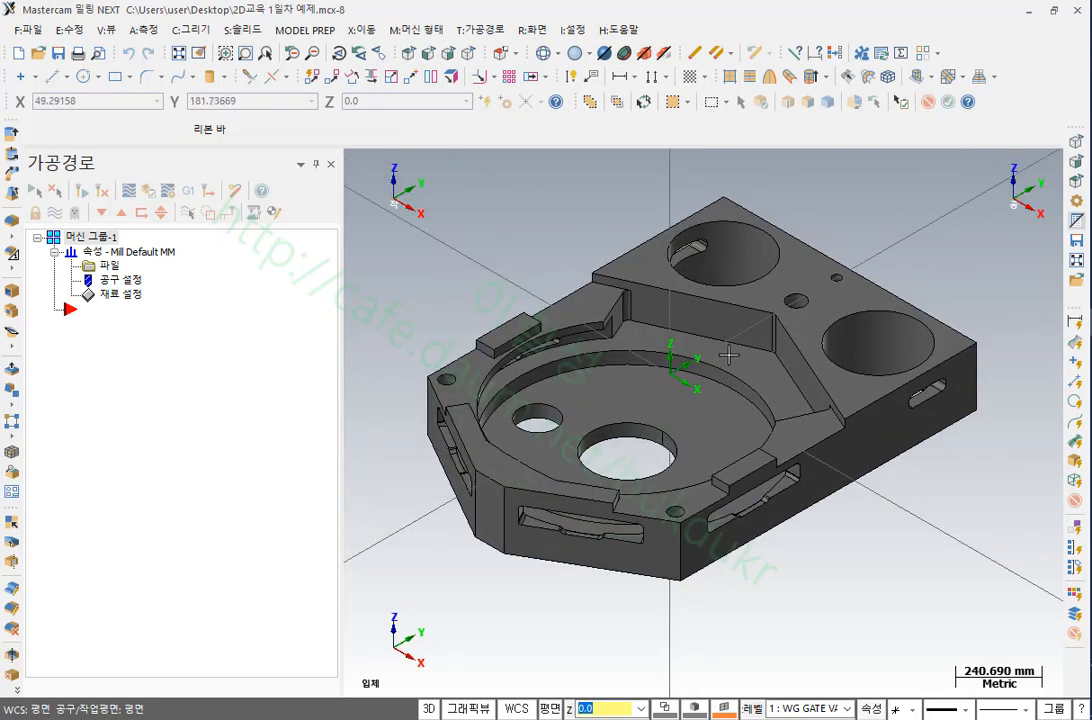
Orbit the part to its underside, then display it in the 평면 (top) view and again in the 입체 (isometric) view
{"action": "mouse_move", "coordinate": [590, 316]}
{"action": "middle_mouse_down"}
{"action": "mouse_move", "coordinate": [895, 440]}
{"action": "mouse_move", "coordinate": [970, 439]}
{"action": "mouse_move", "coordinate": [962, 420]}
{"action": "mouse_move", "coordinate": [975, 392]}
{"action": "mouse_move", "coordinate": [800, 486]}
{"action": "middle_mouse_up"}
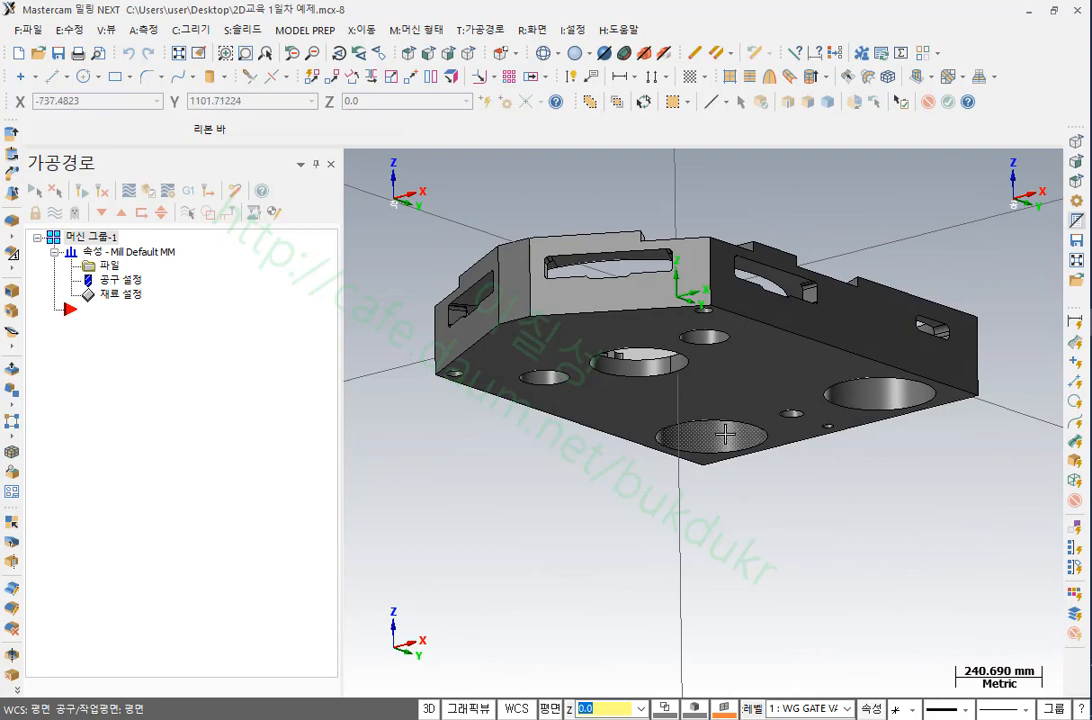
{"action": "right_click", "coordinate": [523, 195]}
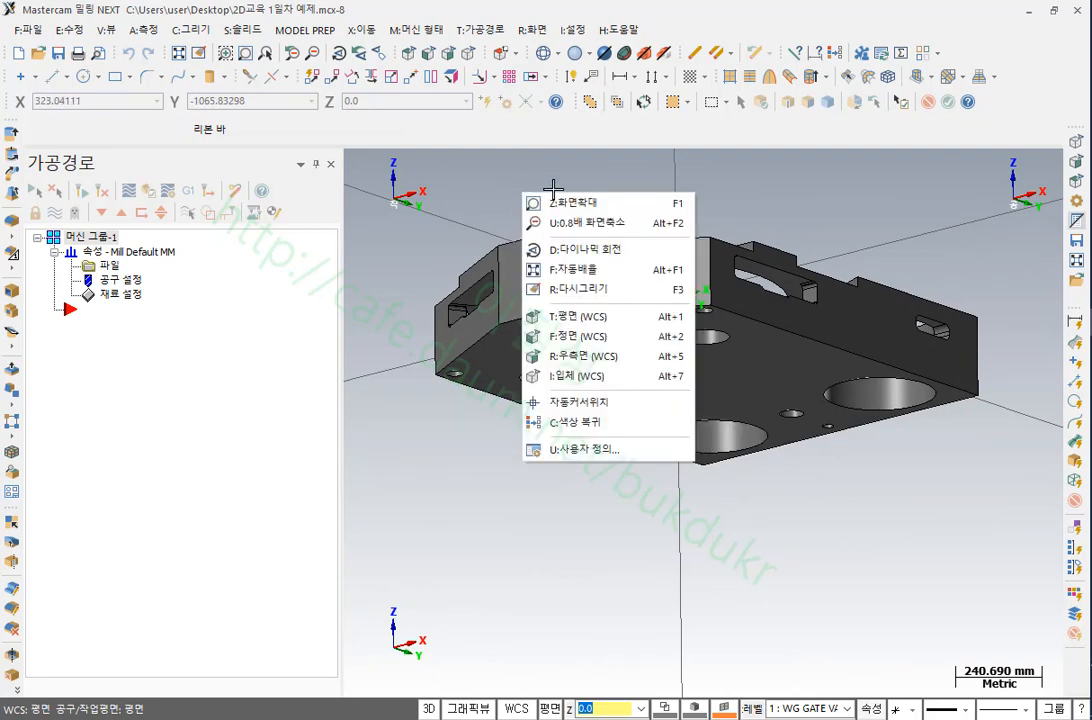
{"action": "left_click", "coordinate": [643, 322]}
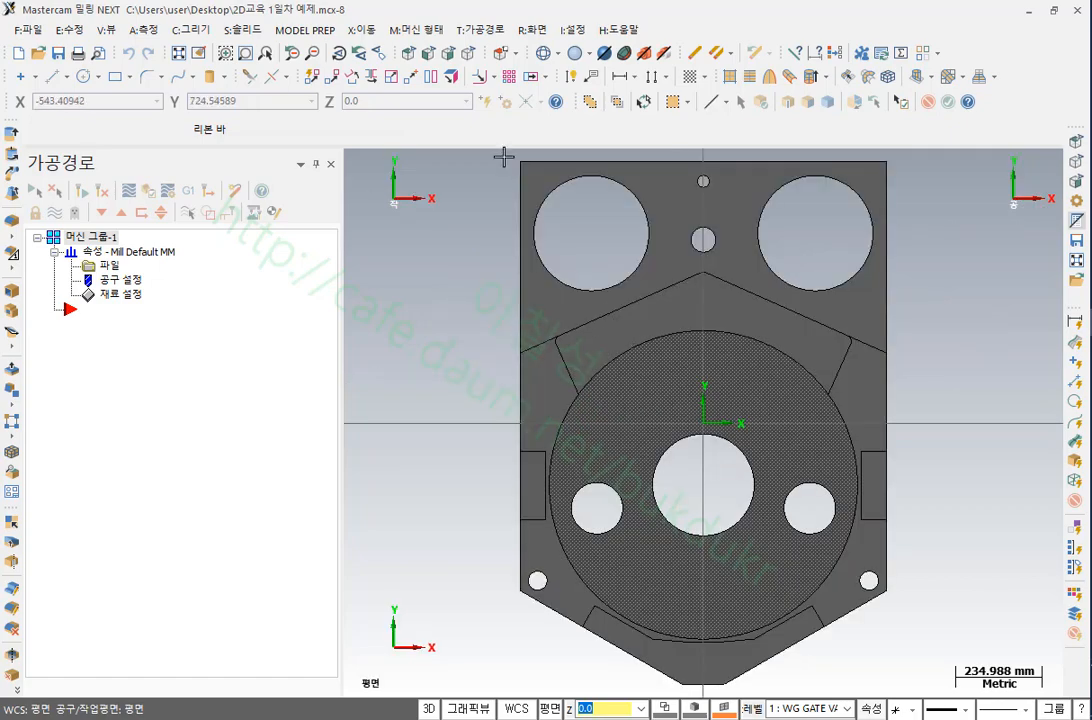
{"action": "left_click", "coordinate": [467, 54]}
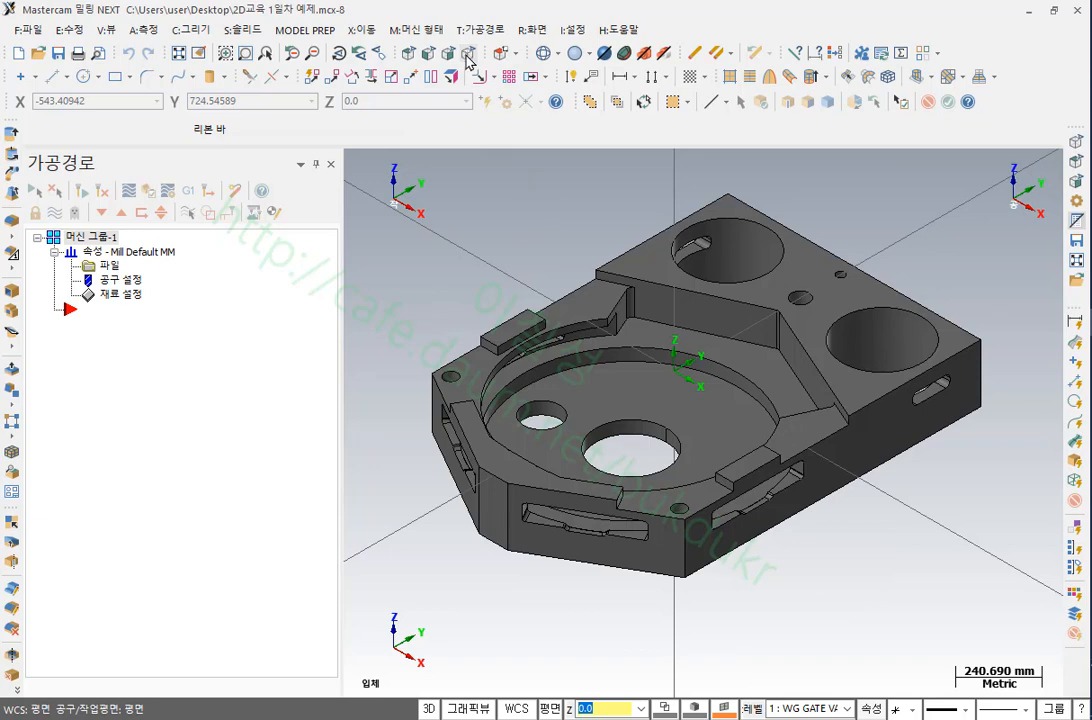
{"action": "right_click", "coordinate": [473, 285]}
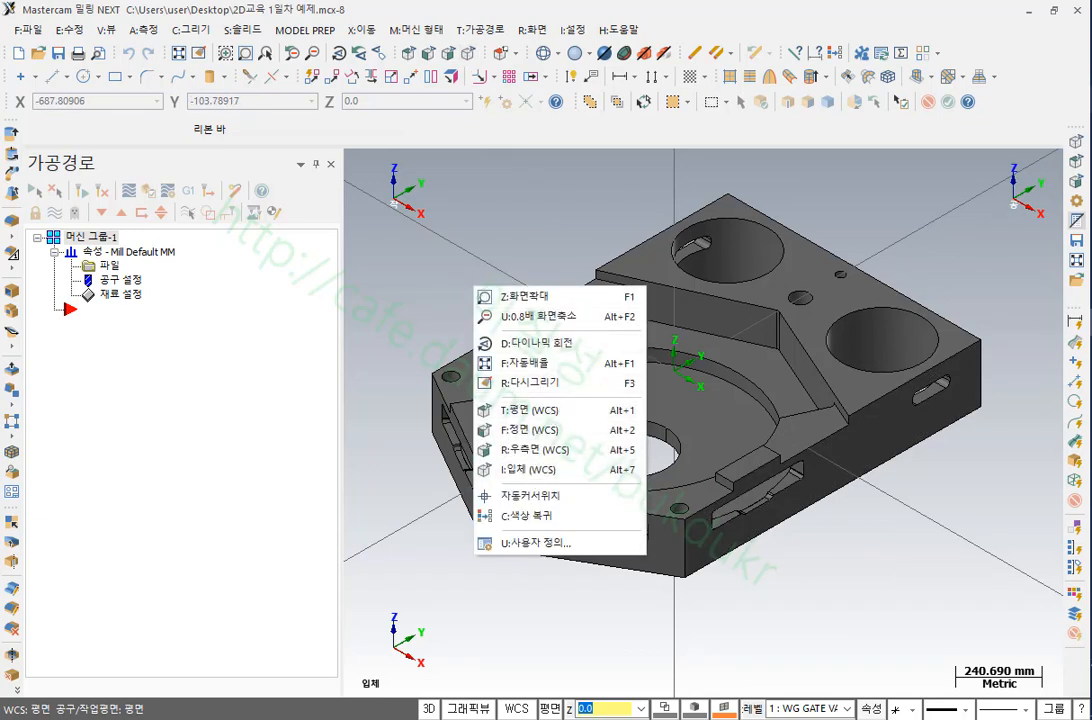
{"action": "left_click", "coordinate": [601, 362]}
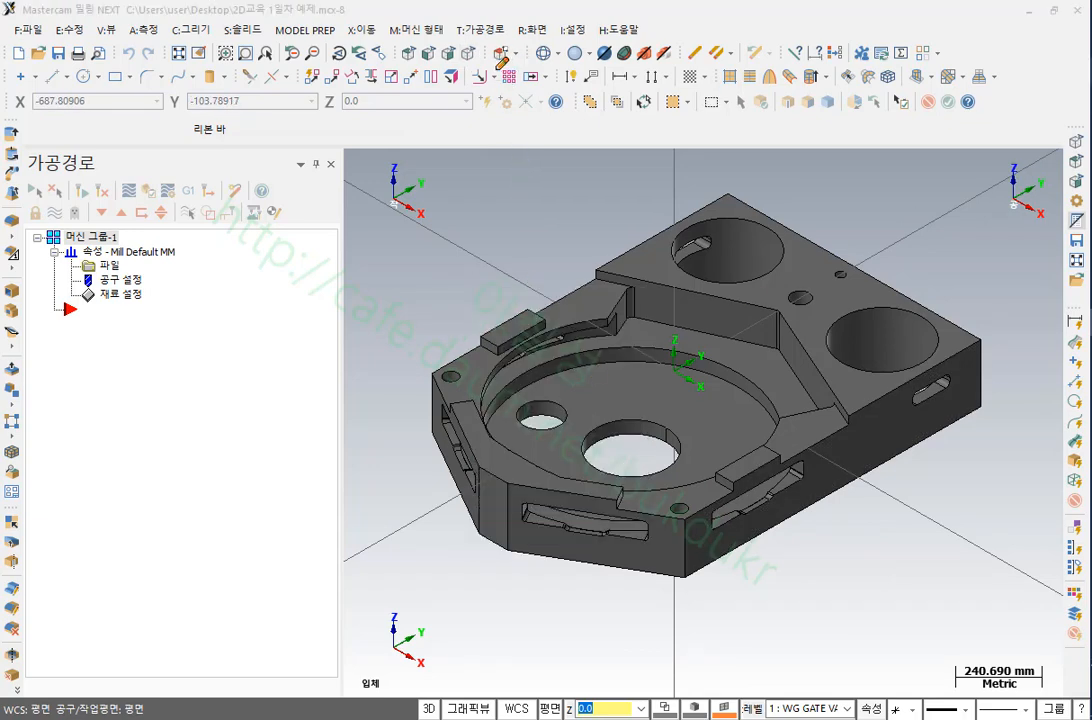
{"action": "mouse_move", "coordinate": [505, 66]}
{"action": "left_mouse_down"}
{"action": "mouse_move", "coordinate": [395, 68]}
{"action": "mouse_move", "coordinate": [388, 45]}
{"action": "mouse_move", "coordinate": [512, 38]}
{"action": "mouse_move", "coordinate": [493, 55]}
{"action": "left_mouse_up"}
{"action": "right_click", "coordinate": [473, 227]}
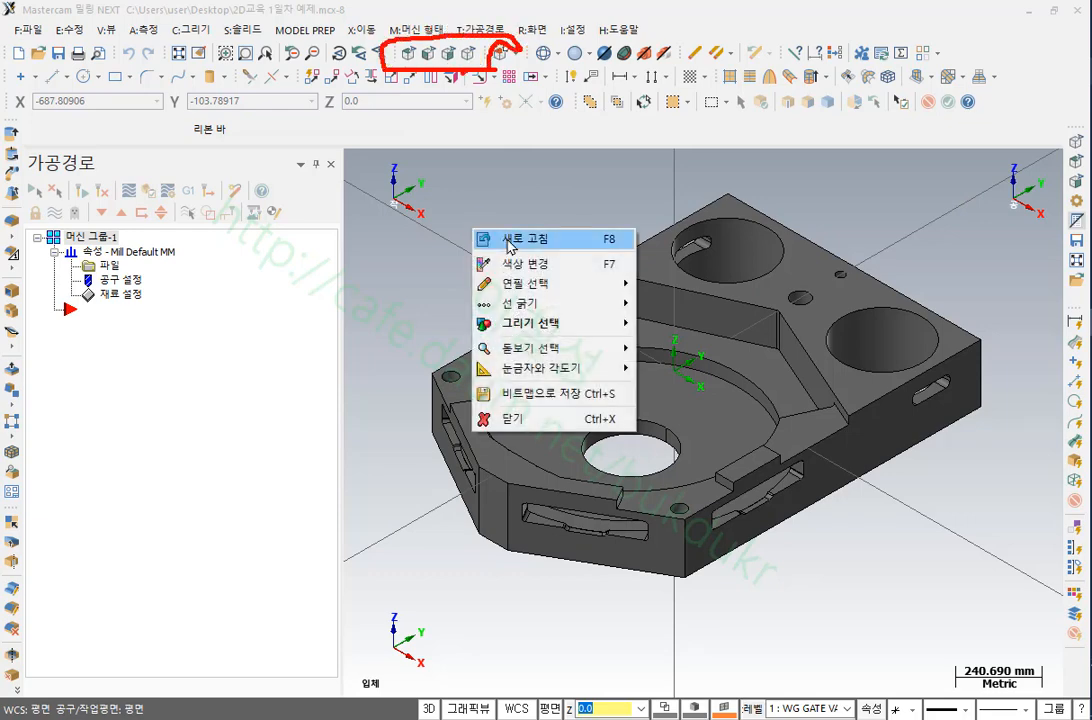
{"action": "mouse_move", "coordinate": [545, 348]}
{"action": "left_click", "coordinate": [665, 373]}
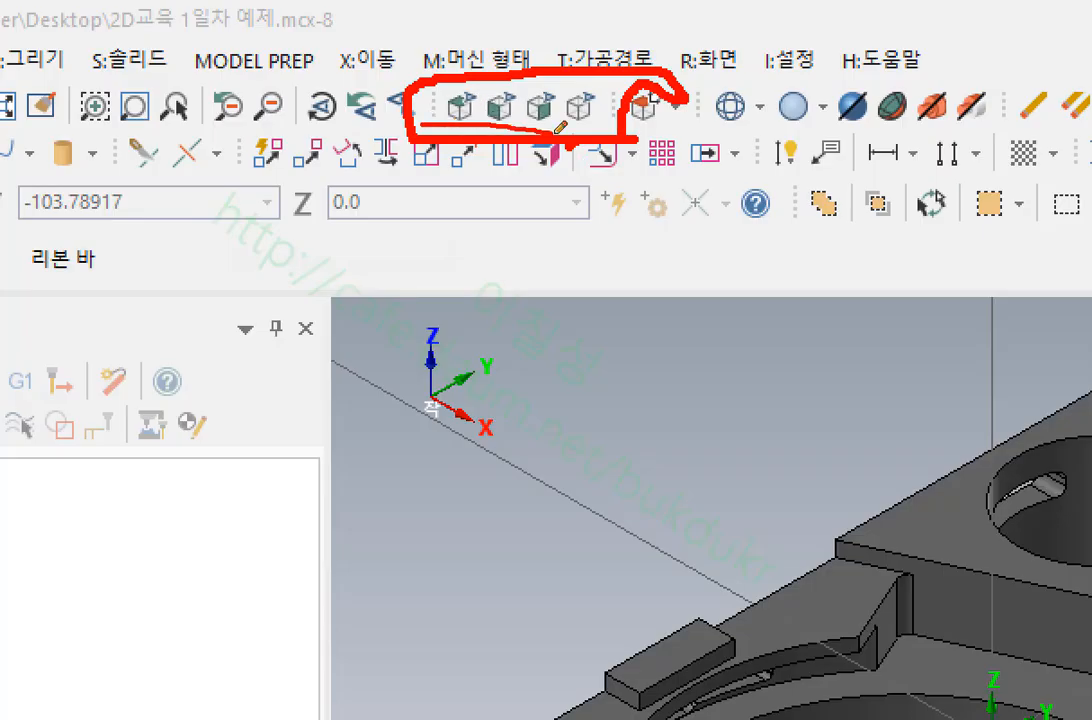
{"action": "right_click", "coordinate": [614, 327]}
{"action": "left_click", "coordinate": [640, 577]}
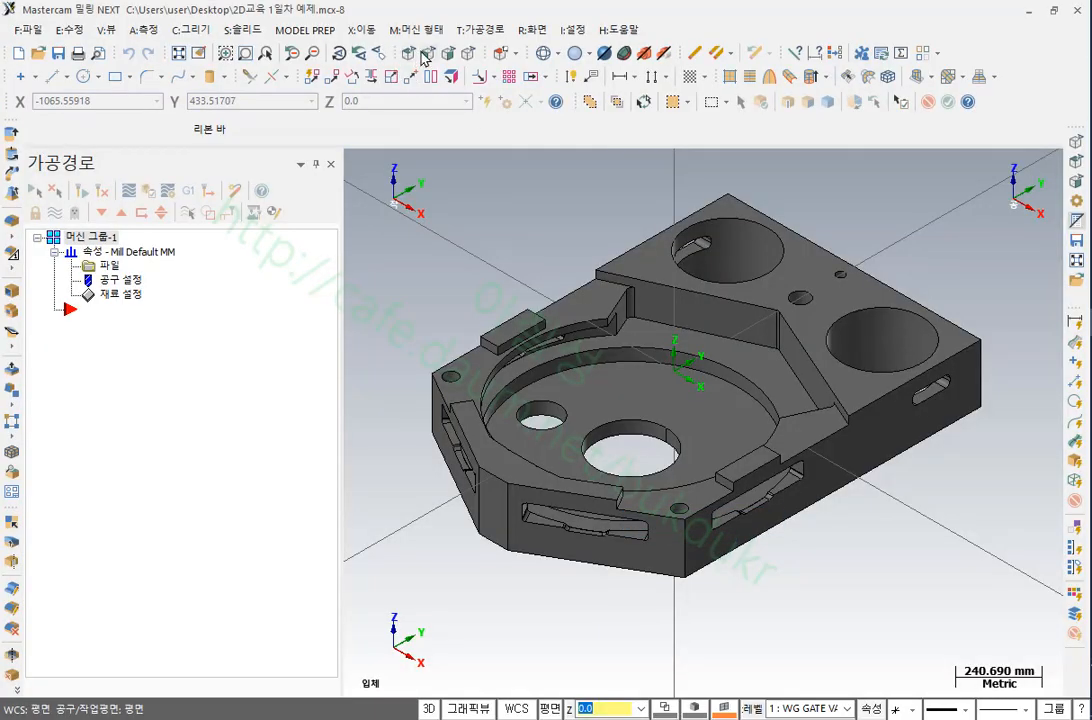
Inspect the part's underside and side slots from several orbited angles, then restore the 입체 (isometric) view
{"action": "scroll", "coordinate": [836, 403], "scroll_direction": "down", "scroll_amount": 2}
{"action": "scroll", "coordinate": [836, 403], "scroll_direction": "up", "scroll_amount": 1}
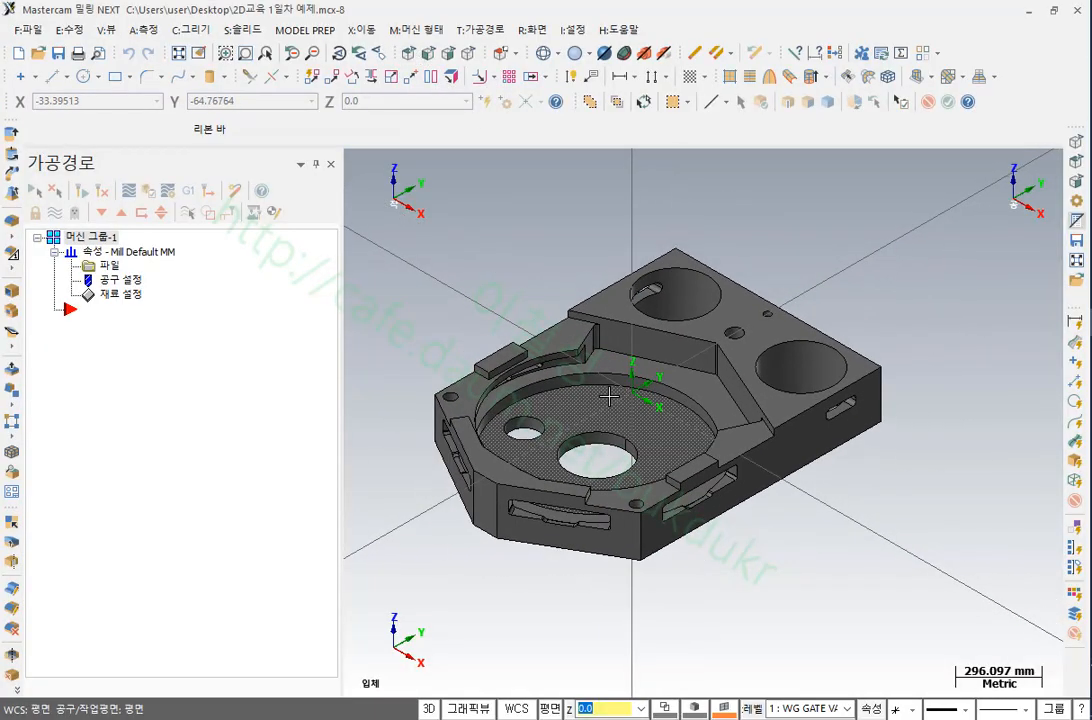
{"action": "scroll", "coordinate": [836, 403], "scroll_direction": "down", "scroll_amount": 2}
{"action": "middle_click_drag", "start_coordinate": [836, 403], "coordinate": [688, 438]}
{"action": "scroll", "coordinate": [686, 439], "scroll_direction": "up", "scroll_amount": 4}
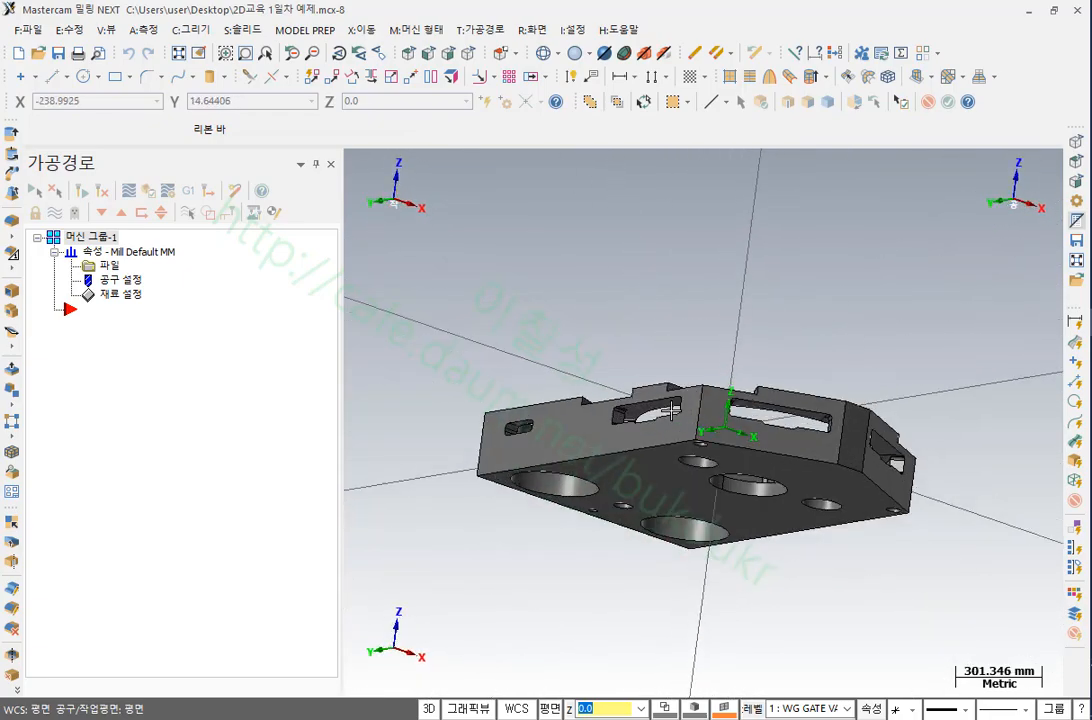
{"action": "scroll", "coordinate": [686, 439], "scroll_direction": "up", "scroll_amount": 4}
{"action": "mouse_move", "coordinate": [723, 413]}
{"action": "middle_mouse_down"}
{"action": "mouse_move", "coordinate": [780, 463]}
{"action": "mouse_move", "coordinate": [768, 324]}
{"action": "mouse_move", "coordinate": [822, 395]}
{"action": "mouse_move", "coordinate": [829, 537]}
{"action": "mouse_move", "coordinate": [851, 563]}
{"action": "mouse_move", "coordinate": [685, 568]}
{"action": "middle_mouse_up"}
{"action": "scroll", "coordinate": [684, 569], "scroll_direction": "down", "scroll_amount": 3}
{"action": "scroll", "coordinate": [685, 568], "scroll_direction": "down", "scroll_amount": 2}
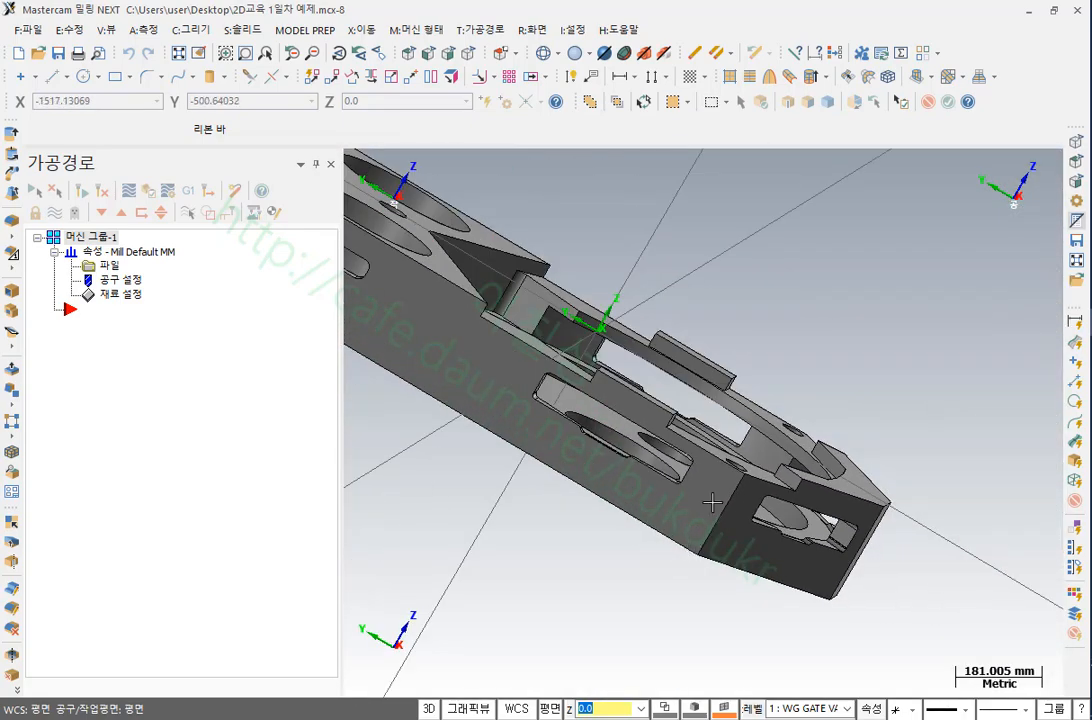
{"action": "right_click", "coordinate": [783, 275]}
{"action": "left_click", "coordinate": [840, 459]}
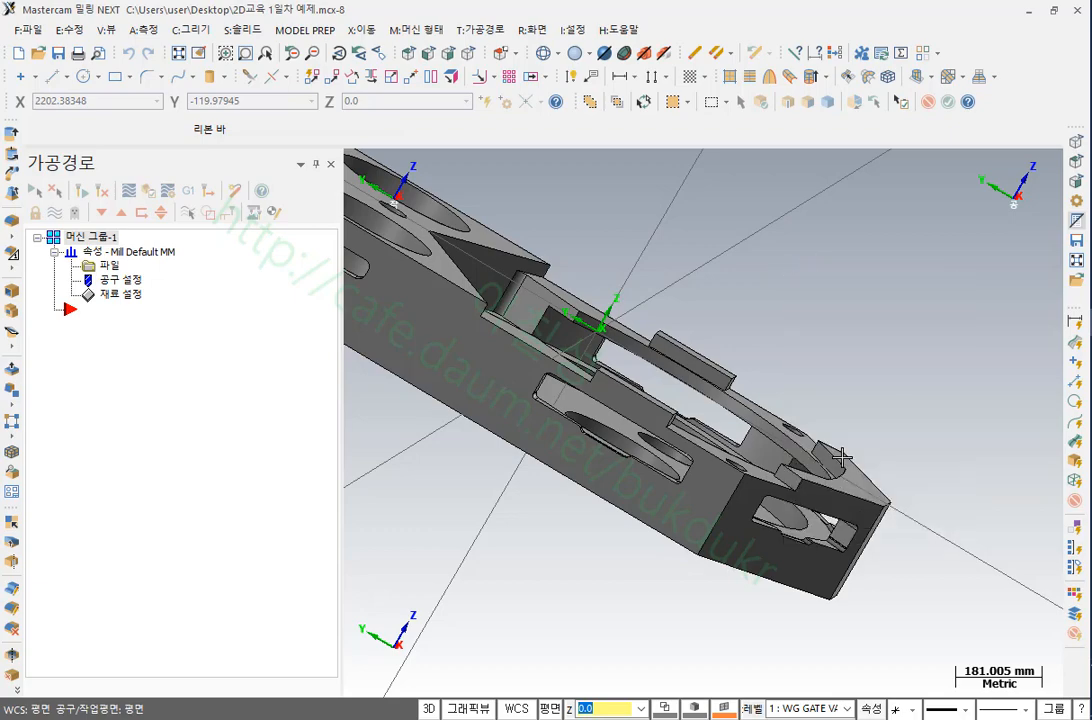
Orbit the part to an upside-down side orientation, then reset it to the 입체 (isometric) view and adjust the magnification
{"action": "scroll", "coordinate": [677, 481], "scroll_direction": "up", "scroll_amount": 3}
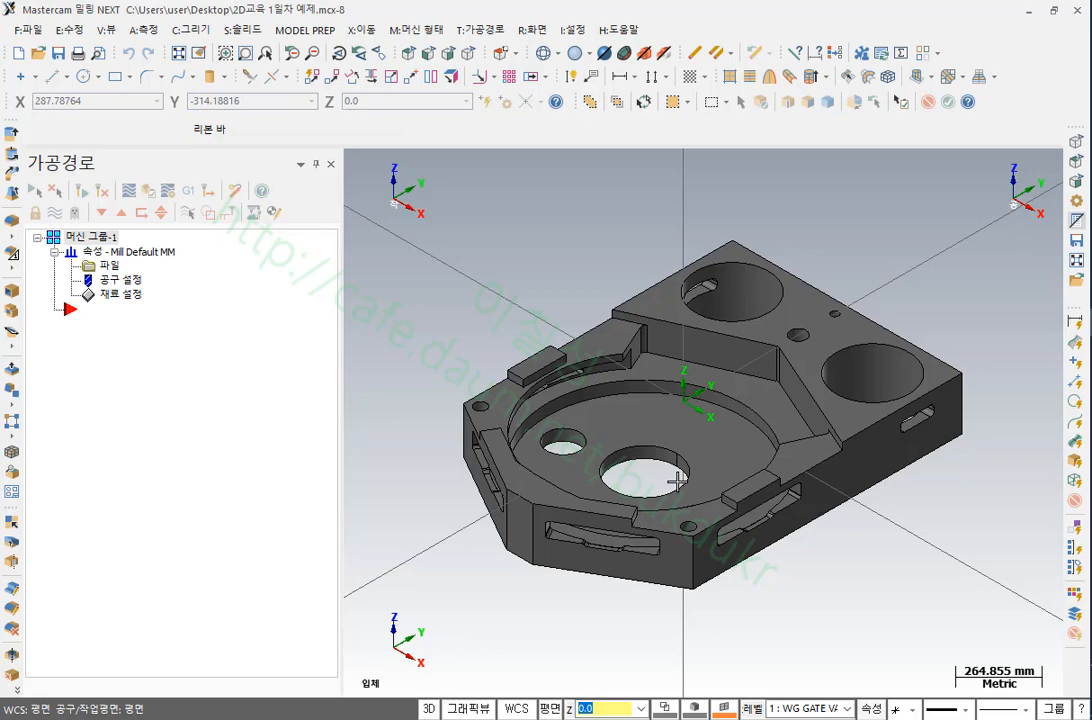
{"action": "middle_click_drag", "start_coordinate": [577, 412], "coordinate": [869, 210]}
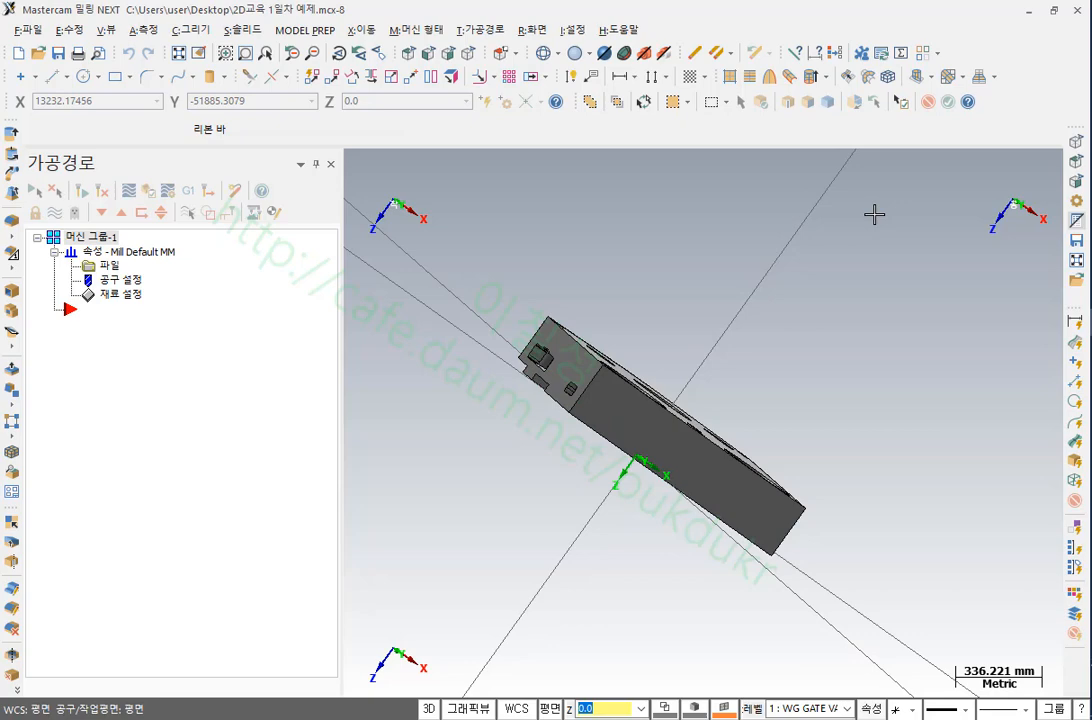
{"action": "key", "text": "alt+7"}
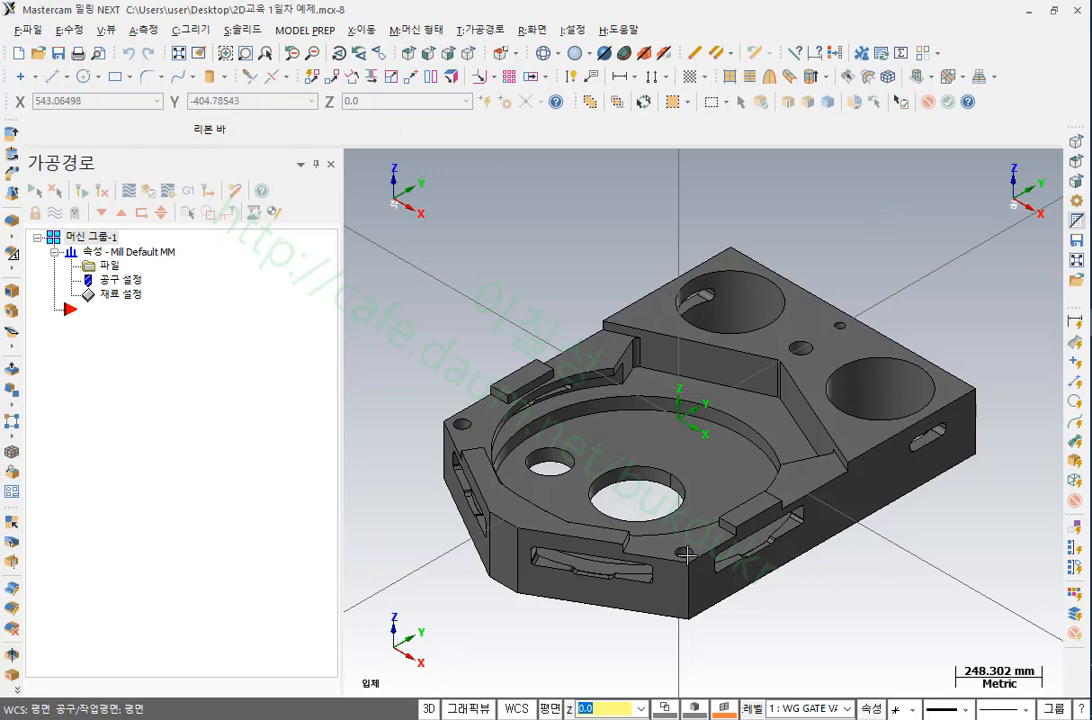
{"action": "scroll", "coordinate": [624, 288], "scroll_direction": "up", "scroll_amount": 2}
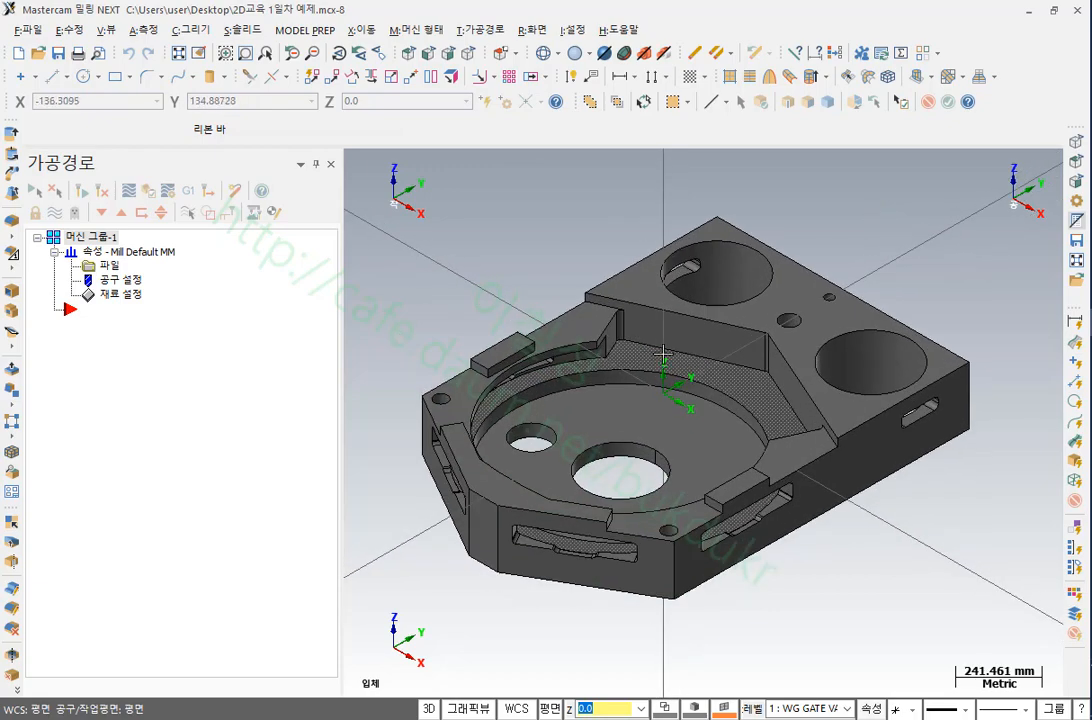
{"action": "scroll", "coordinate": [725, 347], "scroll_direction": "down", "scroll_amount": 3}
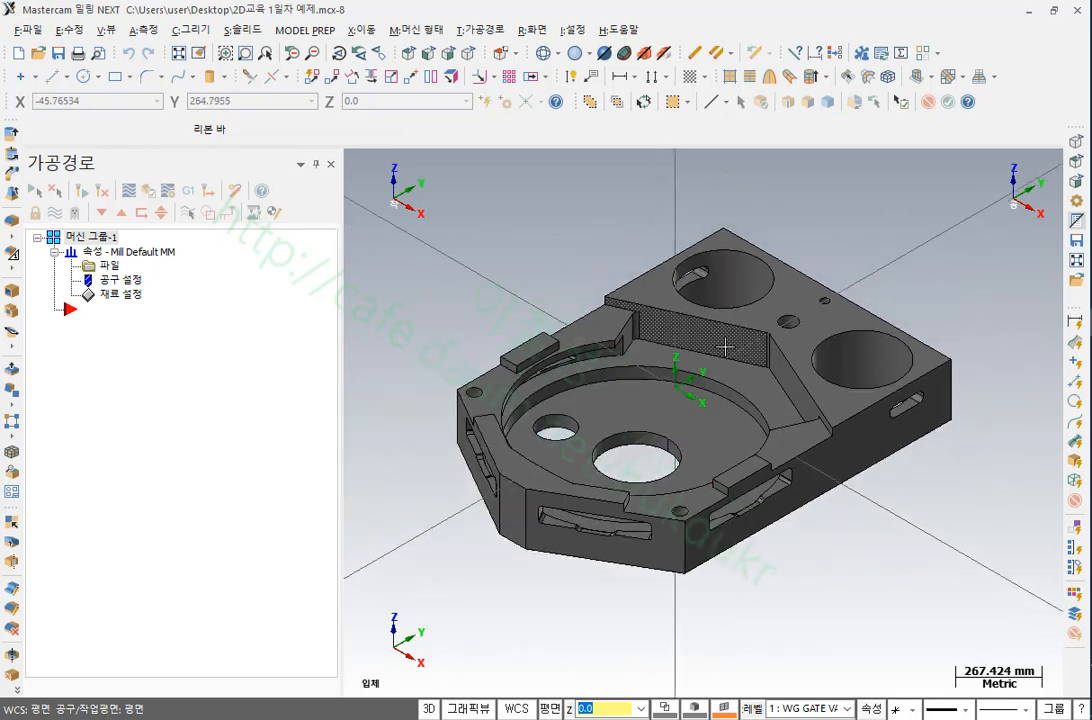
Open the system configuration at its 화면설정 (screen) settings and move the dialog clear of the part
{"action": "left_click", "coordinate": [570, 29]}
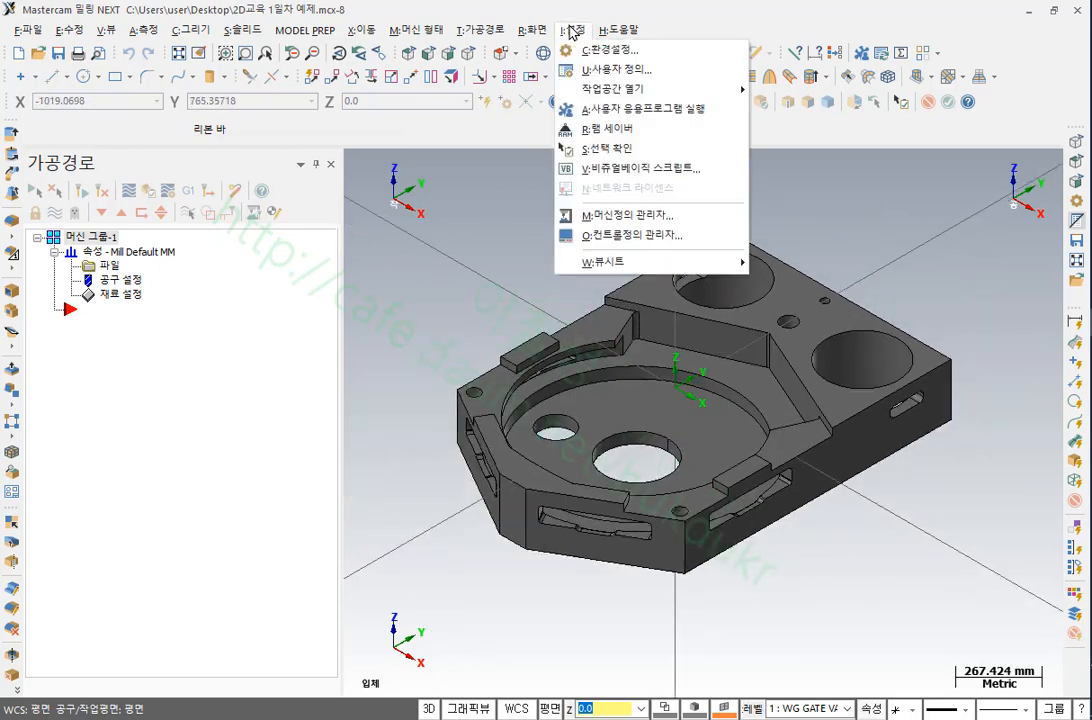
{"action": "left_click", "coordinate": [590, 49]}
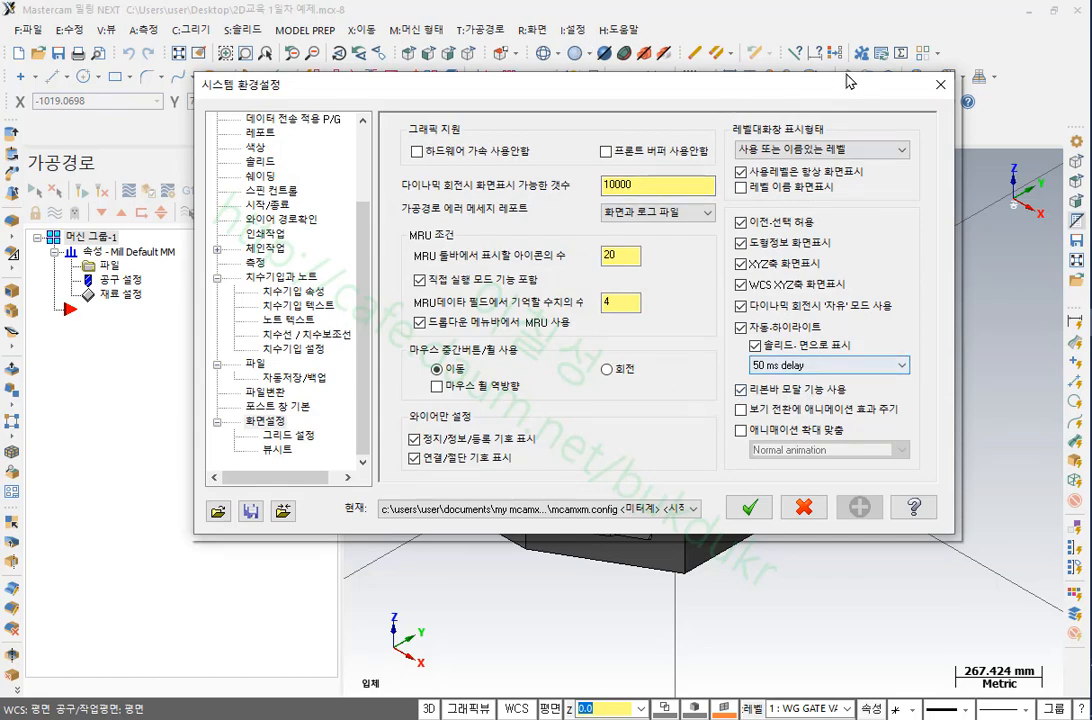
{"action": "left_click_drag", "start_coordinate": [858, 88], "coordinate": [329, 66]}
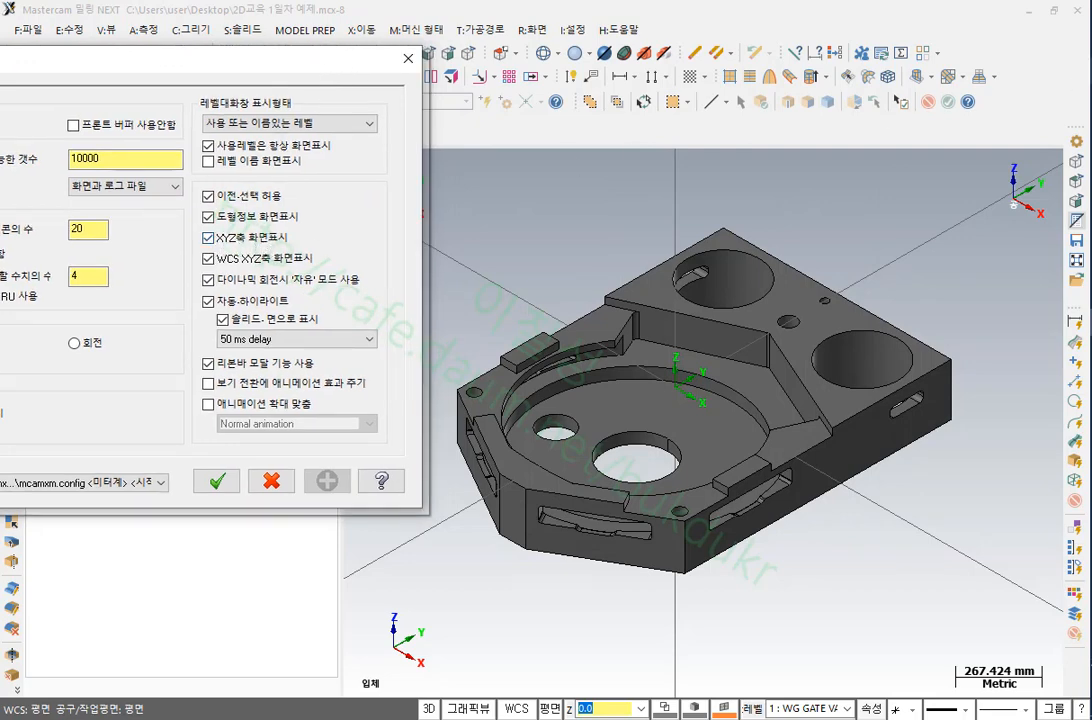
{"action": "mouse_move", "coordinate": [686, 343]}
{"action": "left_mouse_down"}
{"action": "mouse_move", "coordinate": [668, 410]}
{"action": "mouse_move", "coordinate": [716, 352]}
{"action": "left_mouse_up"}
{"action": "mouse_move", "coordinate": [1048, 165]}
{"action": "left_mouse_down"}
{"action": "mouse_move", "coordinate": [1005, 205]}
{"action": "mouse_move", "coordinate": [1040, 160]}
{"action": "left_mouse_up"}
{"action": "left_click_drag", "start_coordinate": [400, 615], "coordinate": [429, 643]}
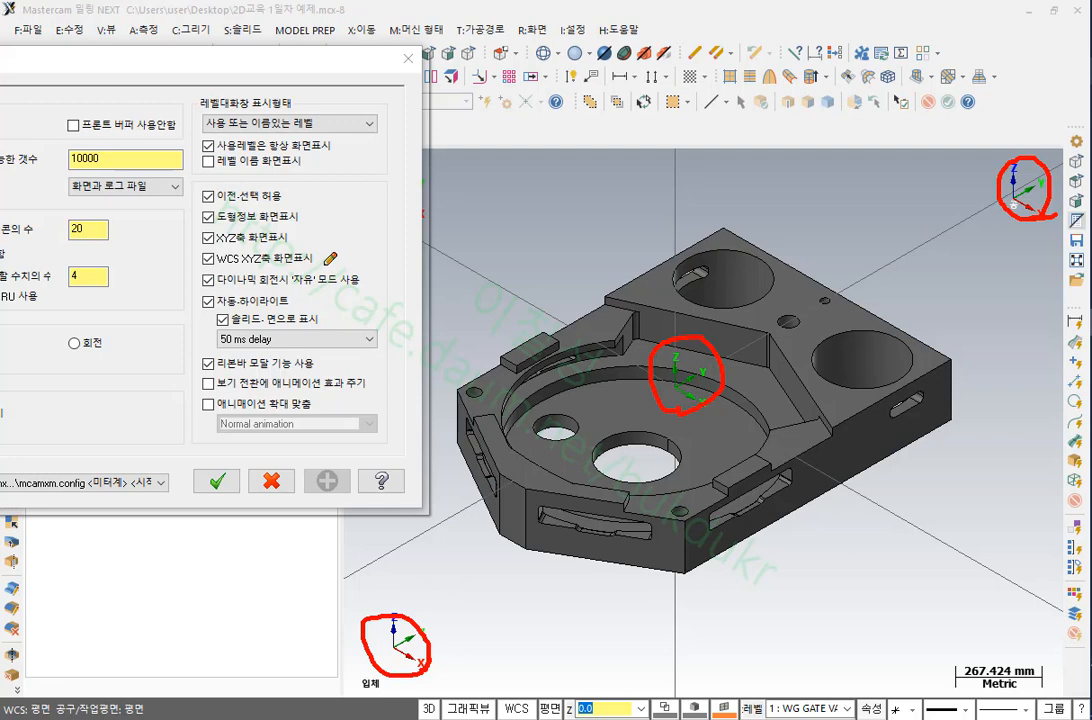
{"action": "left_click_drag", "start_coordinate": [218, 268], "coordinate": [308, 263]}
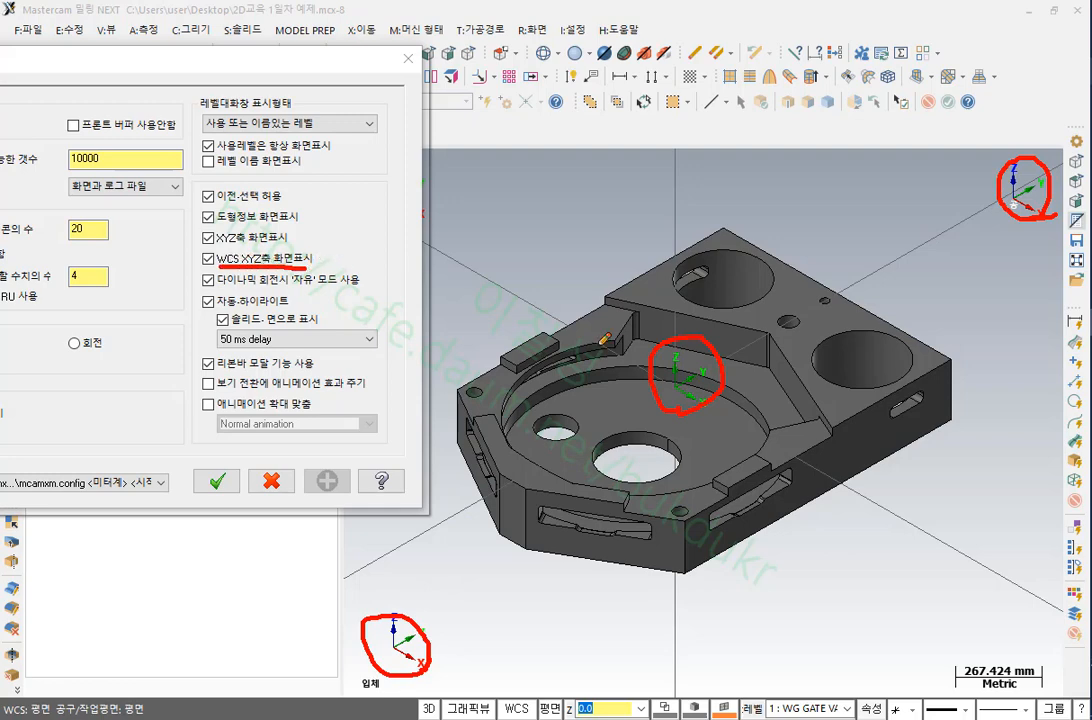
{"action": "left_click_drag", "start_coordinate": [667, 336], "coordinate": [752, 299]}
{"action": "left_click_drag", "start_coordinate": [215, 242], "coordinate": [287, 240]}
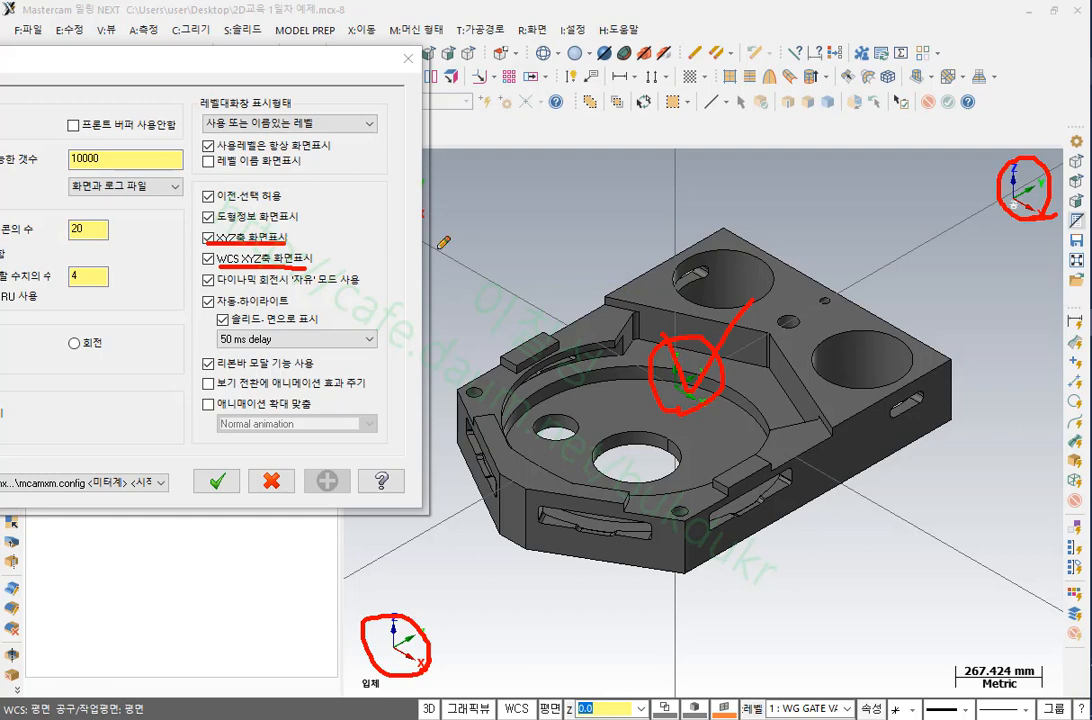
{"action": "left_click_drag", "start_coordinate": [418, 243], "coordinate": [1065, 570]}
{"action": "left_click_drag", "start_coordinate": [1003, 211], "coordinate": [318, 567]}
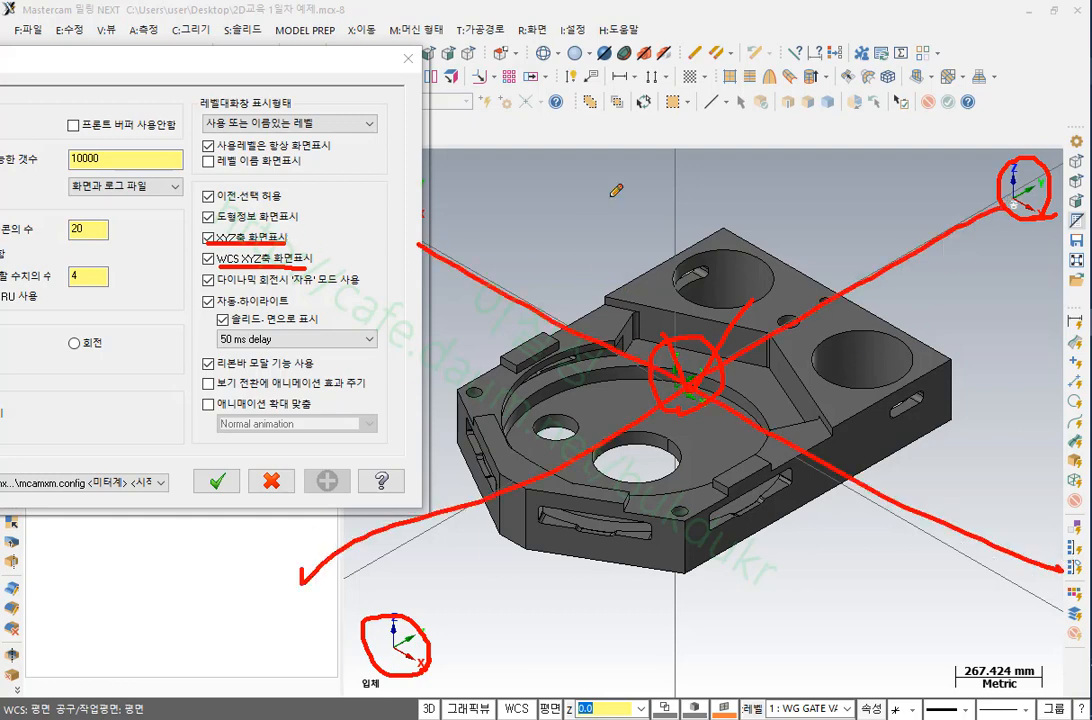
{"action": "left_click_drag", "start_coordinate": [675, 120], "coordinate": [615, 712]}
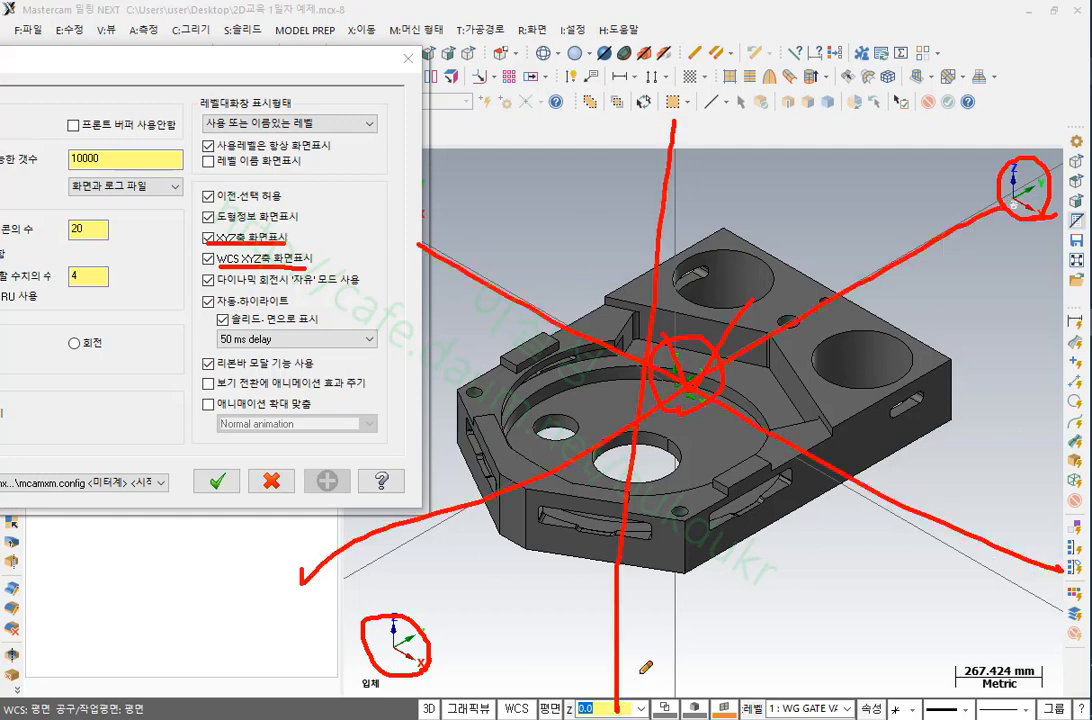
{"action": "left_click_drag", "start_coordinate": [209, 229], "coordinate": [298, 227]}
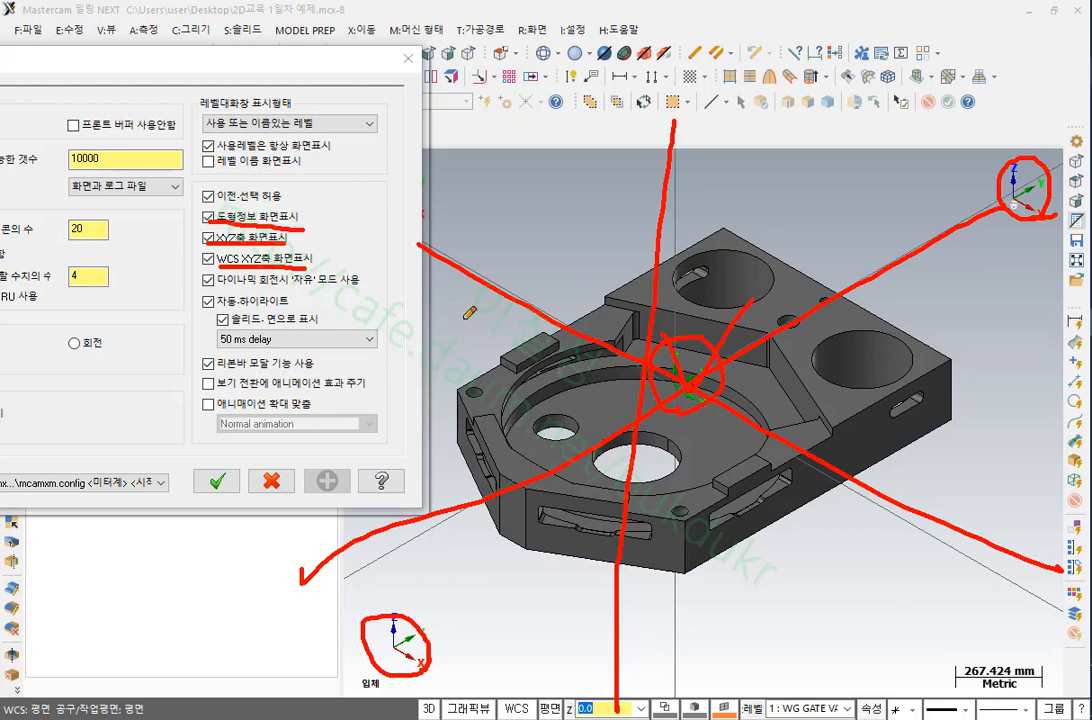
{"action": "mouse_move", "coordinate": [1000, 626]}
{"action": "left_mouse_down"}
{"action": "mouse_move", "coordinate": [1050, 636]}
{"action": "mouse_move", "coordinate": [935, 688]}
{"action": "left_mouse_up"}
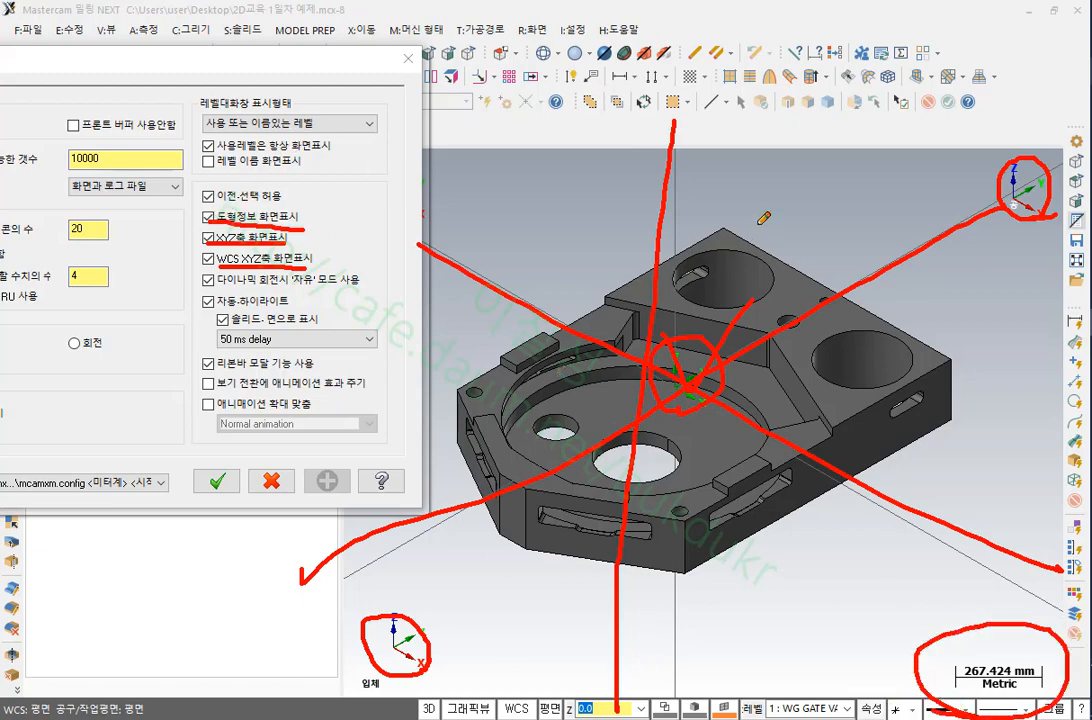
{"action": "right_click", "coordinate": [760, 229]}
{"action": "left_click", "coordinate": [792, 416]}
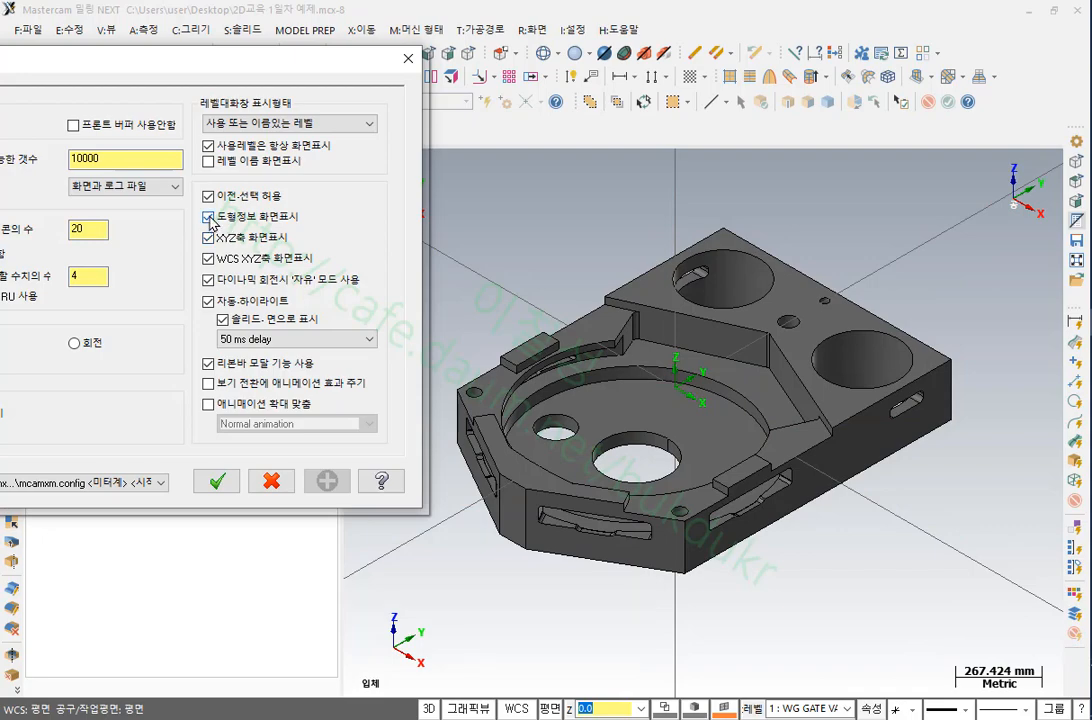
Turn off the 도형정보 화면표시 option in the screen settings and apply the change
{"action": "left_click", "coordinate": [208, 216]}
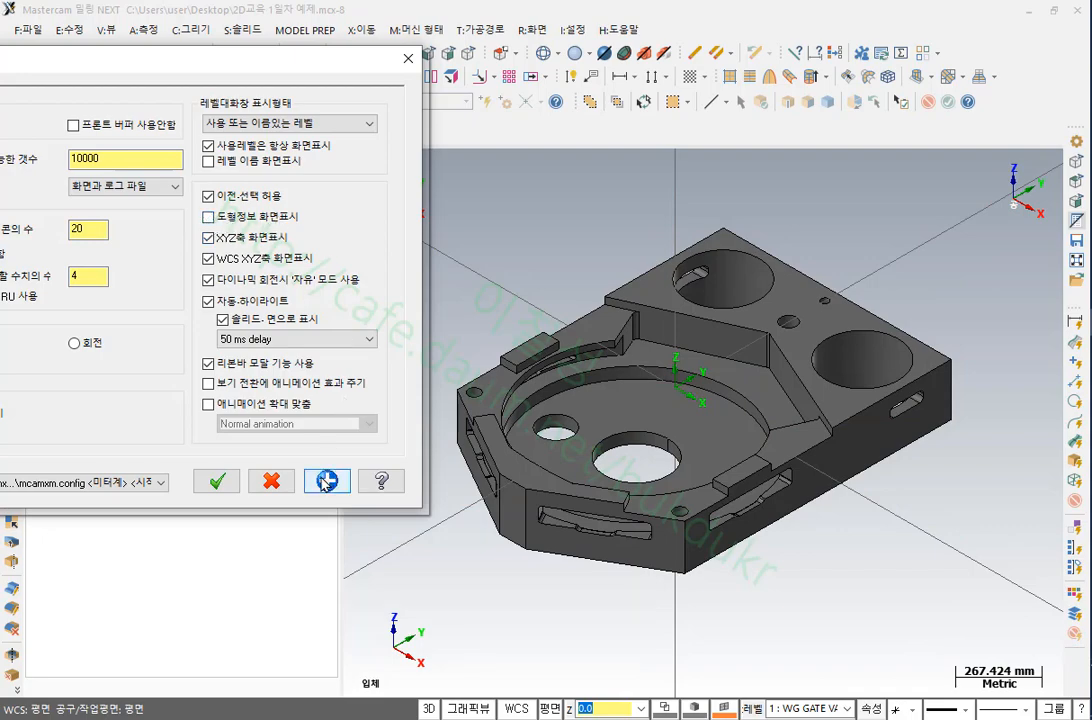
{"action": "left_click", "coordinate": [219, 483]}
{"action": "left_click", "coordinate": [244, 344]}
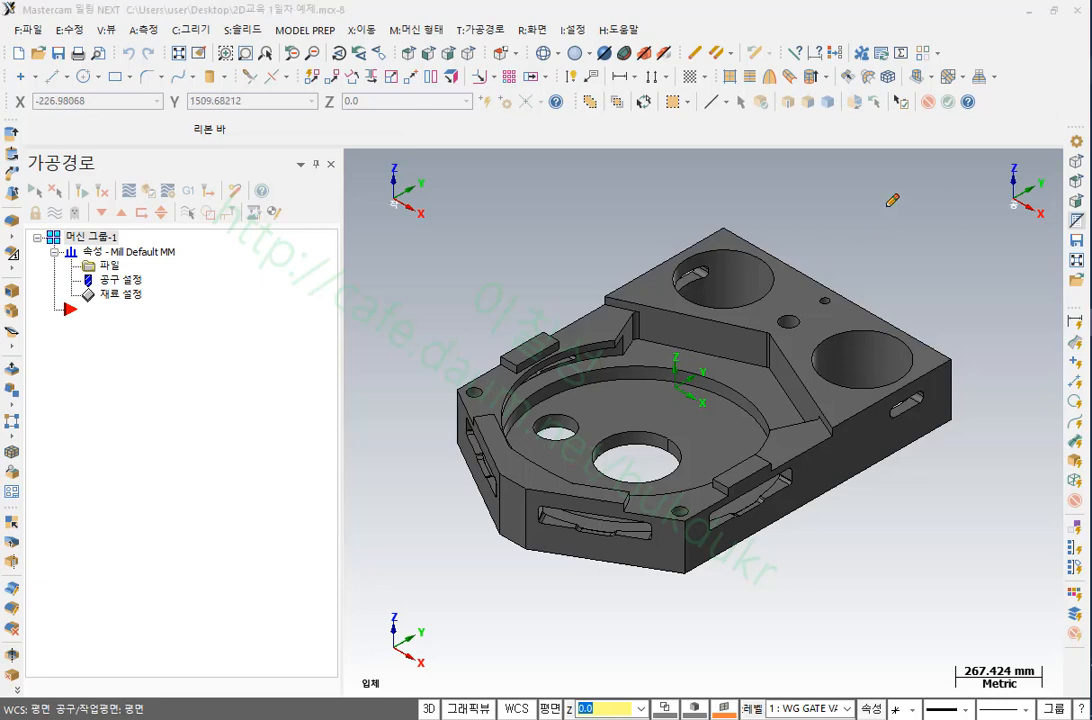
{"action": "left_click_drag", "start_coordinate": [892, 201], "coordinate": [537, 528]}
{"action": "left_click_drag", "start_coordinate": [494, 224], "coordinate": [975, 595]}
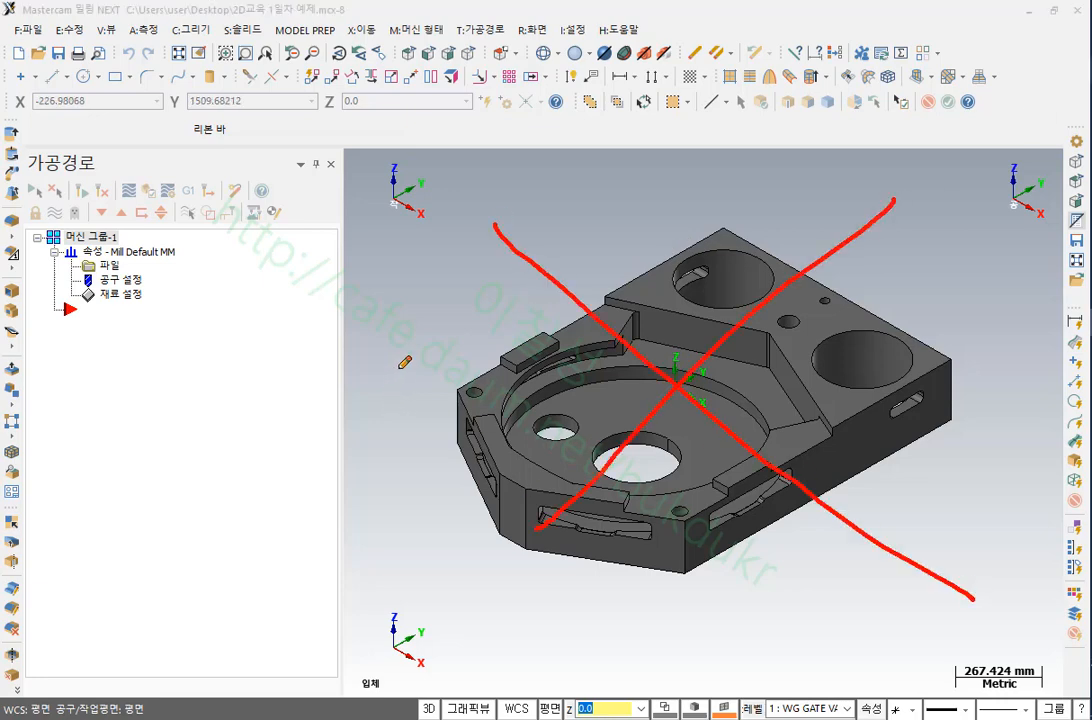
{"action": "left_click_drag", "start_coordinate": [683, 126], "coordinate": [657, 686]}
{"action": "mouse_move", "coordinate": [1000, 693]}
{"action": "left_mouse_down"}
{"action": "mouse_move", "coordinate": [968, 696]}
{"action": "mouse_move", "coordinate": [1062, 682]}
{"action": "left_mouse_up"}
{"action": "right_click", "coordinate": [787, 187]}
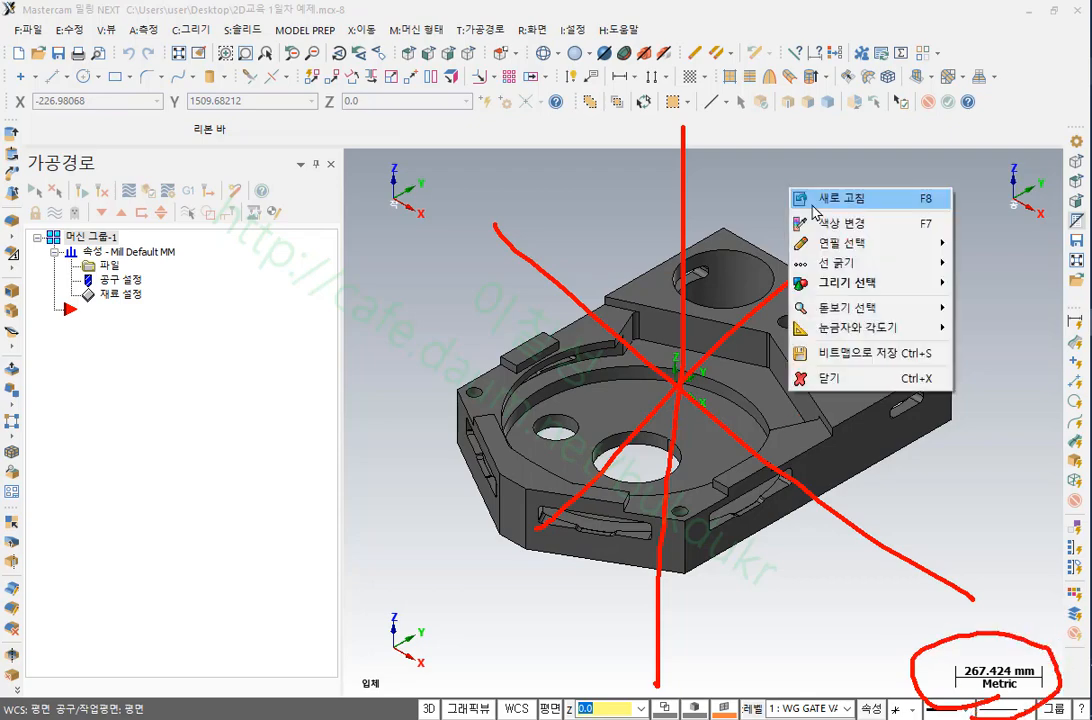
{"action": "left_click", "coordinate": [808, 373]}
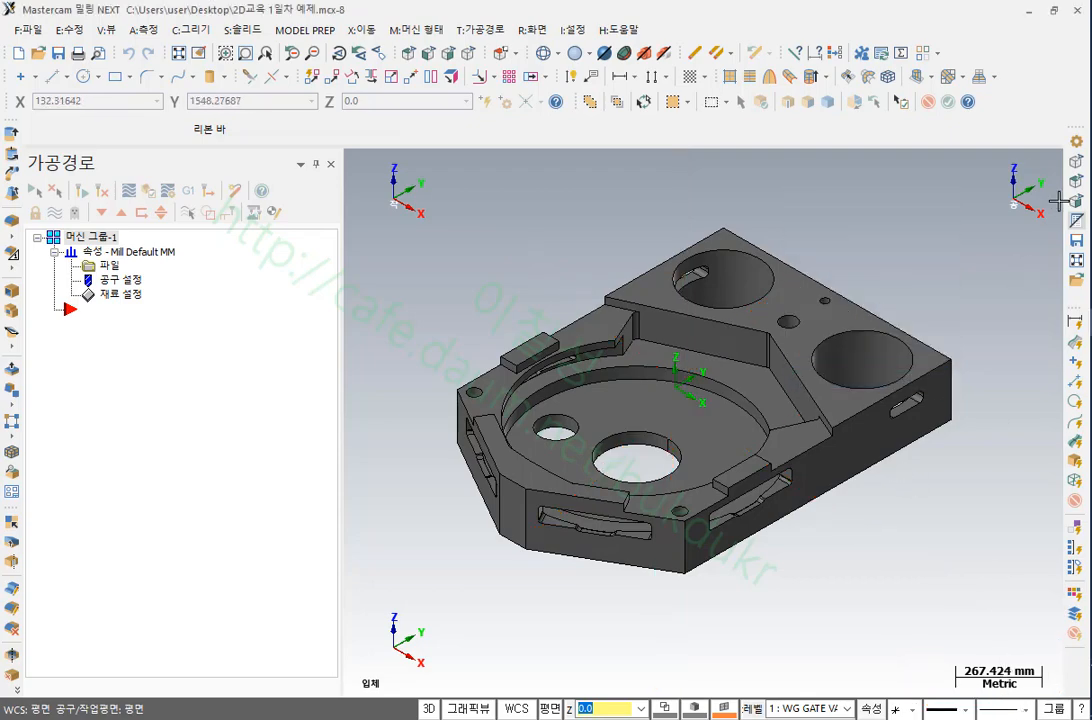
Reopen the system configuration, re-enable the 도형정보 화면표시 option and accept the settings
{"action": "left_click", "coordinate": [531, 29]}
{"action": "left_click", "coordinate": [568, 49]}
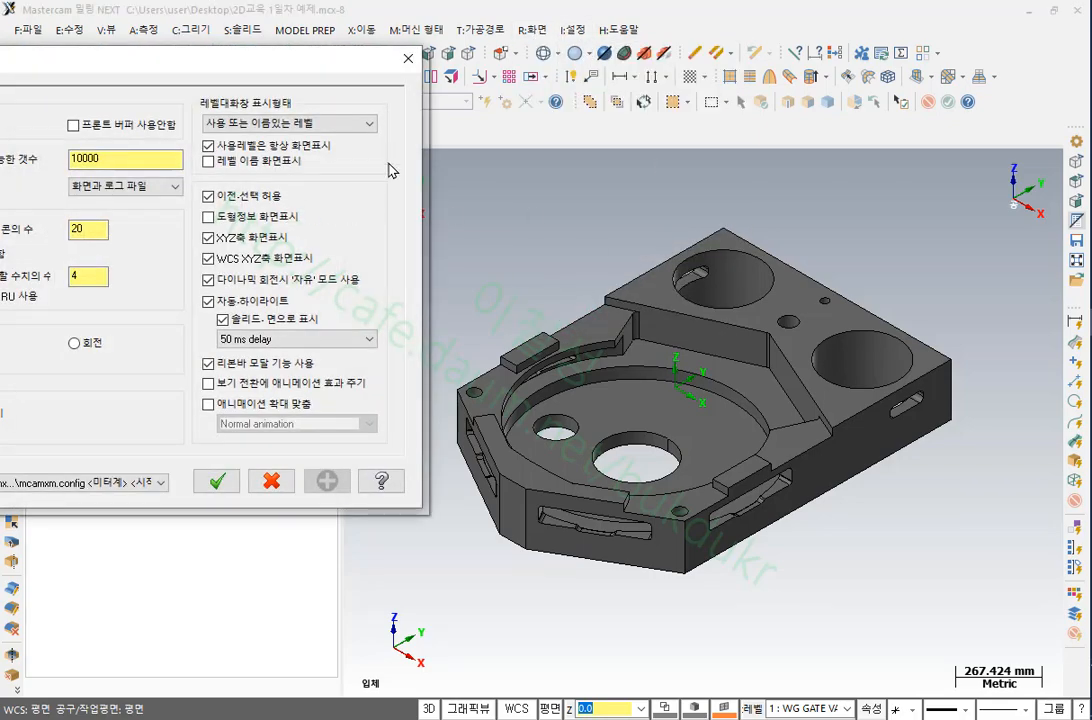
{"action": "left_click", "coordinate": [218, 482]}
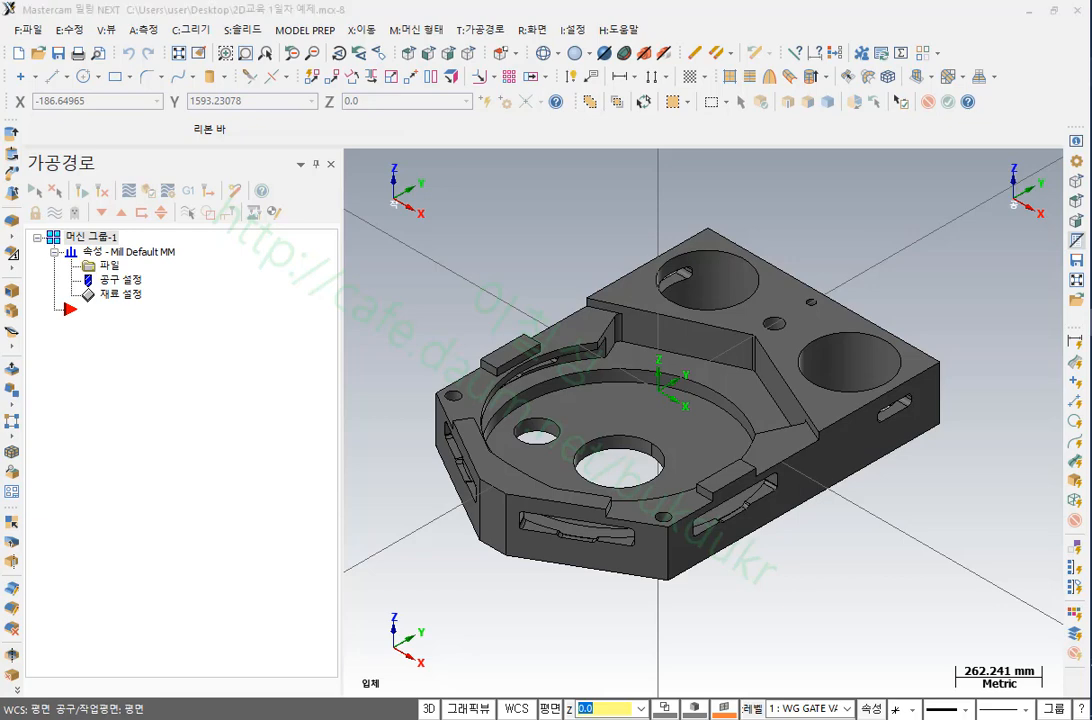
{"action": "left_click_drag", "start_coordinate": [445, 200], "coordinate": [437, 252]}
{"action": "mouse_move", "coordinate": [604, 317]}
{"action": "left_mouse_down"}
{"action": "mouse_move", "coordinate": [716, 372]}
{"action": "mouse_move", "coordinate": [685, 435]}
{"action": "left_mouse_up"}
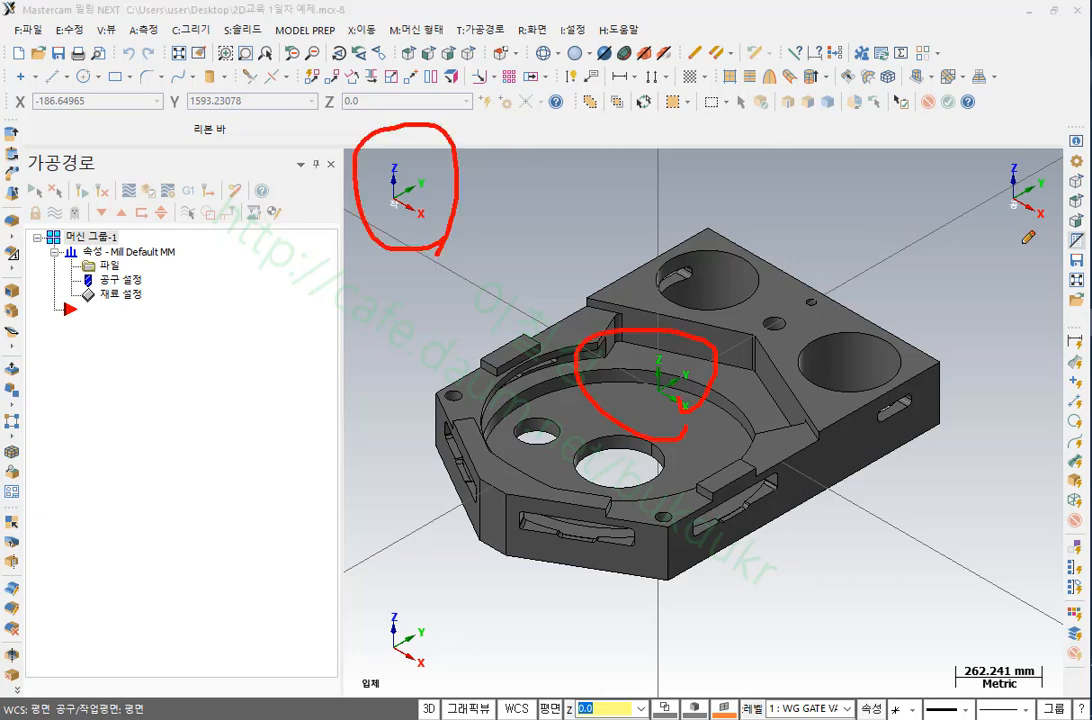
{"action": "left_click_drag", "start_coordinate": [1015, 162], "coordinate": [1028, 245]}
{"action": "left_click_drag", "start_coordinate": [425, 600], "coordinate": [440, 668]}
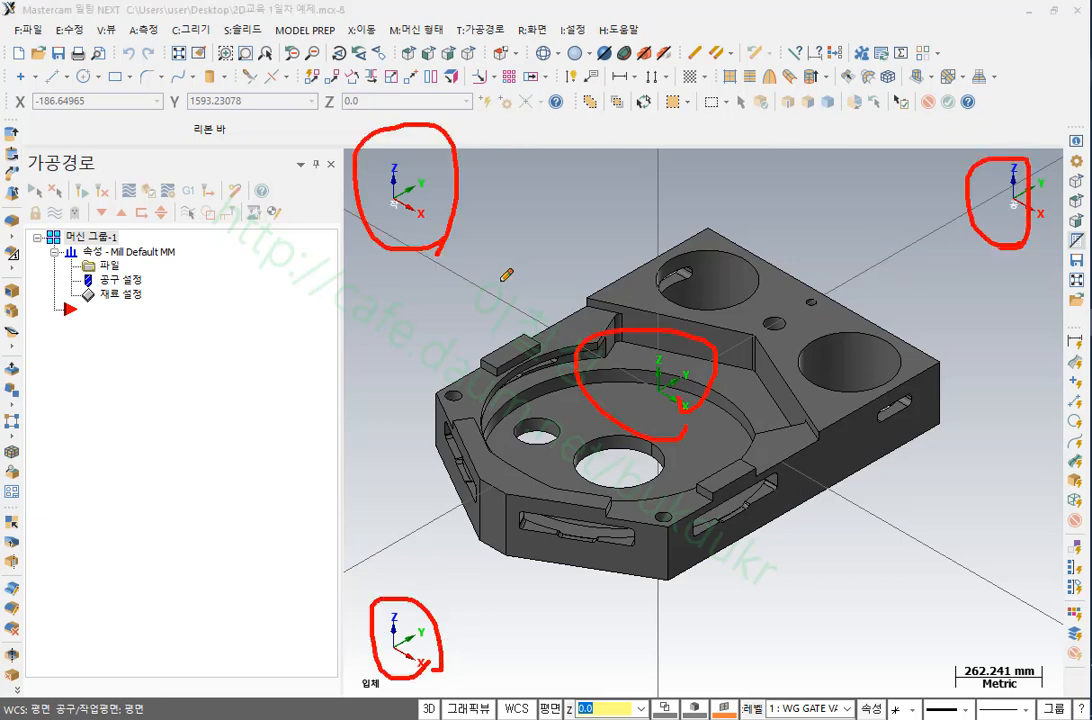
{"action": "mouse_move", "coordinate": [352, 263]}
{"action": "left_mouse_down"}
{"action": "mouse_move", "coordinate": [333, 310]}
{"action": "mouse_move", "coordinate": [372, 288]}
{"action": "mouse_move", "coordinate": [384, 349]}
{"action": "left_mouse_up"}
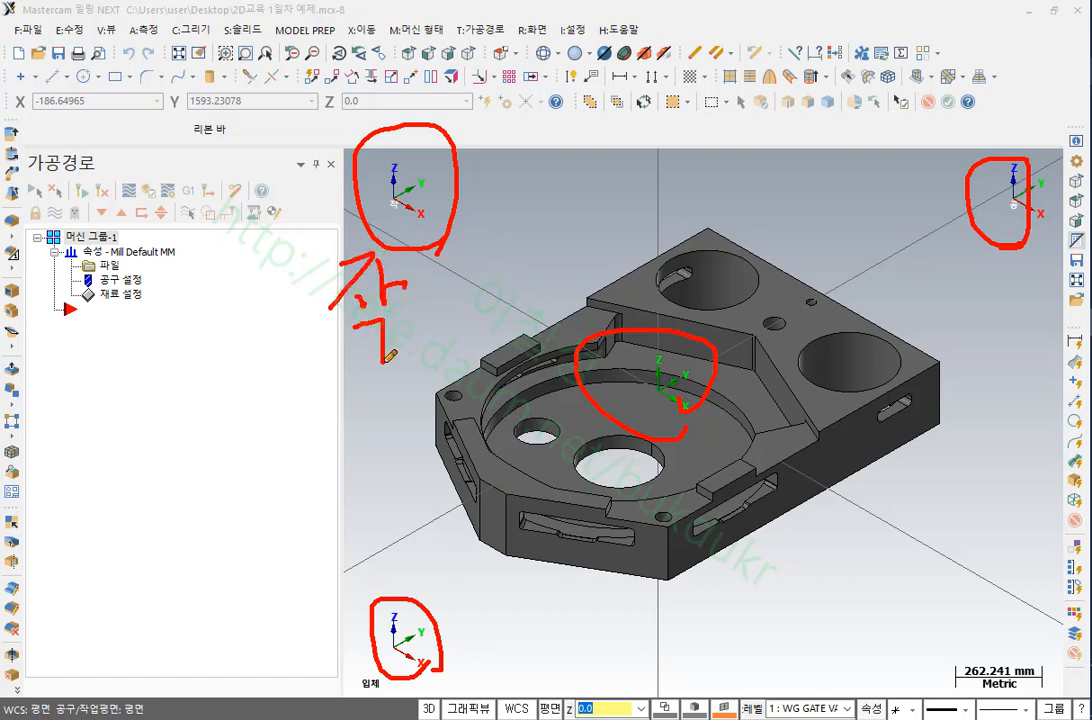
{"action": "mouse_move", "coordinate": [965, 265]}
{"action": "left_mouse_down"}
{"action": "mouse_move", "coordinate": [1000, 264]}
{"action": "mouse_move", "coordinate": [1046, 322]}
{"action": "mouse_move", "coordinate": [1011, 366]}
{"action": "left_mouse_up"}
{"action": "mouse_move", "coordinate": [998, 410]}
{"action": "left_mouse_down"}
{"action": "mouse_move", "coordinate": [962, 262]}
{"action": "mouse_move", "coordinate": [1052, 300]}
{"action": "mouse_move", "coordinate": [1003, 408]}
{"action": "left_mouse_up"}
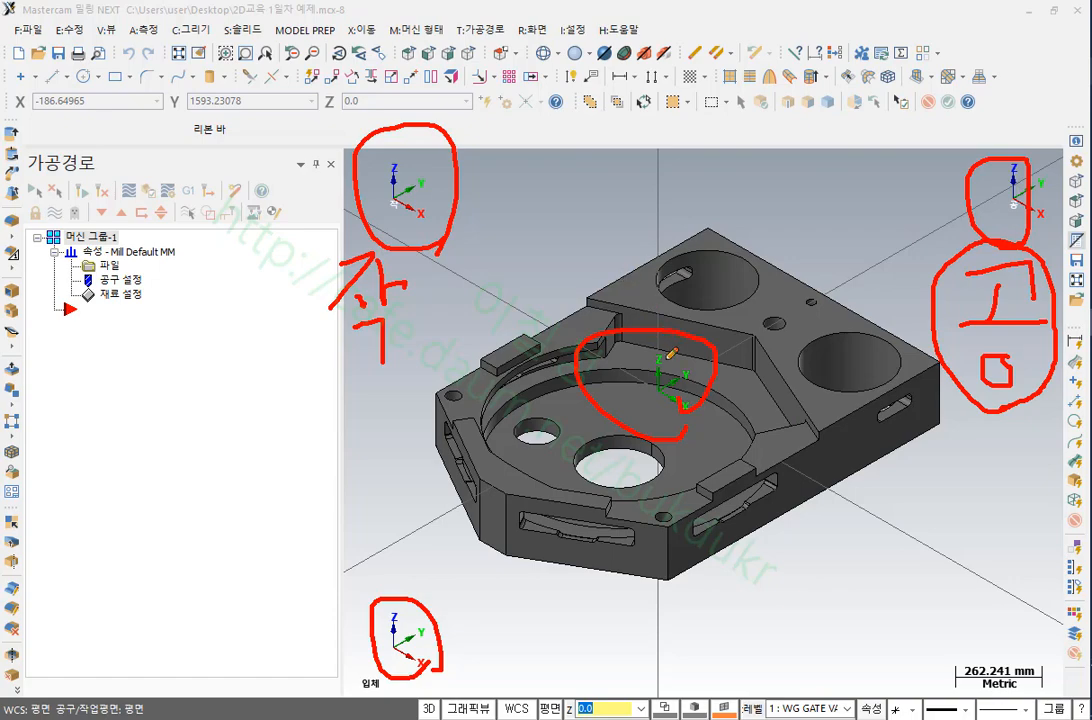
{"action": "left_click_drag", "start_coordinate": [667, 357], "coordinate": [724, 160]}
{"action": "mouse_move", "coordinate": [653, 66]}
{"action": "left_mouse_down"}
{"action": "mouse_move", "coordinate": [700, 88]}
{"action": "mouse_move", "coordinate": [820, 45]}
{"action": "left_mouse_up"}
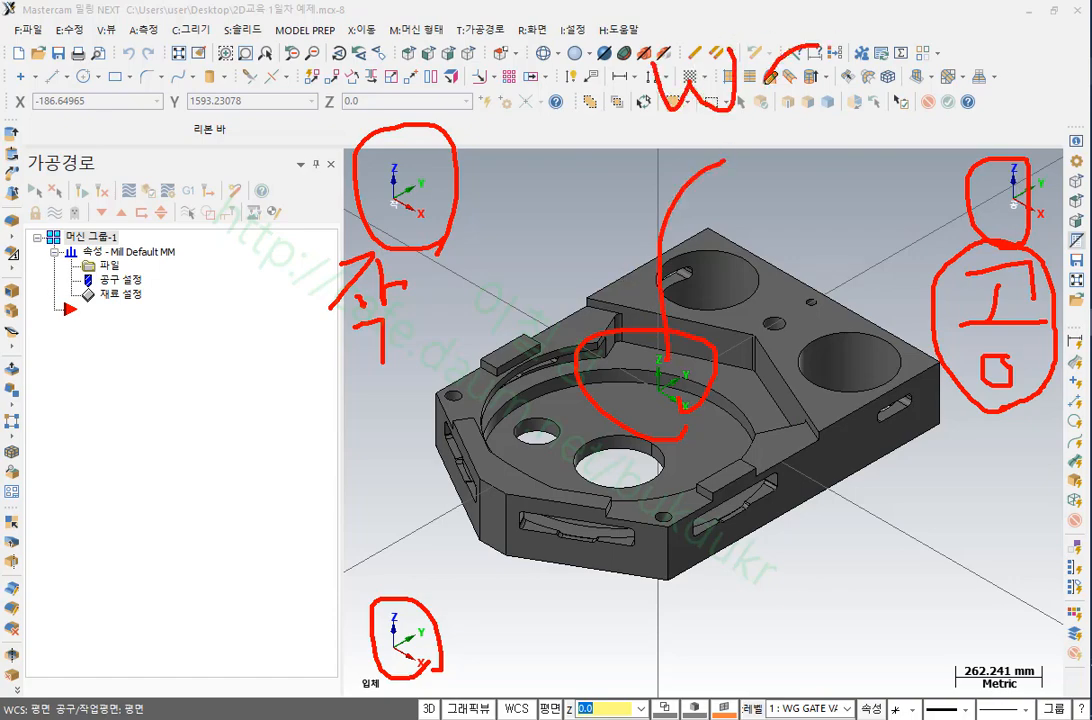
{"action": "left_click_drag", "start_coordinate": [893, 42], "coordinate": [858, 82]}
{"action": "mouse_move", "coordinate": [935, 40]}
{"action": "left_mouse_down"}
{"action": "mouse_move", "coordinate": [905, 115]}
{"action": "mouse_move", "coordinate": [655, 40]}
{"action": "mouse_move", "coordinate": [951, 33]}
{"action": "mouse_move", "coordinate": [946, 62]}
{"action": "left_mouse_up"}
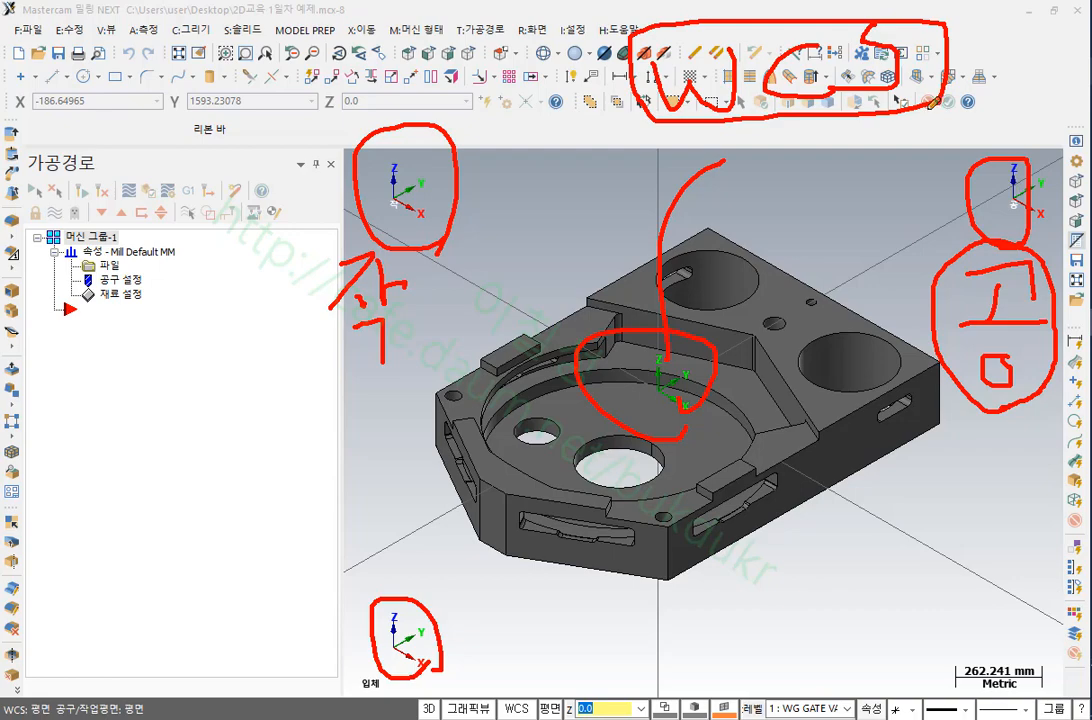
{"action": "mouse_move", "coordinate": [766, 97]}
{"action": "left_mouse_down"}
{"action": "mouse_move", "coordinate": [720, 330]}
{"action": "mouse_move", "coordinate": [628, 372]}
{"action": "mouse_move", "coordinate": [678, 404]}
{"action": "left_mouse_up"}
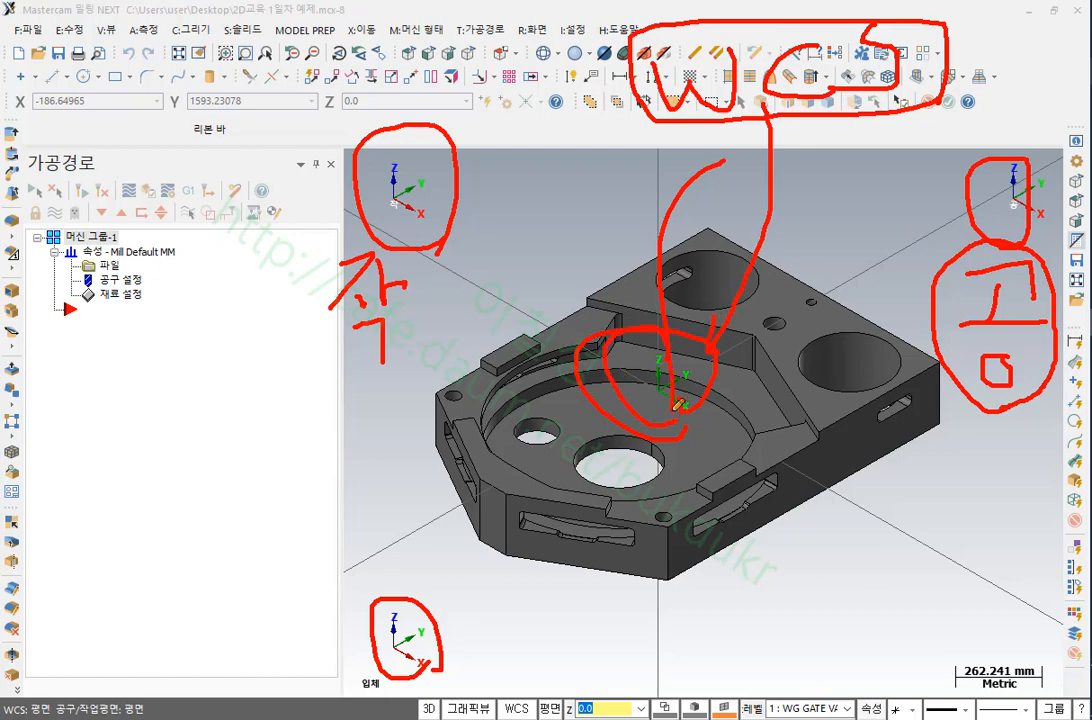
{"action": "right_click", "coordinate": [572, 207]}
{"action": "left_click", "coordinate": [550, 348]}
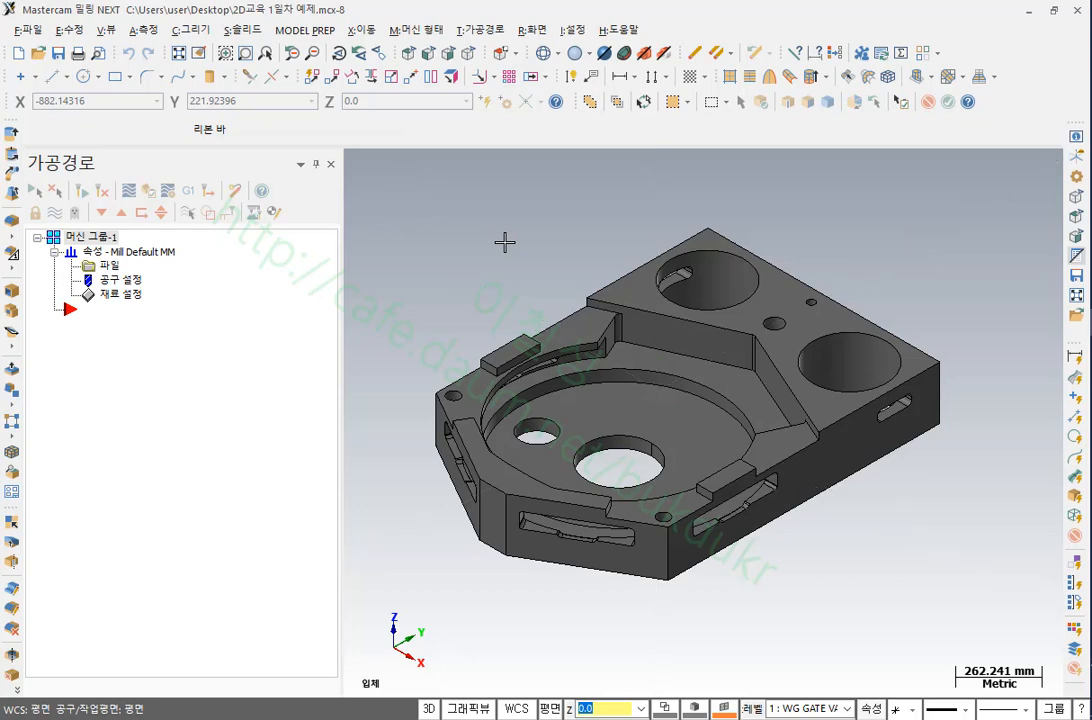
Show the coordinate axis lines and the XYZ axis gnomons around the part in the graphics area
{"action": "scroll", "coordinate": [558, 349], "scroll_direction": "up", "scroll_amount": 4}
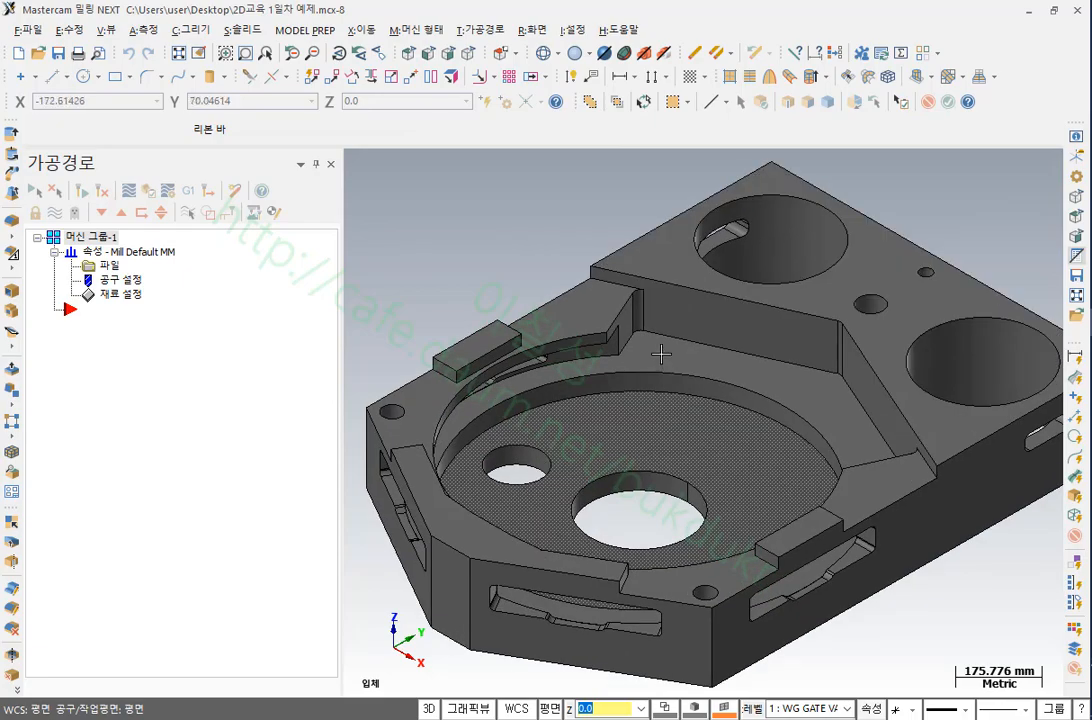
{"action": "middle_click_drag", "start_coordinate": [663, 399], "coordinate": [632, 332]}
{"action": "mouse_move", "coordinate": [680, 363]}
{"action": "middle_mouse_down"}
{"action": "mouse_move", "coordinate": [592, 312]}
{"action": "mouse_move", "coordinate": [653, 397]}
{"action": "mouse_move", "coordinate": [704, 346]}
{"action": "middle_mouse_up"}
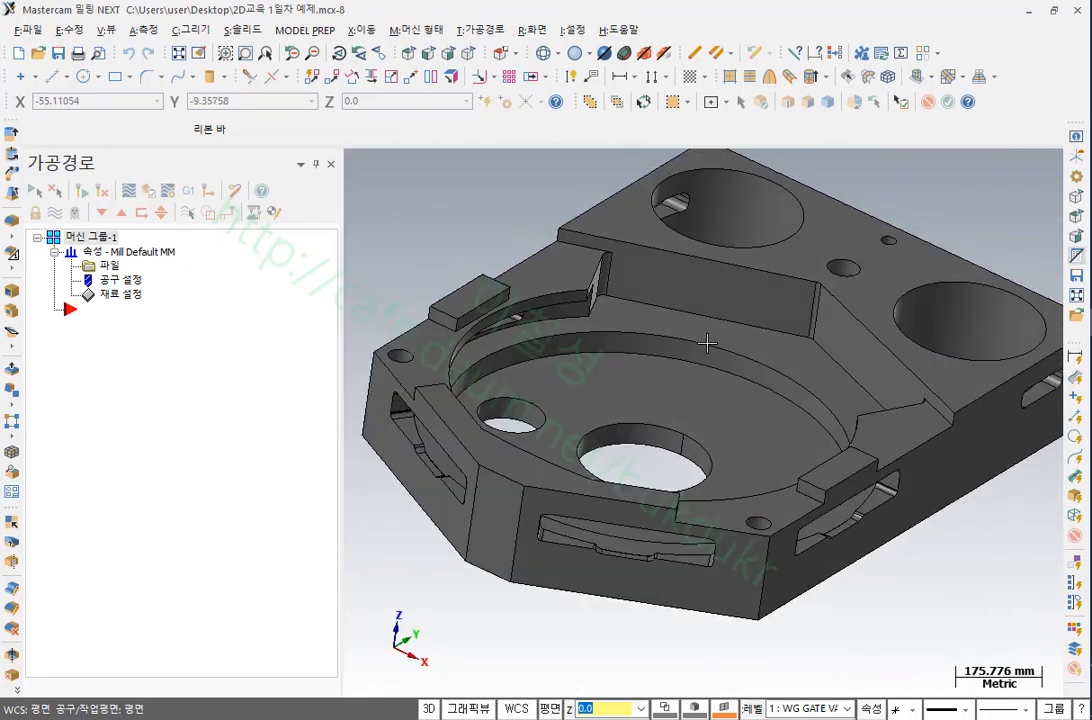
{"action": "scroll", "coordinate": [775, 365], "scroll_direction": "down", "scroll_amount": 1}
{"action": "scroll", "coordinate": [775, 365], "scroll_direction": "up", "scroll_amount": 1}
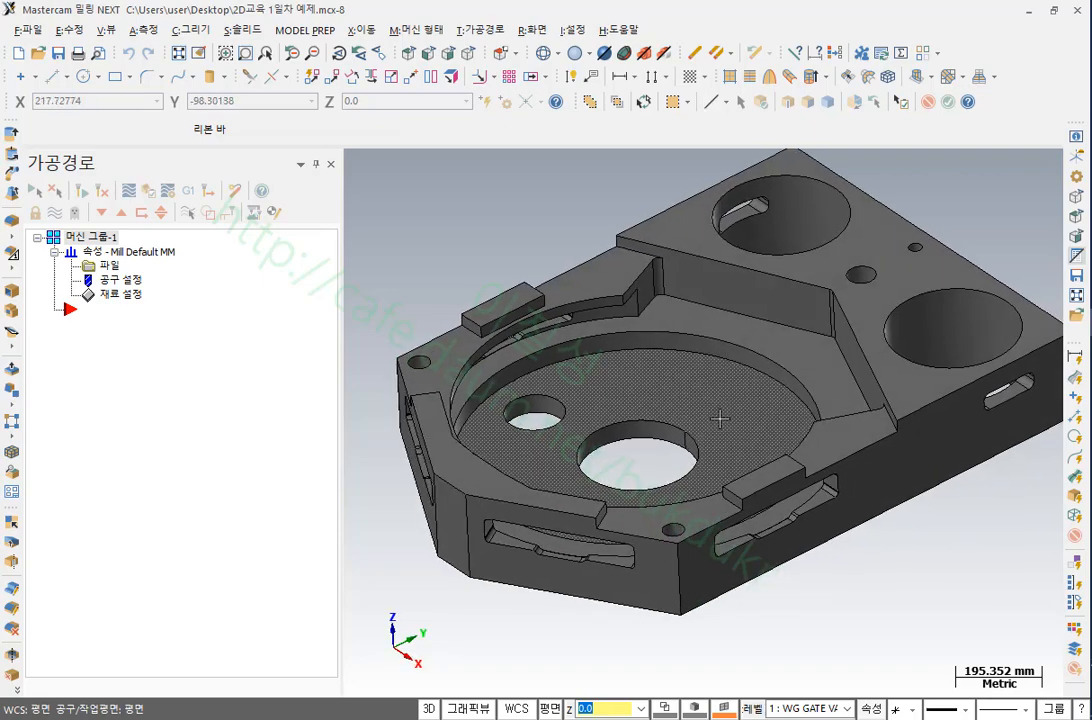
{"action": "scroll", "coordinate": [720, 418], "scroll_direction": "down", "scroll_amount": 1}
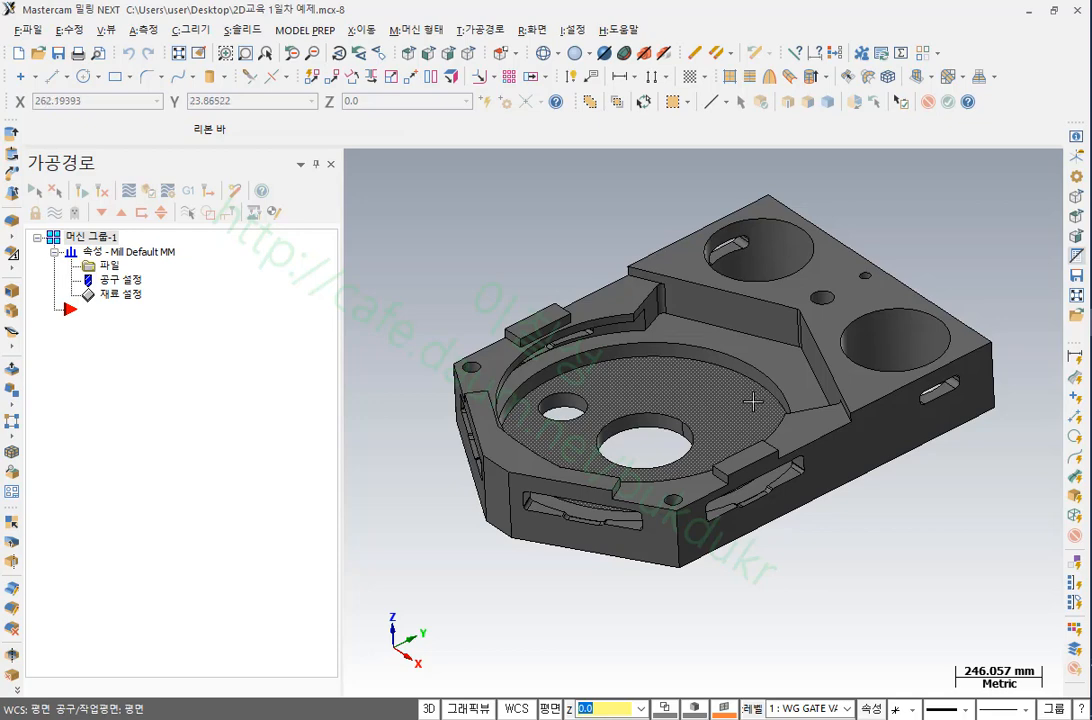
{"action": "key", "text": "F9"}
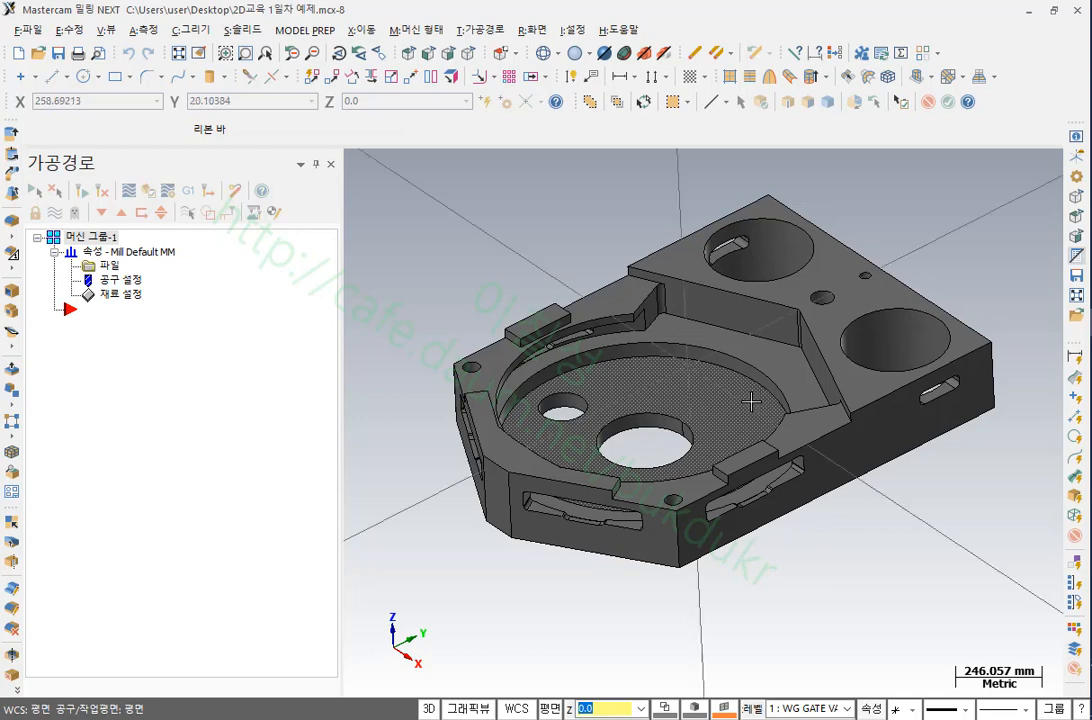
{"action": "scroll", "coordinate": [748, 405], "scroll_direction": "up", "scroll_amount": 3}
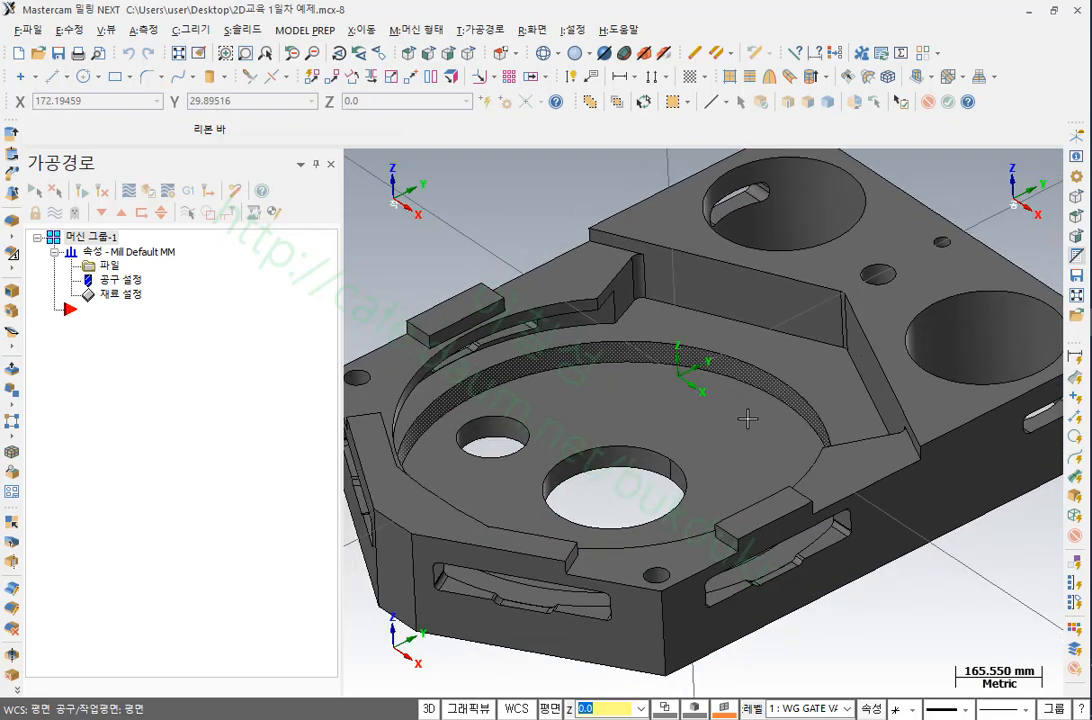
{"action": "scroll", "coordinate": [690, 375], "scroll_direction": "down", "scroll_amount": 5}
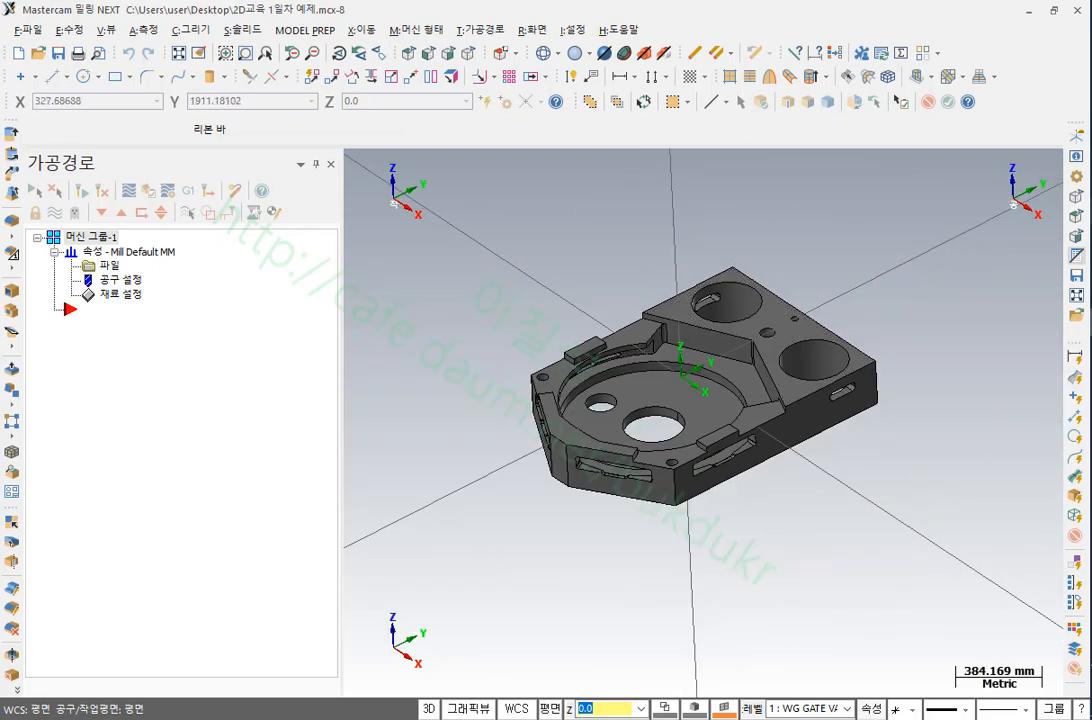
Open the system configuration's 시작/종료 (start/exit) settings and choose 밀링 as the startup product
{"action": "left_click", "coordinate": [573, 29]}
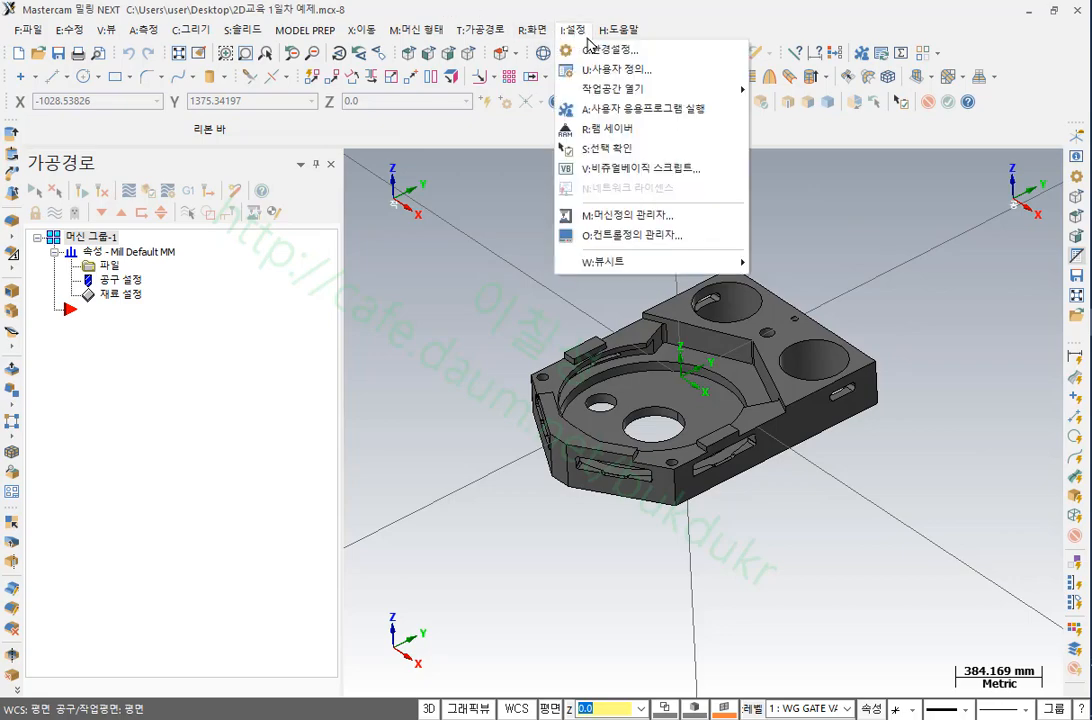
{"action": "left_click", "coordinate": [600, 46]}
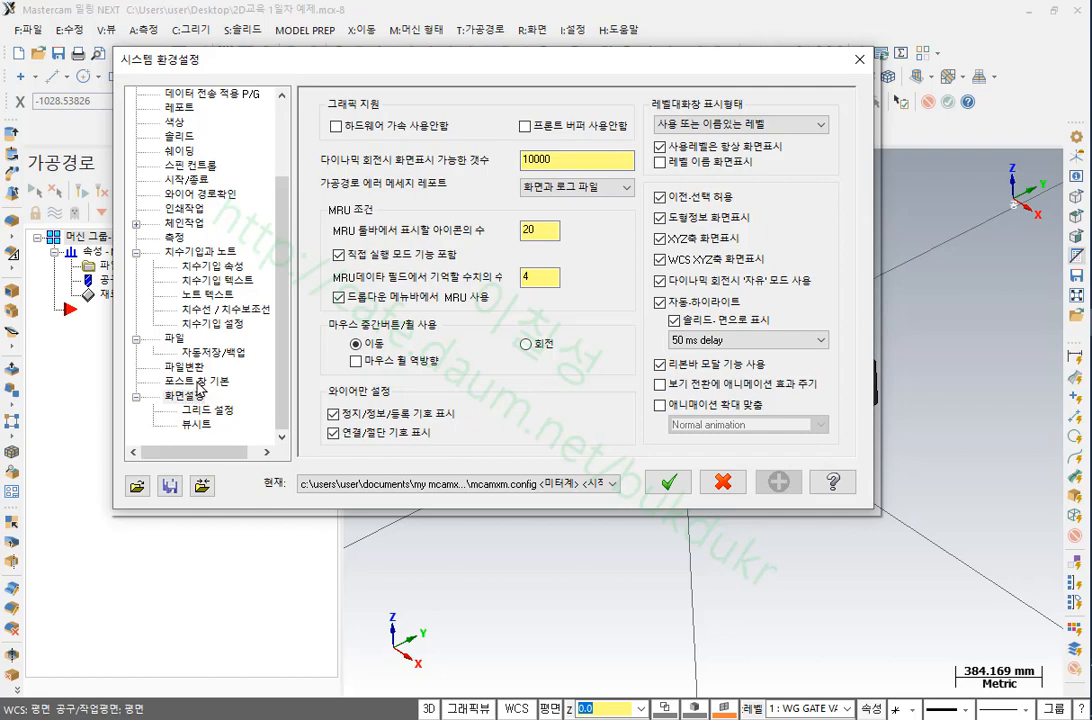
{"action": "left_click", "coordinate": [197, 381]}
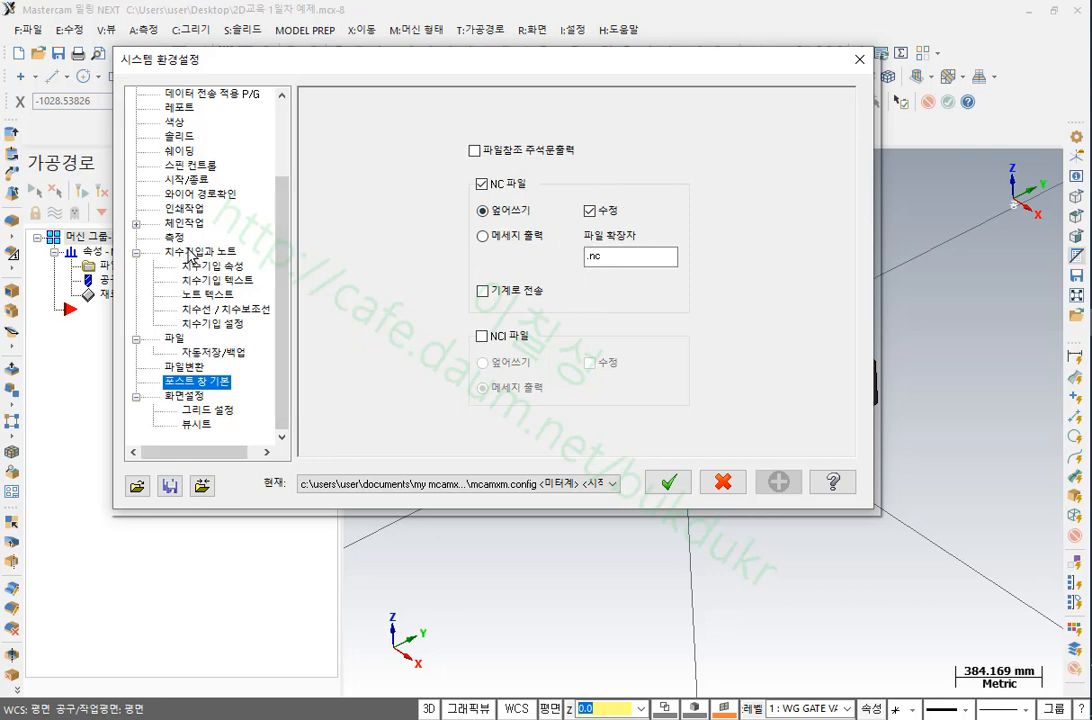
{"action": "left_click", "coordinate": [186, 181]}
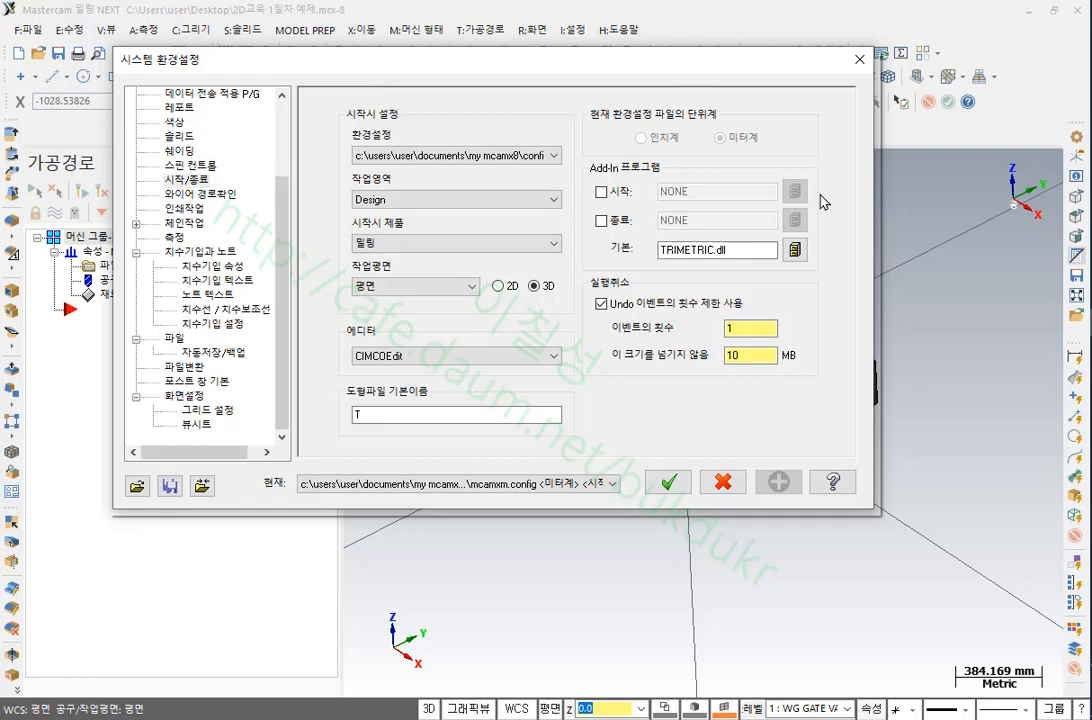
{"action": "left_click", "coordinate": [528, 246]}
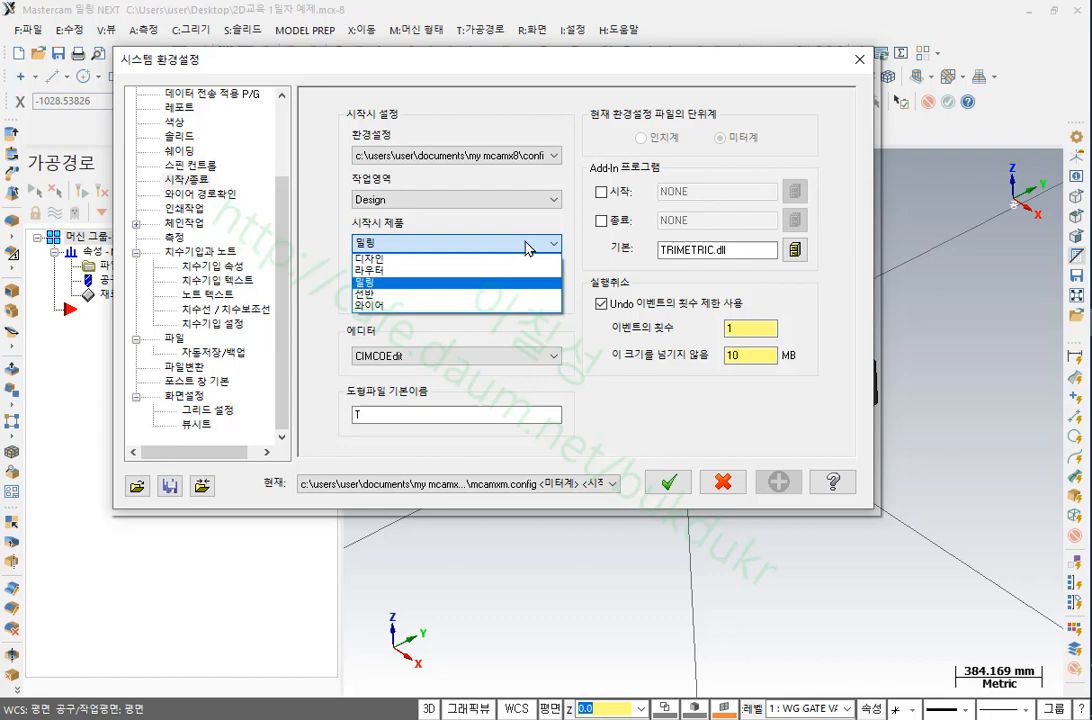
{"action": "left_click", "coordinate": [456, 282]}
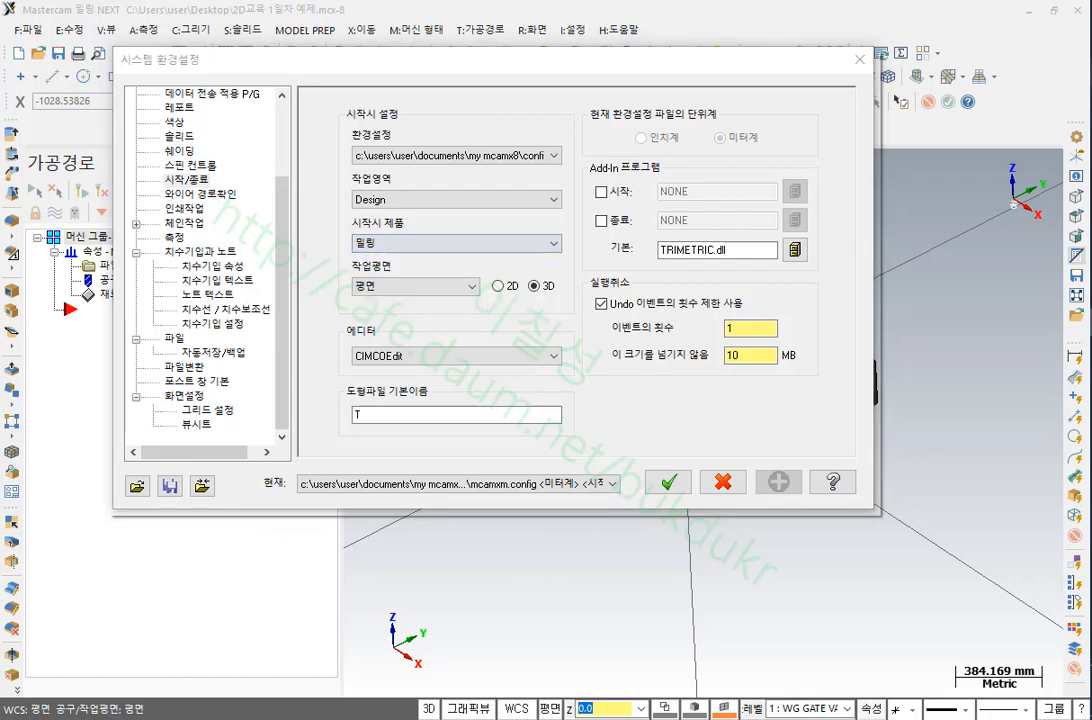
{"action": "mouse_move", "coordinate": [110, 361]}
{"action": "left_mouse_down"}
{"action": "mouse_move", "coordinate": [117, 203]}
{"action": "mouse_move", "coordinate": [94, 362]}
{"action": "left_mouse_up"}
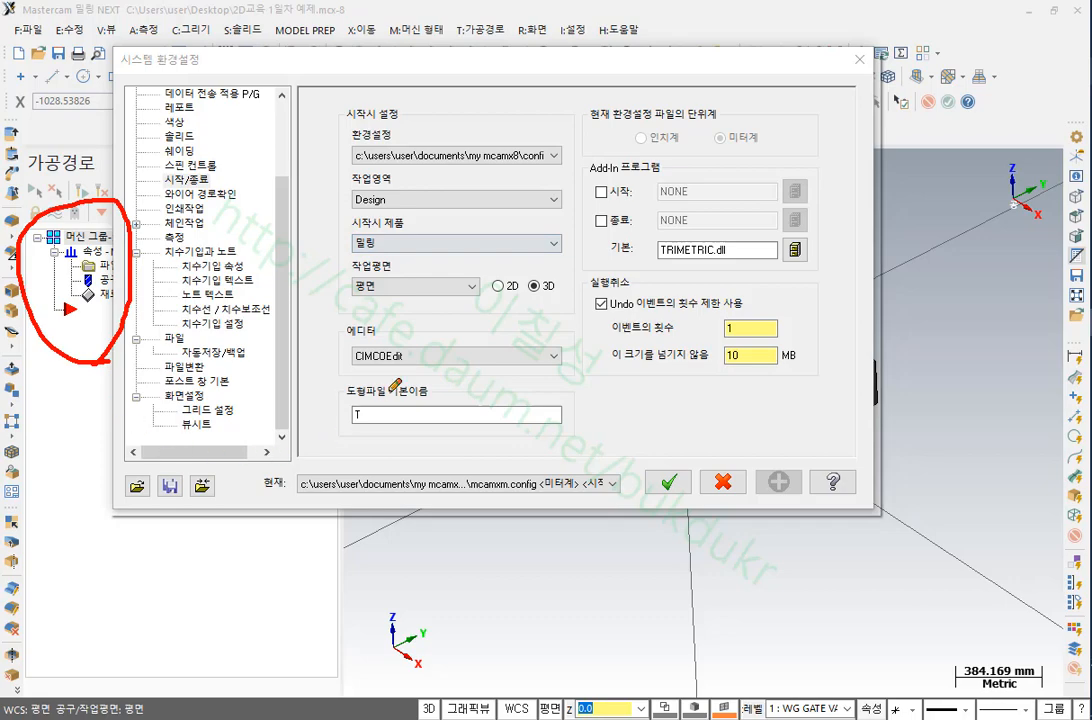
{"action": "mouse_move", "coordinate": [348, 258]}
{"action": "left_mouse_down"}
{"action": "mouse_move", "coordinate": [553, 260]}
{"action": "mouse_move", "coordinate": [520, 226]}
{"action": "mouse_move", "coordinate": [345, 226]}
{"action": "mouse_move", "coordinate": [344, 253]}
{"action": "mouse_move", "coordinate": [106, 316]}
{"action": "mouse_move", "coordinate": [97, 362]}
{"action": "mouse_move", "coordinate": [88, 320]}
{"action": "left_mouse_up"}
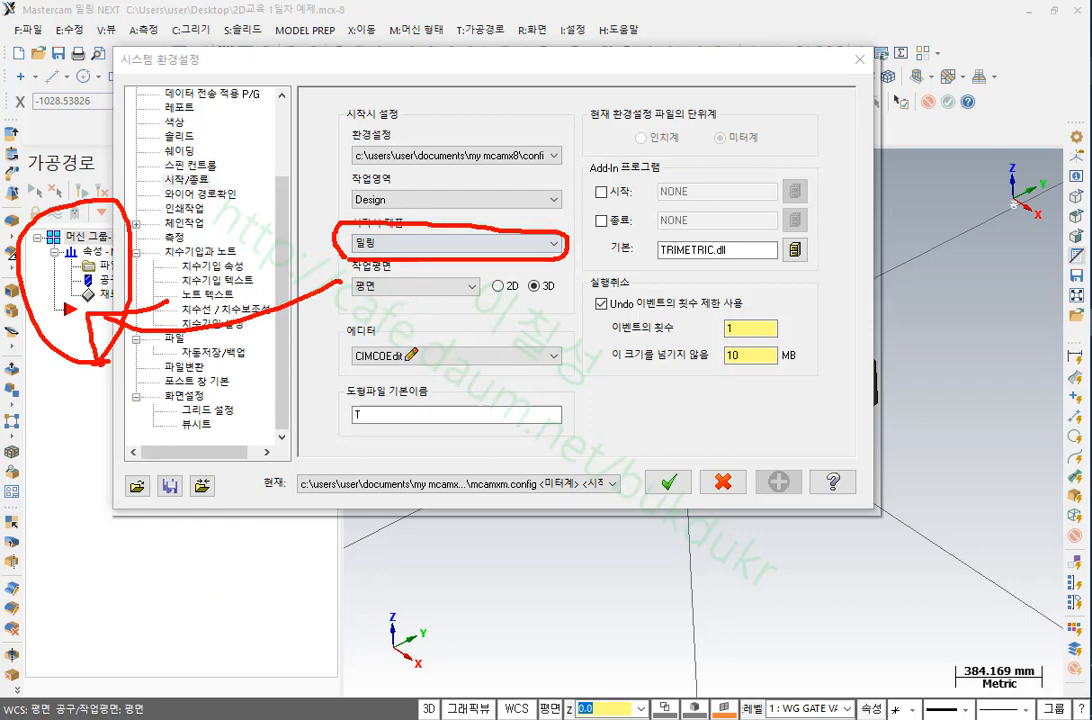
{"action": "mouse_move", "coordinate": [410, 353]}
{"action": "left_mouse_down"}
{"action": "mouse_move", "coordinate": [334, 365]}
{"action": "mouse_move", "coordinate": [495, 318]}
{"action": "mouse_move", "coordinate": [588, 374]}
{"action": "mouse_move", "coordinate": [440, 376]}
{"action": "left_mouse_up"}
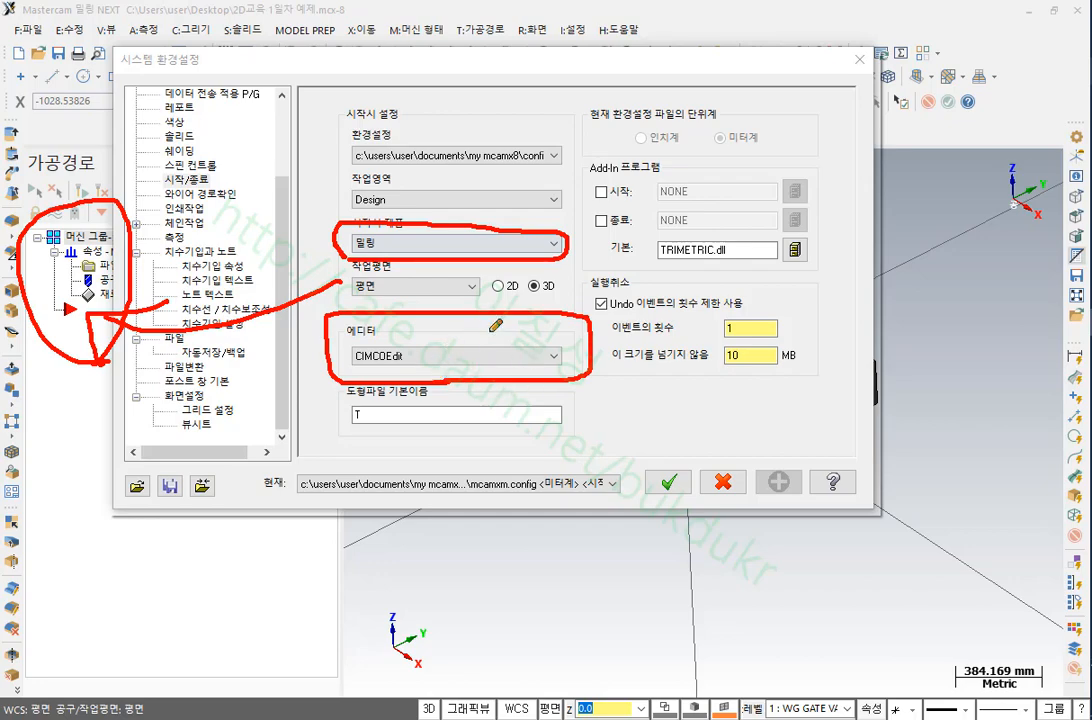
{"action": "mouse_move", "coordinate": [600, 516]}
{"action": "left_mouse_down"}
{"action": "mouse_move", "coordinate": [430, 514]}
{"action": "mouse_move", "coordinate": [262, 452]}
{"action": "mouse_move", "coordinate": [585, 455]}
{"action": "mouse_move", "coordinate": [625, 505]}
{"action": "mouse_move", "coordinate": [367, 514]}
{"action": "left_mouse_up"}
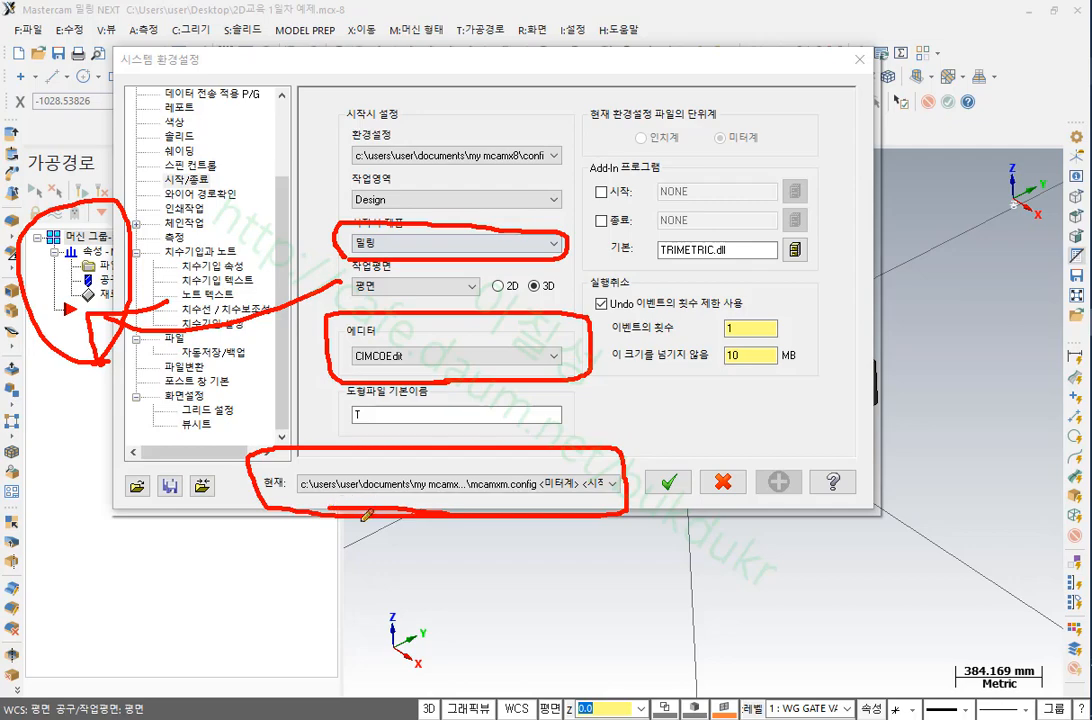
{"action": "mouse_move", "coordinate": [362, 608]}
{"action": "left_mouse_down"}
{"action": "mouse_move", "coordinate": [362, 522]}
{"action": "mouse_move", "coordinate": [371, 535]}
{"action": "left_mouse_up"}
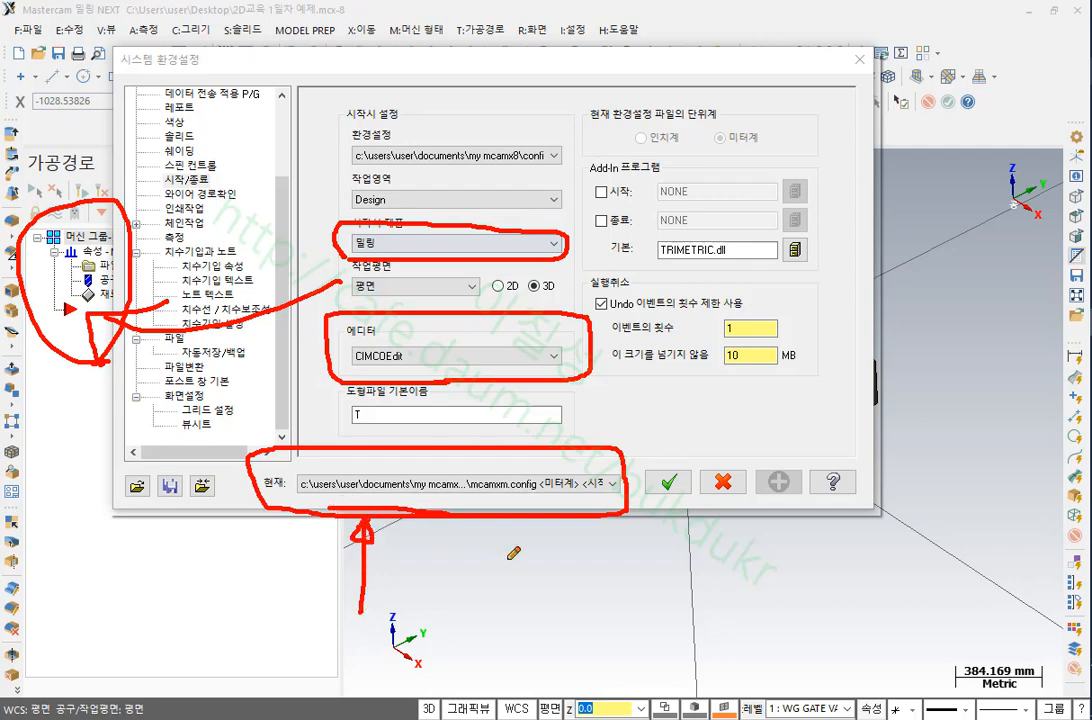
{"action": "mouse_move", "coordinate": [463, 180]}
{"action": "left_mouse_down"}
{"action": "mouse_move", "coordinate": [300, 150]}
{"action": "mouse_move", "coordinate": [480, 88]}
{"action": "mouse_move", "coordinate": [585, 172]}
{"action": "mouse_move", "coordinate": [655, 262]}
{"action": "mouse_move", "coordinate": [622, 428]}
{"action": "mouse_move", "coordinate": [650, 456]}
{"action": "left_mouse_up"}
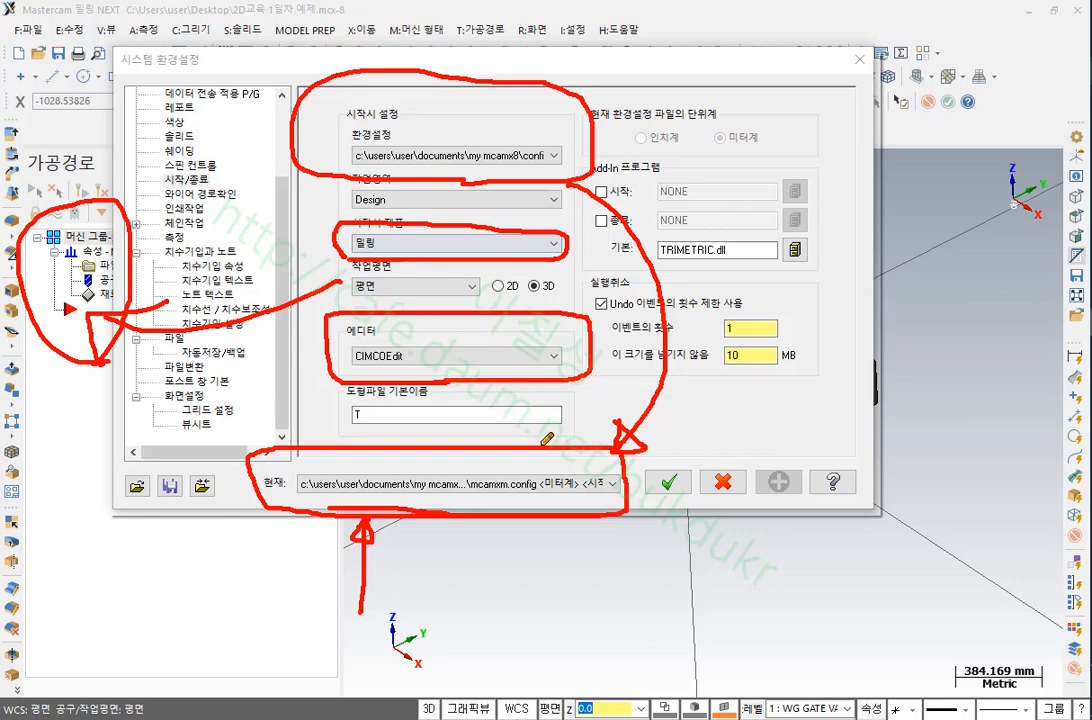
{"action": "mouse_move", "coordinate": [738, 115]}
{"action": "left_mouse_down"}
{"action": "mouse_move", "coordinate": [753, 82]}
{"action": "mouse_move", "coordinate": [804, 82]}
{"action": "mouse_move", "coordinate": [836, 117]}
{"action": "mouse_move", "coordinate": [917, 133]}
{"action": "left_mouse_up"}
{"action": "left_click_drag", "start_coordinate": [763, 267], "coordinate": [763, 295]}
{"action": "left_click_drag", "start_coordinate": [738, 205], "coordinate": [760, 230]}
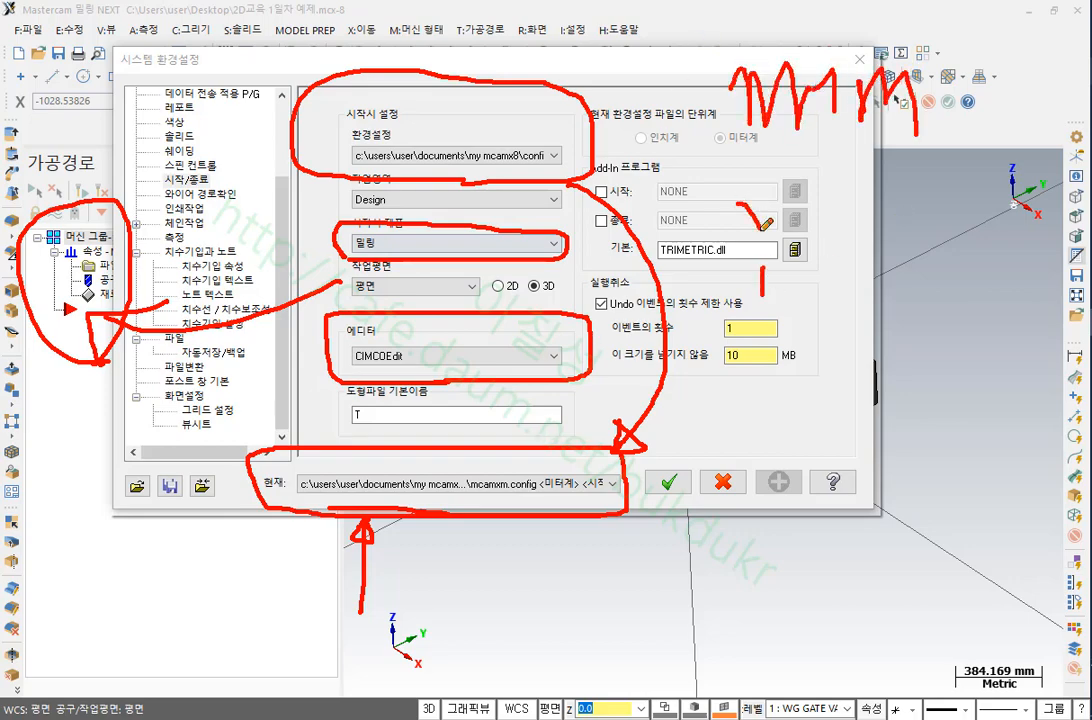
{"action": "left_click_drag", "start_coordinate": [777, 295], "coordinate": [845, 293]}
{"action": "mouse_move", "coordinate": [858, 222]}
{"action": "left_mouse_down"}
{"action": "mouse_move", "coordinate": [906, 288]}
{"action": "mouse_move", "coordinate": [672, 300]}
{"action": "mouse_move", "coordinate": [860, 166]}
{"action": "mouse_move", "coordinate": [990, 295]}
{"action": "mouse_move", "coordinate": [985, 304]}
{"action": "left_mouse_up"}
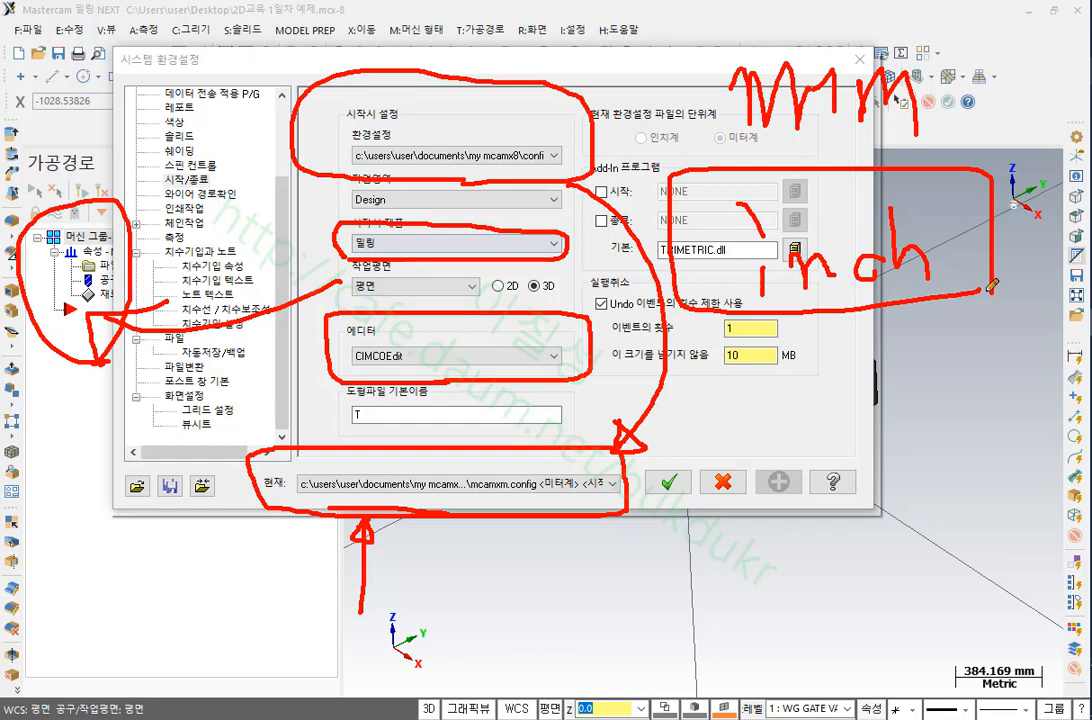
{"action": "left_click_drag", "start_coordinate": [692, 130], "coordinate": [975, 138]}
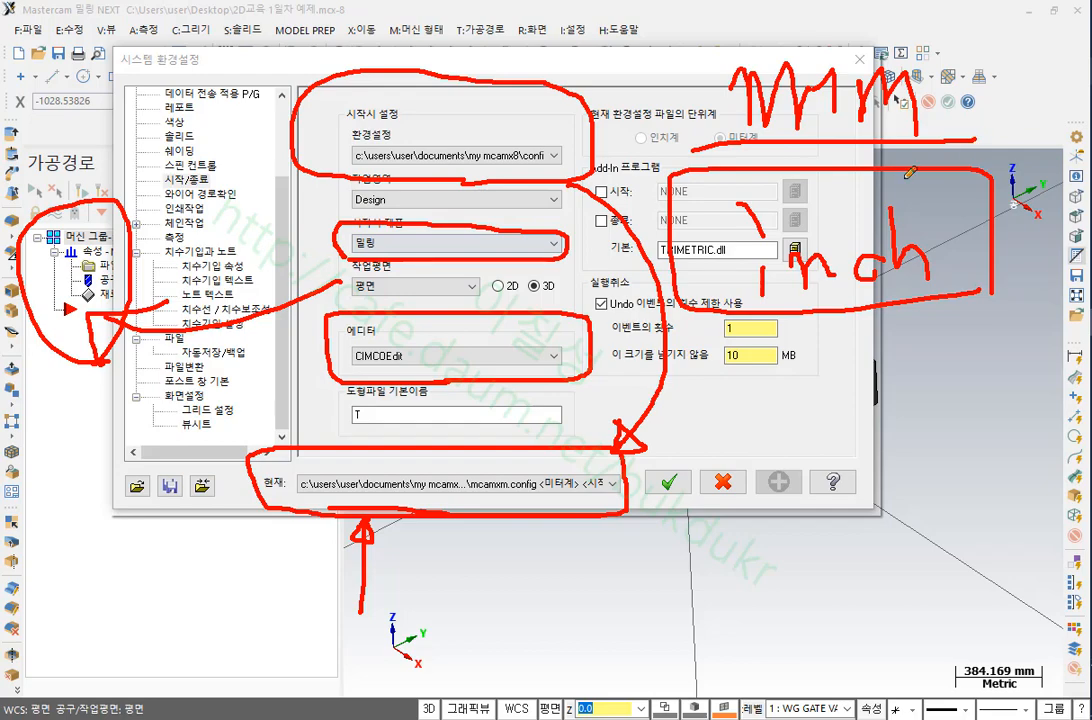
{"action": "mouse_move", "coordinate": [935, 655]}
{"action": "left_mouse_down"}
{"action": "mouse_move", "coordinate": [980, 615]}
{"action": "mouse_move", "coordinate": [1058, 665]}
{"action": "mouse_move", "coordinate": [1012, 702]}
{"action": "left_mouse_up"}
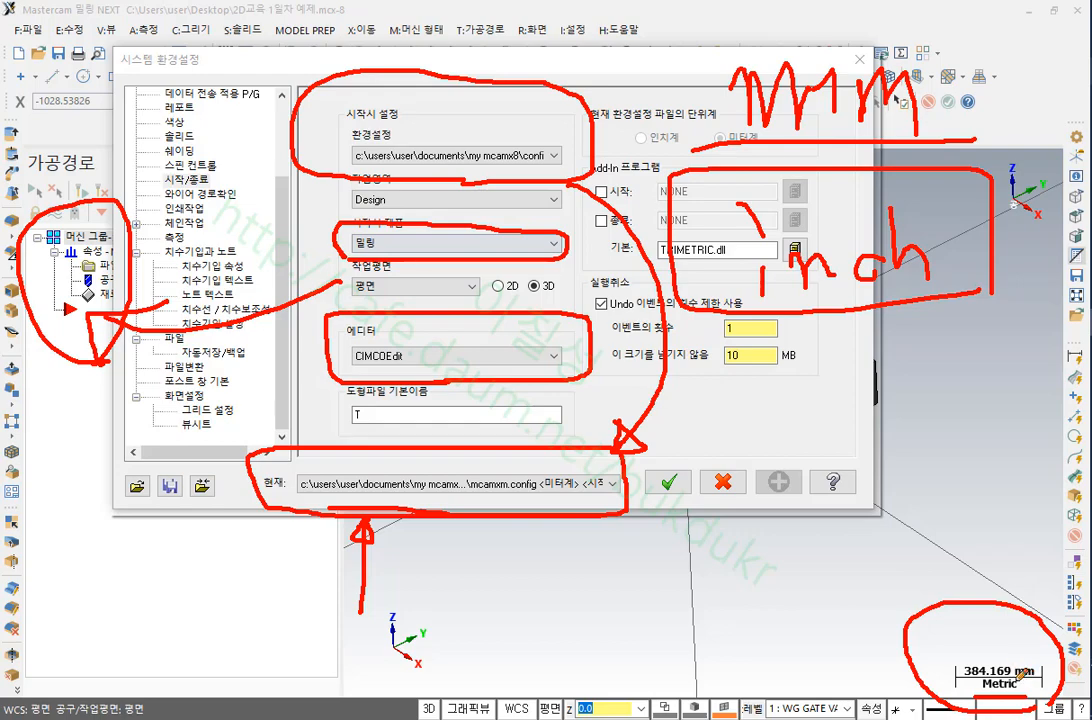
{"action": "mouse_move", "coordinate": [748, 262]}
{"action": "left_mouse_down"}
{"action": "mouse_move", "coordinate": [752, 210]}
{"action": "mouse_move", "coordinate": [932, 286]}
{"action": "mouse_move", "coordinate": [755, 290]}
{"action": "left_mouse_up"}
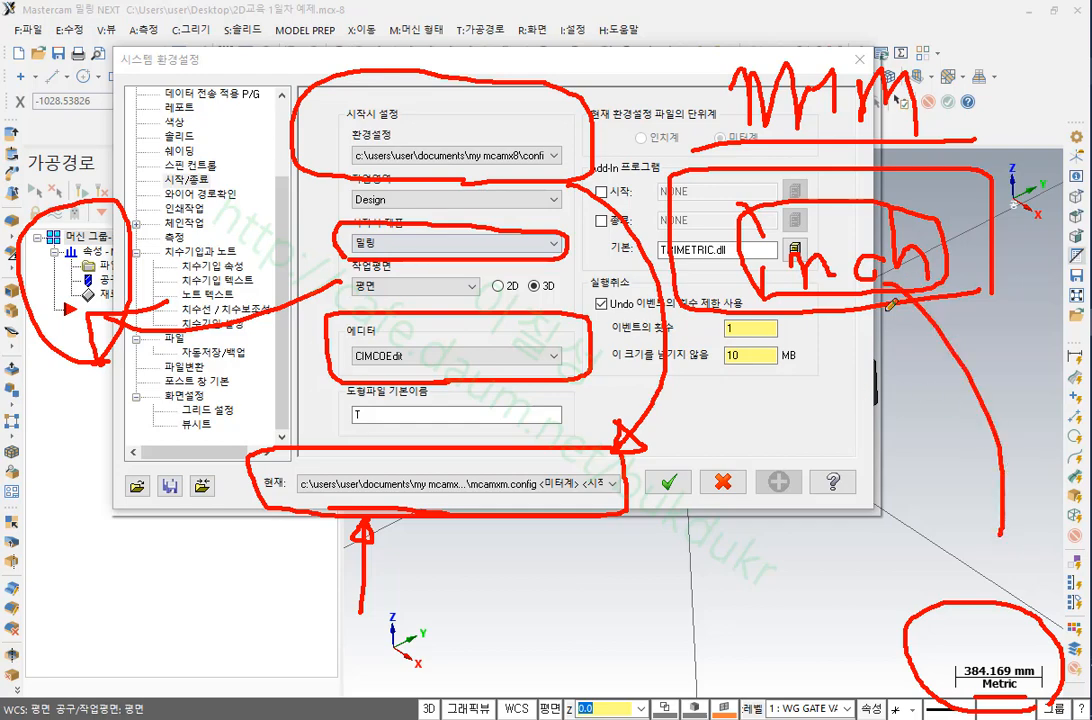
{"action": "left_click_drag", "start_coordinate": [940, 295], "coordinate": [1000, 538]}
{"action": "mouse_move", "coordinate": [915, 438]}
{"action": "left_mouse_down"}
{"action": "mouse_move", "coordinate": [953, 528]}
{"action": "mouse_move", "coordinate": [1045, 556]}
{"action": "mouse_move", "coordinate": [1020, 472]}
{"action": "mouse_move", "coordinate": [955, 465]}
{"action": "left_mouse_up"}
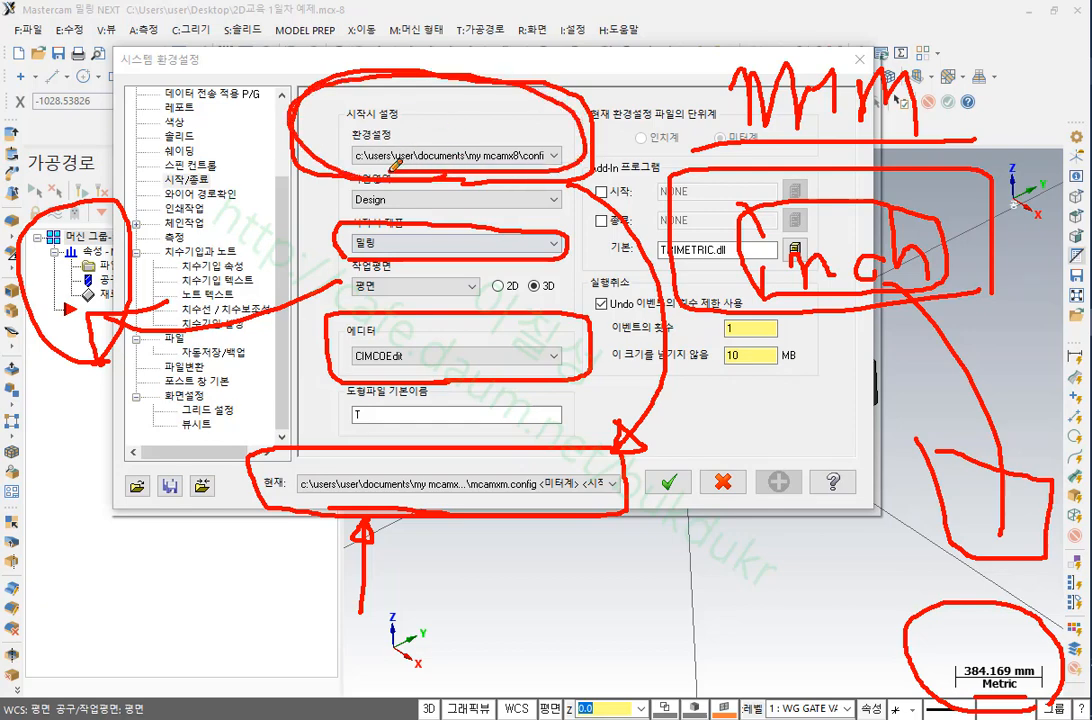
{"action": "mouse_move", "coordinate": [400, 441]}
{"action": "left_mouse_down"}
{"action": "mouse_move", "coordinate": [245, 445]}
{"action": "mouse_move", "coordinate": [540, 520]}
{"action": "mouse_move", "coordinate": [625, 470]}
{"action": "left_mouse_up"}
{"action": "right_click", "coordinate": [724, 425]}
{"action": "left_click", "coordinate": [790, 620]}
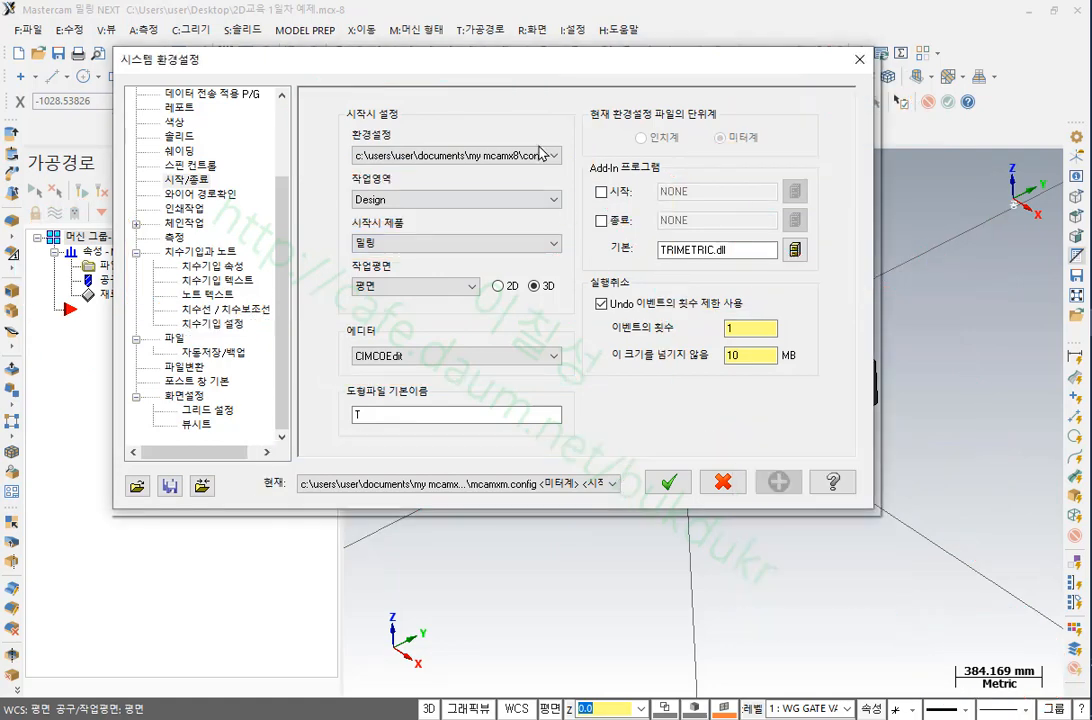
Check which configuration files can be chosen for startup and as the current configuration, leaving both selections as they are
{"action": "left_click", "coordinate": [554, 156]}
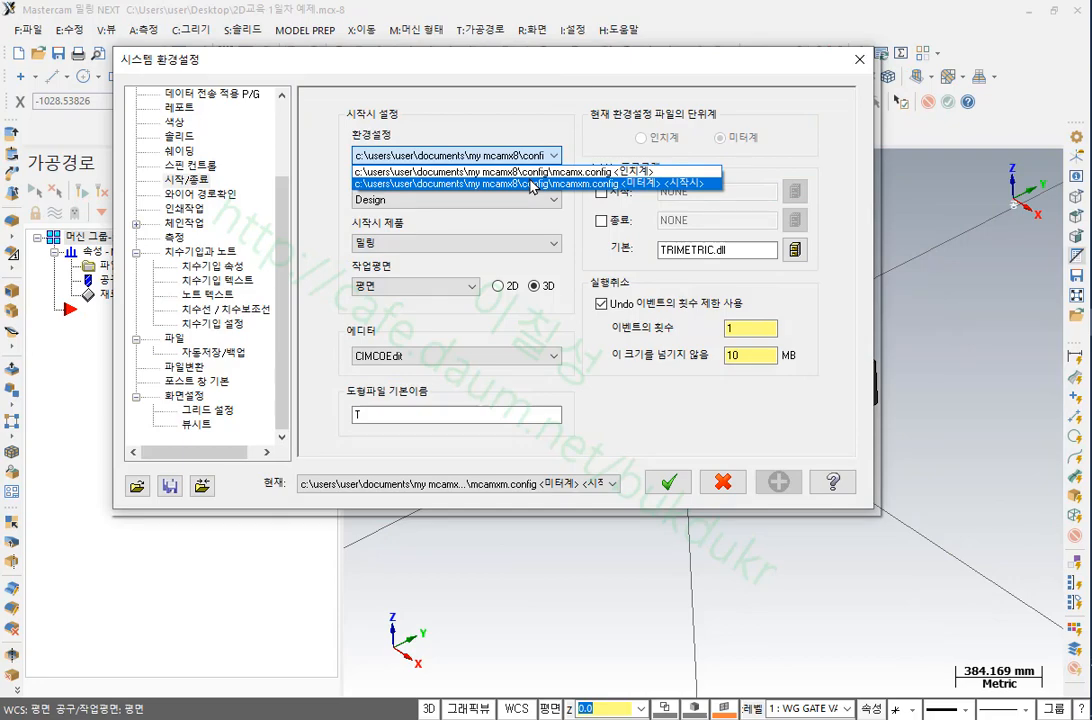
{"action": "left_click", "coordinate": [519, 484]}
{"action": "left_click", "coordinate": [519, 484]}
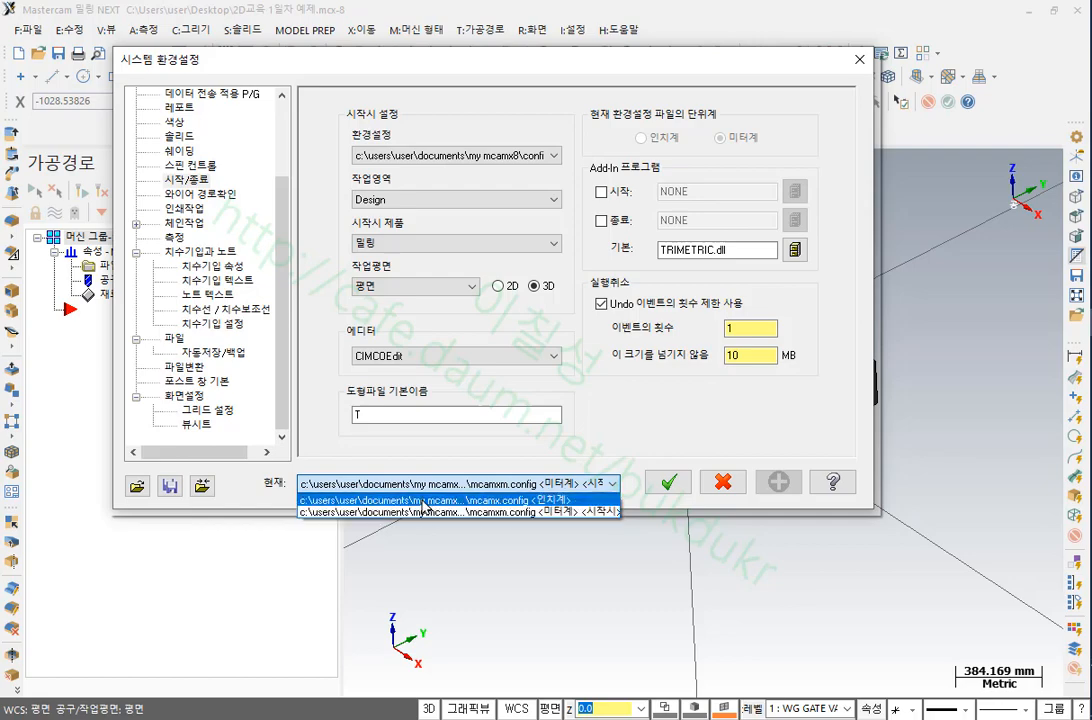
{"action": "left_click", "coordinate": [687, 413]}
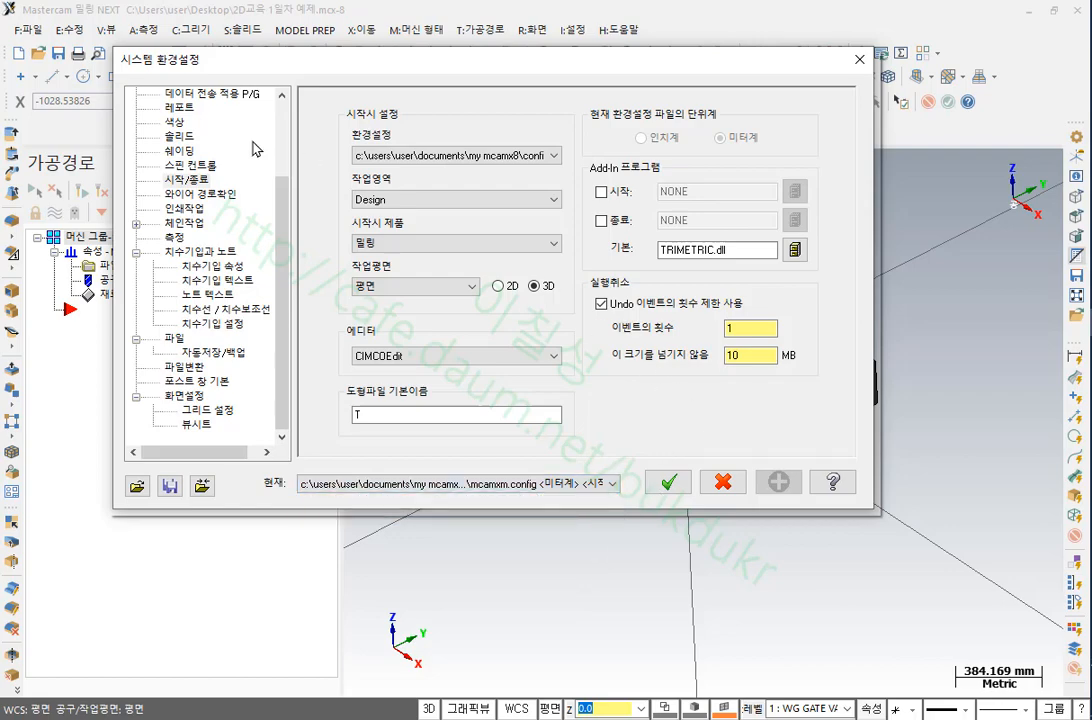
Open the 색상 (colour) settings with the dialog moved off the part and locate the gradient background start and end colour entries
{"action": "scroll", "coordinate": [276, 178], "scroll_direction": "up", "scroll_amount": 2}
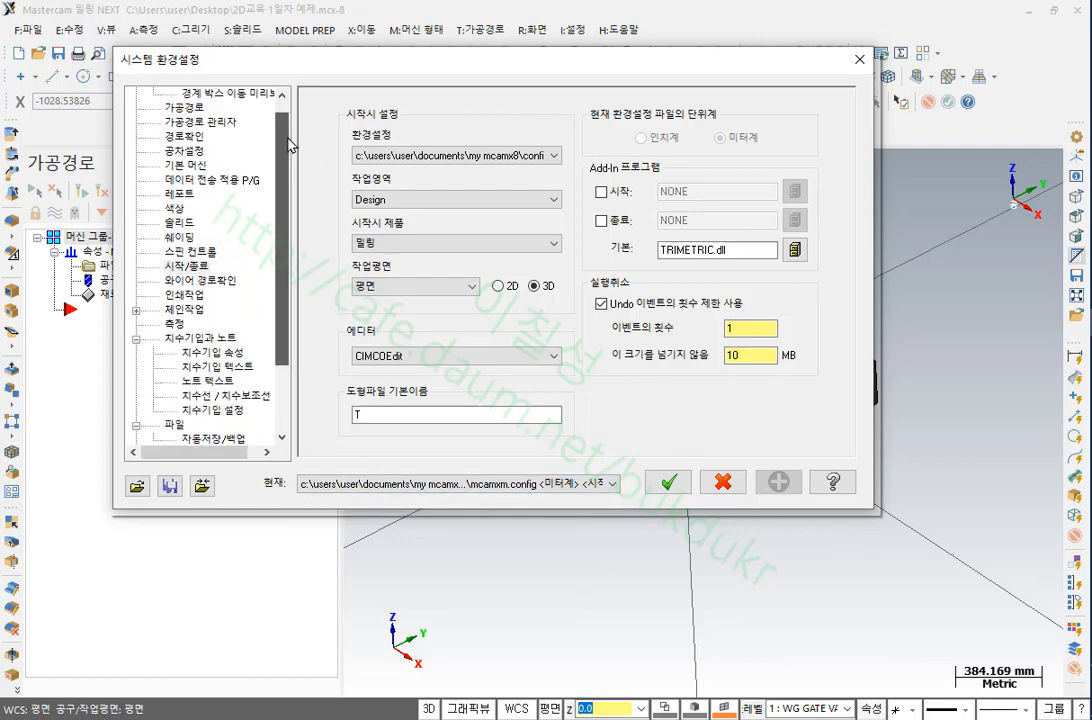
{"action": "left_click", "coordinate": [176, 208]}
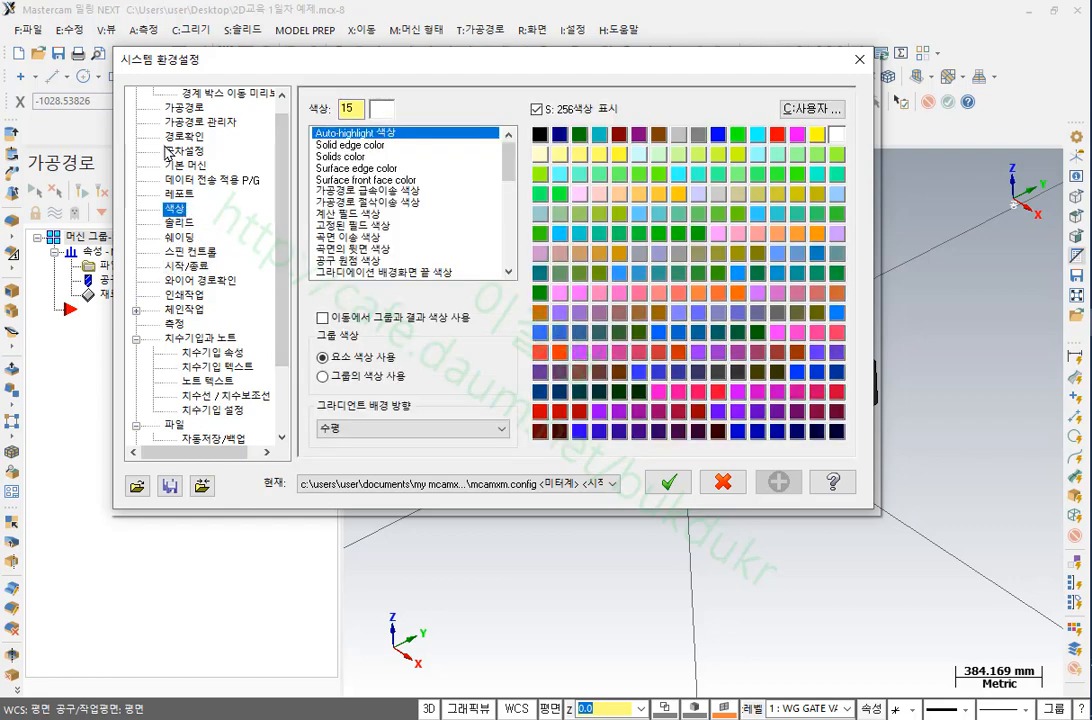
{"action": "mouse_move", "coordinate": [760, 65]}
{"action": "left_mouse_down"}
{"action": "mouse_move", "coordinate": [512, 480]}
{"action": "mouse_move", "coordinate": [585, 512]}
{"action": "mouse_move", "coordinate": [632, 427]}
{"action": "mouse_move", "coordinate": [512, 370]}
{"action": "mouse_move", "coordinate": [756, 44]}
{"action": "mouse_move", "coordinate": [726, 41]}
{"action": "left_mouse_up"}
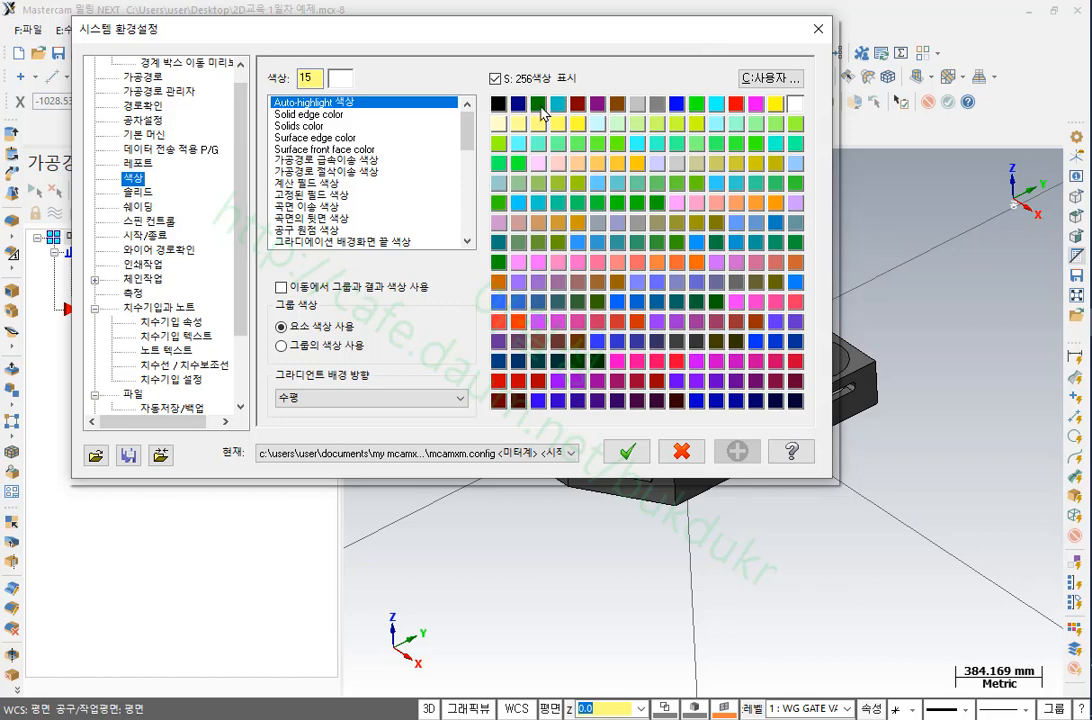
{"action": "mouse_move", "coordinate": [467, 125]}
{"action": "left_mouse_down"}
{"action": "mouse_move", "coordinate": [467, 155]}
{"action": "mouse_move", "coordinate": [314, 196]}
{"action": "mouse_move", "coordinate": [252, 168]}
{"action": "mouse_move", "coordinate": [400, 155]}
{"action": "mouse_move", "coordinate": [450, 188]}
{"action": "left_mouse_up"}
{"action": "key", "text": "ctrl+2"}
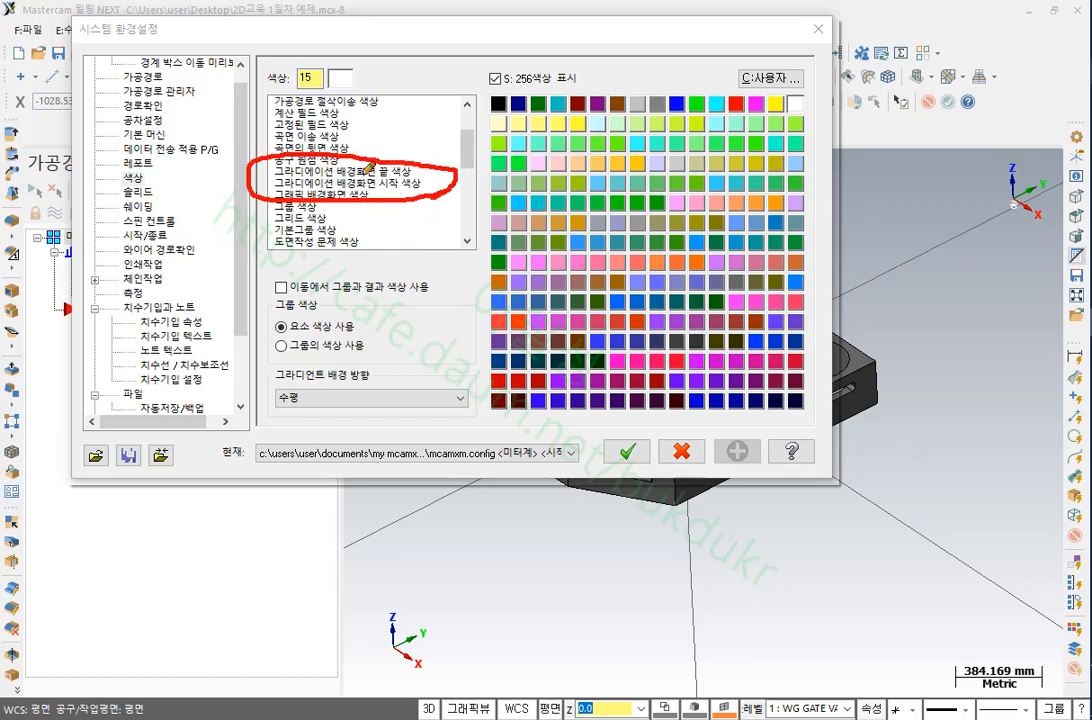
{"action": "left_click_drag", "start_coordinate": [452, 179], "coordinate": [467, 179]}
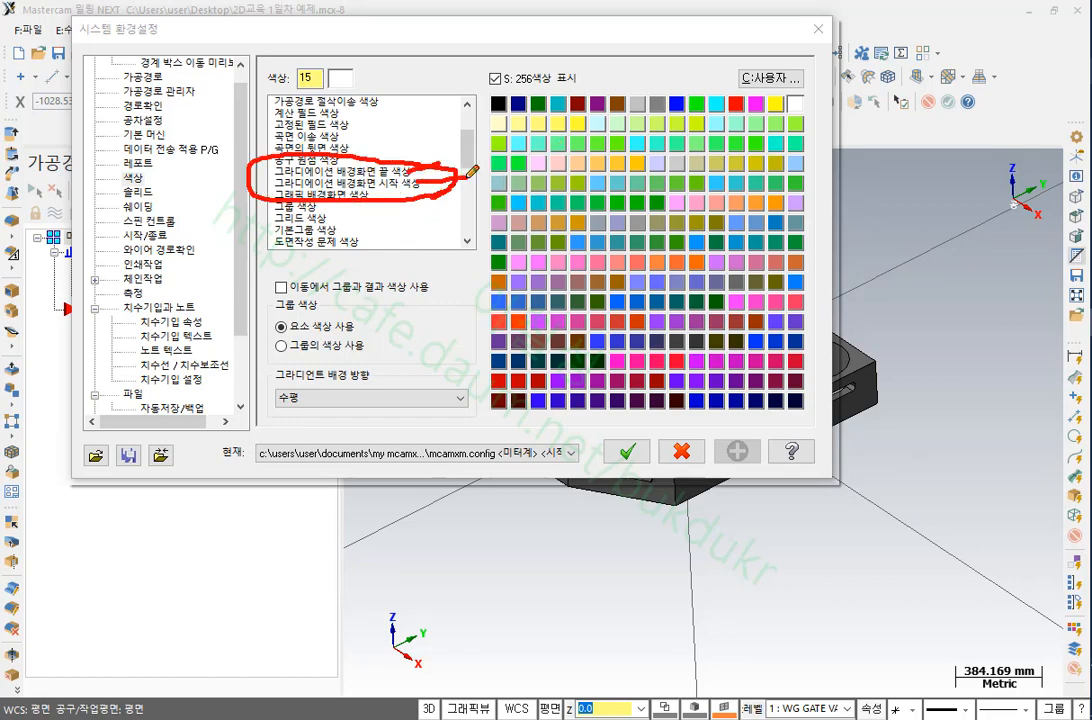
{"action": "mouse_move", "coordinate": [500, 121]}
{"action": "left_mouse_down"}
{"action": "mouse_move", "coordinate": [490, 104]}
{"action": "mouse_move", "coordinate": [503, 112]}
{"action": "left_mouse_up"}
{"action": "left_click_drag", "start_coordinate": [884, 168], "coordinate": [879, 174]}
{"action": "mouse_move", "coordinate": [951, 600]}
{"action": "left_mouse_down"}
{"action": "mouse_move", "coordinate": [972, 626]}
{"action": "mouse_move", "coordinate": [965, 600]}
{"action": "left_mouse_up"}
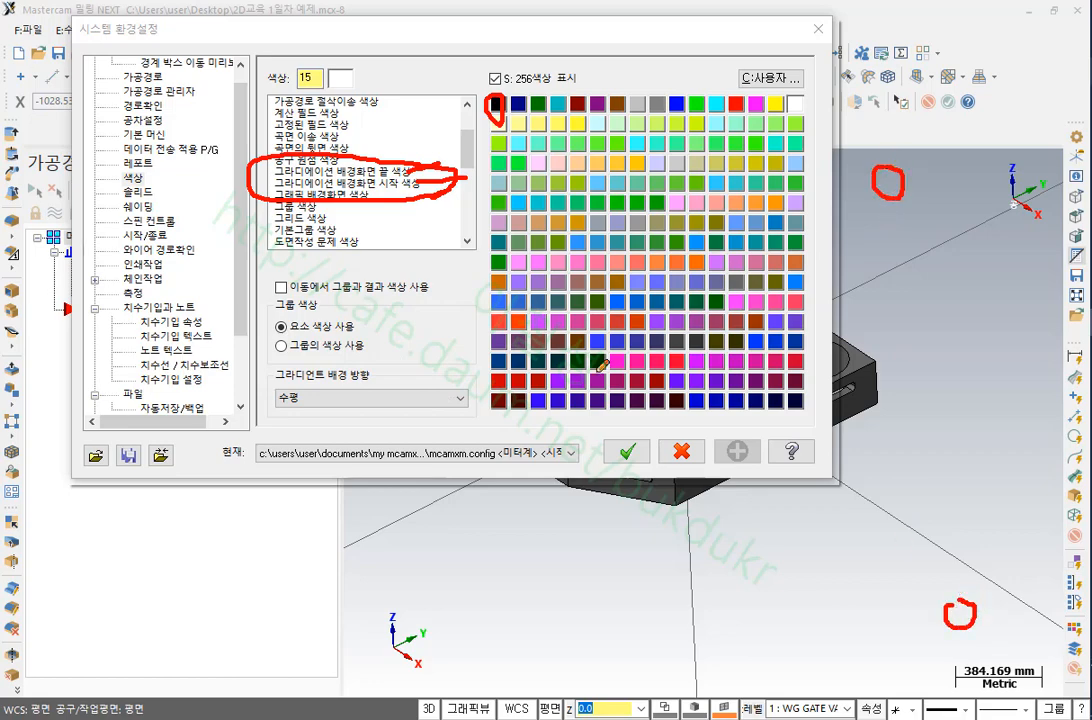
{"action": "left_click_drag", "start_coordinate": [275, 181], "coordinate": [430, 180]}
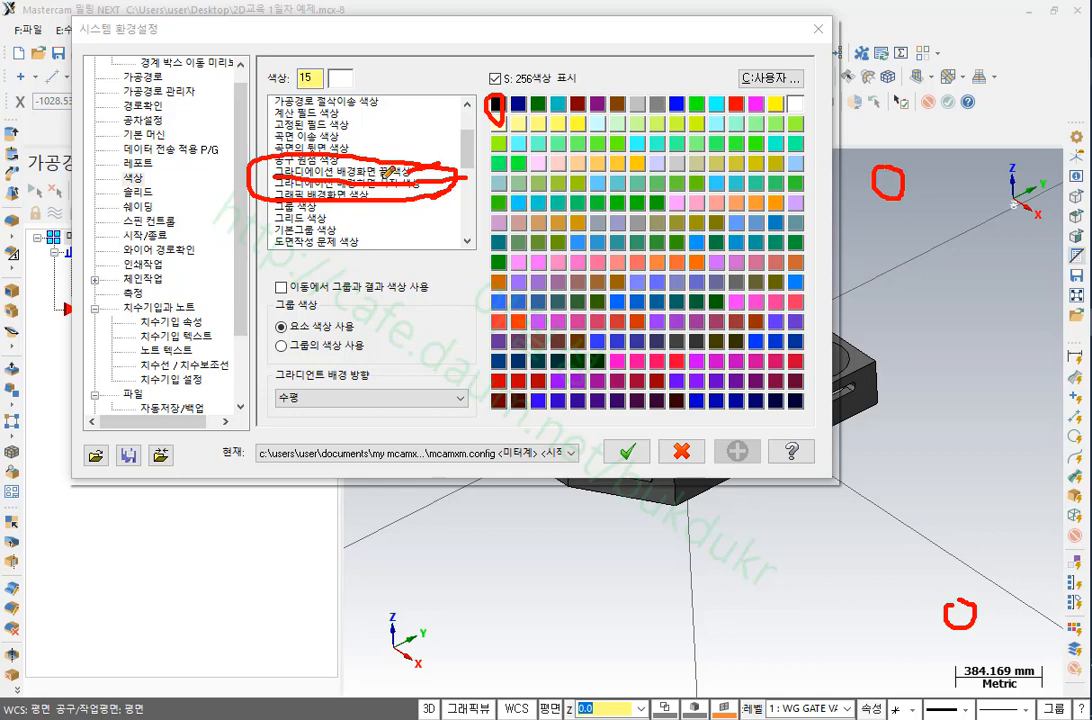
{"action": "mouse_move", "coordinate": [318, 171]}
{"action": "left_mouse_down"}
{"action": "mouse_move", "coordinate": [245, 160]}
{"action": "mouse_move", "coordinate": [322, 126]}
{"action": "mouse_move", "coordinate": [366, 205]}
{"action": "left_mouse_up"}
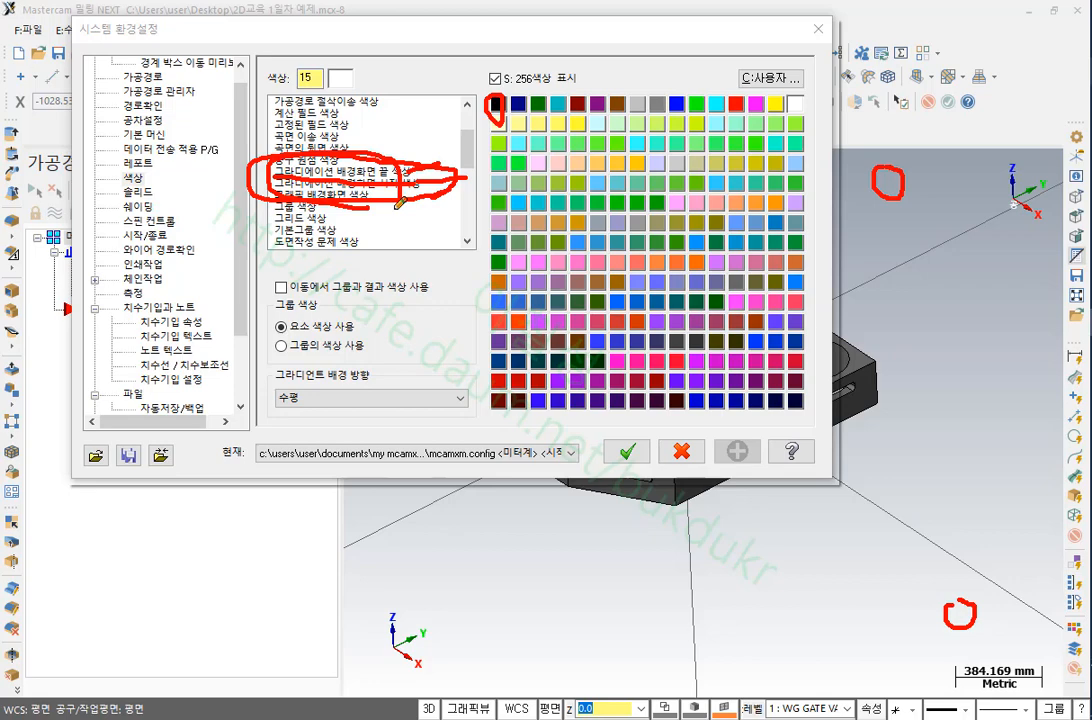
{"action": "right_click", "coordinate": [436, 241]}
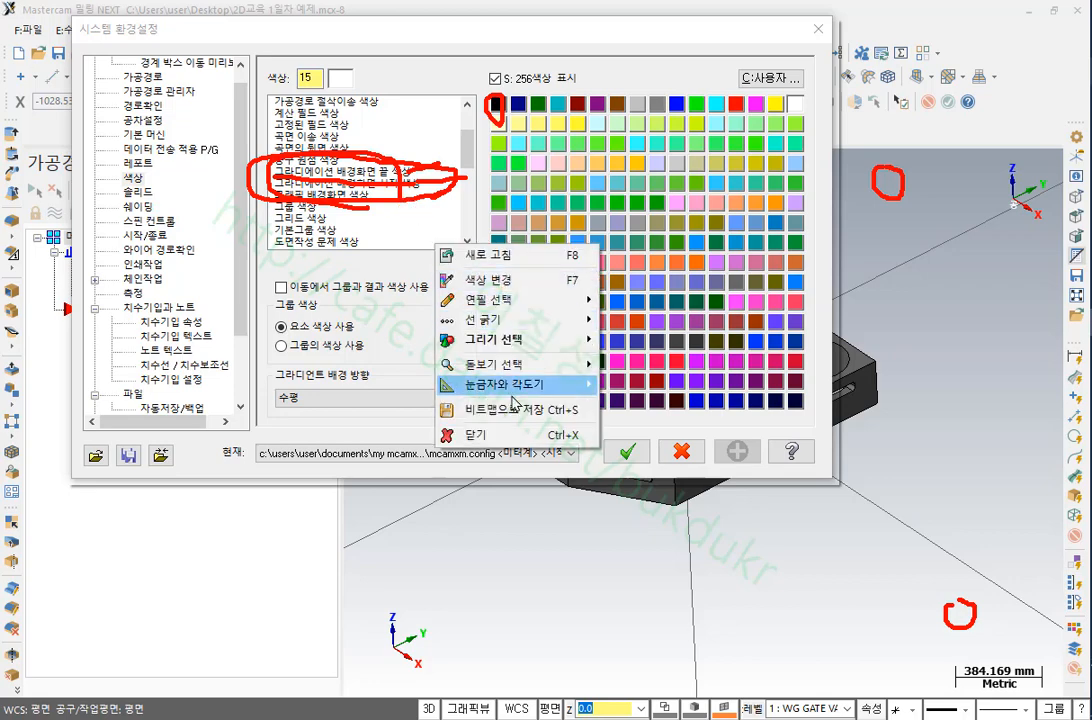
{"action": "left_click", "coordinate": [500, 431]}
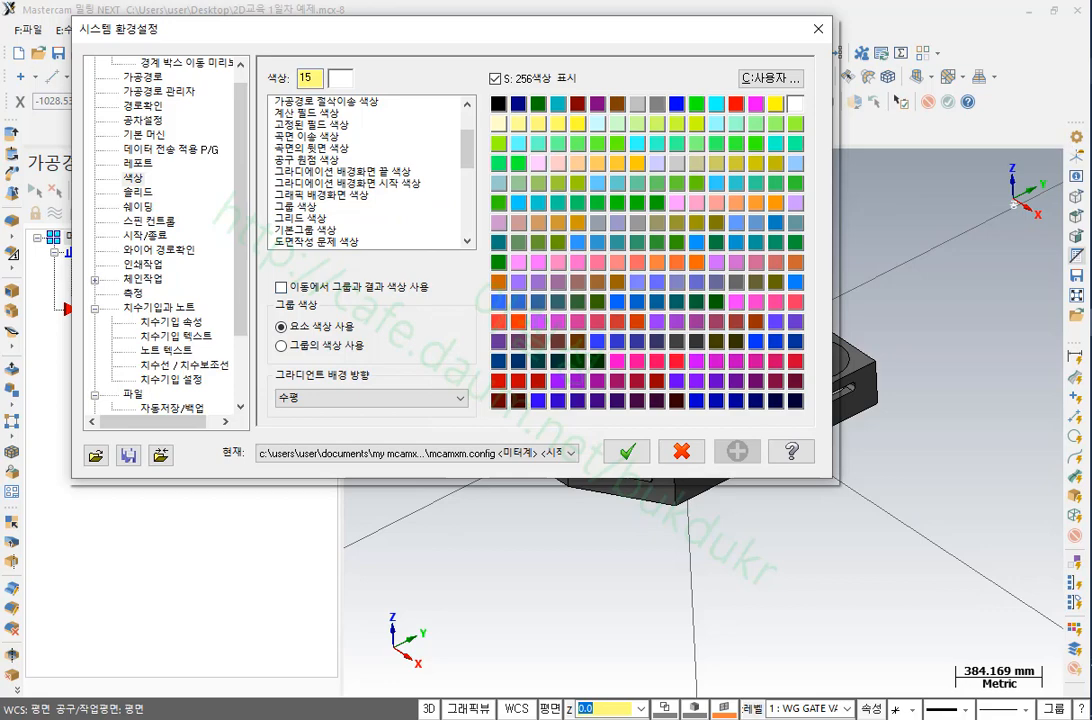
{"action": "mouse_move", "coordinate": [400, 305]}
{"action": "left_mouse_down"}
{"action": "mouse_move", "coordinate": [236, 298]}
{"action": "mouse_move", "coordinate": [400, 266]}
{"action": "mouse_move", "coordinate": [452, 303]}
{"action": "left_mouse_up"}
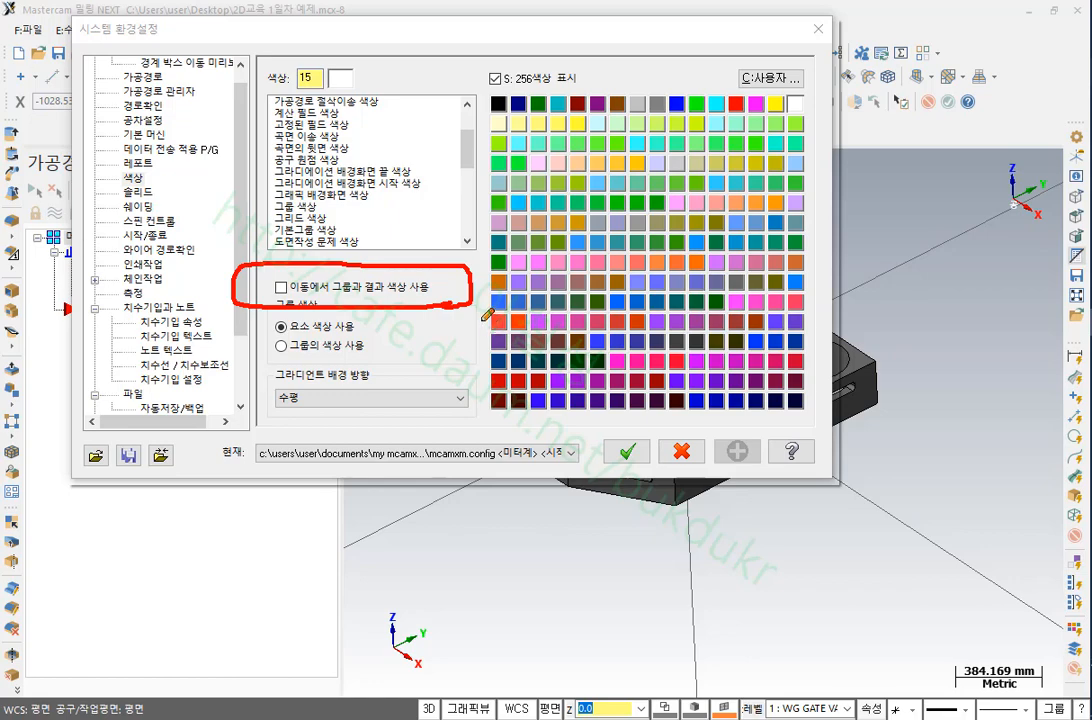
{"action": "mouse_move", "coordinate": [257, 252]}
{"action": "left_mouse_down"}
{"action": "mouse_move", "coordinate": [282, 290]}
{"action": "mouse_move", "coordinate": [300, 238]}
{"action": "left_mouse_up"}
{"action": "right_click", "coordinate": [562, 369]}
{"action": "left_click", "coordinate": [610, 557]}
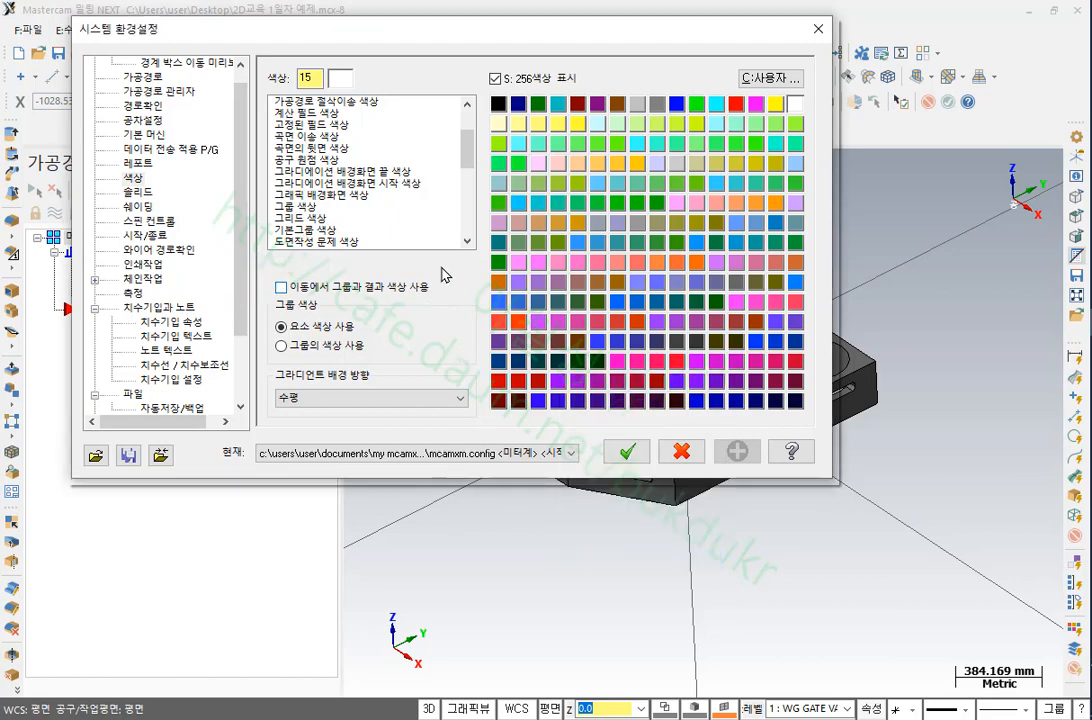
{"action": "left_click", "coordinate": [386, 240]}
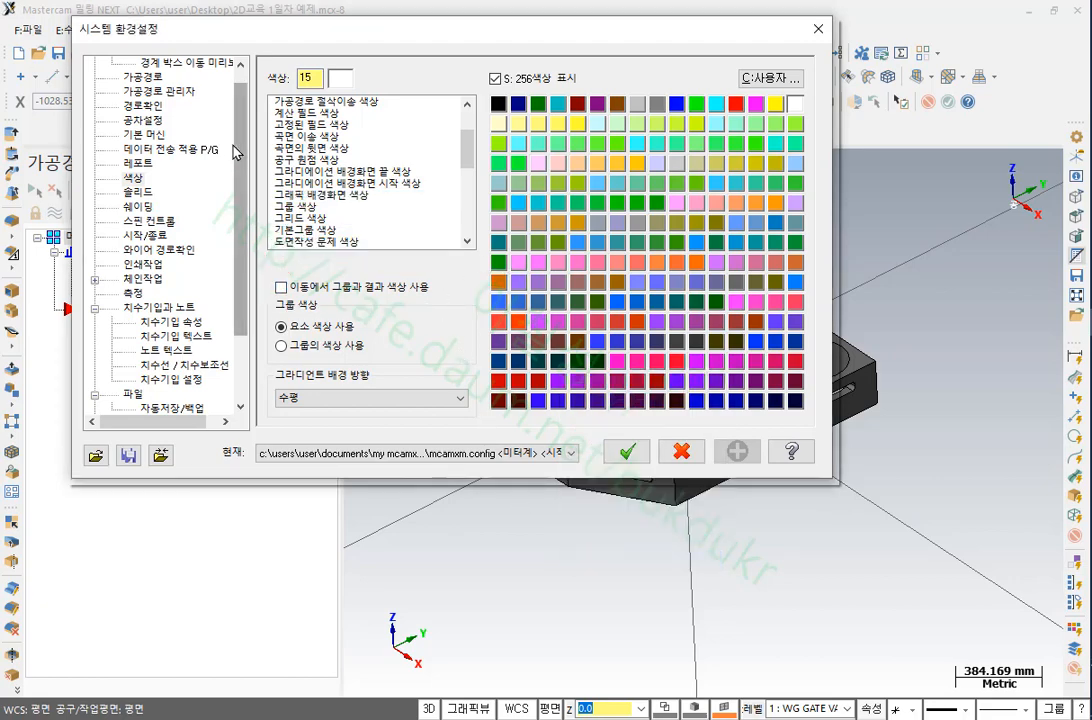
Examine the CAD 설정 options for matching or resetting planes with the graphics view, and close the system configuration without applying changes
{"action": "scroll", "coordinate": [244, 110], "scroll_direction": "up", "scroll_amount": 1}
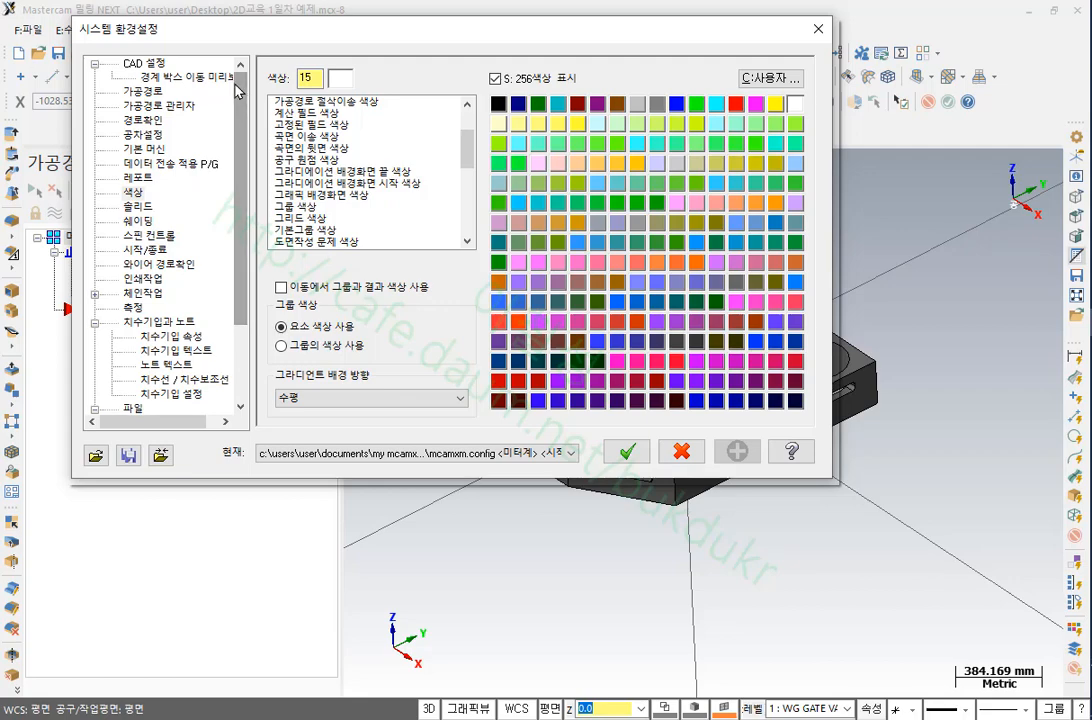
{"action": "left_click", "coordinate": [148, 64]}
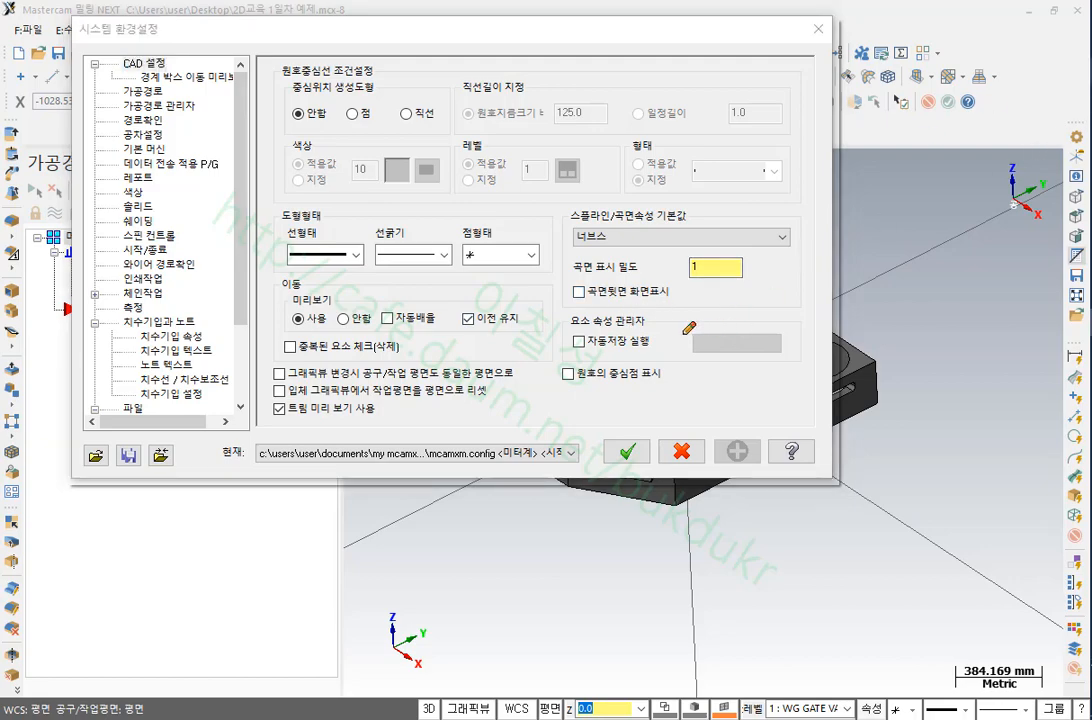
{"action": "left_click_drag", "start_coordinate": [418, 401], "coordinate": [277, 404]}
{"action": "mouse_move", "coordinate": [258, 345]}
{"action": "left_mouse_down"}
{"action": "mouse_move", "coordinate": [490, 352]}
{"action": "mouse_move", "coordinate": [535, 410]}
{"action": "mouse_move", "coordinate": [430, 408]}
{"action": "left_mouse_up"}
{"action": "right_click", "coordinate": [748, 181]}
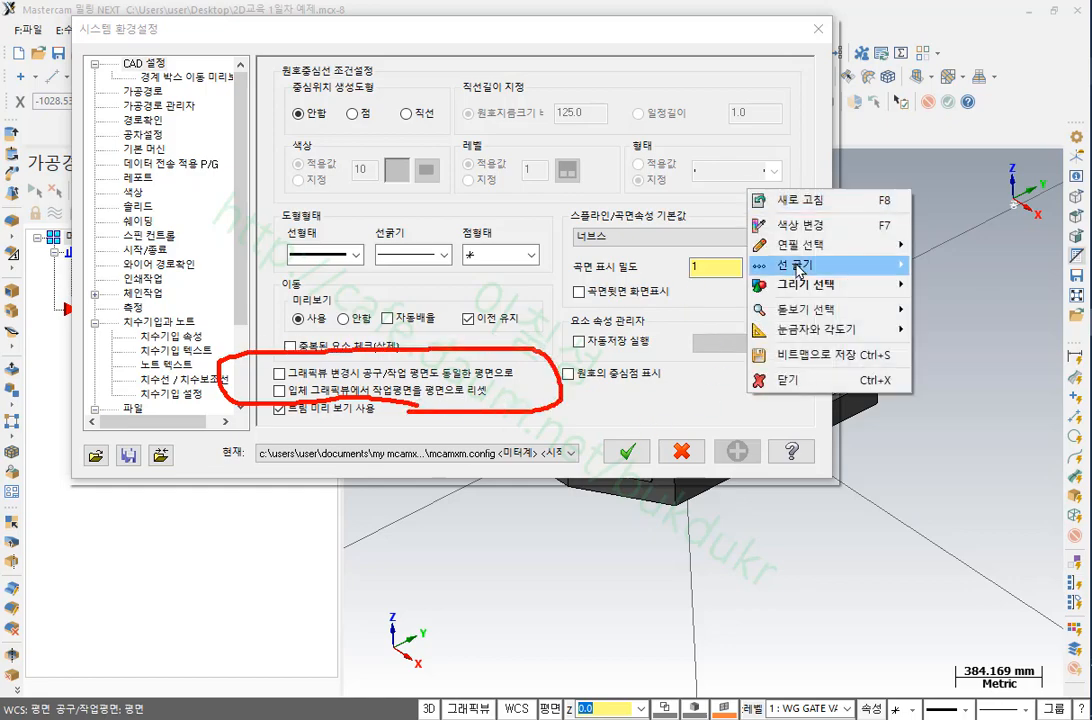
{"action": "left_click", "coordinate": [762, 378]}
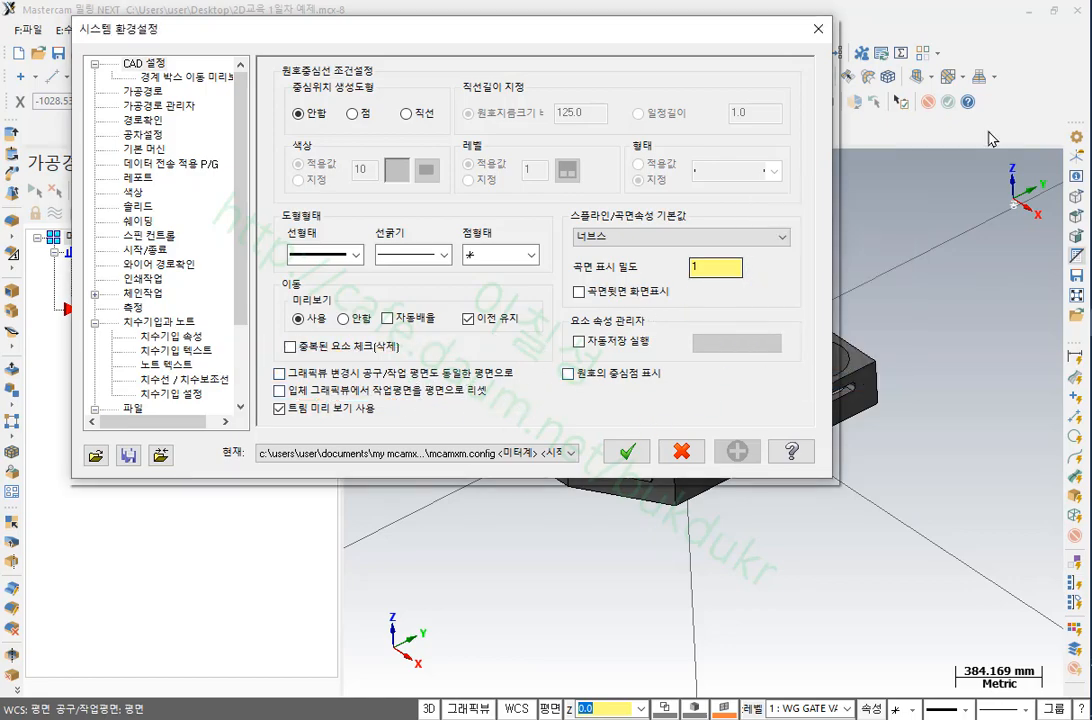
{"action": "mouse_move", "coordinate": [520, 394]}
{"action": "left_mouse_down"}
{"action": "mouse_move", "coordinate": [324, 405]}
{"action": "mouse_move", "coordinate": [262, 362]}
{"action": "mouse_move", "coordinate": [540, 362]}
{"action": "mouse_move", "coordinate": [515, 400]}
{"action": "left_mouse_up"}
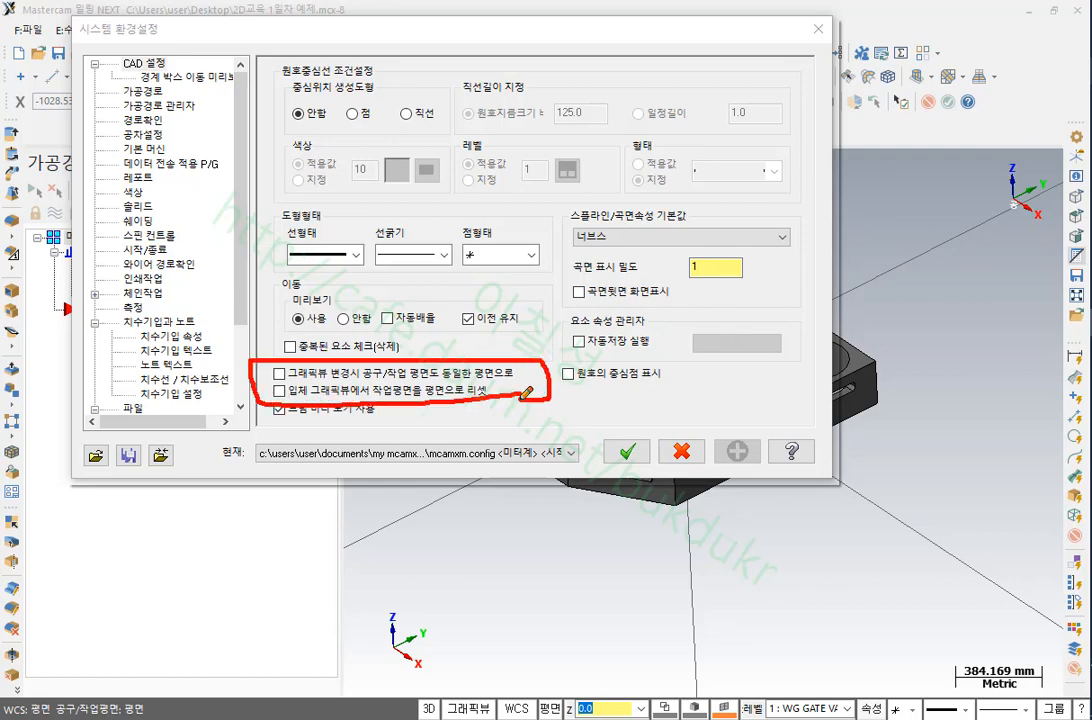
{"action": "right_click", "coordinate": [607, 218]}
{"action": "mouse_move", "coordinate": [700, 343]}
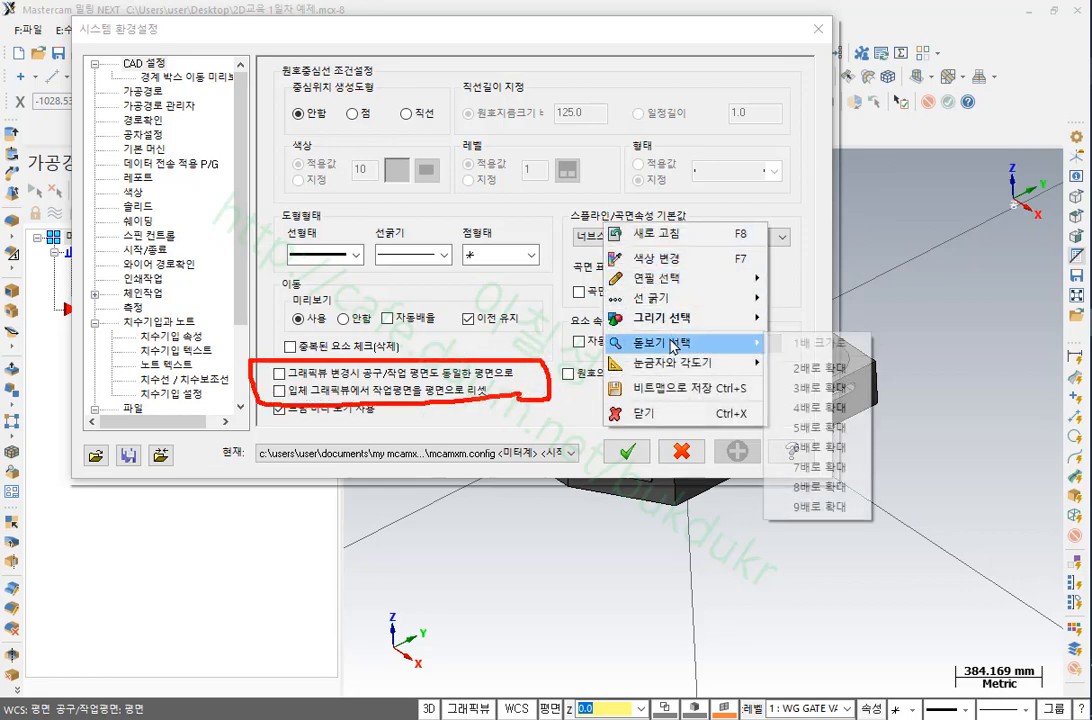
{"action": "left_click", "coordinate": [819, 368]}
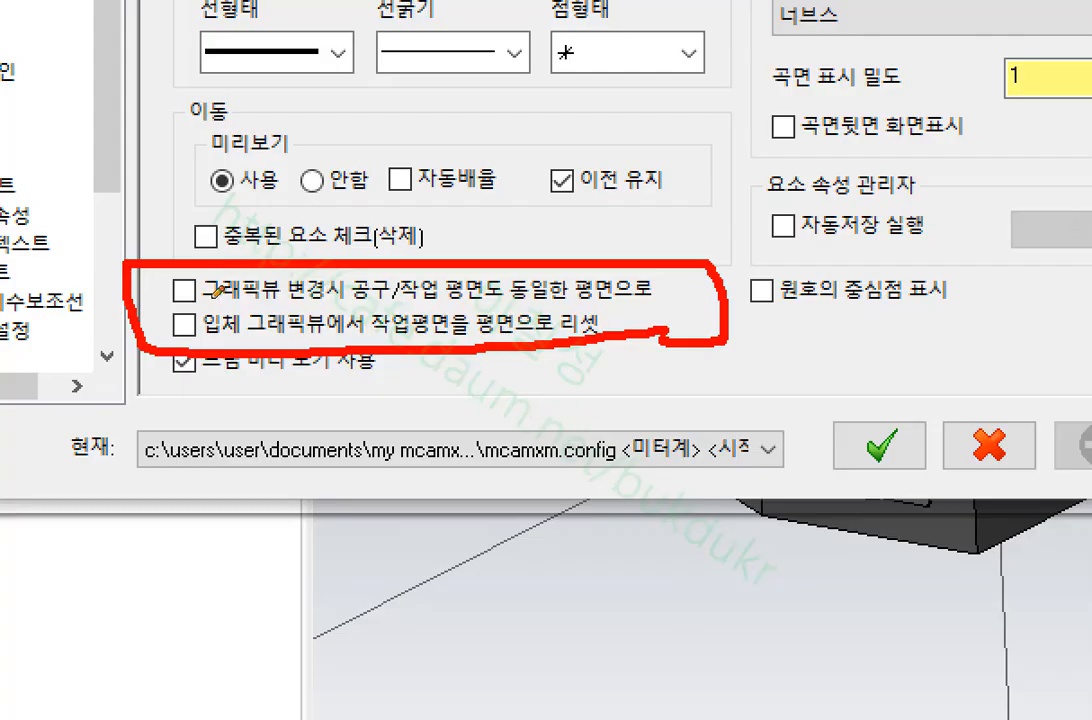
{"action": "left_click_drag", "start_coordinate": [203, 295], "coordinate": [498, 298]}
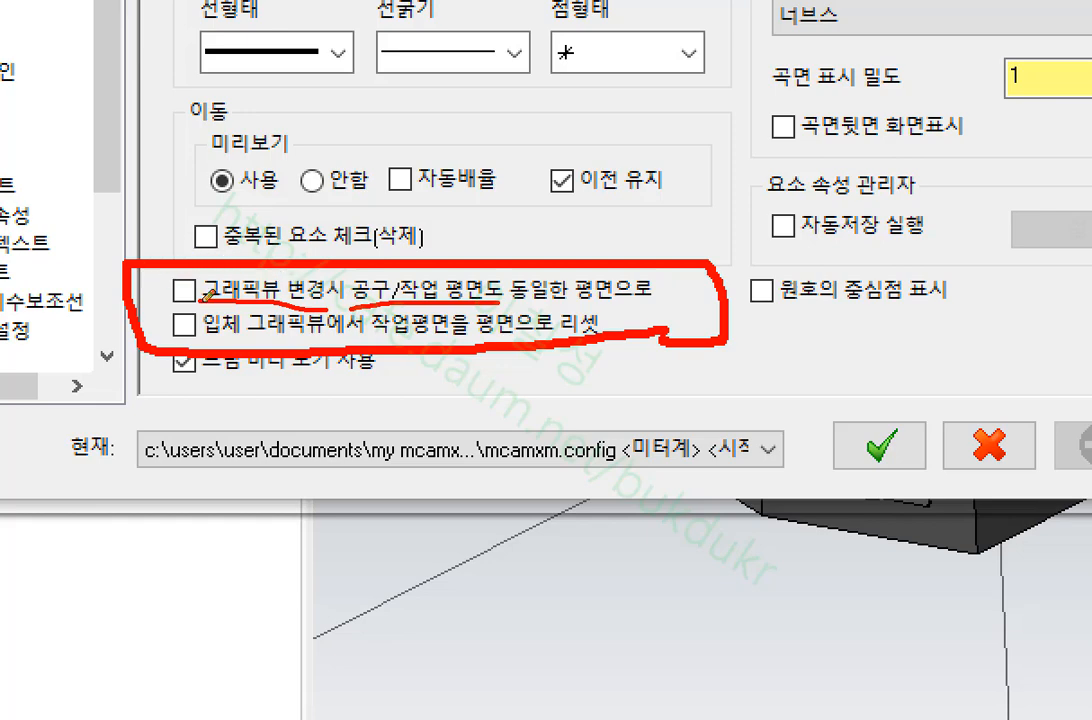
{"action": "left_click_drag", "start_coordinate": [208, 347], "coordinate": [362, 344]}
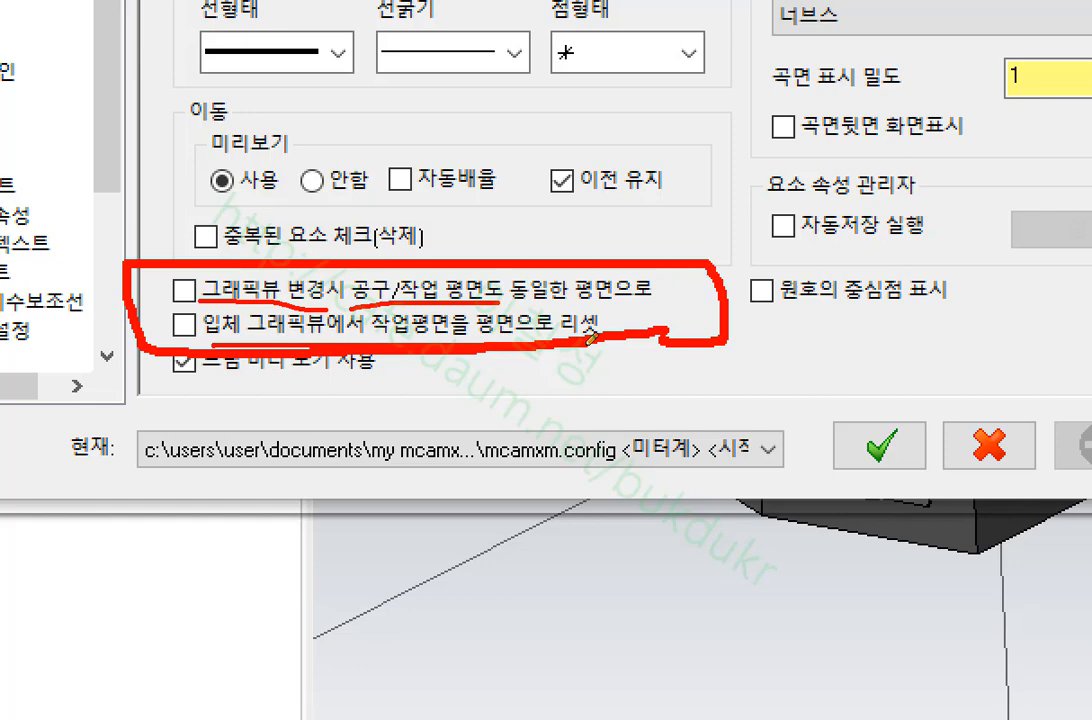
{"action": "mouse_move", "coordinate": [586, 336]}
{"action": "left_mouse_down"}
{"action": "mouse_move", "coordinate": [565, 325]}
{"action": "mouse_move", "coordinate": [586, 336]}
{"action": "left_mouse_up"}
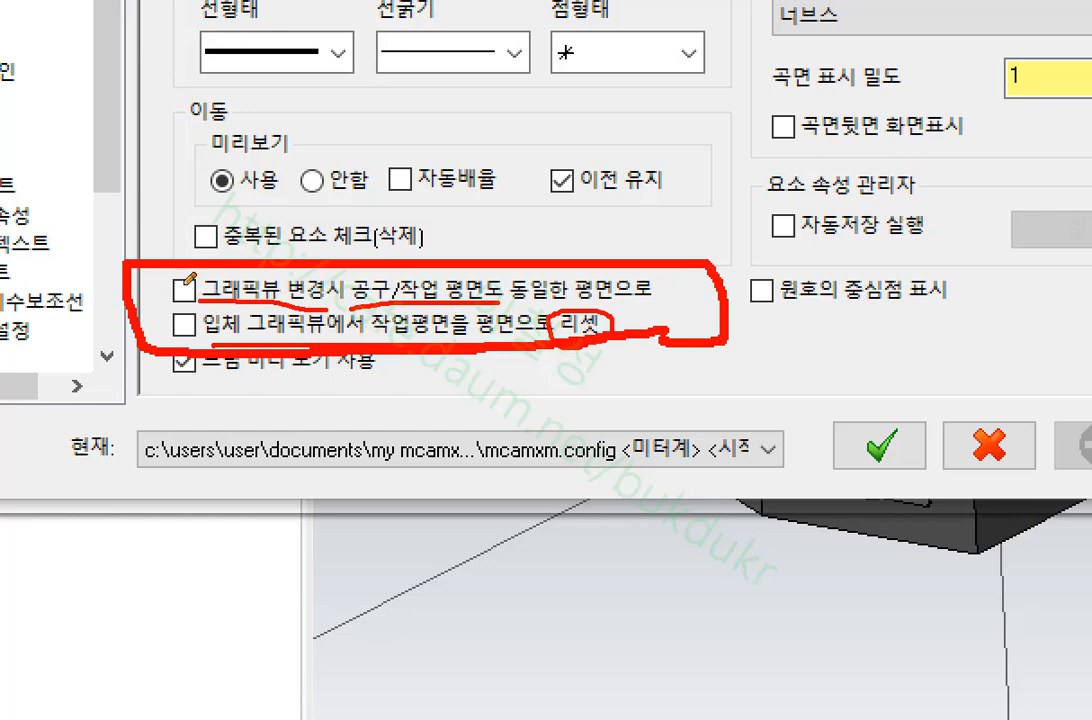
{"action": "right_click", "coordinate": [809, 346]}
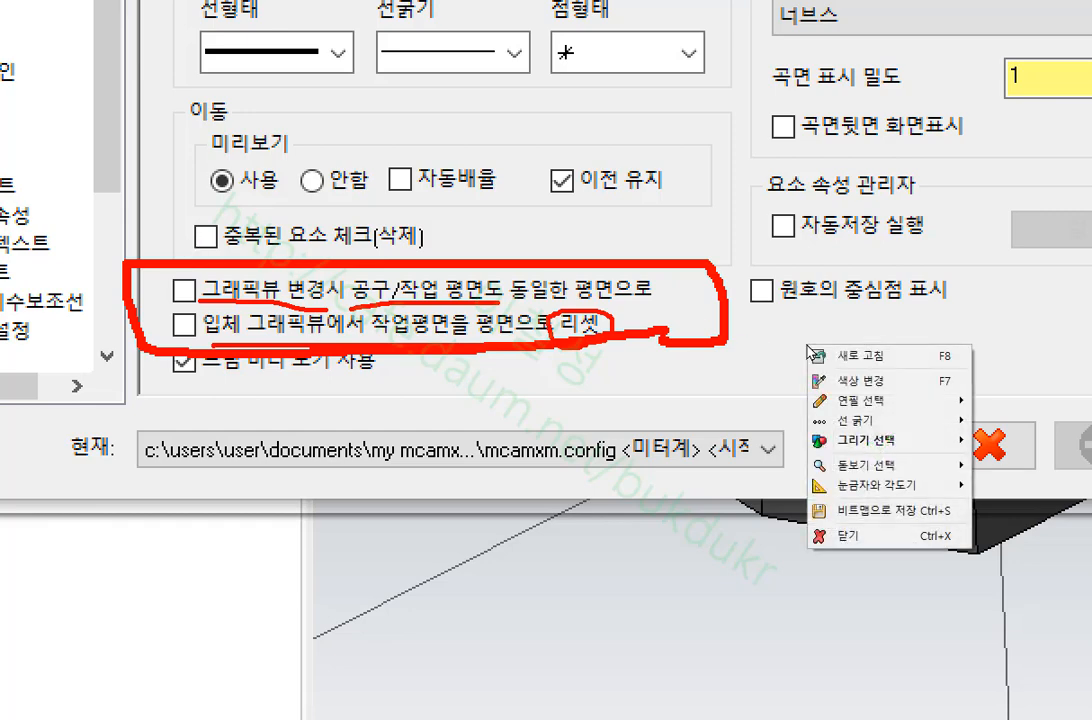
{"action": "left_click", "coordinate": [838, 536]}
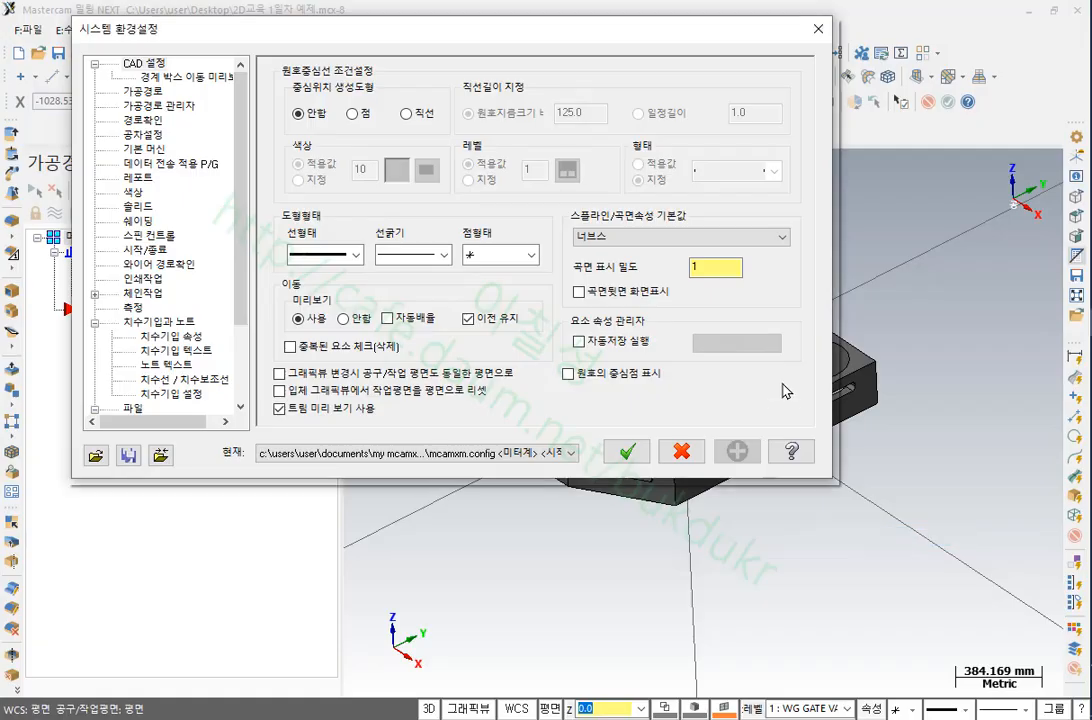
{"action": "left_click", "coordinate": [684, 453]}
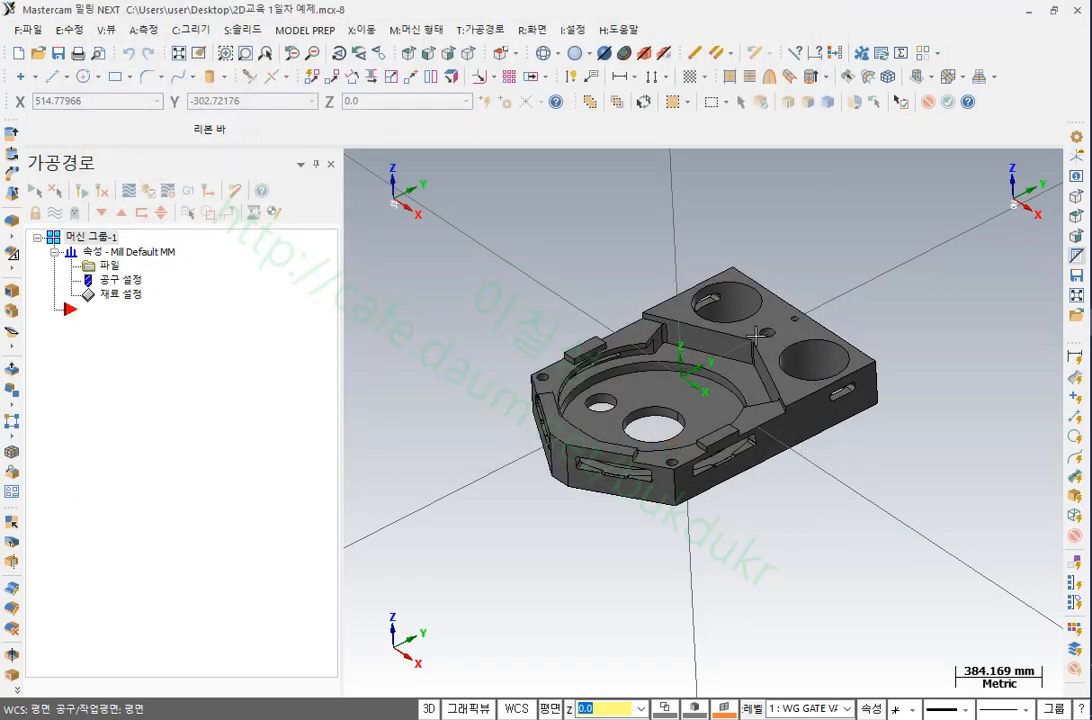
{"action": "scroll", "coordinate": [935, 311], "scroll_direction": "down", "scroll_amount": 1}
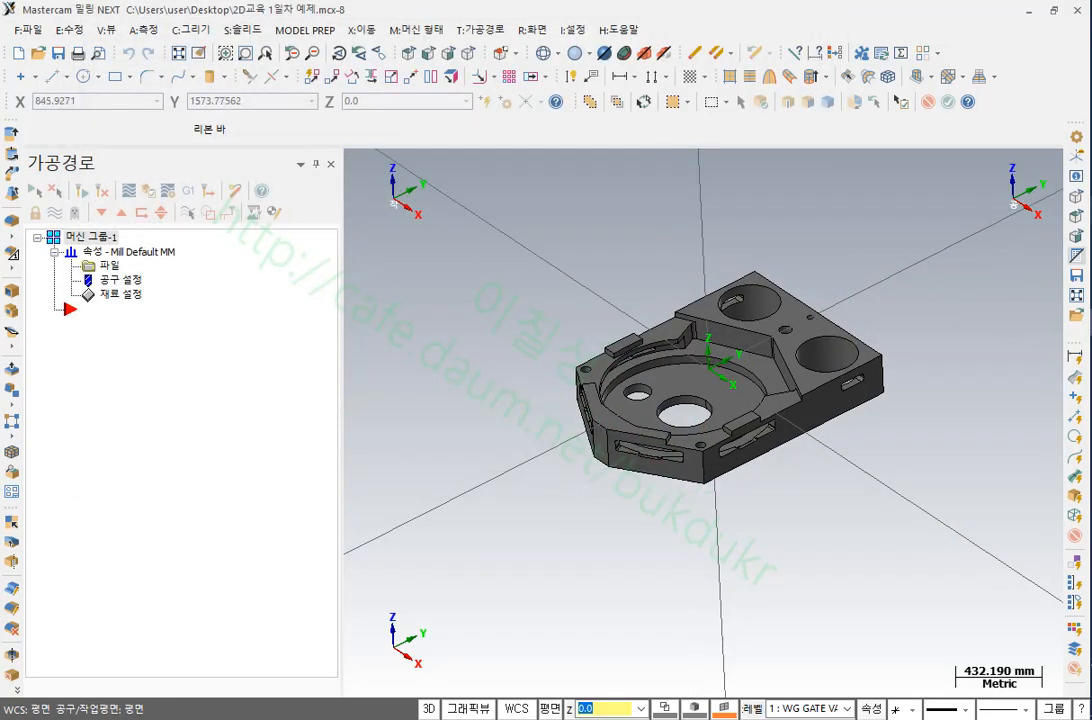
{"action": "scroll", "coordinate": [815, 300], "scroll_direction": "up", "scroll_amount": 1}
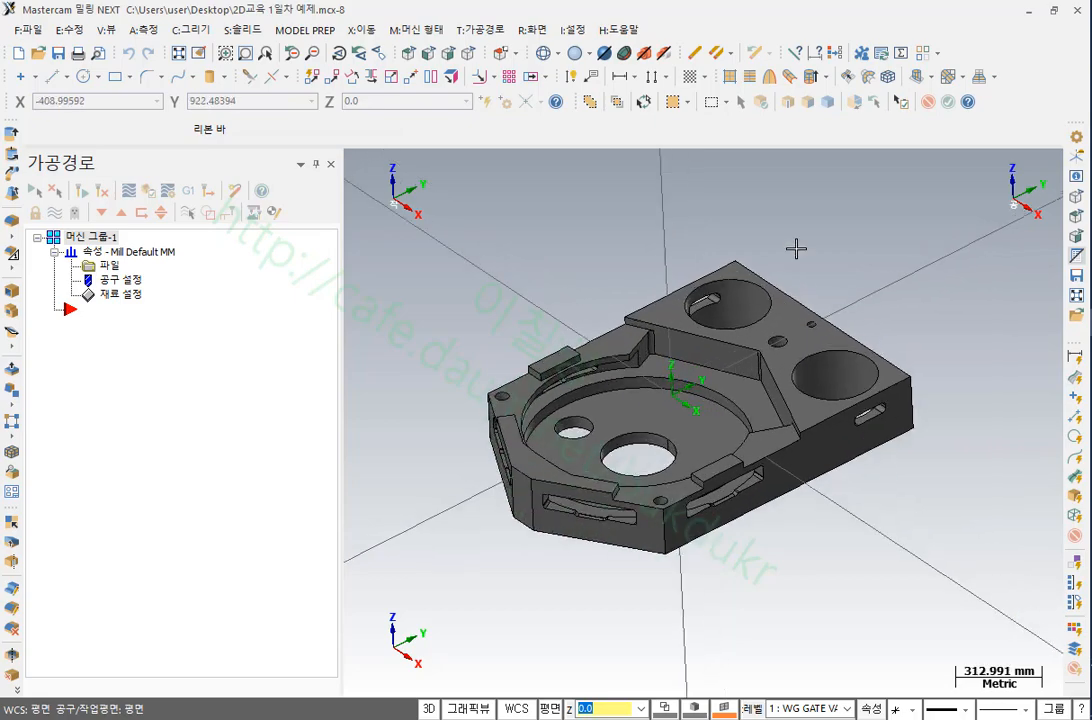
{"action": "scroll", "coordinate": [796, 249], "scroll_direction": "down", "scroll_amount": 2}
{"action": "scroll", "coordinate": [728, 348], "scroll_direction": "up", "scroll_amount": 5}
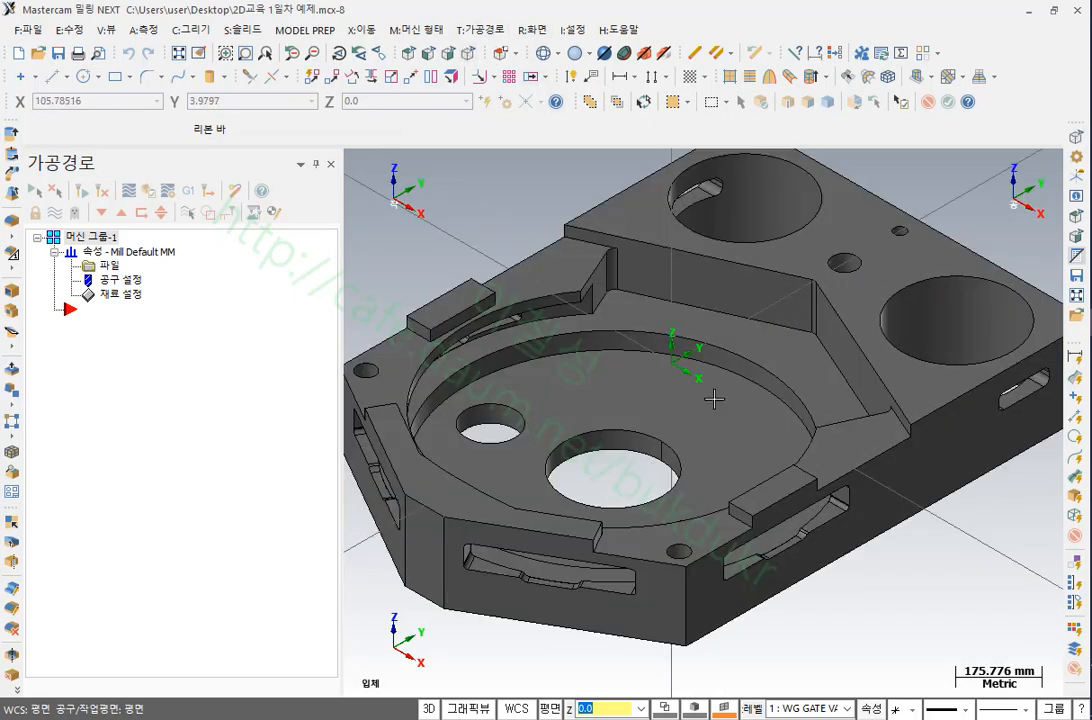
{"action": "scroll", "coordinate": [714, 399], "scroll_direction": "down", "scroll_amount": 3}
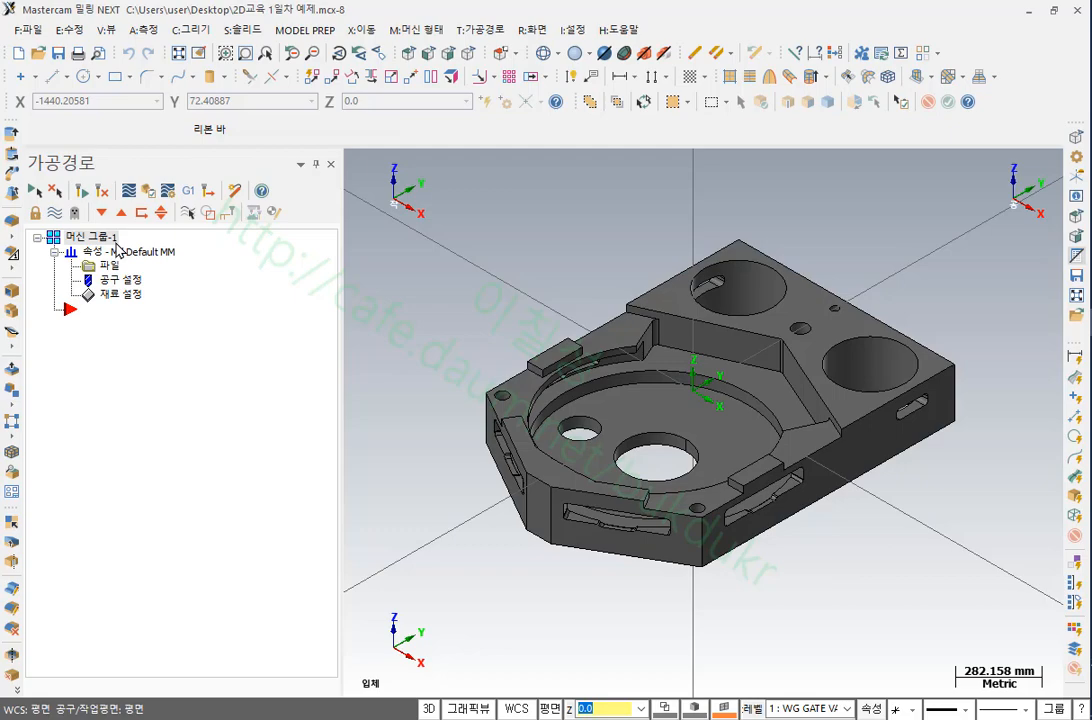
{"action": "scroll", "coordinate": [763, 361], "scroll_direction": "up", "scroll_amount": 5}
{"action": "scroll", "coordinate": [788, 303], "scroll_direction": "down", "scroll_amount": 3}
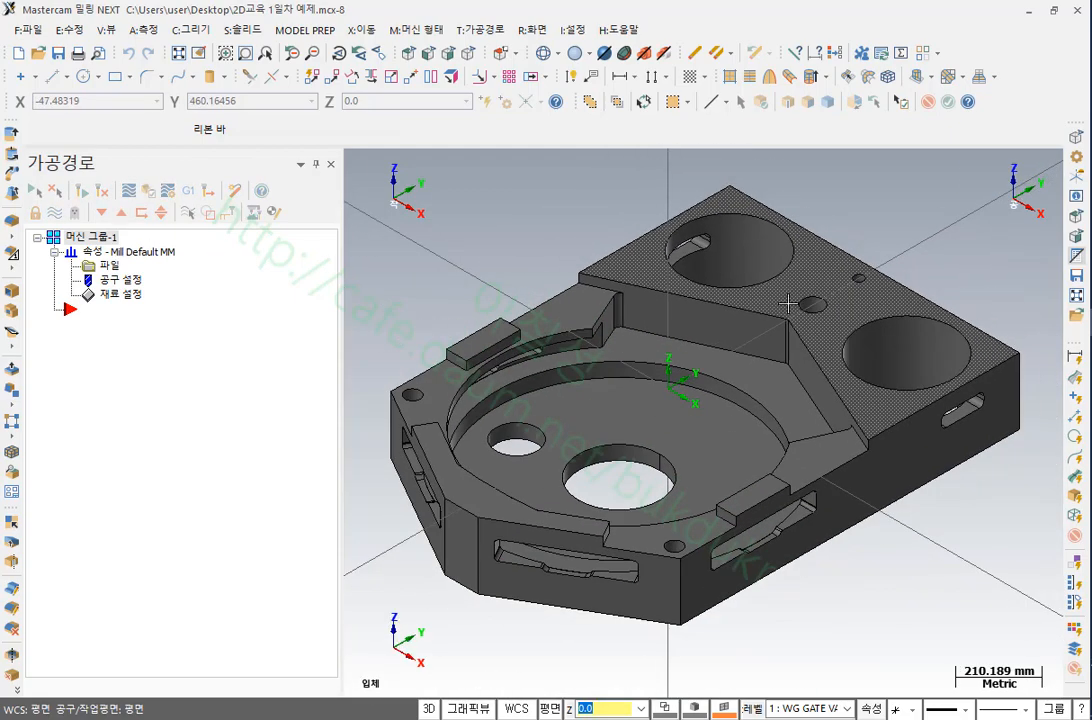
{"action": "scroll", "coordinate": [788, 303], "scroll_direction": "down", "scroll_amount": 4}
{"action": "scroll", "coordinate": [790, 303], "scroll_direction": "up", "scroll_amount": 4}
{"action": "scroll", "coordinate": [793, 303], "scroll_direction": "down", "scroll_amount": 1}
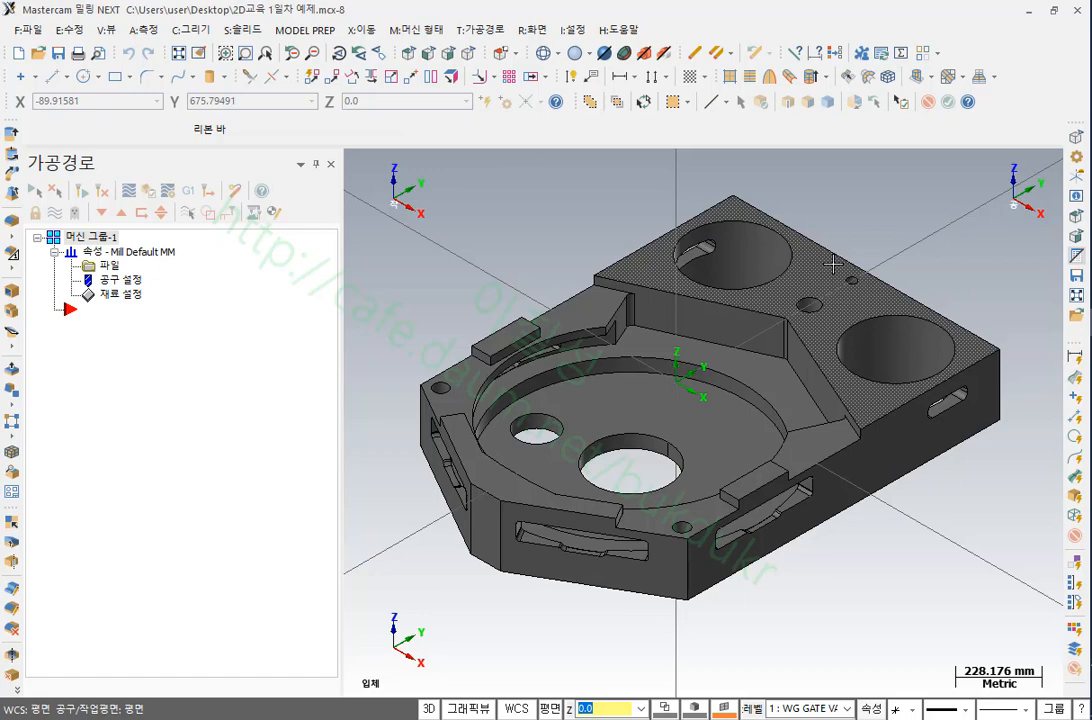
{"action": "scroll", "coordinate": [921, 216], "scroll_direction": "up", "scroll_amount": 3}
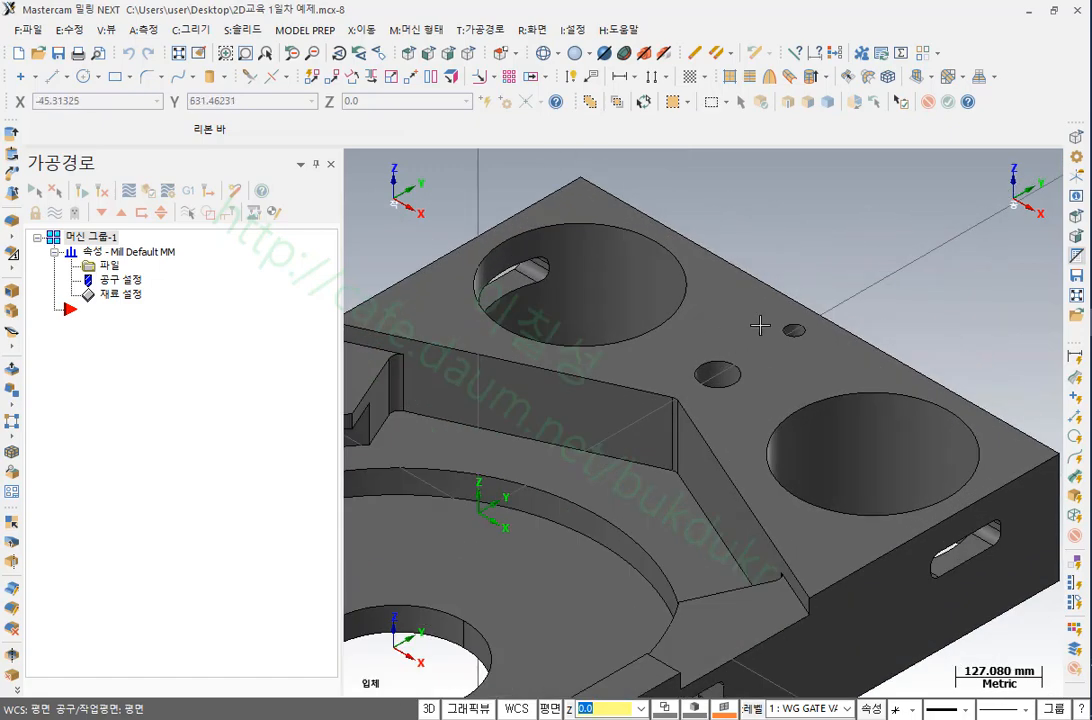
{"action": "scroll", "coordinate": [760, 325], "scroll_direction": "down", "scroll_amount": 2}
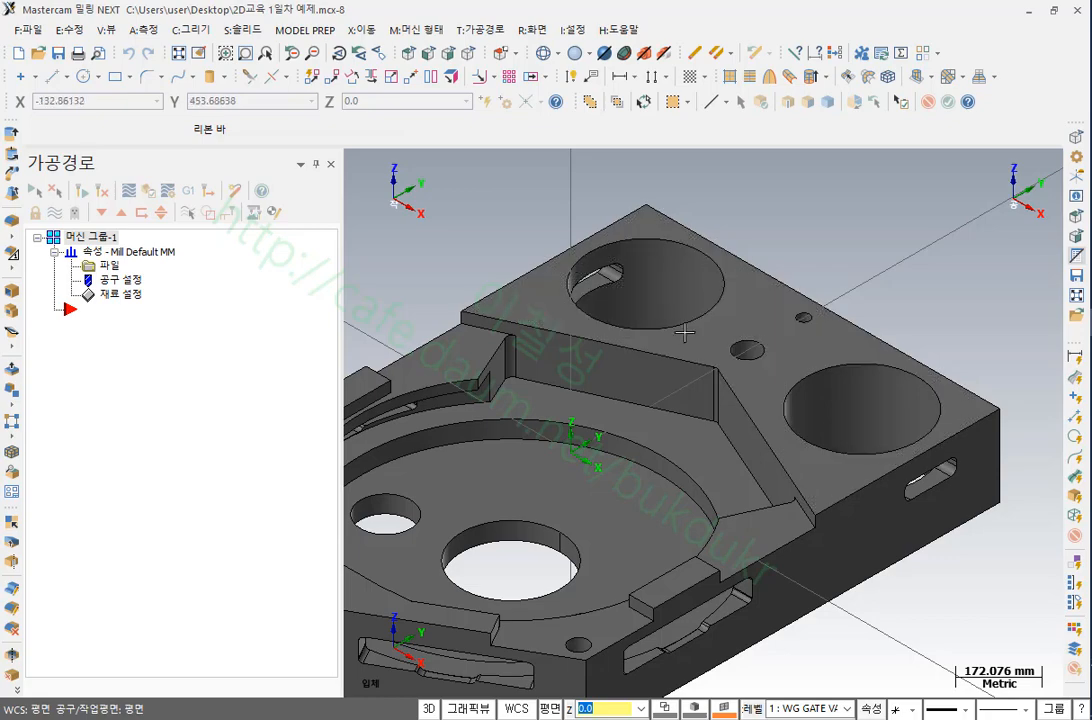
{"action": "scroll", "coordinate": [784, 205], "scroll_direction": "down", "scroll_amount": 1}
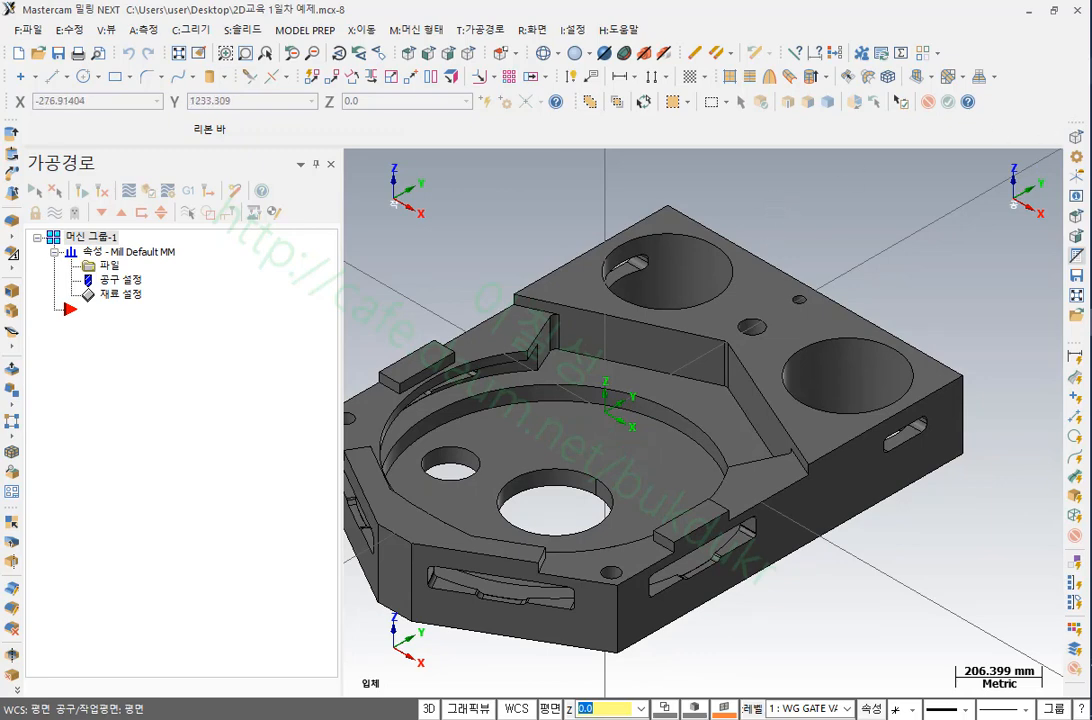
Examine the status bar's settings, from 3D mode, graphics view, WCS and plane through to level, attributes and group
{"action": "mouse_move", "coordinate": [794, 708]}
{"action": "left_mouse_down"}
{"action": "mouse_move", "coordinate": [625, 690]}
{"action": "mouse_move", "coordinate": [780, 655]}
{"action": "mouse_move", "coordinate": [822, 718]}
{"action": "left_mouse_up"}
{"action": "left_click_drag", "start_coordinate": [745, 660], "coordinate": [872, 542]}
{"action": "left_click_drag", "start_coordinate": [850, 348], "coordinate": [803, 440]}
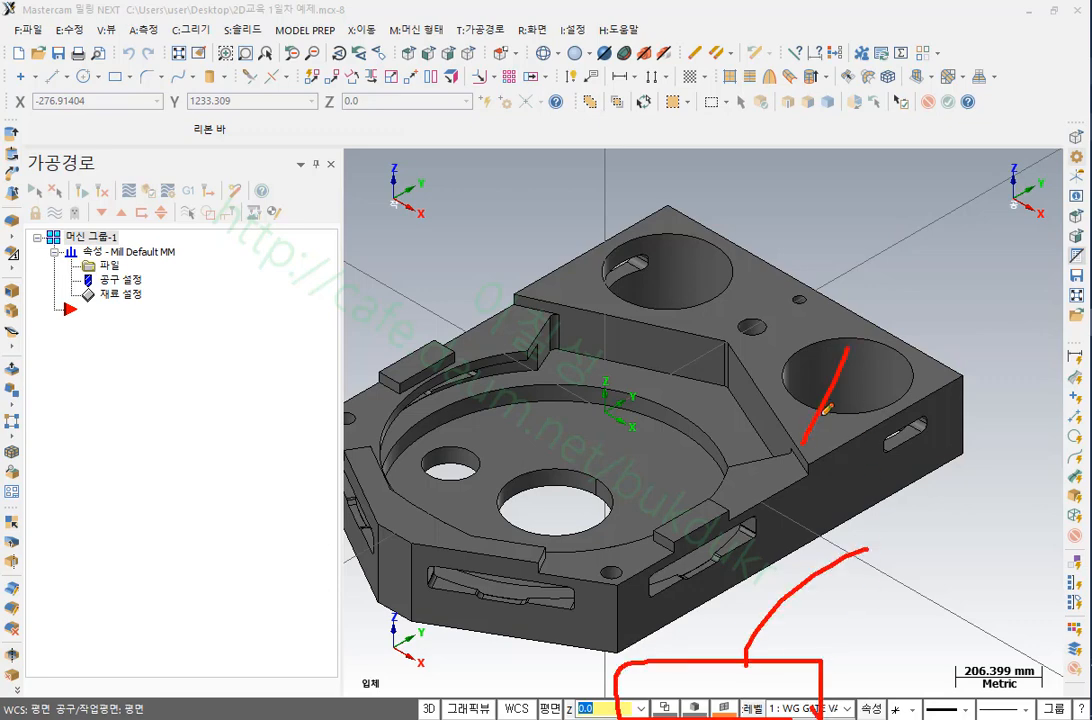
{"action": "mouse_move", "coordinate": [845, 385]}
{"action": "left_mouse_down"}
{"action": "mouse_move", "coordinate": [860, 432]}
{"action": "mouse_move", "coordinate": [888, 402]}
{"action": "left_mouse_up"}
{"action": "mouse_move", "coordinate": [836, 452]}
{"action": "left_mouse_down"}
{"action": "mouse_move", "coordinate": [840, 488]}
{"action": "mouse_move", "coordinate": [826, 488]}
{"action": "left_mouse_up"}
{"action": "mouse_move", "coordinate": [912, 424]}
{"action": "left_mouse_down"}
{"action": "mouse_move", "coordinate": [916, 462]}
{"action": "mouse_move", "coordinate": [940, 462]}
{"action": "mouse_move", "coordinate": [962, 500]}
{"action": "left_mouse_up"}
{"action": "mouse_move", "coordinate": [1012, 405]}
{"action": "left_mouse_down"}
{"action": "mouse_move", "coordinate": [1016, 498]}
{"action": "mouse_move", "coordinate": [1030, 458]}
{"action": "left_mouse_up"}
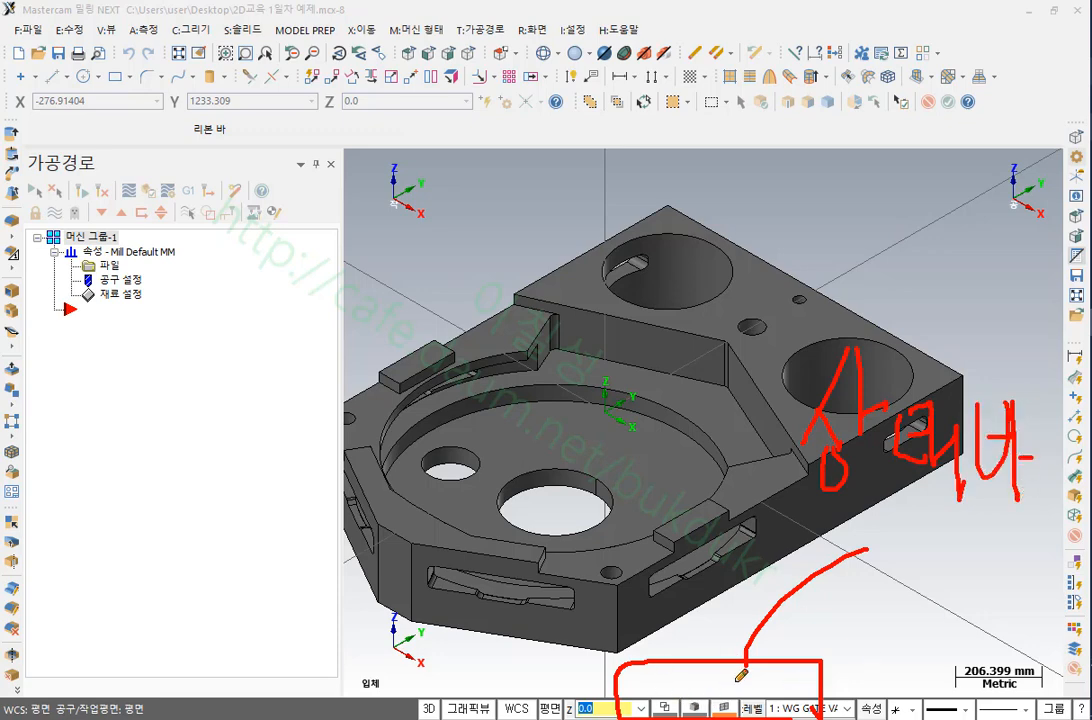
{"action": "left_click_drag", "start_coordinate": [409, 700], "coordinate": [614, 682]}
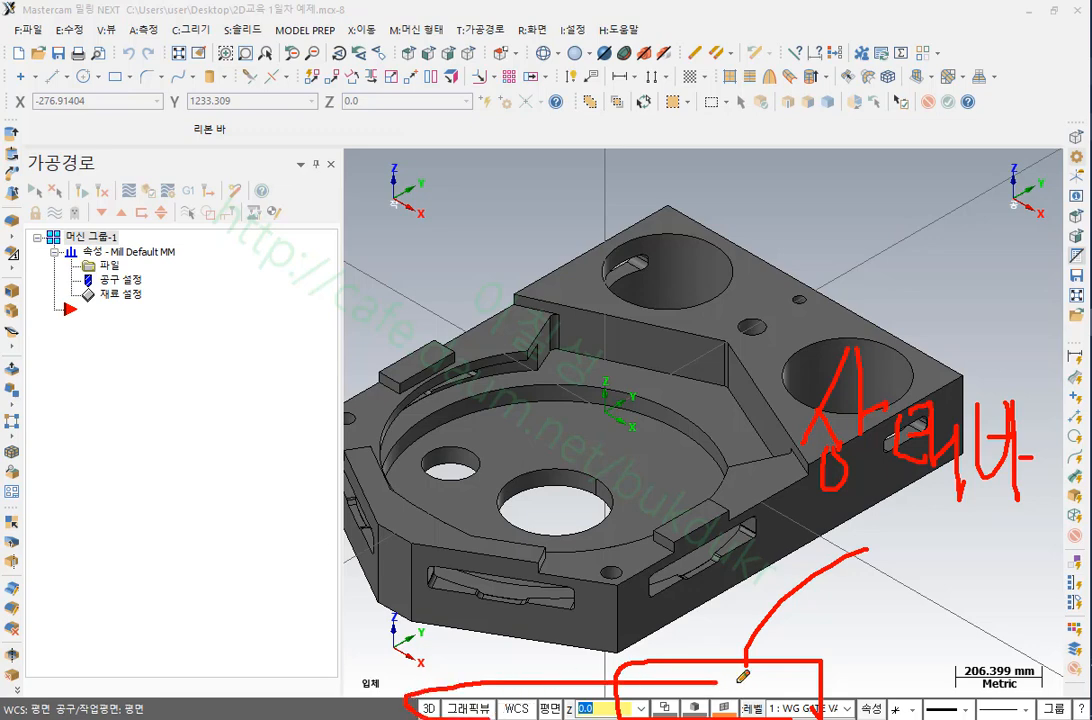
{"action": "left_click_drag", "start_coordinate": [742, 677], "coordinate": [1085, 705]}
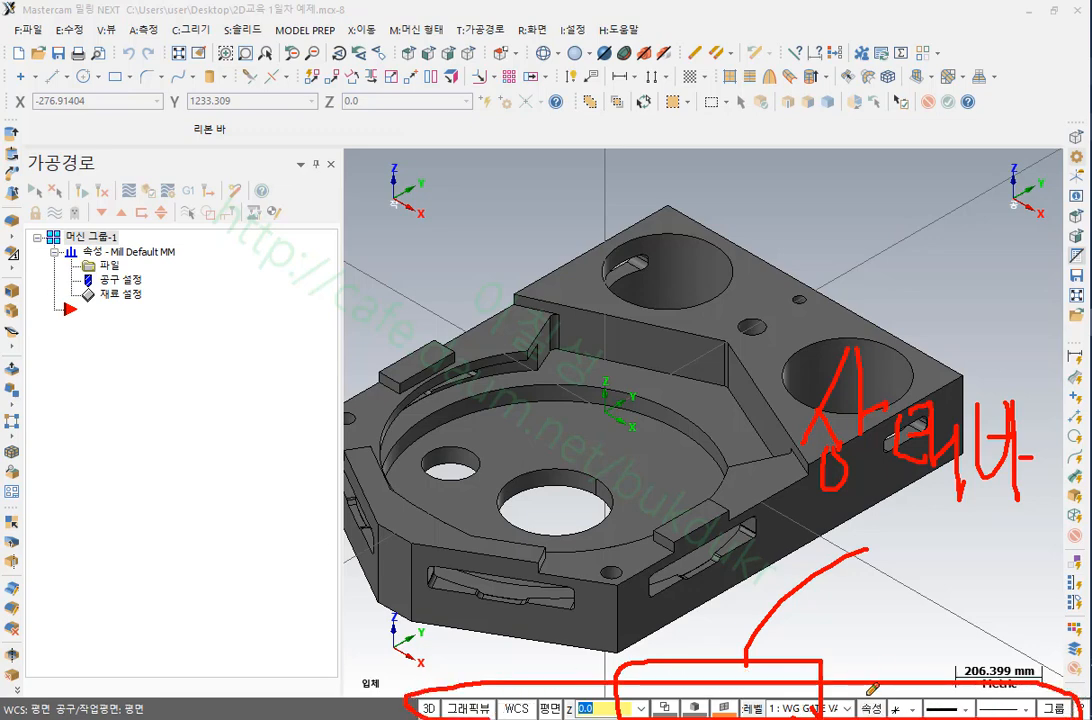
Examine closely the three status bar colour settings for wireframe, solid and surface entities
{"action": "right_click", "coordinate": [694, 356]}
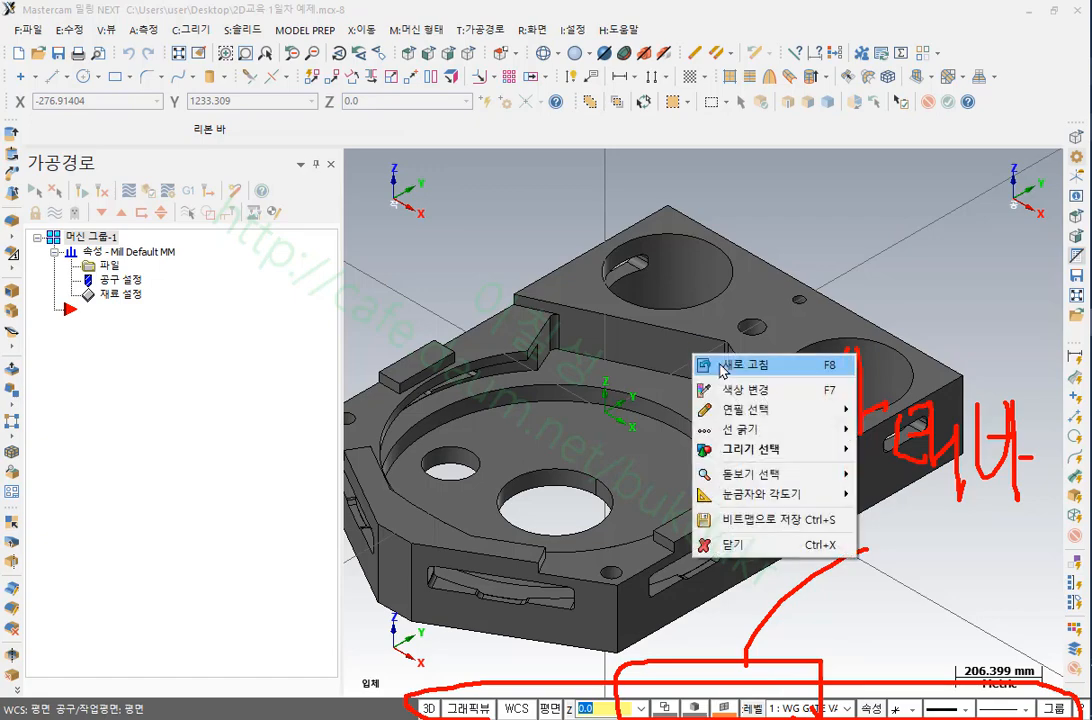
{"action": "mouse_move", "coordinate": [745, 474]}
{"action": "left_click", "coordinate": [905, 537]}
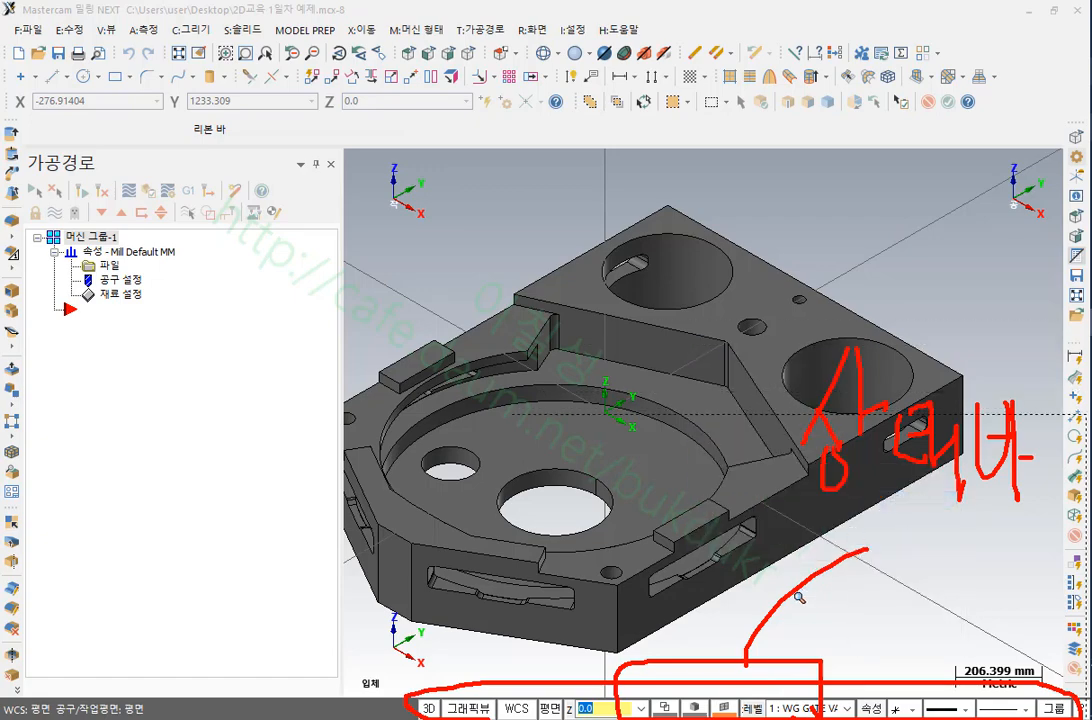
{"action": "left_click", "coordinate": [663, 518]}
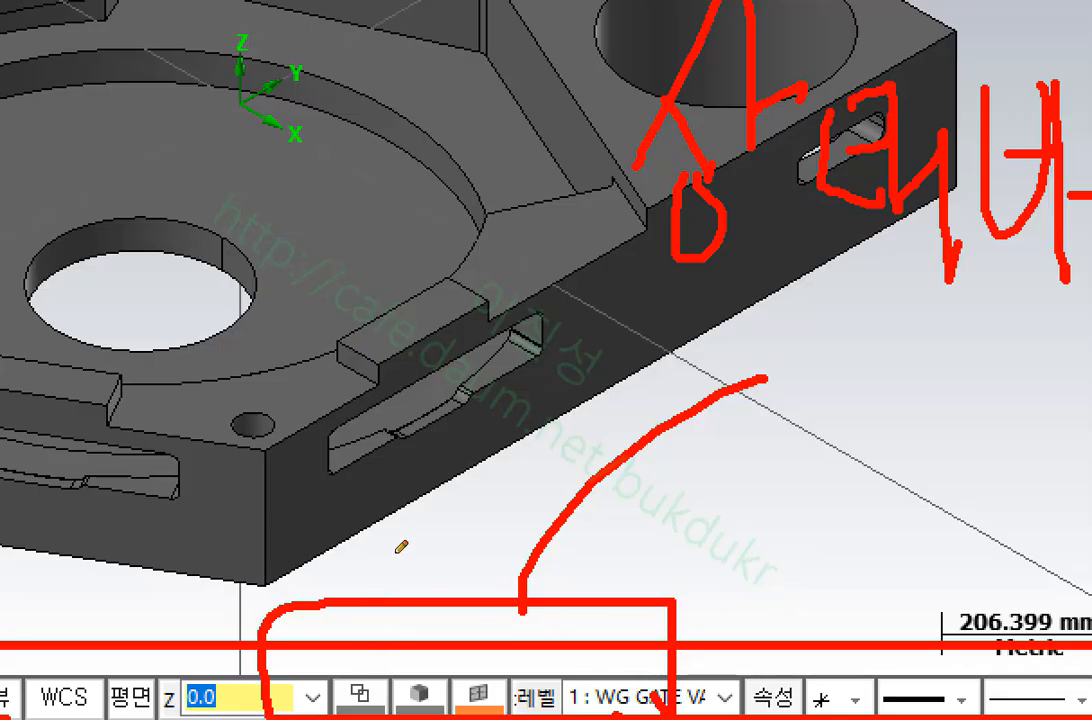
{"action": "mouse_move", "coordinate": [396, 548]}
{"action": "left_mouse_down"}
{"action": "mouse_move", "coordinate": [362, 646]}
{"action": "mouse_move", "coordinate": [386, 628]}
{"action": "left_mouse_up"}
{"action": "left_click_drag", "start_coordinate": [450, 553], "coordinate": [440, 650]}
{"action": "left_click_drag", "start_coordinate": [497, 575], "coordinate": [490, 648]}
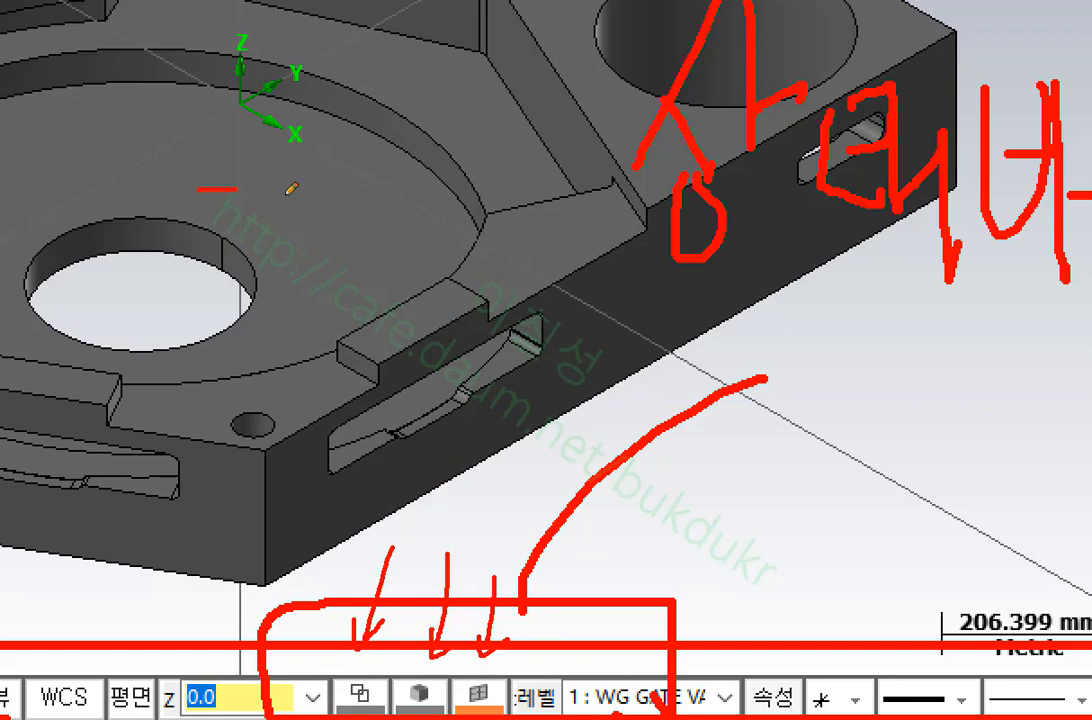
{"action": "left_click_drag", "start_coordinate": [198, 187], "coordinate": [558, 241]}
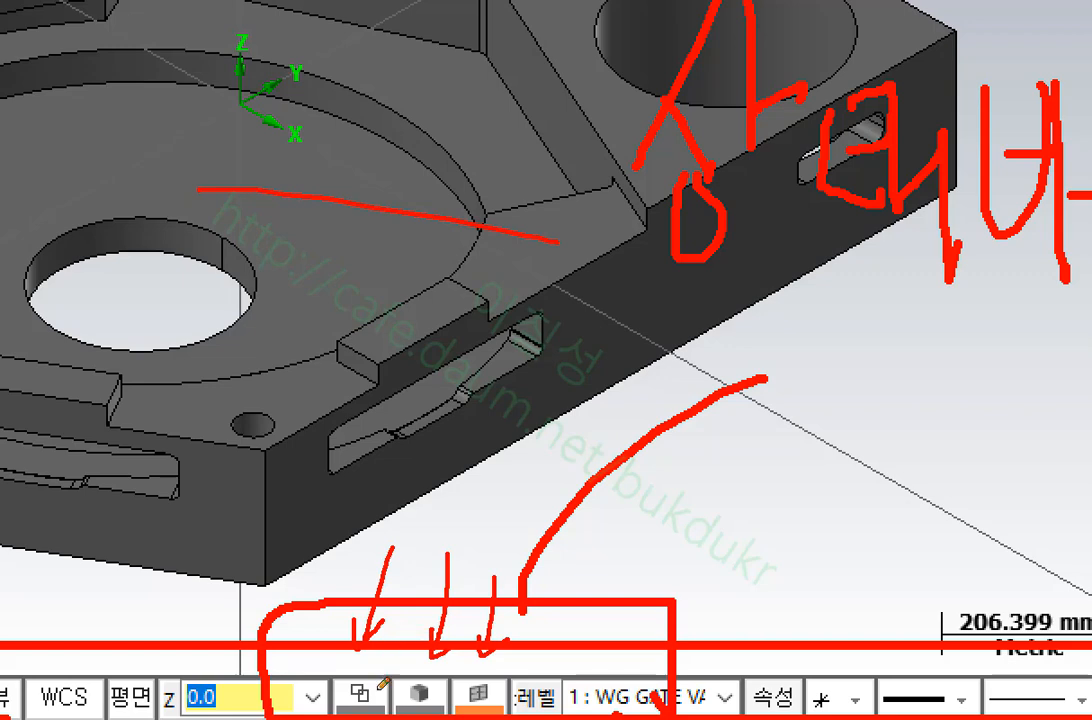
{"action": "left_click_drag", "start_coordinate": [453, 110], "coordinate": [578, 148]}
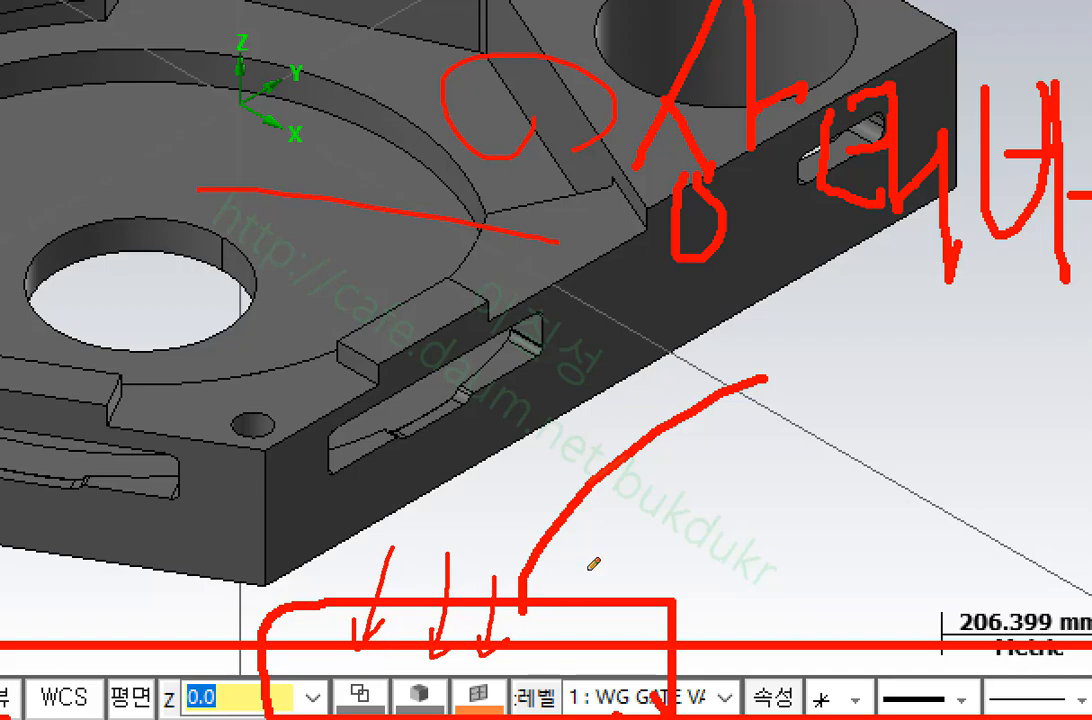
{"action": "right_click", "coordinate": [902, 373]}
{"action": "left_click", "coordinate": [899, 556]}
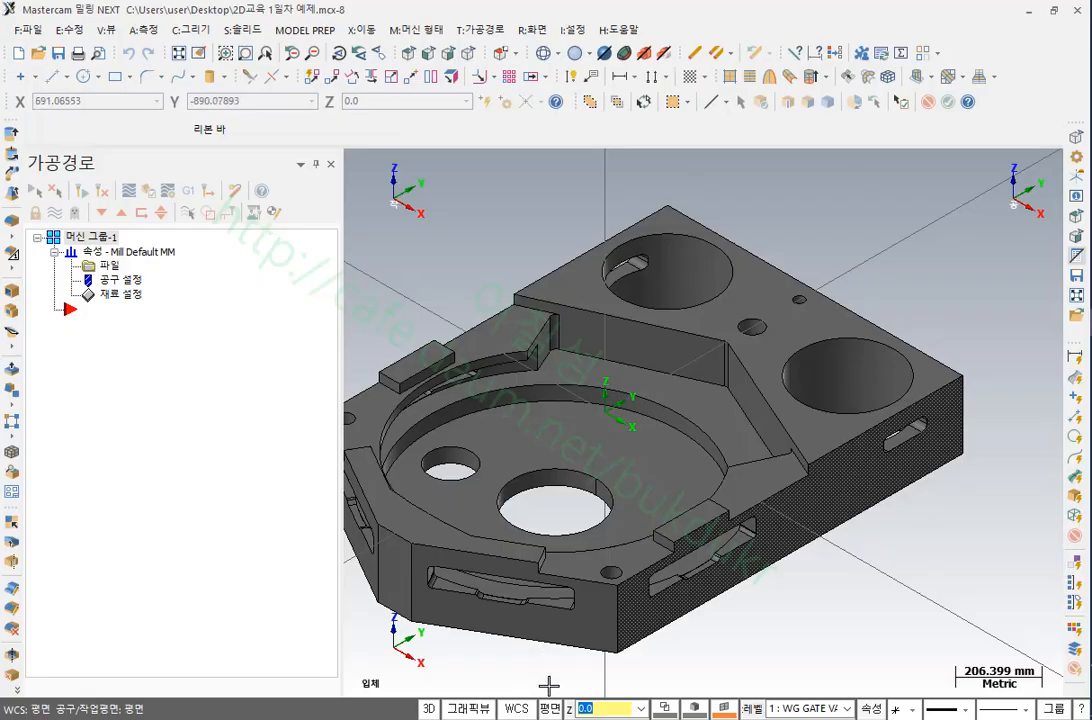
Set the wireframe colour for new geometry to green, colour number 10
{"action": "left_click", "coordinate": [669, 710]}
{"action": "left_click_drag", "start_coordinate": [251, 171], "coordinate": [730, 65]}
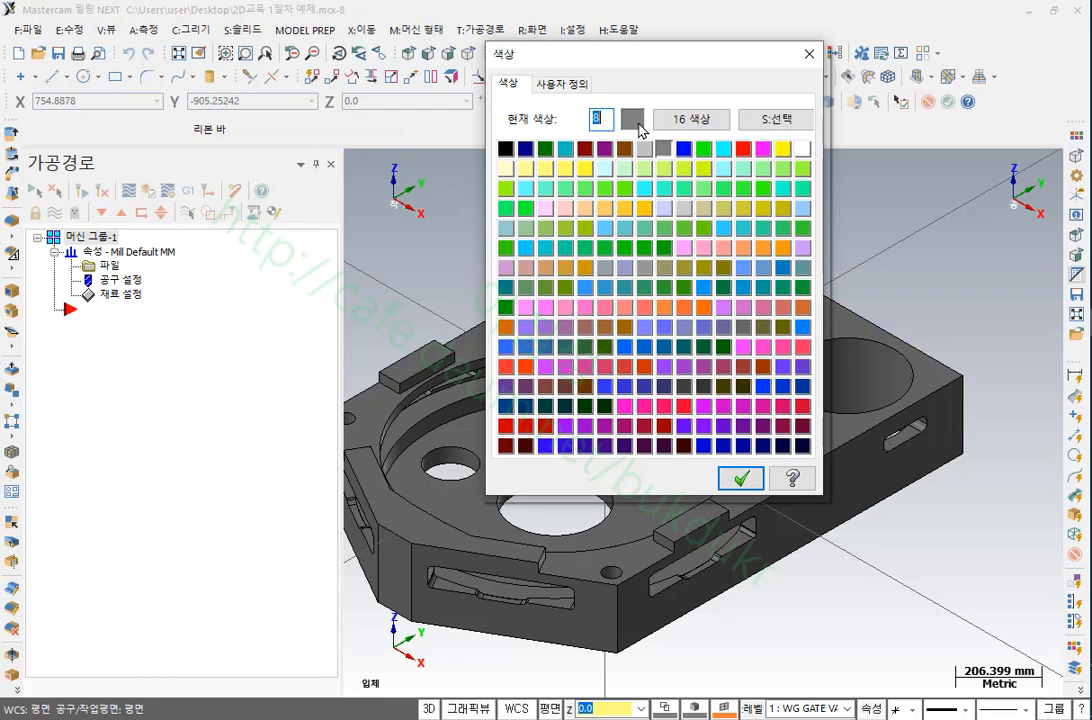
{"action": "left_click", "coordinate": [703, 149]}
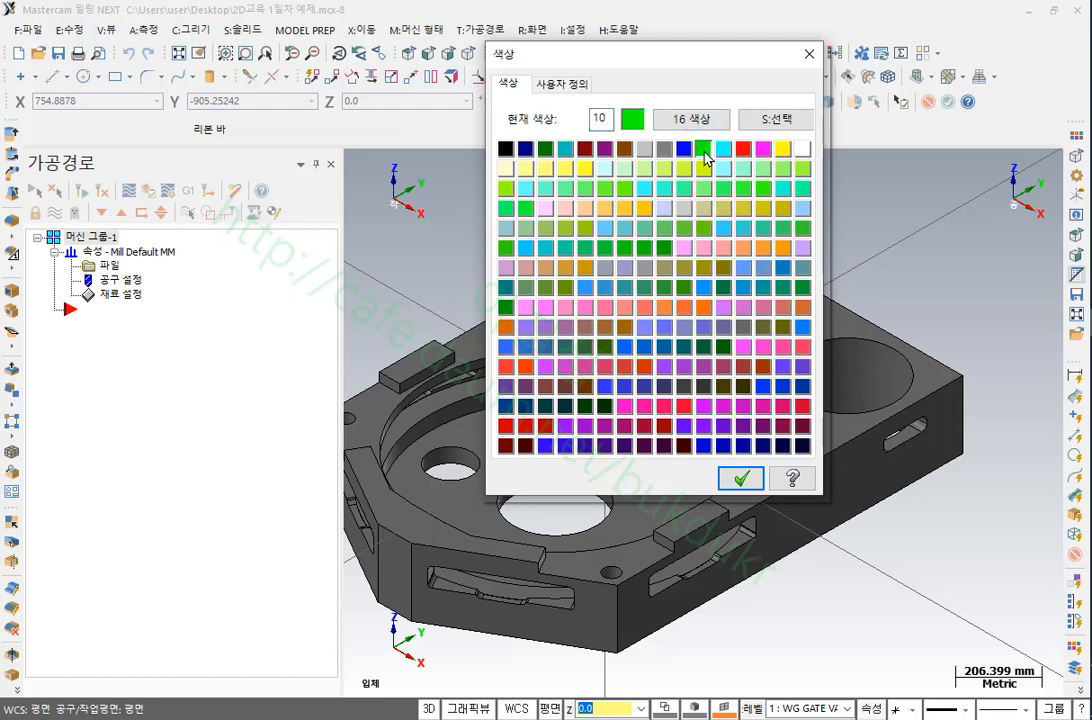
{"action": "left_click", "coordinate": [739, 480]}
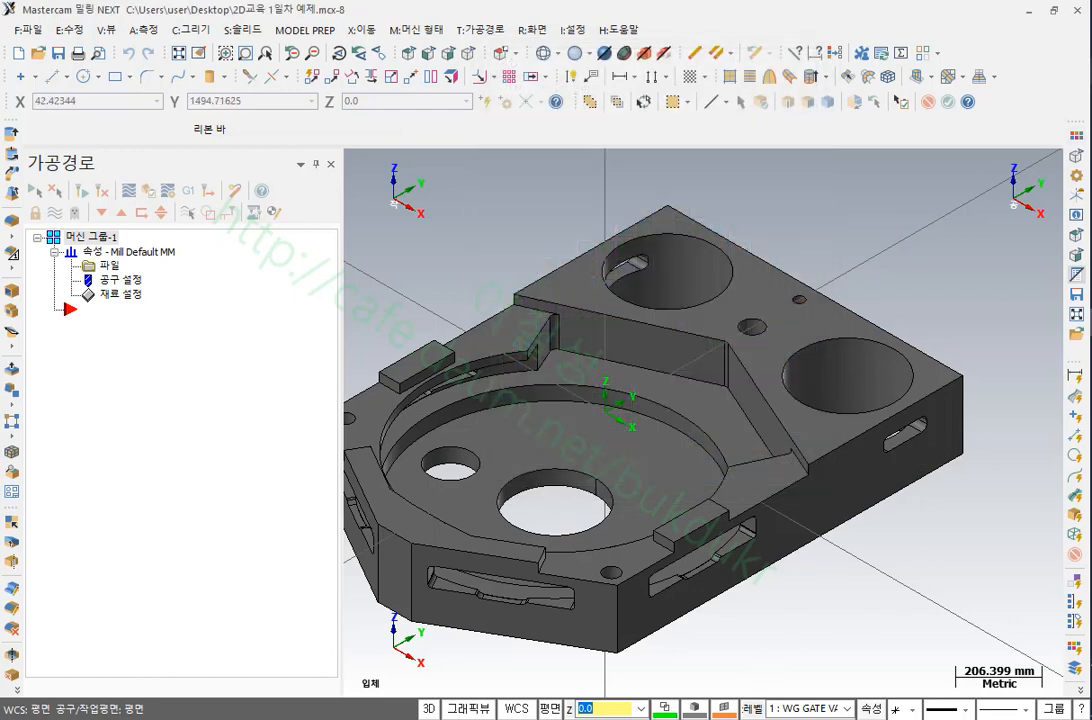
Set the line width for new wireframe geometry to the second-thinnest option
{"action": "key", "text": "ctrl+2"}
{"action": "mouse_move", "coordinate": [660, 716]}
{"action": "left_mouse_down"}
{"action": "mouse_move", "coordinate": [638, 706]}
{"action": "mouse_move", "coordinate": [680, 690]}
{"action": "mouse_move", "coordinate": [676, 716]}
{"action": "left_mouse_up"}
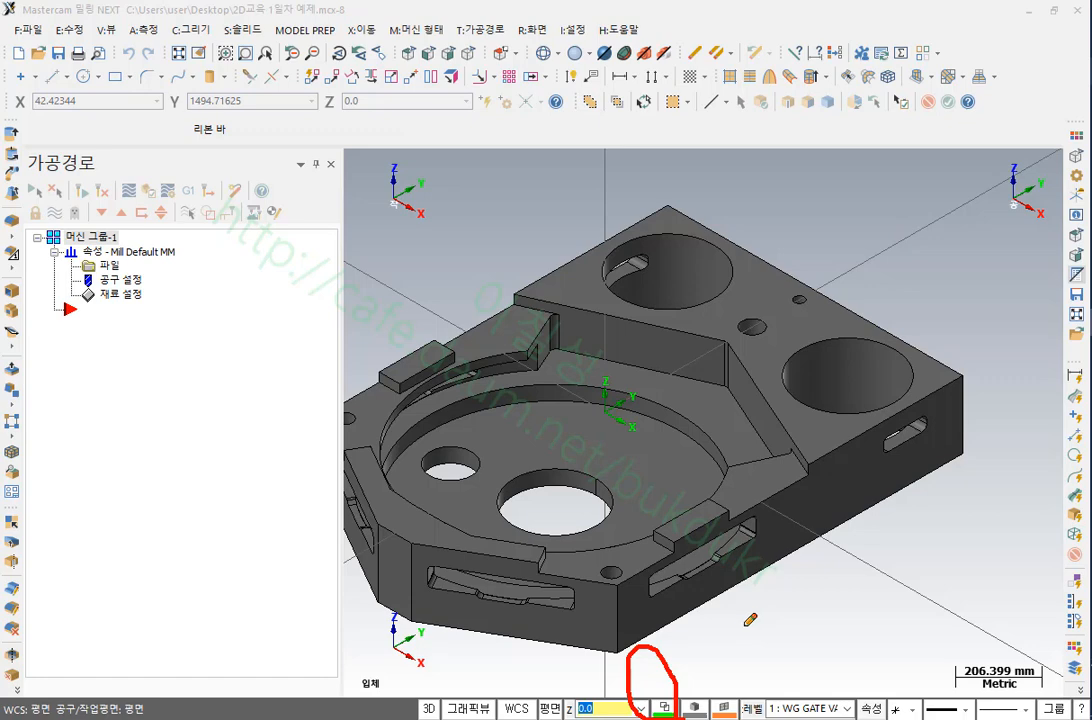
{"action": "mouse_move", "coordinate": [968, 688]}
{"action": "left_mouse_down"}
{"action": "mouse_move", "coordinate": [1000, 613]}
{"action": "mouse_move", "coordinate": [1051, 698]}
{"action": "left_mouse_up"}
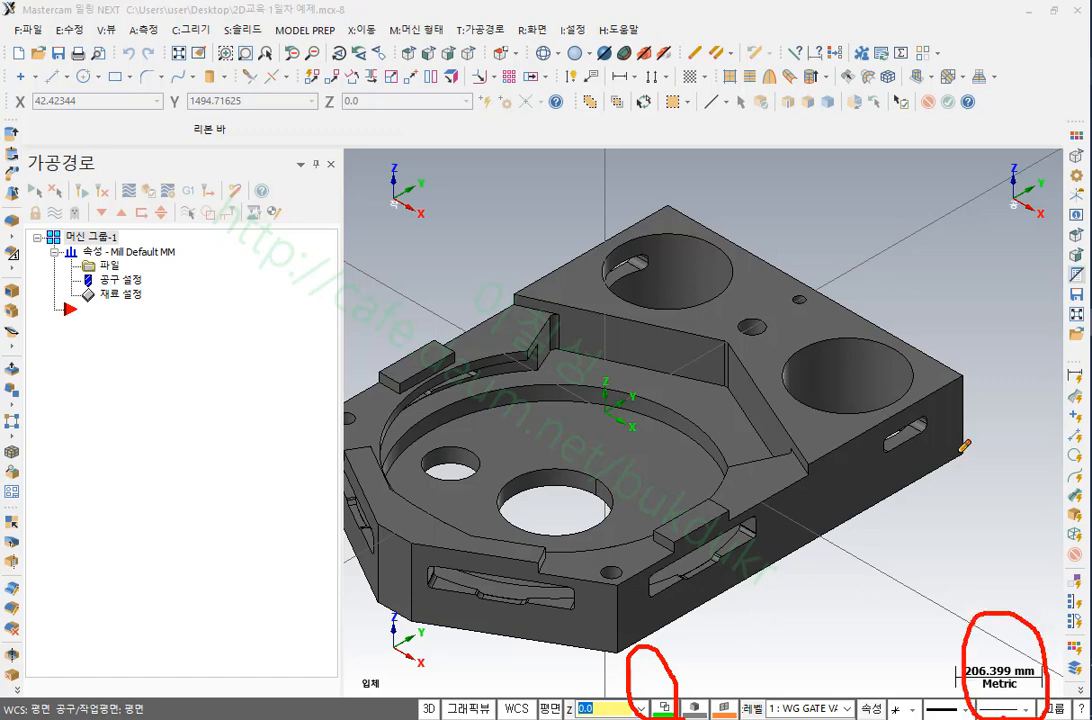
{"action": "right_click", "coordinate": [896, 253]}
{"action": "left_click", "coordinate": [926, 445]}
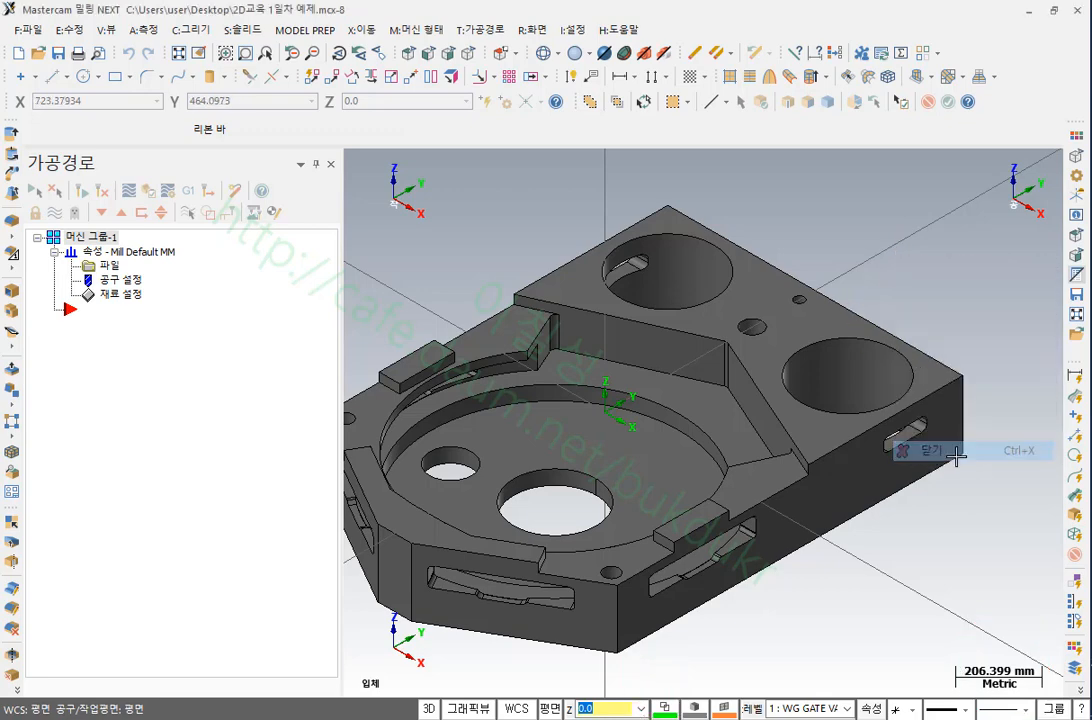
{"action": "left_click", "coordinate": [1003, 710]}
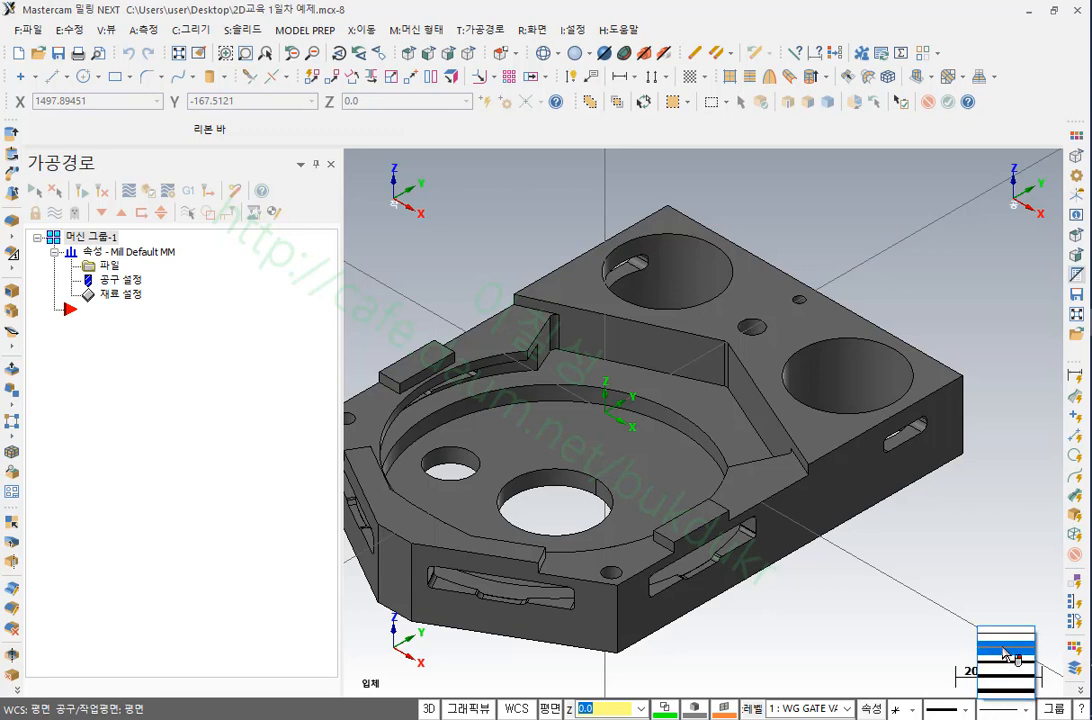
{"action": "left_click", "coordinate": [1005, 648]}
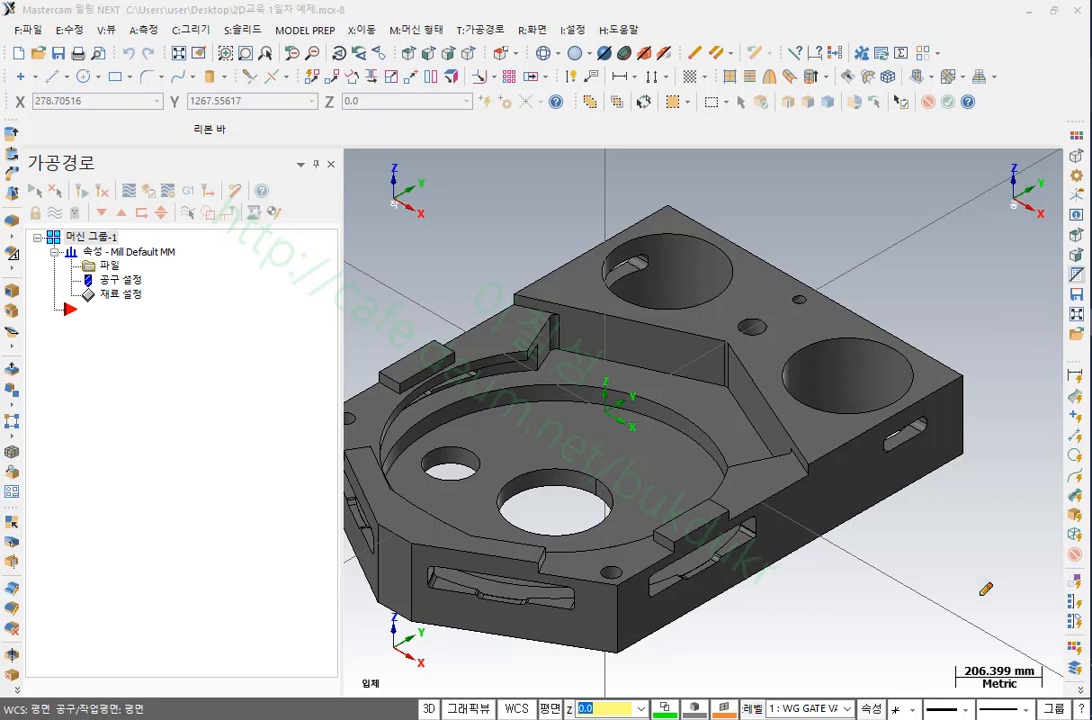
Examine the wireframe colour and line width settings in the status bar
{"action": "mouse_move", "coordinate": [998, 620]}
{"action": "left_mouse_down"}
{"action": "mouse_move", "coordinate": [1012, 712]}
{"action": "mouse_move", "coordinate": [1027, 712]}
{"action": "left_mouse_up"}
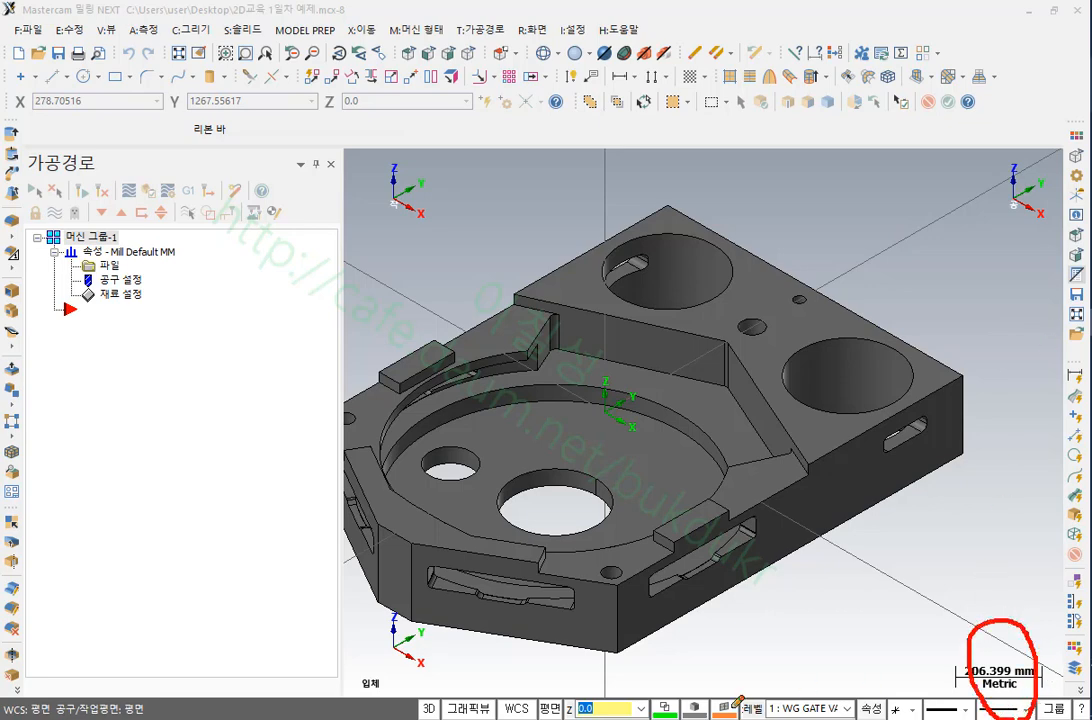
{"action": "mouse_move", "coordinate": [657, 714]}
{"action": "left_mouse_down"}
{"action": "mouse_move", "coordinate": [688, 650]}
{"action": "mouse_move", "coordinate": [678, 715]}
{"action": "left_mouse_up"}
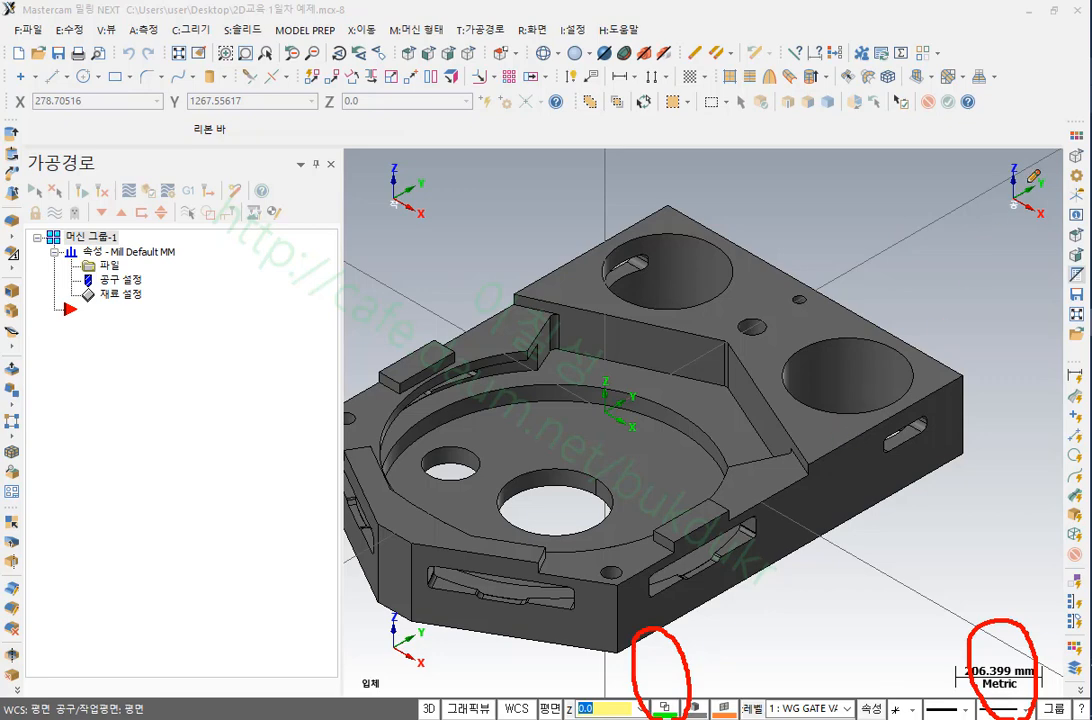
{"action": "right_click", "coordinate": [926, 201]}
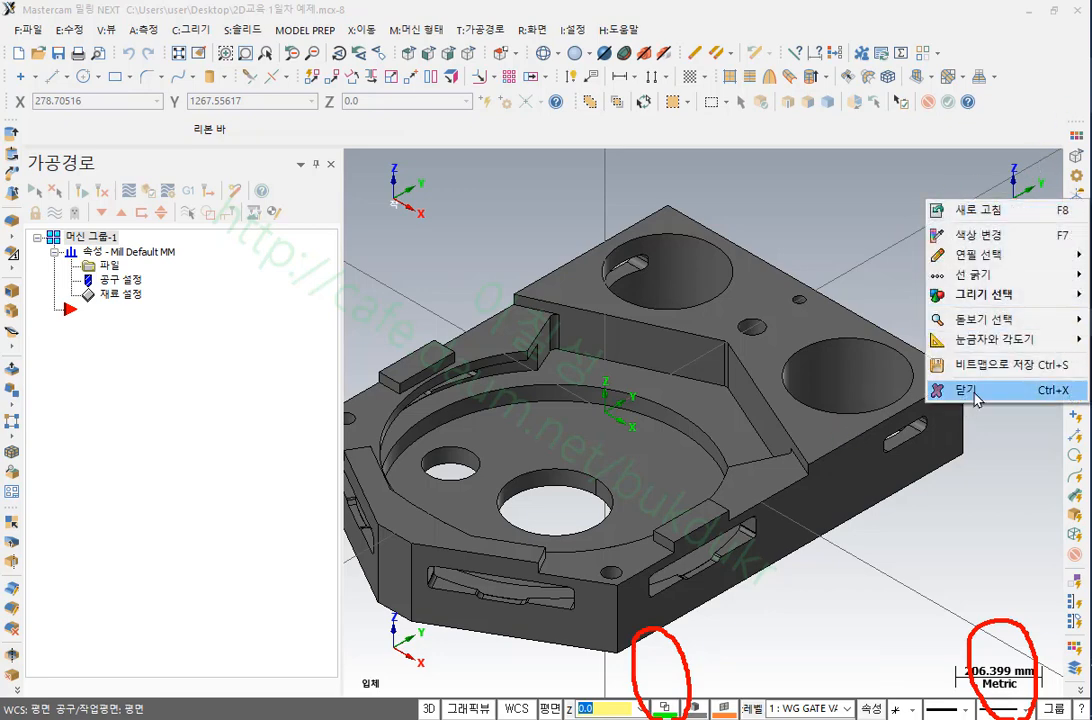
{"action": "left_click", "coordinate": [973, 393]}
Examine up close the rims of the two large bores and two small holes on the part's raised top face
{"action": "scroll", "coordinate": [753, 324], "scroll_direction": "down", "scroll_amount": 6}
{"action": "scroll", "coordinate": [800, 268], "scroll_direction": "up", "scroll_amount": 6}
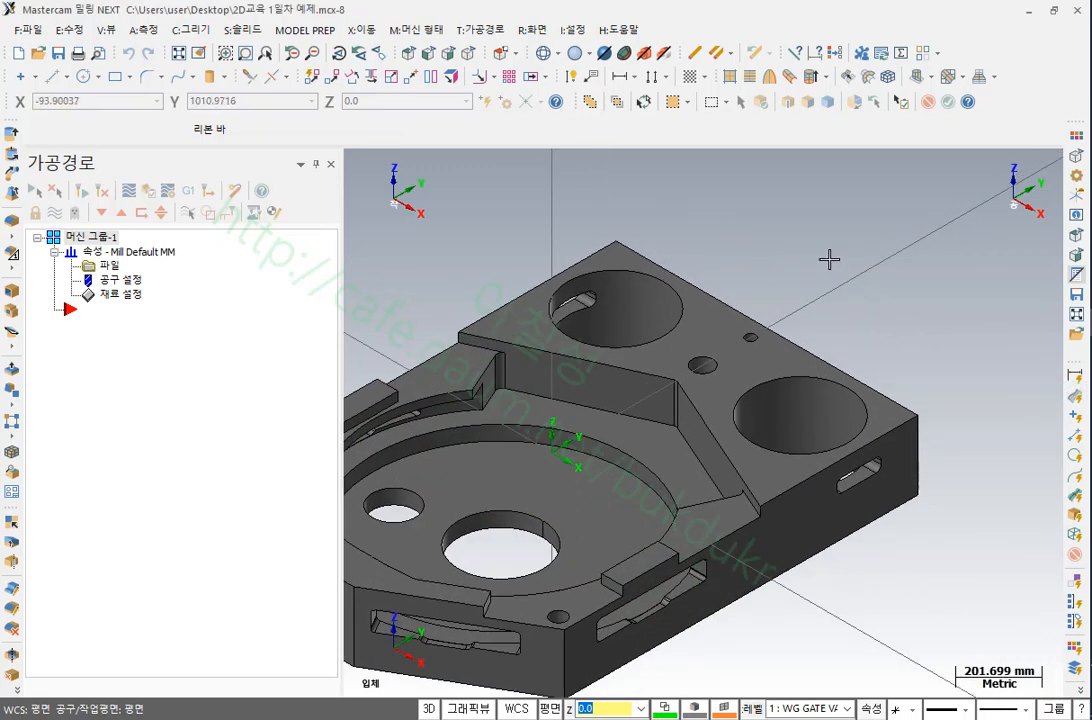
{"action": "scroll", "coordinate": [726, 244], "scroll_direction": "up", "scroll_amount": 2}
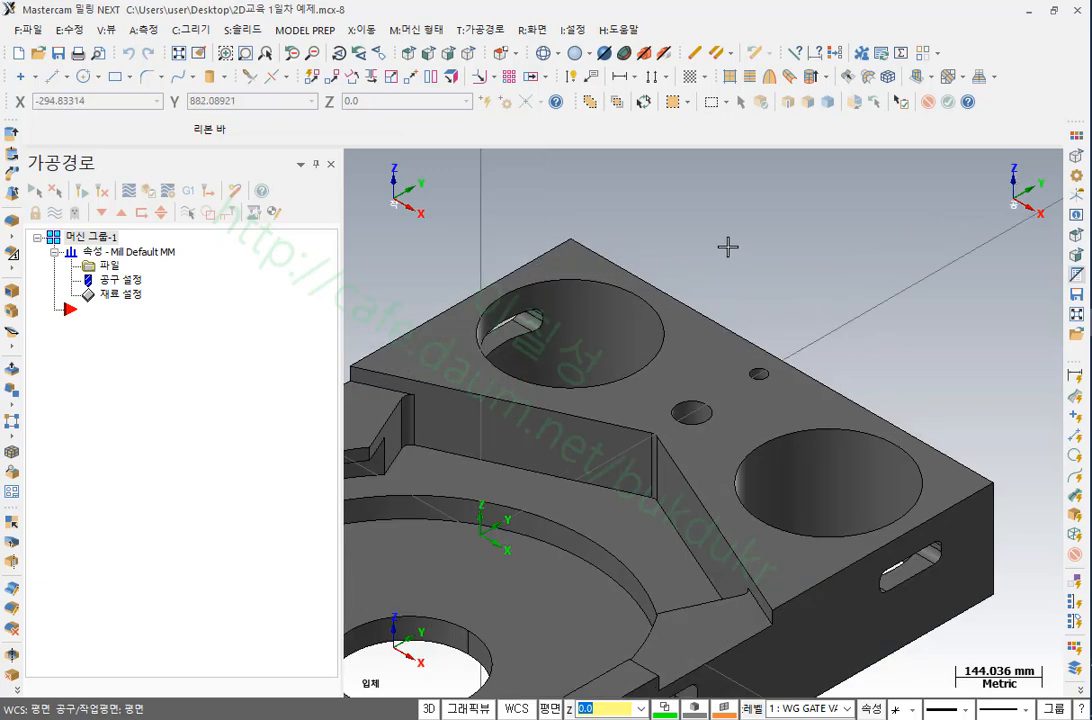
{"action": "scroll", "coordinate": [770, 232], "scroll_direction": "down", "scroll_amount": 1}
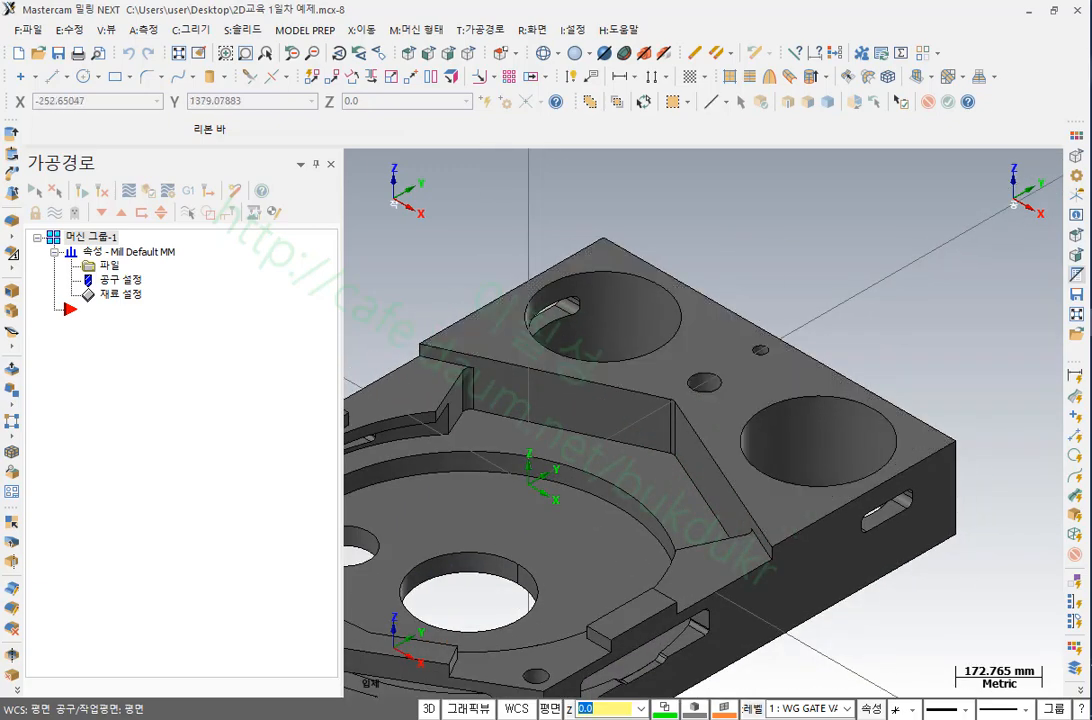
{"action": "mouse_move", "coordinate": [630, 350]}
{"action": "left_mouse_down"}
{"action": "mouse_move", "coordinate": [522, 342]}
{"action": "mouse_move", "coordinate": [669, 338]}
{"action": "mouse_move", "coordinate": [638, 362]}
{"action": "left_mouse_up"}
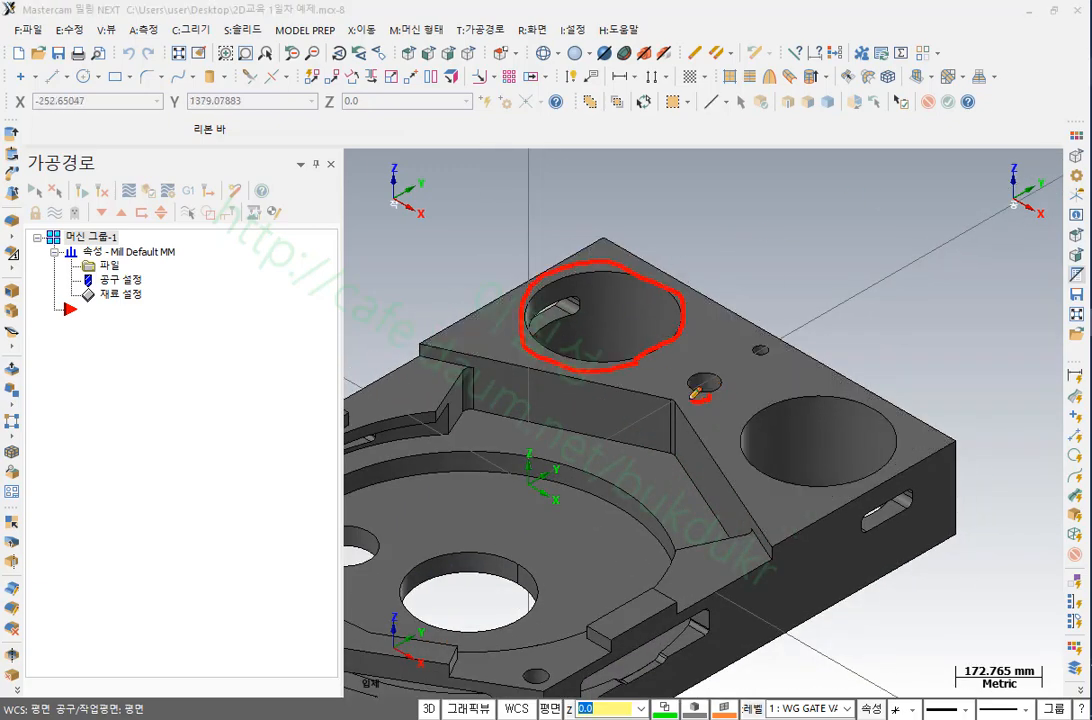
{"action": "left_click_drag", "start_coordinate": [706, 376], "coordinate": [712, 393]}
{"action": "mouse_move", "coordinate": [768, 352]}
{"action": "left_mouse_down"}
{"action": "mouse_move", "coordinate": [753, 370]}
{"action": "mouse_move", "coordinate": [752, 468]}
{"action": "mouse_move", "coordinate": [878, 445]}
{"action": "mouse_move", "coordinate": [846, 505]}
{"action": "left_mouse_up"}
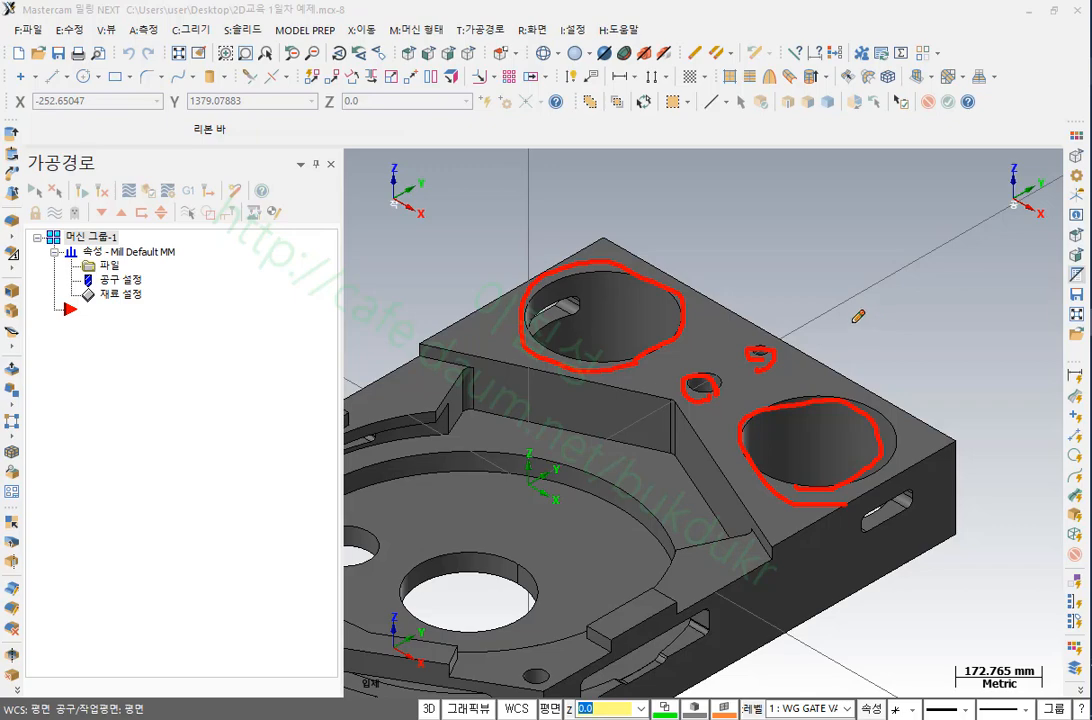
{"action": "right_click", "coordinate": [905, 230]}
{"action": "left_click", "coordinate": [969, 420]}
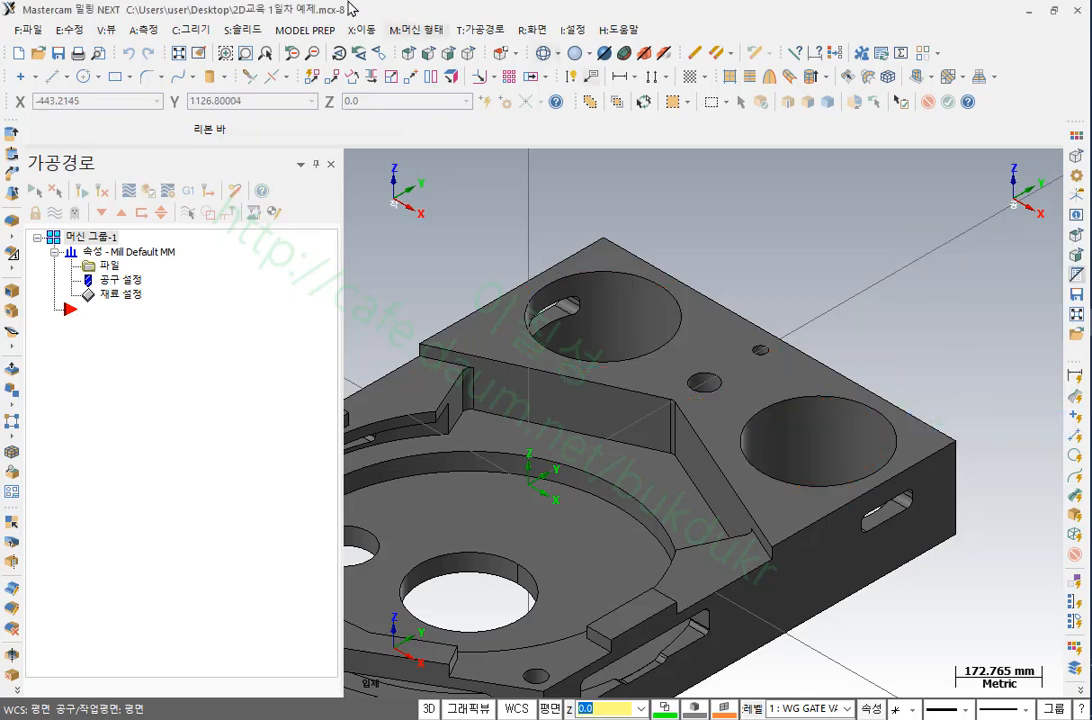
Create 한쪽끝단 (one edge) curves along the top rims of the two large bores and the two small holes between them
{"action": "left_click", "coordinate": [190, 29]}
{"action": "mouse_move", "coordinate": [316, 170]}
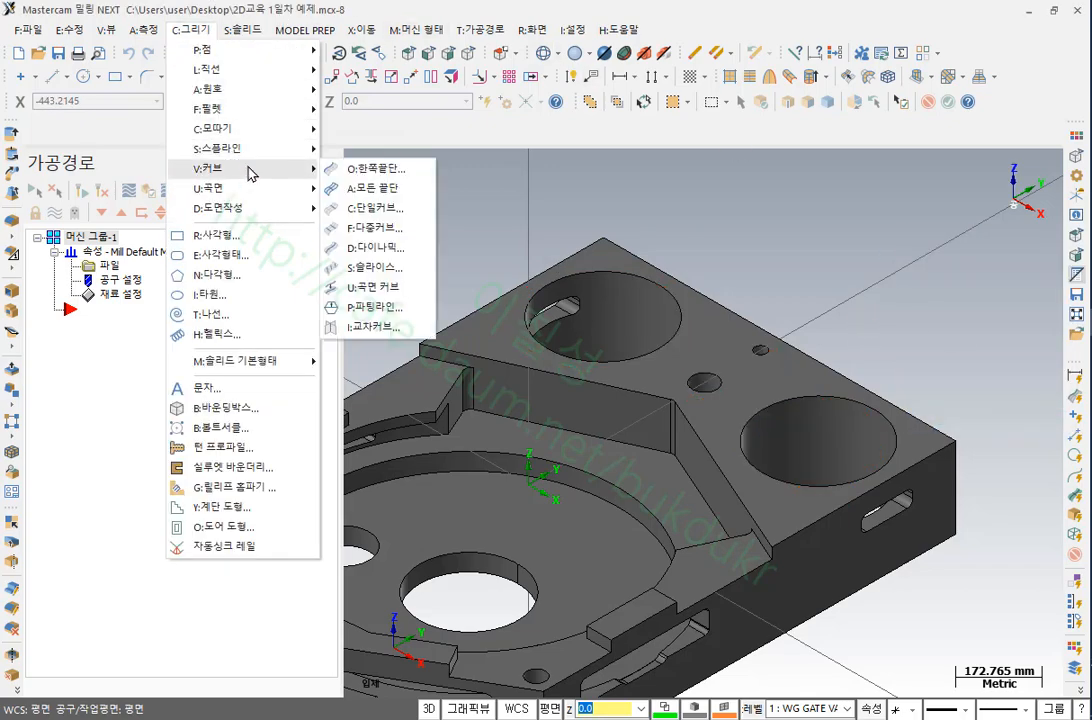
{"action": "left_click", "coordinate": [390, 172]}
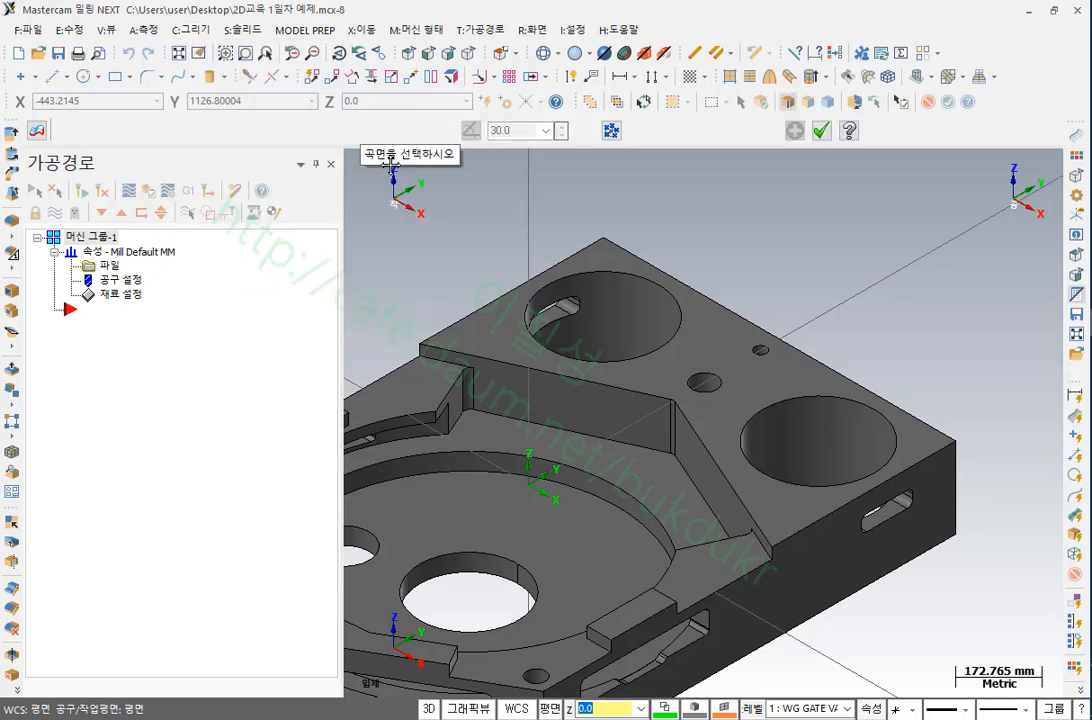
{"action": "scroll", "coordinate": [848, 259], "scroll_direction": "down", "scroll_amount": 1}
{"action": "scroll", "coordinate": [703, 213], "scroll_direction": "up", "scroll_amount": 1}
{"action": "scroll", "coordinate": [703, 213], "scroll_direction": "up", "scroll_amount": 1}
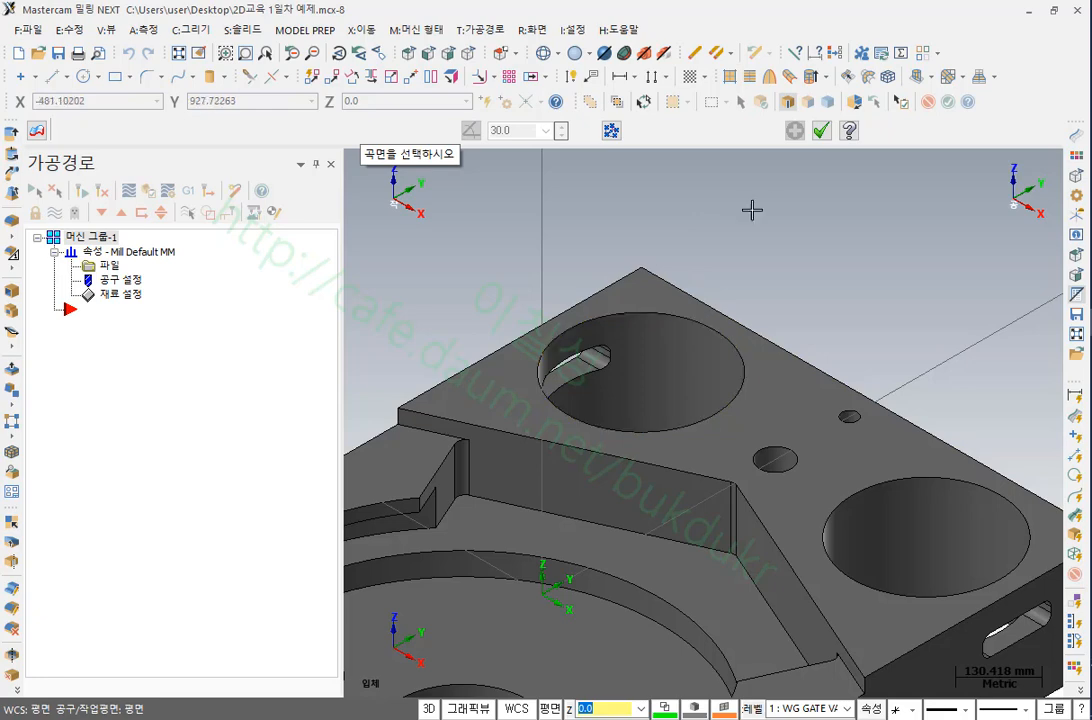
{"action": "left_click", "coordinate": [714, 336]}
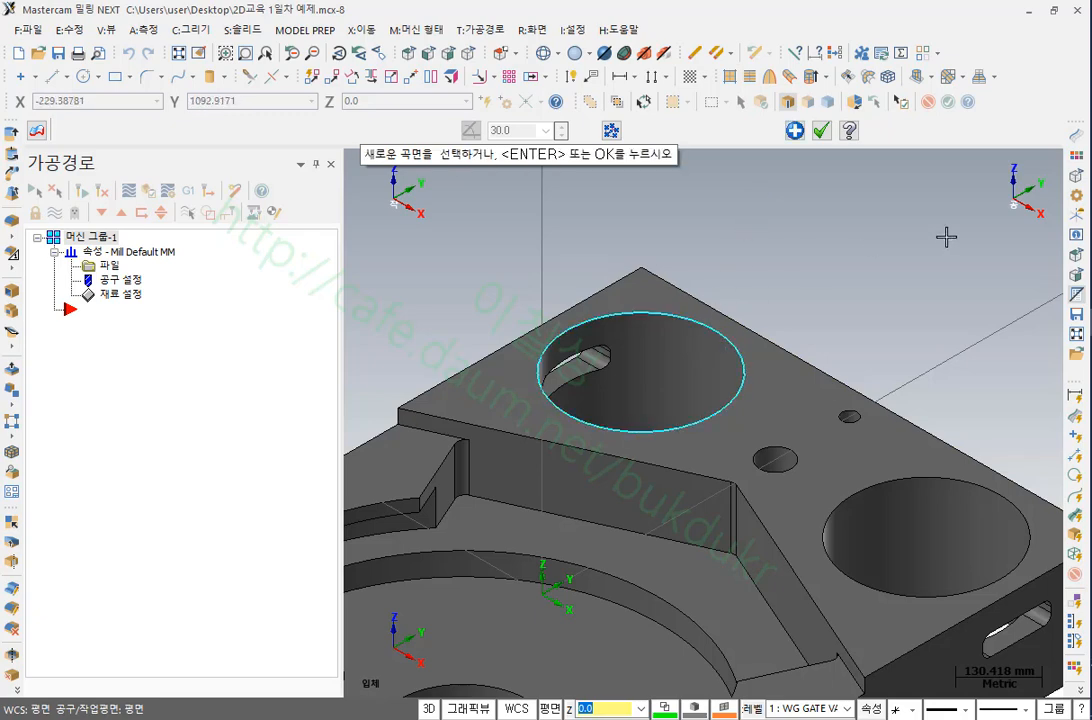
{"action": "left_click", "coordinate": [778, 456]}
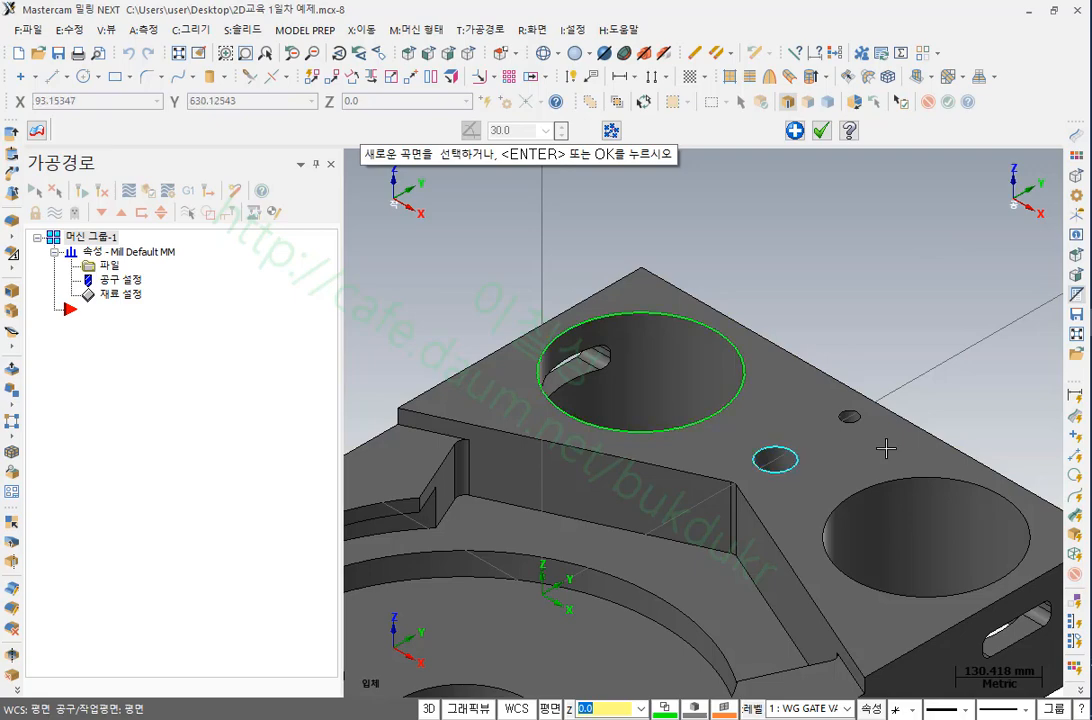
{"action": "left_click", "coordinate": [856, 419]}
{"action": "scroll", "coordinate": [817, 275], "scroll_direction": "down", "scroll_amount": 2}
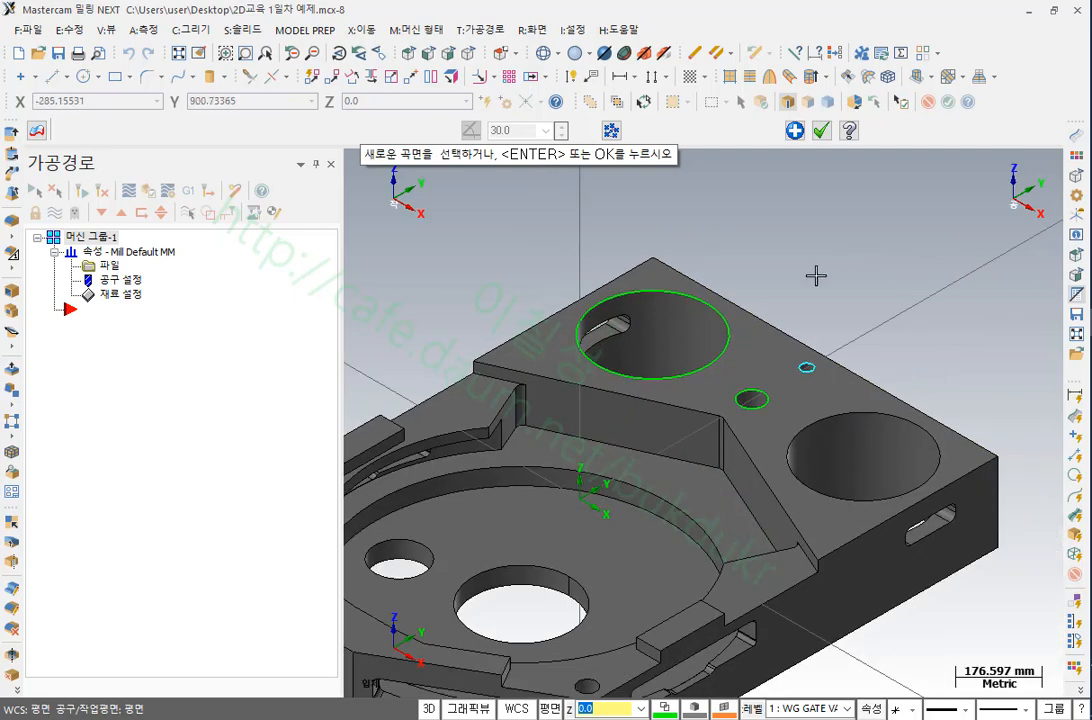
{"action": "scroll", "coordinate": [853, 420], "scroll_direction": "up", "scroll_amount": 3}
{"action": "left_click", "coordinate": [831, 393]}
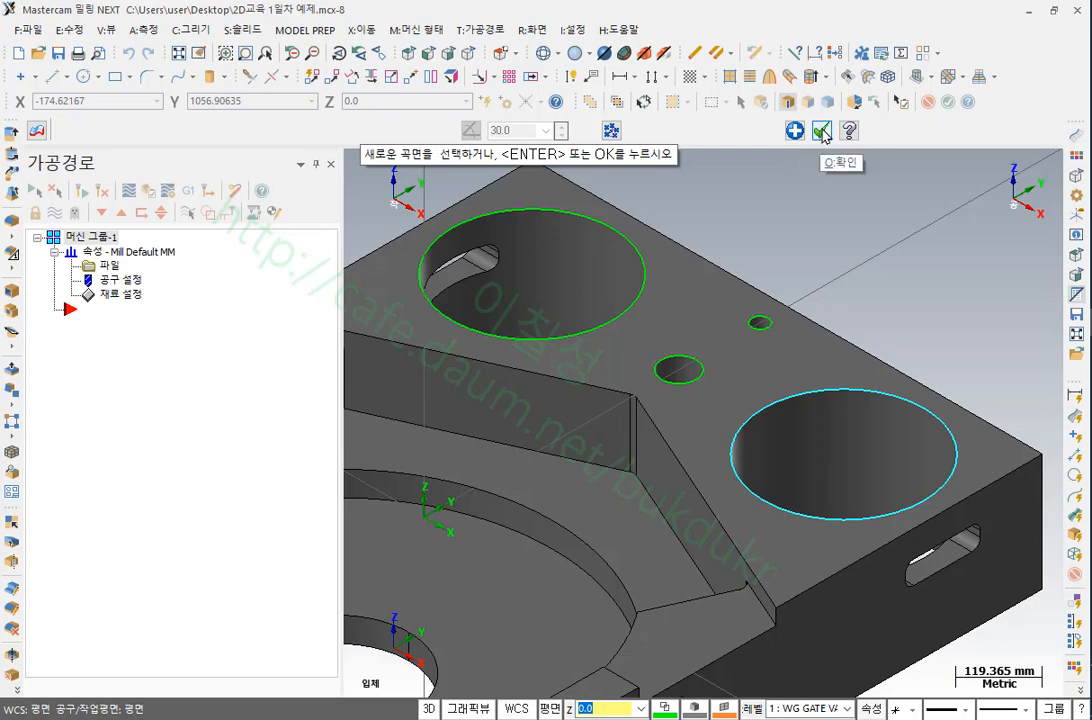
Add edge curves along the raised top face's long step edge and the two outer straight edges adjoining its far corner
{"action": "scroll", "coordinate": [965, 212], "scroll_direction": "down", "scroll_amount": 5}
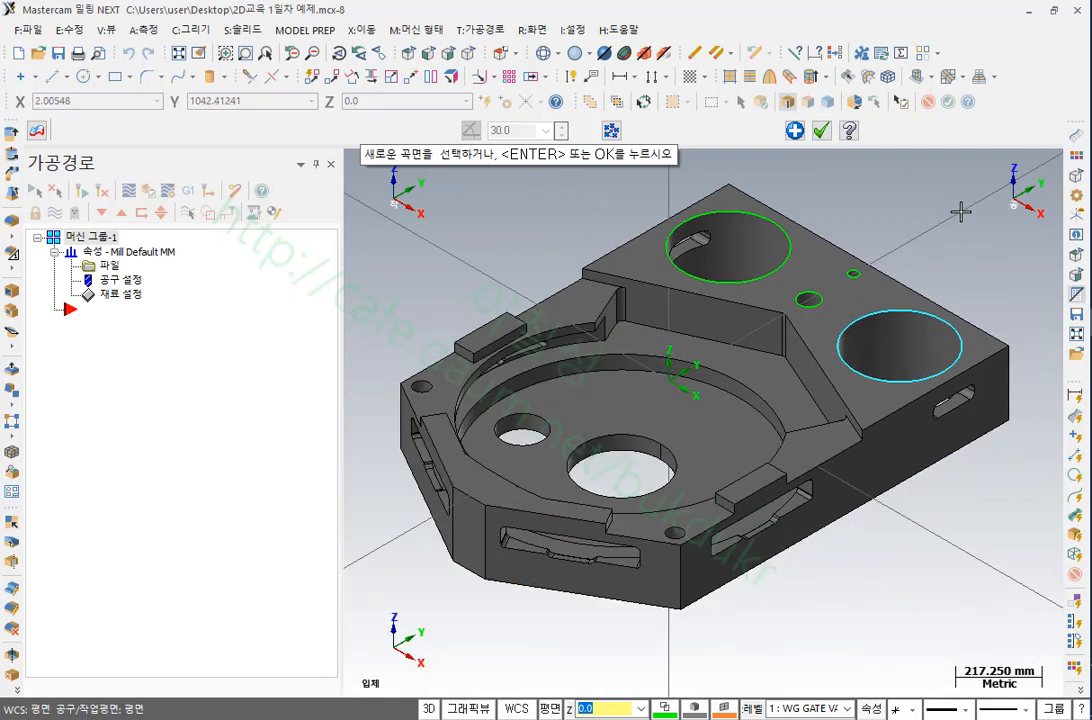
{"action": "left_click", "coordinate": [720, 300]}
{"action": "left_click", "coordinate": [645, 236]}
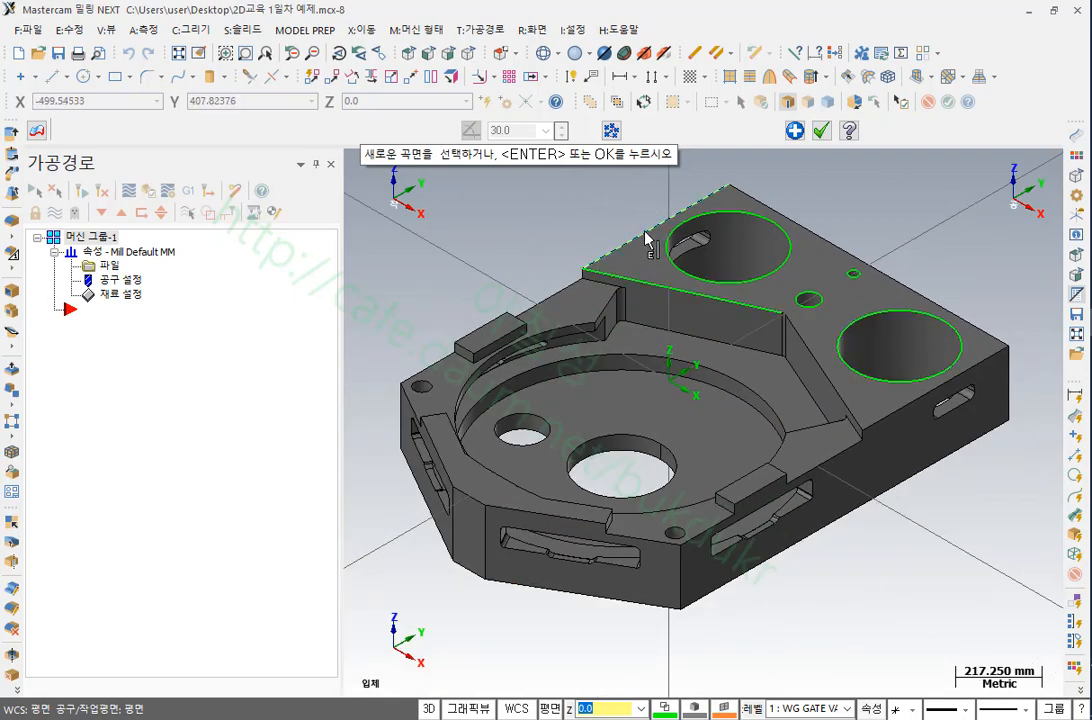
{"action": "left_click", "coordinate": [792, 220]}
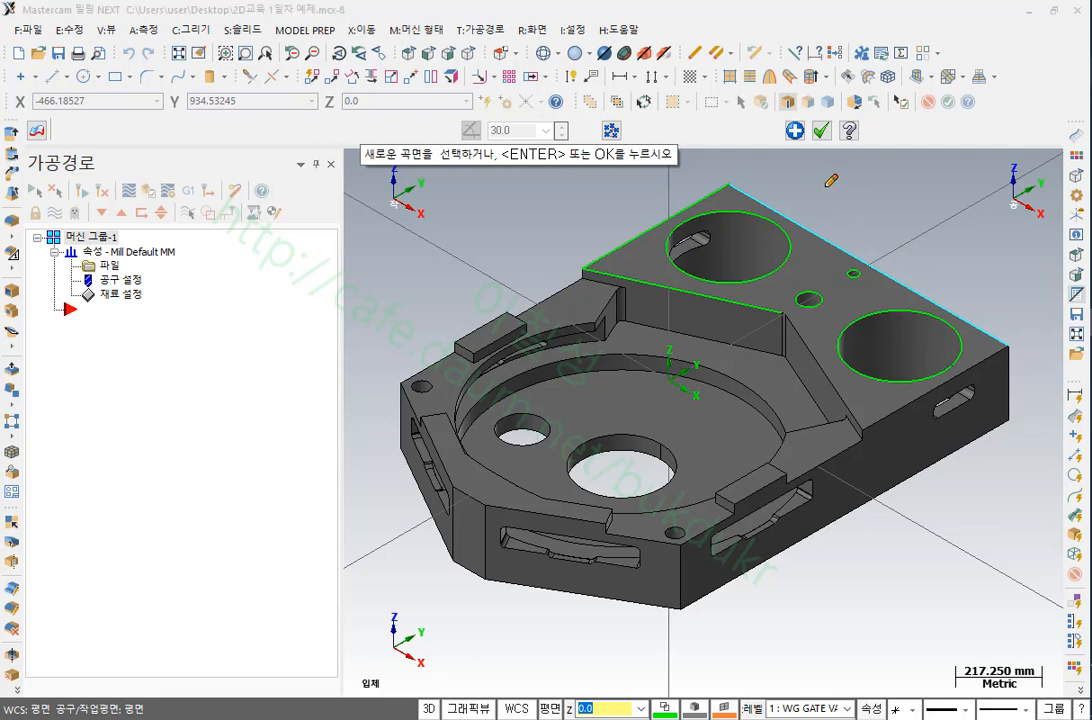
Examine the edge curve command's ribbon bar, particularly the apply and OK options
{"action": "mouse_move", "coordinate": [818, 163]}
{"action": "left_mouse_down"}
{"action": "mouse_move", "coordinate": [10, 125]}
{"action": "mouse_move", "coordinate": [740, 98]}
{"action": "mouse_move", "coordinate": [800, 160]}
{"action": "left_mouse_up"}
{"action": "left_click_drag", "start_coordinate": [776, 228], "coordinate": [787, 149]}
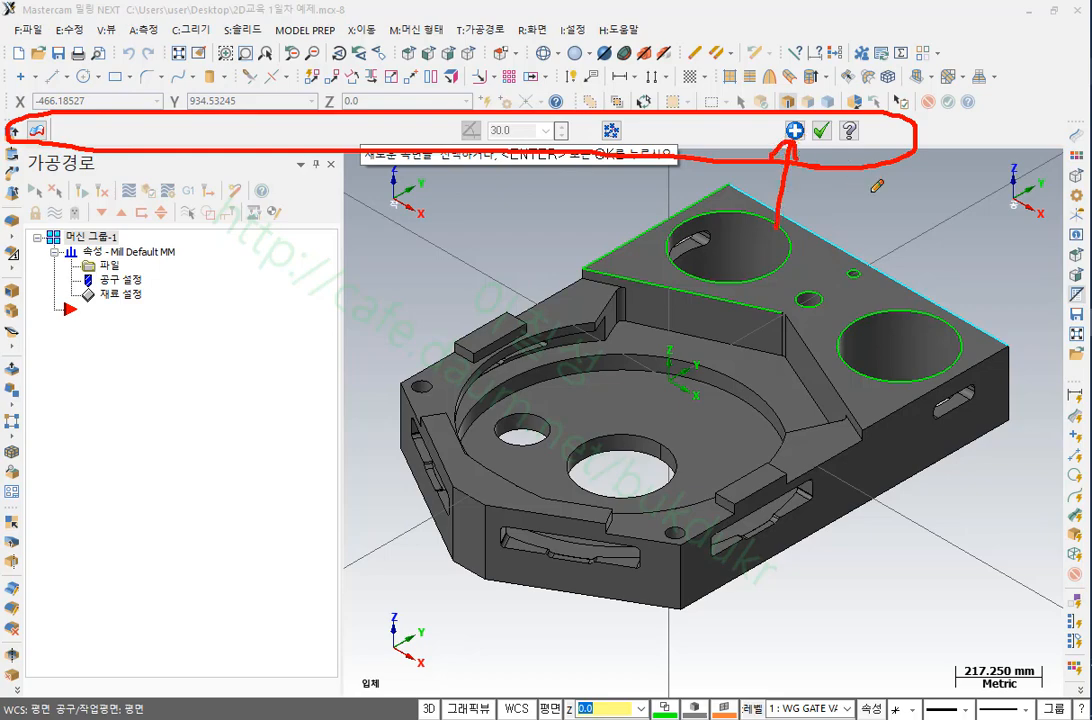
{"action": "mouse_move", "coordinate": [858, 216]}
{"action": "left_mouse_down"}
{"action": "mouse_move", "coordinate": [832, 158]}
{"action": "mouse_move", "coordinate": [842, 168]}
{"action": "left_mouse_up"}
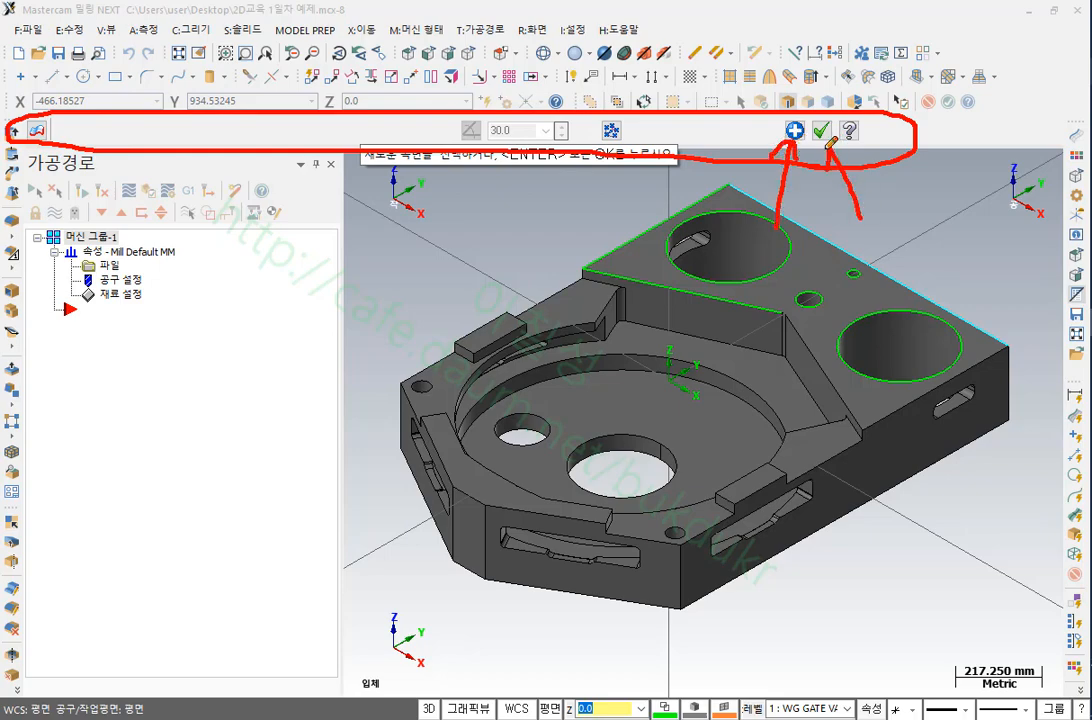
{"action": "right_click", "coordinate": [866, 181]}
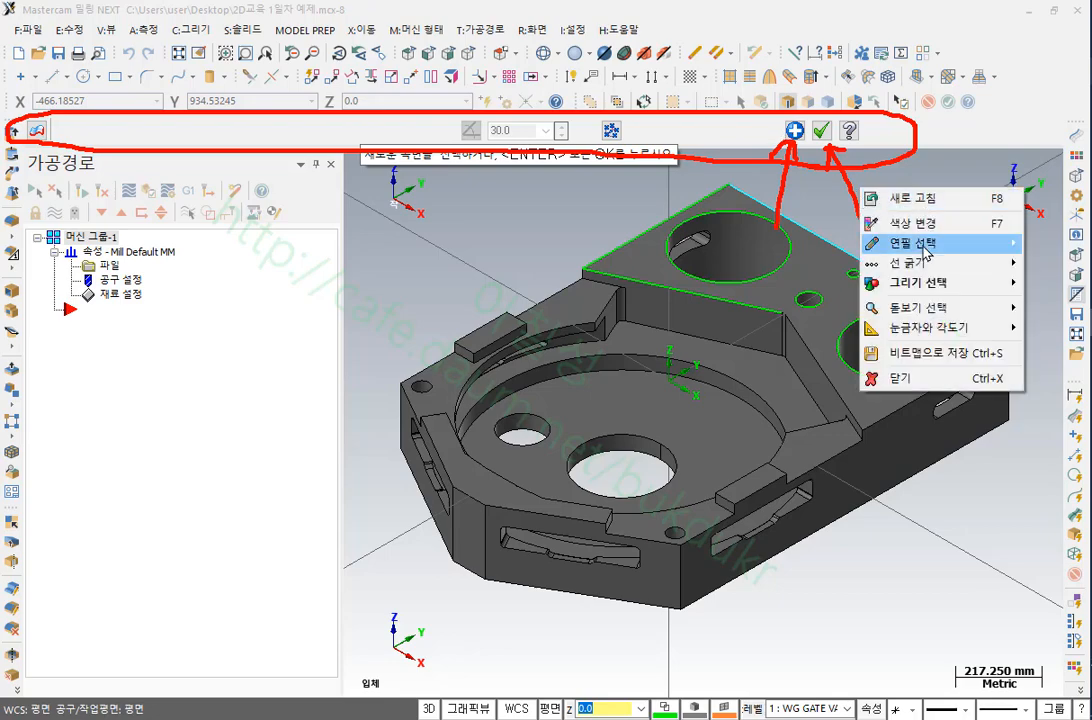
{"action": "left_click", "coordinate": [885, 378]}
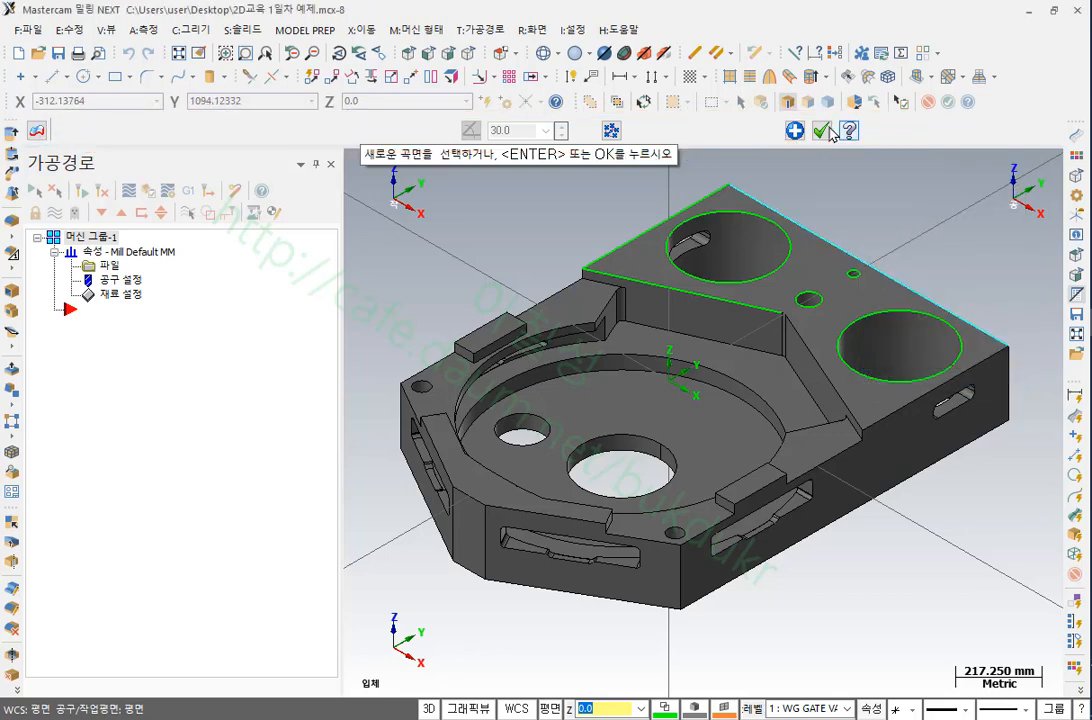
Add edge curves along the raised top face's slanted step edge and its remaining straight outer edge
{"action": "scroll", "coordinate": [899, 222], "scroll_direction": "up", "scroll_amount": 2}
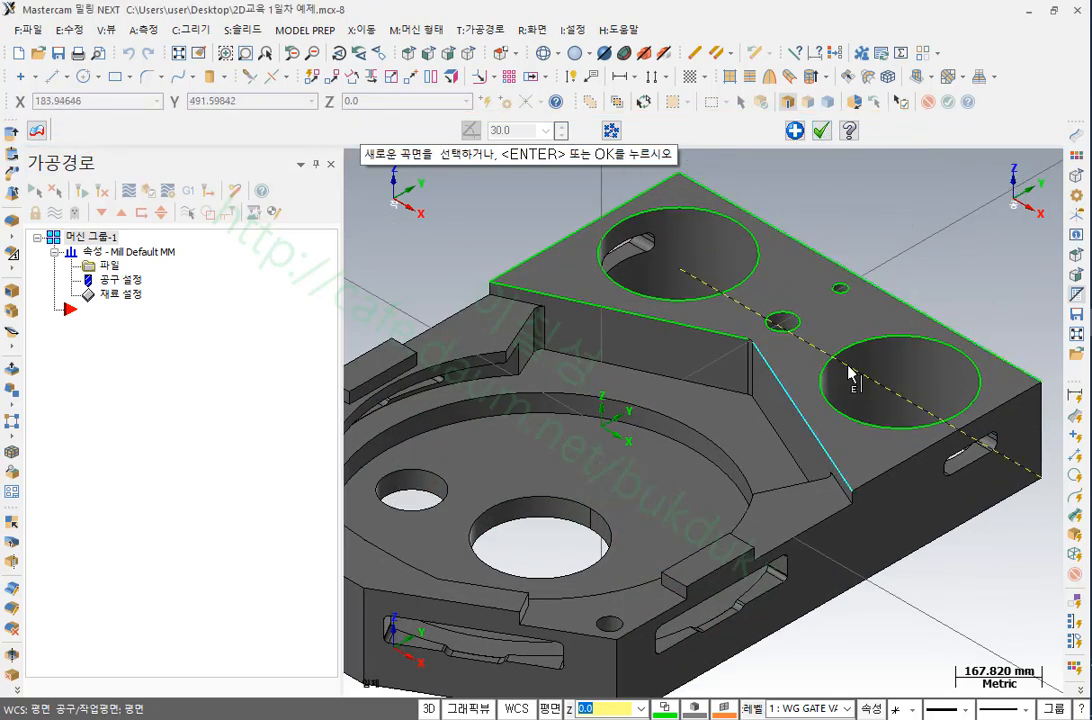
{"action": "scroll", "coordinate": [823, 314], "scroll_direction": "down", "scroll_amount": 1}
{"action": "scroll", "coordinate": [897, 232], "scroll_direction": "down", "scroll_amount": 2}
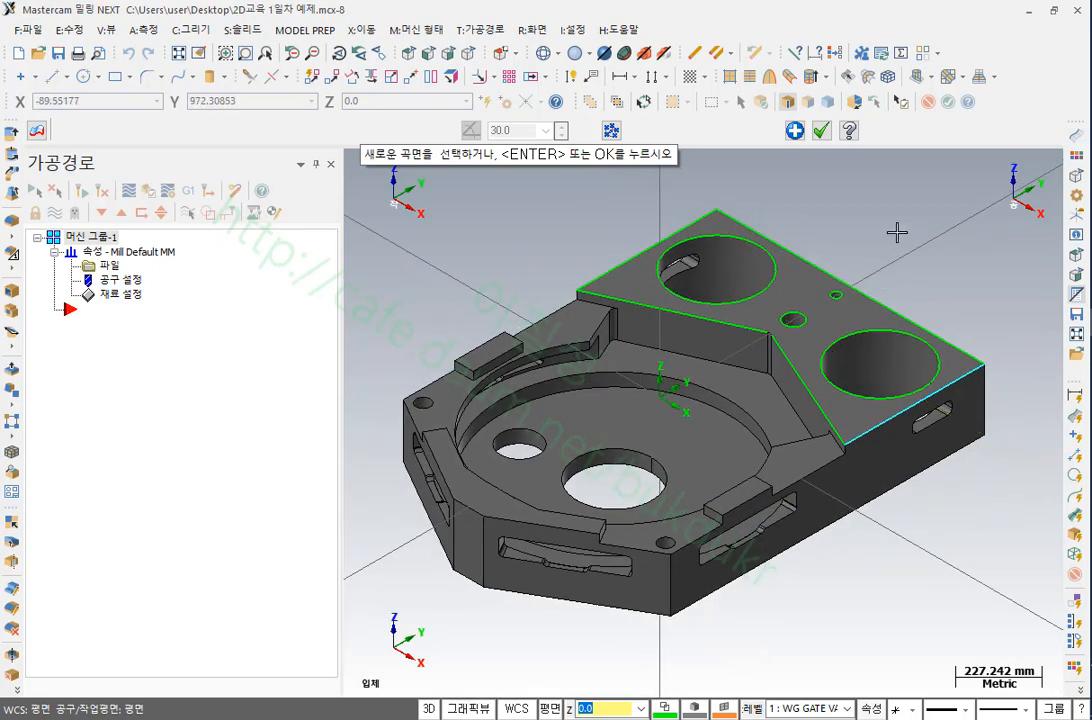
Add an edge curve along the small rounded corner between the raised top face's two step edges and finish the command
{"action": "scroll", "coordinate": [831, 229], "scroll_direction": "up", "scroll_amount": 3}
{"action": "scroll", "coordinate": [755, 341], "scroll_direction": "up", "scroll_amount": 5}
{"action": "scroll", "coordinate": [755, 341], "scroll_direction": "up", "scroll_amount": 15}
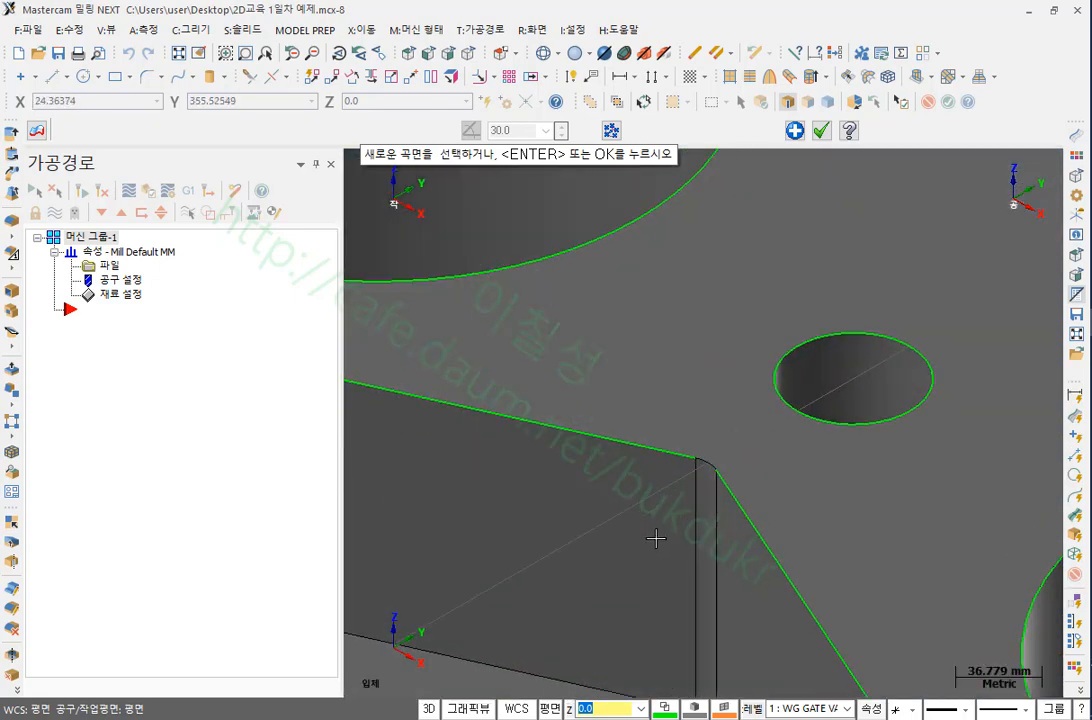
{"action": "scroll", "coordinate": [723, 441], "scroll_direction": "up", "scroll_amount": 2}
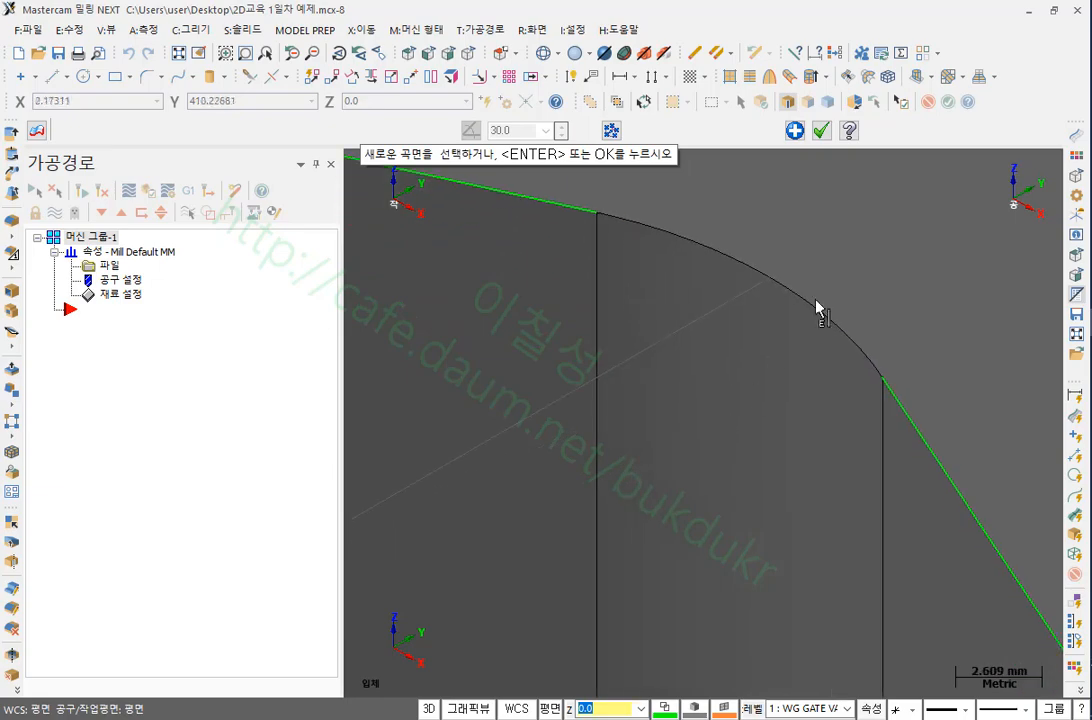
{"action": "scroll", "coordinate": [726, 461], "scroll_direction": "down", "scroll_amount": 10}
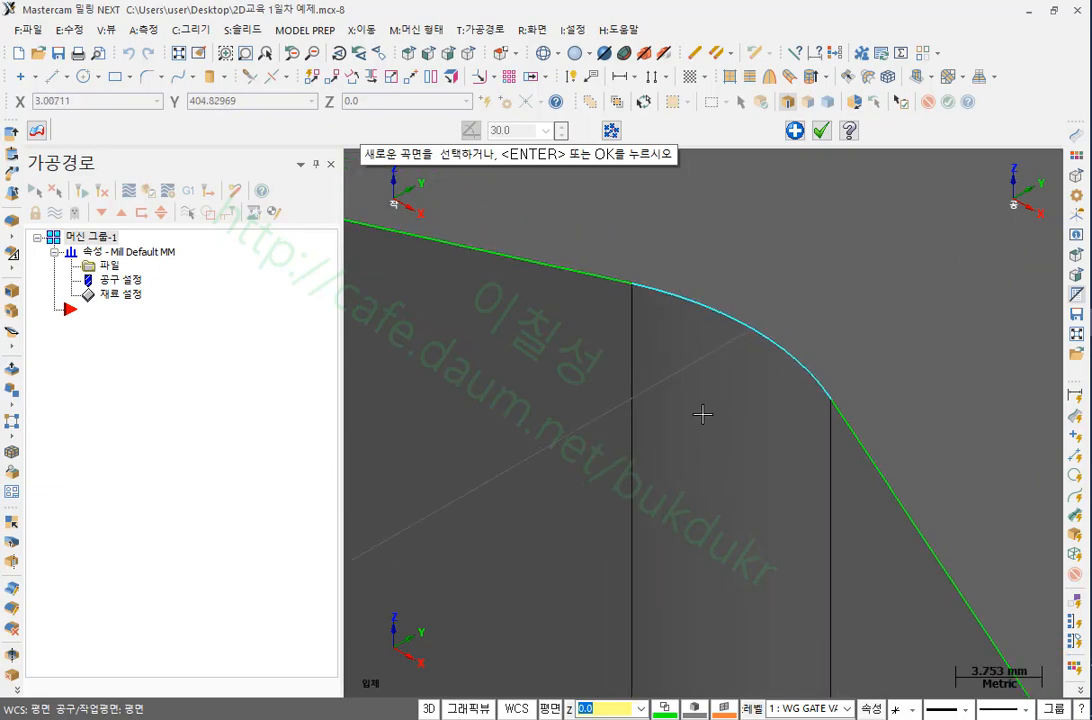
{"action": "scroll", "coordinate": [675, 440], "scroll_direction": "down", "scroll_amount": 8}
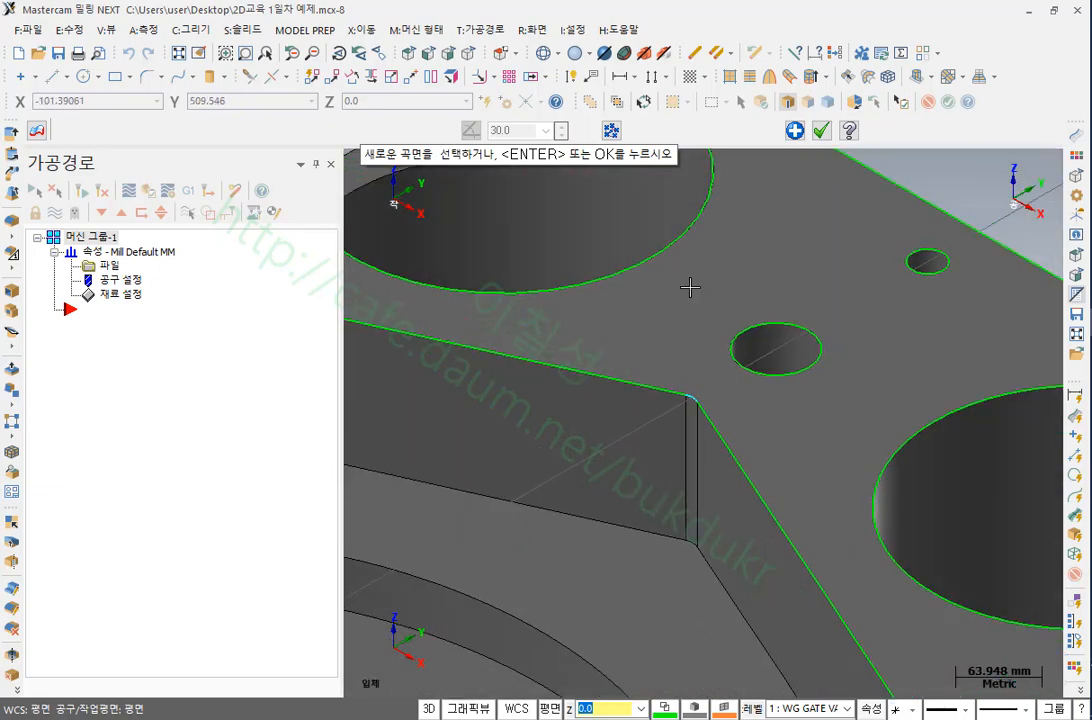
{"action": "key", "text": "Escape"}
{"action": "scroll", "coordinate": [792, 227], "scroll_direction": "down", "scroll_amount": 4}
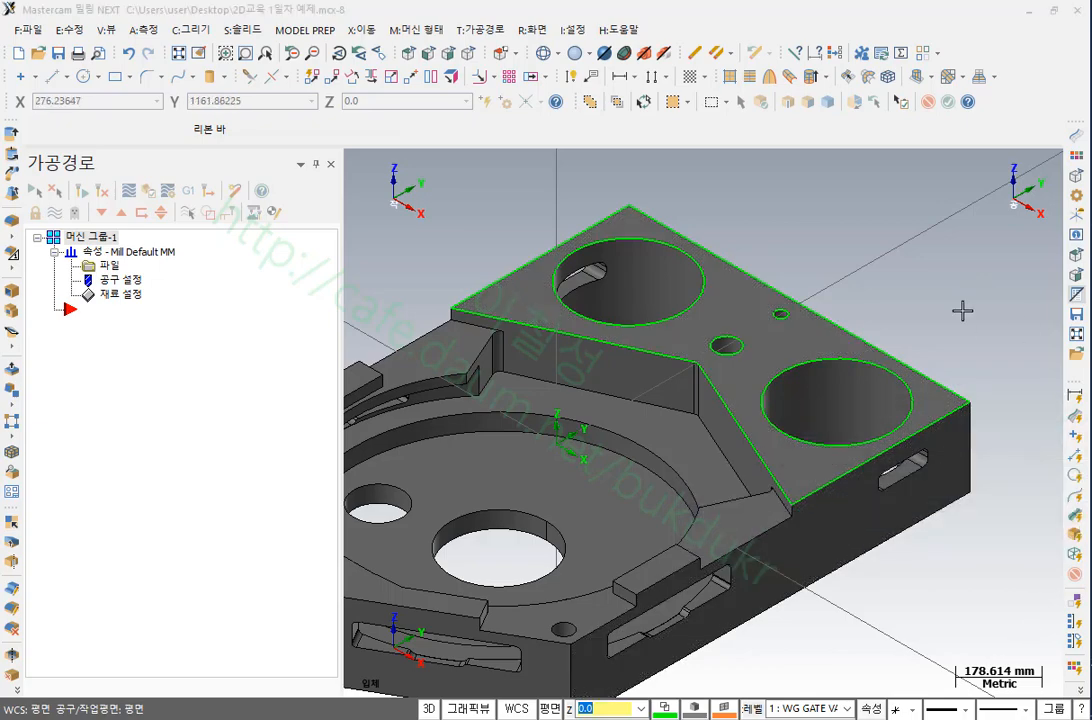
Close the 가공경로 (Toolpaths) manager to widen the graphics area
{"action": "scroll", "coordinate": [858, 214], "scroll_direction": "down", "scroll_amount": 2}
{"action": "scroll", "coordinate": [865, 200], "scroll_direction": "up", "scroll_amount": 3}
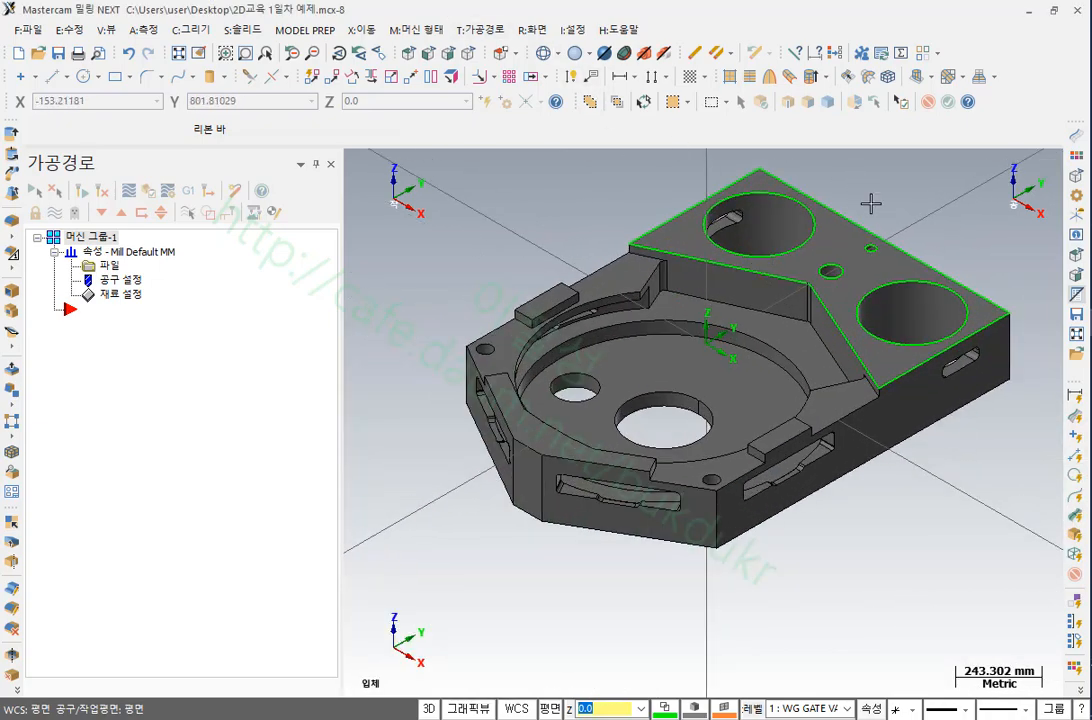
{"action": "scroll", "coordinate": [834, 282], "scroll_direction": "down", "scroll_amount": 2}
{"action": "scroll", "coordinate": [639, 171], "scroll_direction": "up", "scroll_amount": 1}
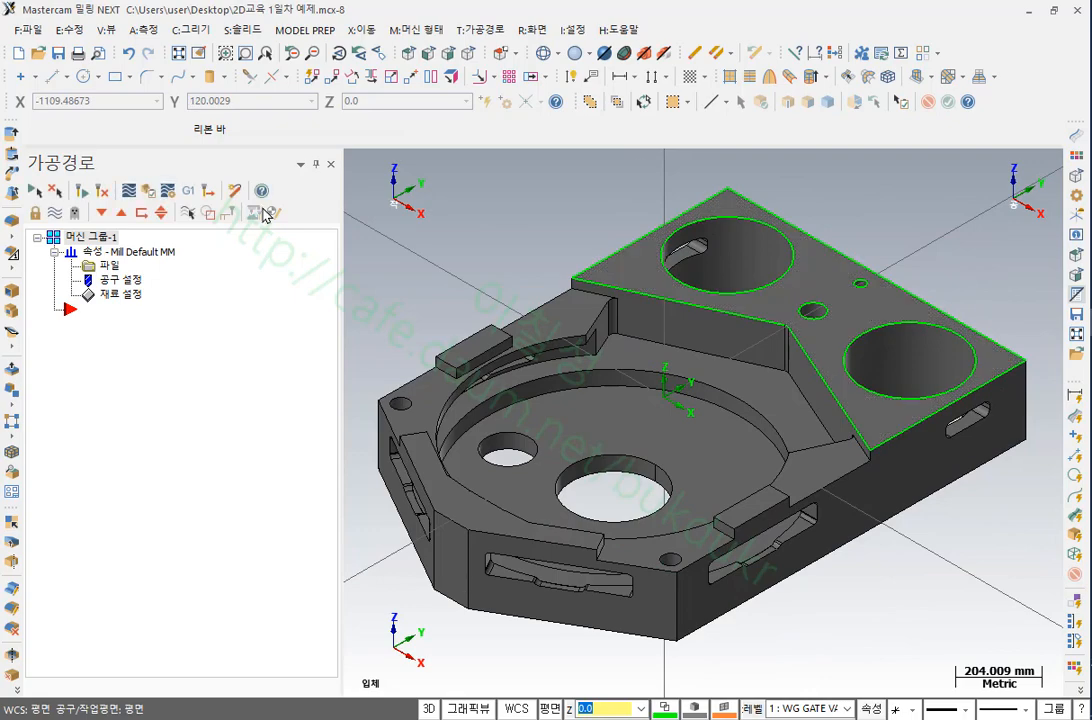
{"action": "left_click", "coordinate": [333, 166]}
{"action": "scroll", "coordinate": [420, 280], "scroll_direction": "up", "scroll_amount": 2}
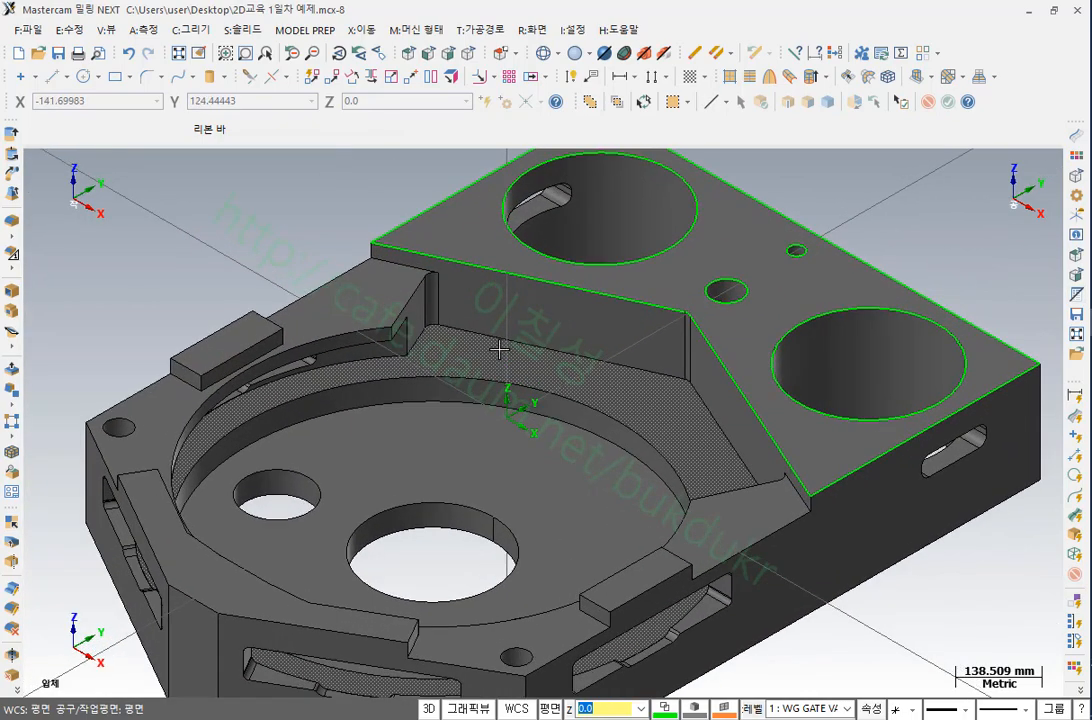
{"action": "scroll", "coordinate": [540, 282], "scroll_direction": "down", "scroll_amount": 2}
Check how many entities of each type exist with 화면 요소갯수 (screen entity count) and dismiss the report
{"action": "left_click", "coordinate": [532, 29]}
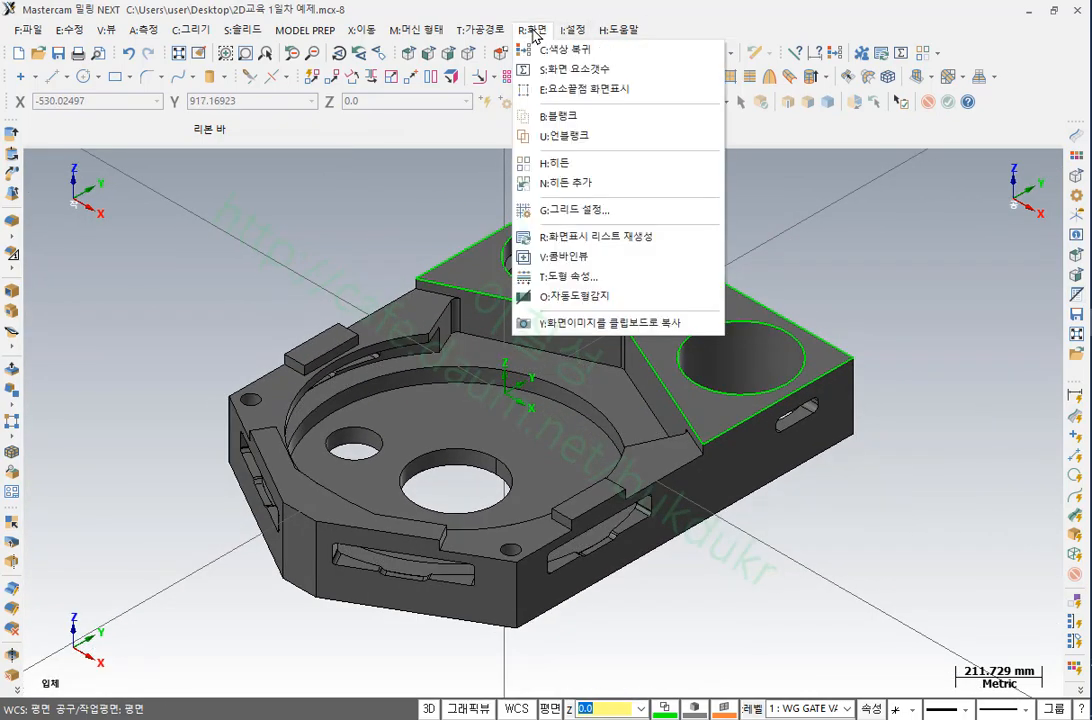
{"action": "left_click", "coordinate": [566, 70]}
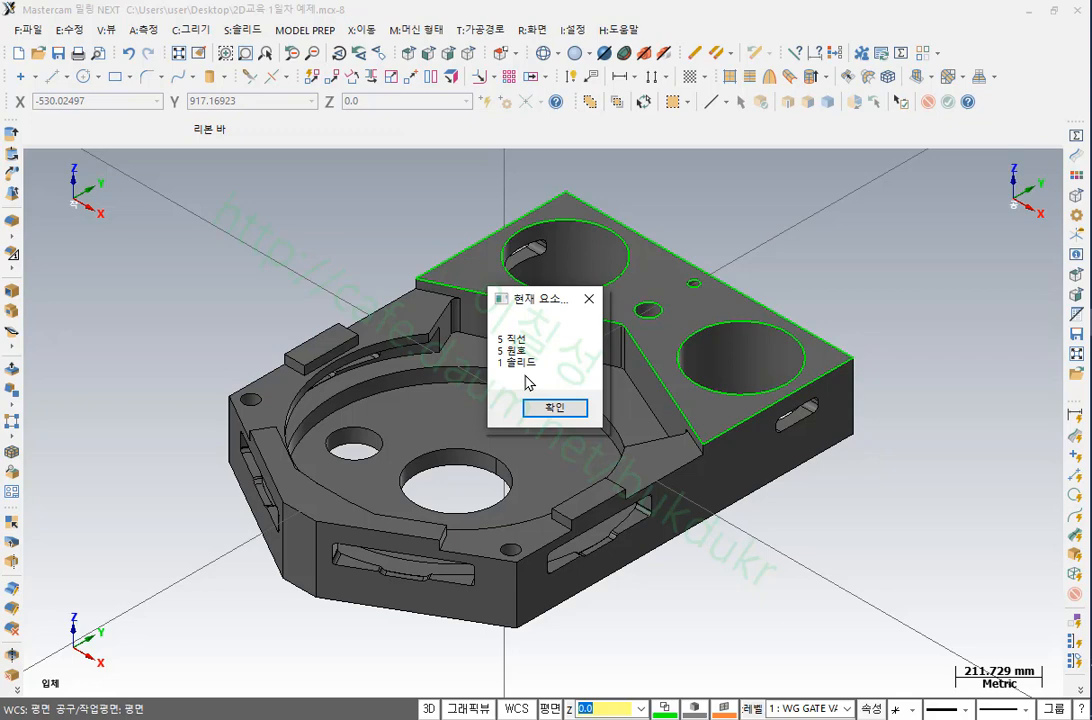
{"action": "left_click", "coordinate": [556, 408]}
{"action": "scroll", "coordinate": [880, 236], "scroll_direction": "down", "scroll_amount": 2}
{"action": "scroll", "coordinate": [878, 232], "scroll_direction": "up", "scroll_amount": 1}
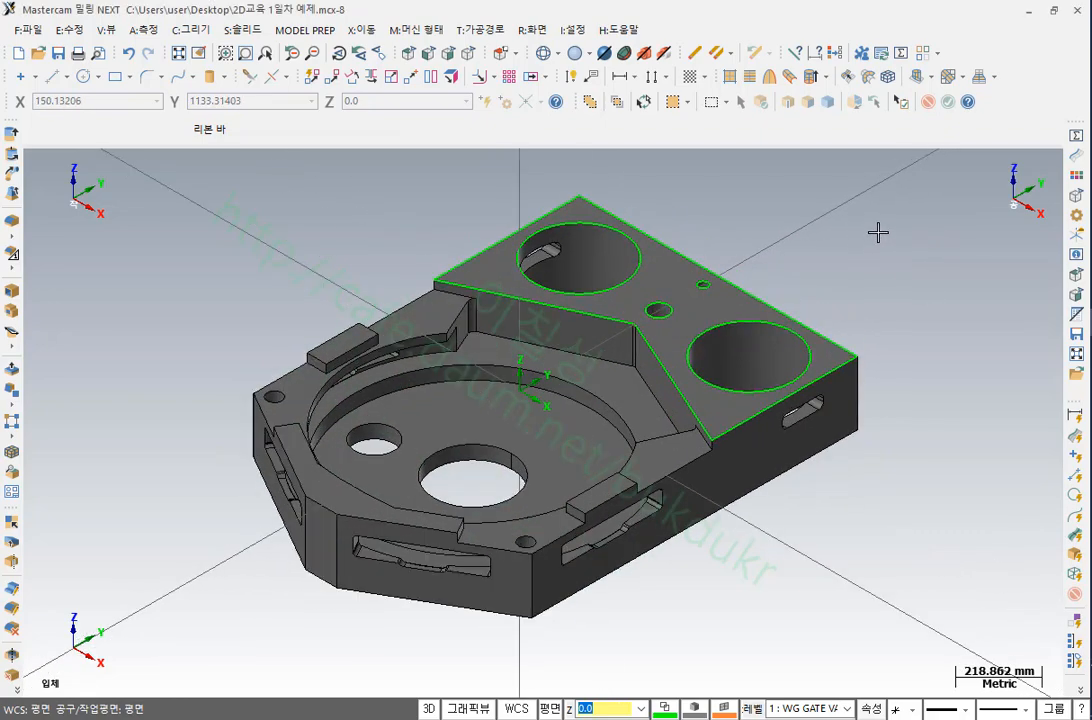
{"action": "left_click", "coordinate": [609, 375]}
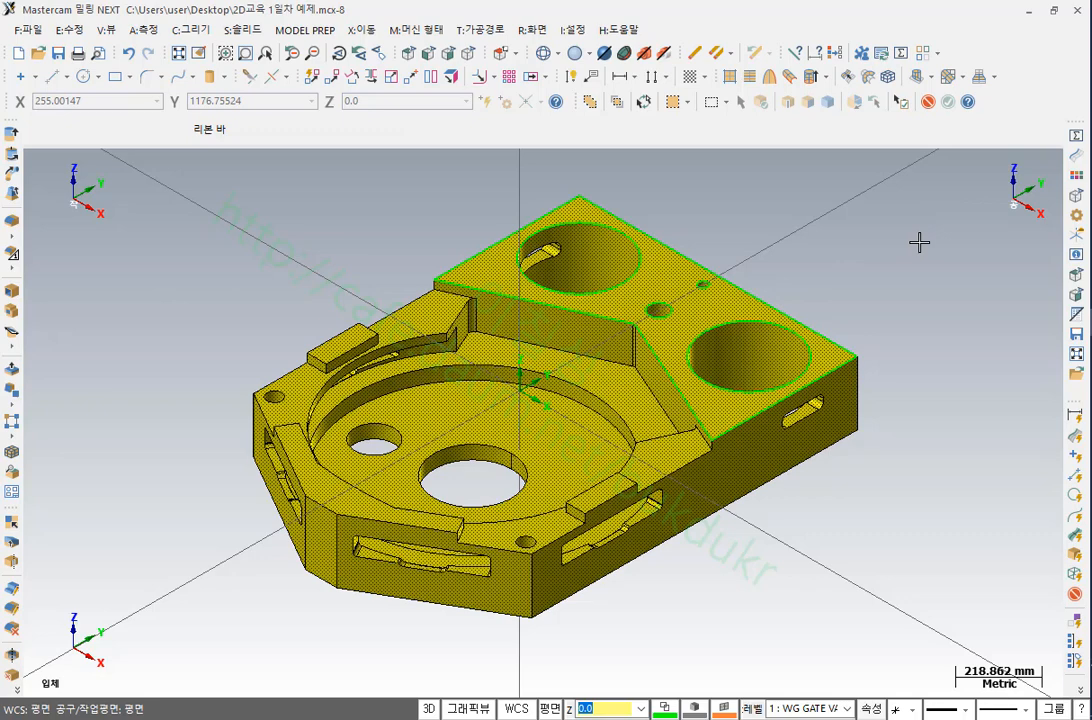
{"action": "left_click", "coordinate": [609, 381]}
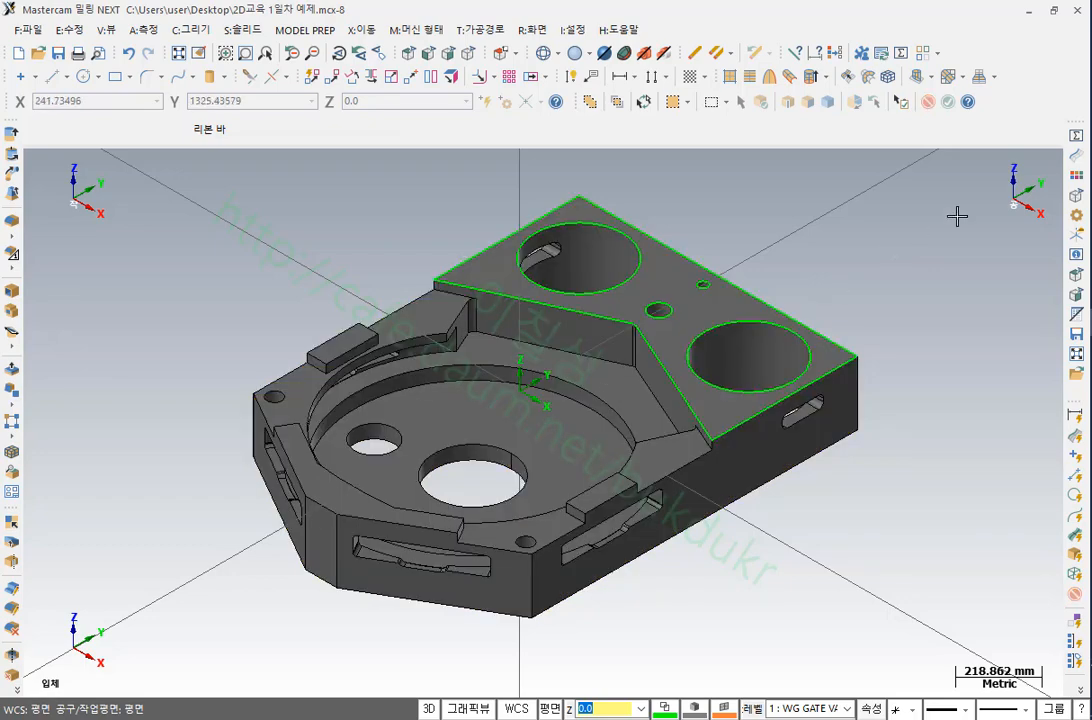
{"action": "key", "text": "ctrl+a"}
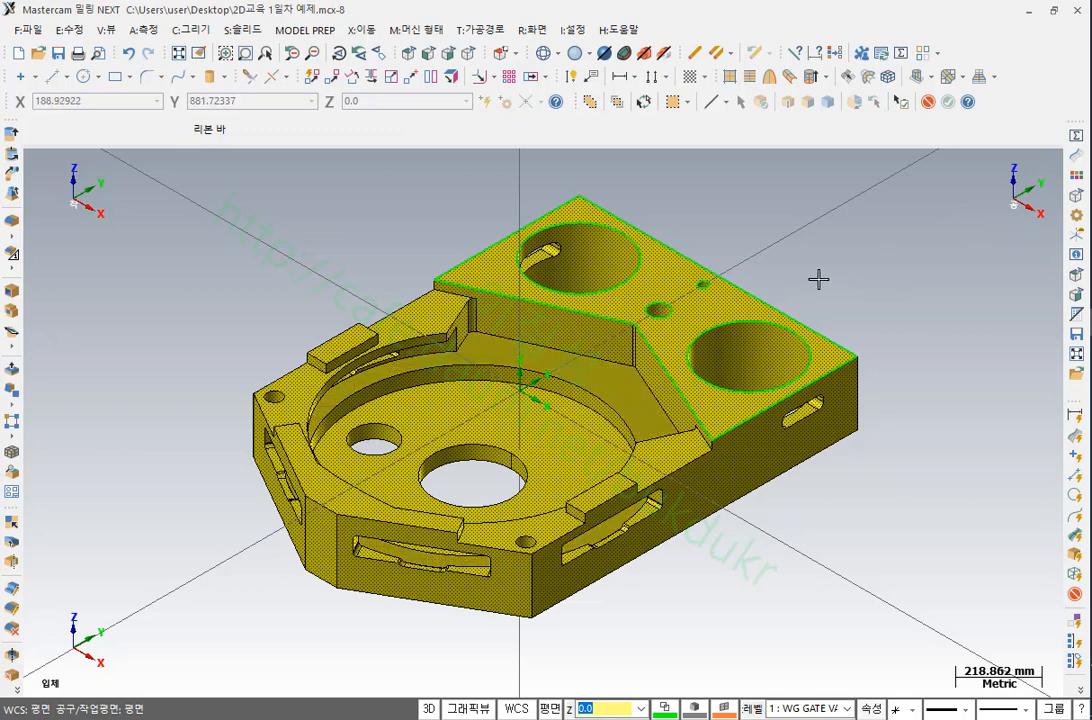
{"action": "key", "text": "Escape"}
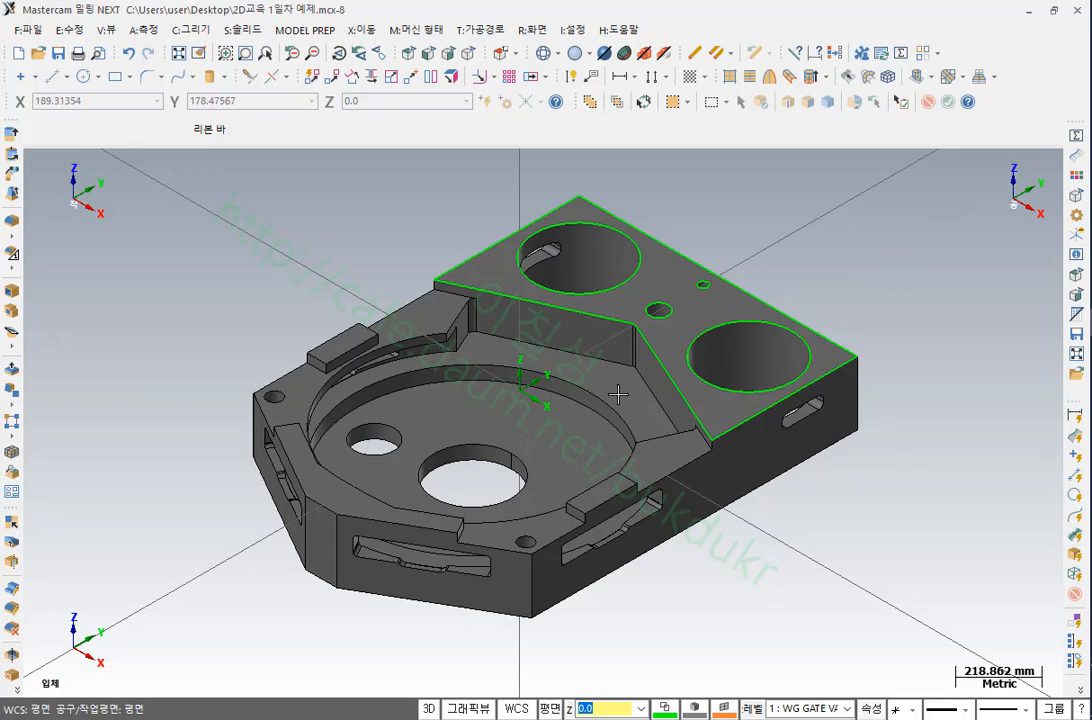
Select the solid, invert the selection to the green edge curves, and isolate them with 히든 (Hide)
{"action": "left_click", "coordinate": [508, 334]}
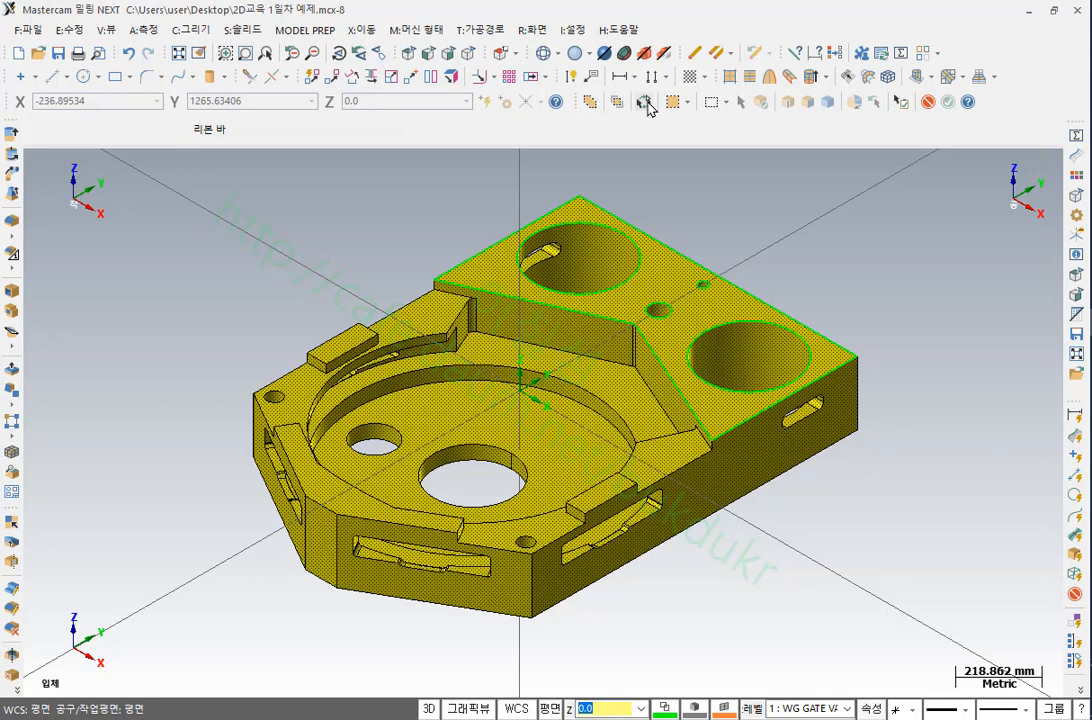
{"action": "left_click", "coordinate": [646, 102]}
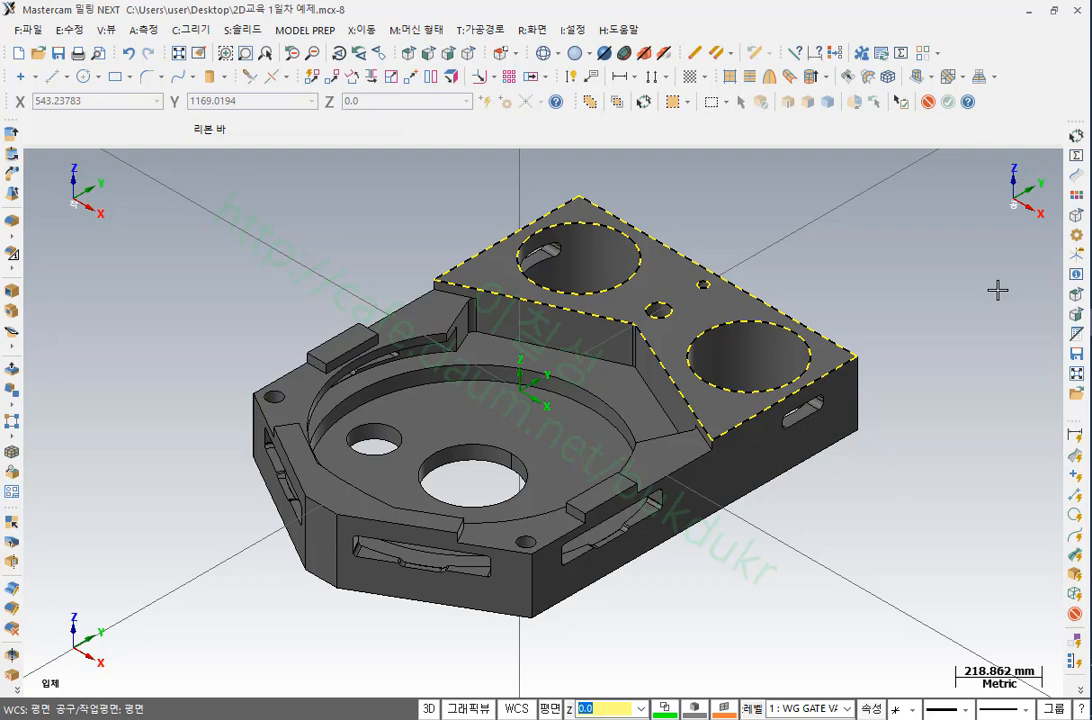
{"action": "left_click", "coordinate": [533, 29]}
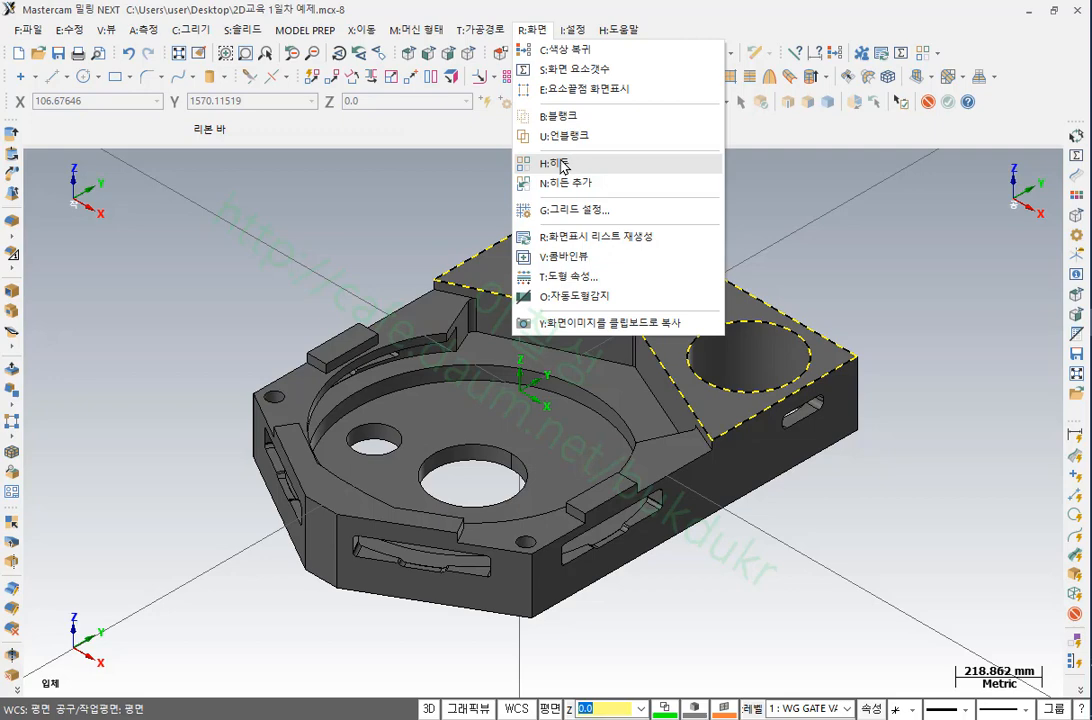
{"action": "left_click", "coordinate": [563, 163]}
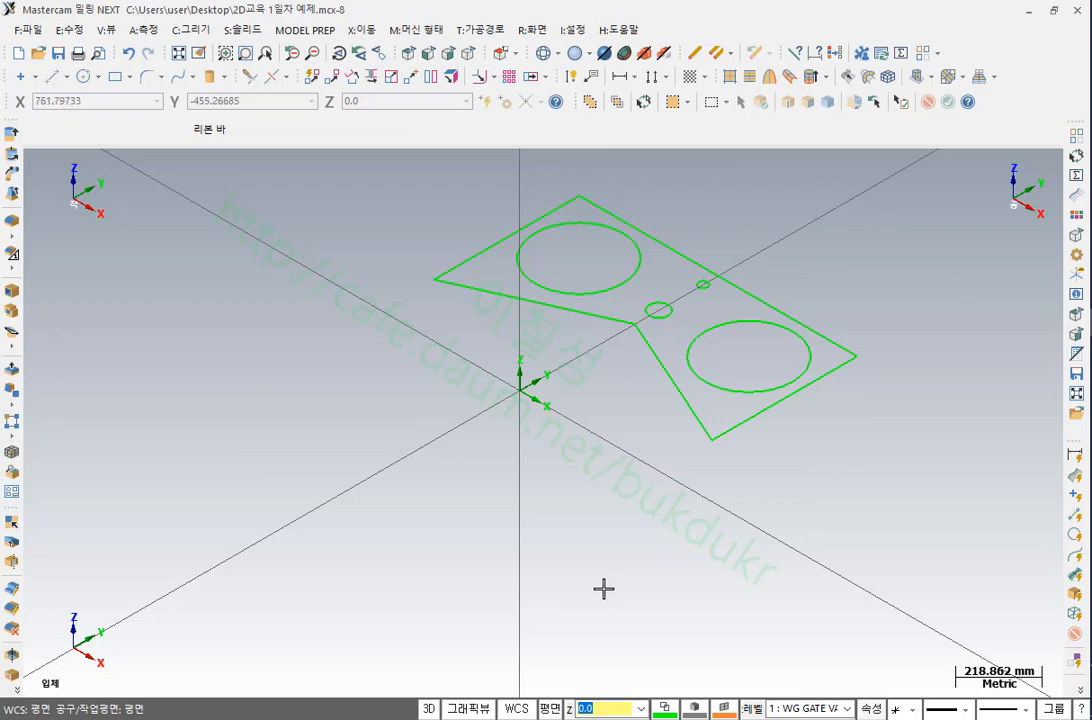
{"action": "scroll", "coordinate": [739, 336], "scroll_direction": "down", "scroll_amount": 1}
{"action": "scroll", "coordinate": [770, 338], "scroll_direction": "up", "scroll_amount": 2}
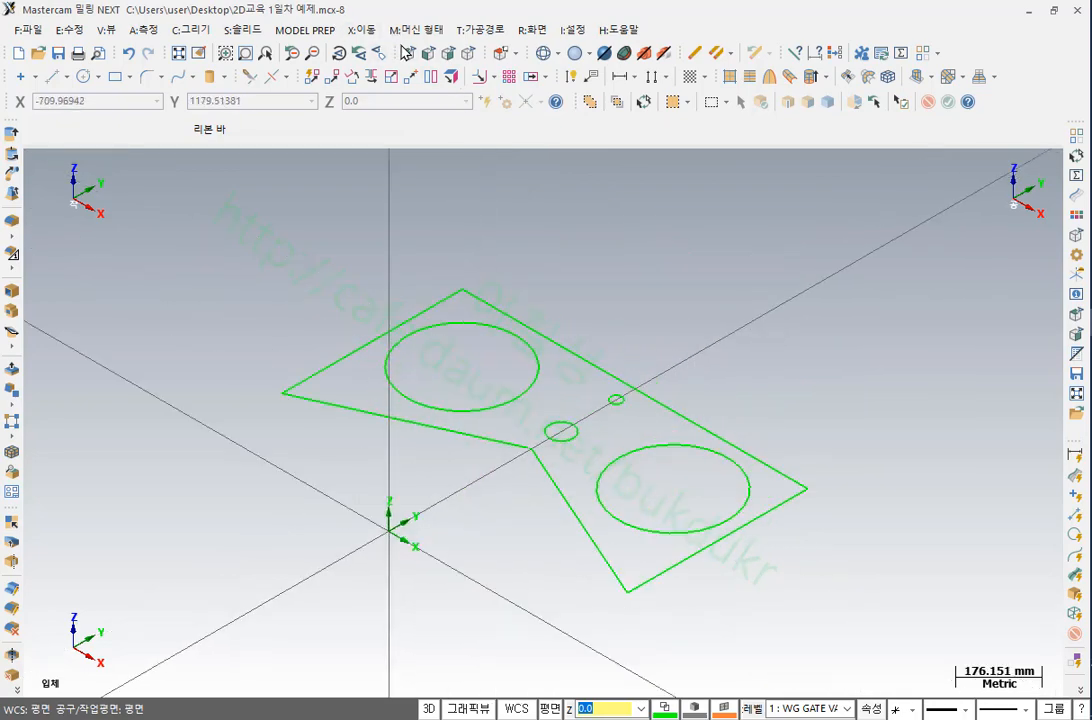
Switch to the top view to examine the isolated edge curves
{"action": "left_click", "coordinate": [343, 52]}
{"action": "scroll", "coordinate": [546, 398], "scroll_direction": "down", "scroll_amount": 1}
{"action": "scroll", "coordinate": [535, 235], "scroll_direction": "up", "scroll_amount": 2}
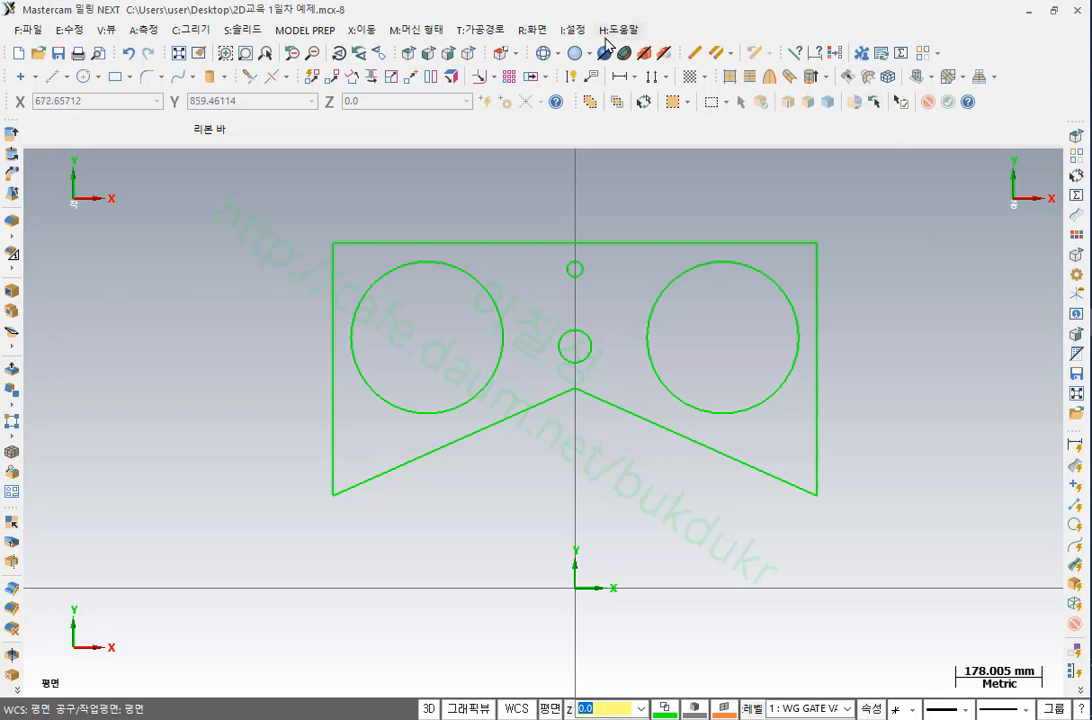
Bring the hidden solid back with 히든 (Hide) and return to the isometric view
{"action": "left_click", "coordinate": [531, 30]}
{"action": "left_click", "coordinate": [545, 162]}
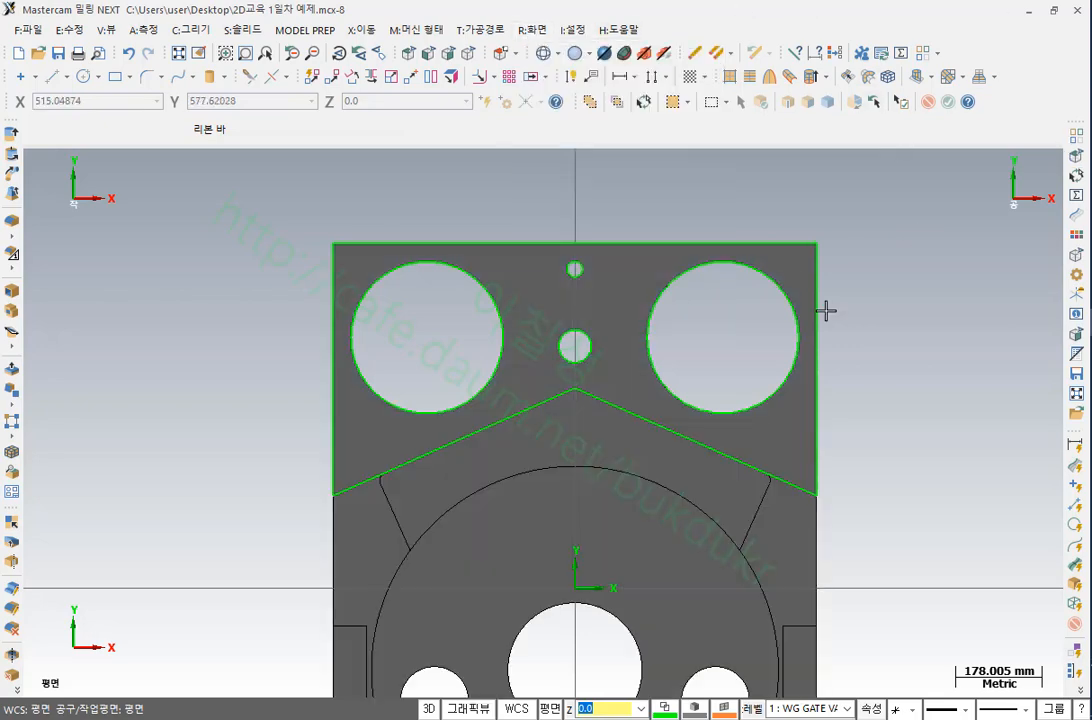
{"action": "scroll", "coordinate": [478, 207], "scroll_direction": "down", "scroll_amount": 1}
{"action": "left_click", "coordinate": [472, 56]}
{"action": "scroll", "coordinate": [560, 580], "scroll_direction": "down", "scroll_amount": 2}
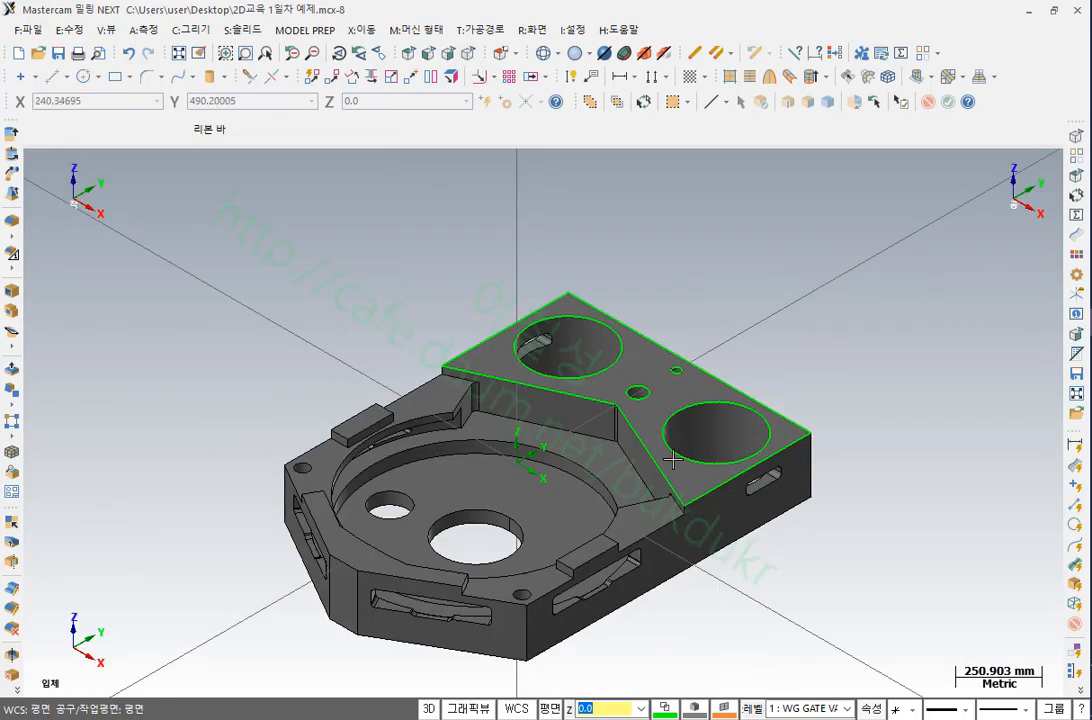
Examine the green curve around the rim of the large bore on the raised top face's −X side
{"action": "scroll", "coordinate": [570, 600], "scroll_direction": "up", "scroll_amount": 4}
{"action": "scroll", "coordinate": [577, 586], "scroll_direction": "down", "scroll_amount": 1}
{"action": "scroll", "coordinate": [594, 563], "scroll_direction": "down", "scroll_amount": 1}
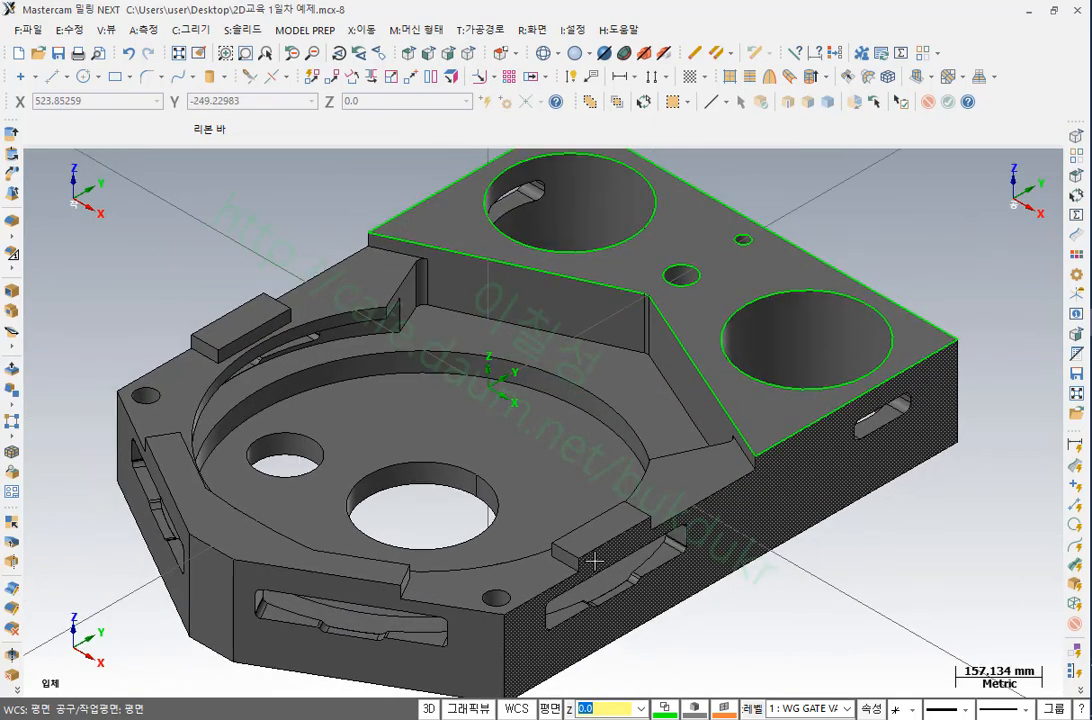
{"action": "middle_click_drag", "start_coordinate": [791, 150], "coordinate": [793, 221]}
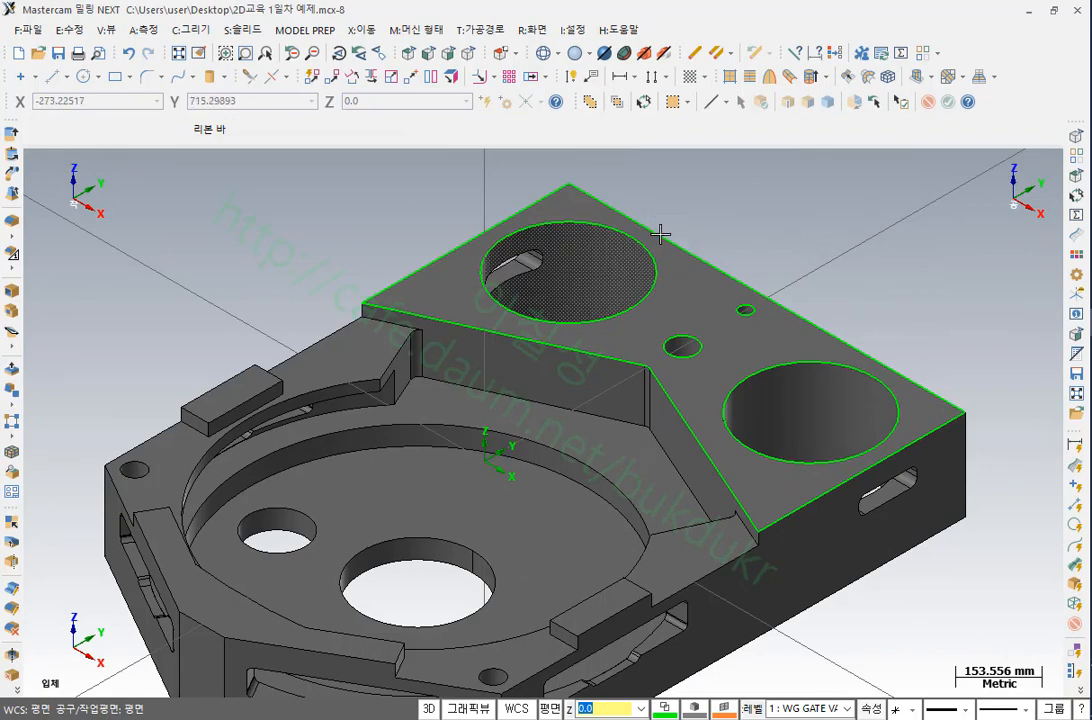
{"action": "scroll", "coordinate": [570, 218], "scroll_direction": "up", "scroll_amount": 4}
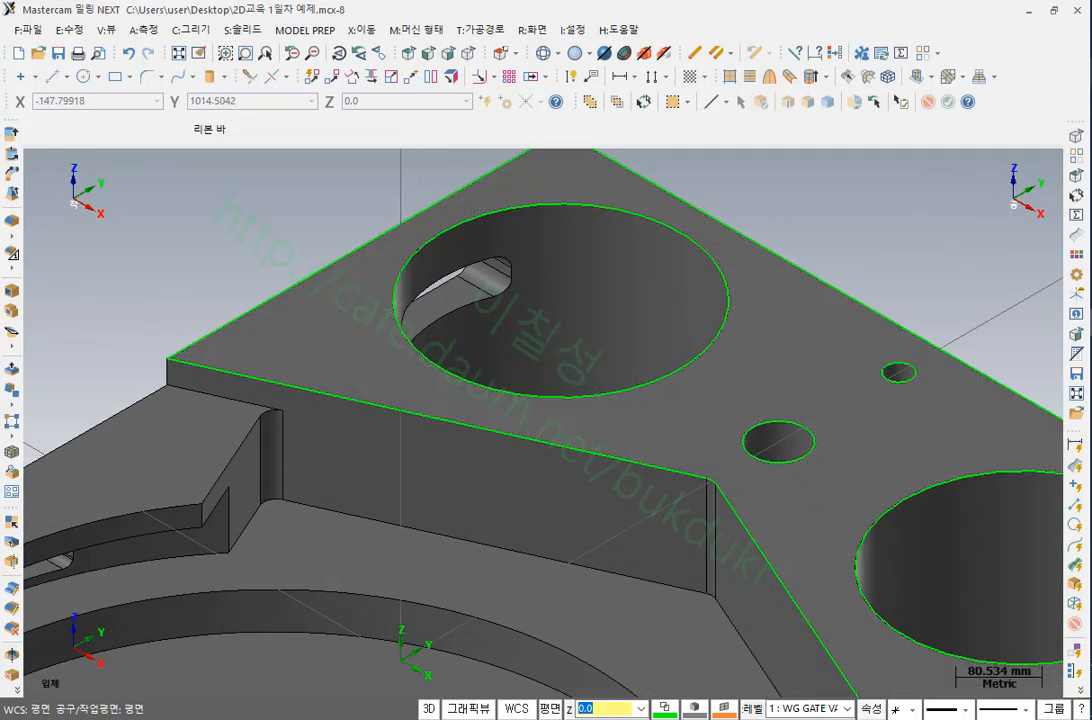
{"action": "mouse_move", "coordinate": [608, 405]}
{"action": "left_mouse_down"}
{"action": "mouse_move", "coordinate": [385, 345]}
{"action": "mouse_move", "coordinate": [634, 217]}
{"action": "mouse_move", "coordinate": [612, 402]}
{"action": "left_mouse_up"}
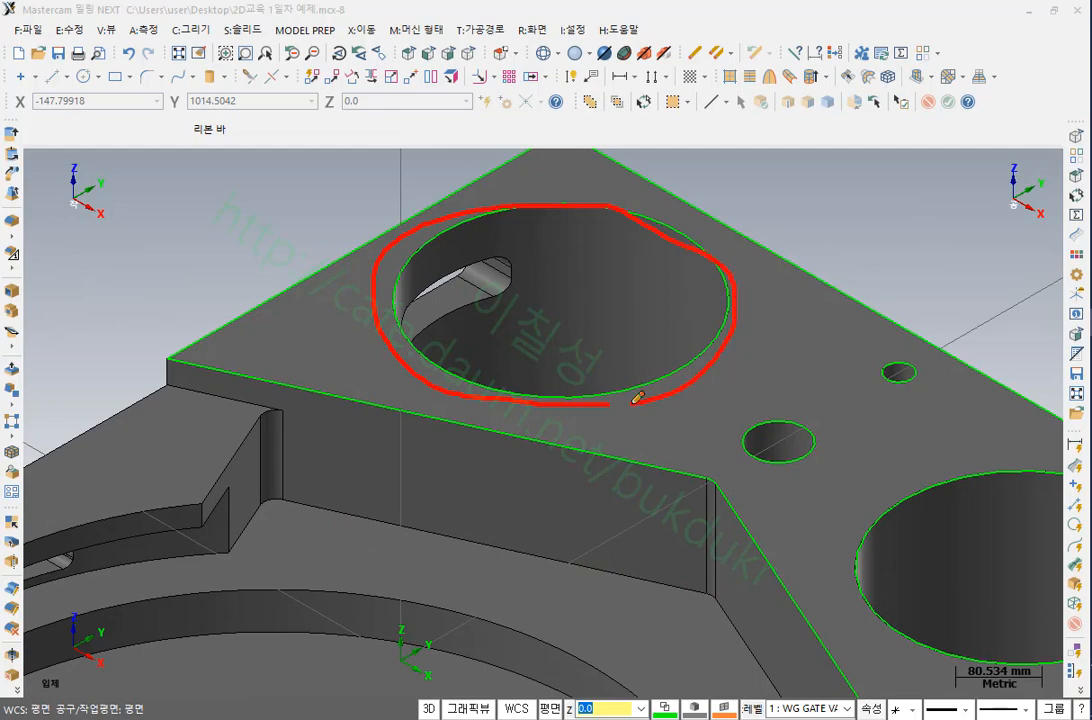
{"action": "right_click", "coordinate": [926, 242]}
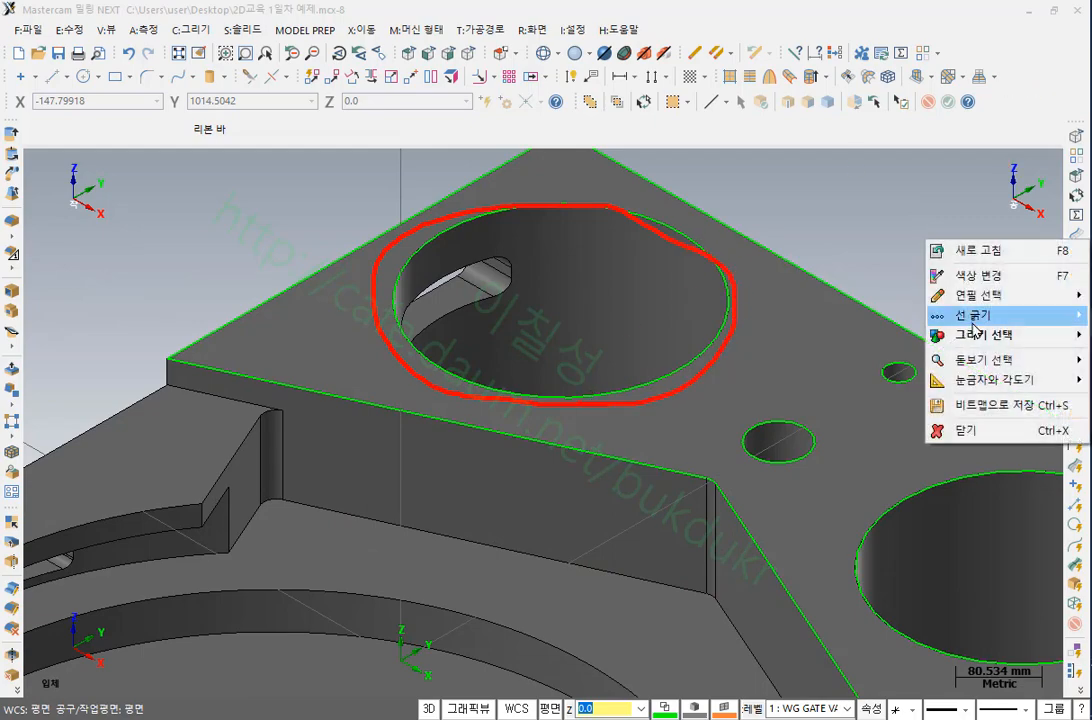
{"action": "left_click", "coordinate": [968, 431]}
{"action": "scroll", "coordinate": [755, 335], "scroll_direction": "up", "scroll_amount": 3}
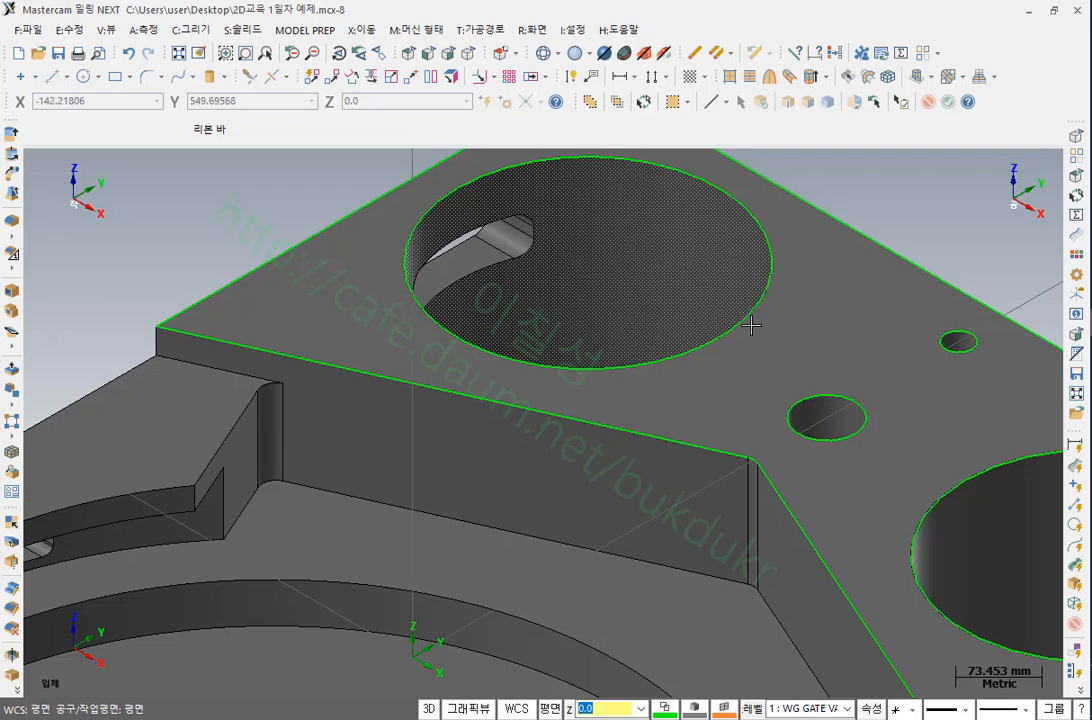
{"action": "scroll", "coordinate": [750, 308], "scroll_direction": "down", "scroll_amount": 5}
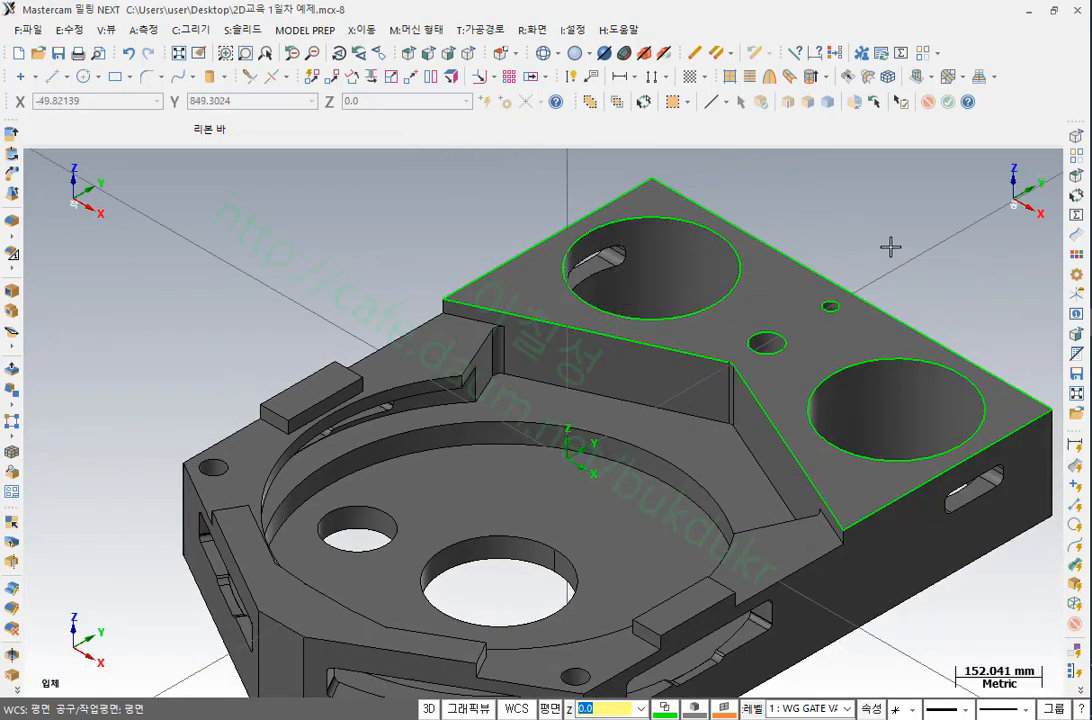
Switch the display to wireframe and select the circular rim curve of the large bore on the −X side
{"action": "scroll", "coordinate": [463, 178], "scroll_direction": "down", "scroll_amount": 2}
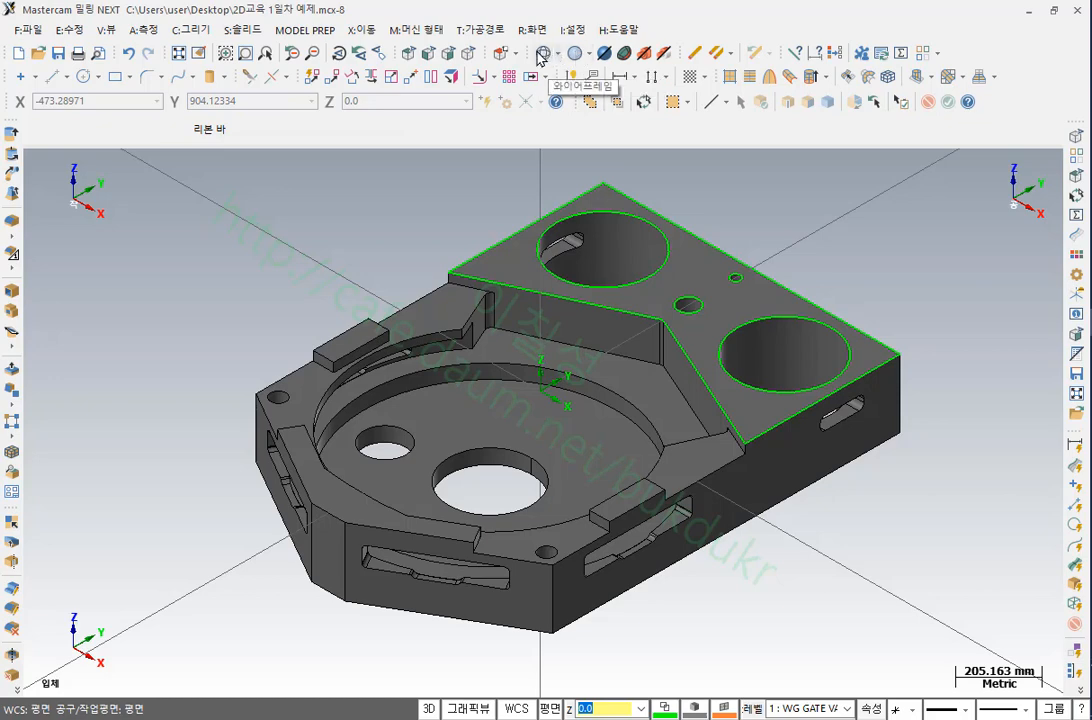
{"action": "left_click", "coordinate": [541, 53]}
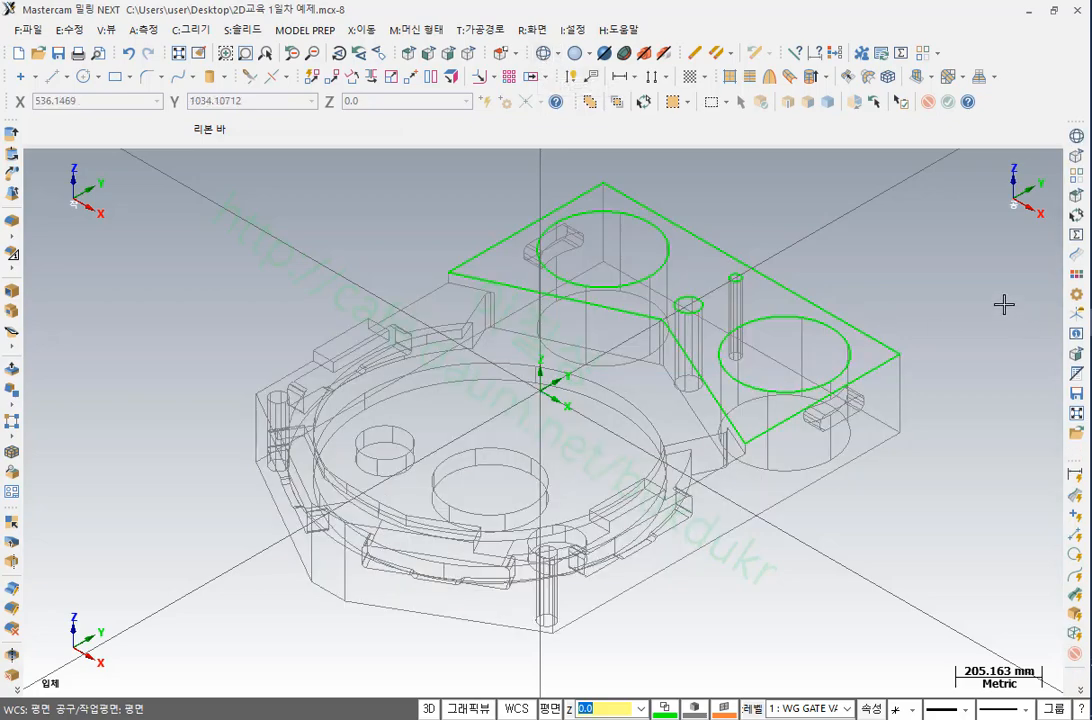
{"action": "scroll", "coordinate": [702, 240], "scroll_direction": "up", "scroll_amount": 1}
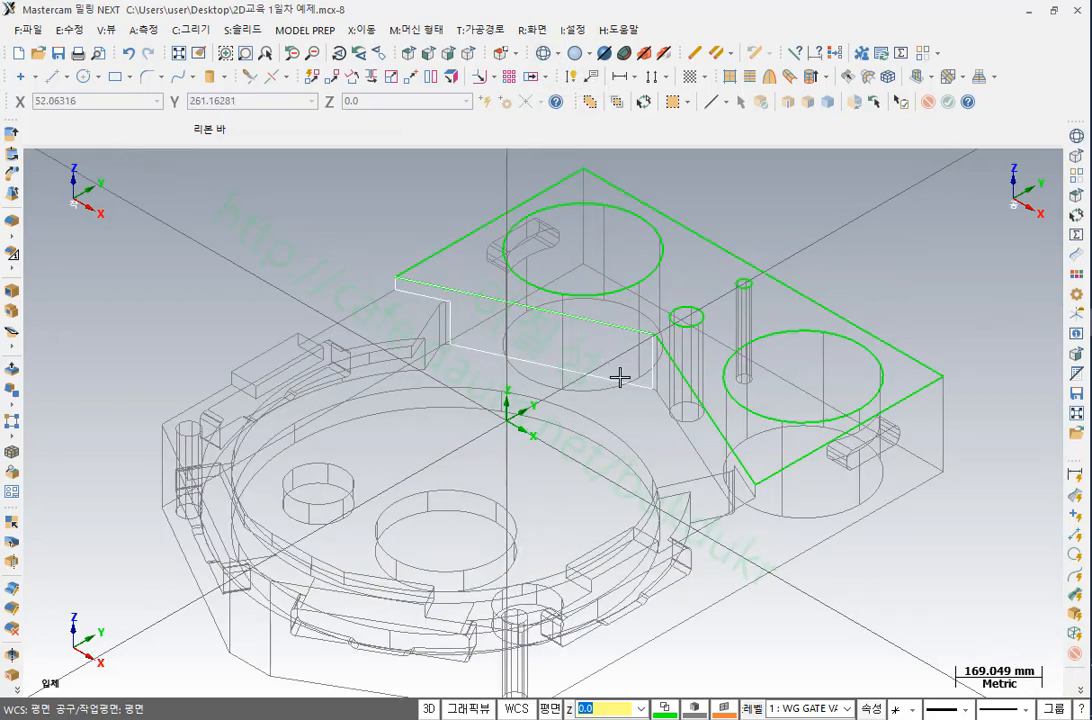
{"action": "mouse_move", "coordinate": [619, 375]}
{"action": "middle_mouse_down"}
{"action": "mouse_move", "coordinate": [629, 331]}
{"action": "mouse_move", "coordinate": [610, 377]}
{"action": "middle_mouse_up"}
{"action": "scroll", "coordinate": [610, 377], "scroll_direction": "down", "scroll_amount": 2}
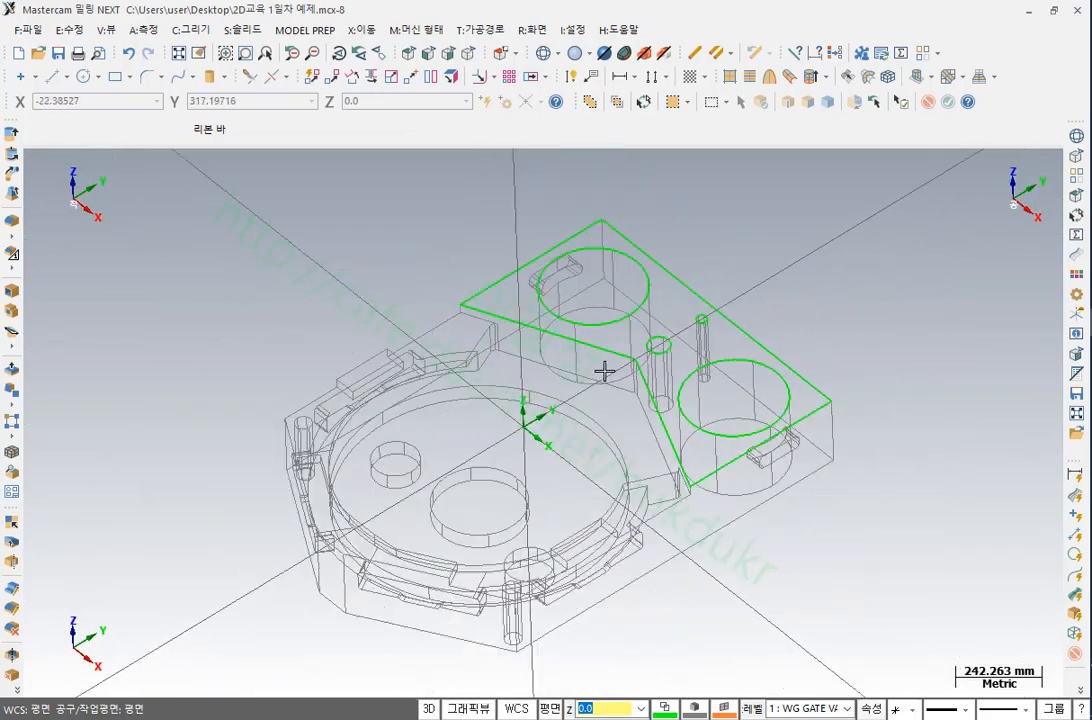
{"action": "left_click", "coordinate": [645, 303]}
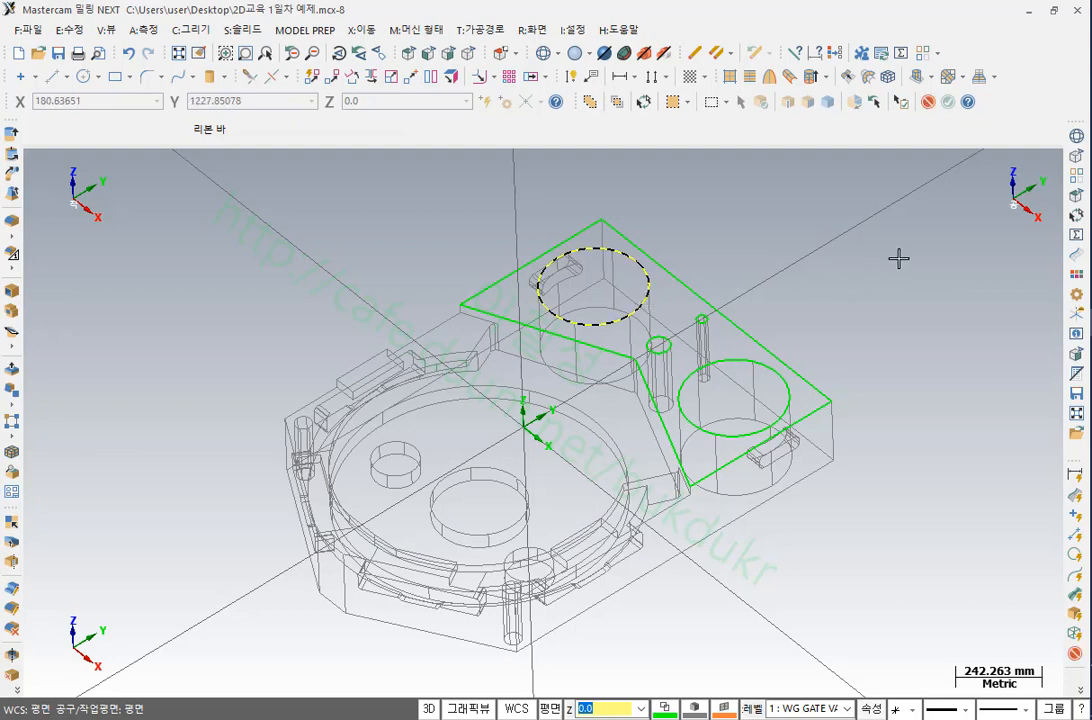
Hide everything except the selected bore rim circle and switch to the top view
{"action": "key", "text": "alt+e"}
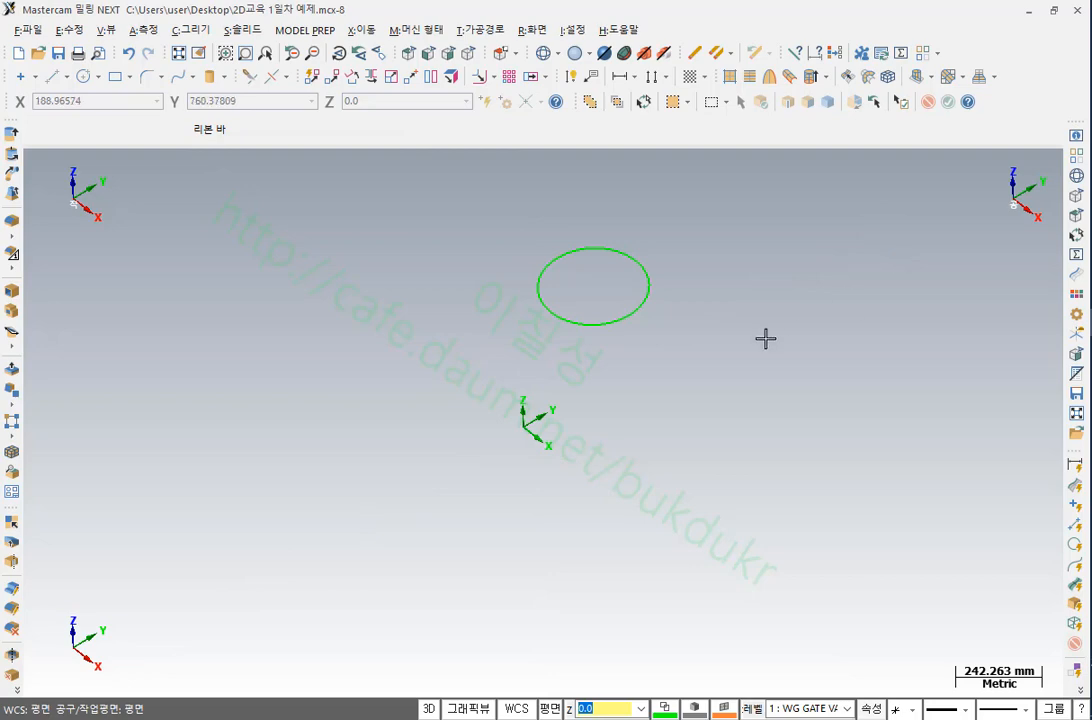
{"action": "scroll", "coordinate": [615, 240], "scroll_direction": "up", "scroll_amount": 1}
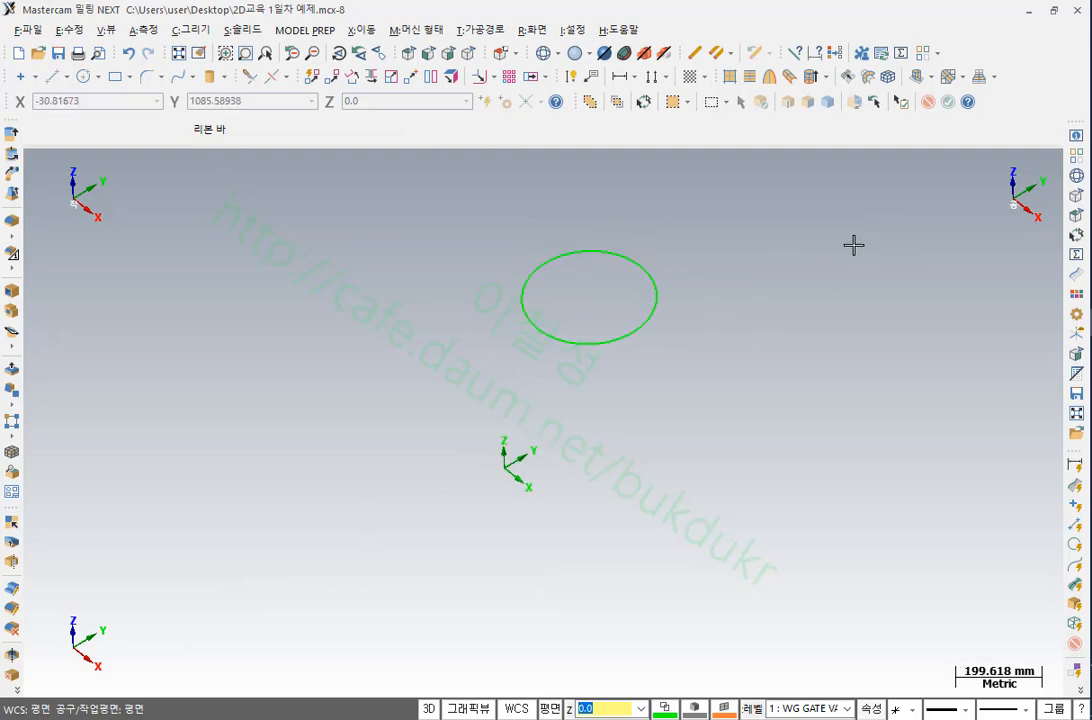
{"action": "right_click", "coordinate": [809, 285]}
{"action": "left_click", "coordinate": [875, 403]}
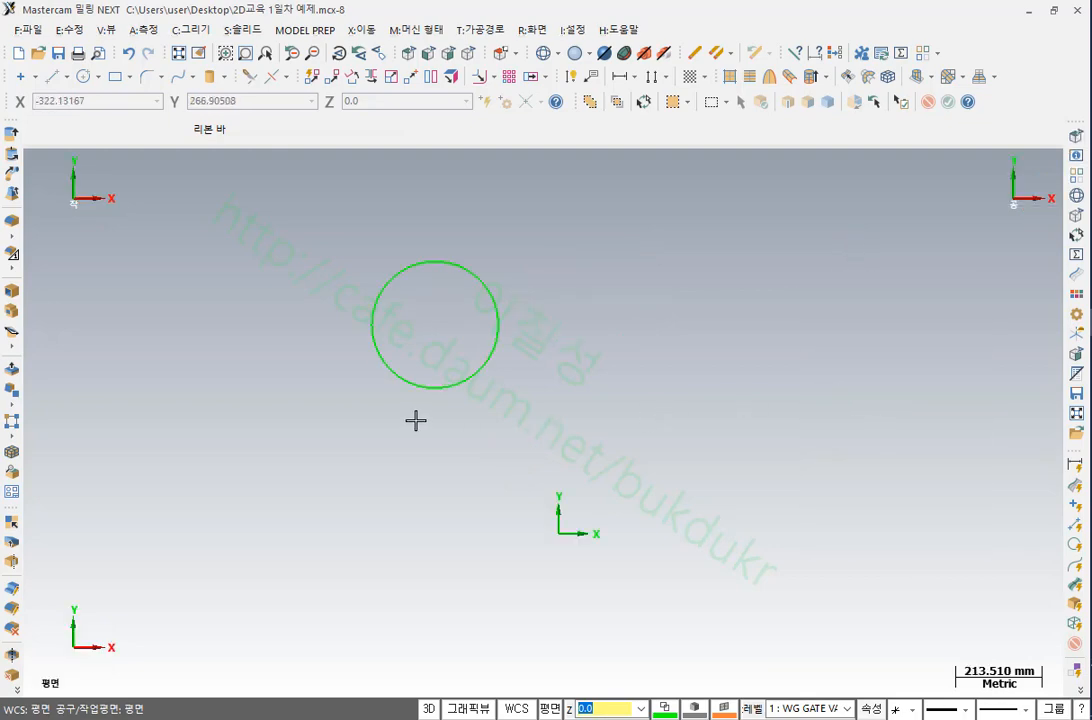
{"action": "scroll", "coordinate": [402, 400], "scroll_direction": "up", "scroll_amount": 2}
{"action": "scroll", "coordinate": [407, 393], "scroll_direction": "down", "scroll_amount": 1}
{"action": "scroll", "coordinate": [408, 388], "scroll_direction": "up", "scroll_amount": 1}
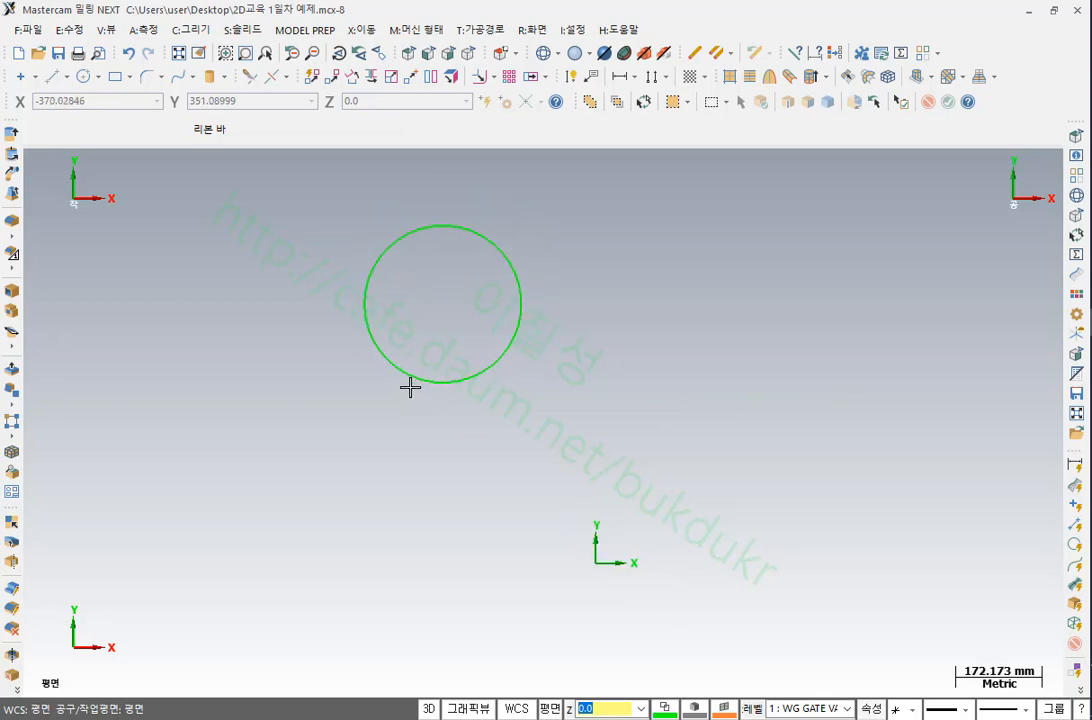
{"action": "scroll", "coordinate": [422, 372], "scroll_direction": "down", "scroll_amount": 1}
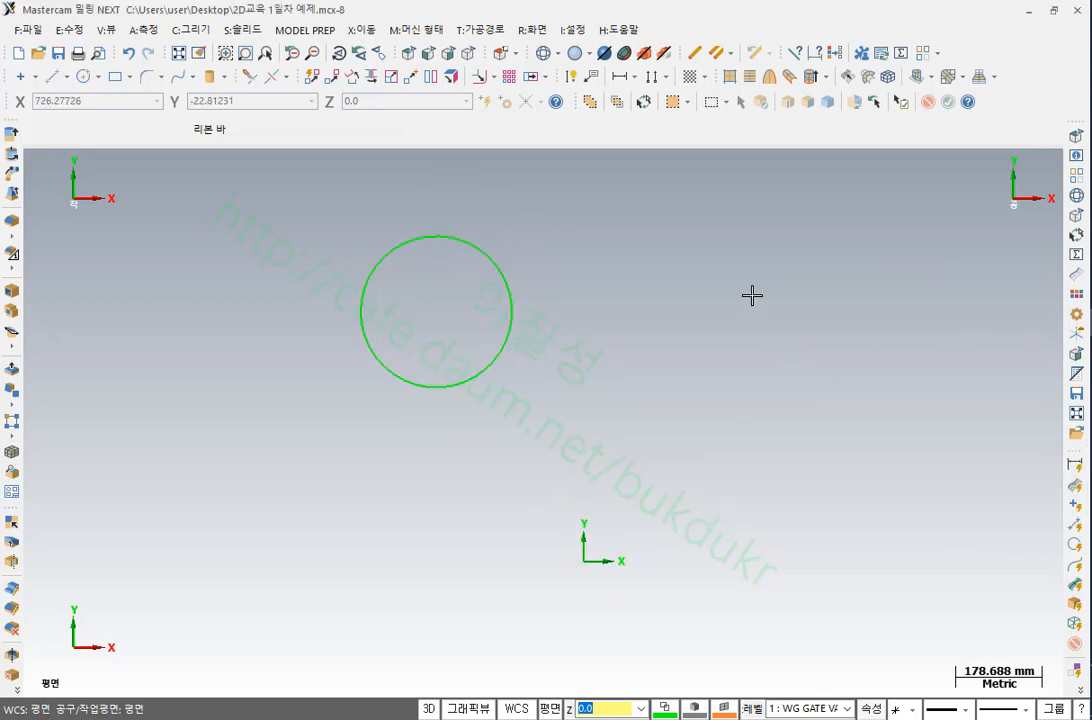
{"action": "scroll", "coordinate": [693, 343], "scroll_direction": "down", "scroll_amount": 3}
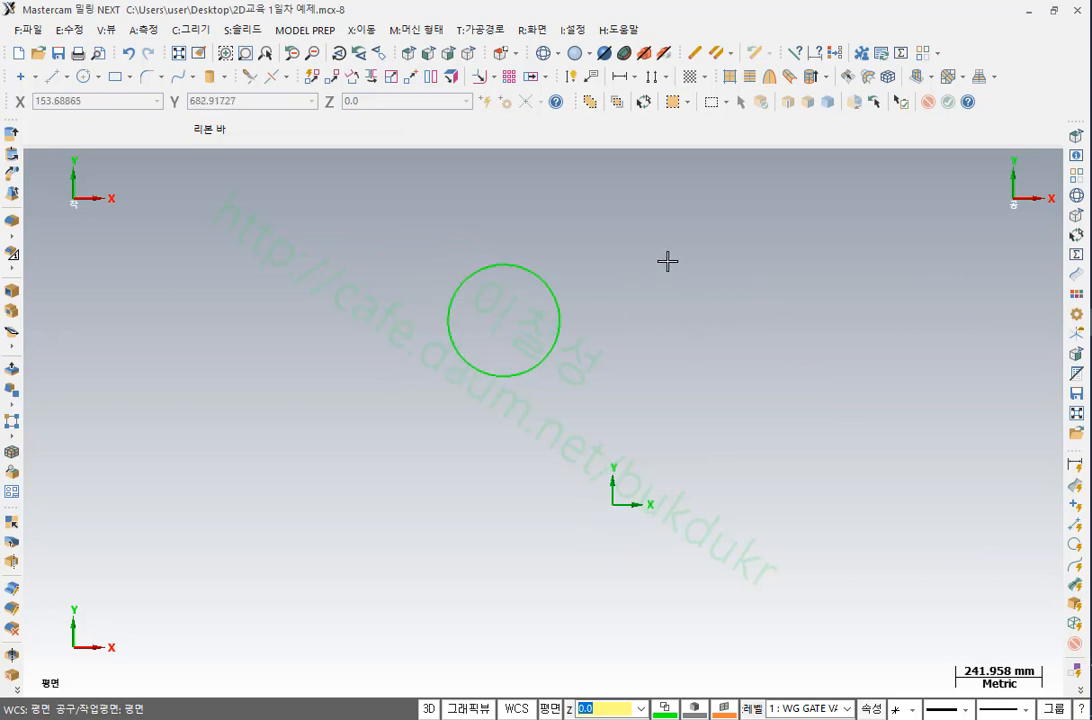
Select the isolated circle and count the current screen entities by type, closing the count afterwards
{"action": "left_click", "coordinate": [542, 293]}
{"action": "key", "text": "Escape"}
{"action": "left_click", "coordinate": [554, 292]}
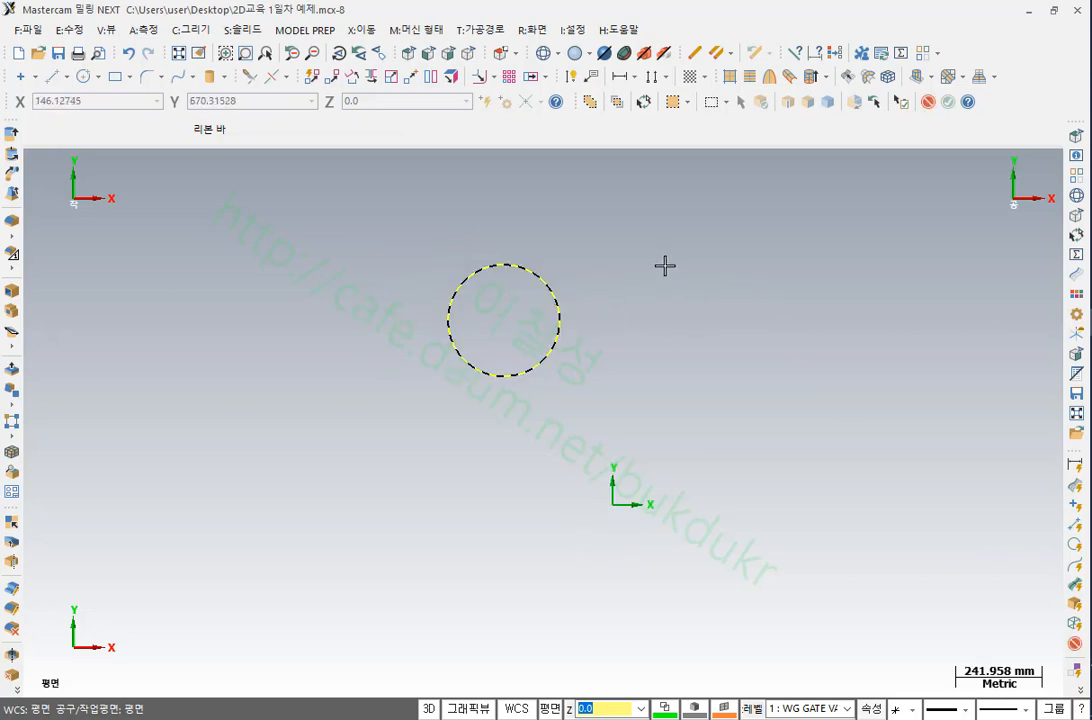
{"action": "left_click", "coordinate": [540, 31]}
{"action": "left_click", "coordinate": [560, 70]}
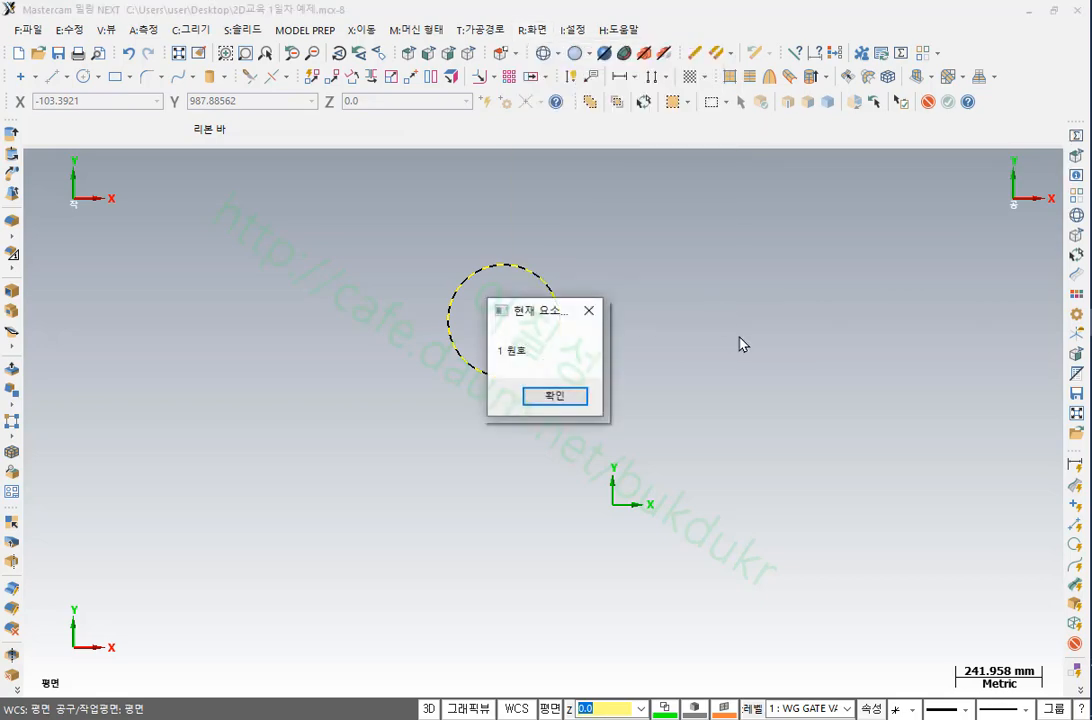
{"action": "left_click_drag", "start_coordinate": [531, 312], "coordinate": [839, 211]}
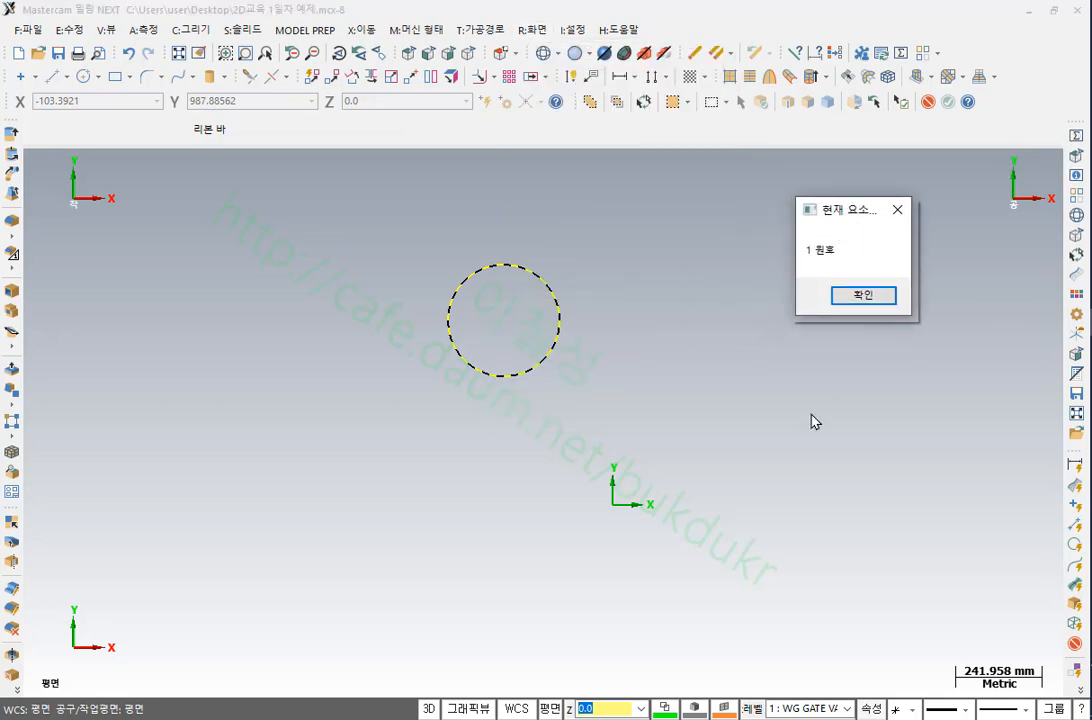
{"action": "key", "text": "Return"}
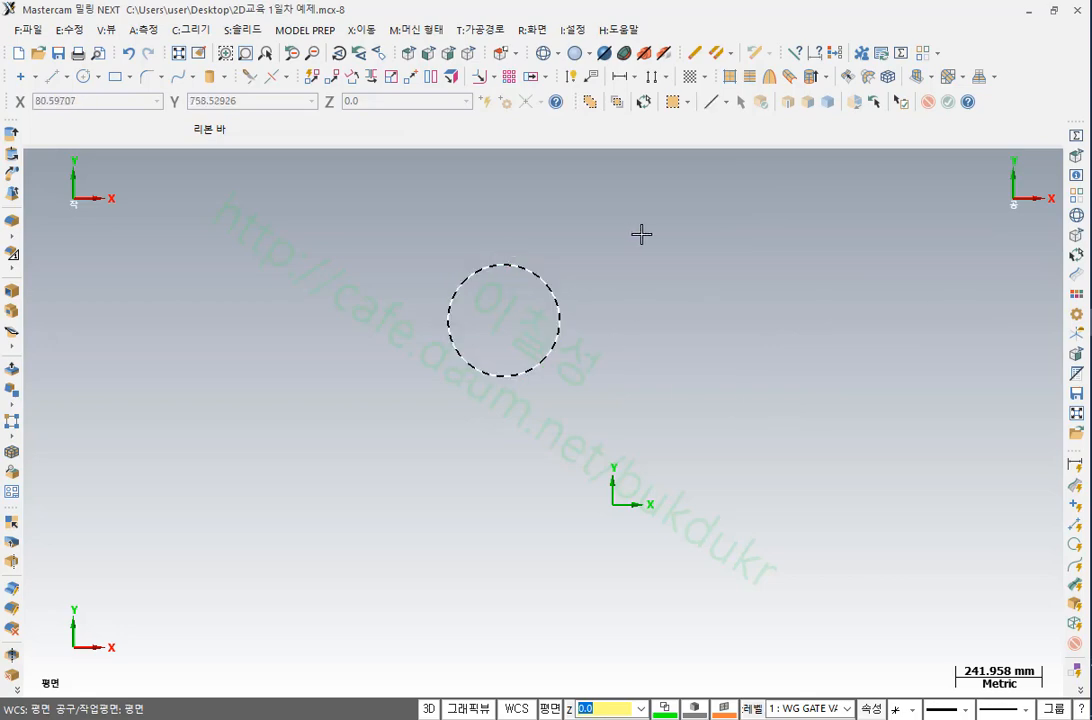
Select the circle and open its 원호 속성 (Arc Properties) through 요소 속성 analysis, keeping the dialog clear of the circle
{"action": "left_click", "coordinate": [548, 276]}
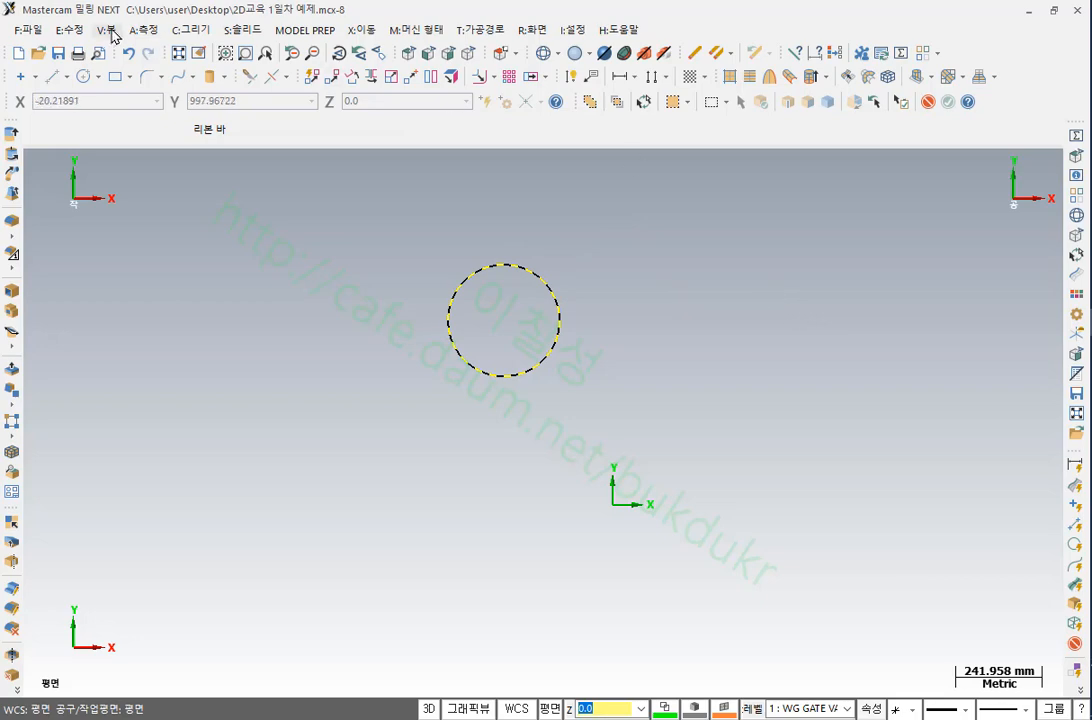
{"action": "left_click", "coordinate": [143, 31]}
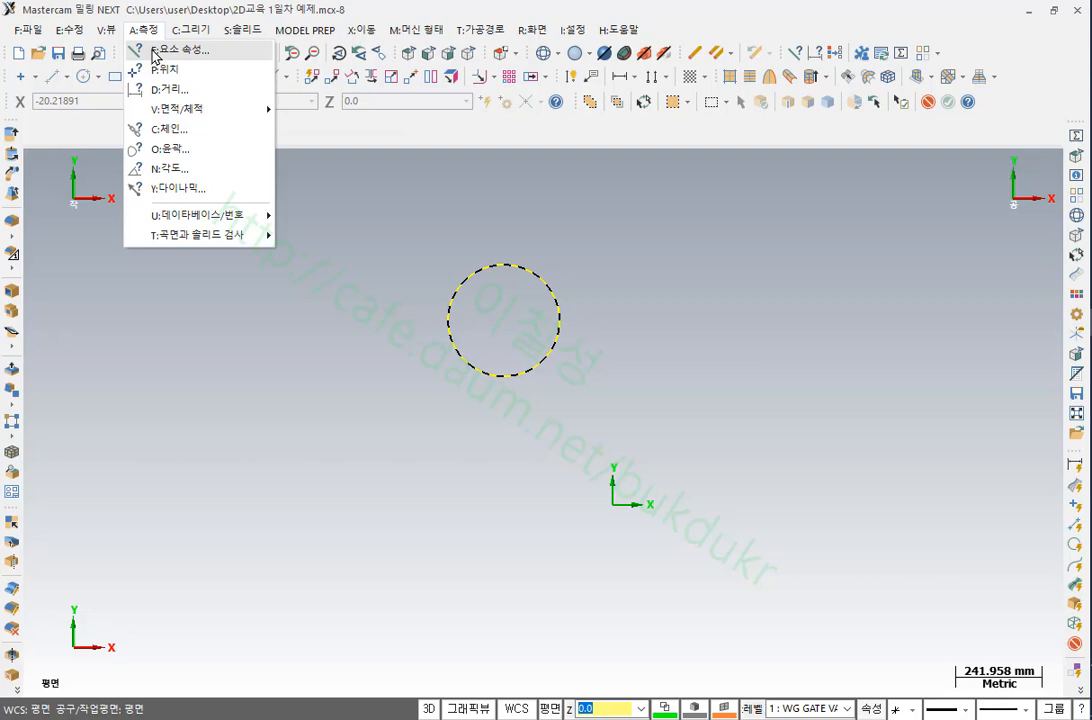
{"action": "left_click", "coordinate": [155, 52]}
{"action": "left_click", "coordinate": [447, 321]}
{"action": "left_click_drag", "start_coordinate": [151, 166], "coordinate": [861, 185]}
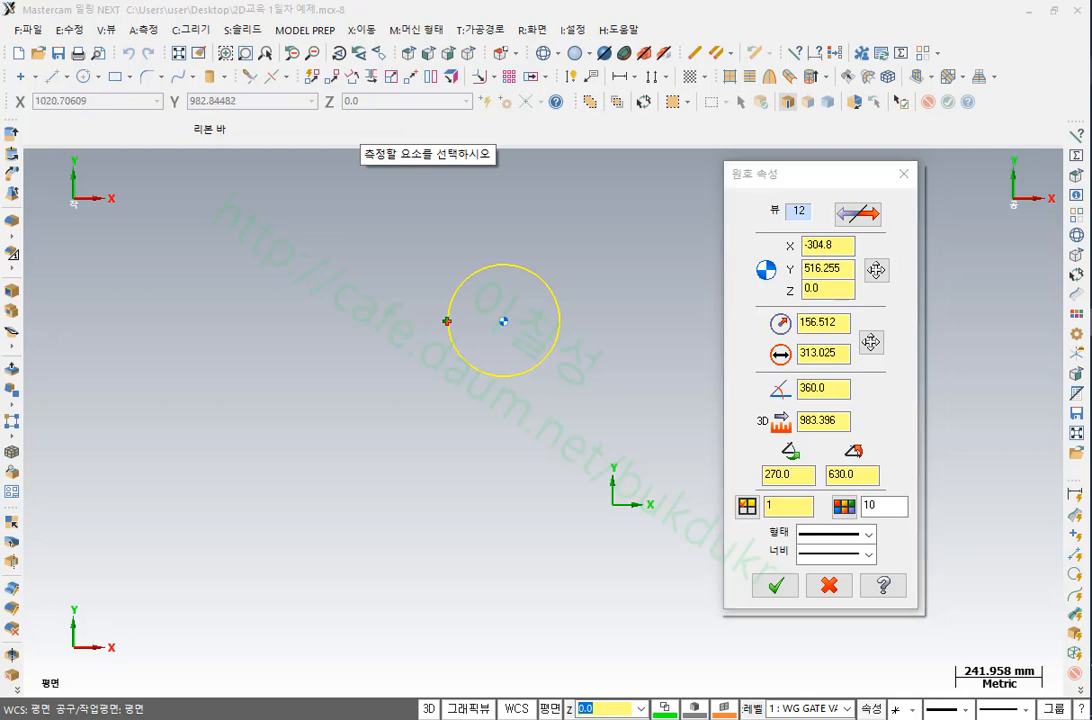
Examine the circle's centre coordinates, radius, diameter, sweep angle, 3D length, level, colour and line settings in 원호 속성
{"action": "left_click_drag", "start_coordinate": [795, 185], "coordinate": [712, 148]}
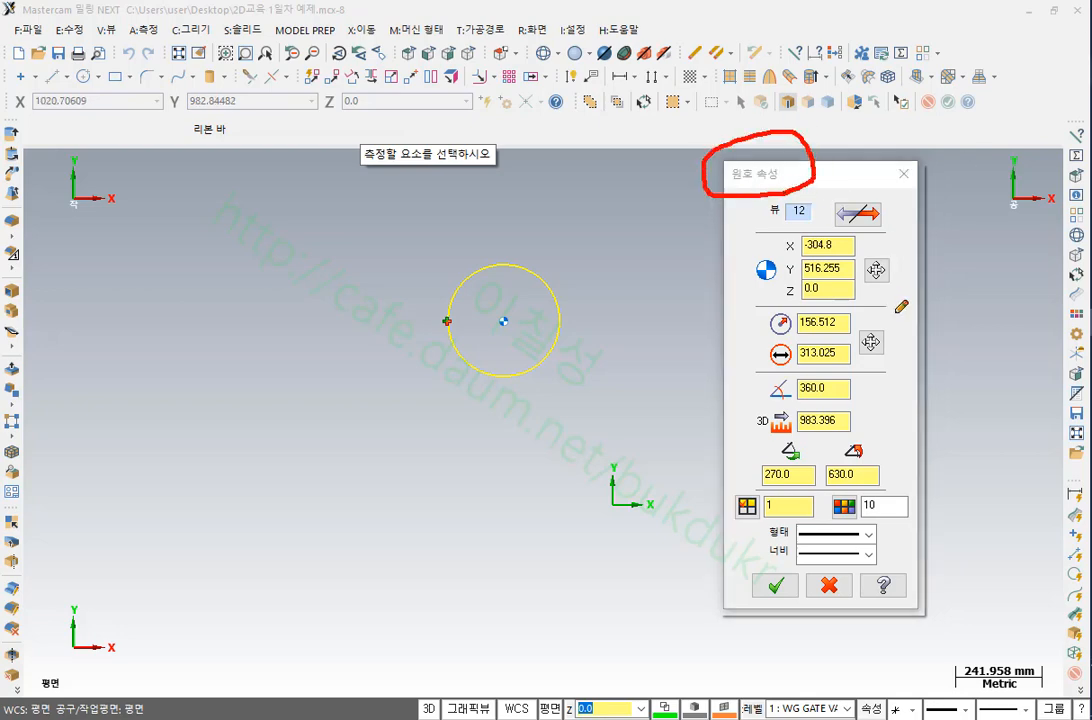
{"action": "mouse_move", "coordinate": [838, 310]}
{"action": "left_mouse_down"}
{"action": "mouse_move", "coordinate": [770, 306]}
{"action": "mouse_move", "coordinate": [742, 268]}
{"action": "mouse_move", "coordinate": [775, 238]}
{"action": "mouse_move", "coordinate": [880, 286]}
{"action": "left_mouse_up"}
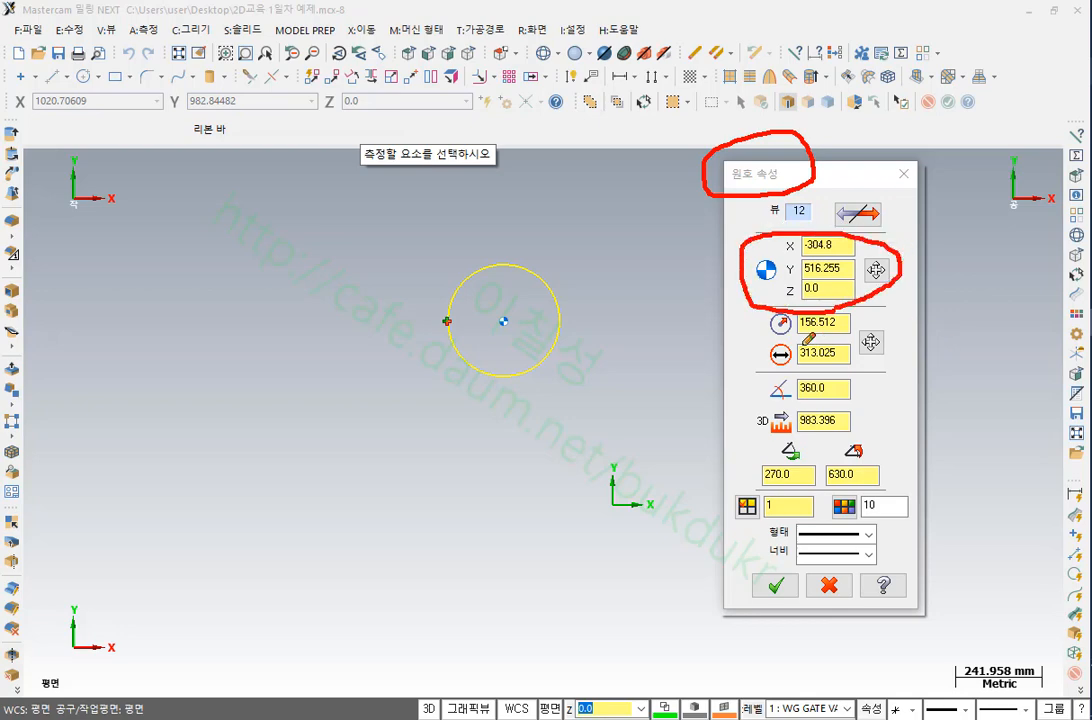
{"action": "left_click_drag", "start_coordinate": [762, 340], "coordinate": [855, 340]}
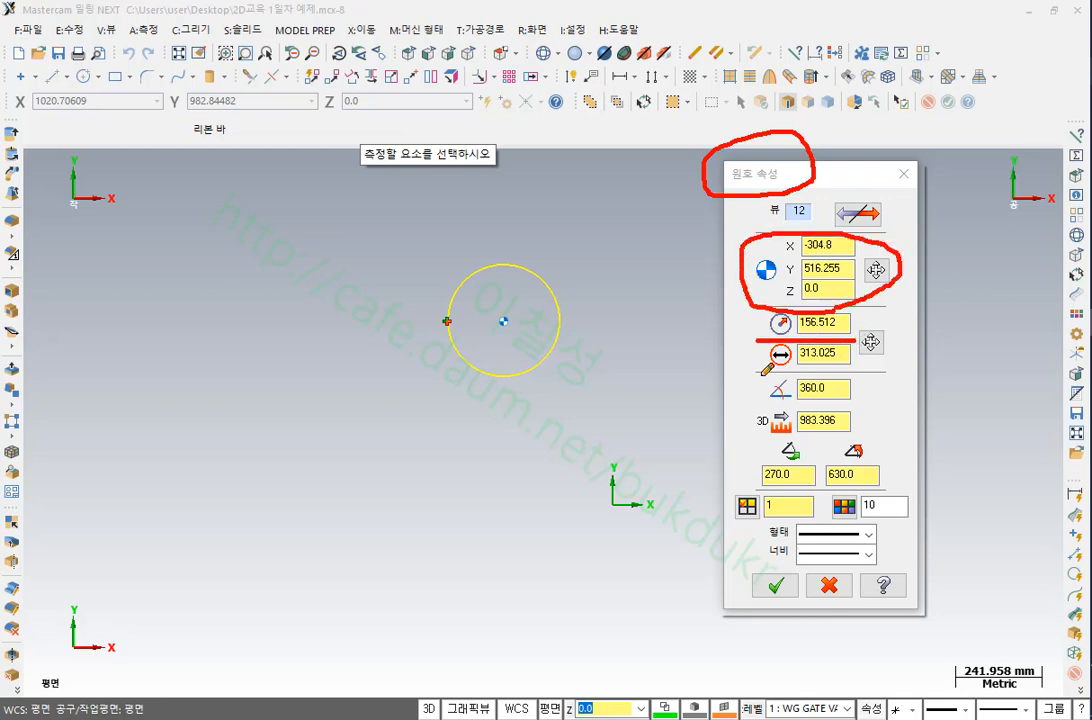
{"action": "left_click_drag", "start_coordinate": [760, 375], "coordinate": [851, 369]}
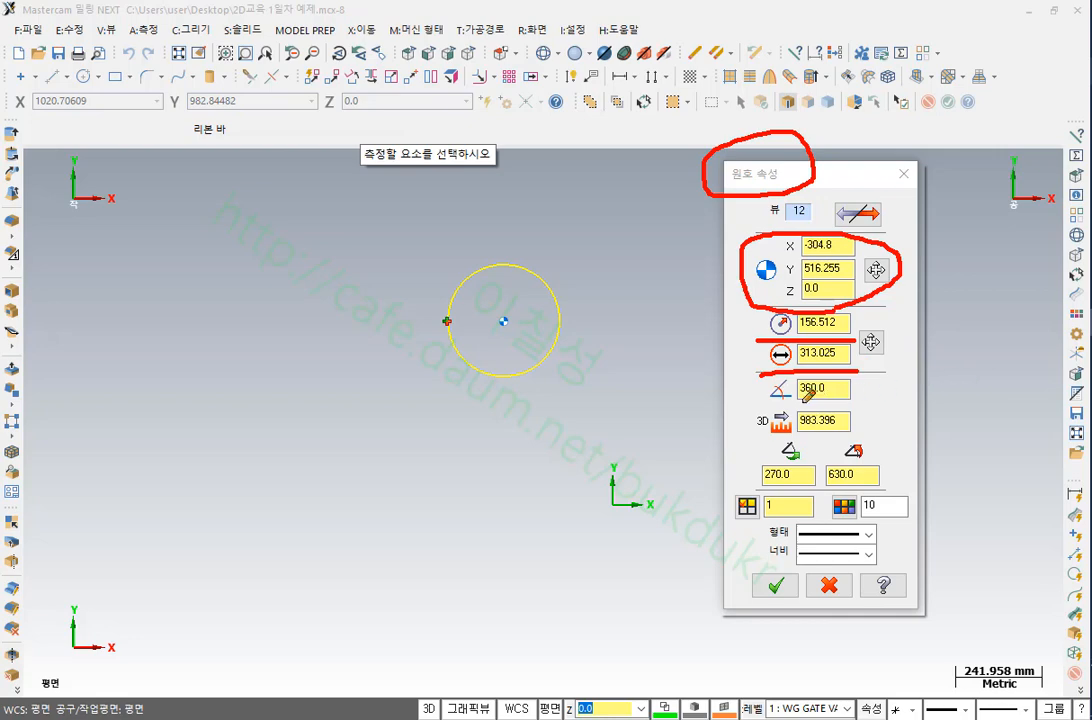
{"action": "left_click_drag", "start_coordinate": [759, 403], "coordinate": [857, 402]}
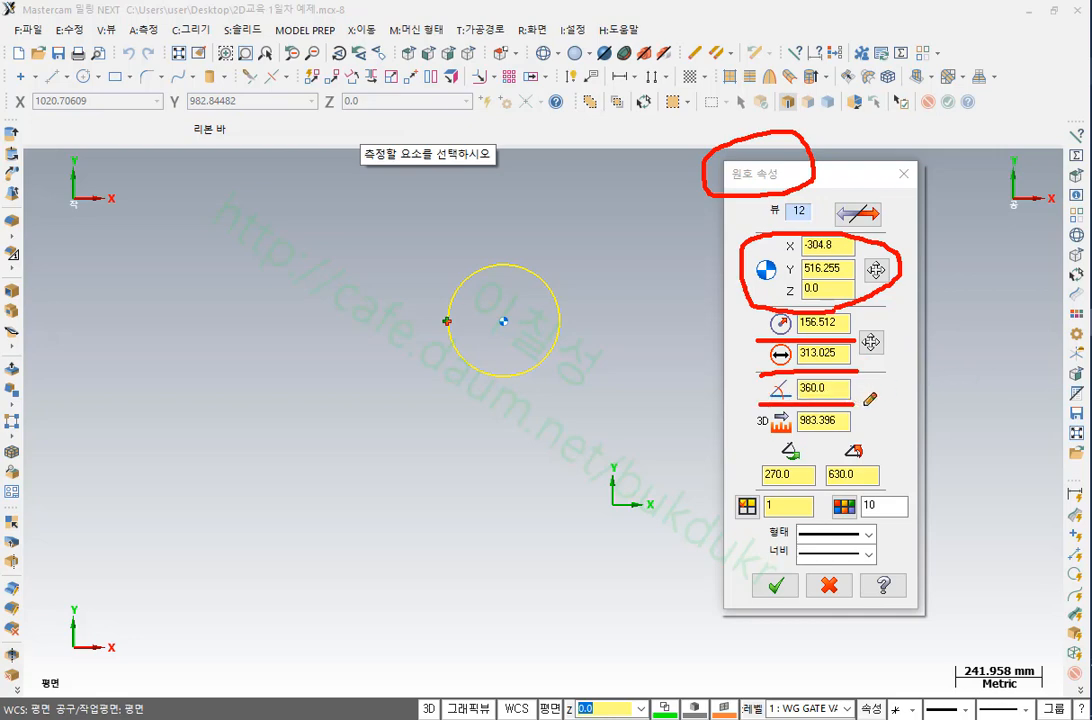
{"action": "left_click_drag", "start_coordinate": [746, 438], "coordinate": [870, 437]}
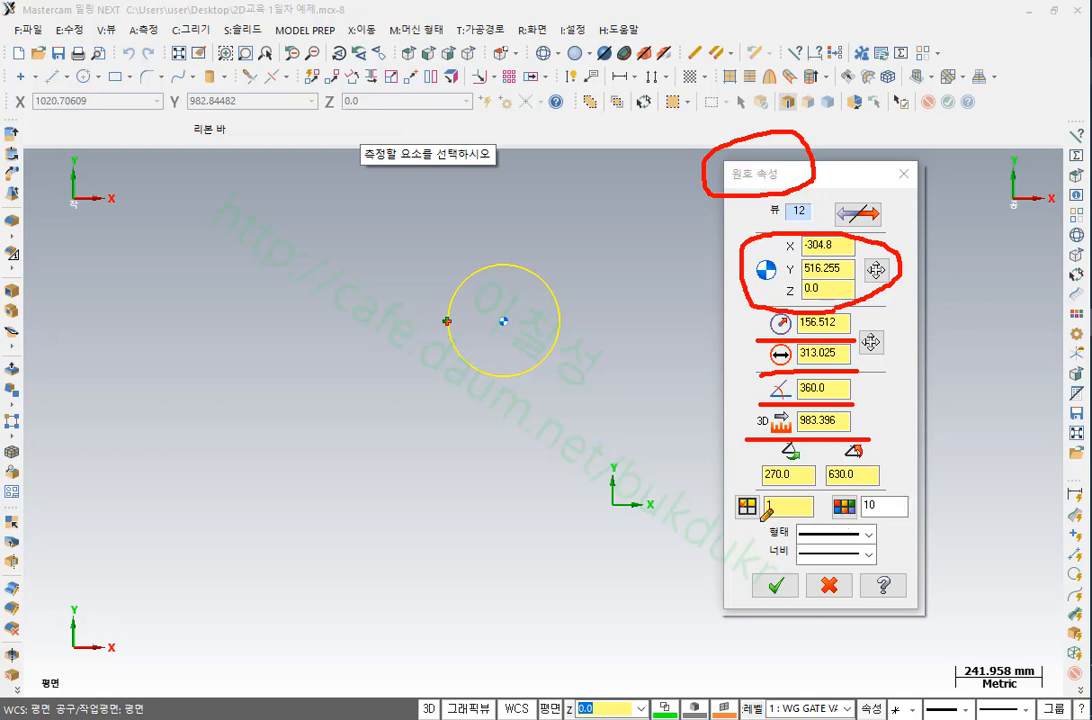
{"action": "left_click_drag", "start_coordinate": [760, 519], "coordinate": [914, 517]}
{"action": "left_click_drag", "start_coordinate": [752, 576], "coordinate": [883, 574]}
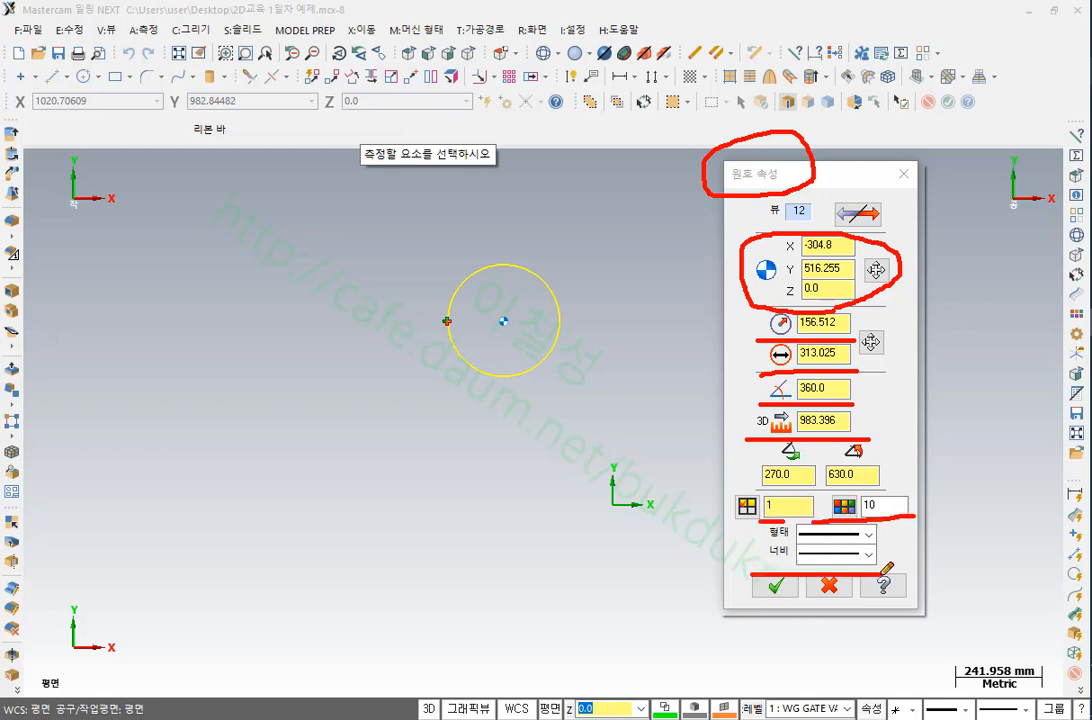
{"action": "mouse_move", "coordinate": [815, 625]}
{"action": "left_mouse_down"}
{"action": "mouse_move", "coordinate": [665, 210]}
{"action": "mouse_move", "coordinate": [987, 663]}
{"action": "mouse_move", "coordinate": [795, 640]}
{"action": "left_mouse_up"}
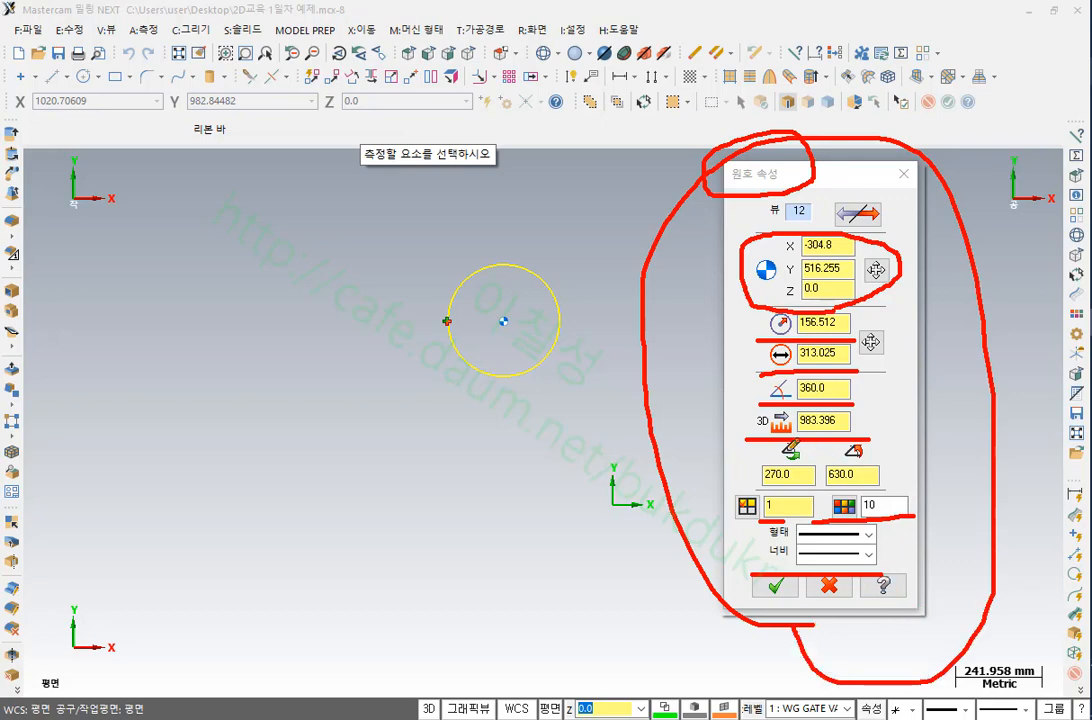
{"action": "right_click", "coordinate": [484, 130]}
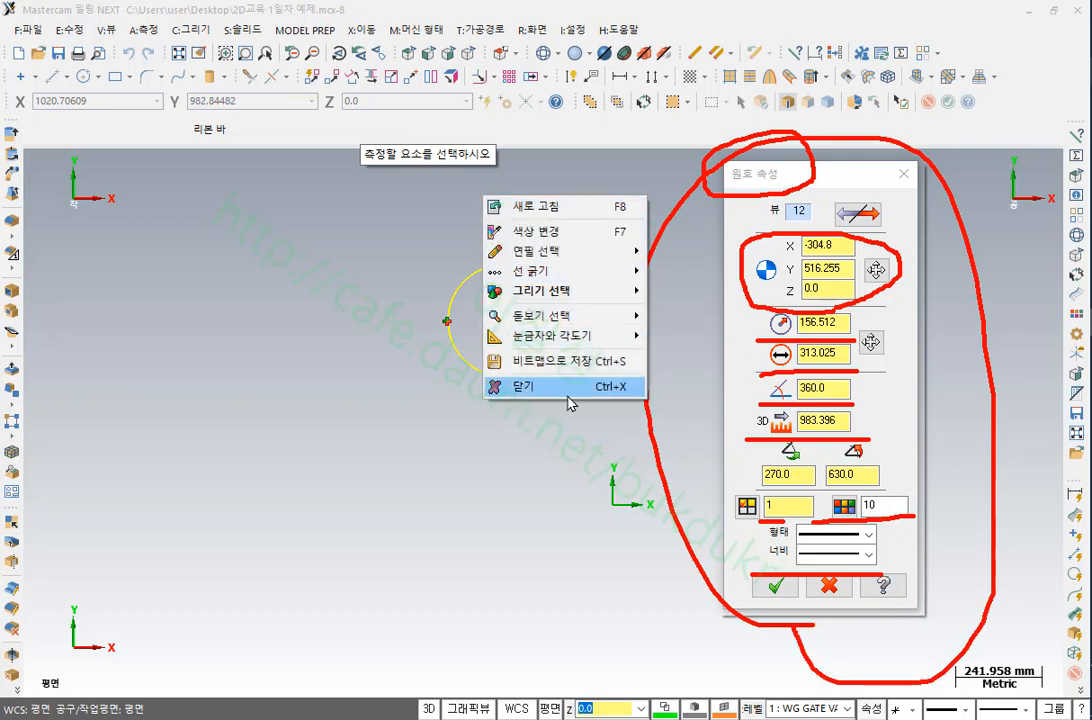
{"action": "left_click", "coordinate": [563, 397]}
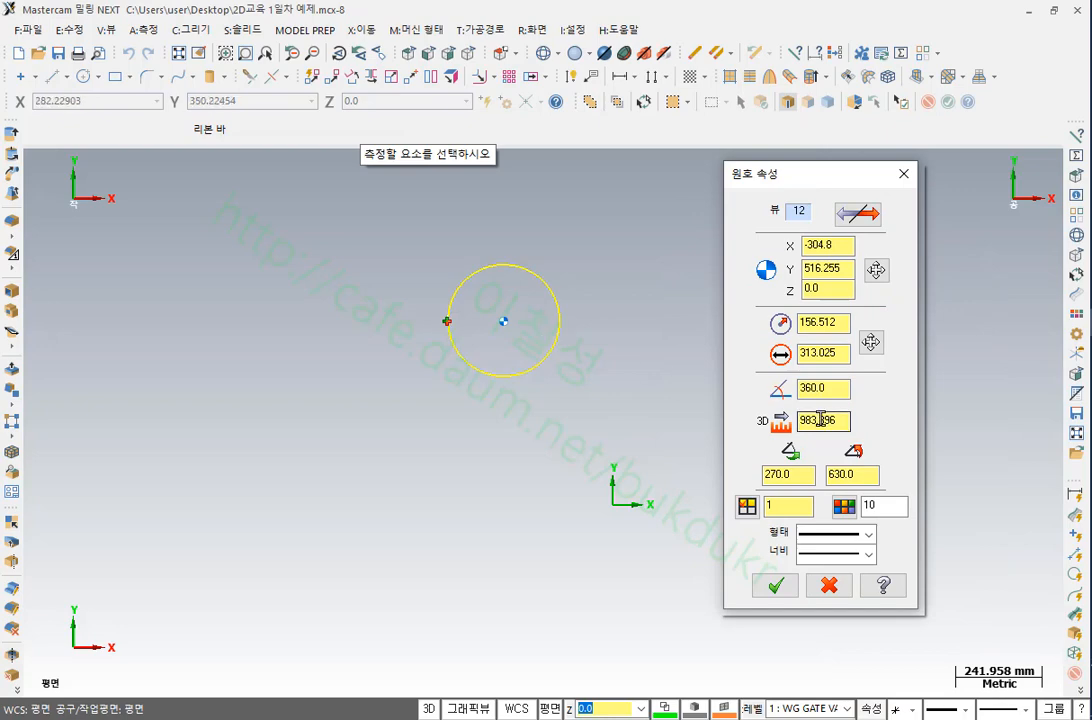
Set the circle's radius to 200 in its arc properties
{"action": "left_click", "coordinate": [838, 322]}
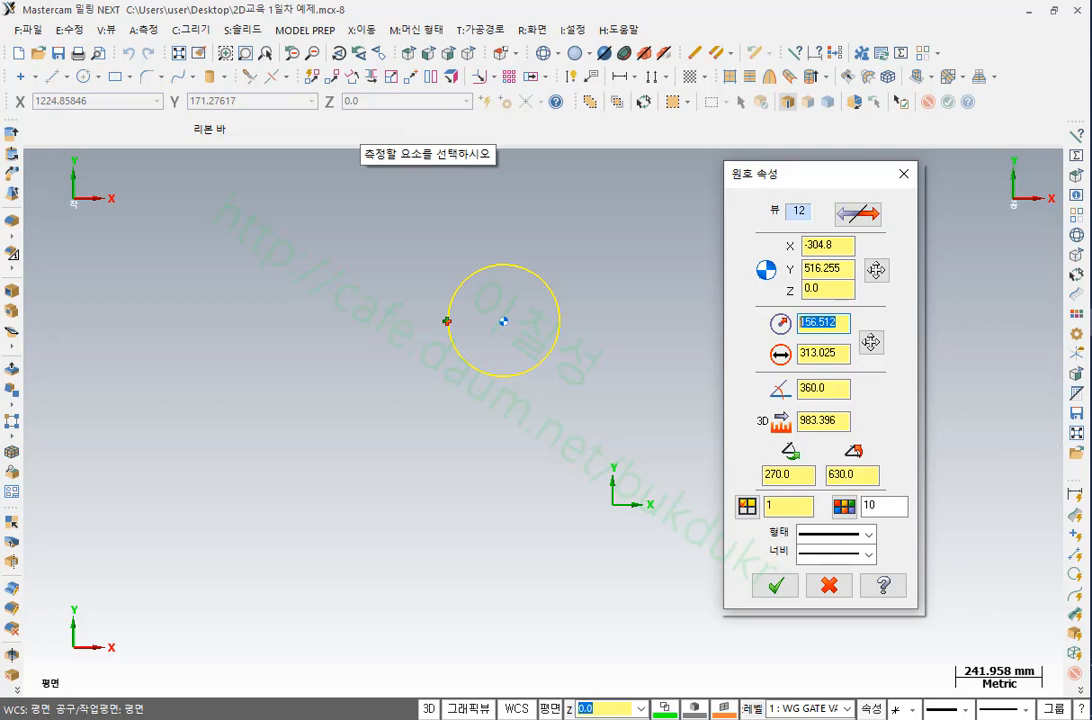
{"action": "type", "text": "200"}
{"action": "key", "text": "Return"}
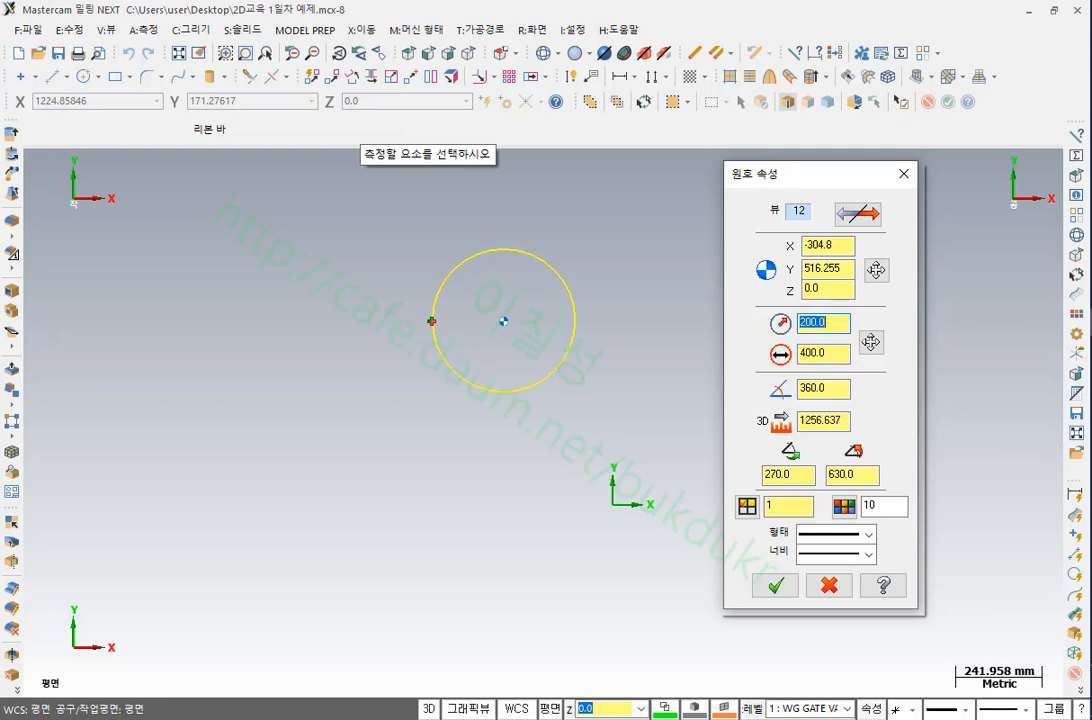
{"action": "left_click", "coordinate": [843, 353]}
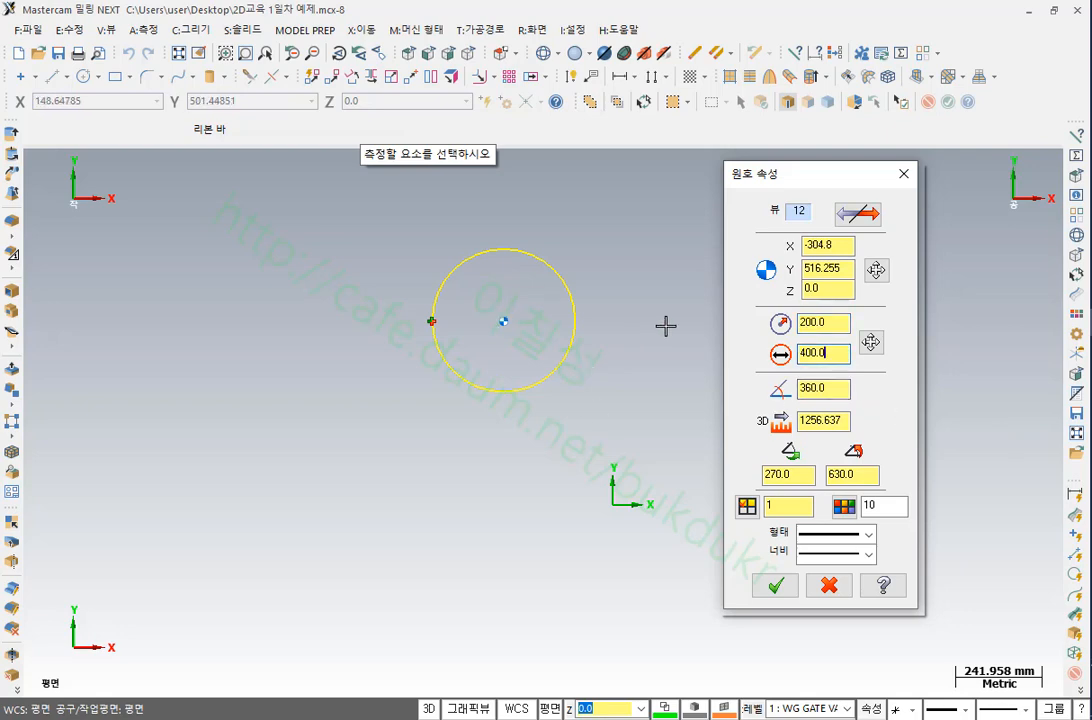
Assign a thicker line width (너비) to the circle and apply the changed arc properties
{"action": "left_click", "coordinate": [842, 556]}
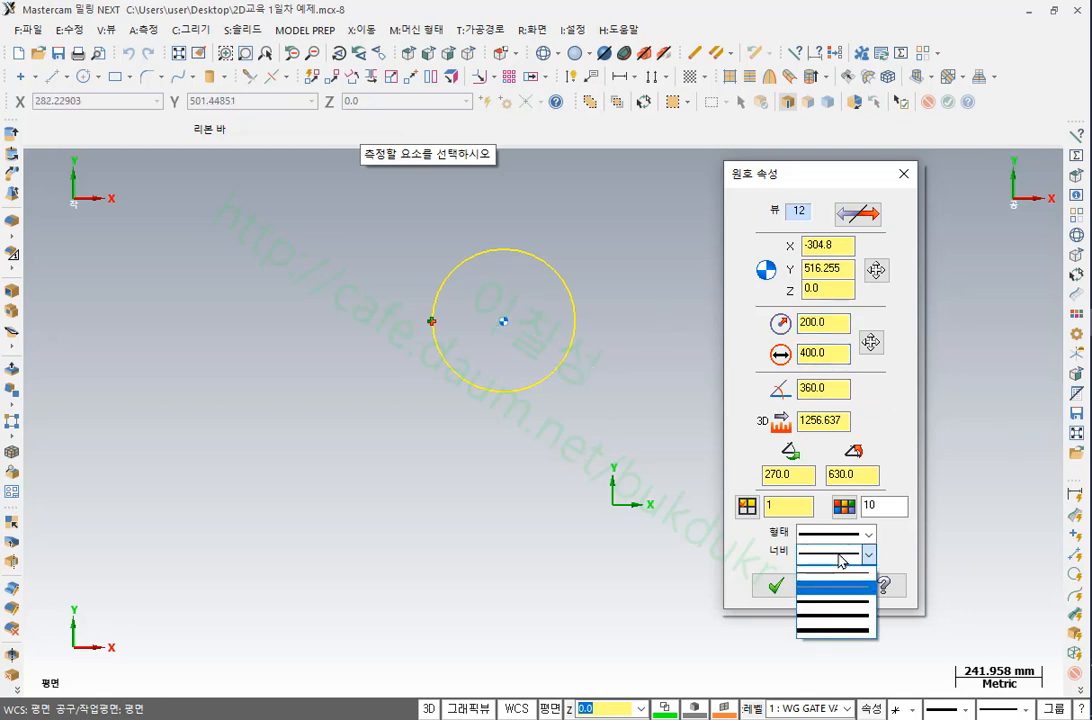
{"action": "left_click", "coordinate": [834, 621]}
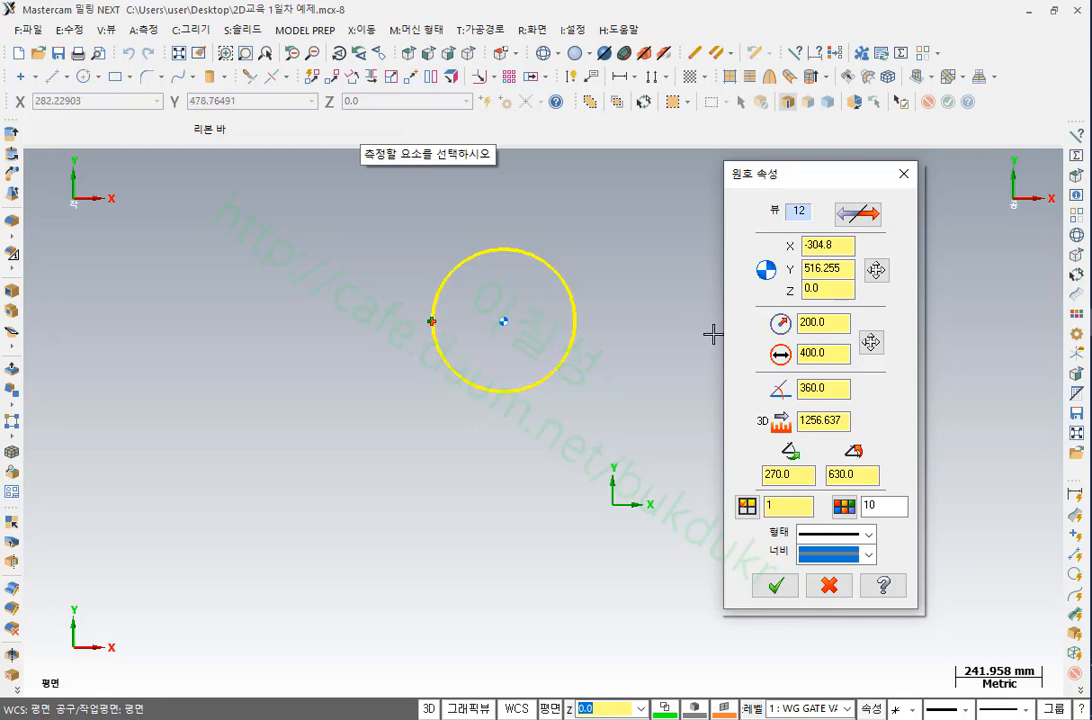
{"action": "left_click", "coordinate": [788, 584]}
{"action": "scroll", "coordinate": [592, 261], "scroll_direction": "up", "scroll_amount": 1}
{"action": "scroll", "coordinate": [613, 279], "scroll_direction": "down", "scroll_amount": 1}
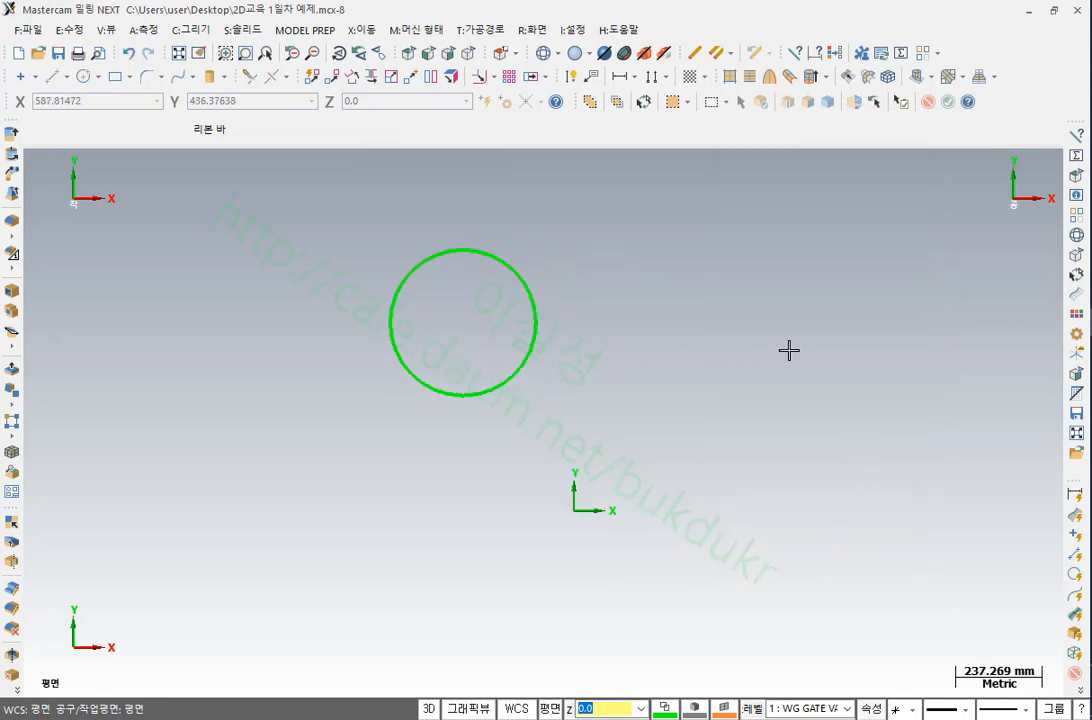
Return to the isometric view, bring back the hidden solid and edge curves, and display the solid shaded
{"action": "left_click", "coordinate": [467, 55]}
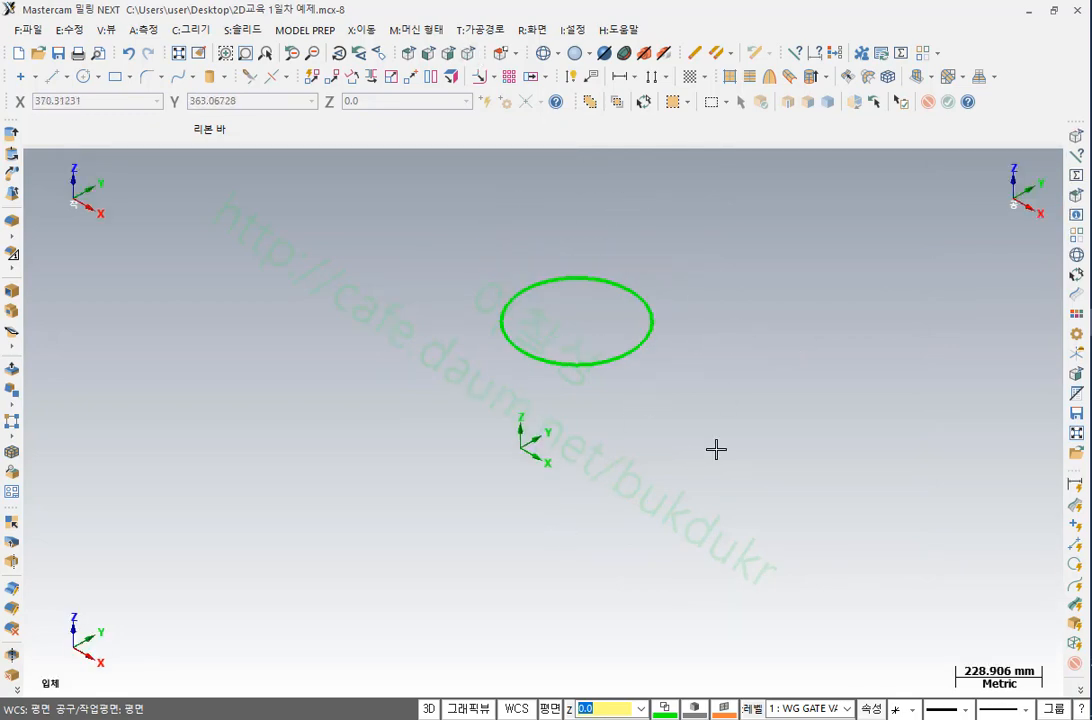
{"action": "key", "text": "alt+e"}
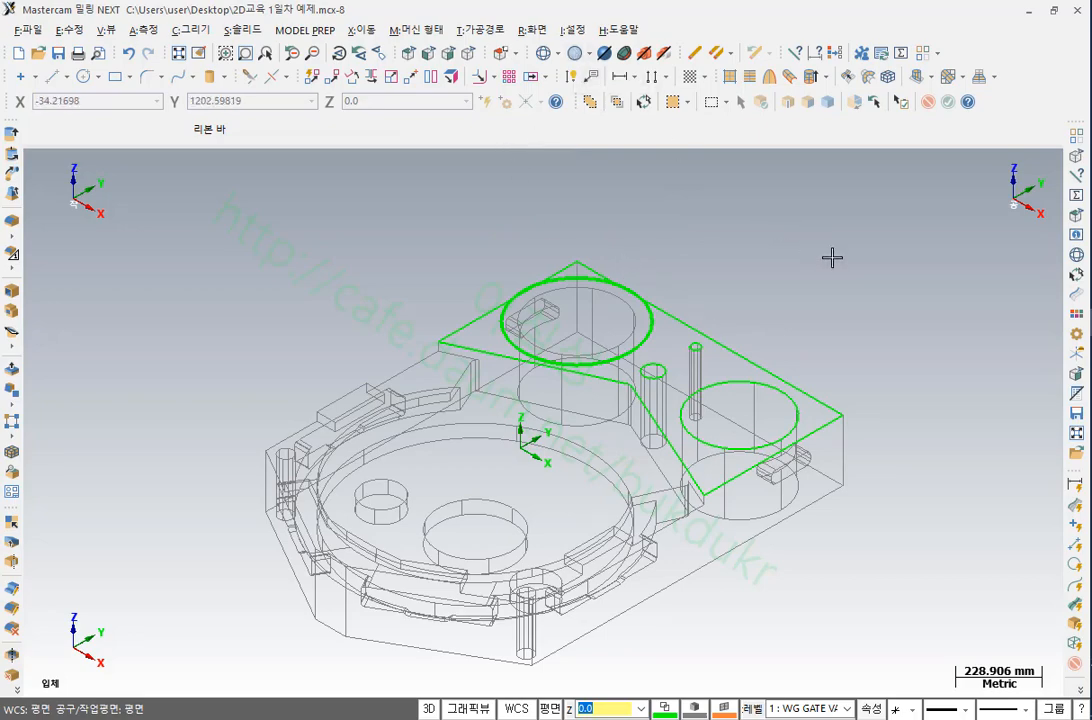
{"action": "key", "text": "alt+s"}
{"action": "scroll", "coordinate": [585, 312], "scroll_direction": "up", "scroll_amount": 2}
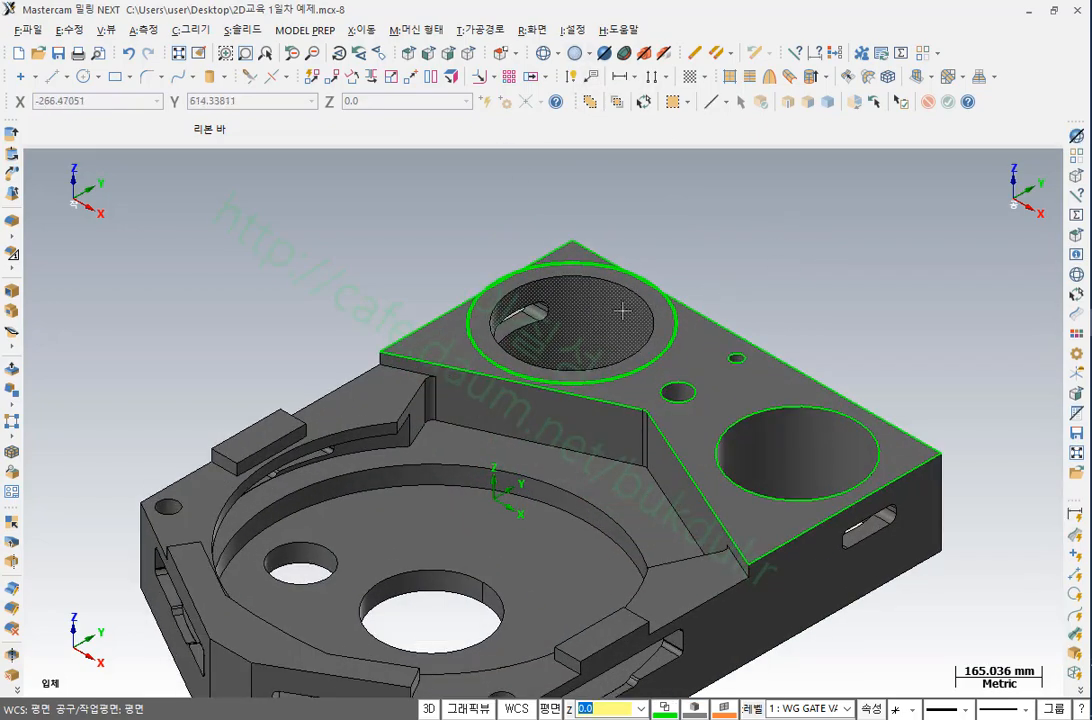
Isolate the green wireframe curves on the raised block by hiding the solid body
{"action": "scroll", "coordinate": [645, 352], "scroll_direction": "up", "scroll_amount": 2}
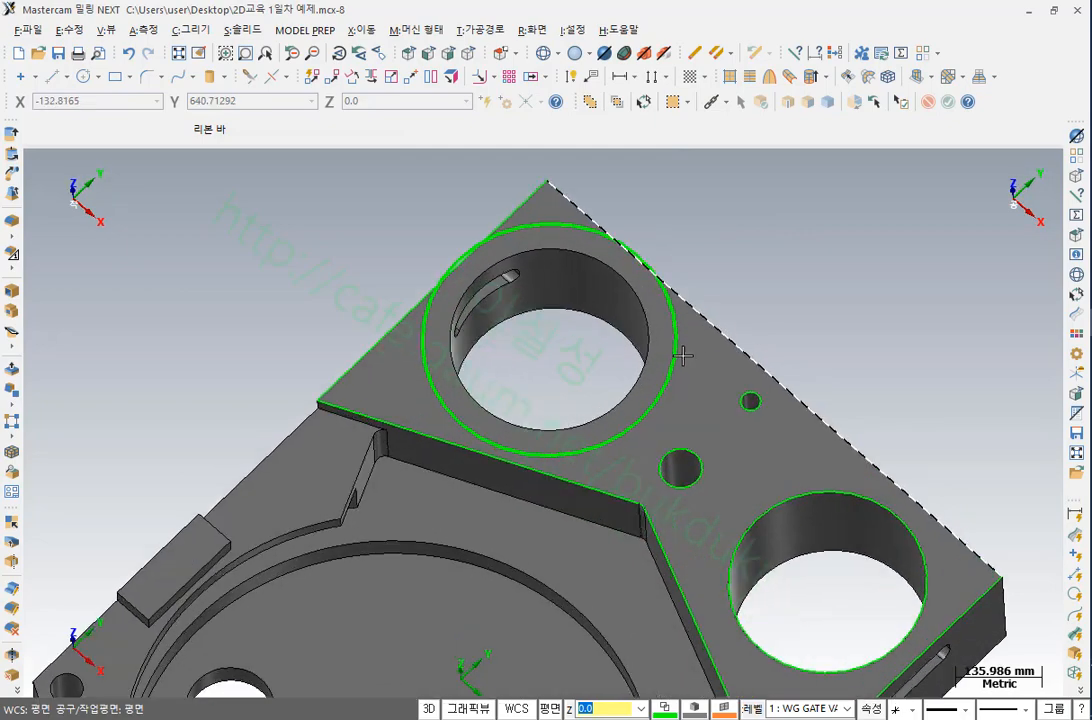
{"action": "scroll", "coordinate": [662, 355], "scroll_direction": "down", "scroll_amount": 2}
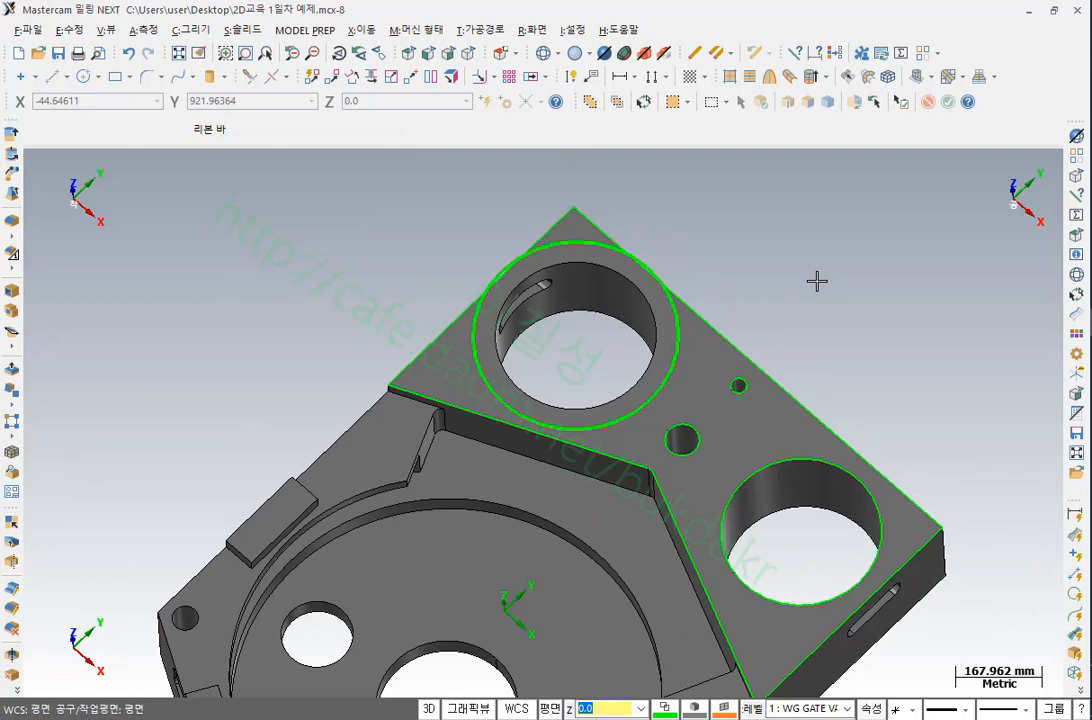
{"action": "scroll", "coordinate": [660, 183], "scroll_direction": "down", "scroll_amount": 1}
{"action": "scroll", "coordinate": [660, 185], "scroll_direction": "up", "scroll_amount": 1}
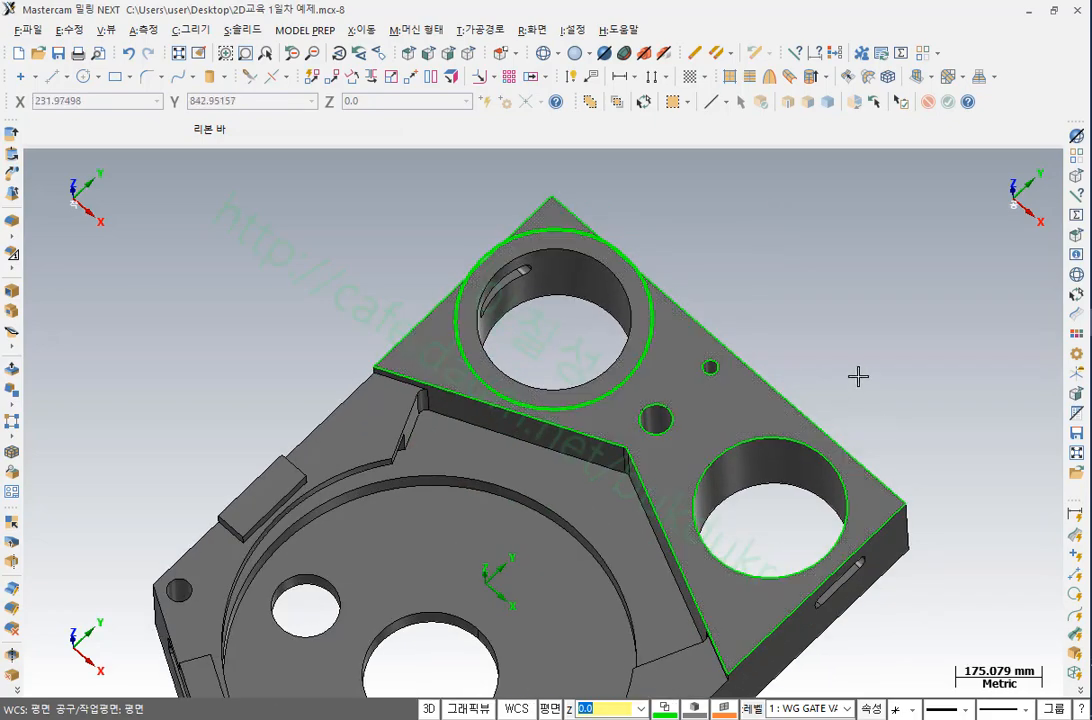
{"action": "scroll", "coordinate": [848, 357], "scroll_direction": "down", "scroll_amount": 1}
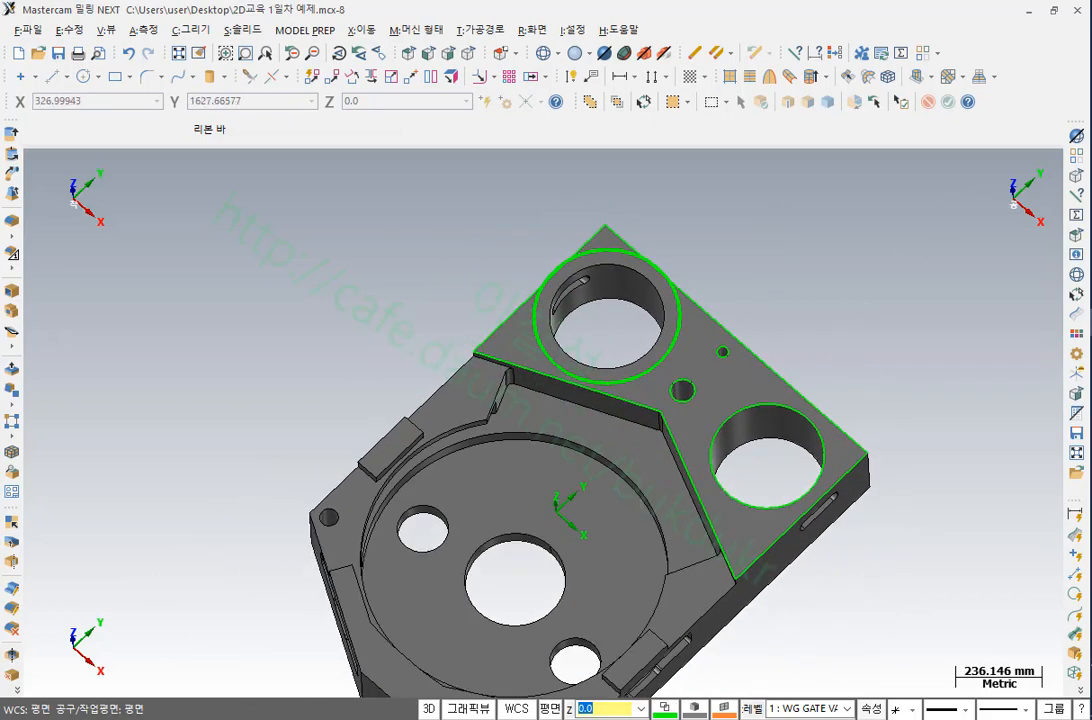
{"action": "scroll", "coordinate": [678, 214], "scroll_direction": "down", "scroll_amount": 1}
{"action": "scroll", "coordinate": [812, 290], "scroll_direction": "up", "scroll_amount": 1}
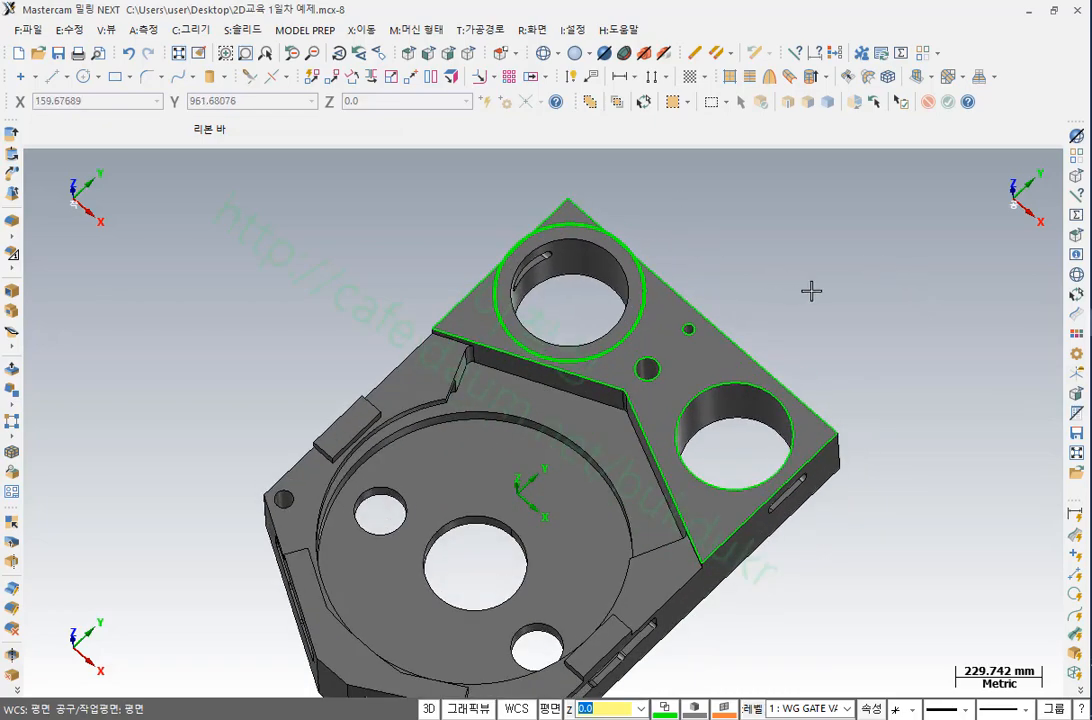
{"action": "scroll", "coordinate": [627, 393], "scroll_direction": "down", "scroll_amount": 1}
{"action": "left_click", "coordinate": [627, 393]}
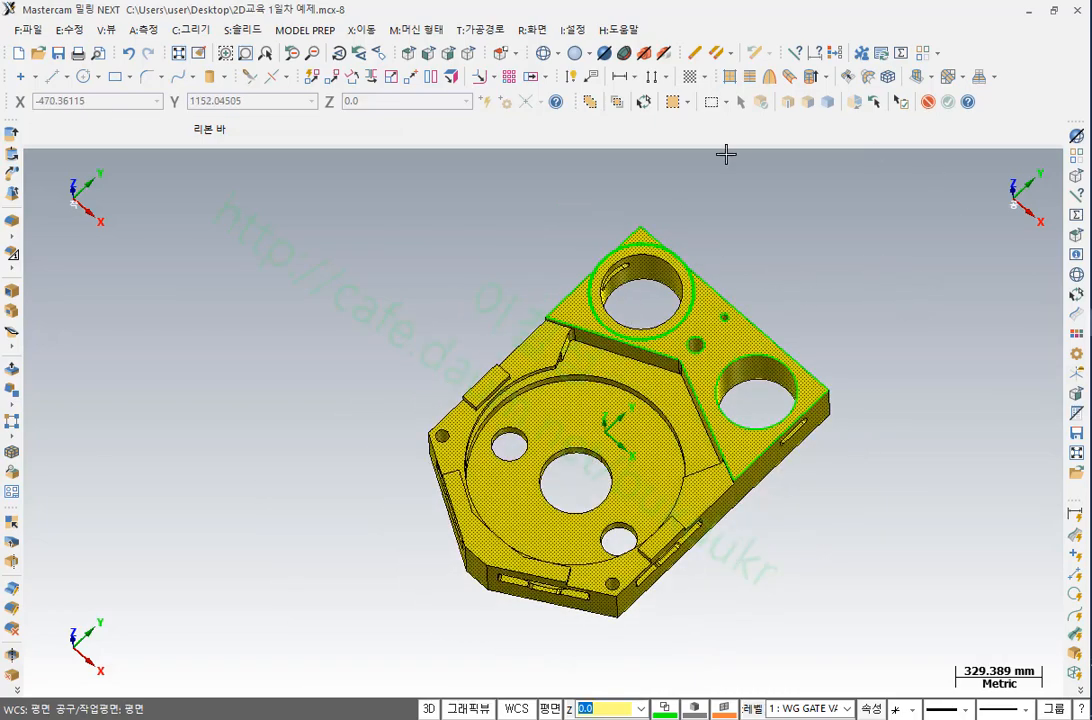
{"action": "left_click", "coordinate": [646, 104]}
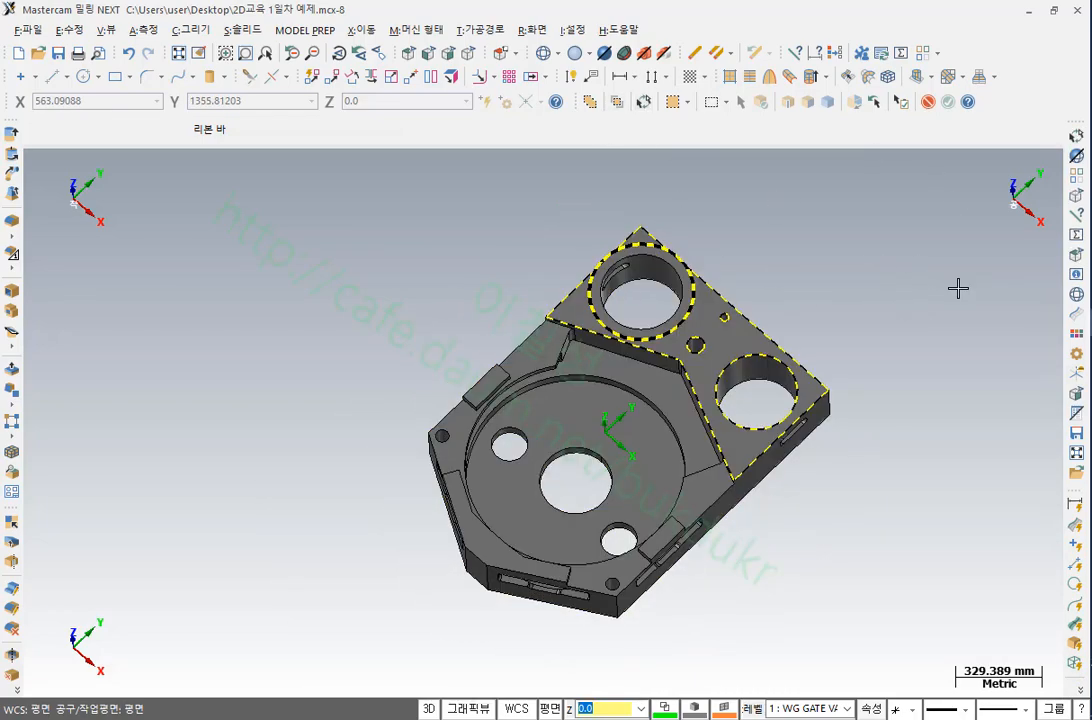
{"action": "key", "text": "Return"}
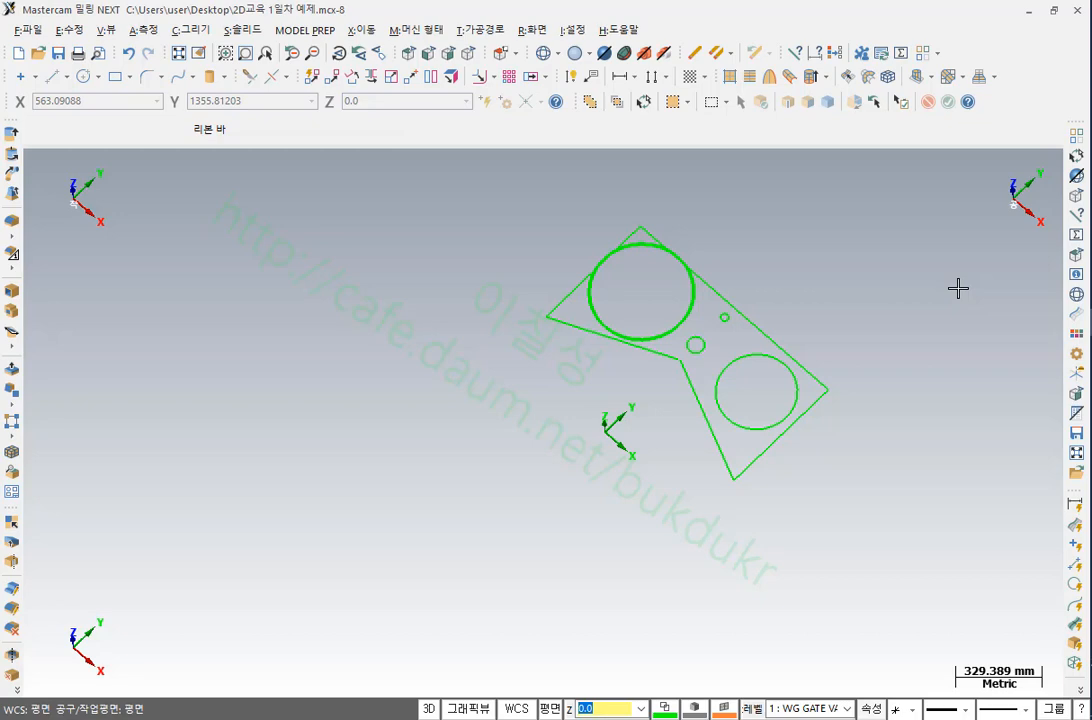
Switch to the top view (WCS) and open the arc properties of the thick circle, moving the dialog clear of the geometry
{"action": "key", "text": "alt+1"}
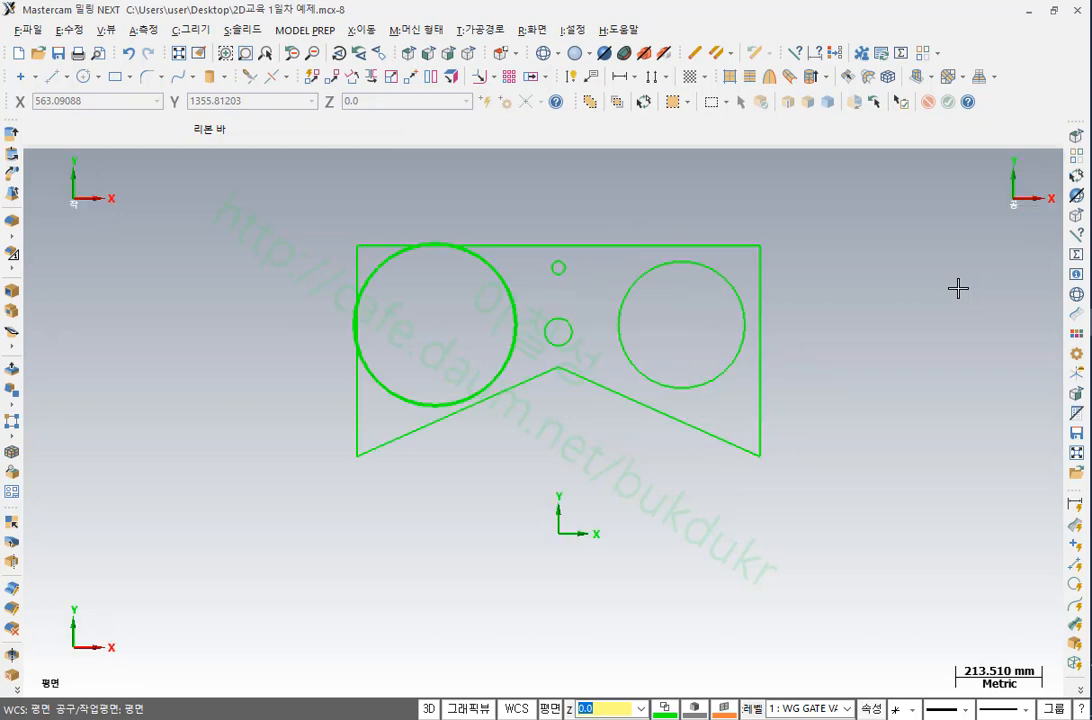
{"action": "right_click", "coordinate": [918, 287]}
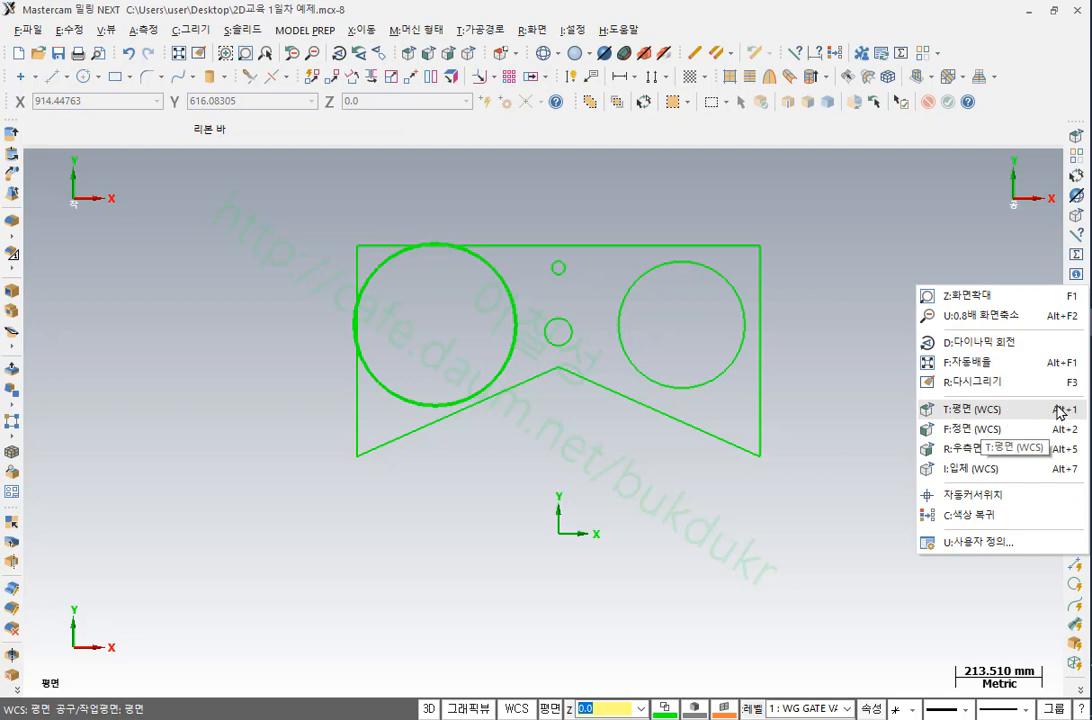
{"action": "left_click", "coordinate": [899, 280]}
{"action": "scroll", "coordinate": [560, 218], "scroll_direction": "up", "scroll_amount": 2}
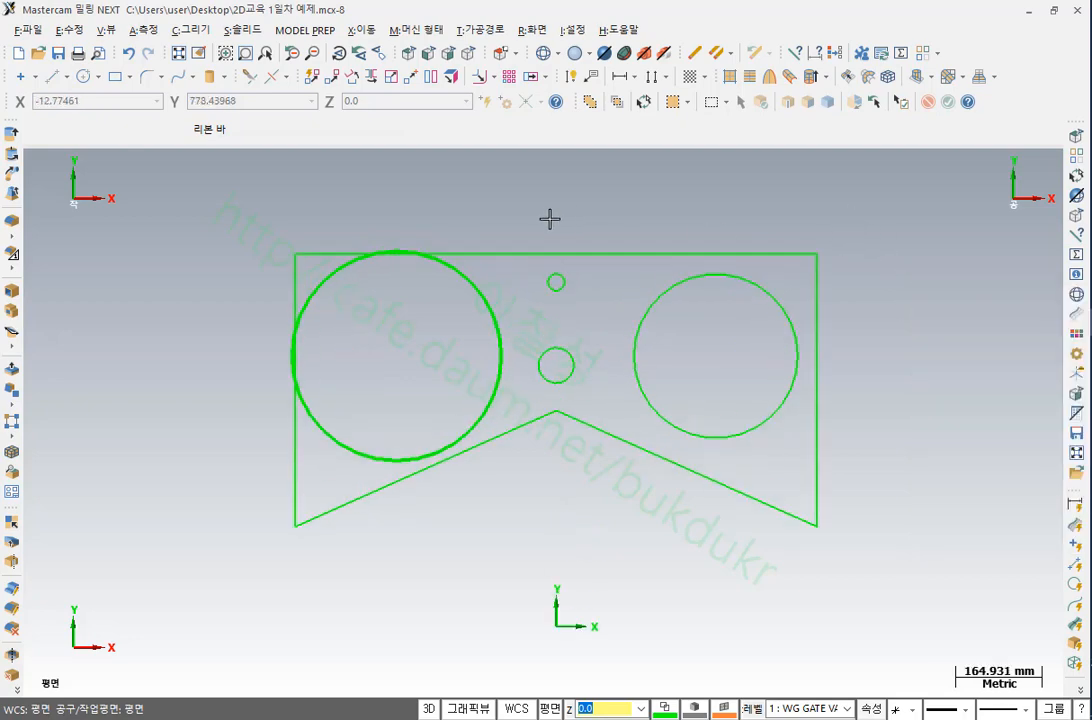
{"action": "left_click", "coordinate": [483, 290]}
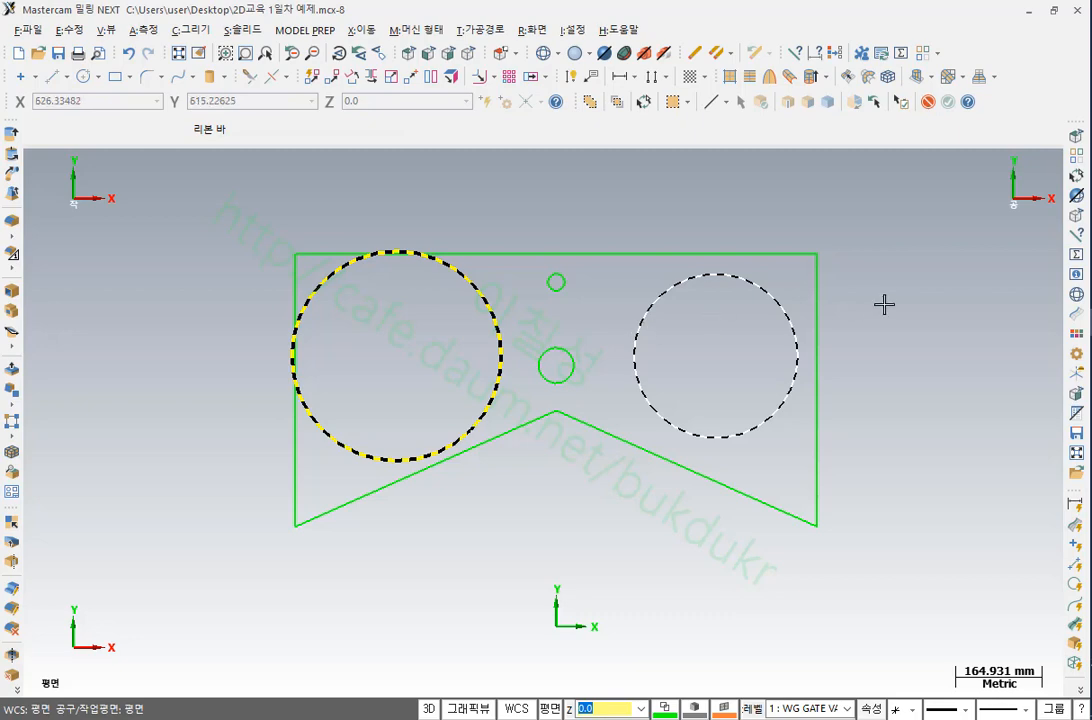
{"action": "key", "text": "F4"}
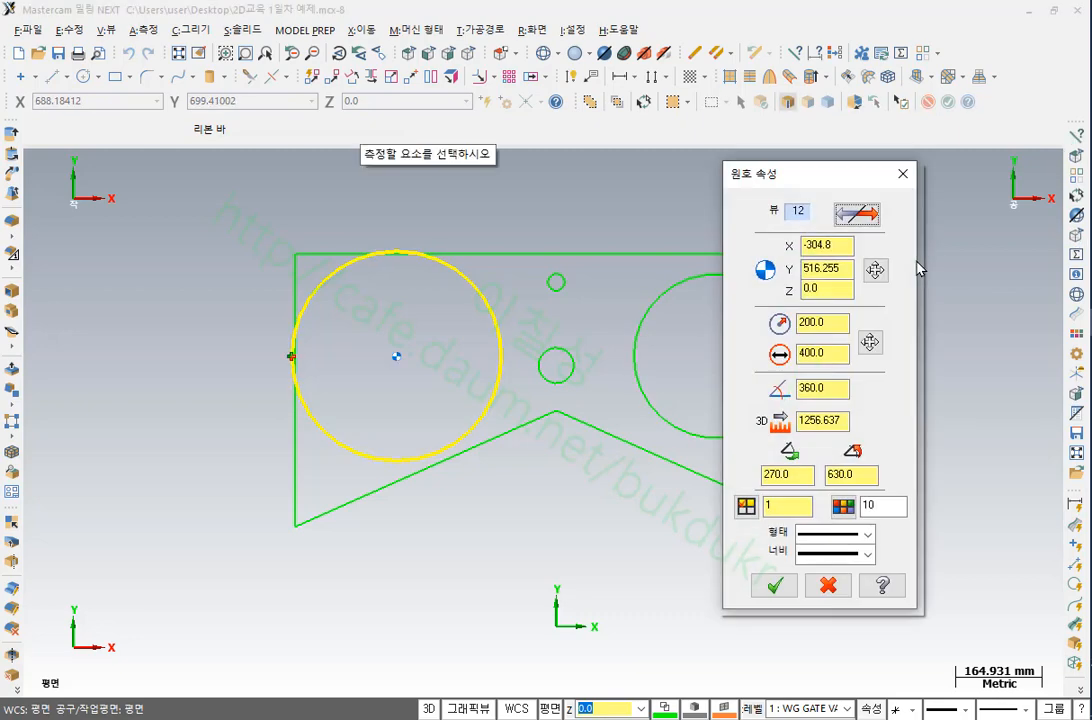
{"action": "left_click_drag", "start_coordinate": [846, 170], "coordinate": [170, 224]}
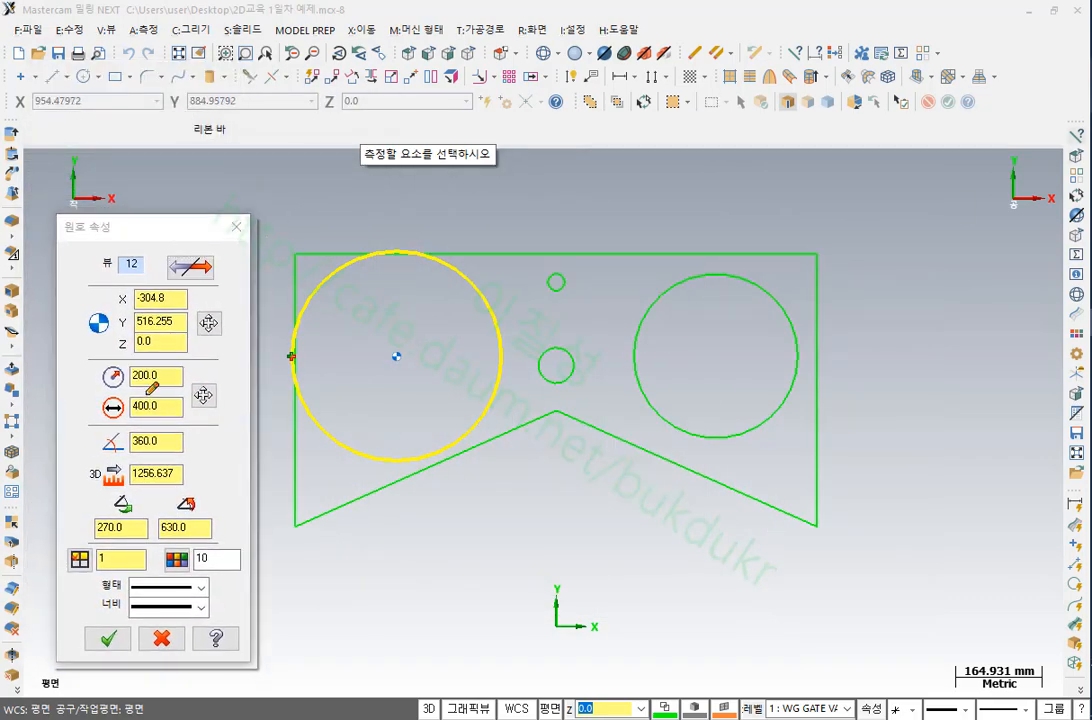
{"action": "mouse_move", "coordinate": [178, 394]}
{"action": "left_mouse_down"}
{"action": "mouse_move", "coordinate": [88, 389]}
{"action": "mouse_move", "coordinate": [140, 356]}
{"action": "mouse_move", "coordinate": [185, 386]}
{"action": "mouse_move", "coordinate": [112, 428]}
{"action": "mouse_move", "coordinate": [88, 395]}
{"action": "mouse_move", "coordinate": [182, 400]}
{"action": "left_mouse_up"}
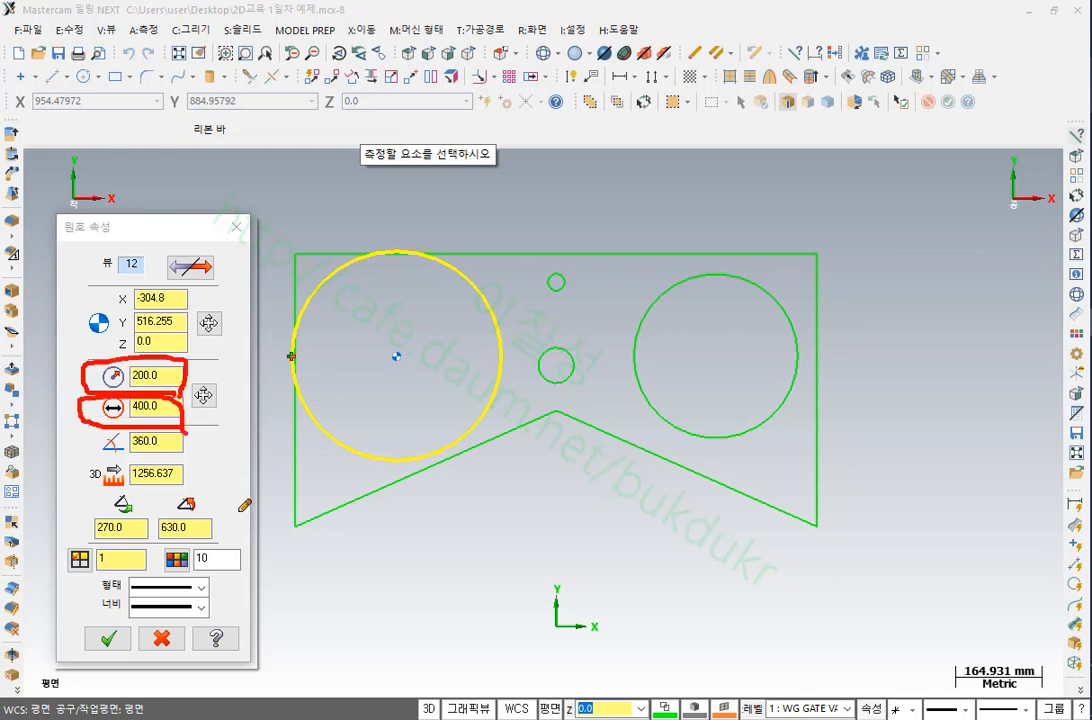
{"action": "right_click", "coordinate": [583, 199]}
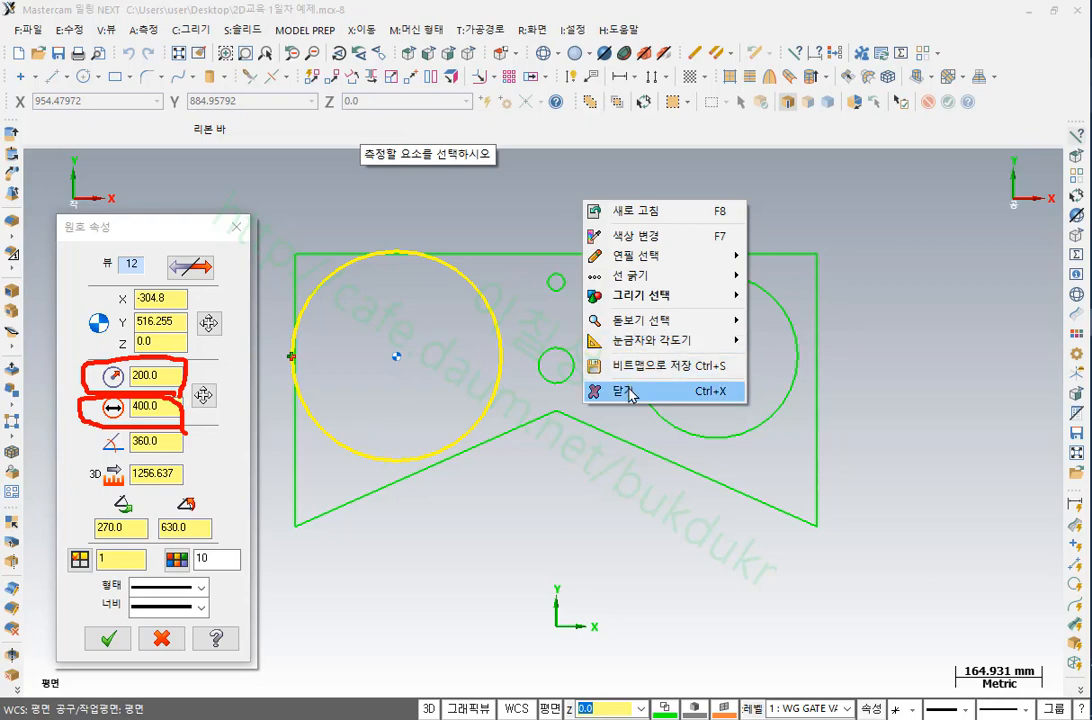
{"action": "left_click", "coordinate": [628, 390]}
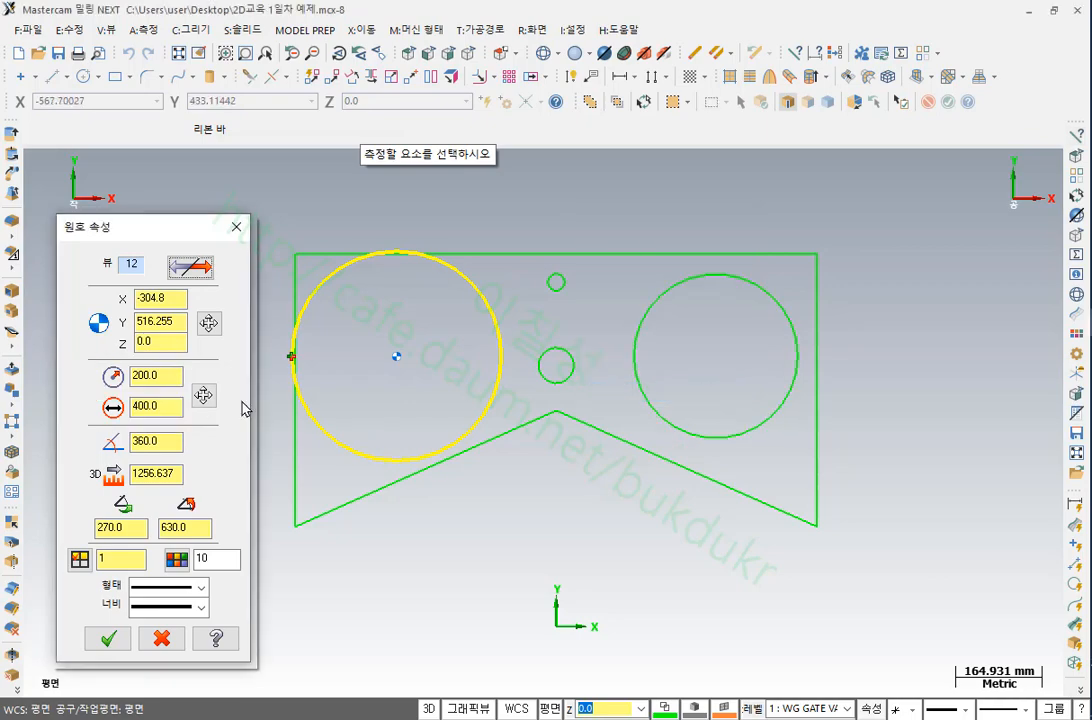
Resize the analyzed circle freehand to a radius of about 143 mm
{"action": "left_click", "coordinate": [168, 375]}
{"action": "left_click_drag", "start_coordinate": [168, 375], "coordinate": [112, 321]}
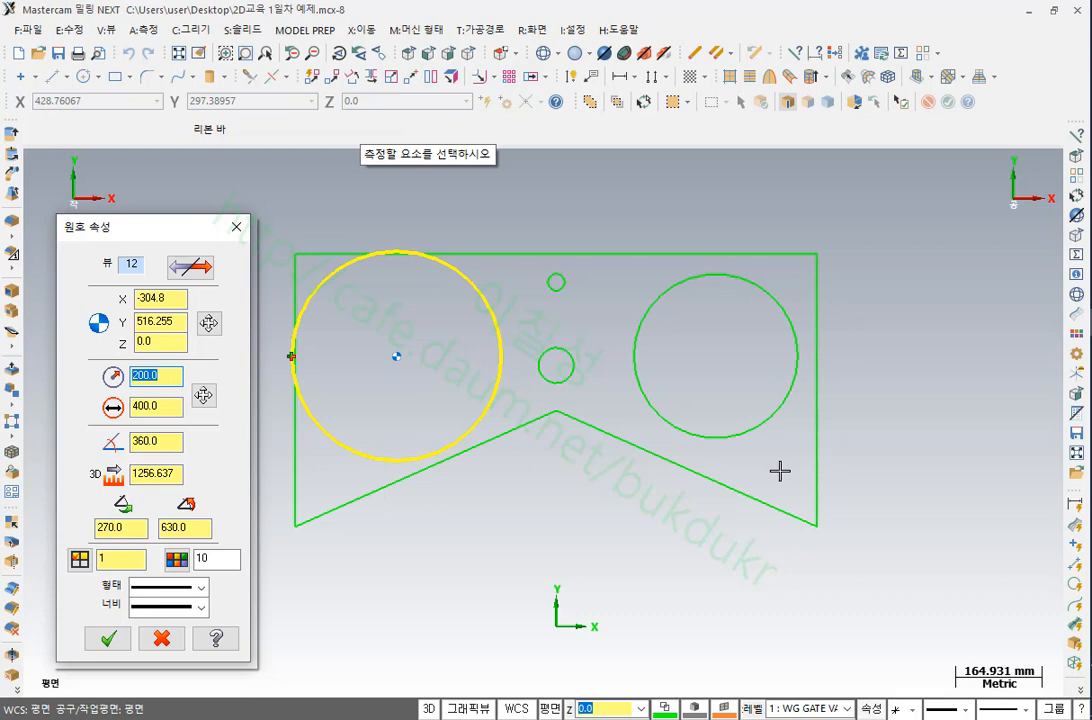
{"action": "left_click", "coordinate": [204, 397]}
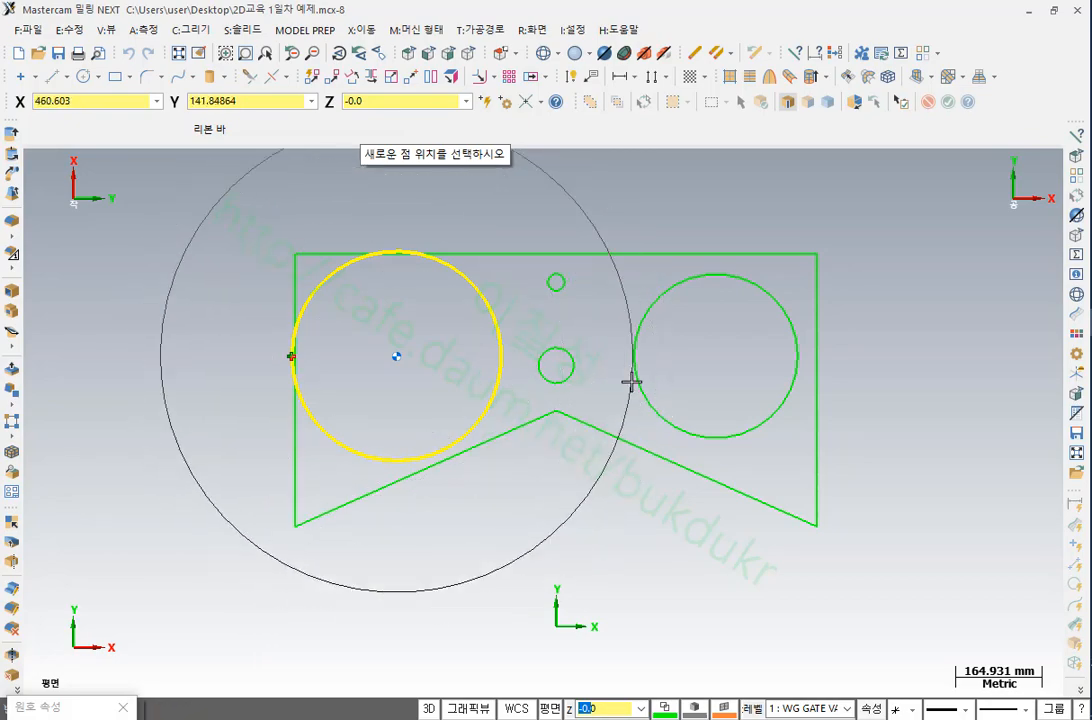
{"action": "left_click", "coordinate": [470, 368]}
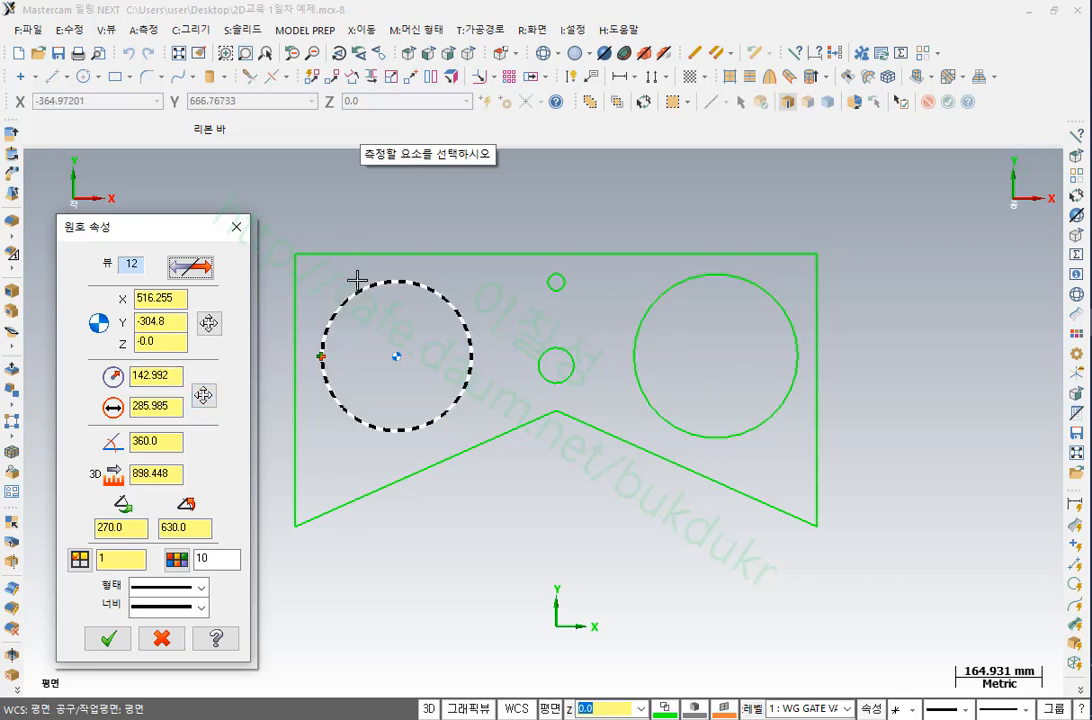
Set the circle's radius to 156.512 mm by taking the arc radius from the other large circle in the profile
{"action": "double_click", "coordinate": [172, 378]}
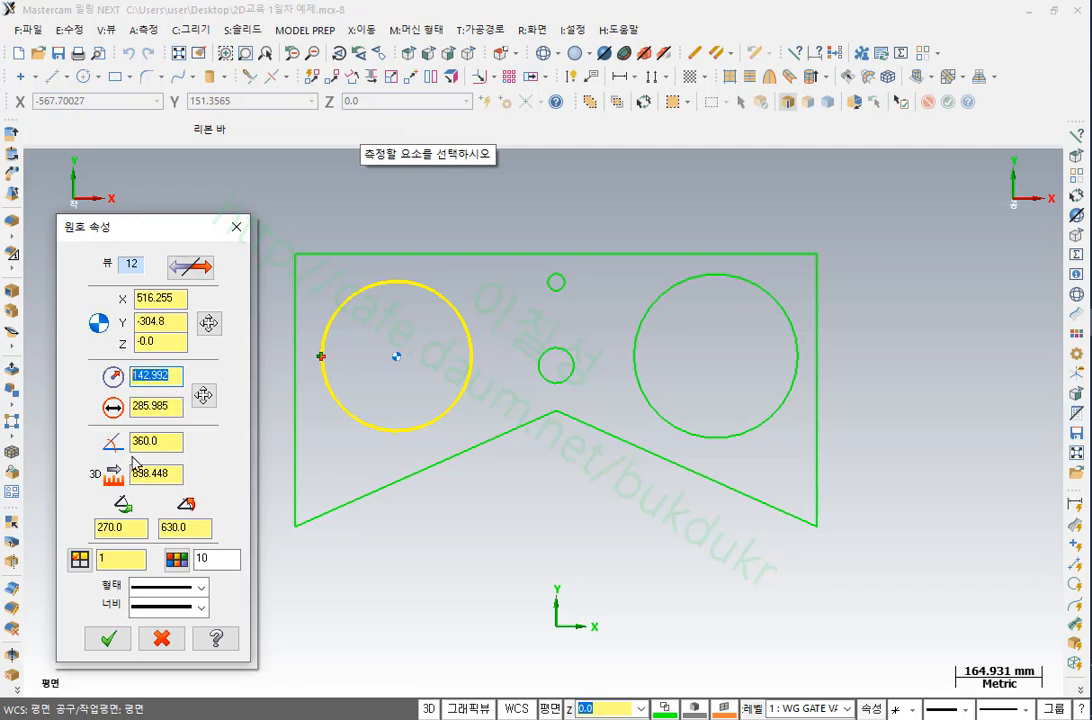
{"action": "right_click", "coordinate": [160, 380]}
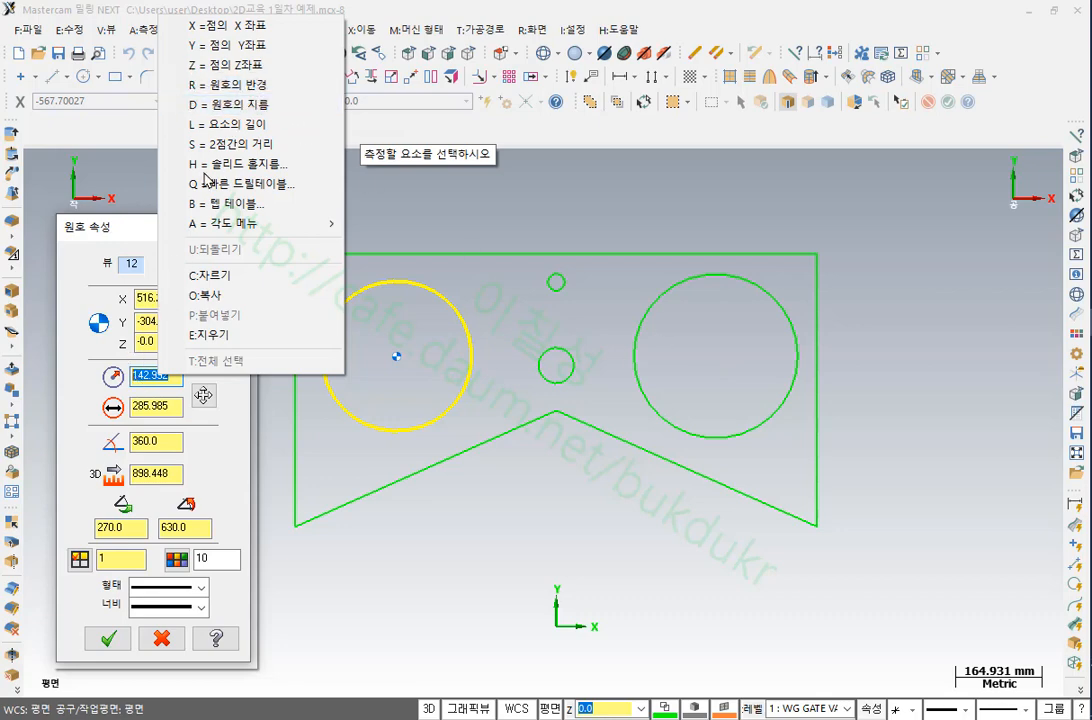
{"action": "left_click", "coordinate": [226, 93]}
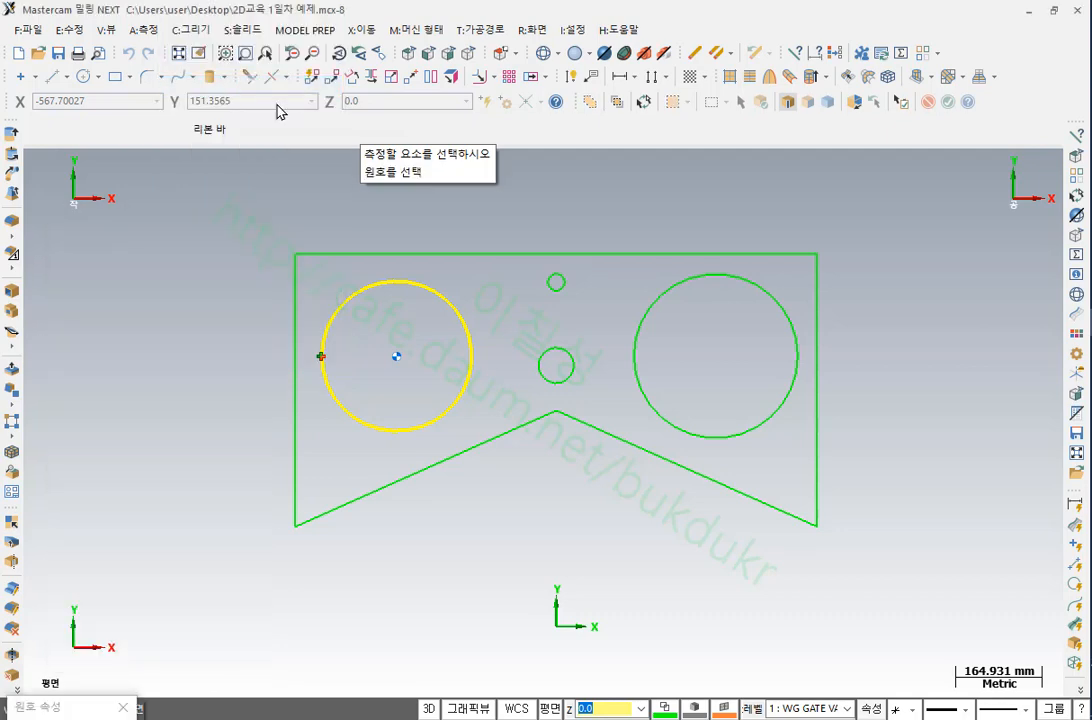
{"action": "left_click", "coordinate": [649, 305]}
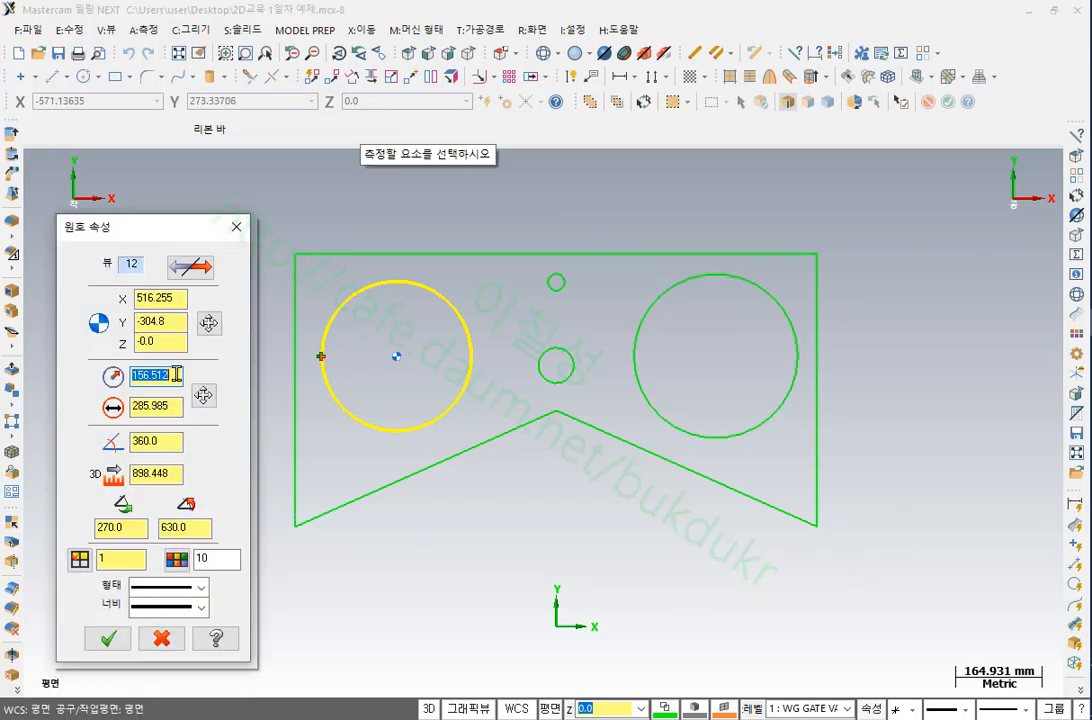
{"action": "key", "text": "Return"}
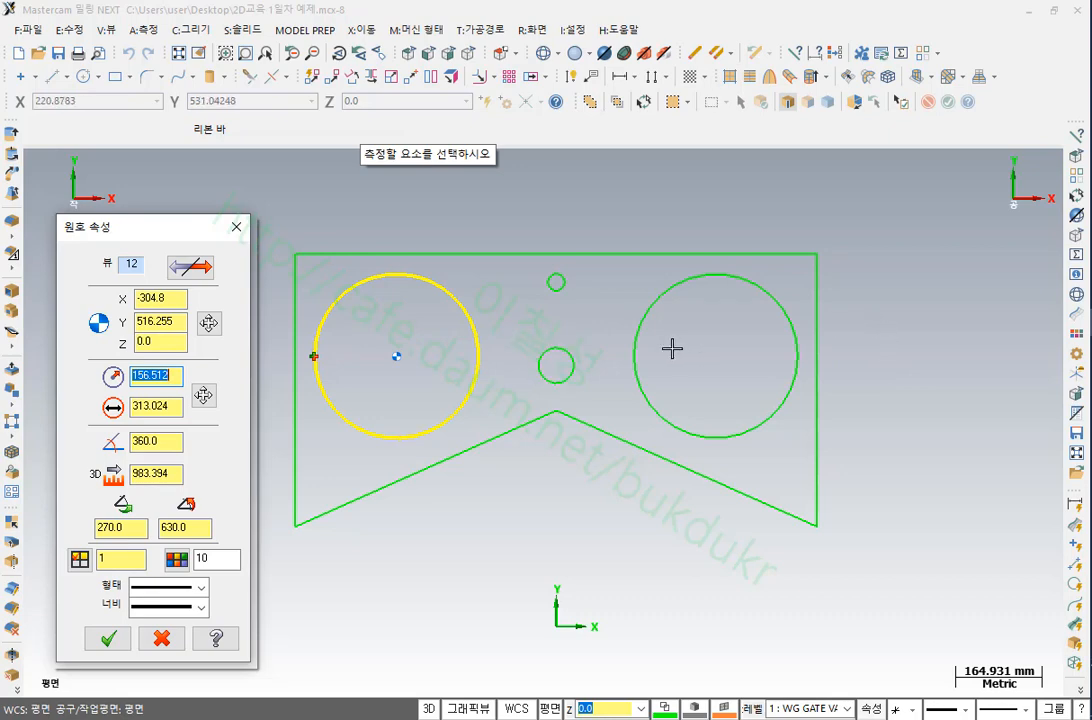
{"action": "scroll", "coordinate": [736, 219], "scroll_direction": "down", "scroll_amount": 1}
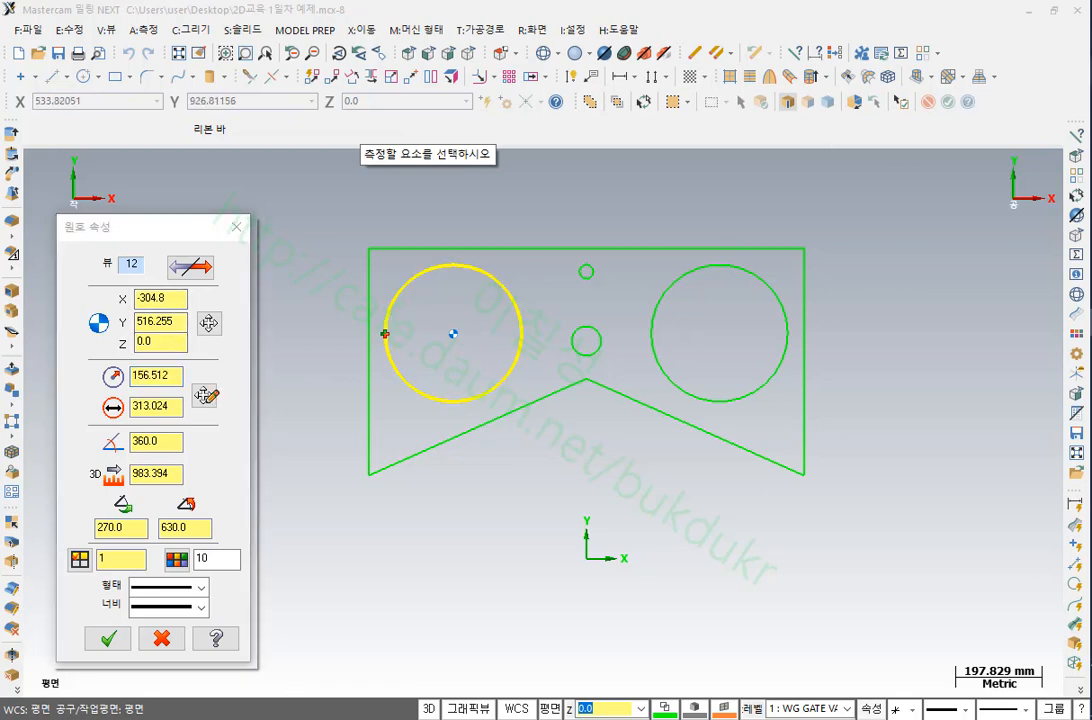
{"action": "mouse_move", "coordinate": [216, 356]}
{"action": "left_mouse_down"}
{"action": "mouse_move", "coordinate": [80, 350]}
{"action": "mouse_move", "coordinate": [170, 268]}
{"action": "left_mouse_up"}
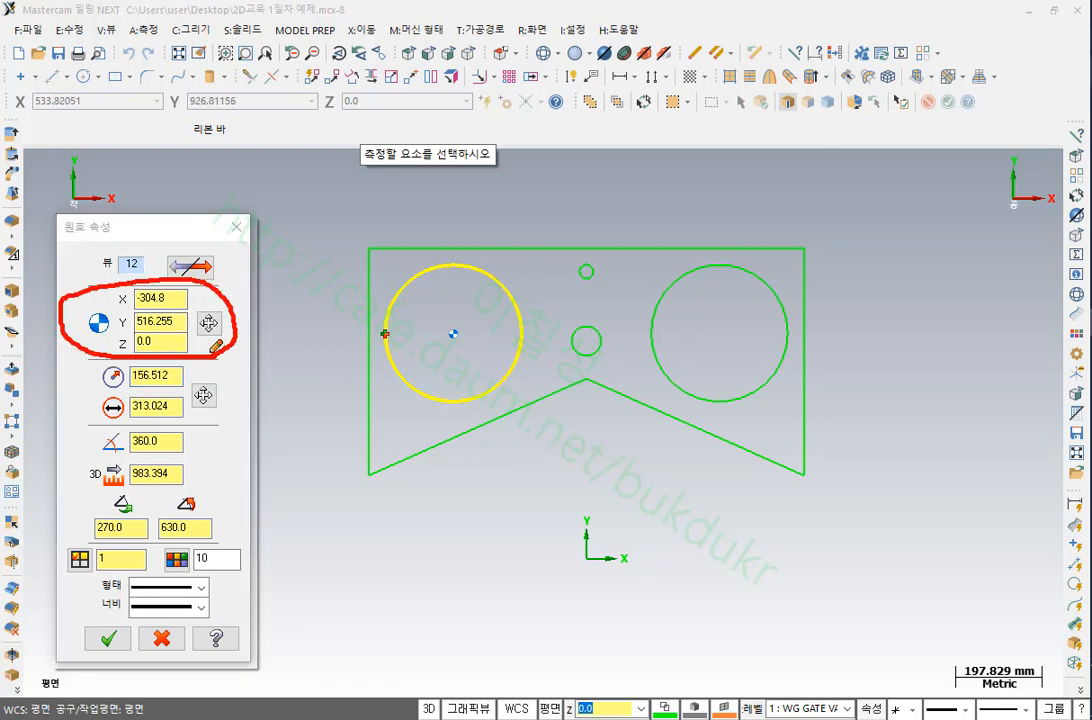
{"action": "mouse_move", "coordinate": [216, 356]}
{"action": "left_mouse_down"}
{"action": "mouse_move", "coordinate": [268, 277]}
{"action": "mouse_move", "coordinate": [368, 250]}
{"action": "left_mouse_up"}
{"action": "mouse_move", "coordinate": [234, 274]}
{"action": "left_mouse_down"}
{"action": "mouse_move", "coordinate": [210, 316]}
{"action": "mouse_move", "coordinate": [226, 296]}
{"action": "left_mouse_up"}
{"action": "left_click_drag", "start_coordinate": [370, 248], "coordinate": [368, 250]}
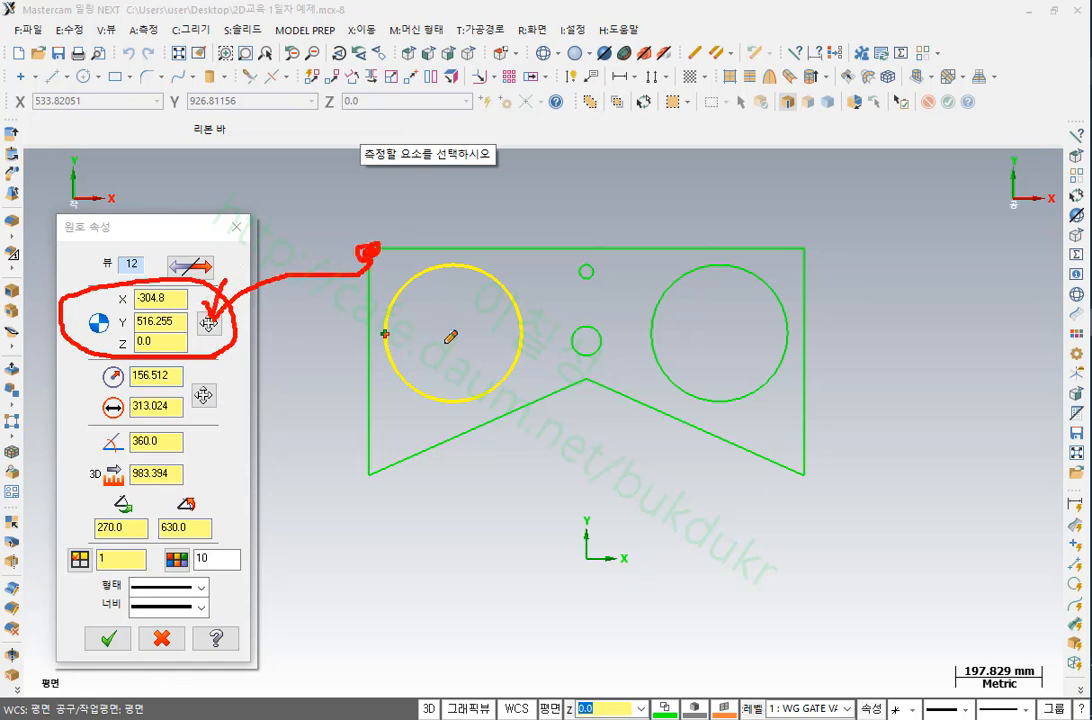
{"action": "mouse_move", "coordinate": [448, 340]}
{"action": "left_mouse_down"}
{"action": "mouse_move", "coordinate": [467, 270]}
{"action": "mouse_move", "coordinate": [368, 250]}
{"action": "mouse_move", "coordinate": [402, 238]}
{"action": "left_mouse_up"}
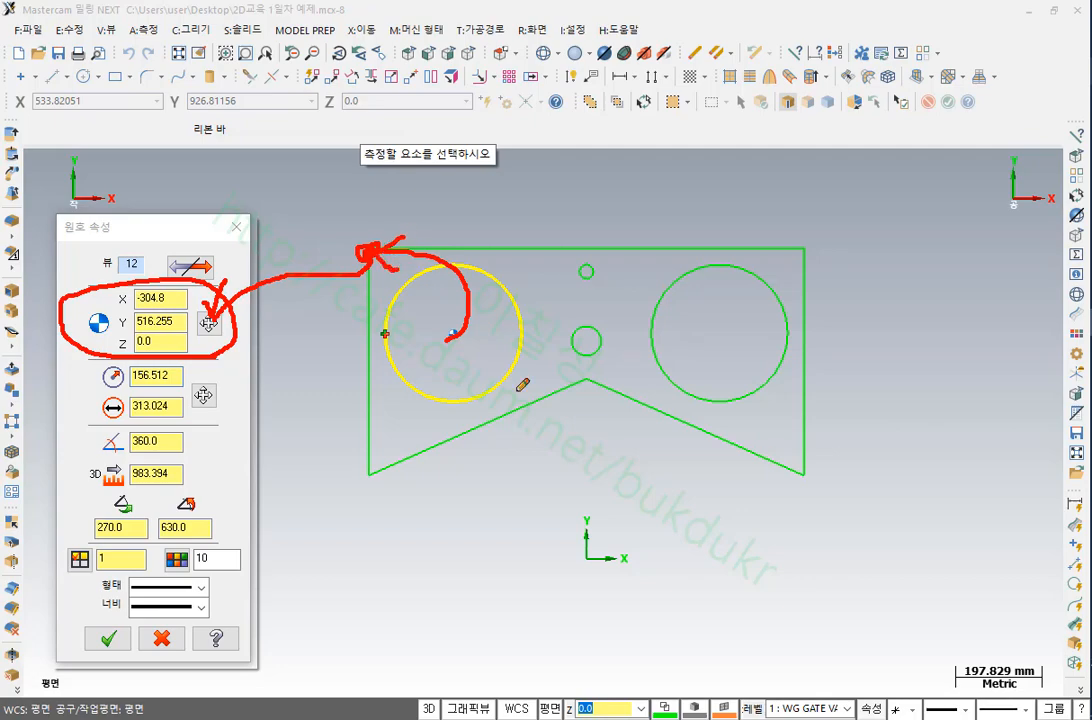
{"action": "right_click", "coordinate": [567, 472]}
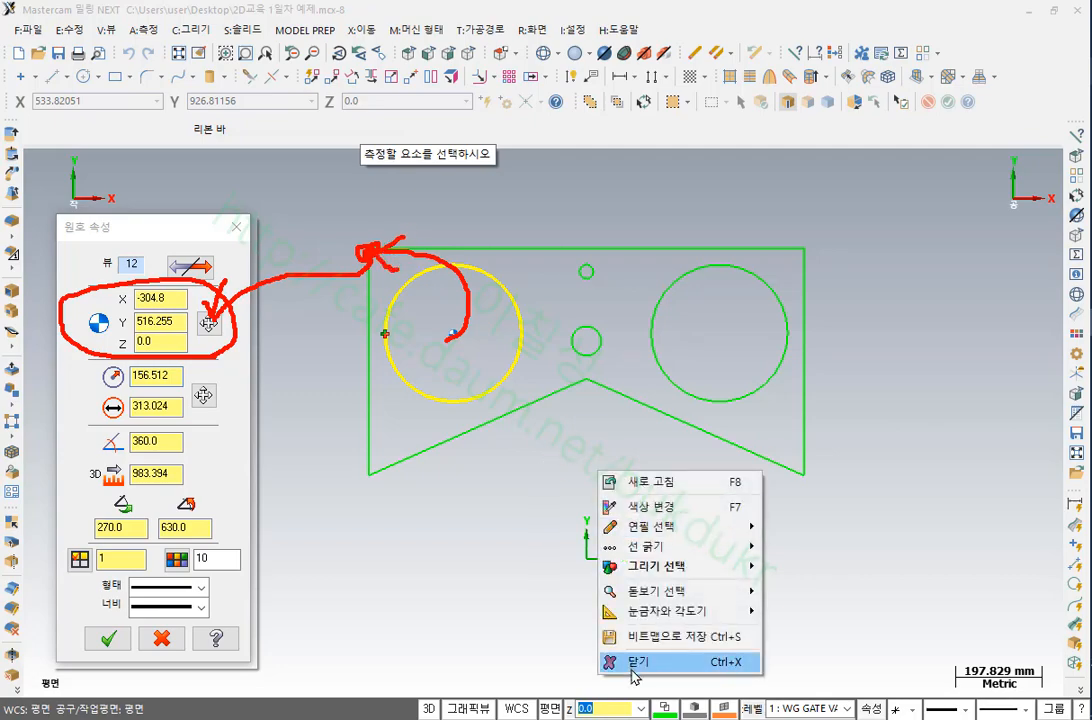
{"action": "left_click", "coordinate": [625, 590]}
Move the circle's center point to the profile's upper-left corner, and from there to its lower-left corner
{"action": "left_click", "coordinate": [208, 322]}
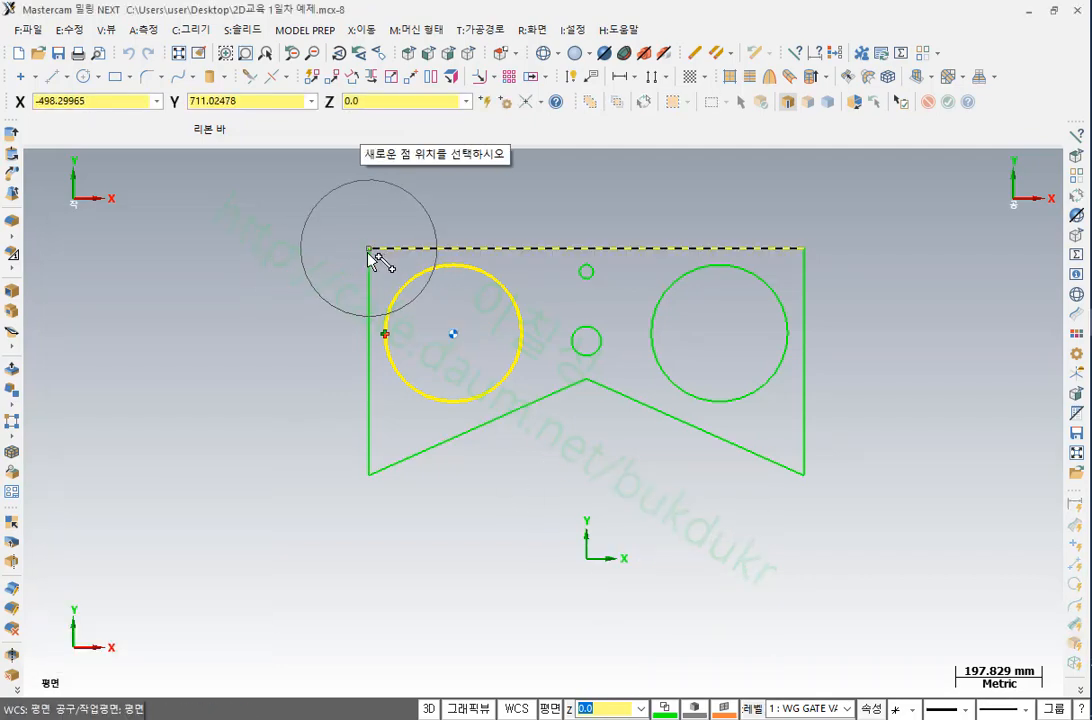
{"action": "left_click", "coordinate": [369, 248]}
{"action": "scroll", "coordinate": [822, 479], "scroll_direction": "down", "scroll_amount": 2}
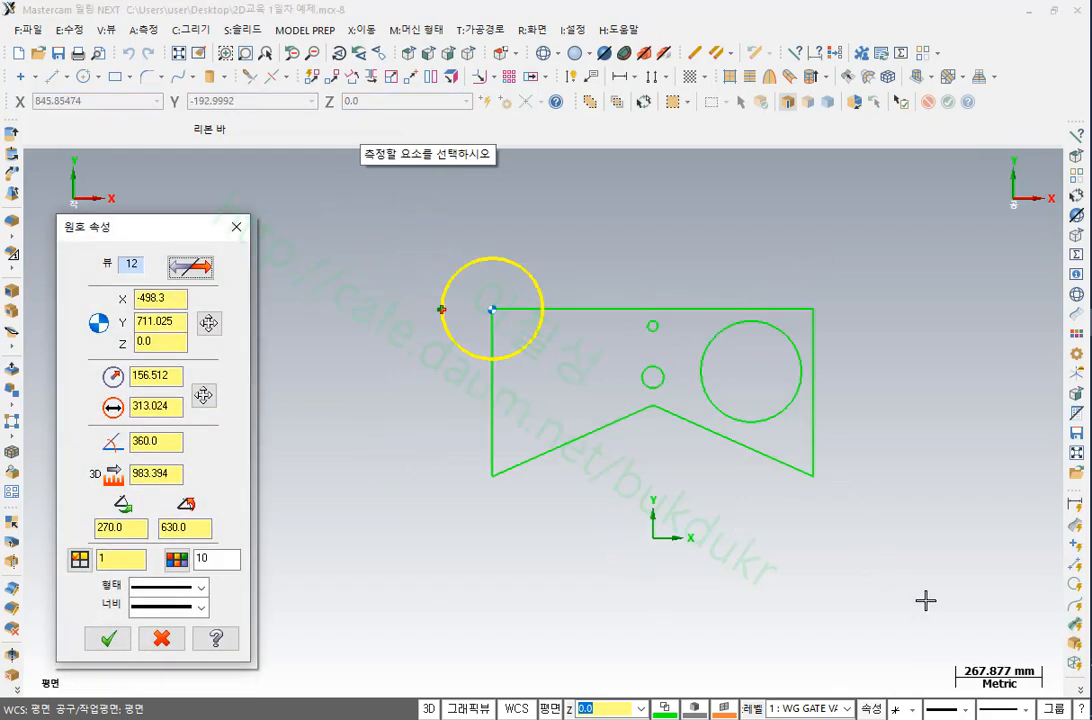
{"action": "left_click", "coordinate": [208, 322]}
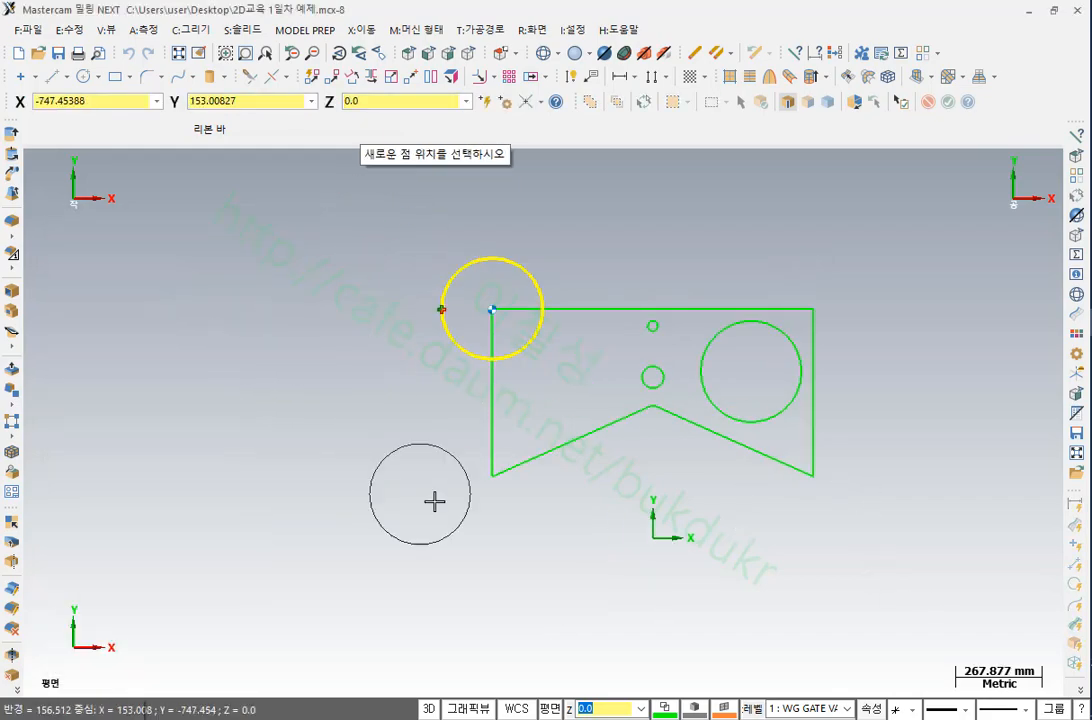
{"action": "left_click", "coordinate": [492, 477]}
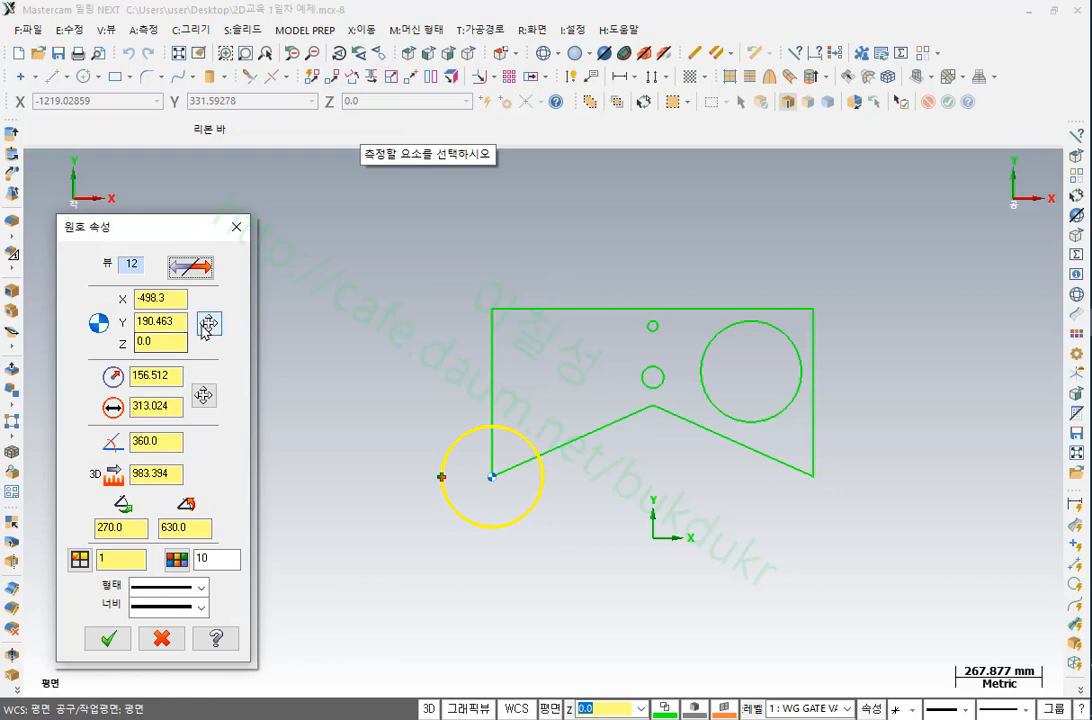
Move the circle's center point to the origin at X 0, Y 0, Z 0
{"action": "left_click", "coordinate": [204, 394]}
{"action": "left_click", "coordinate": [648, 539]}
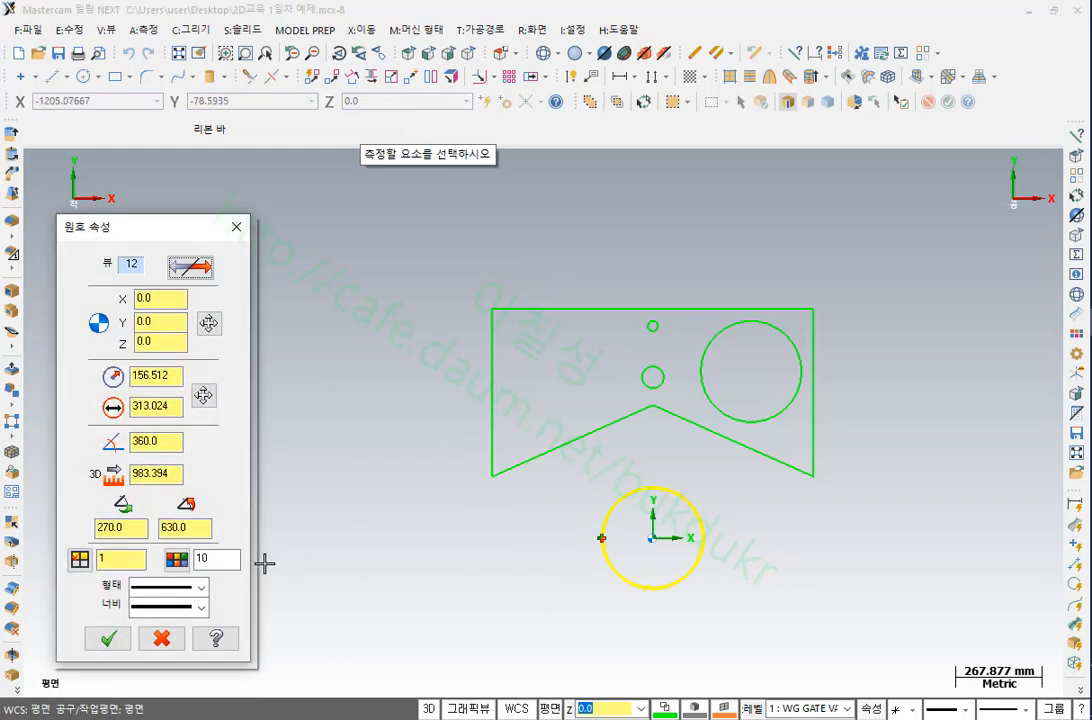
Move the circle's center point to the profile's lower-right corner and accept the arc property changes
{"action": "left_click", "coordinate": [207, 317]}
{"action": "left_click", "coordinate": [819, 485]}
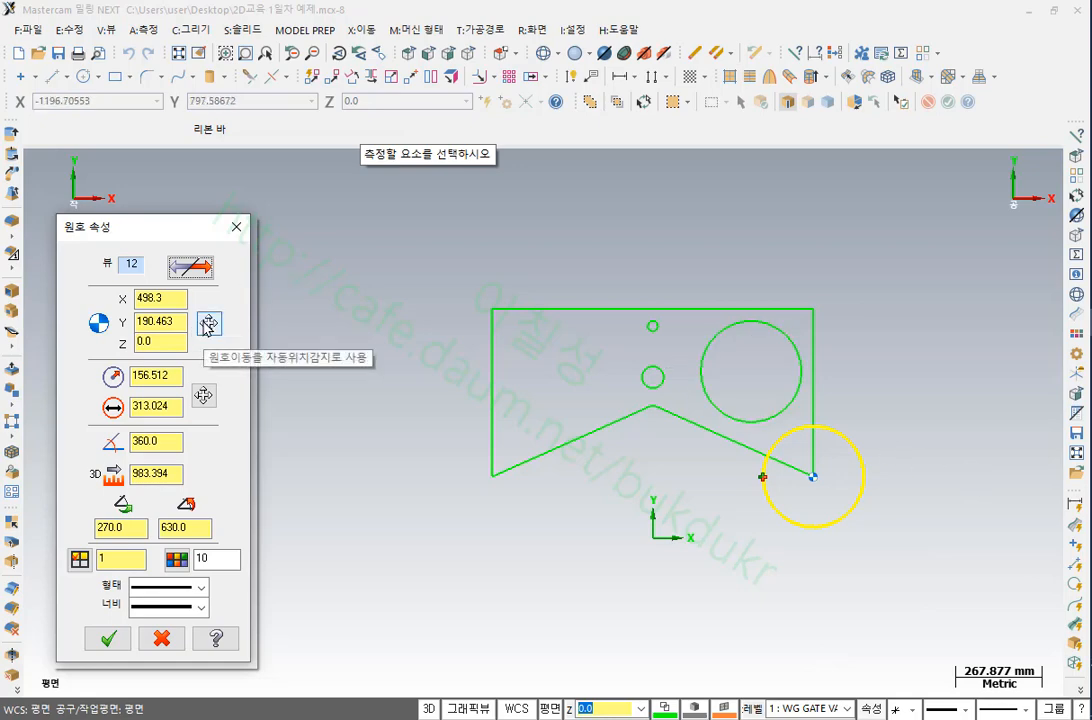
{"action": "left_click", "coordinate": [108, 638]}
Delete the circle centered on the profile's lower-right corner
{"action": "scroll", "coordinate": [892, 558], "scroll_direction": "up", "scroll_amount": 2}
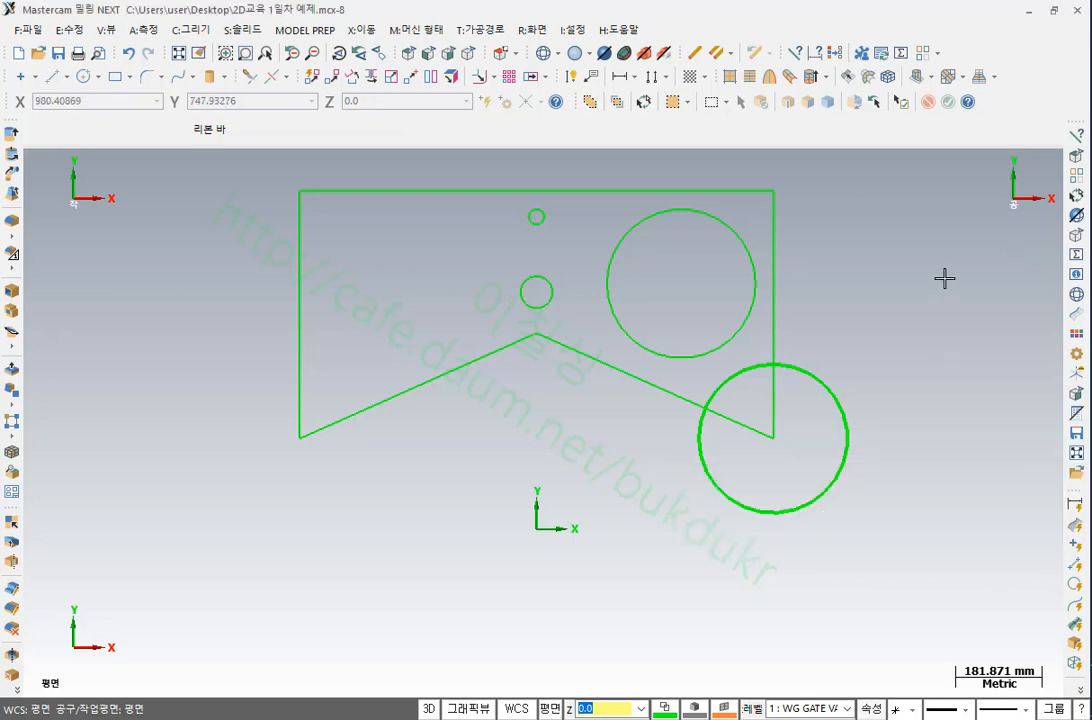
{"action": "scroll", "coordinate": [896, 262], "scroll_direction": "up", "scroll_amount": 1}
{"action": "scroll", "coordinate": [938, 296], "scroll_direction": "down", "scroll_amount": 1}
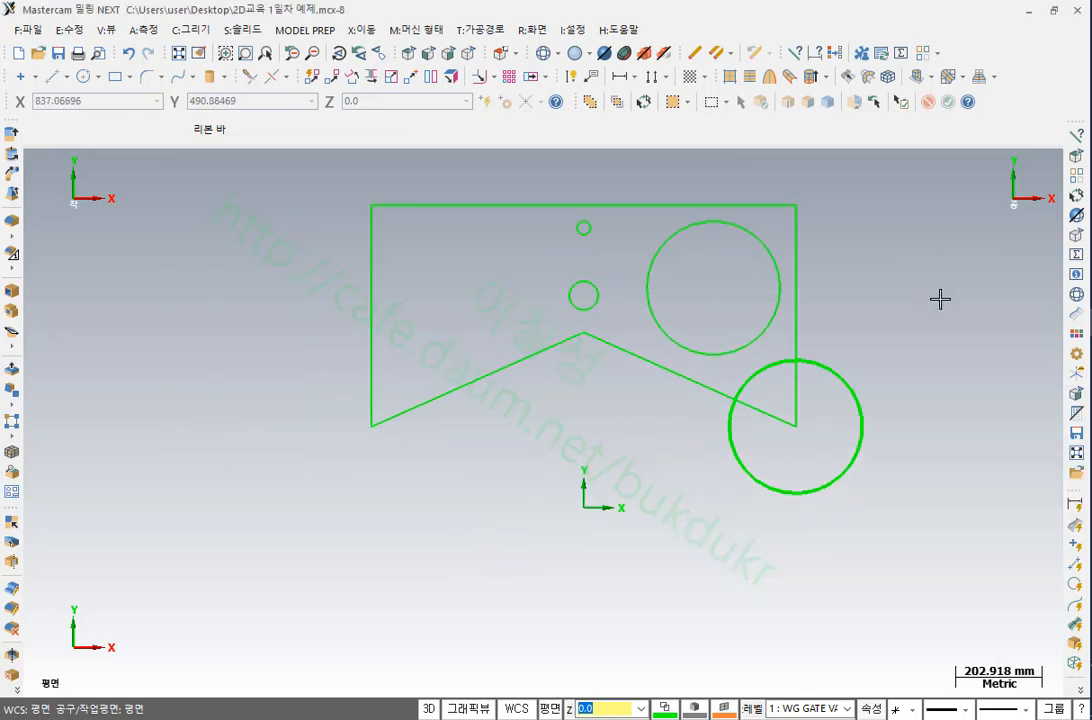
{"action": "left_click", "coordinate": [862, 400]}
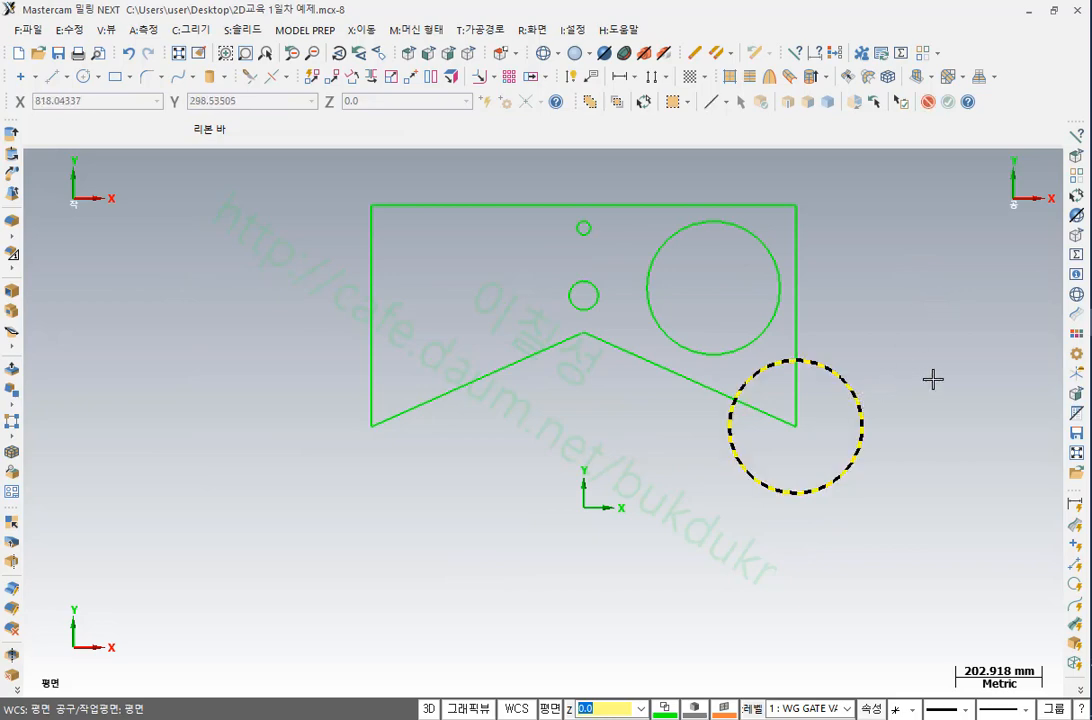
{"action": "key", "text": "Delete"}
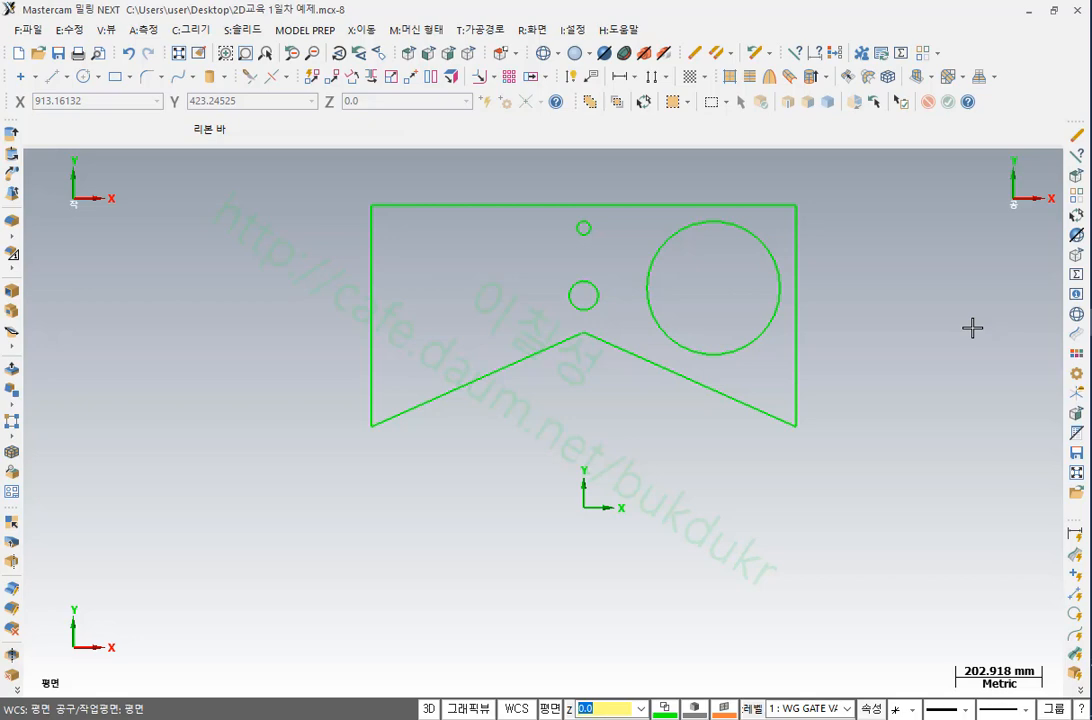
Delete the large circle in the right half of the profile
{"action": "scroll", "coordinate": [858, 487], "scroll_direction": "down", "scroll_amount": 1}
{"action": "scroll", "coordinate": [634, 232], "scroll_direction": "up", "scroll_amount": 3}
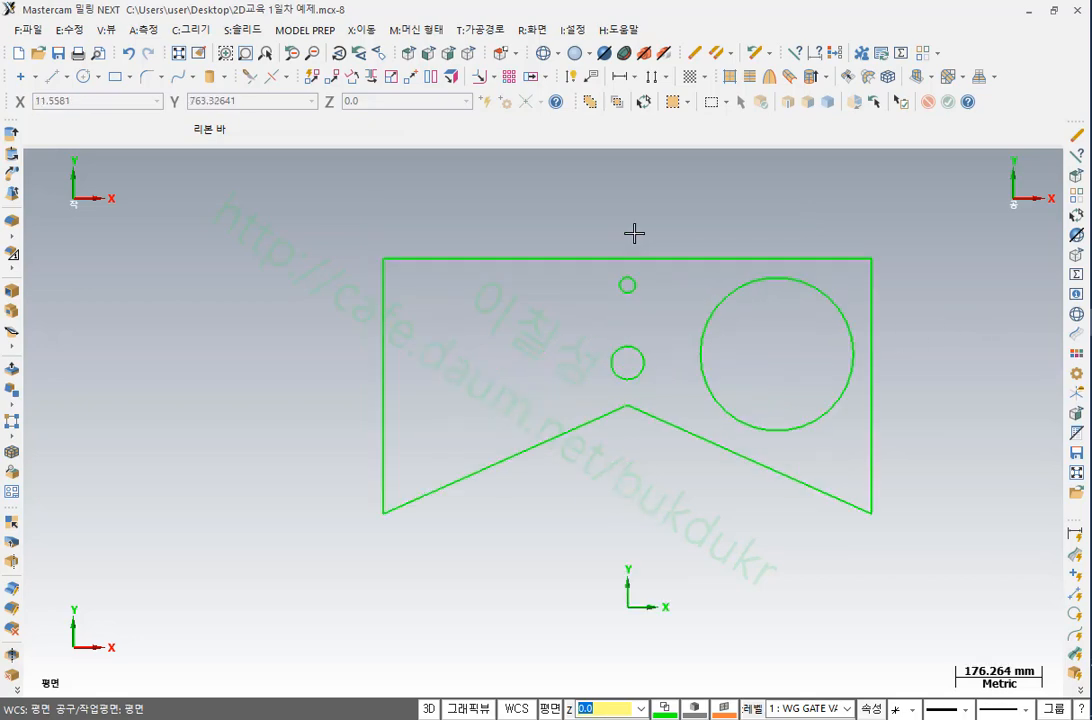
{"action": "left_click", "coordinate": [836, 305]}
{"action": "key", "text": "Delete"}
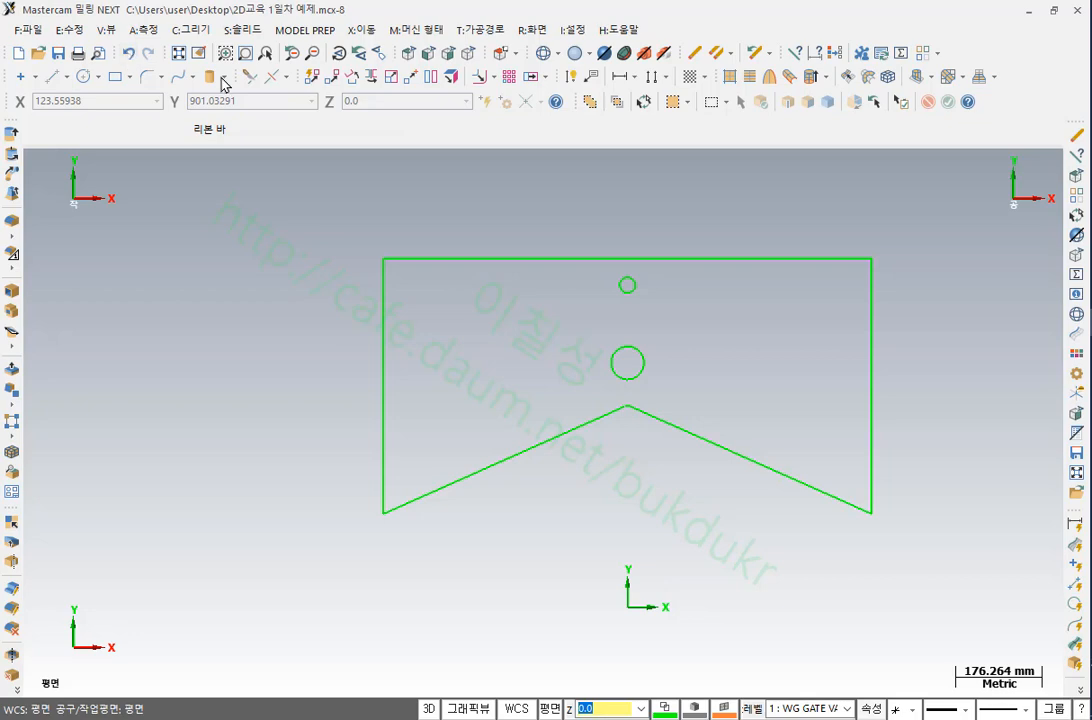
Undo the deletion of the large circle, redo it, and undo it once more
{"action": "left_click", "coordinate": [128, 55]}
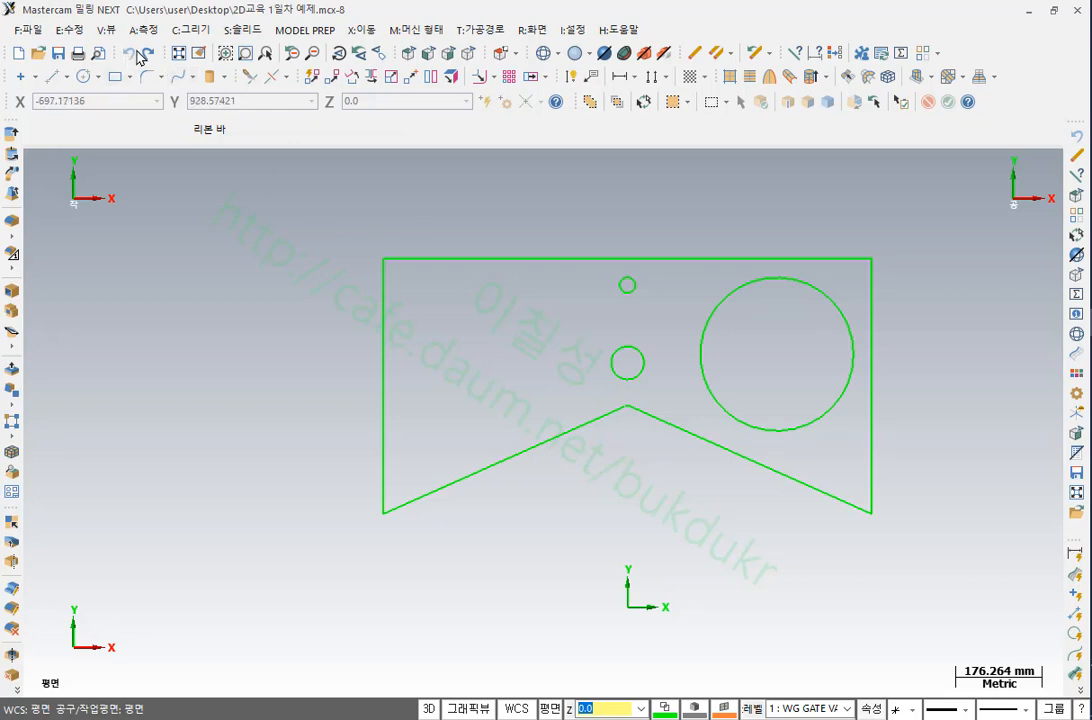
{"action": "left_click", "coordinate": [143, 55]}
{"action": "left_click", "coordinate": [128, 55]}
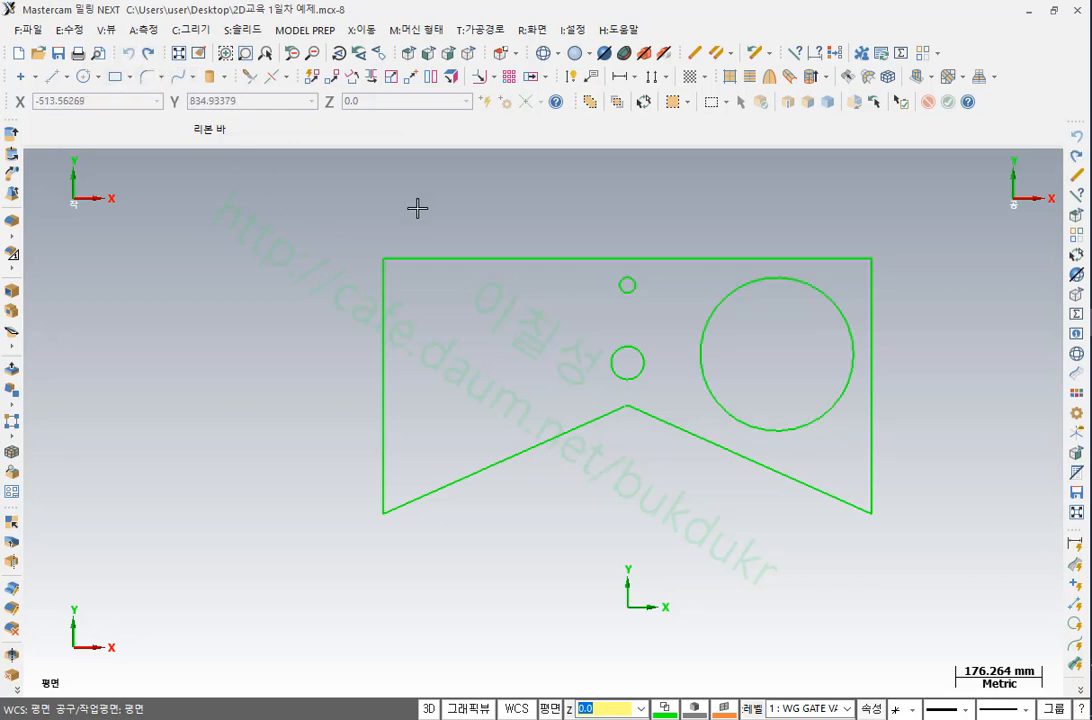
View the profile wireframe in the isometric view and return to the top view
{"action": "scroll", "coordinate": [624, 255], "scroll_direction": "down", "scroll_amount": 2}
{"action": "scroll", "coordinate": [608, 180], "scroll_direction": "up", "scroll_amount": 2}
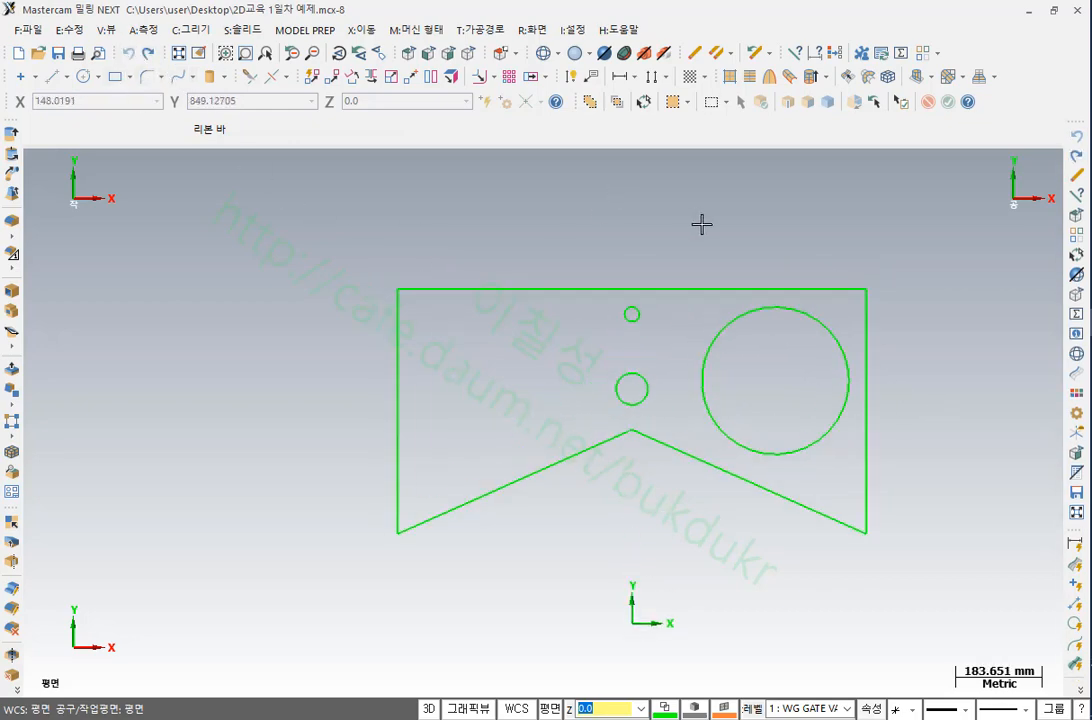
{"action": "left_click", "coordinate": [408, 53]}
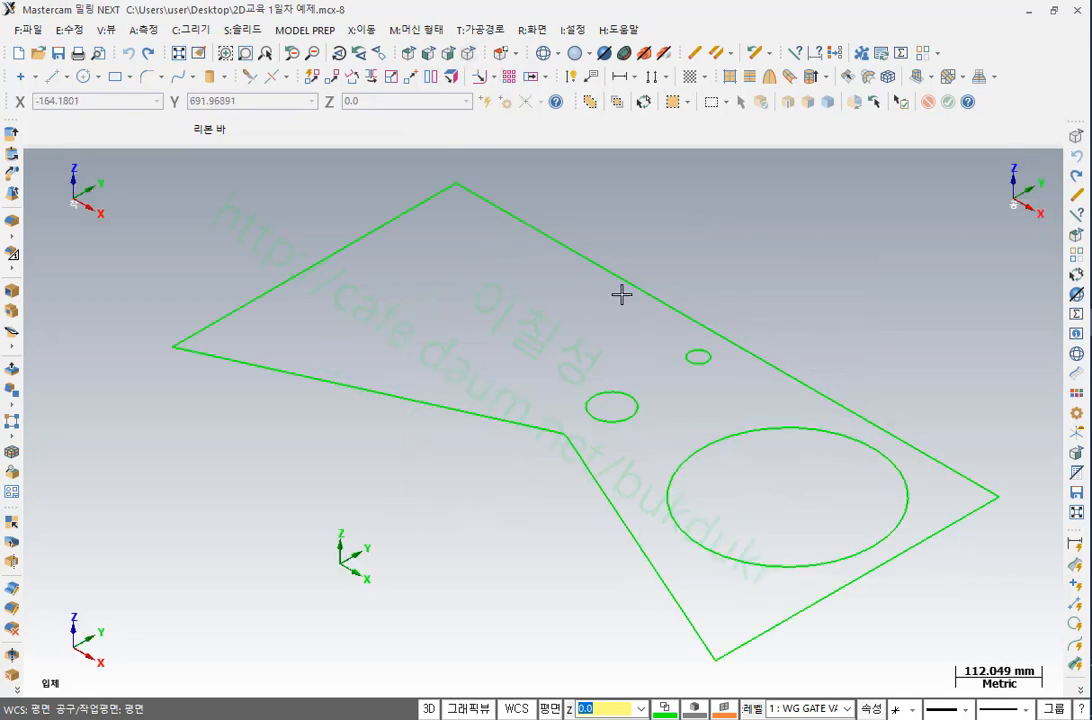
{"action": "left_click", "coordinate": [427, 53]}
{"action": "scroll", "coordinate": [617, 227], "scroll_direction": "up", "scroll_amount": 1}
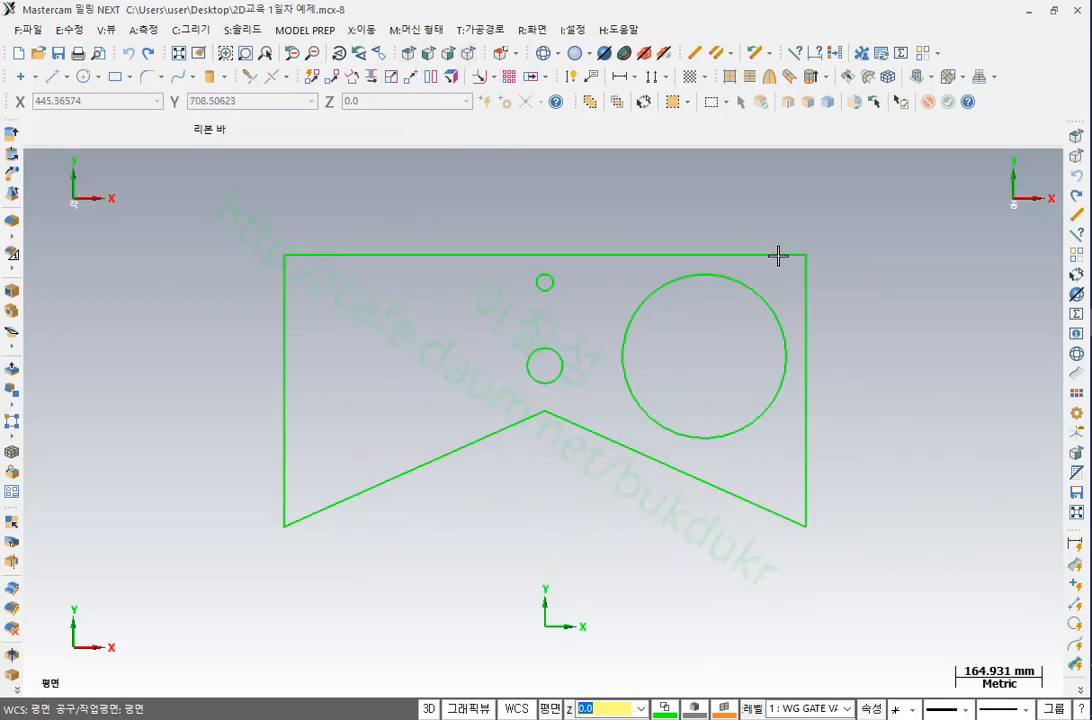
{"action": "scroll", "coordinate": [790, 260], "scroll_direction": "down", "scroll_amount": 1}
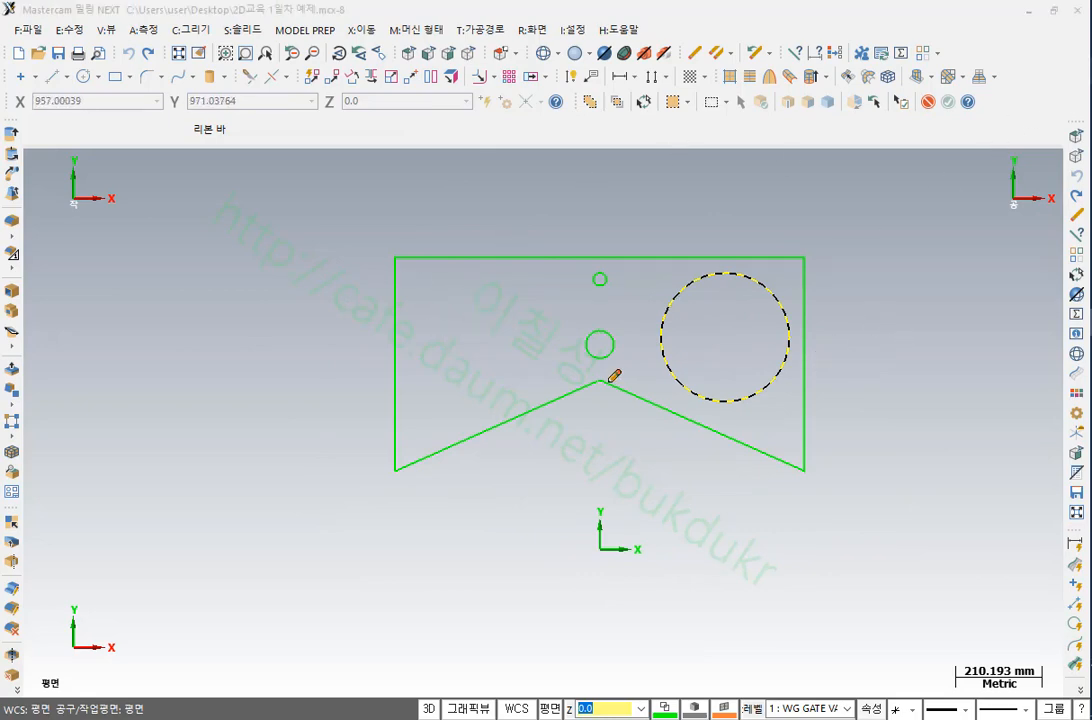
{"action": "mouse_move", "coordinate": [487, 378]}
{"action": "left_mouse_down"}
{"action": "mouse_move", "coordinate": [452, 372]}
{"action": "mouse_move", "coordinate": [530, 372]}
{"action": "mouse_move", "coordinate": [470, 352]}
{"action": "left_mouse_up"}
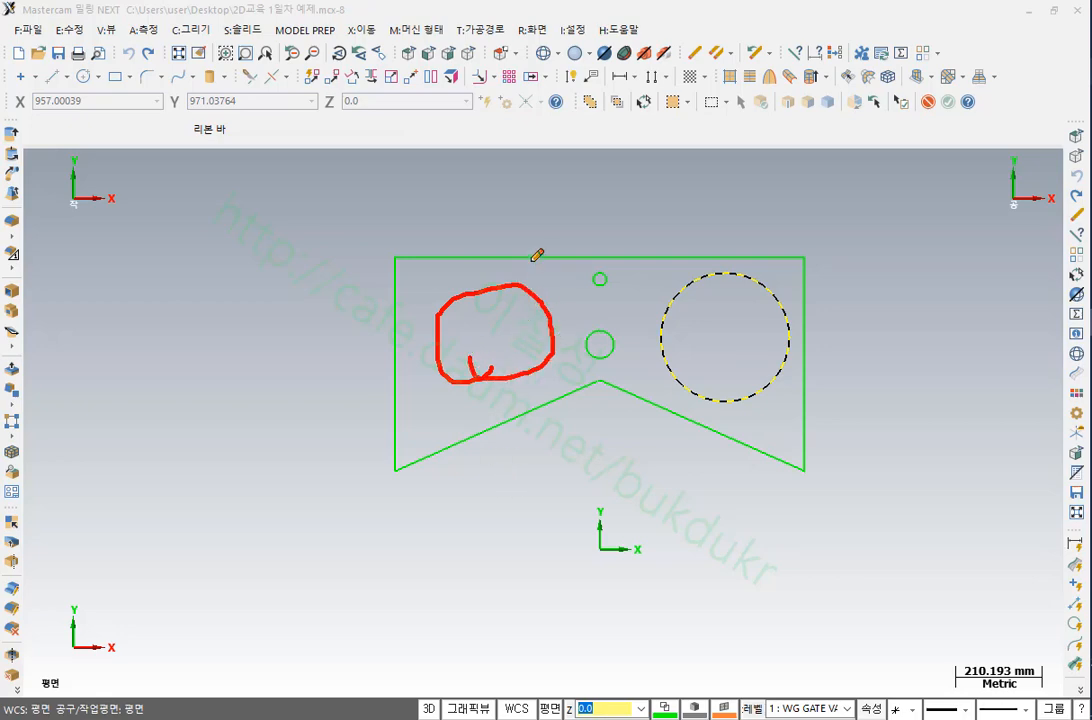
{"action": "left_click_drag", "start_coordinate": [533, 260], "coordinate": [455, 388]}
{"action": "left_click_drag", "start_coordinate": [450, 290], "coordinate": [530, 447]}
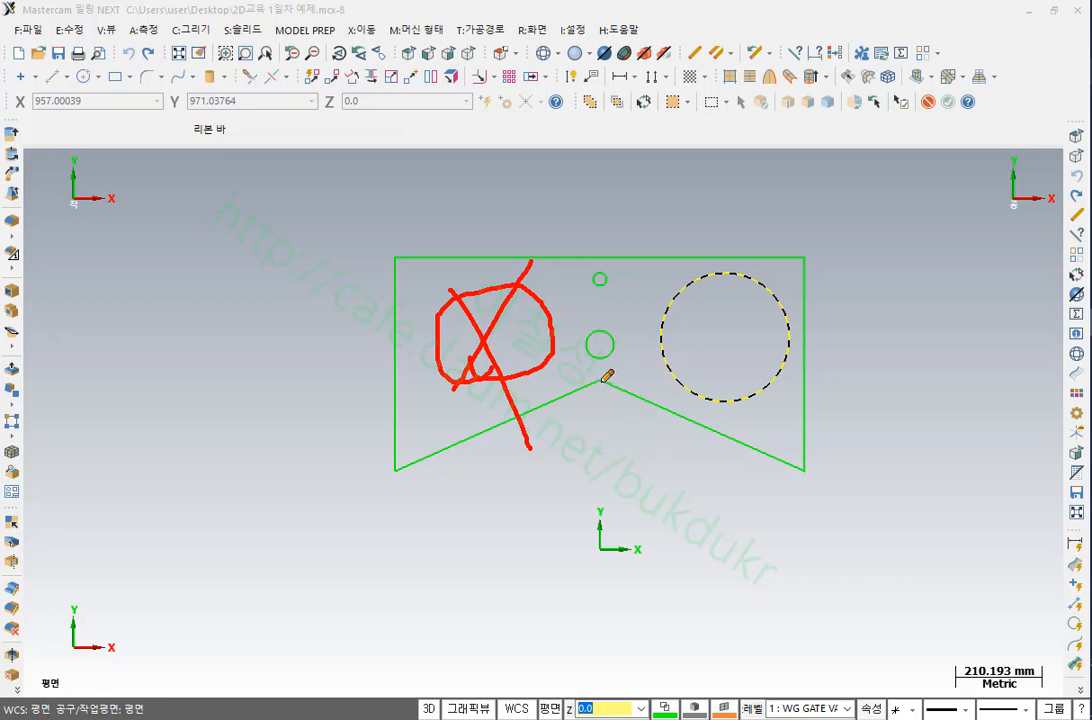
{"action": "mouse_move", "coordinate": [601, 381]}
{"action": "left_mouse_down"}
{"action": "mouse_move", "coordinate": [601, 598]}
{"action": "mouse_move", "coordinate": [633, 518]}
{"action": "mouse_move", "coordinate": [591, 598]}
{"action": "left_mouse_up"}
{"action": "mouse_move", "coordinate": [589, 412]}
{"action": "left_mouse_down"}
{"action": "mouse_move", "coordinate": [600, 383]}
{"action": "mouse_move", "coordinate": [618, 413]}
{"action": "left_mouse_up"}
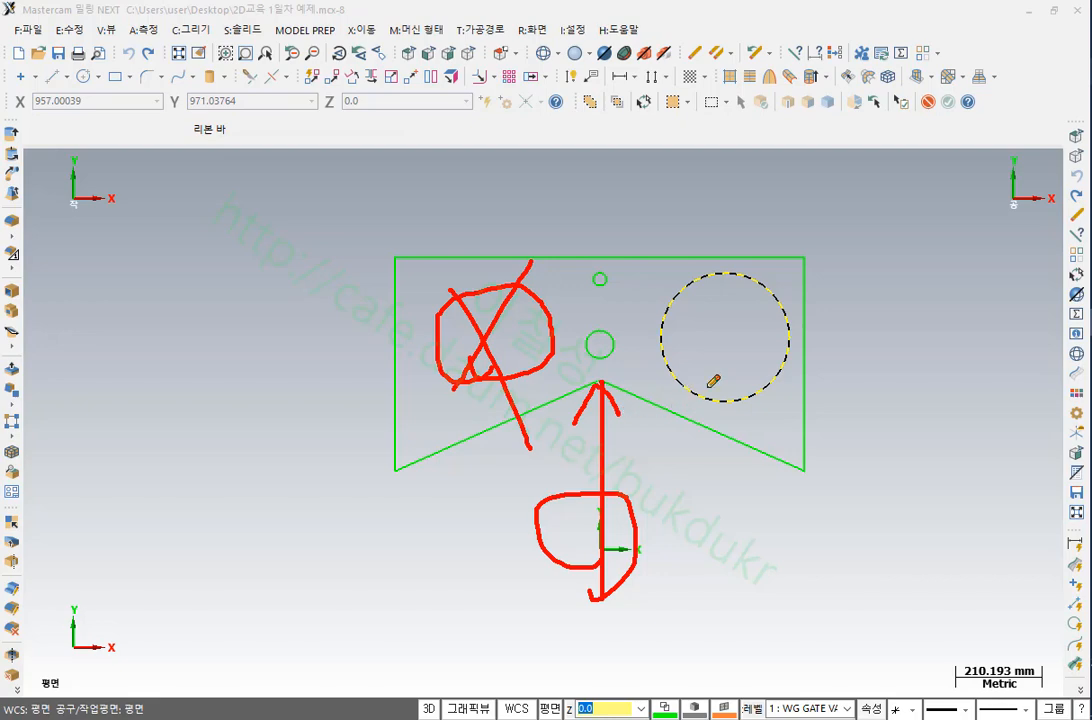
{"action": "mouse_move", "coordinate": [695, 303]}
{"action": "left_mouse_down"}
{"action": "mouse_move", "coordinate": [688, 283]}
{"action": "mouse_move", "coordinate": [516, 259]}
{"action": "mouse_move", "coordinate": [505, 276]}
{"action": "left_mouse_up"}
{"action": "left_click_drag", "start_coordinate": [505, 276], "coordinate": [556, 266]}
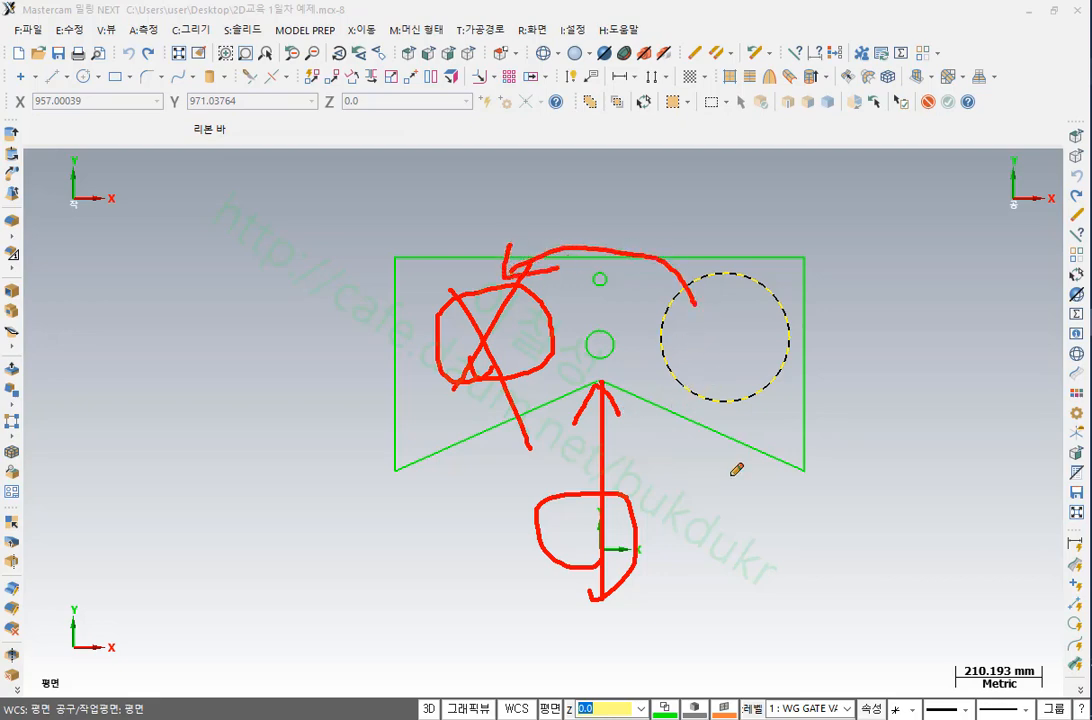
{"action": "right_click", "coordinate": [866, 252]}
{"action": "left_click", "coordinate": [912, 437]}
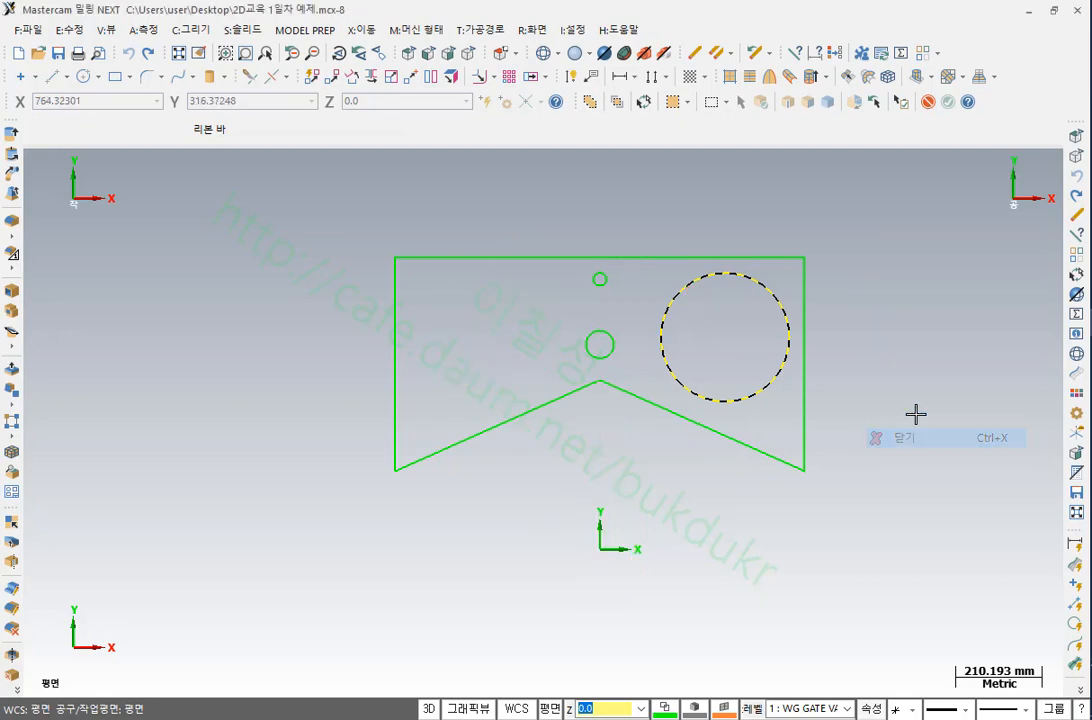
{"action": "left_click", "coordinate": [362, 30]}
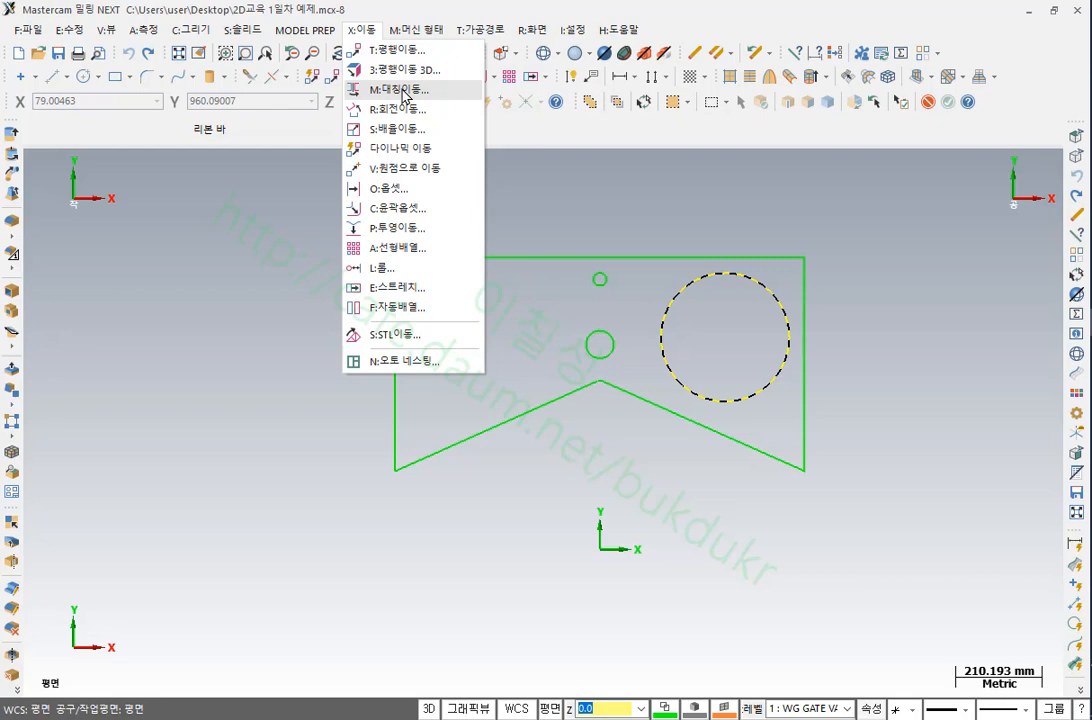
{"action": "left_click", "coordinate": [889, 218]}
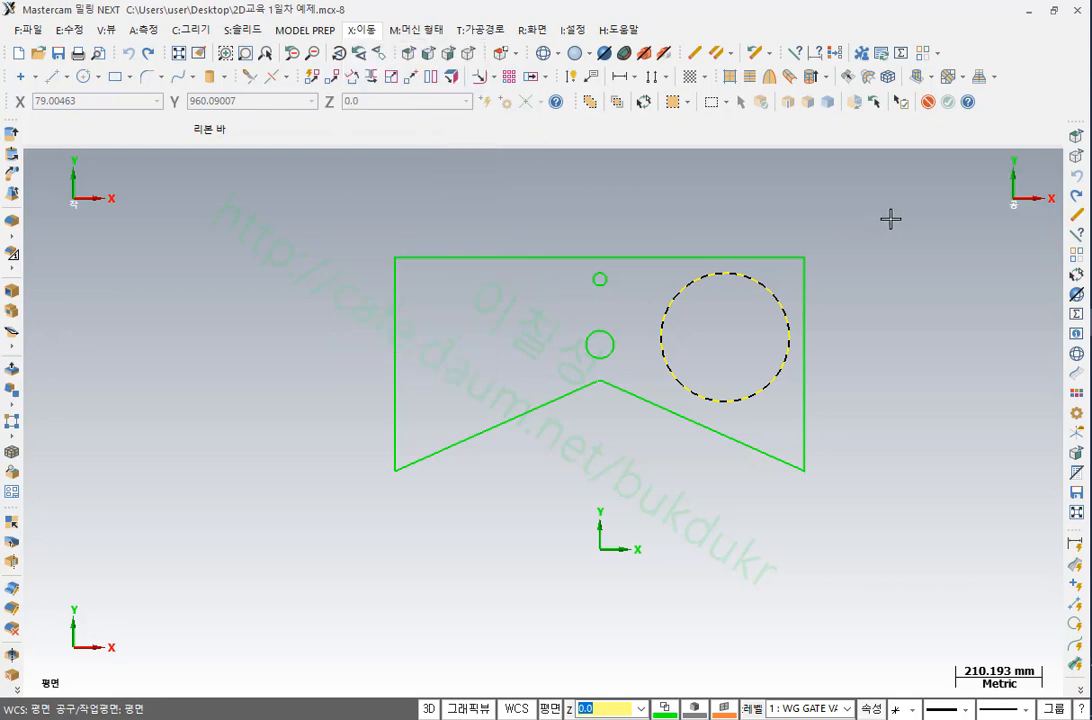
{"action": "left_click", "coordinate": [905, 229]}
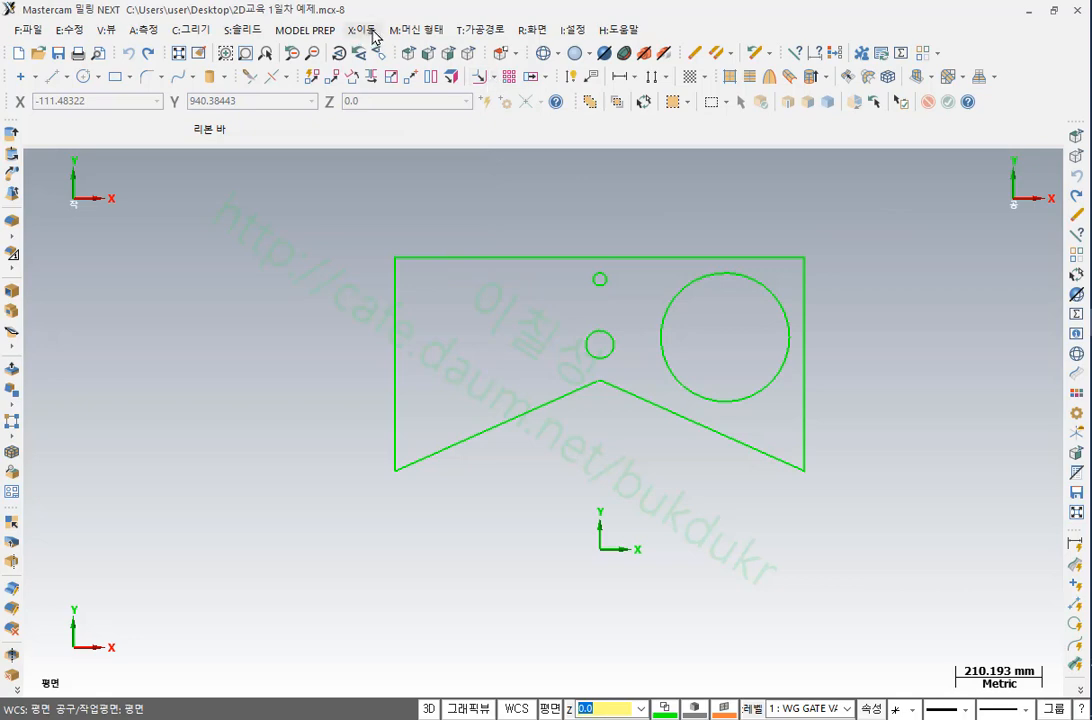
{"action": "scroll", "coordinate": [302, 351], "scroll_direction": "down", "scroll_amount": 1}
{"action": "scroll", "coordinate": [302, 329], "scroll_direction": "up", "scroll_amount": 1}
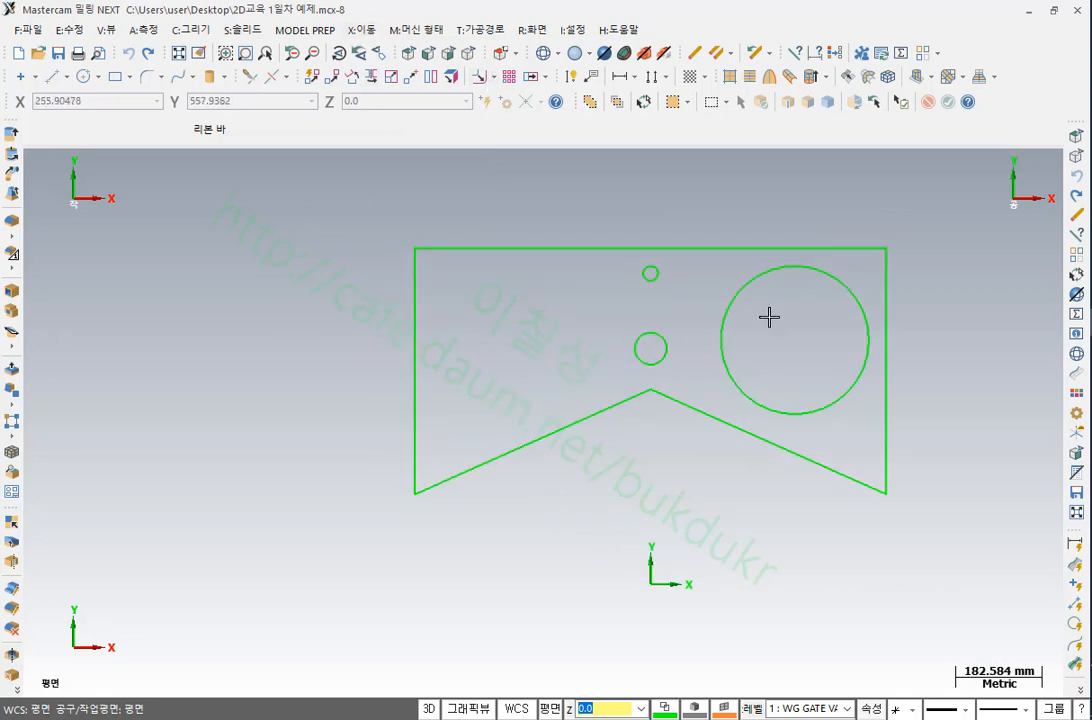
Bring the hidden solid model back on screen and start the command that keeps only selected entities visible
{"action": "left_click", "coordinate": [740, 296]}
{"action": "left_click", "coordinate": [937, 289]}
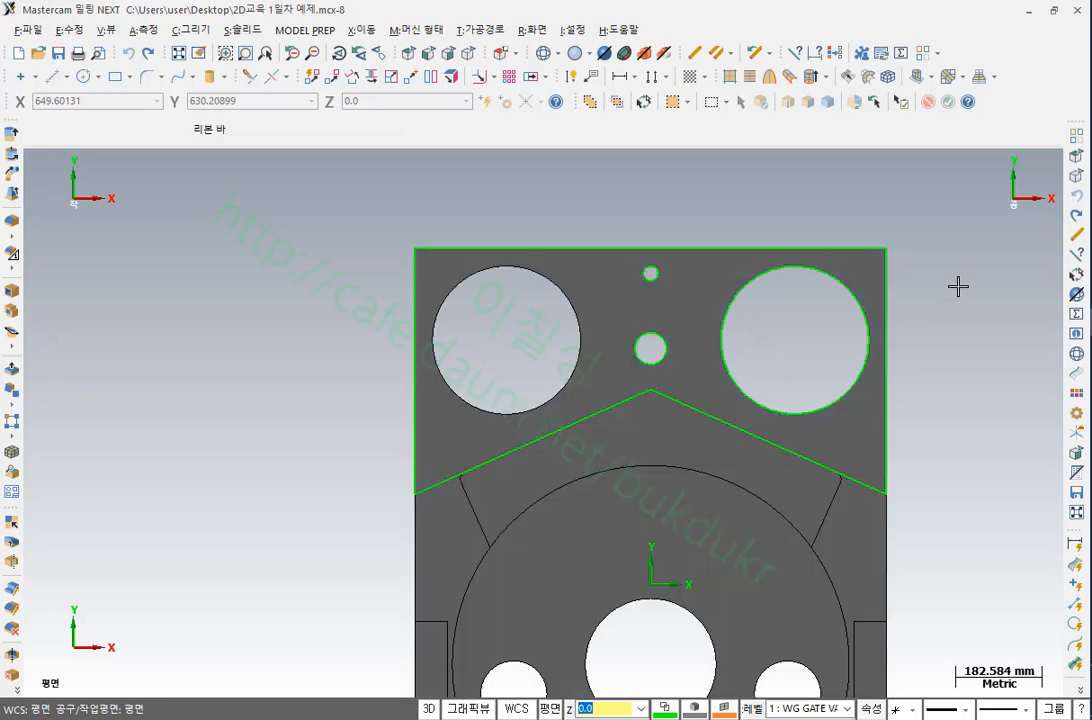
{"action": "scroll", "coordinate": [641, 253], "scroll_direction": "down", "scroll_amount": 1}
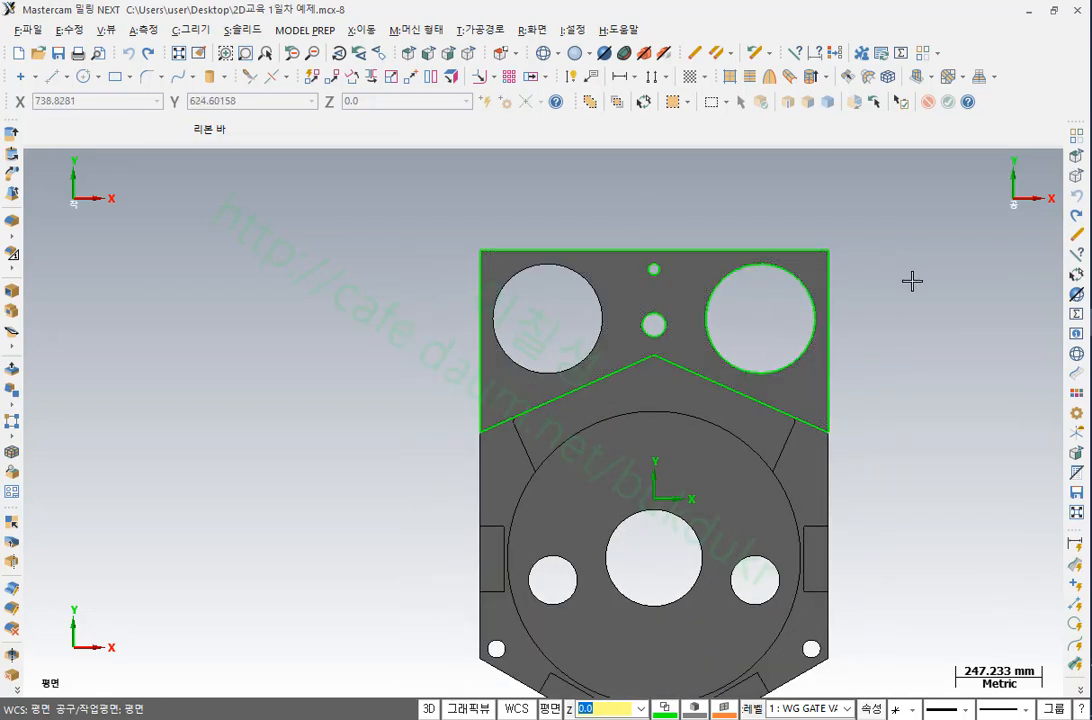
{"action": "key", "text": "alt+e"}
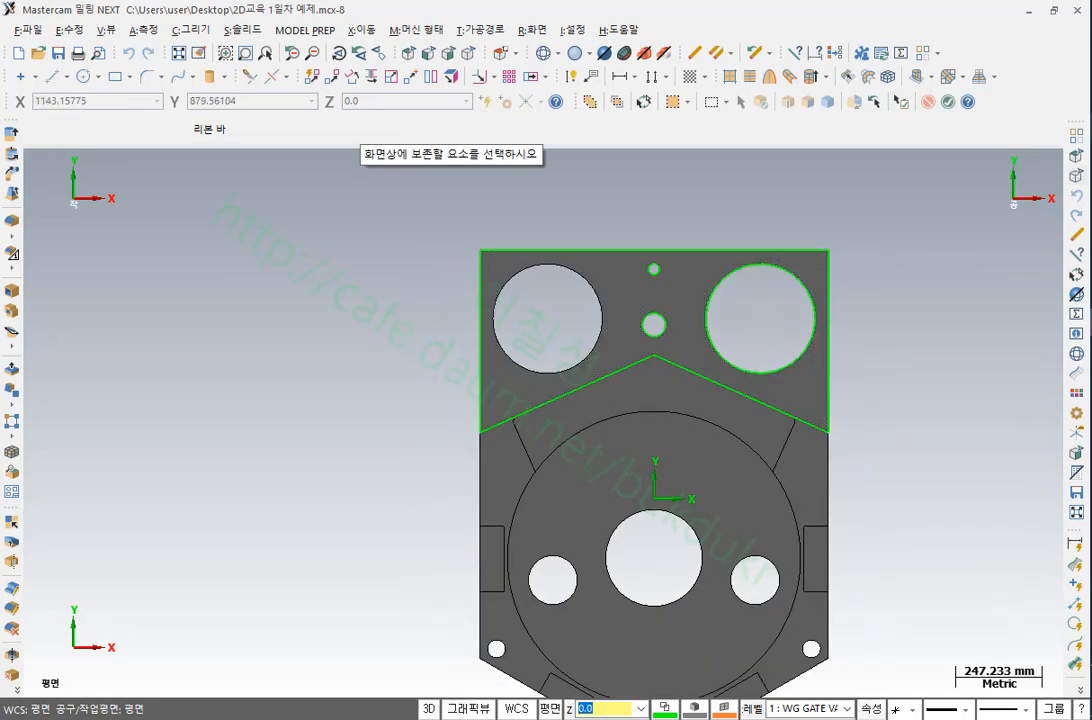
{"action": "mouse_move", "coordinate": [558, 190]}
{"action": "left_mouse_down"}
{"action": "mouse_move", "coordinate": [434, 79]}
{"action": "mouse_move", "coordinate": [541, 188]}
{"action": "mouse_move", "coordinate": [566, 196]}
{"action": "left_mouse_up"}
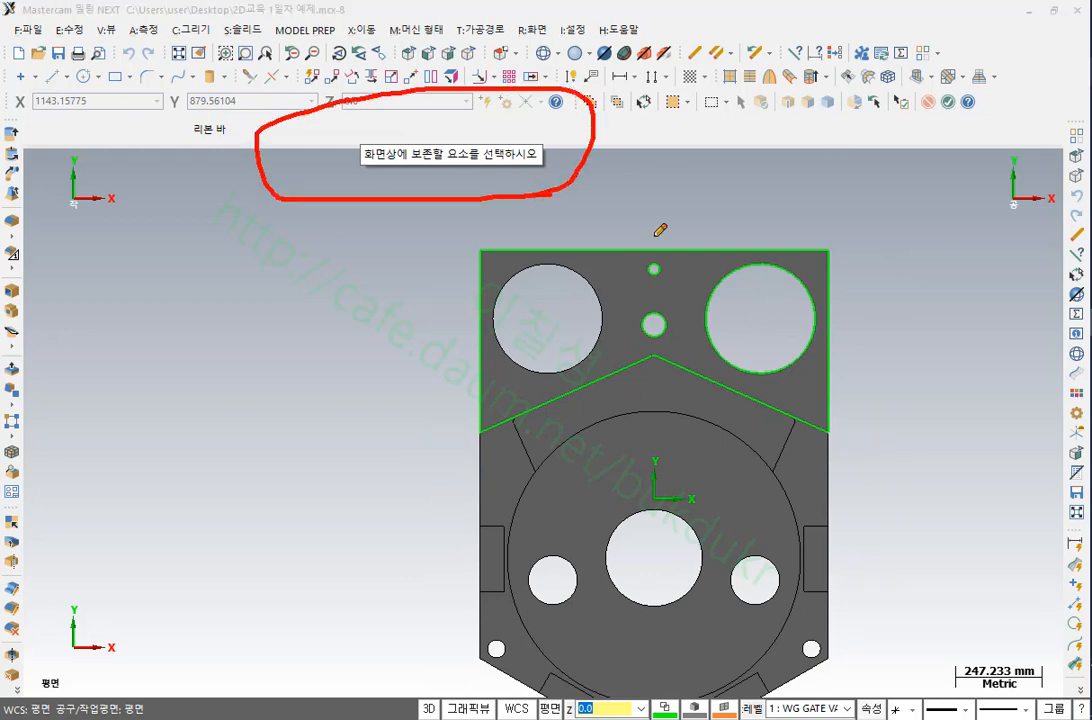
{"action": "mouse_move", "coordinate": [383, 209]}
{"action": "left_mouse_down"}
{"action": "mouse_move", "coordinate": [356, 422]}
{"action": "mouse_move", "coordinate": [362, 255]}
{"action": "mouse_move", "coordinate": [381, 209]}
{"action": "left_mouse_up"}
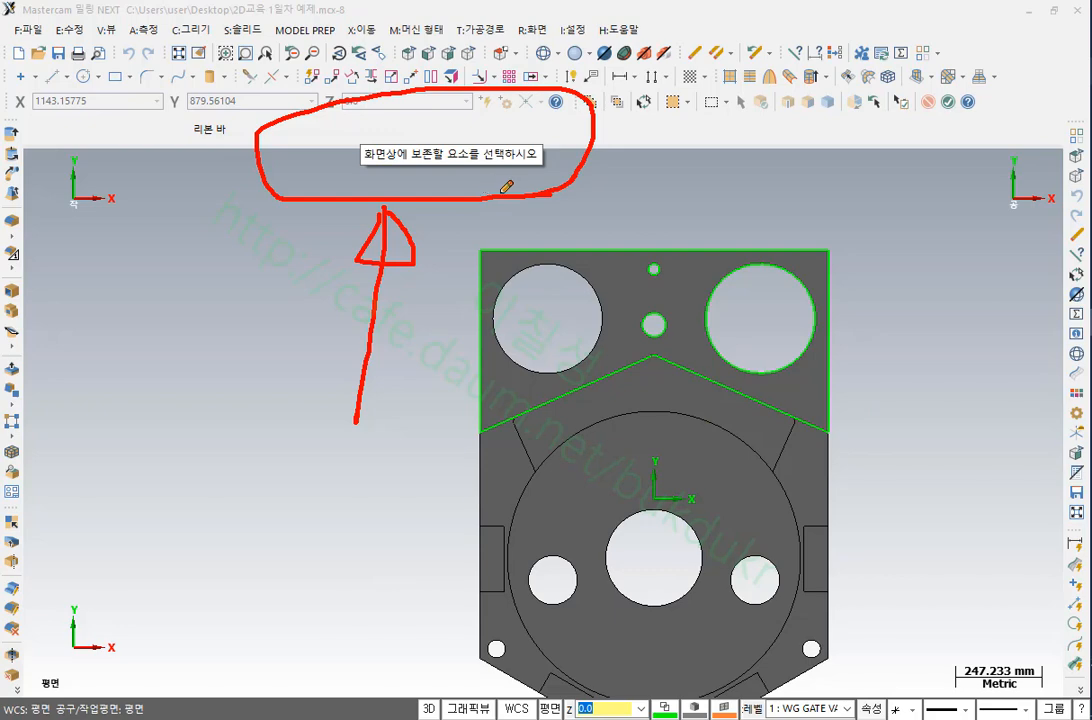
{"action": "left_click_drag", "start_coordinate": [342, 172], "coordinate": [548, 181]}
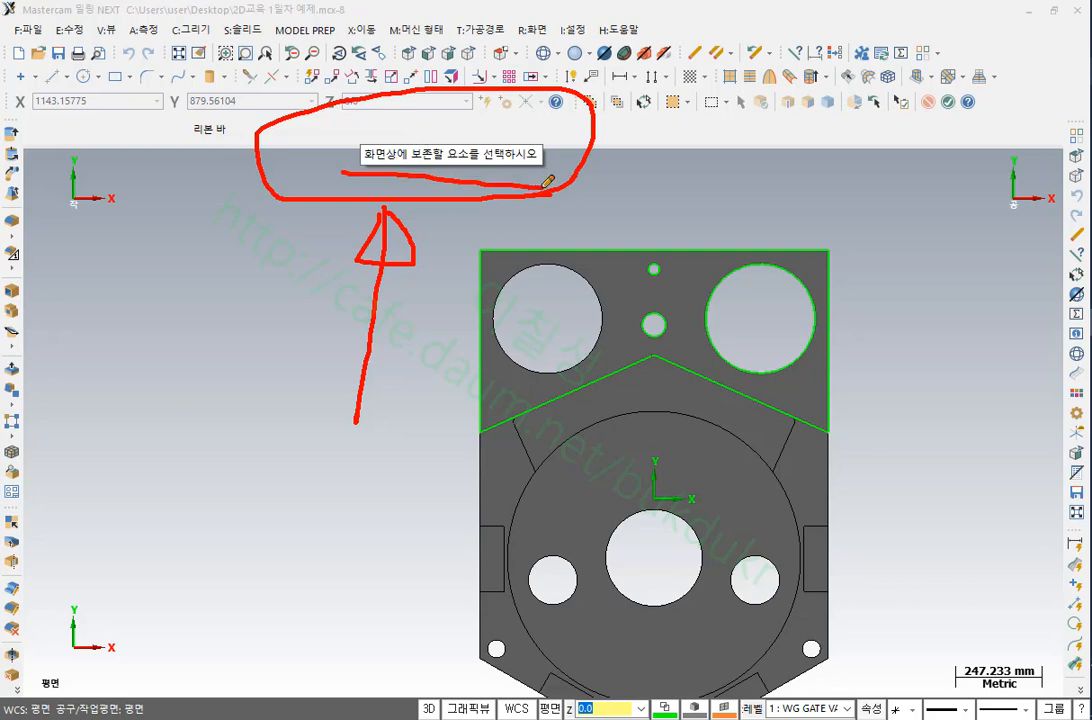
{"action": "mouse_move", "coordinate": [338, 172]}
{"action": "left_mouse_down"}
{"action": "mouse_move", "coordinate": [422, 122]}
{"action": "mouse_move", "coordinate": [563, 179]}
{"action": "left_mouse_up"}
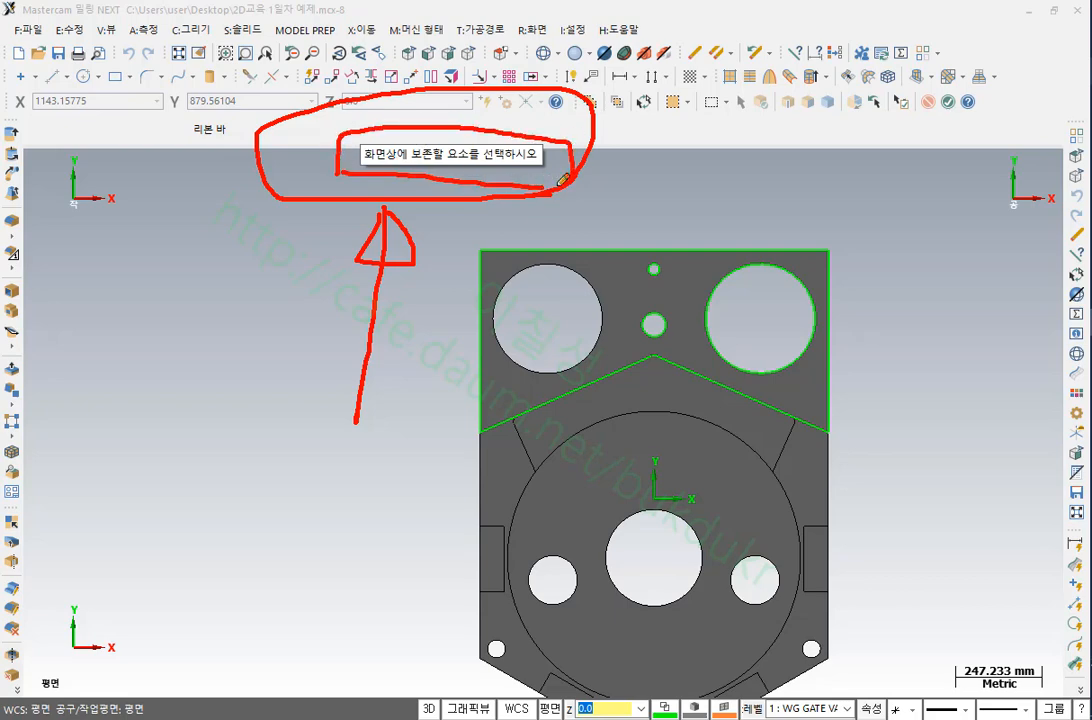
{"action": "left_click_drag", "start_coordinate": [443, 185], "coordinate": [572, 180]}
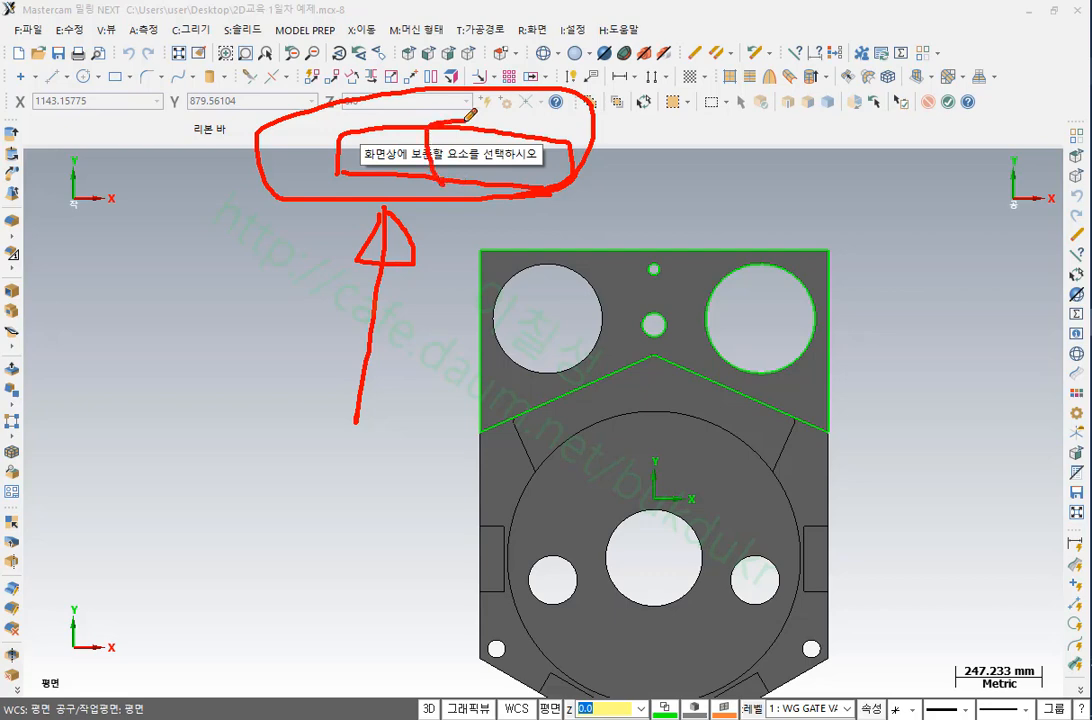
{"action": "left_click_drag", "start_coordinate": [470, 115], "coordinate": [445, 183]}
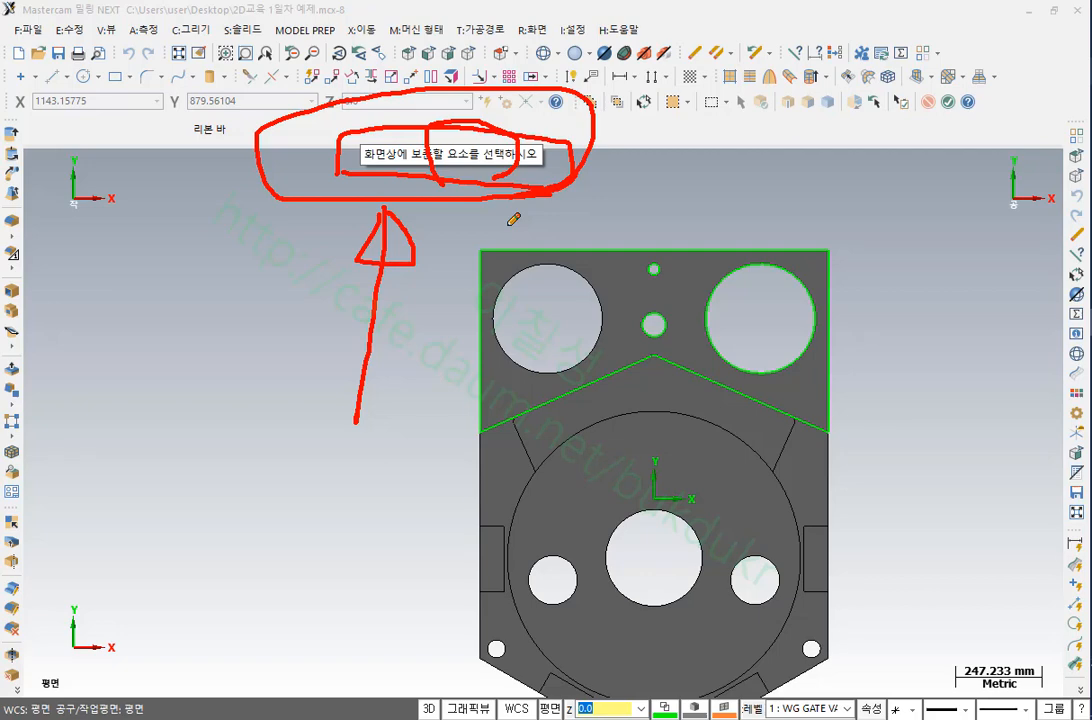
{"action": "right_click", "coordinate": [862, 209]}
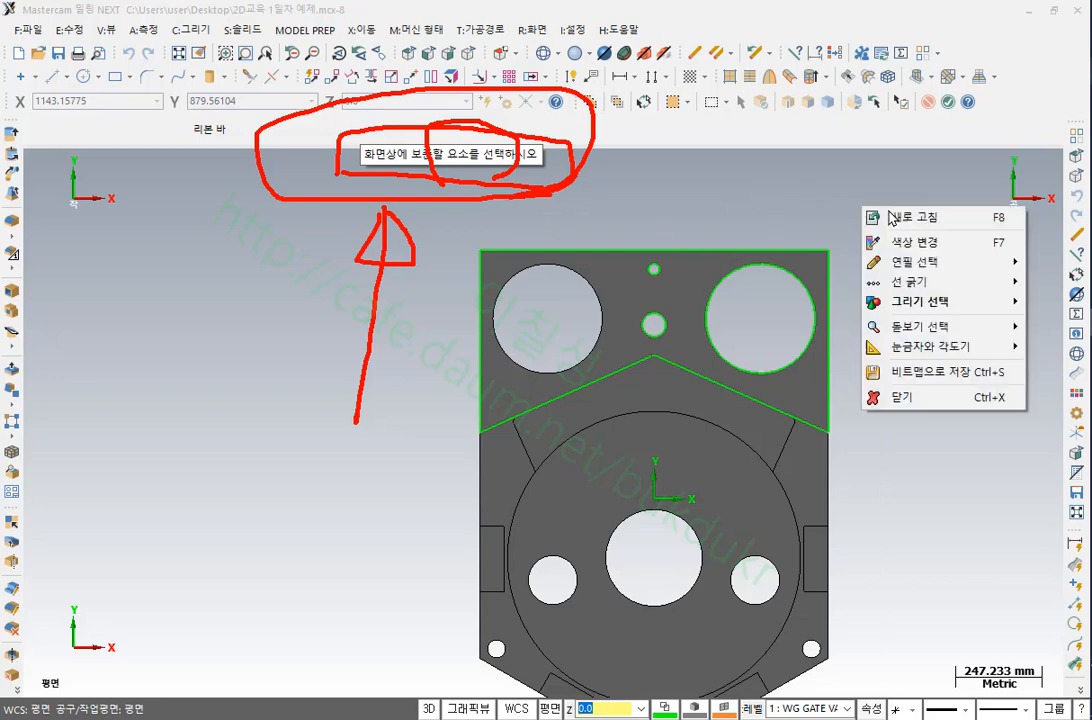
{"action": "left_click", "coordinate": [918, 398]}
Keep only the profile's top horizontal line visible on screen, and restore all the hidden entities
{"action": "left_click", "coordinate": [684, 250]}
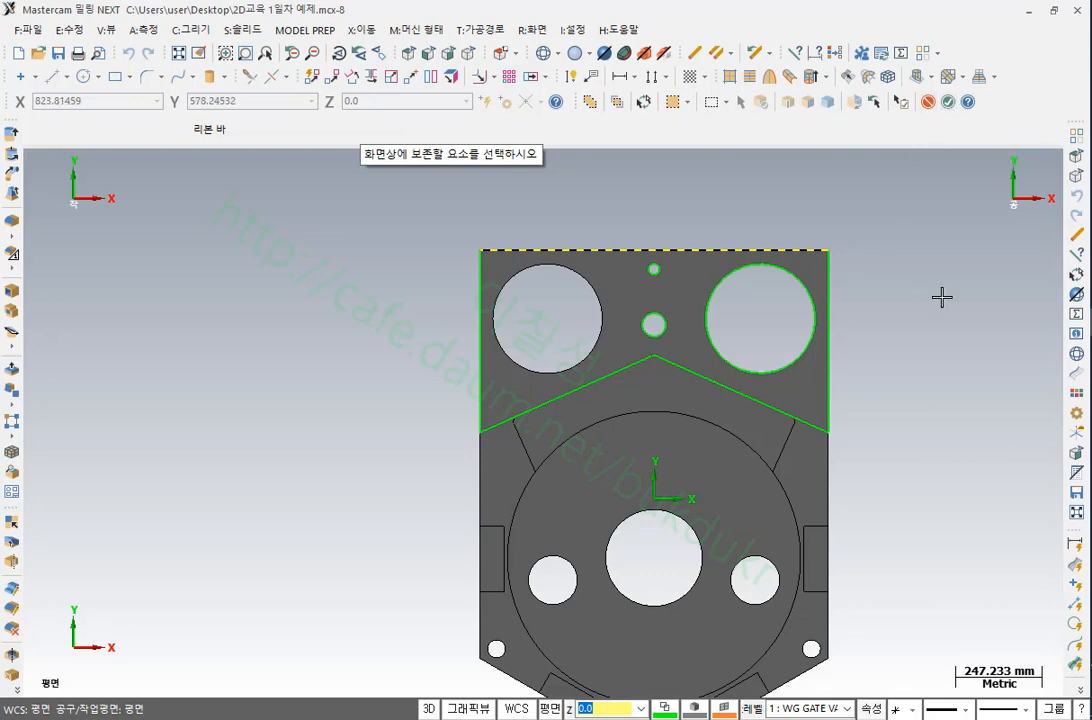
{"action": "key", "text": "Return"}
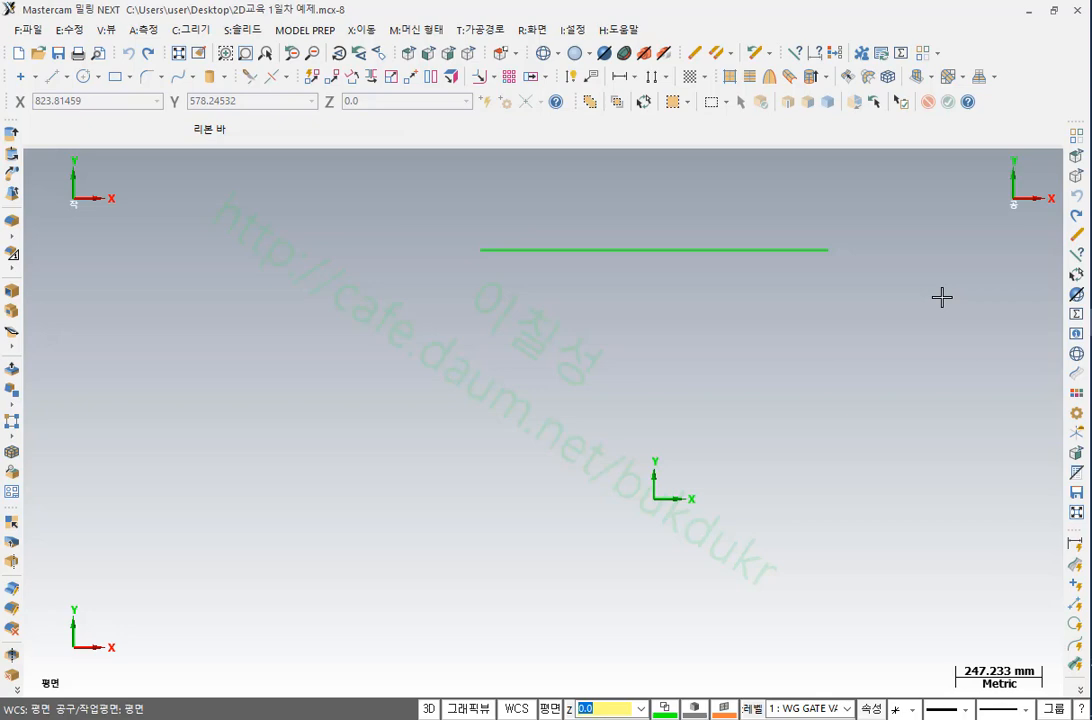
{"action": "key", "text": "alt+e"}
{"action": "scroll", "coordinate": [900, 251], "scroll_direction": "up", "scroll_amount": 2}
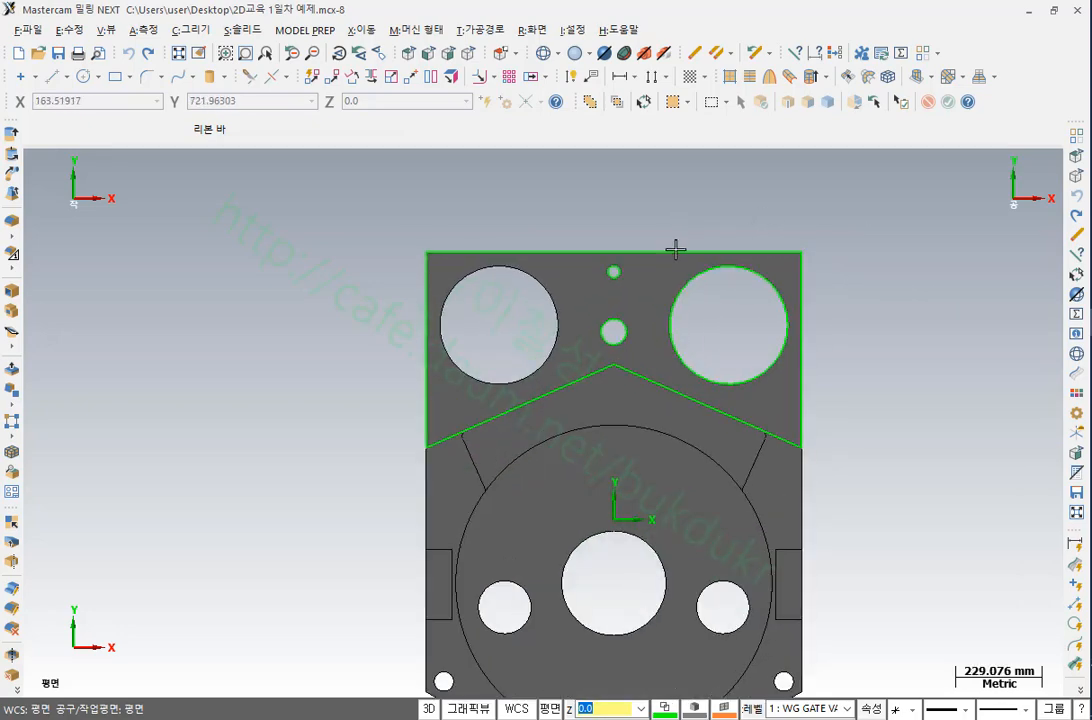
Switch the part to wireframe display, isolate the profile's top edge line, and unhide the rest of the geometry
{"action": "left_click", "coordinate": [467, 52]}
{"action": "left_click", "coordinate": [653, 252]}
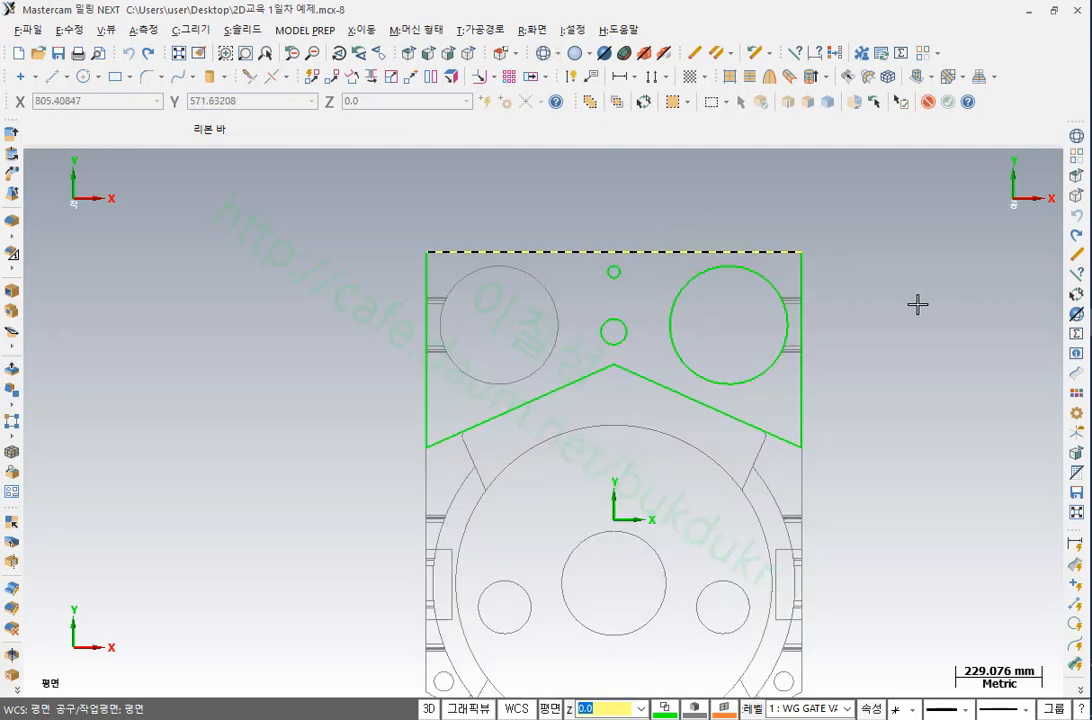
{"action": "key", "text": "alt+e"}
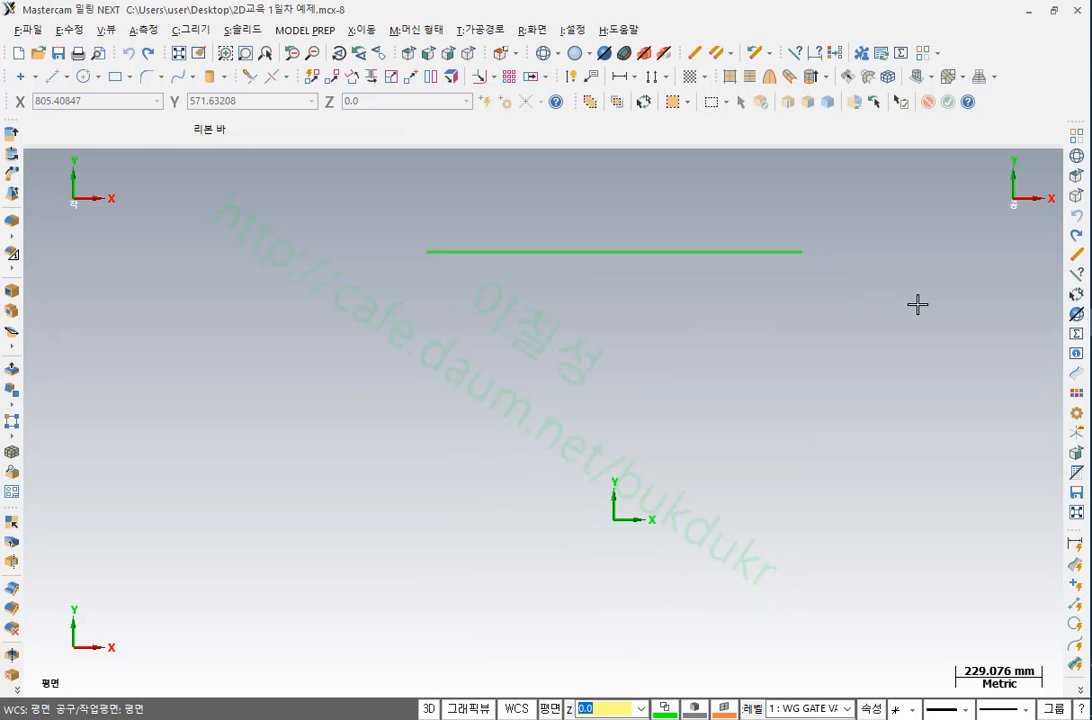
{"action": "key", "text": "alt+e"}
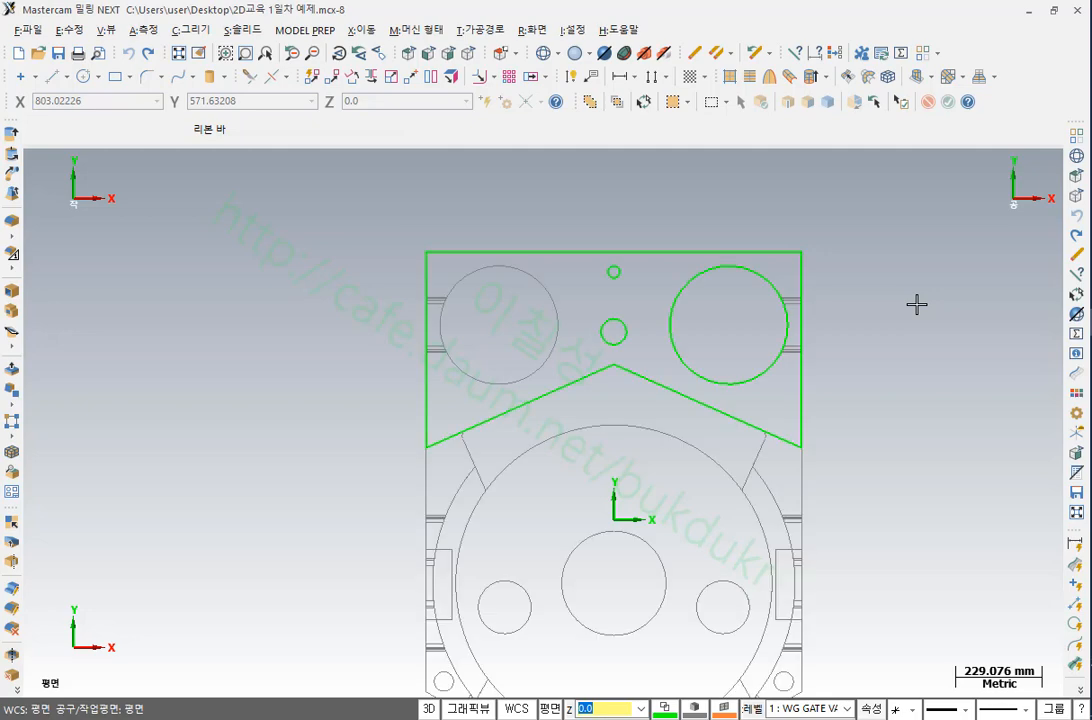
Show the part in the isometric view with shaded display
{"action": "scroll", "coordinate": [566, 175], "scroll_direction": "down", "scroll_amount": 2}
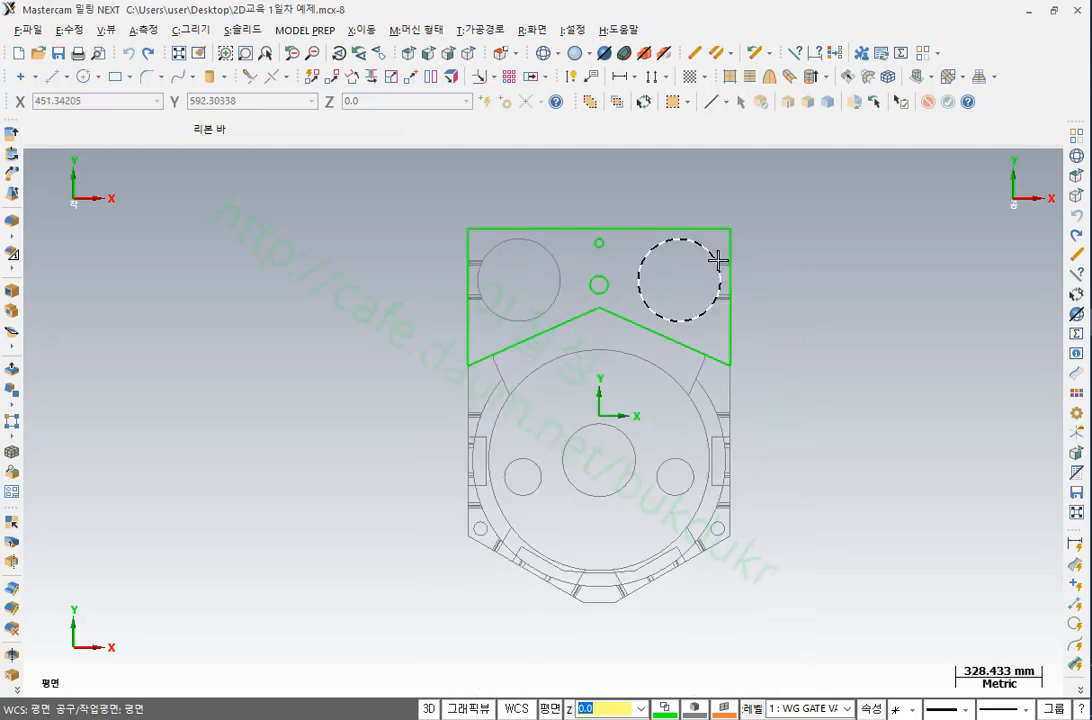
{"action": "left_click", "coordinate": [469, 53]}
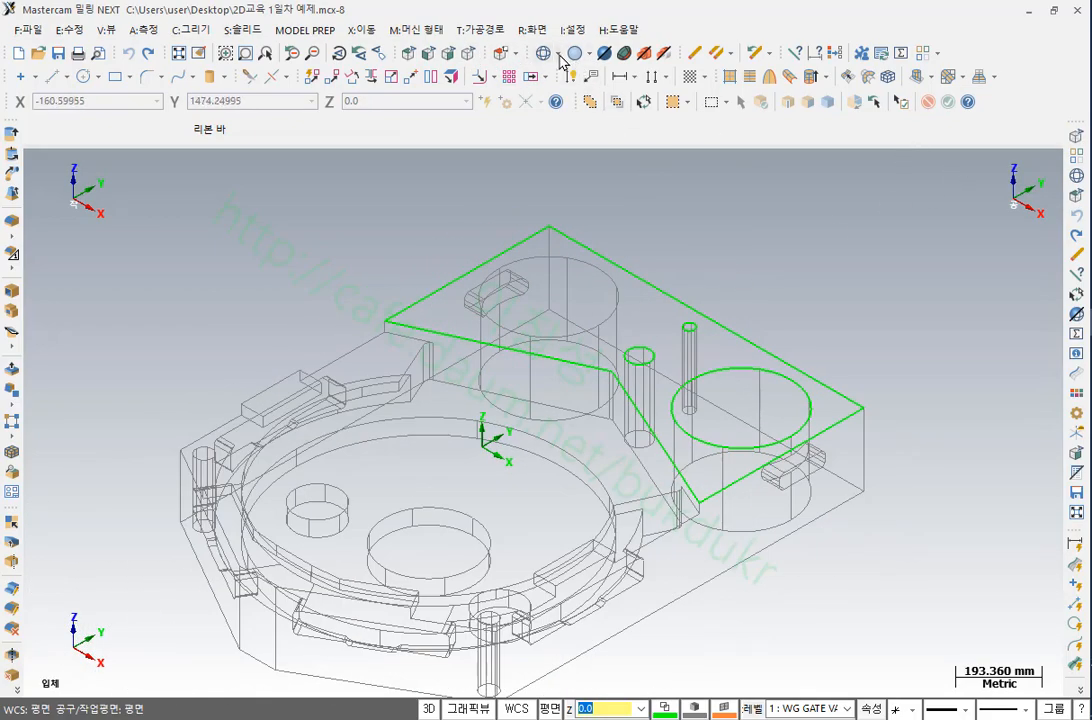
{"action": "left_click", "coordinate": [574, 55]}
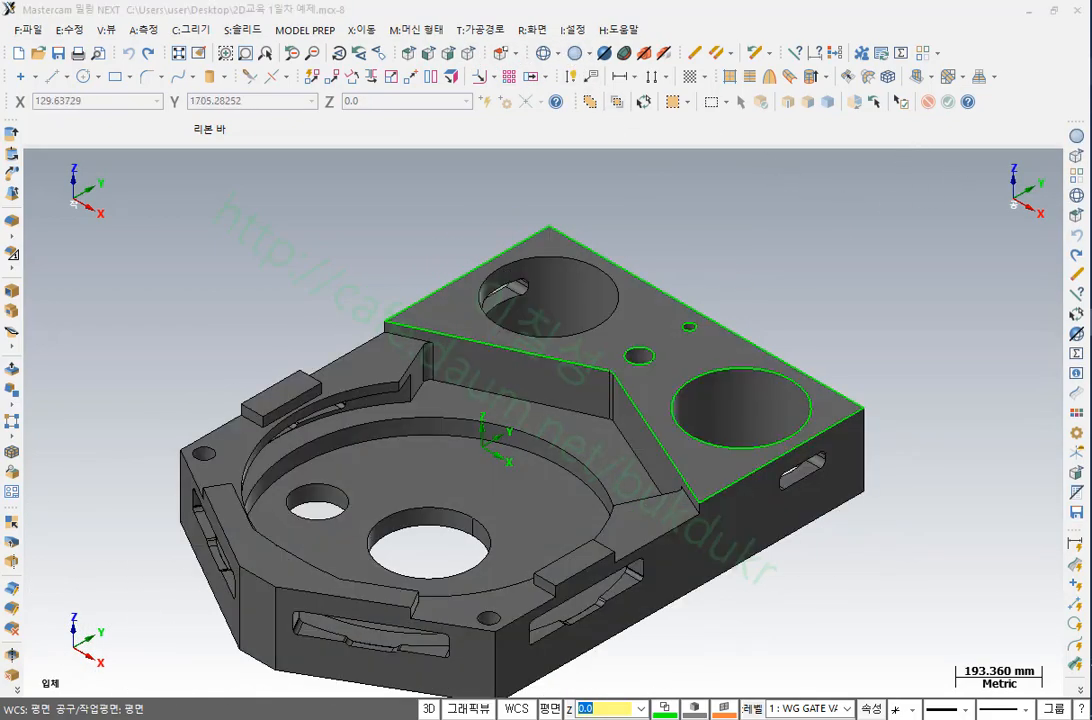
{"action": "mouse_move", "coordinate": [585, 262]}
{"action": "left_mouse_down"}
{"action": "mouse_move", "coordinate": [497, 300]}
{"action": "mouse_move", "coordinate": [590, 342]}
{"action": "left_mouse_up"}
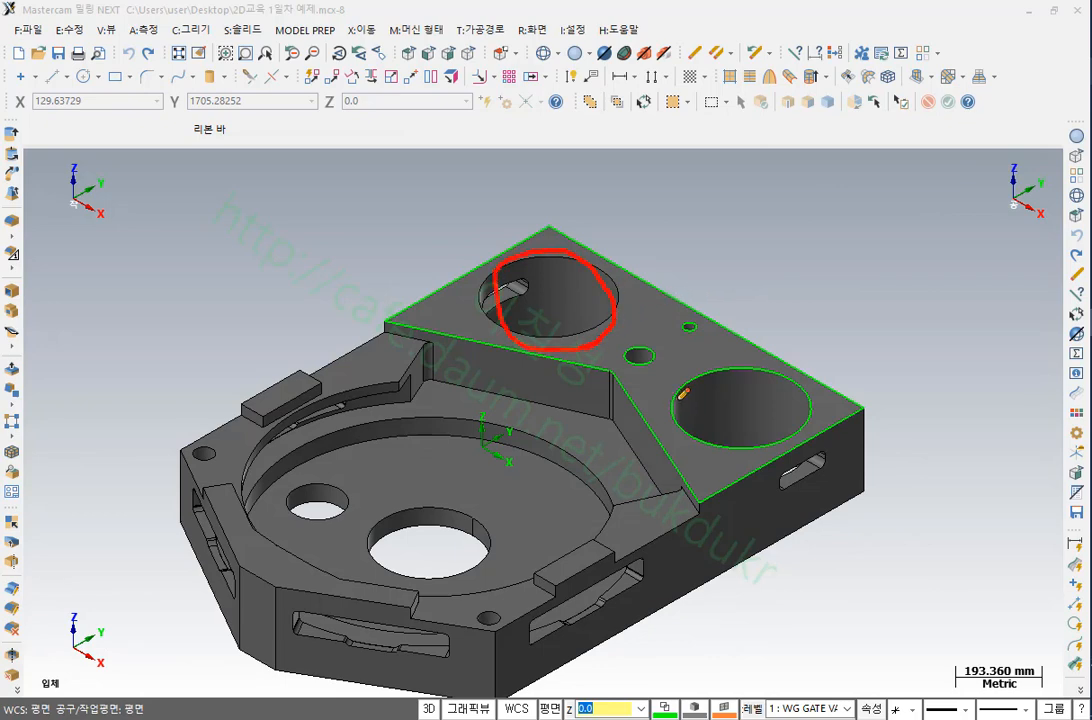
{"action": "left_click_drag", "start_coordinate": [747, 352], "coordinate": [730, 452]}
{"action": "left_click_drag", "start_coordinate": [592, 235], "coordinate": [592, 290]}
{"action": "left_click_drag", "start_coordinate": [596, 272], "coordinate": [653, 237]}
{"action": "mouse_move", "coordinate": [758, 368]}
{"action": "left_mouse_down"}
{"action": "mouse_move", "coordinate": [700, 440]}
{"action": "mouse_move", "coordinate": [785, 330]}
{"action": "mouse_move", "coordinate": [640, 255]}
{"action": "mouse_move", "coordinate": [684, 274]}
{"action": "left_mouse_up"}
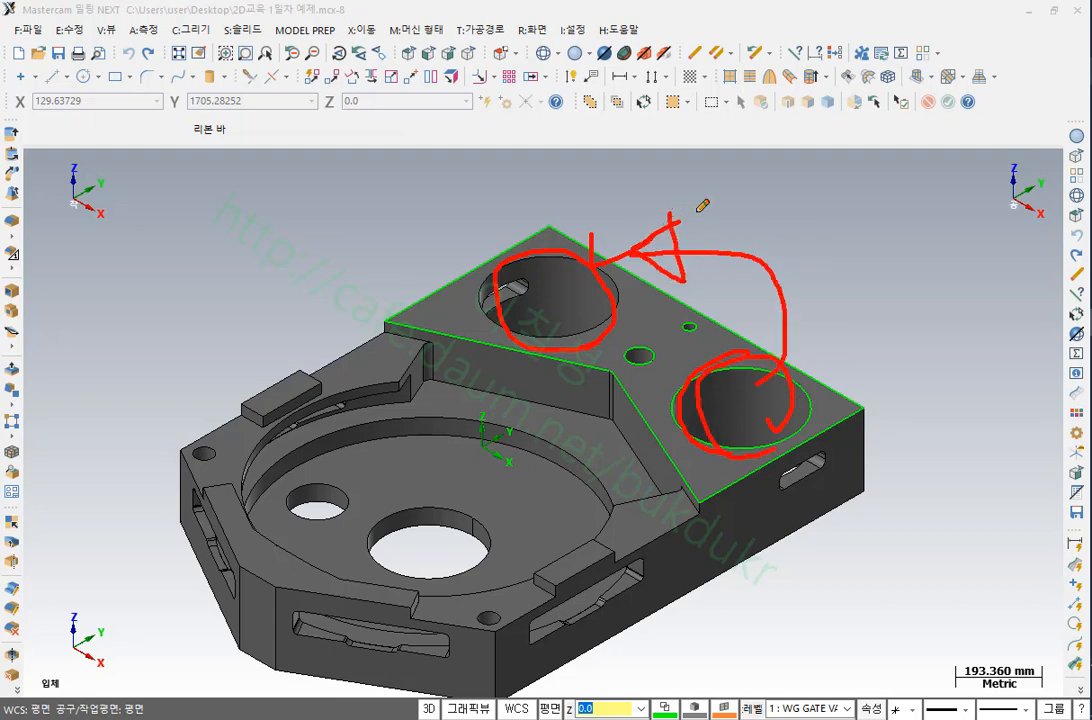
{"action": "right_click", "coordinate": [770, 205]}
{"action": "left_click", "coordinate": [806, 371]}
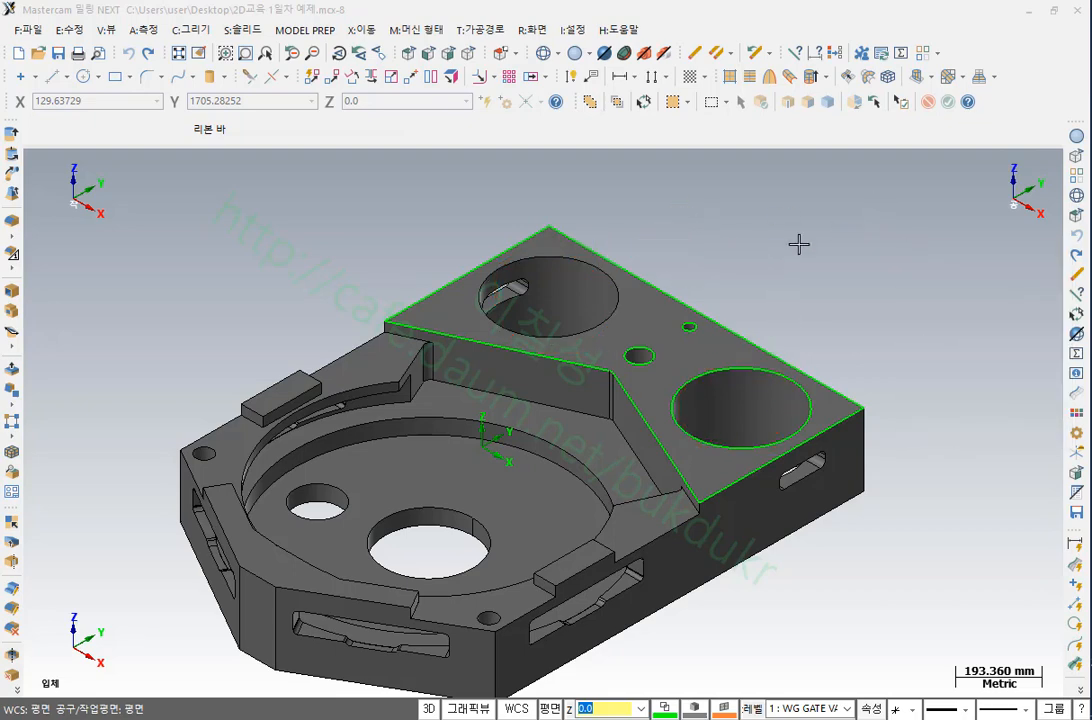
Select all the green profile entities, keep only them visible without the solid, and set the top view
{"action": "scroll", "coordinate": [569, 441], "scroll_direction": "down", "scroll_amount": 1}
{"action": "left_click", "coordinate": [569, 441]}
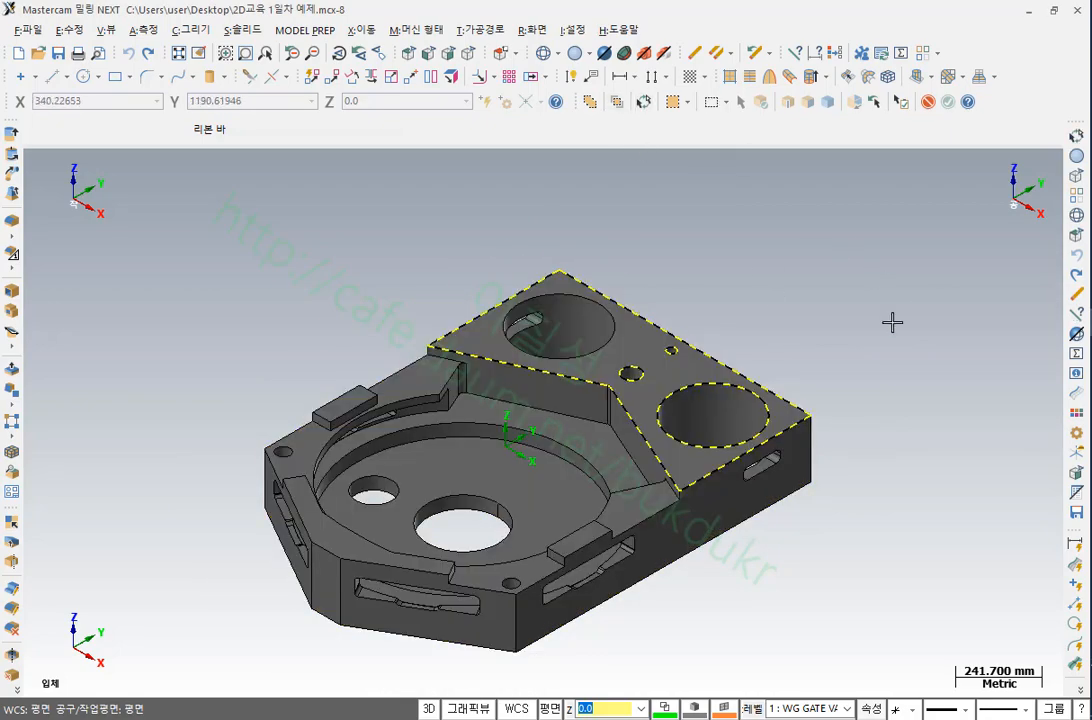
{"action": "key", "text": "alt+e"}
{"action": "left_click", "coordinate": [409, 54]}
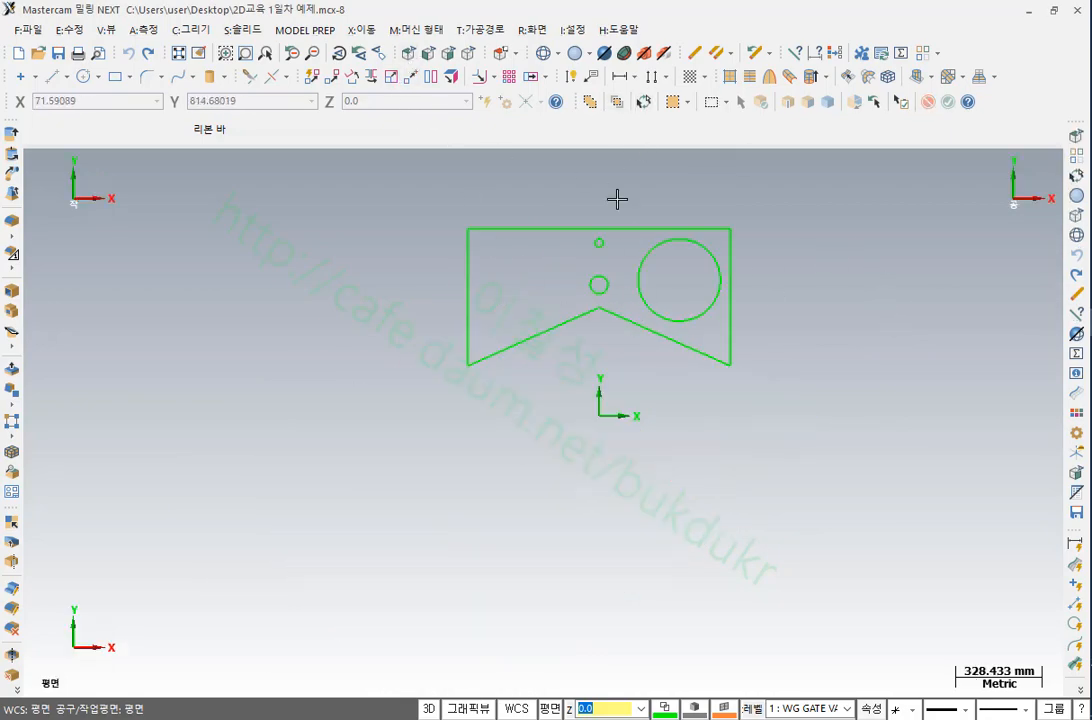
Select the profile's large right-hand circle and start a Mirror operation on it in copy mode
{"action": "scroll", "coordinate": [617, 199], "scroll_direction": "up", "scroll_amount": 3}
{"action": "left_click", "coordinate": [829, 331]}
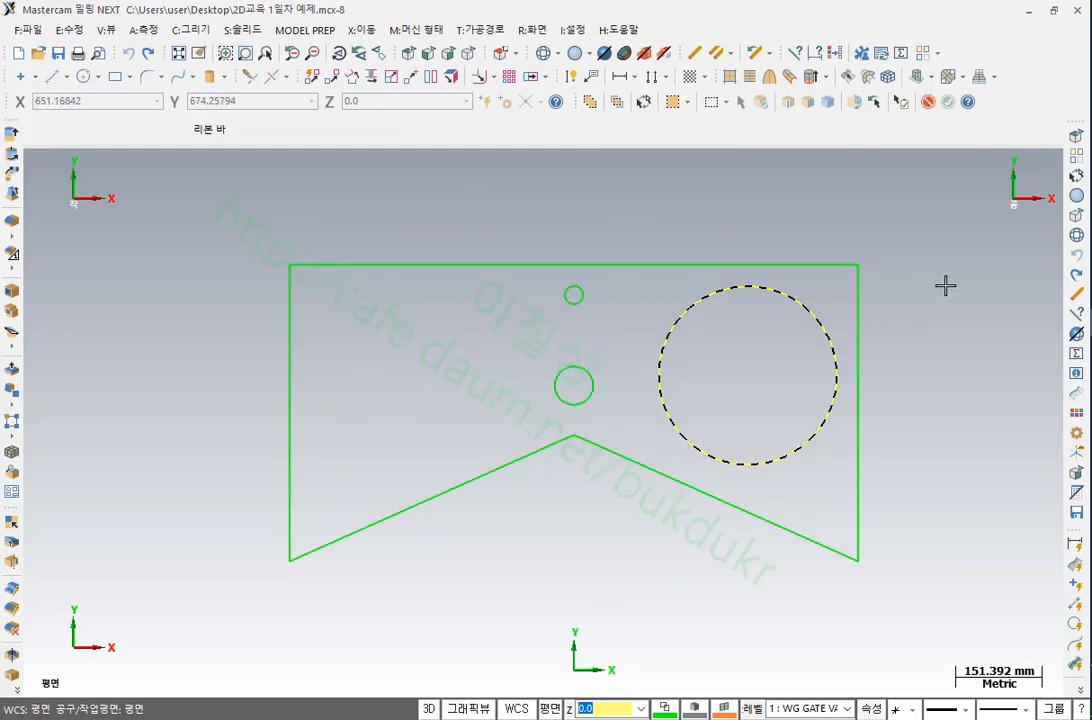
{"action": "left_click", "coordinate": [361, 29]}
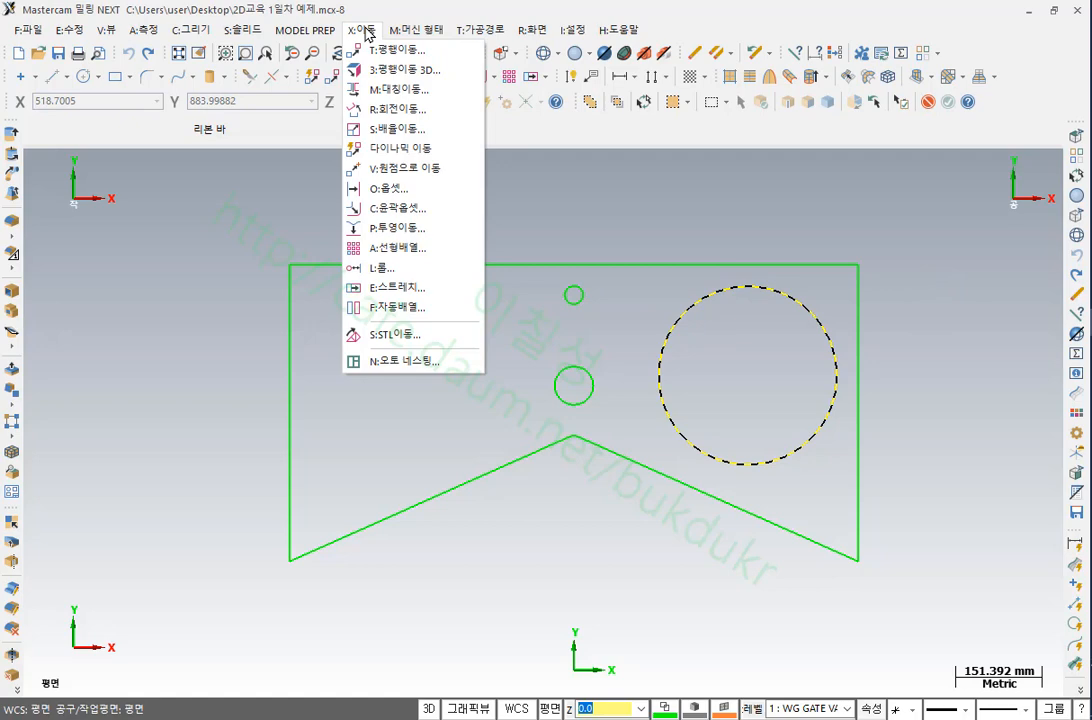
{"action": "left_click", "coordinate": [398, 92]}
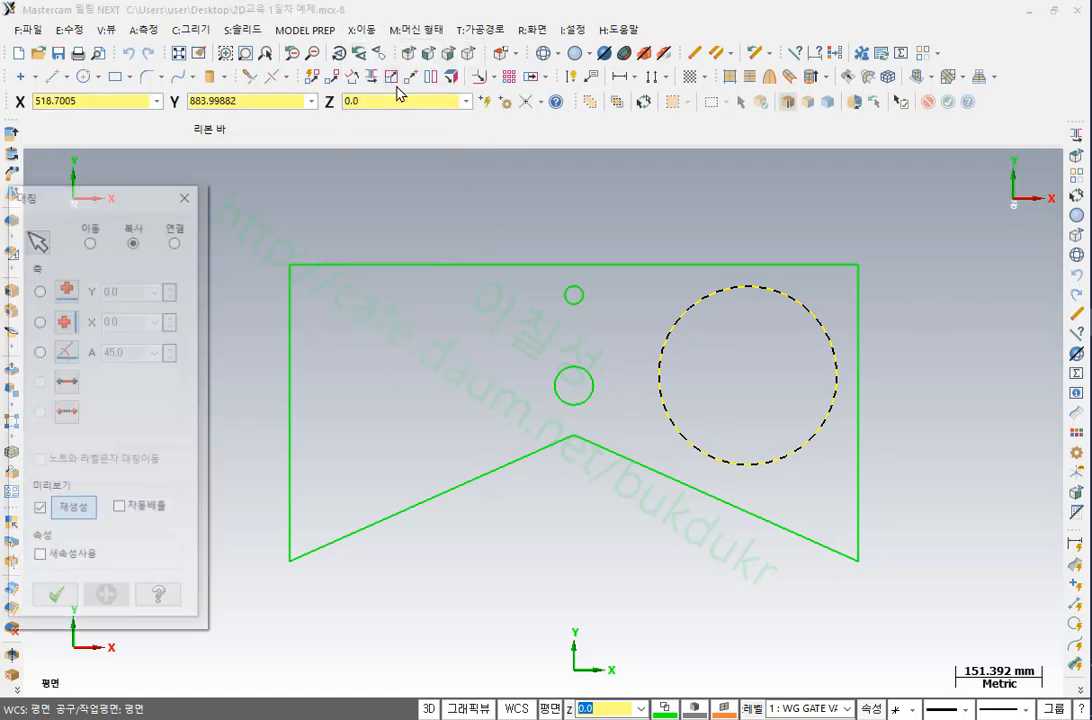
{"action": "left_click_drag", "start_coordinate": [120, 199], "coordinate": [175, 168]}
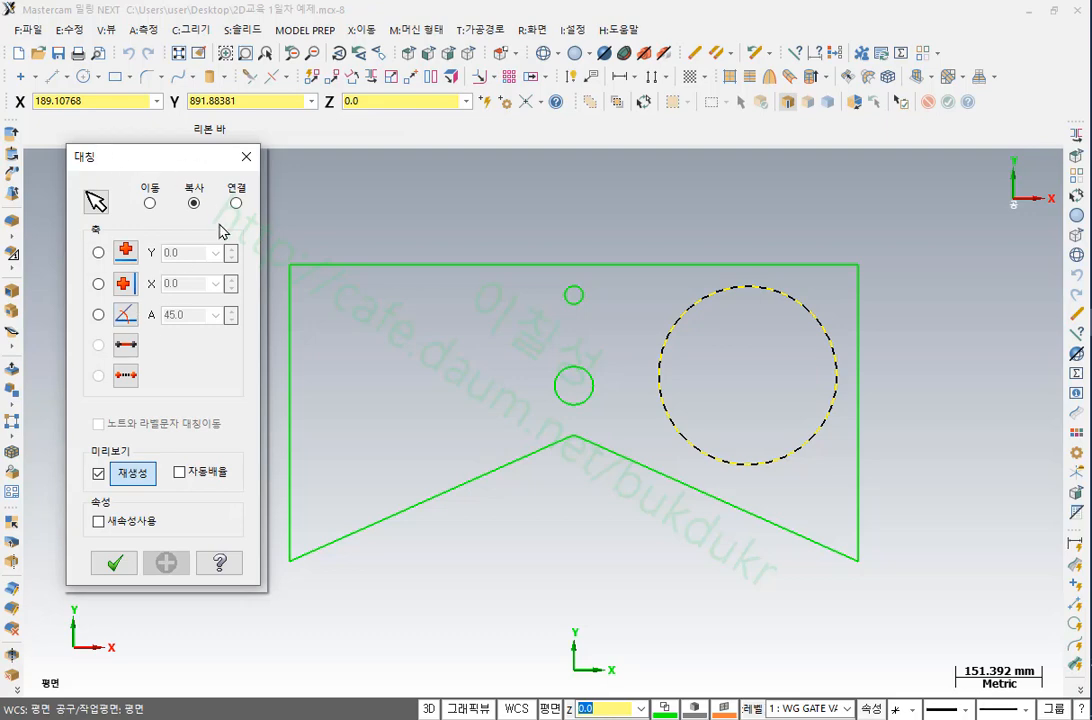
{"action": "left_click", "coordinate": [127, 253]}
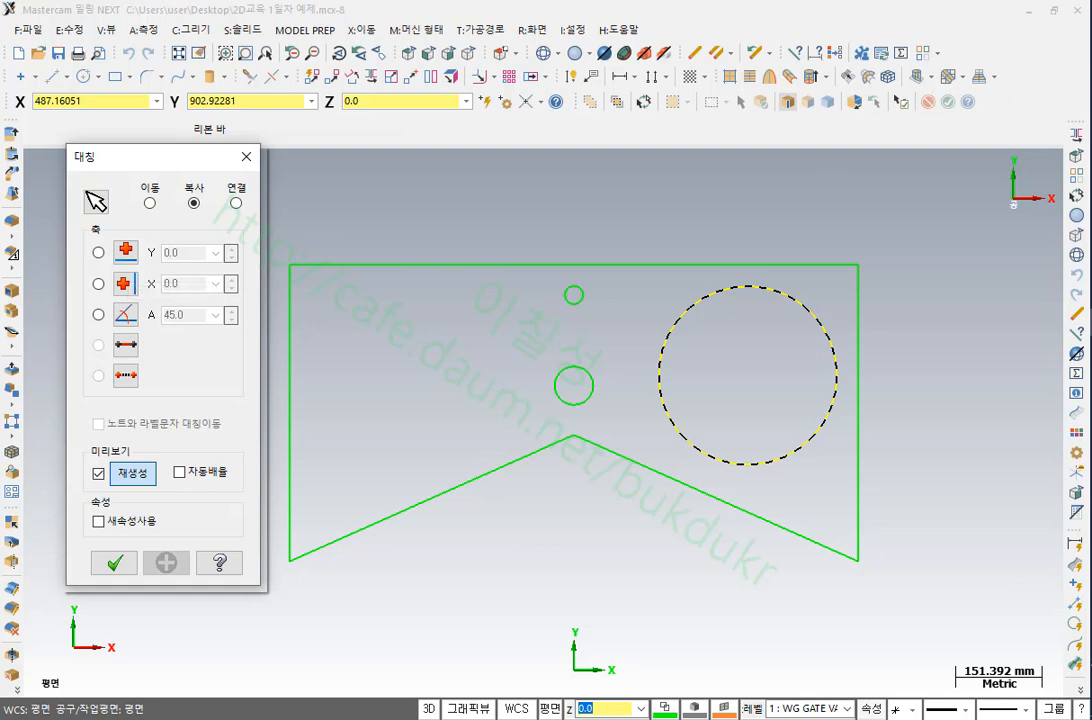
{"action": "left_click_drag", "start_coordinate": [237, 368], "coordinate": [952, 352]}
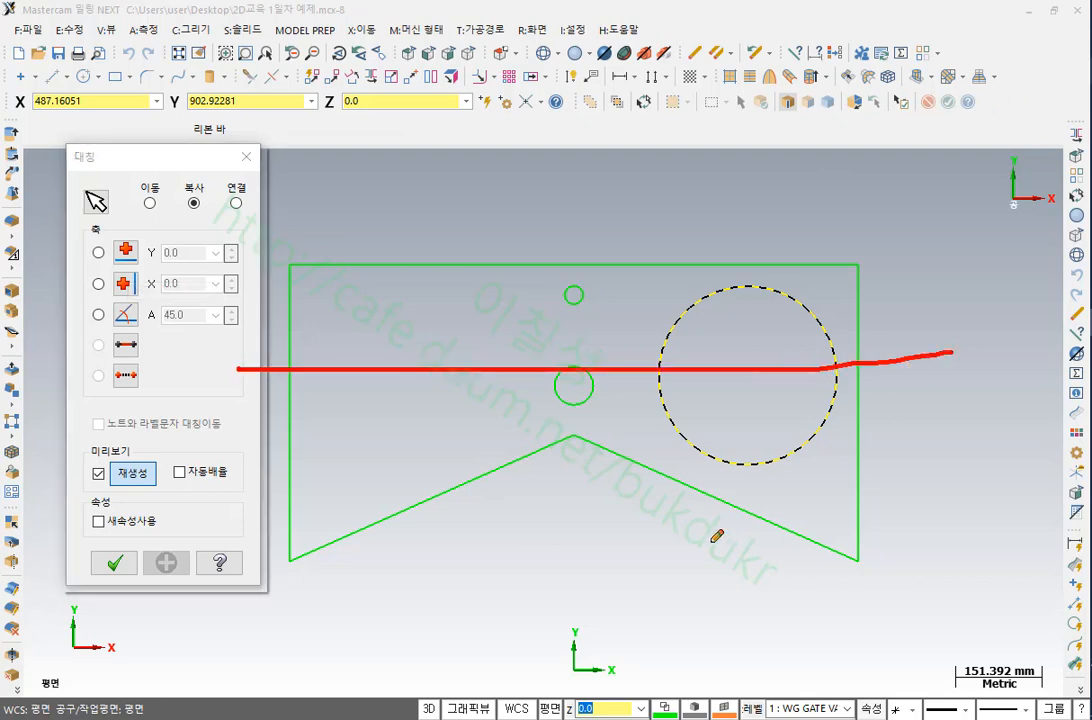
{"action": "left_click_drag", "start_coordinate": [551, 75], "coordinate": [551, 607]}
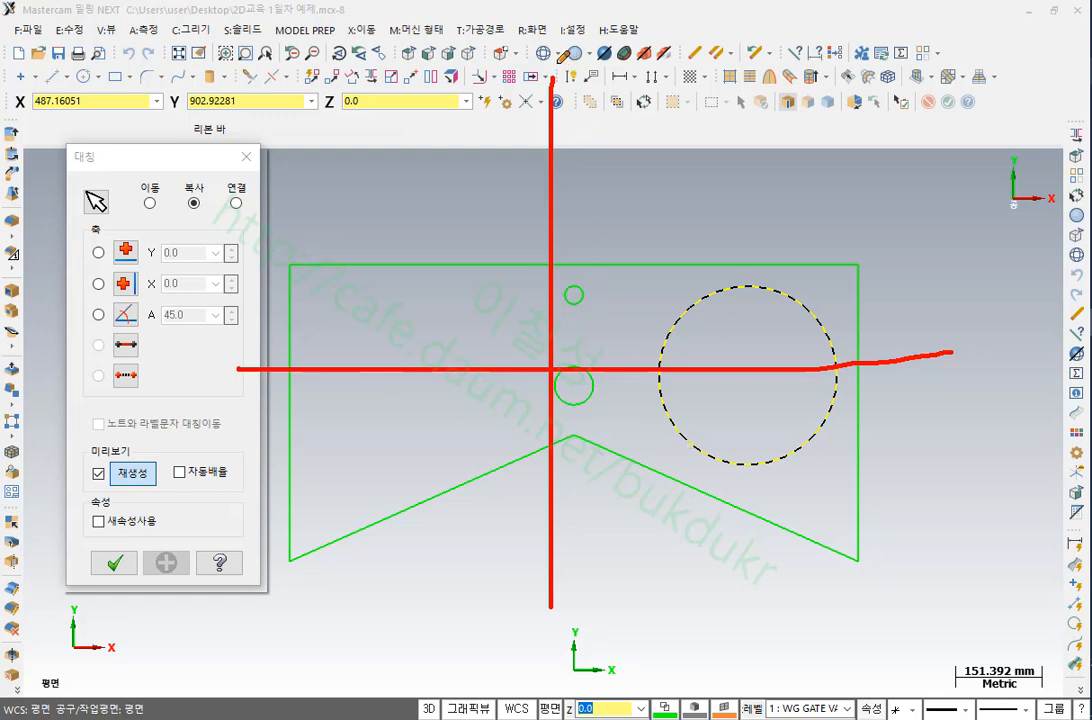
{"action": "left_click_drag", "start_coordinate": [572, 58], "coordinate": [566, 640]}
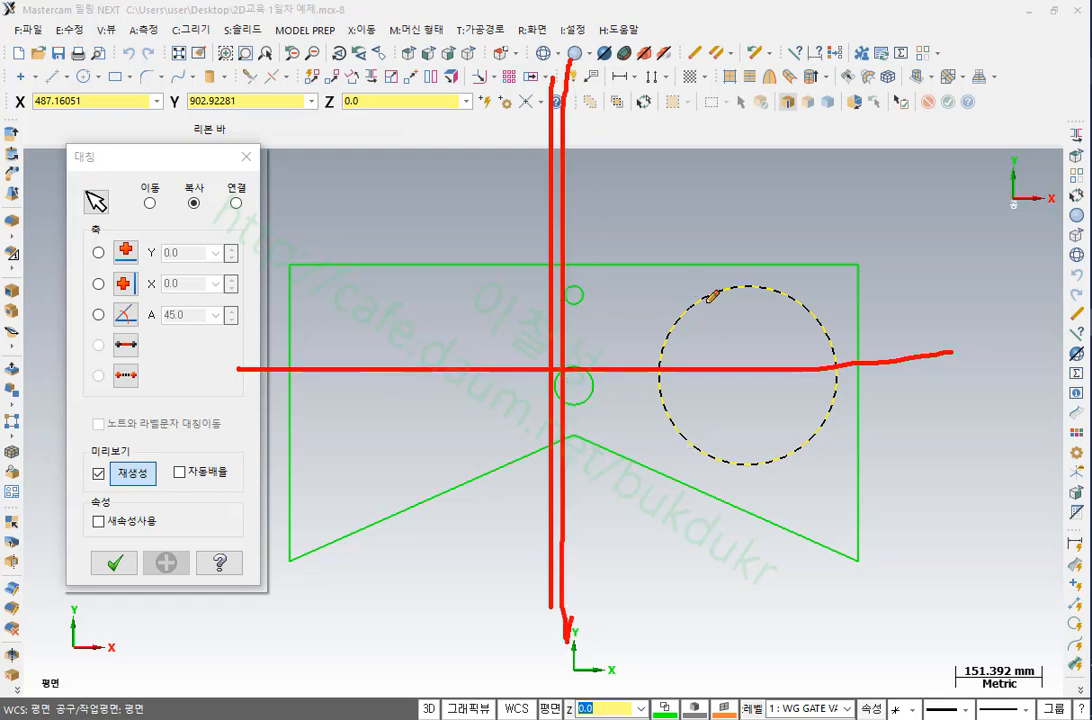
{"action": "left_click_drag", "start_coordinate": [707, 300], "coordinate": [450, 276]}
{"action": "mouse_move", "coordinate": [468, 222]}
{"action": "left_mouse_down"}
{"action": "mouse_move", "coordinate": [439, 284]}
{"action": "mouse_move", "coordinate": [530, 288]}
{"action": "left_mouse_up"}
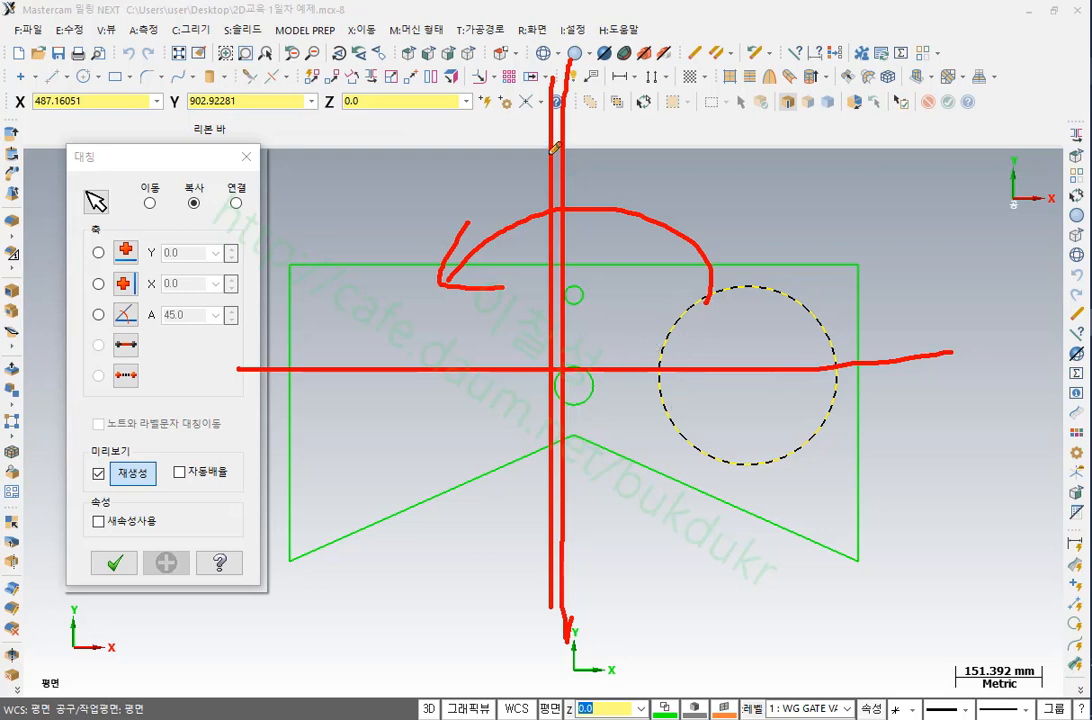
{"action": "mouse_move", "coordinate": [566, 62]}
{"action": "left_mouse_down"}
{"action": "mouse_move", "coordinate": [567, 614]}
{"action": "mouse_move", "coordinate": [578, 668]}
{"action": "left_mouse_up"}
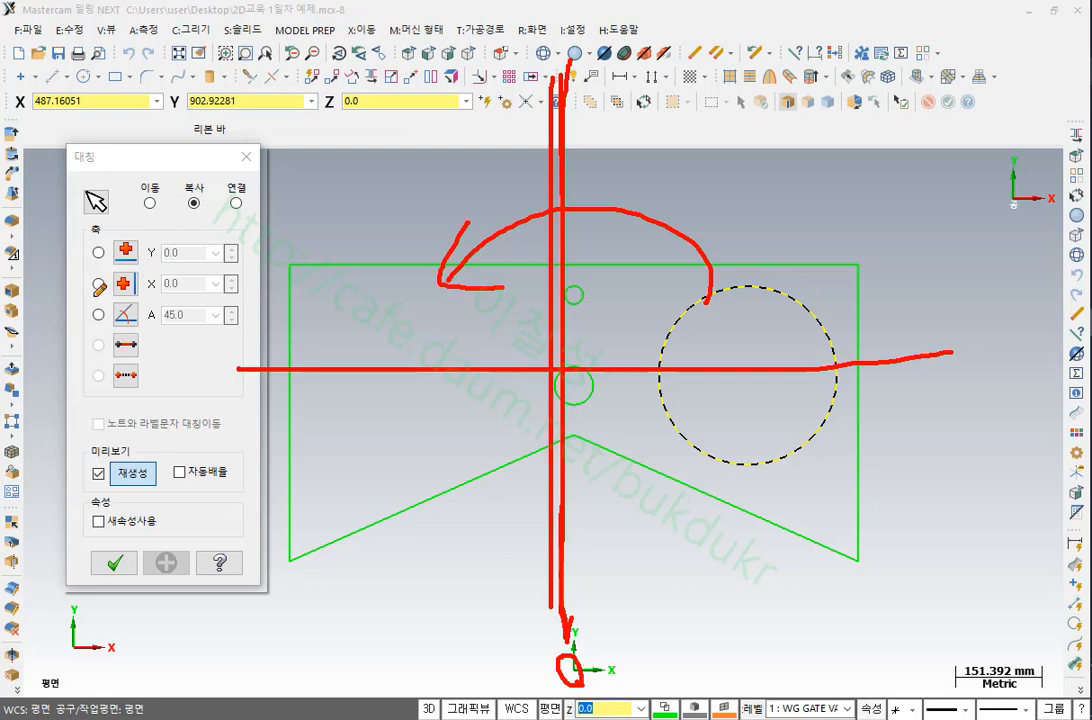
{"action": "mouse_move", "coordinate": [93, 293]}
{"action": "left_mouse_down"}
{"action": "mouse_move", "coordinate": [240, 292]}
{"action": "mouse_move", "coordinate": [258, 270]}
{"action": "mouse_move", "coordinate": [80, 268]}
{"action": "mouse_move", "coordinate": [118, 300]}
{"action": "left_mouse_up"}
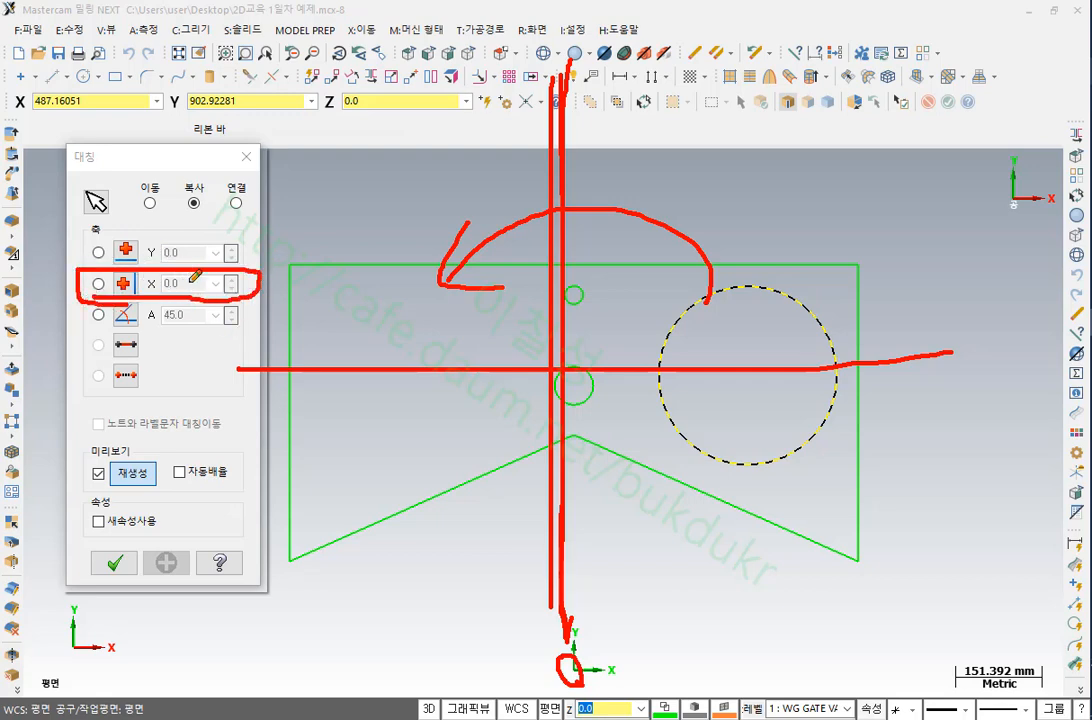
{"action": "left_click_drag", "start_coordinate": [160, 296], "coordinate": [188, 291]}
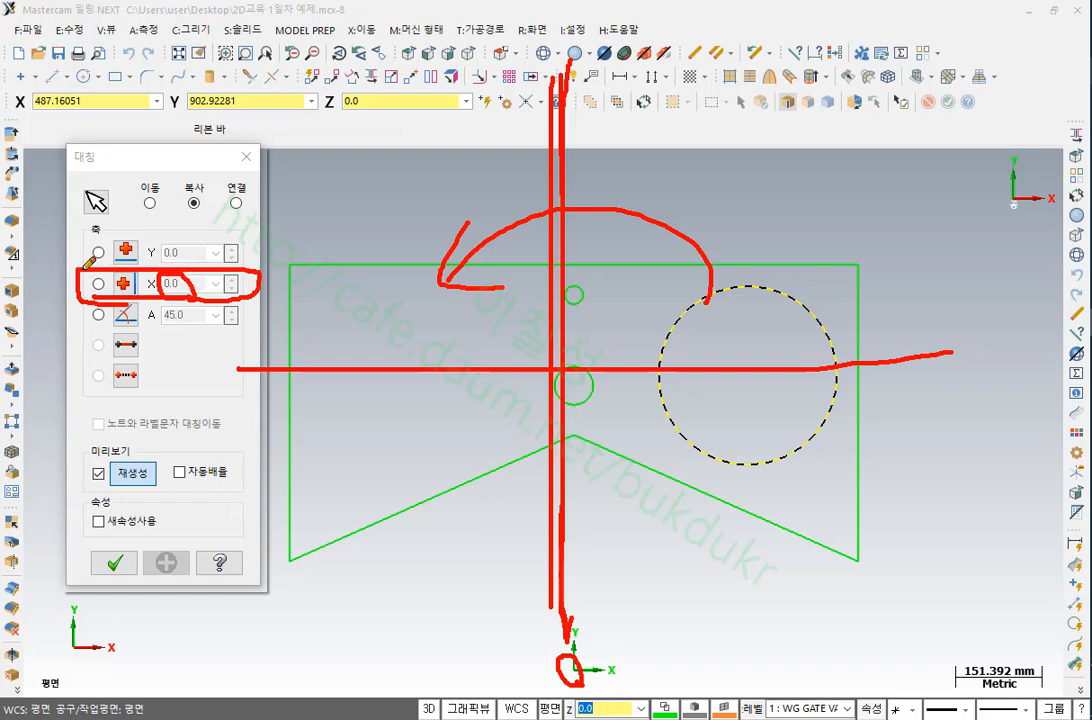
{"action": "left_click_drag", "start_coordinate": [84, 270], "coordinate": [106, 264]}
{"action": "right_click", "coordinate": [787, 184]}
{"action": "left_click", "coordinate": [845, 370]}
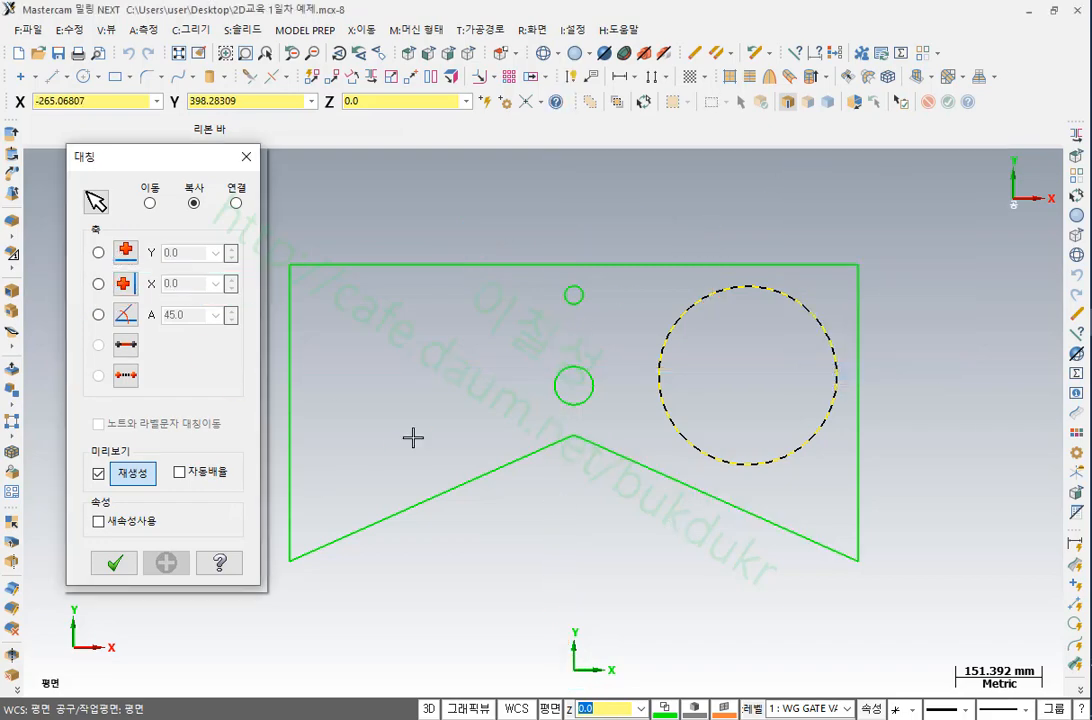
Mirror a copy of the large circle to the profile's other side about the vertical axis at X 0.0
{"action": "left_click", "coordinate": [98, 284]}
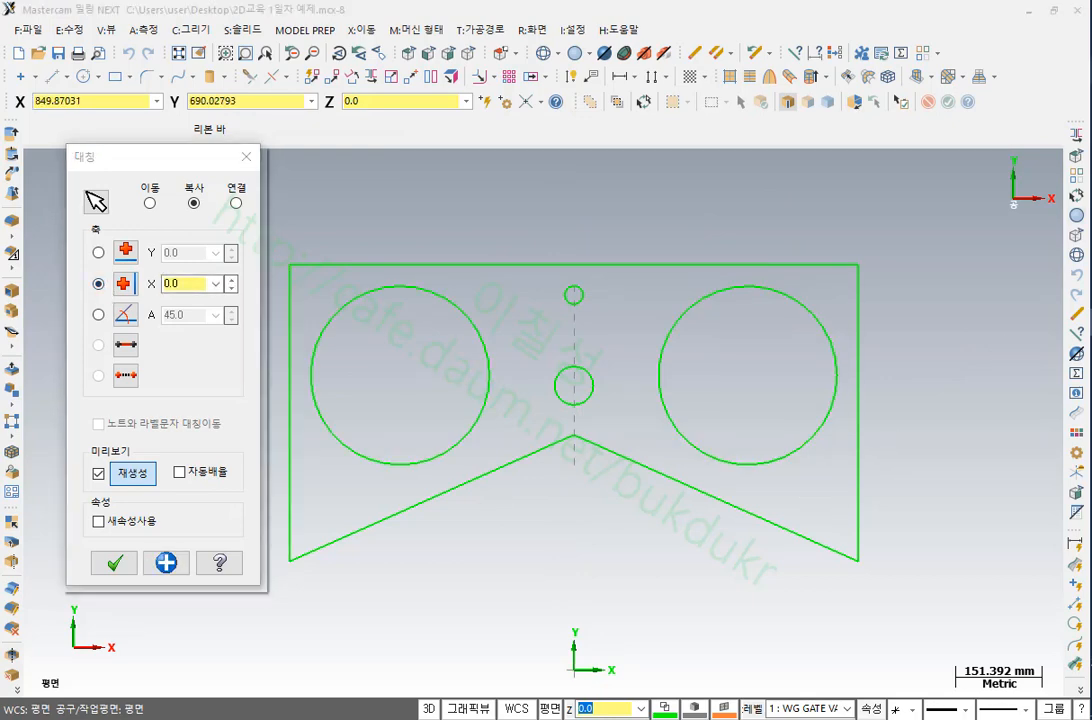
{"action": "mouse_move", "coordinate": [577, 697]}
{"action": "left_mouse_down"}
{"action": "mouse_move", "coordinate": [559, 500]}
{"action": "mouse_move", "coordinate": [561, 190]}
{"action": "mouse_move", "coordinate": [561, 665]}
{"action": "left_mouse_up"}
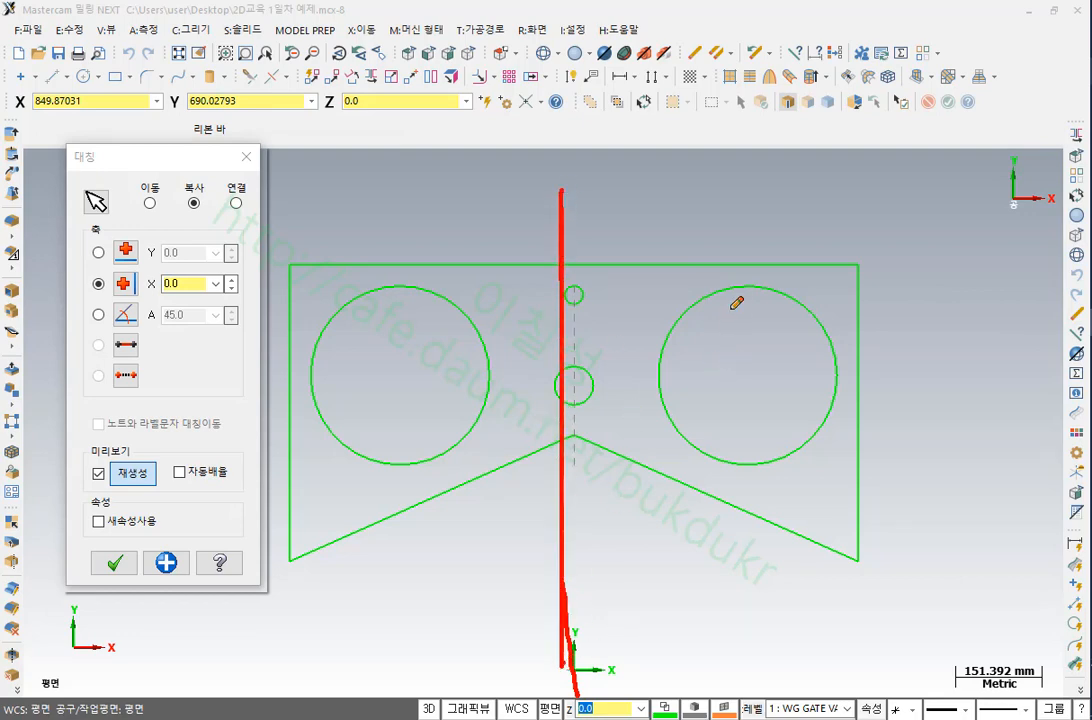
{"action": "mouse_move", "coordinate": [736, 302]}
{"action": "left_mouse_down"}
{"action": "mouse_move", "coordinate": [398, 245]}
{"action": "mouse_move", "coordinate": [379, 318]}
{"action": "mouse_move", "coordinate": [440, 293]}
{"action": "left_mouse_up"}
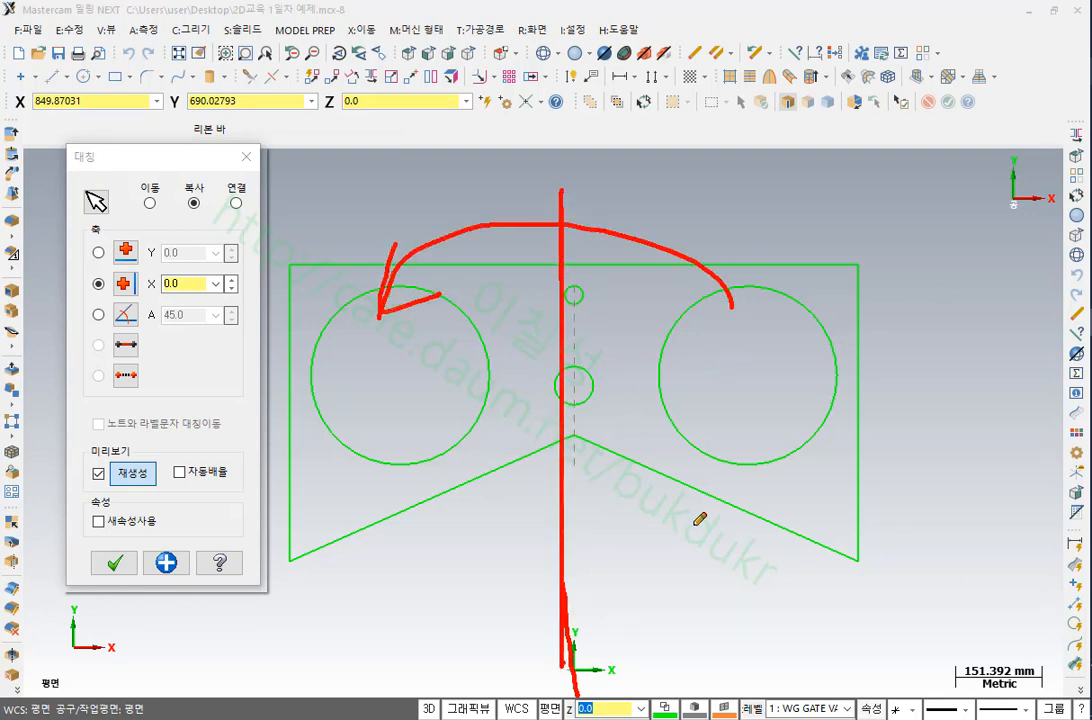
{"action": "right_click", "coordinate": [880, 336]}
{"action": "left_click", "coordinate": [910, 524]}
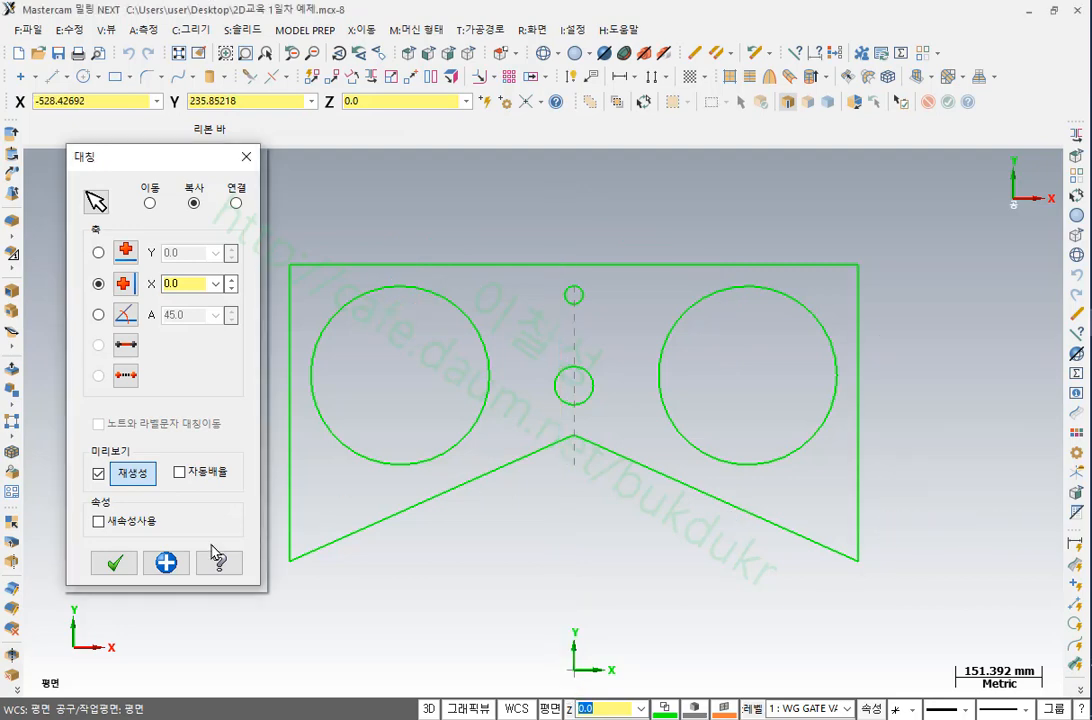
{"action": "left_click", "coordinate": [115, 565]}
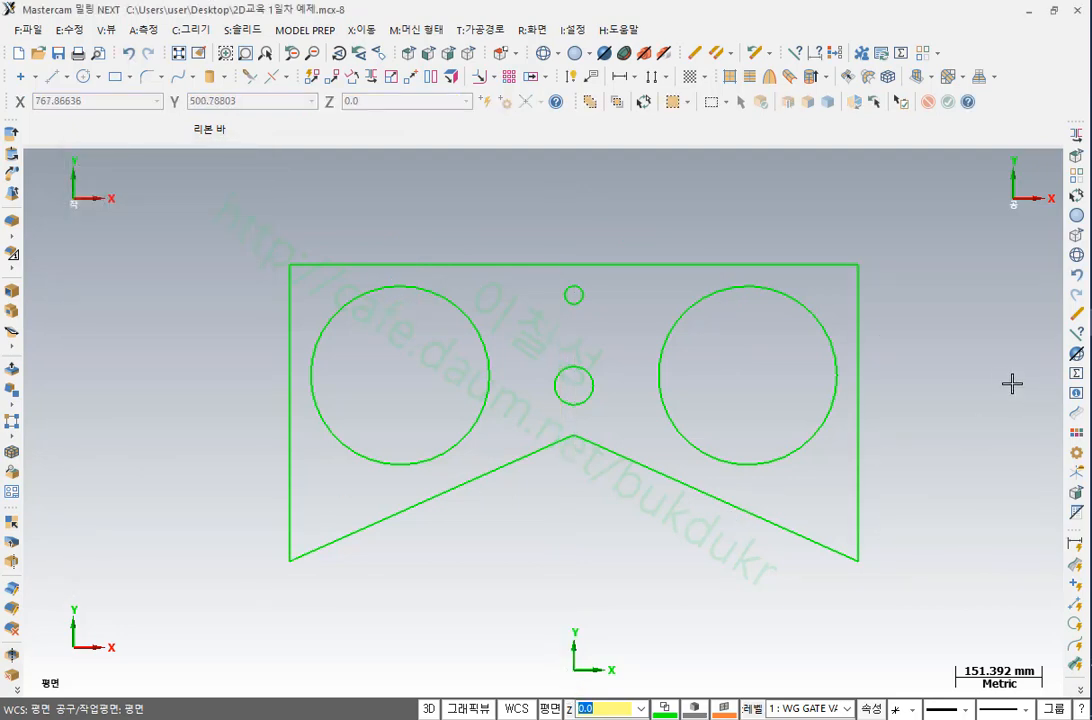
Select both large circles of the profile and clear the selection
{"action": "left_click", "coordinate": [677, 319]}
{"action": "left_click", "coordinate": [485, 331]}
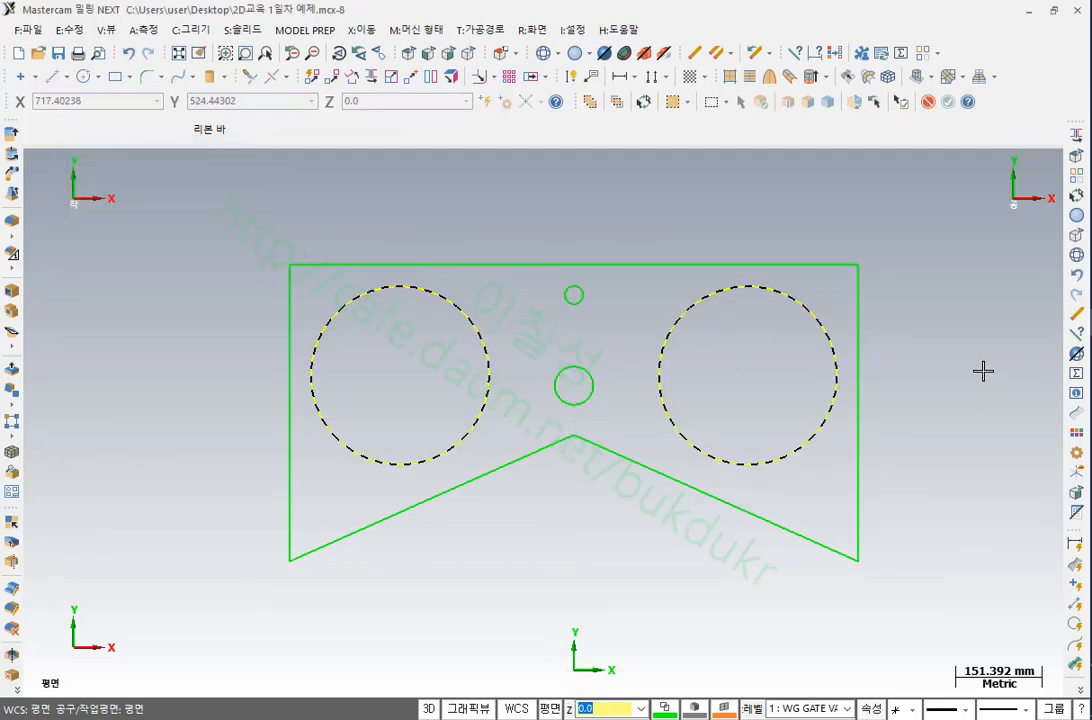
{"action": "key", "text": "Escape"}
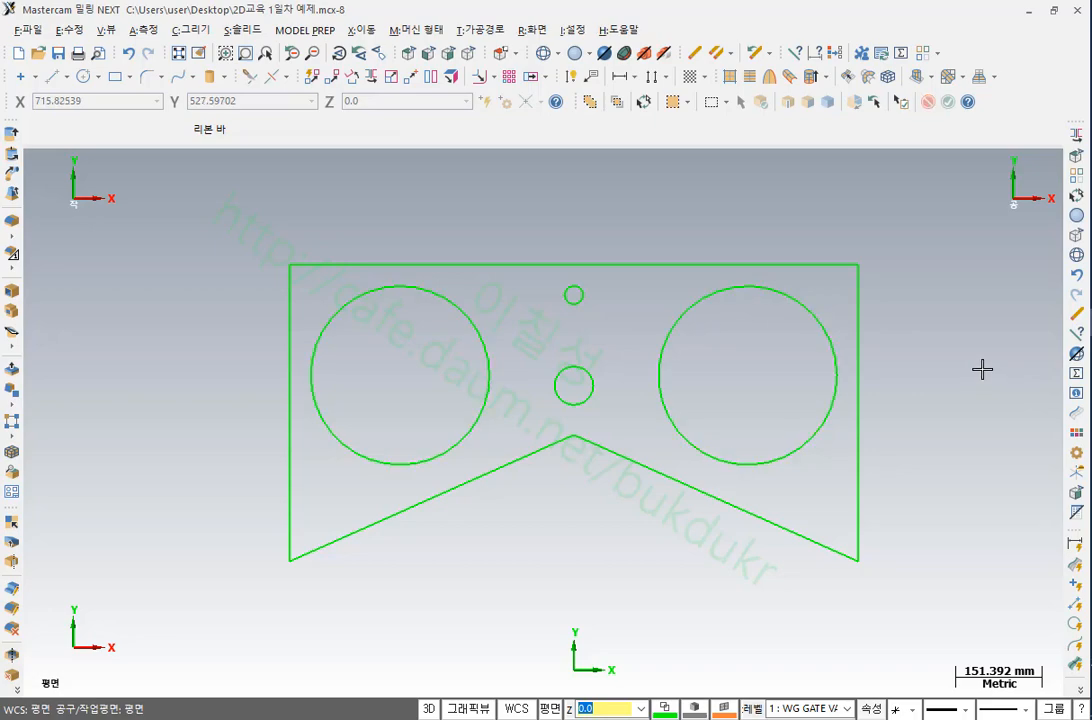
Bring the hidden solid model back and check the mirrored circle against its hole in the isometric view
{"action": "key", "text": "alt+s"}
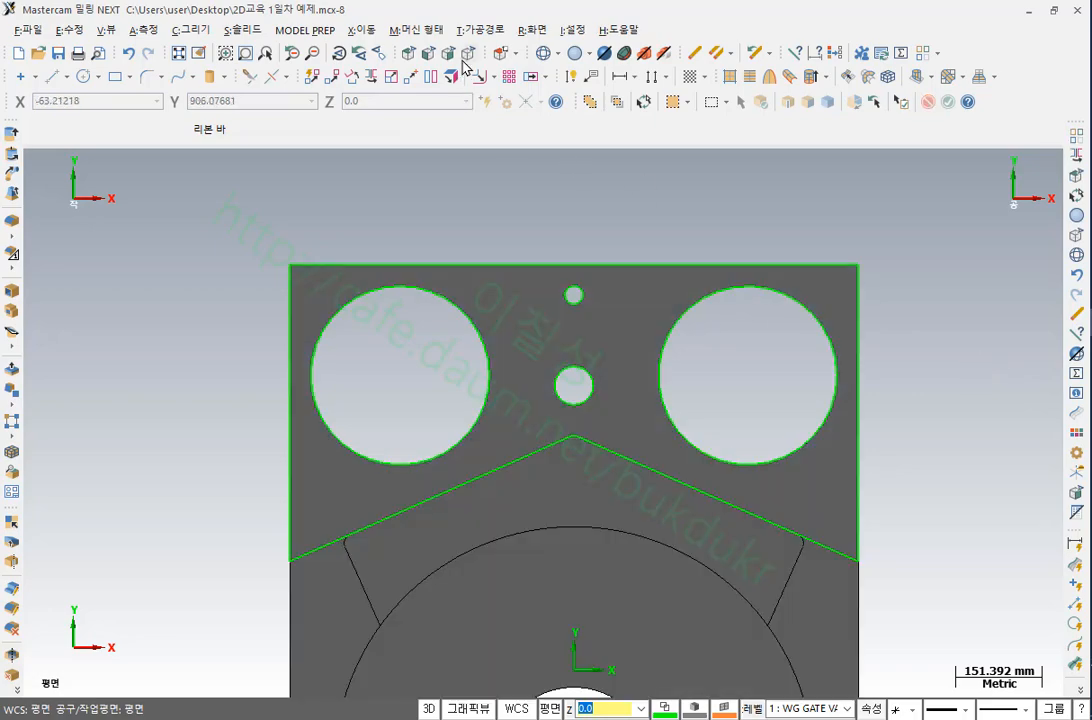
{"action": "left_click", "coordinate": [407, 52]}
{"action": "scroll", "coordinate": [945, 412], "scroll_direction": "up", "scroll_amount": 5}
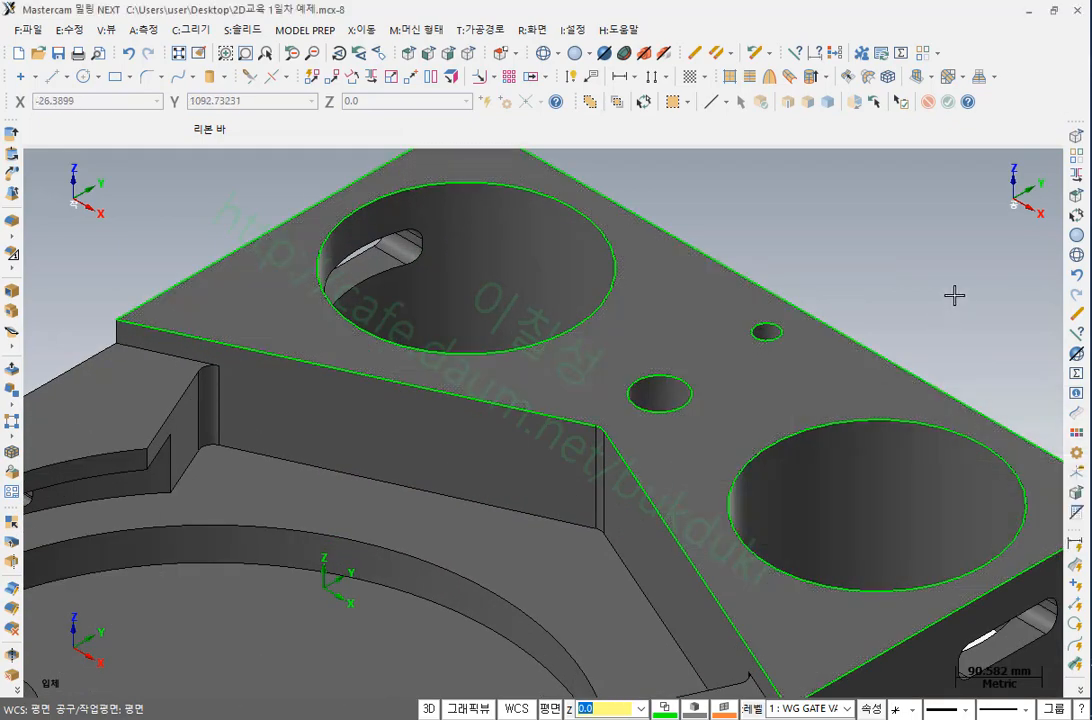
{"action": "scroll", "coordinate": [953, 295], "scroll_direction": "down", "scroll_amount": 4}
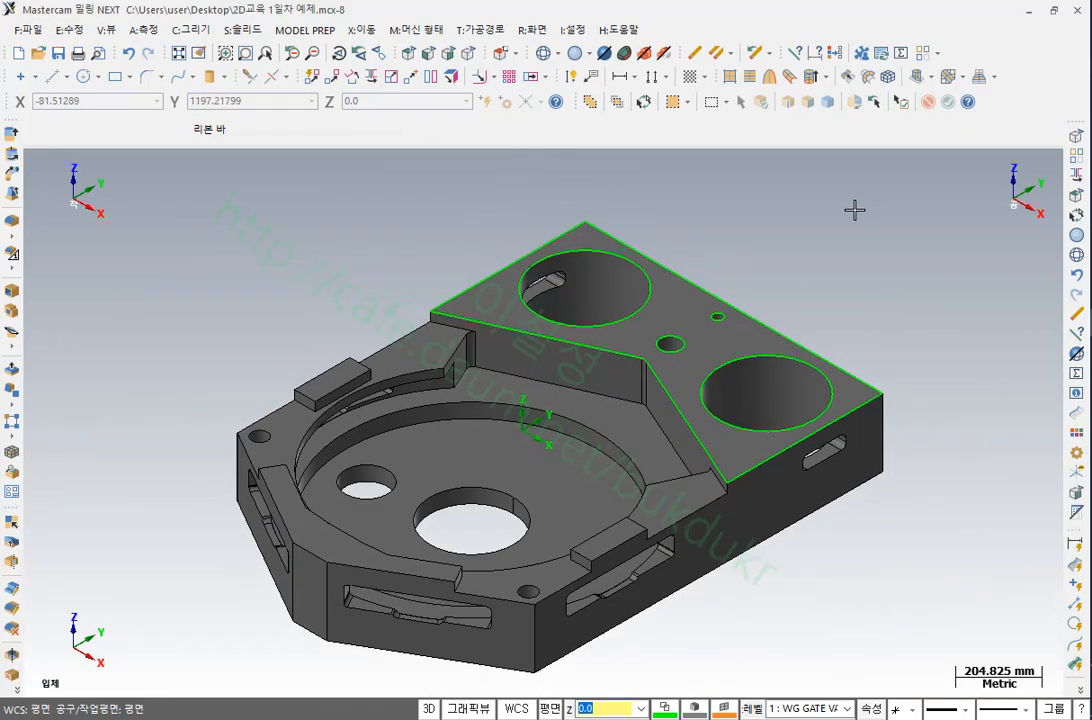
{"action": "scroll", "coordinate": [875, 268], "scroll_direction": "down", "scroll_amount": 2}
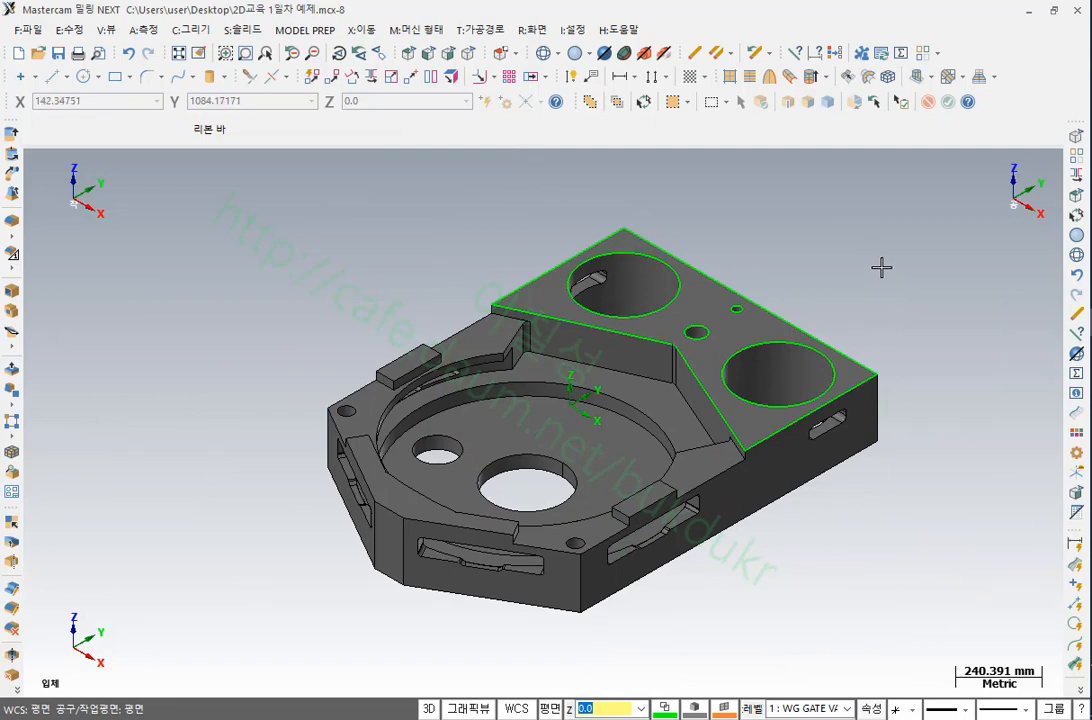
Select all of the green profile wireframe, hide the solid model, and show the isolated profile in the top view
{"action": "key", "text": "ctrl+a"}
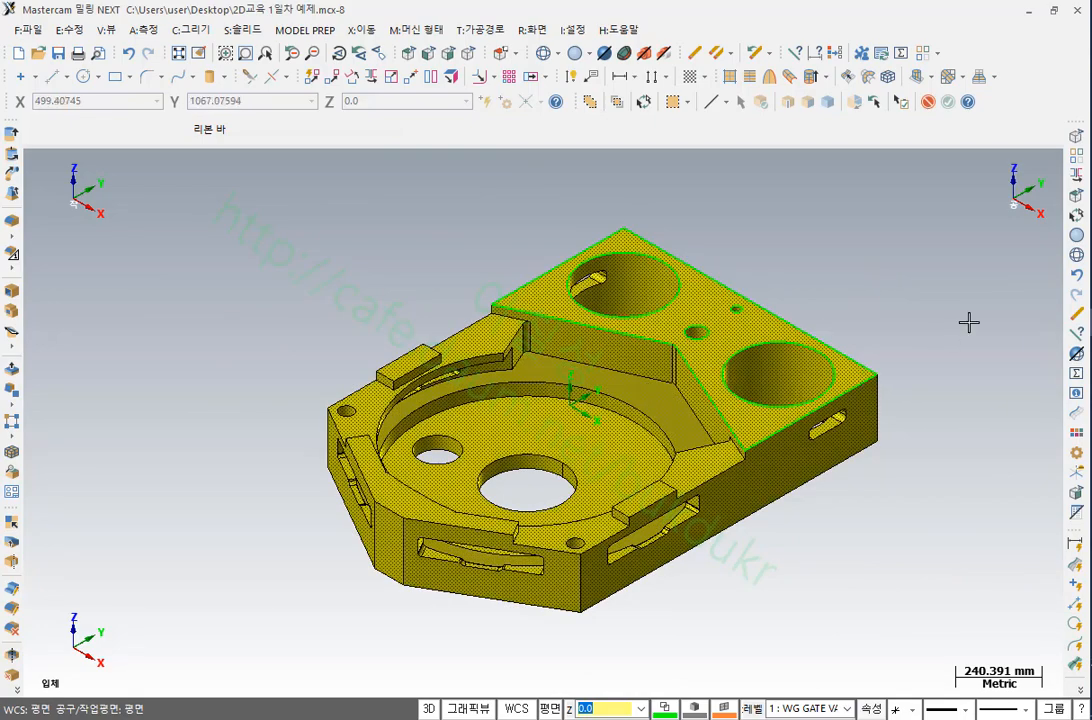
{"action": "left_click", "coordinate": [923, 307]}
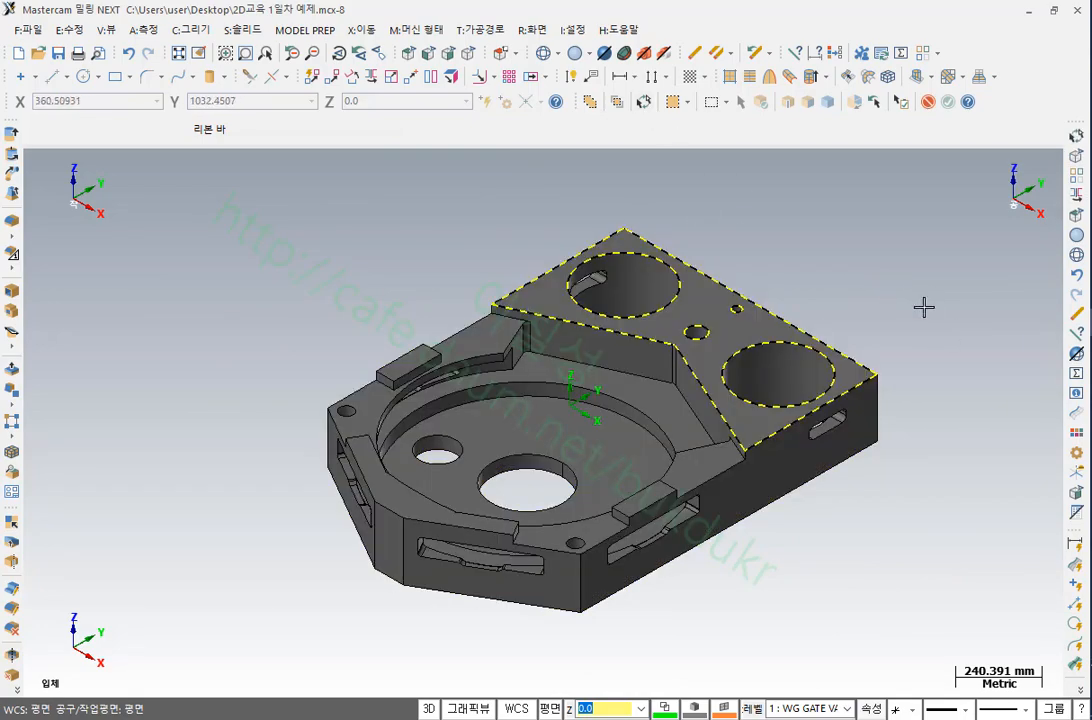
{"action": "key", "text": "alt+e"}
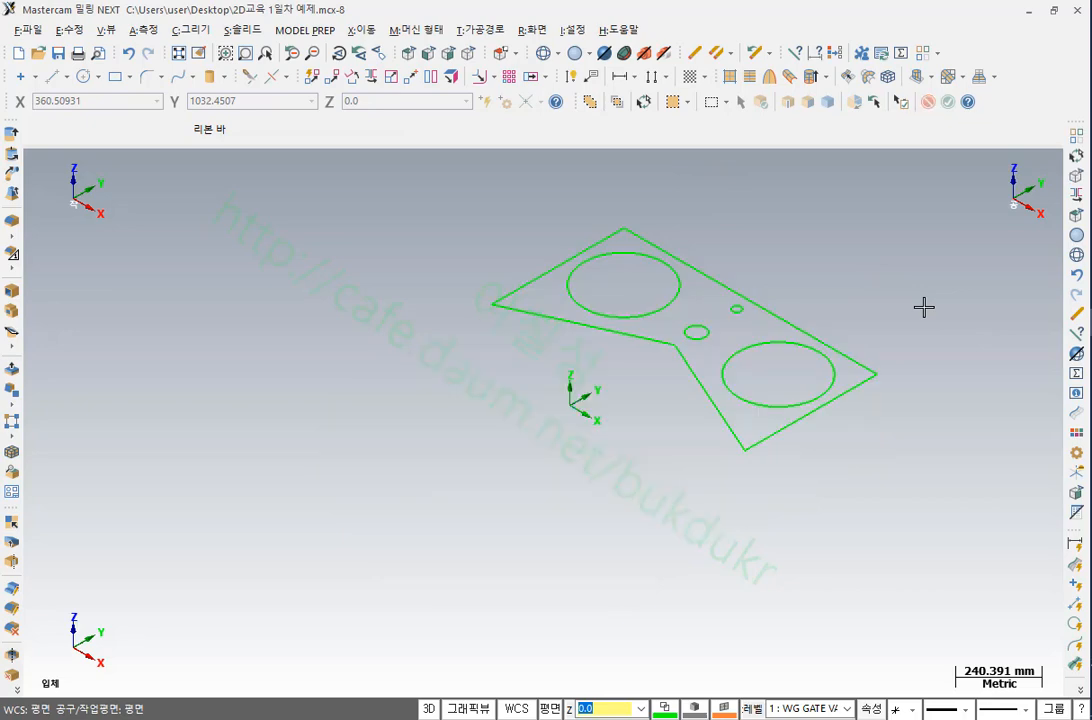
{"action": "key", "text": "alt+1"}
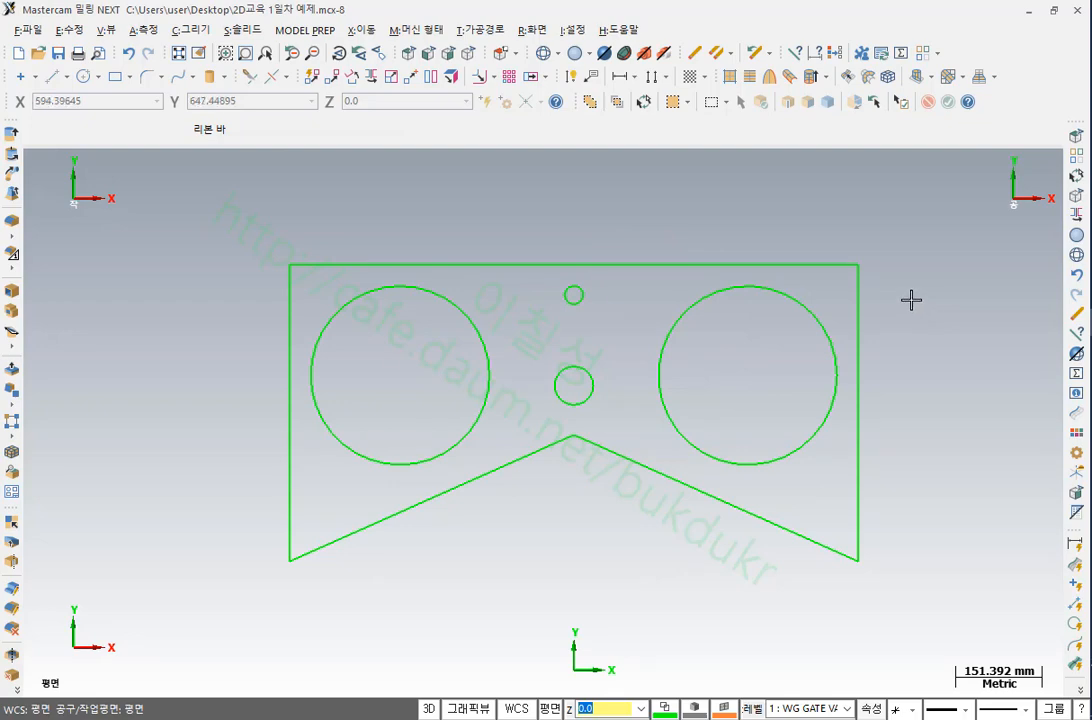
{"action": "scroll", "coordinate": [897, 217], "scroll_direction": "down", "scroll_amount": 1}
{"action": "left_click_drag", "start_coordinate": [904, 513], "coordinate": [352, 213]}
{"action": "key", "text": "Escape"}
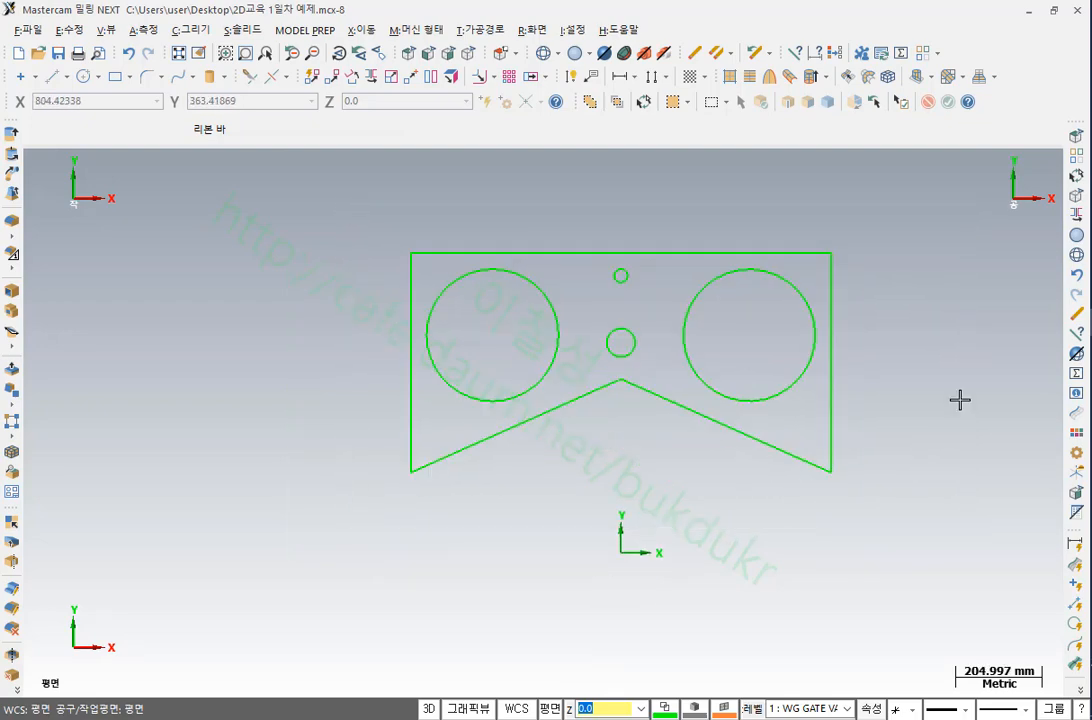
{"action": "scroll", "coordinate": [960, 354], "scroll_direction": "up", "scroll_amount": 1}
{"action": "scroll", "coordinate": [951, 356], "scroll_direction": "down", "scroll_amount": 1}
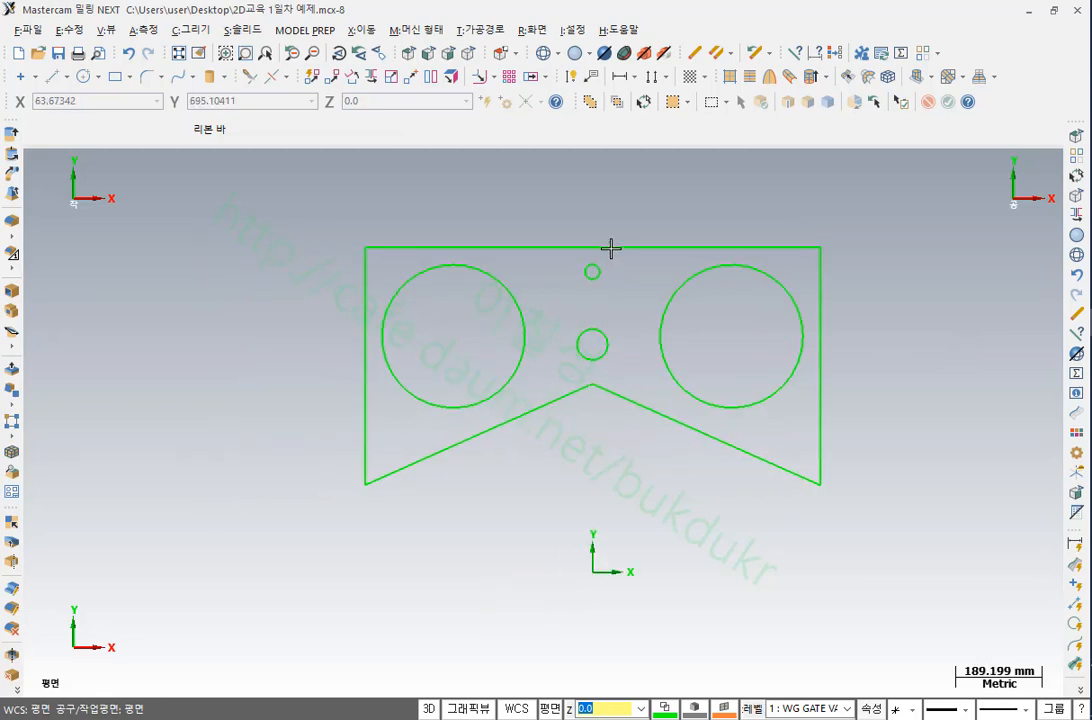
{"action": "scroll", "coordinate": [609, 246], "scroll_direction": "up", "scroll_amount": 1}
{"action": "left_click", "coordinate": [609, 246]}
{"action": "key", "text": "Escape"}
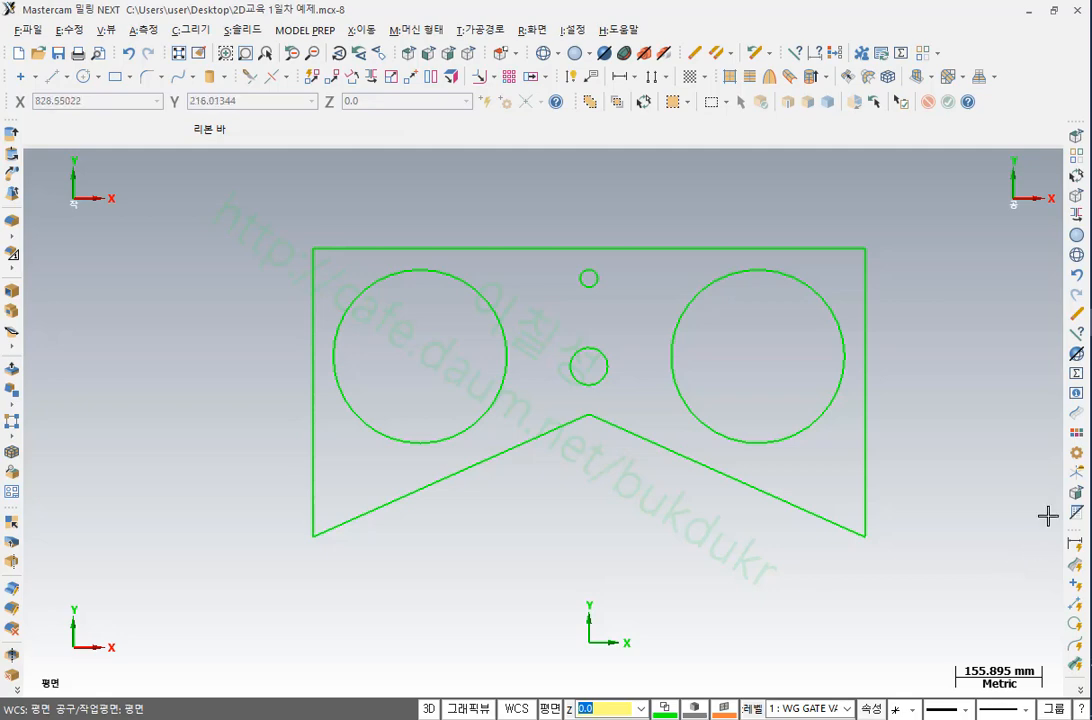
Select both large circles of the profile and change their colour to red, colour number 12
{"action": "left_click", "coordinate": [499, 392]}
{"action": "left_click", "coordinate": [669, 363]}
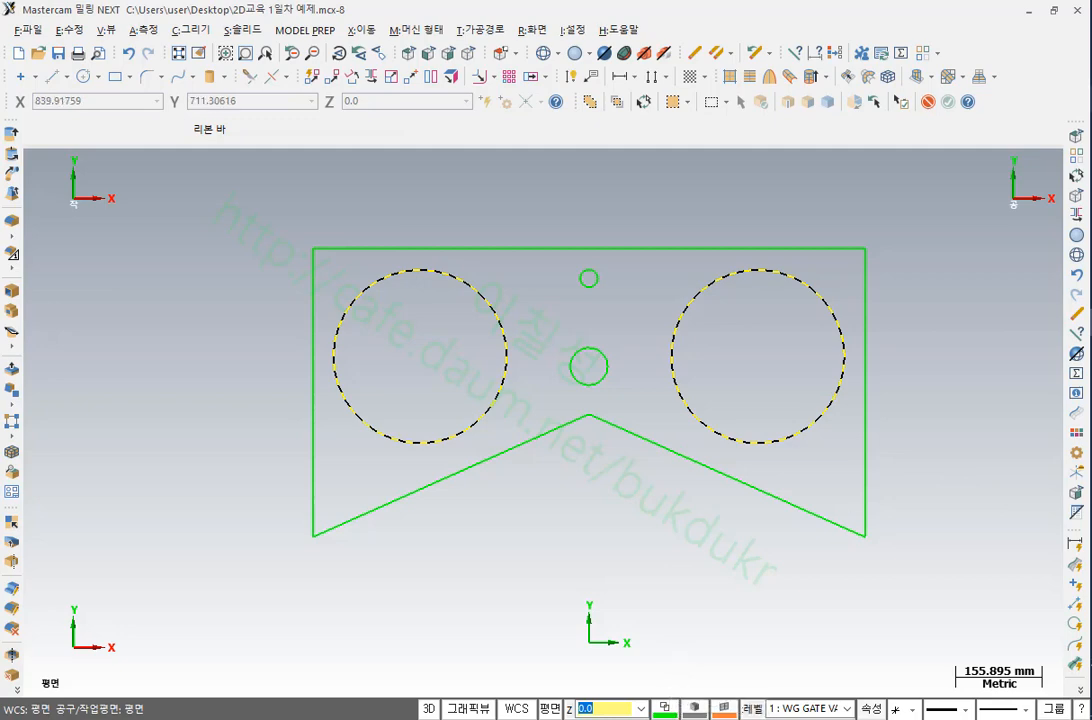
{"action": "key", "text": "ctrl+2"}
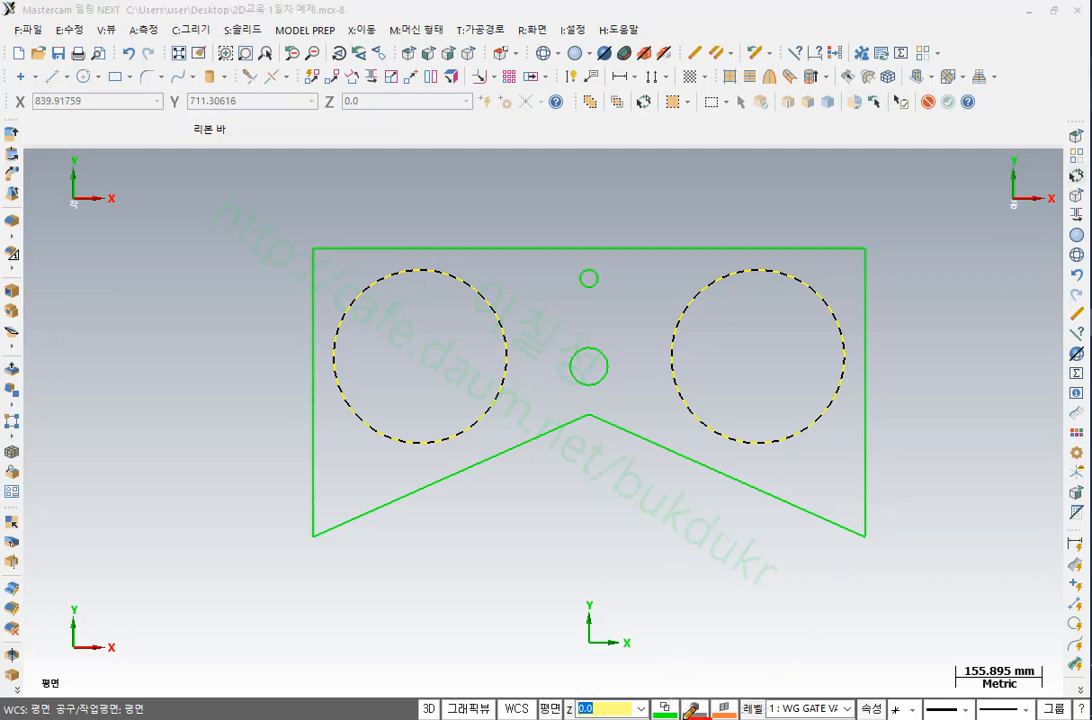
{"action": "mouse_move", "coordinate": [645, 715]}
{"action": "left_mouse_down"}
{"action": "mouse_move", "coordinate": [785, 534]}
{"action": "mouse_move", "coordinate": [705, 690]}
{"action": "left_mouse_up"}
{"action": "mouse_move", "coordinate": [710, 535]}
{"action": "left_mouse_down"}
{"action": "mouse_move", "coordinate": [690, 663]}
{"action": "mouse_move", "coordinate": [700, 690]}
{"action": "left_mouse_up"}
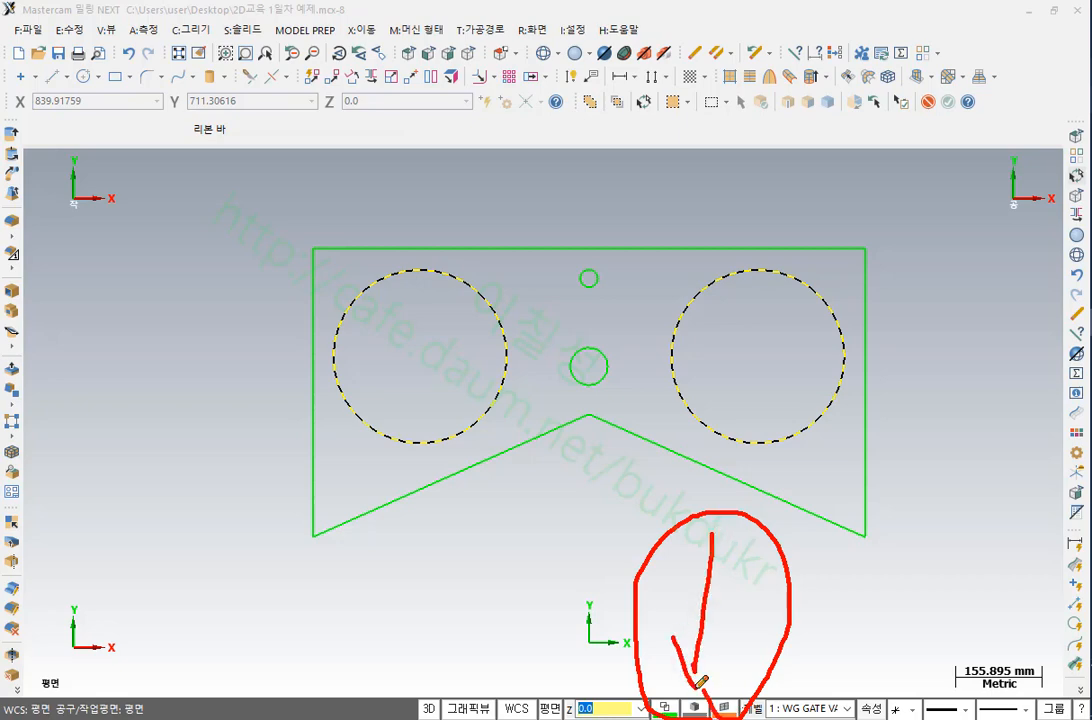
{"action": "left_click_drag", "start_coordinate": [674, 637], "coordinate": [740, 630]}
{"action": "right_click", "coordinate": [926, 383]}
{"action": "left_click", "coordinate": [965, 571]}
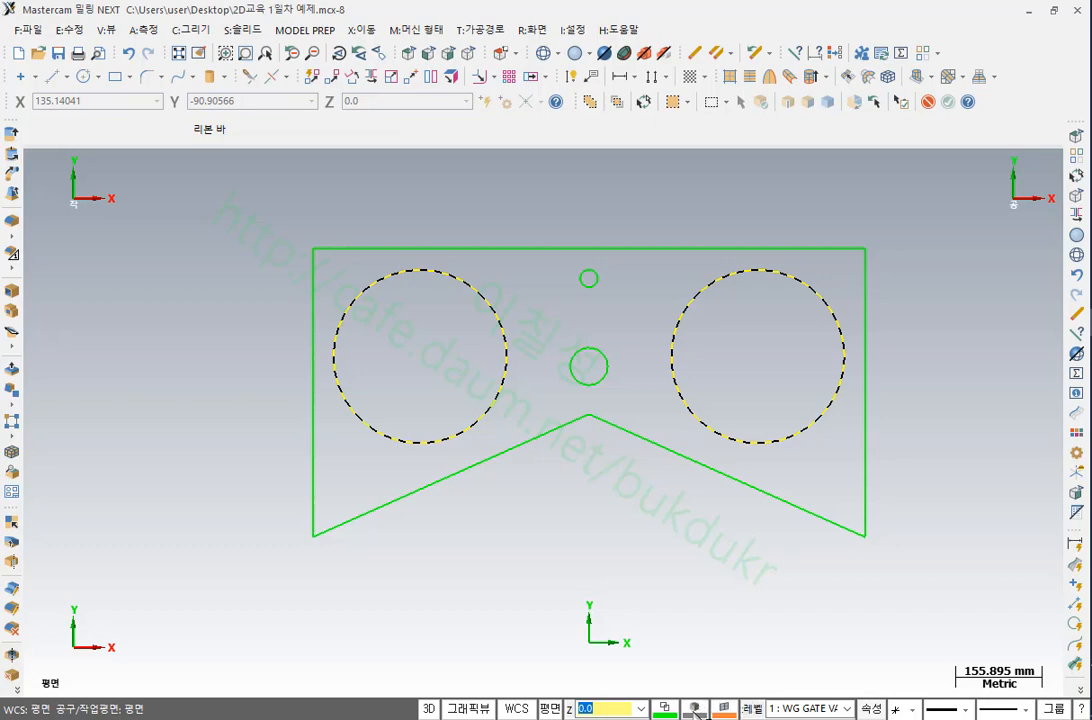
{"action": "left_click", "coordinate": [695, 709]}
{"action": "left_click_drag", "start_coordinate": [693, 59], "coordinate": [275, 24]}
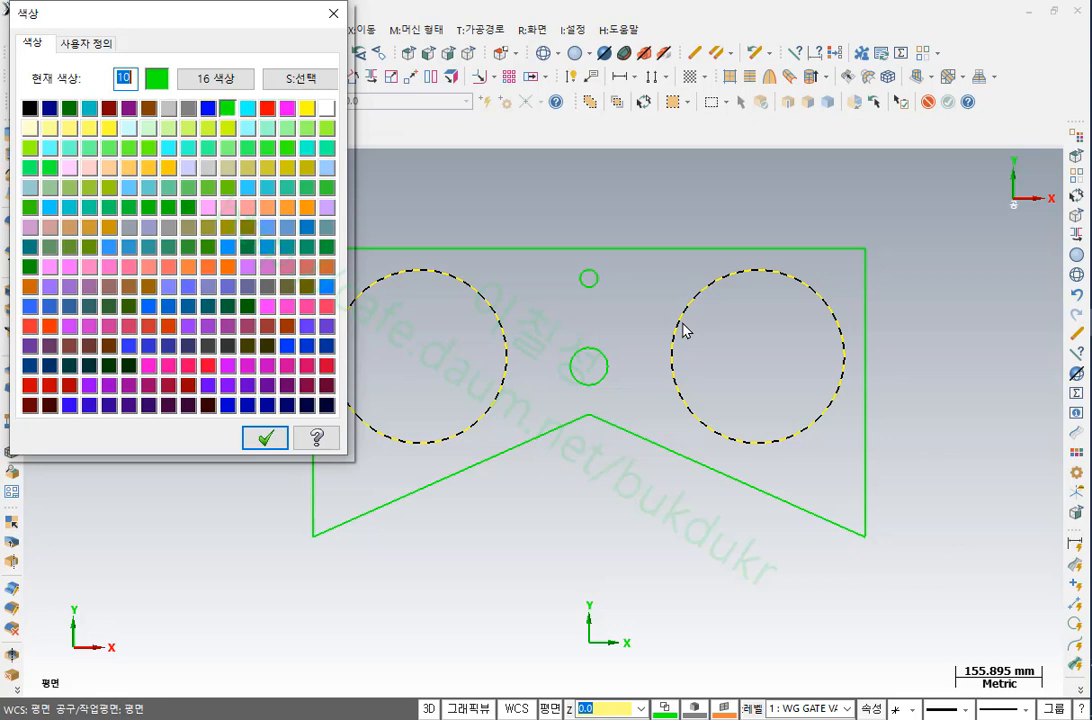
{"action": "left_click", "coordinate": [267, 108]}
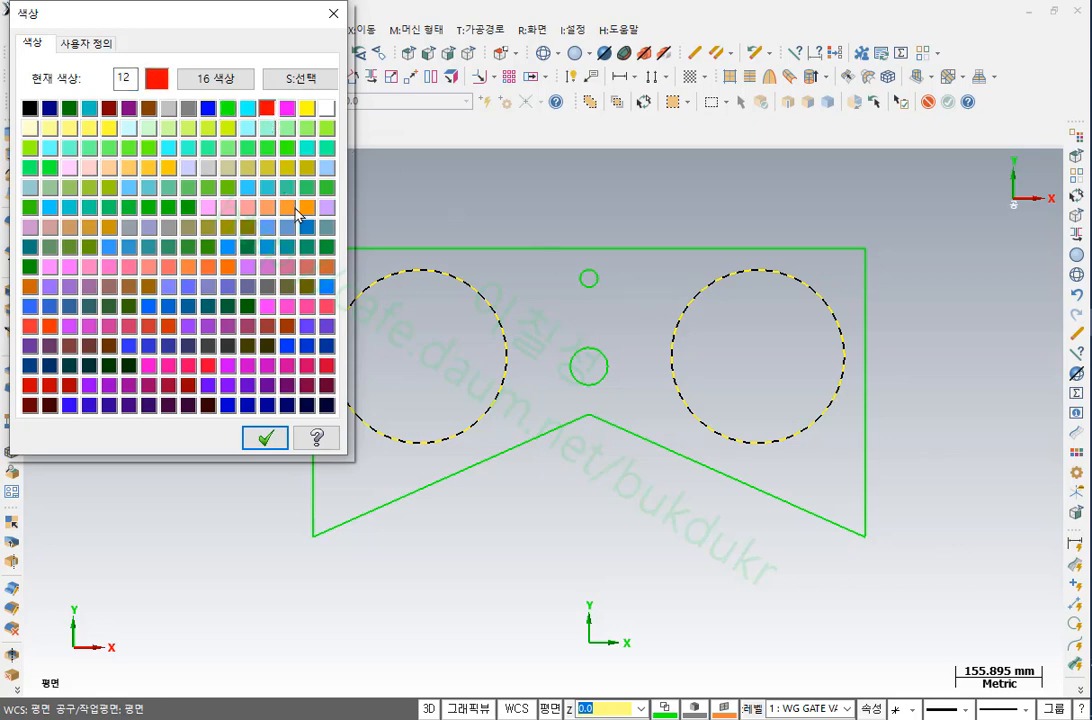
{"action": "left_click", "coordinate": [260, 440]}
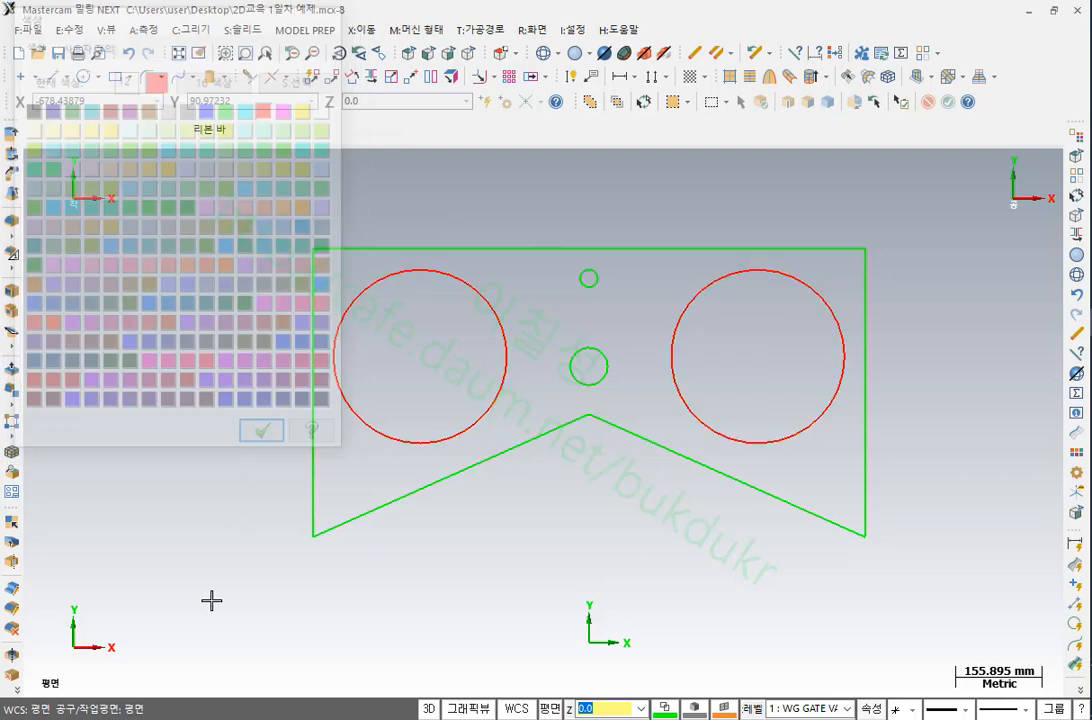
{"action": "scroll", "coordinate": [673, 400], "scroll_direction": "up", "scroll_amount": 2}
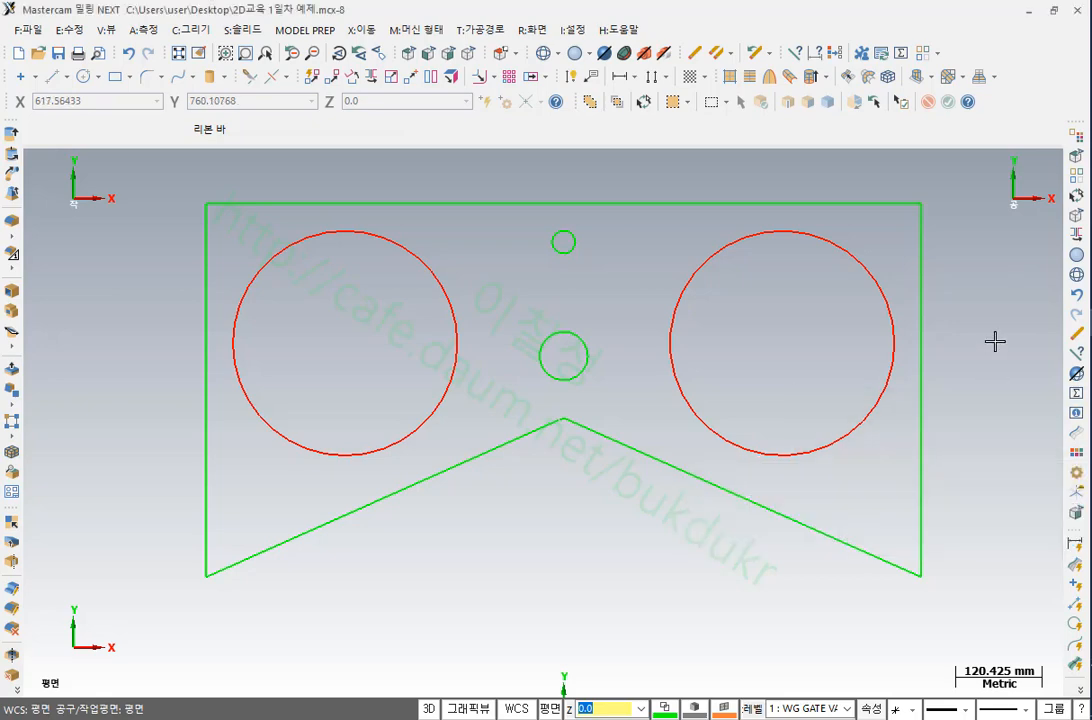
{"action": "scroll", "coordinate": [629, 297], "scroll_direction": "down", "scroll_amount": 2}
{"action": "scroll", "coordinate": [865, 239], "scroll_direction": "up", "scroll_amount": 2}
{"action": "scroll", "coordinate": [790, 460], "scroll_direction": "down", "scroll_amount": 1}
{"action": "scroll", "coordinate": [790, 460], "scroll_direction": "down", "scroll_amount": 1}
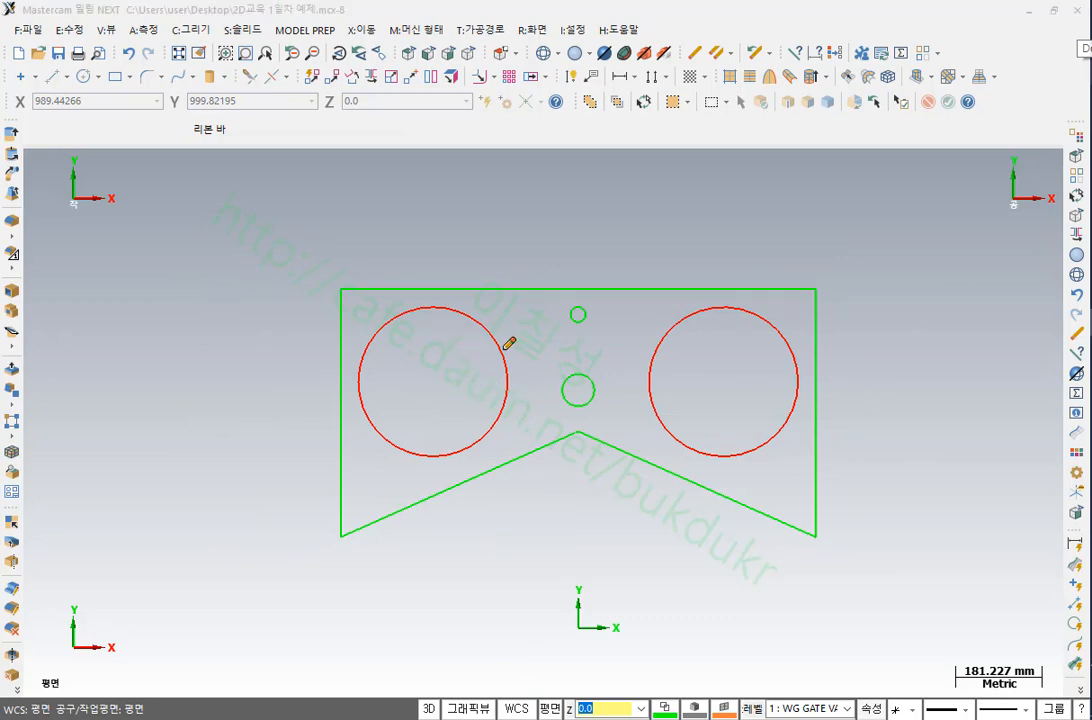
{"action": "mouse_move", "coordinate": [452, 299]}
{"action": "left_mouse_down"}
{"action": "mouse_move", "coordinate": [500, 390]}
{"action": "mouse_move", "coordinate": [418, 378]}
{"action": "mouse_move", "coordinate": [429, 404]}
{"action": "left_mouse_up"}
{"action": "mouse_move", "coordinate": [790, 366]}
{"action": "left_mouse_down"}
{"action": "mouse_move", "coordinate": [724, 258]}
{"action": "mouse_move", "coordinate": [836, 362]}
{"action": "mouse_move", "coordinate": [800, 370]}
{"action": "left_mouse_up"}
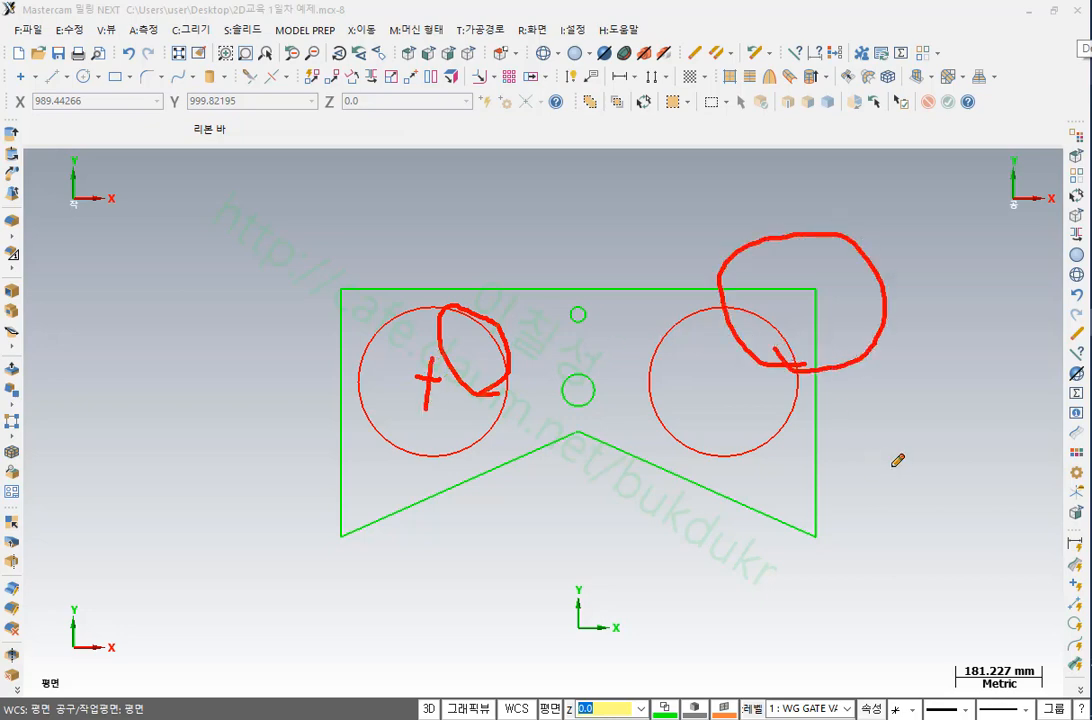
{"action": "right_click", "coordinate": [930, 368]}
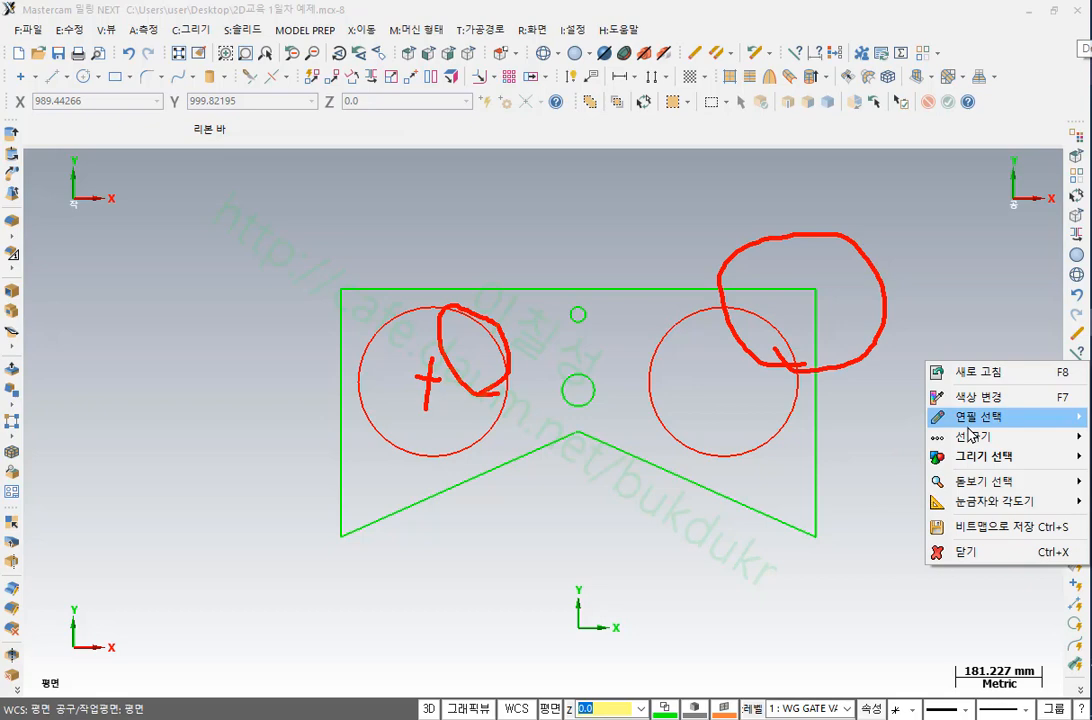
{"action": "left_click", "coordinate": [965, 554]}
Translate a copy of the left large circle from its centre point to the profile's upper-right corner
{"action": "left_click", "coordinate": [501, 342]}
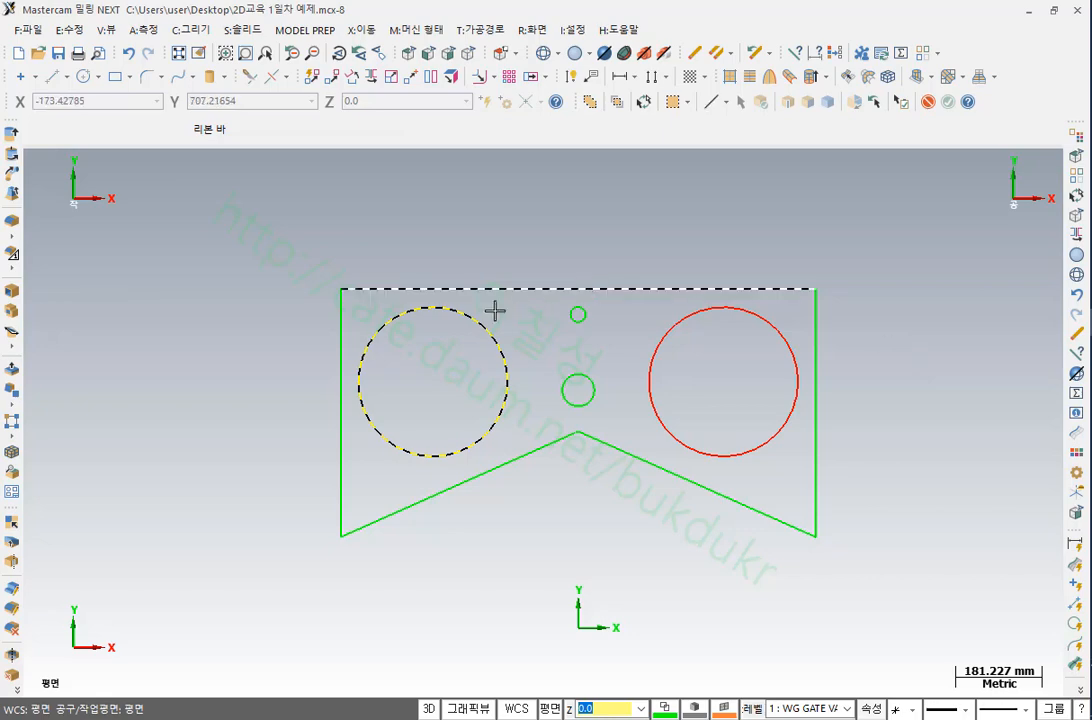
{"action": "left_click", "coordinate": [362, 30]}
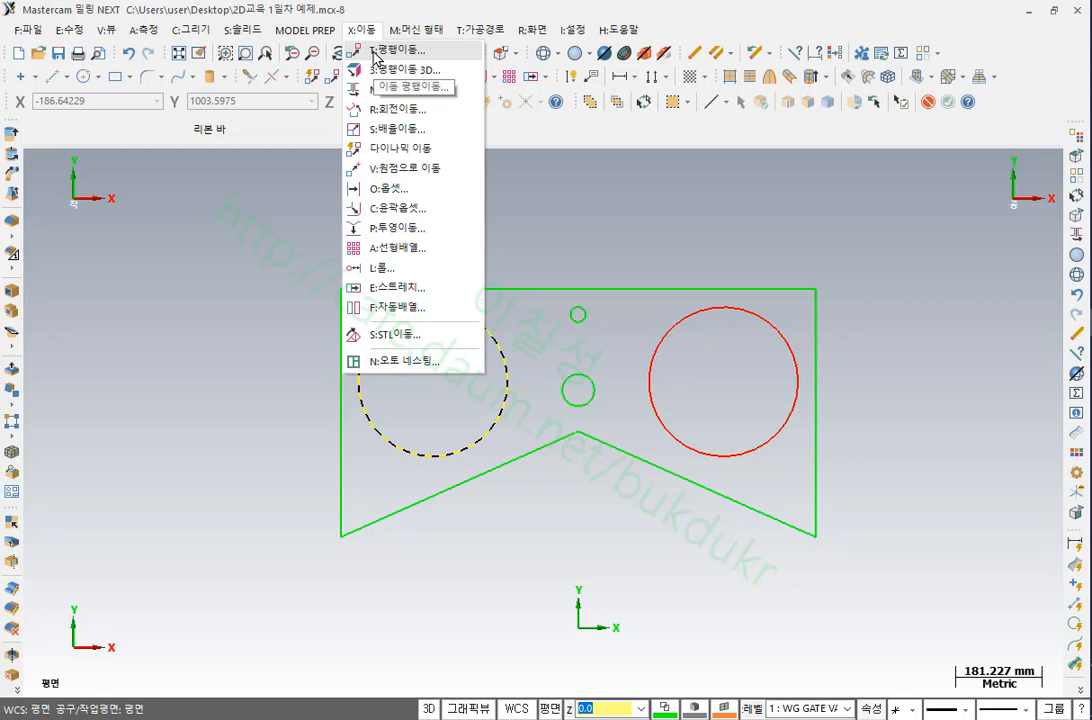
{"action": "left_click", "coordinate": [385, 52]}
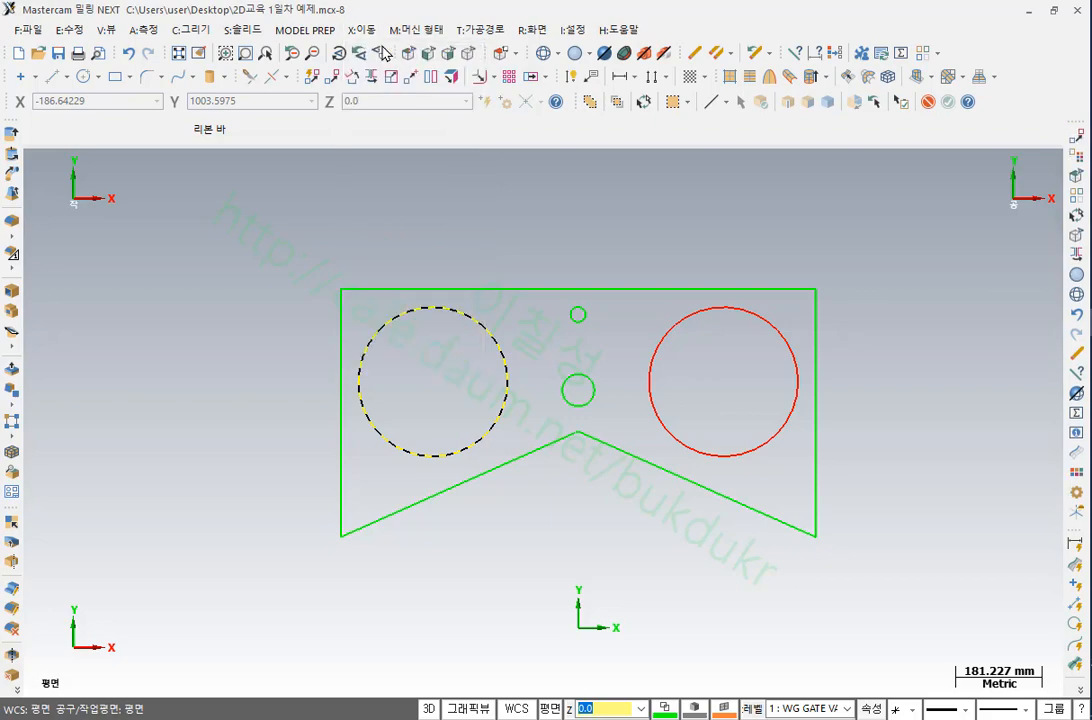
{"action": "left_click_drag", "start_coordinate": [224, 90], "coordinate": [175, 137]}
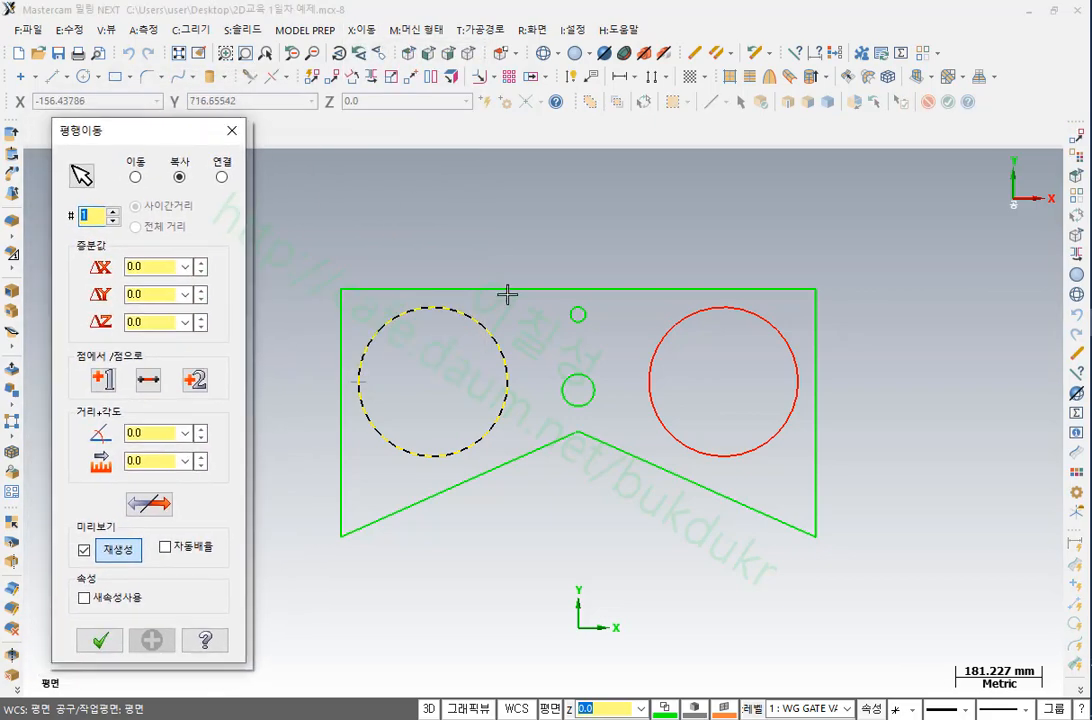
{"action": "left_click", "coordinate": [135, 176]}
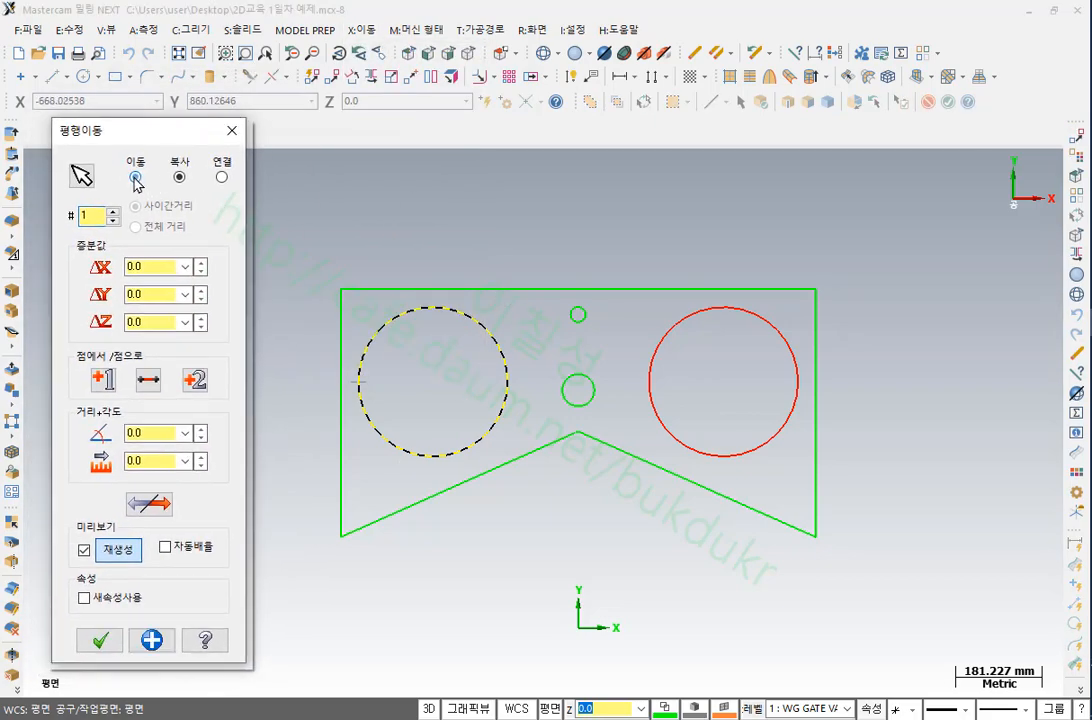
{"action": "left_click", "coordinate": [179, 177]}
{"action": "left_click", "coordinate": [104, 383]}
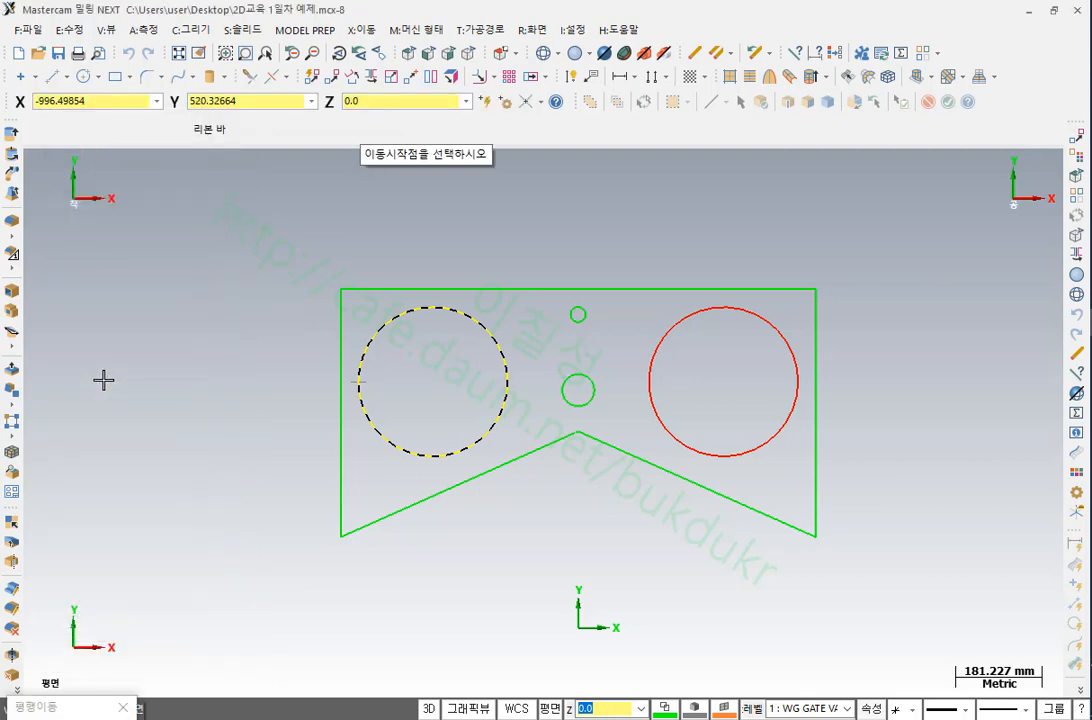
{"action": "left_click", "coordinate": [435, 385]}
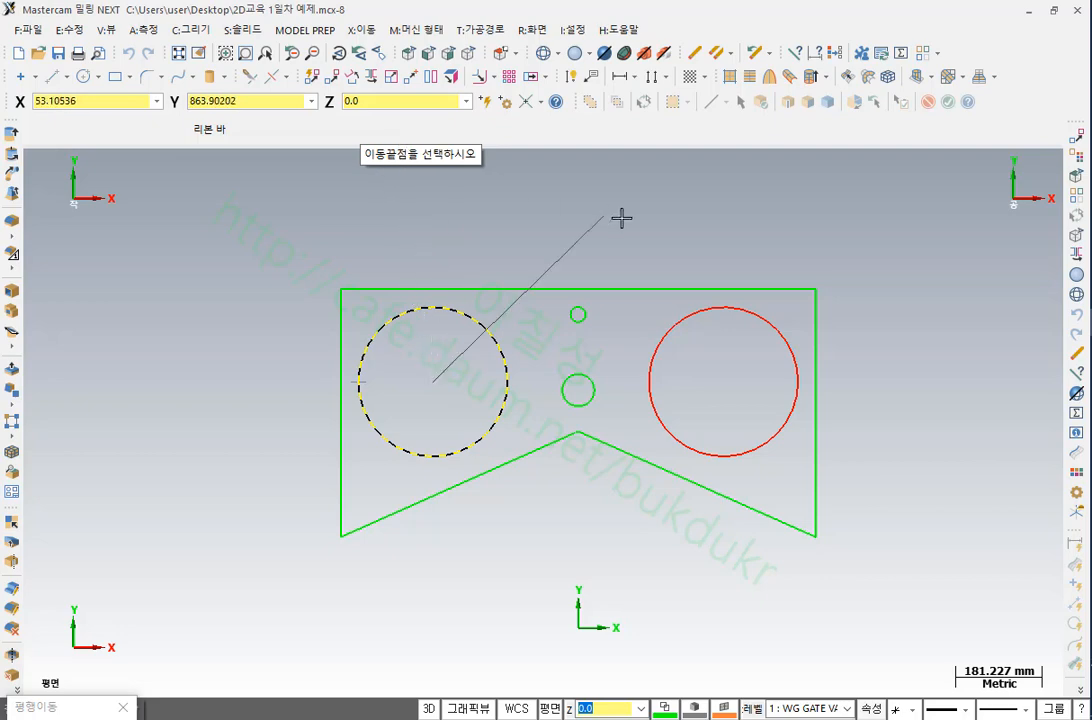
{"action": "left_click", "coordinate": [818, 291]}
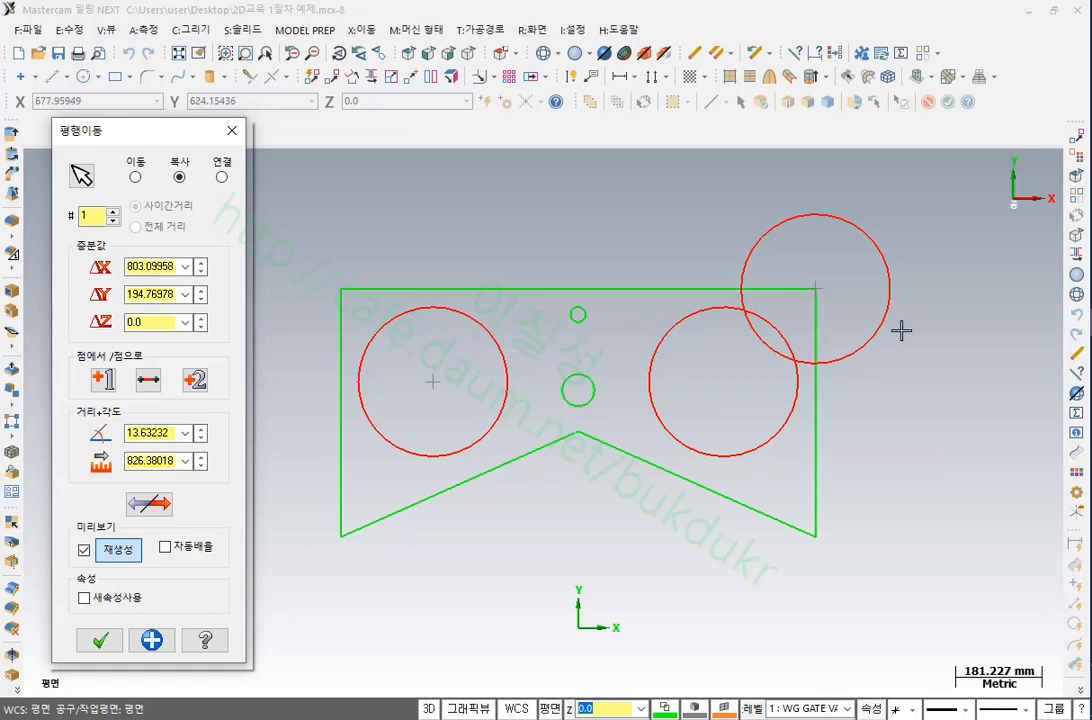
{"action": "left_click", "coordinate": [151, 640]}
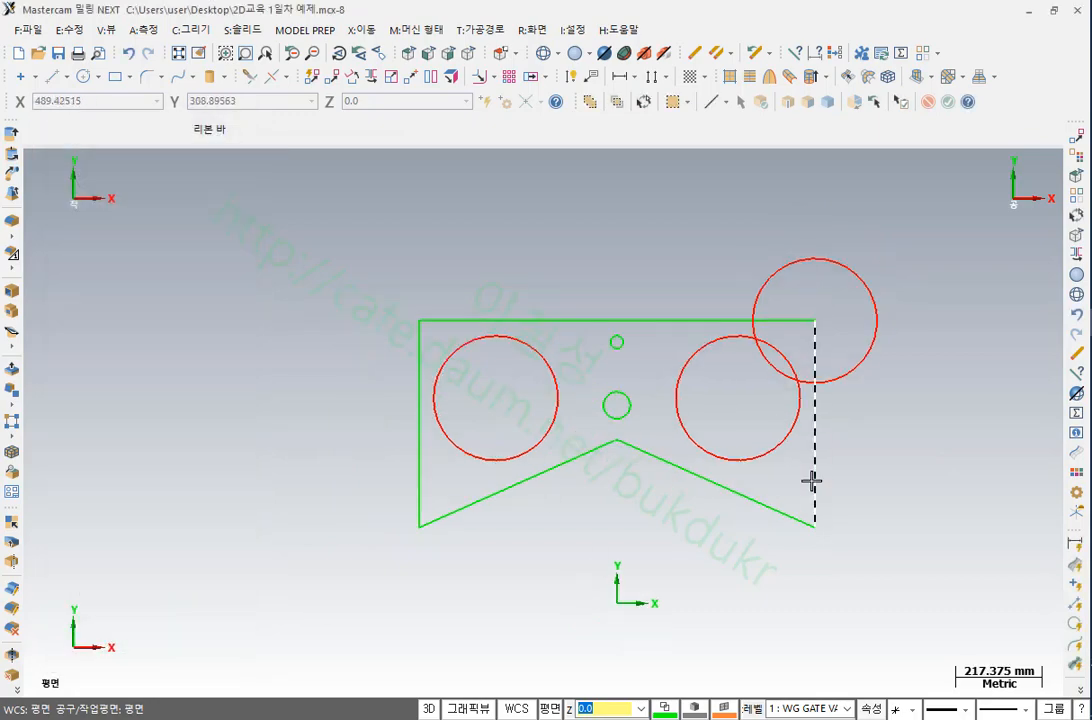
Delete the circle copy centred on the profile's upper-right corner
{"action": "scroll", "coordinate": [811, 481], "scroll_direction": "up", "scroll_amount": 3}
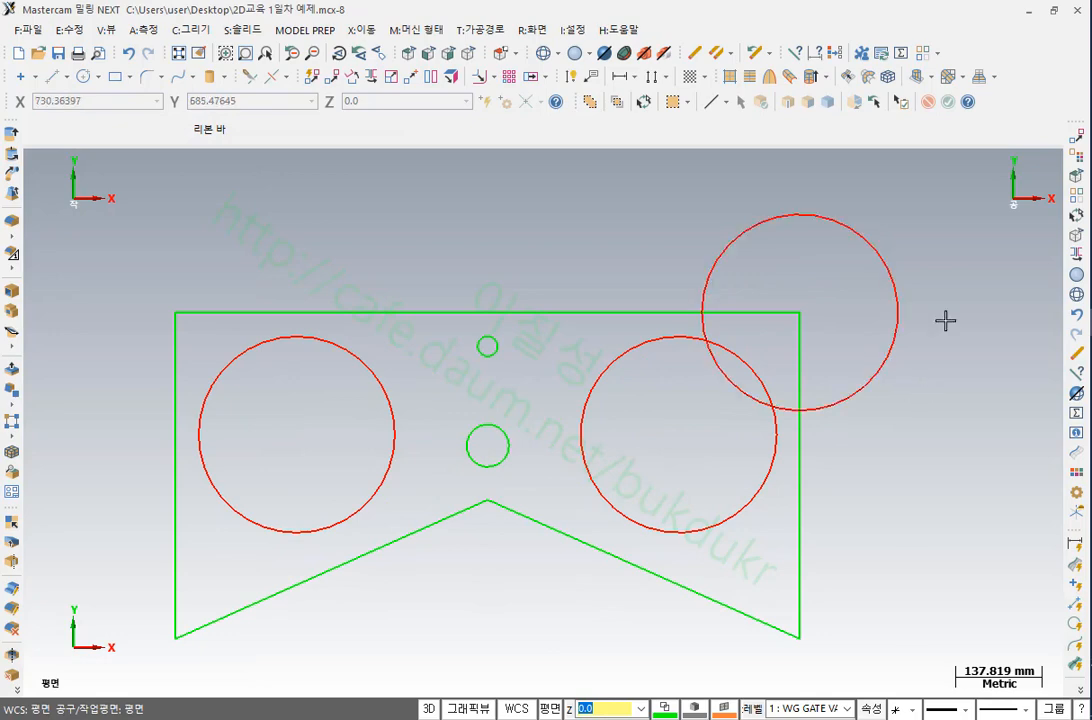
{"action": "left_click", "coordinate": [897, 292]}
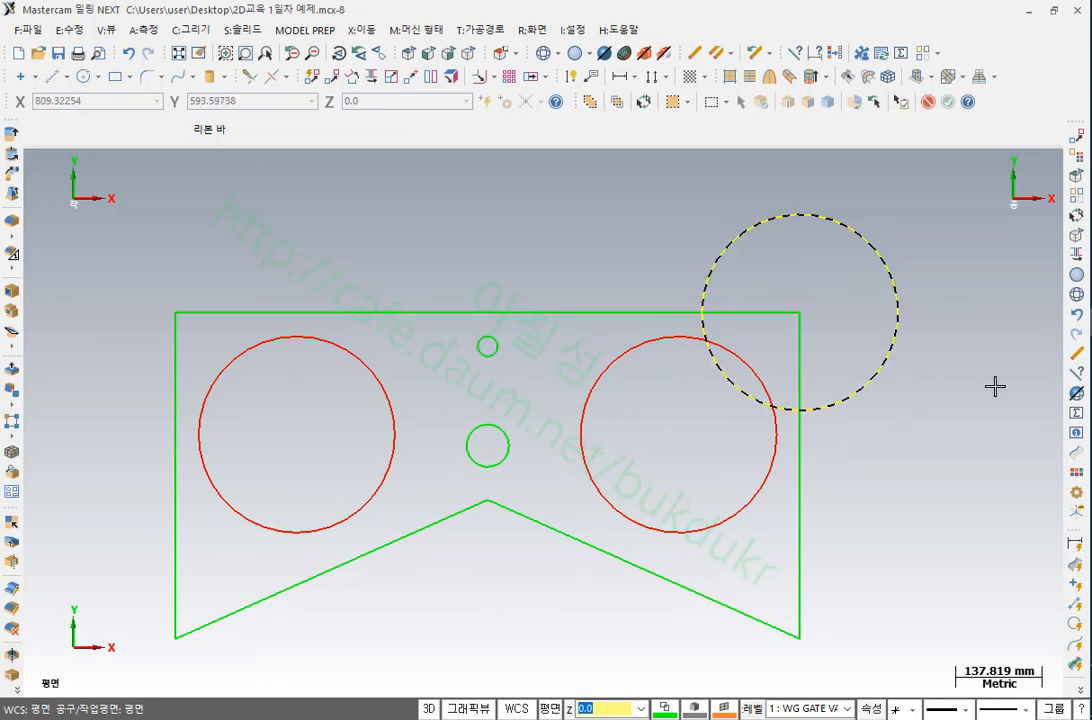
{"action": "key", "text": "Delete"}
{"action": "scroll", "coordinate": [836, 317], "scroll_direction": "down", "scroll_amount": 2}
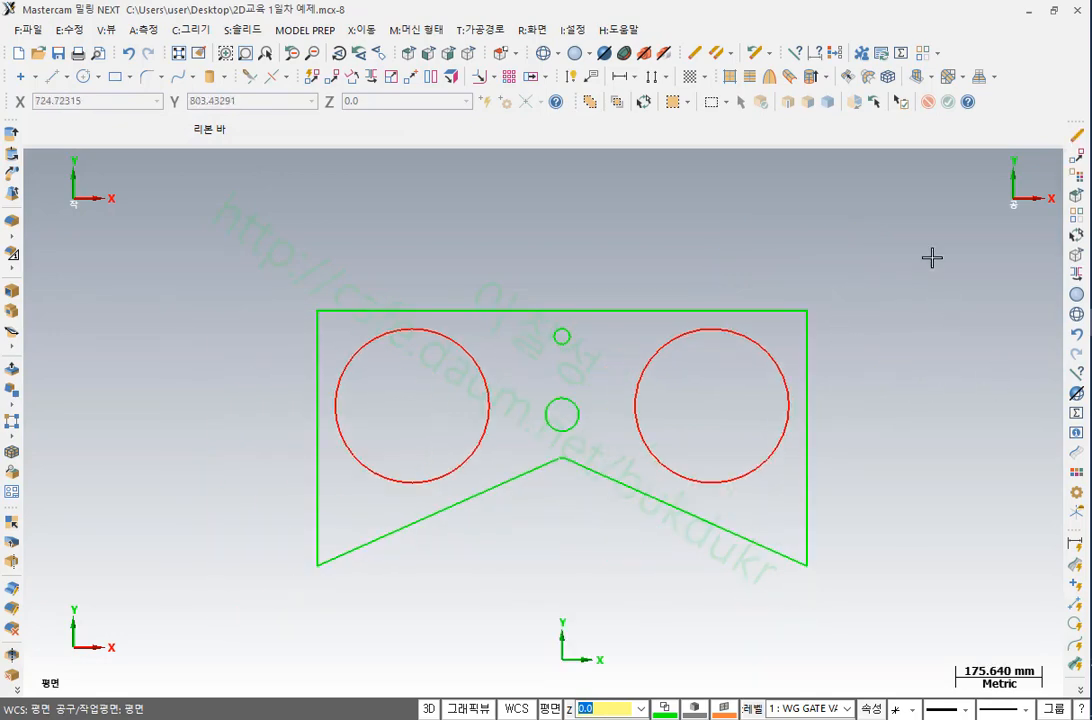
Translate a copy of the right large circle using the vector from the left large circle's centre to the right one's centre
{"action": "scroll", "coordinate": [512, 319], "scroll_direction": "down", "scroll_amount": 1}
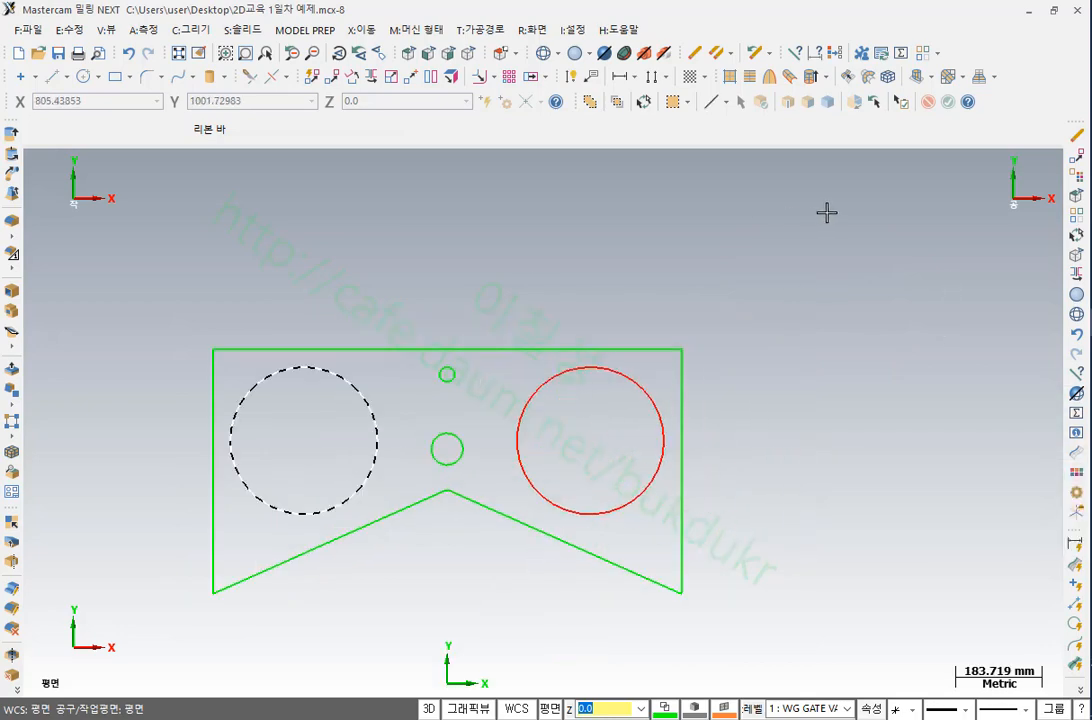
{"action": "scroll", "coordinate": [539, 324], "scroll_direction": "down", "scroll_amount": 2}
{"action": "scroll", "coordinate": [375, 445], "scroll_direction": "down", "scroll_amount": 1}
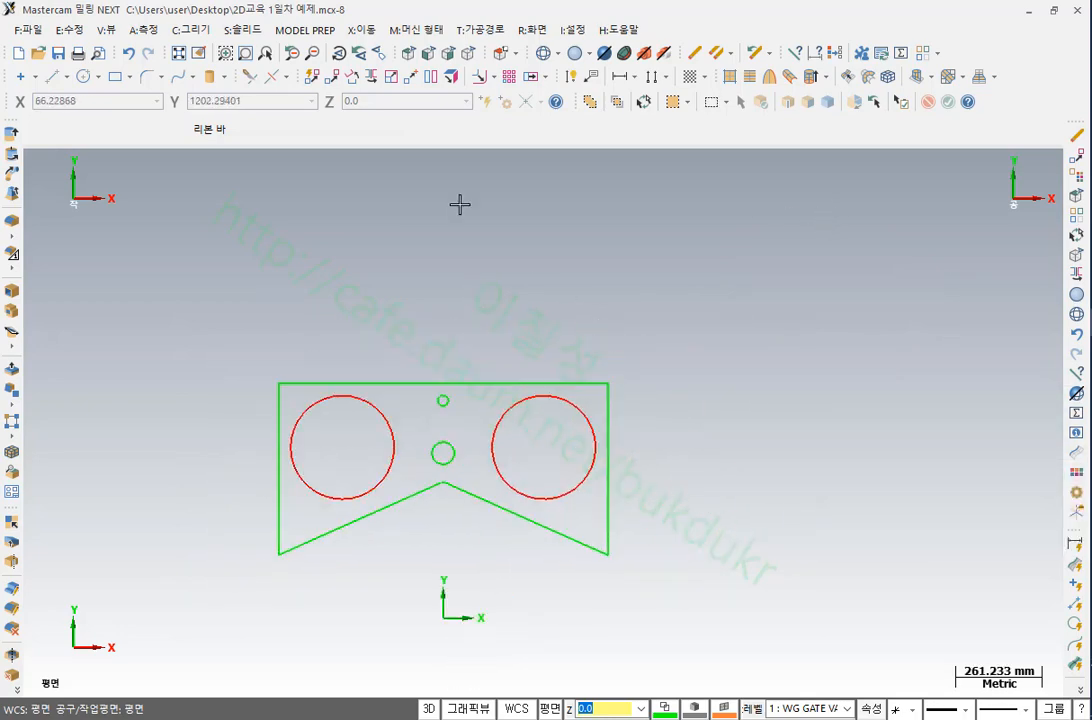
{"action": "left_click", "coordinate": [366, 31]}
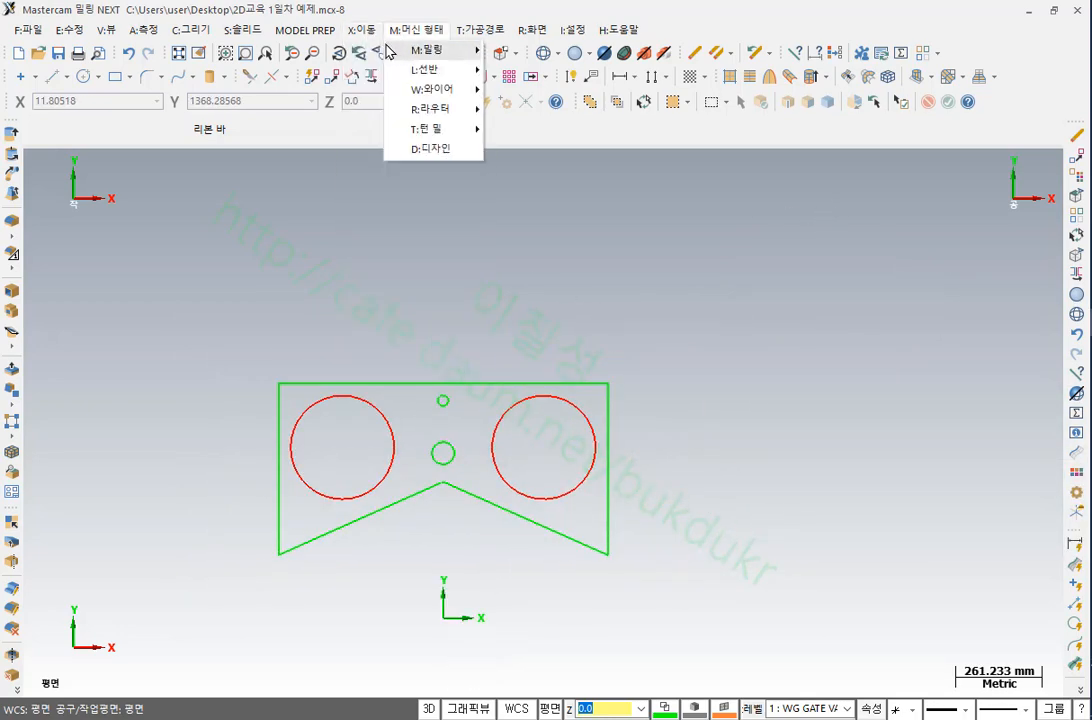
{"action": "left_click", "coordinate": [385, 51]}
{"action": "left_click", "coordinate": [594, 474]}
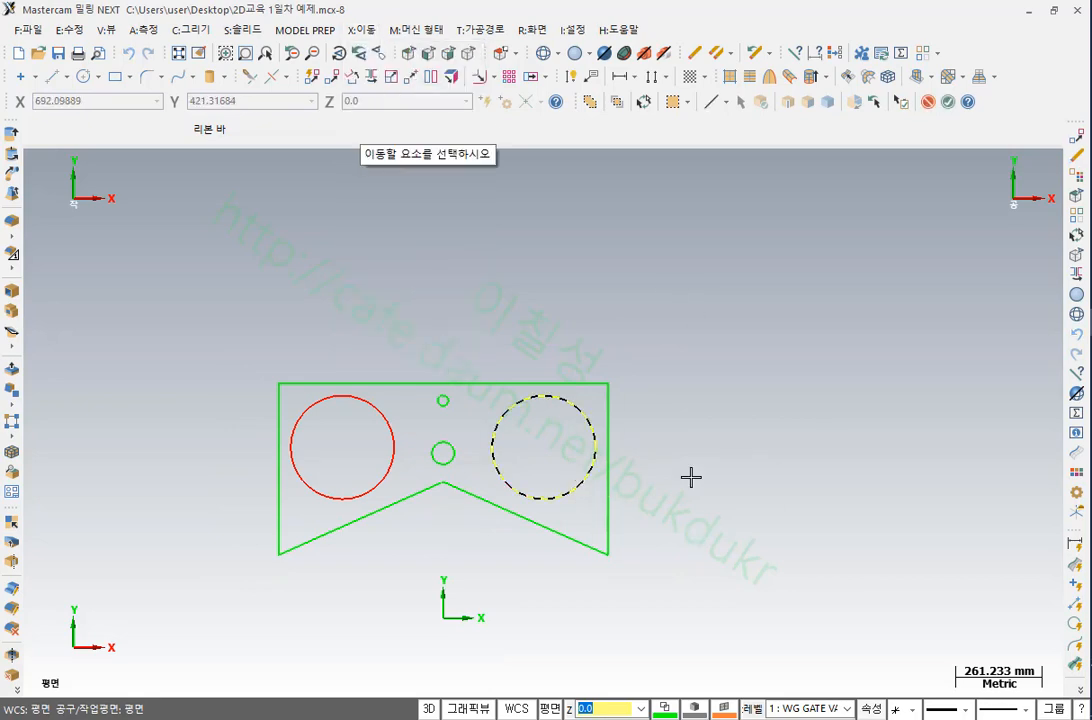
{"action": "scroll", "coordinate": [692, 475], "scroll_direction": "down", "scroll_amount": 1}
{"action": "scroll", "coordinate": [705, 454], "scroll_direction": "up", "scroll_amount": 1}
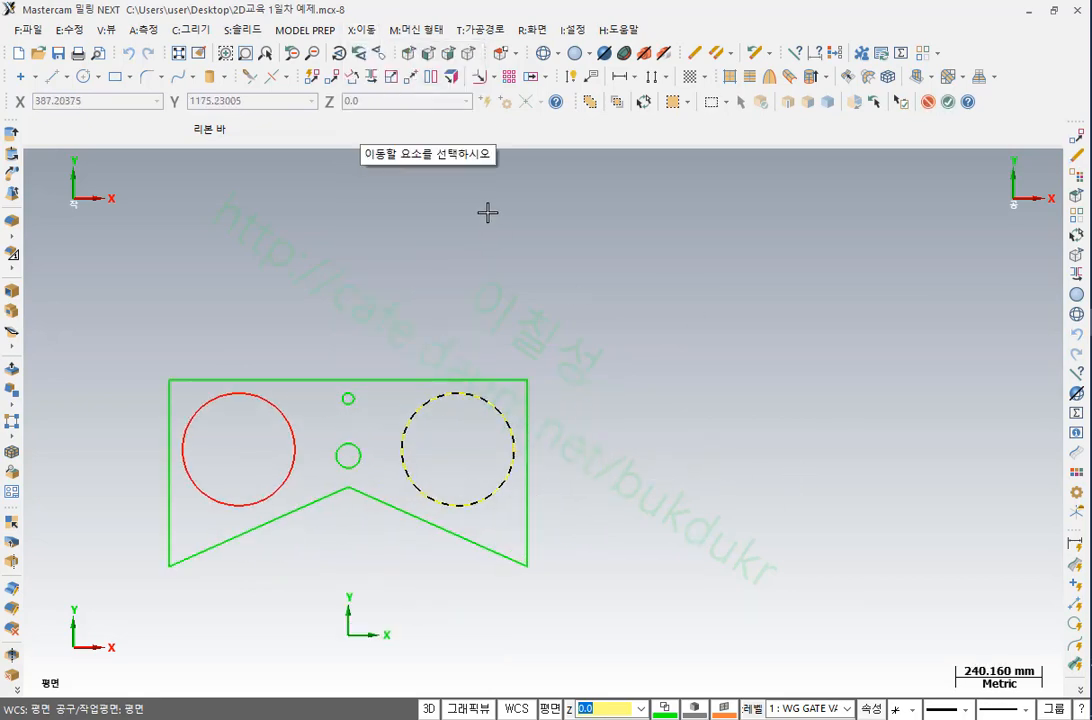
{"action": "left_click", "coordinate": [360, 30]}
{"action": "key", "text": "Escape"}
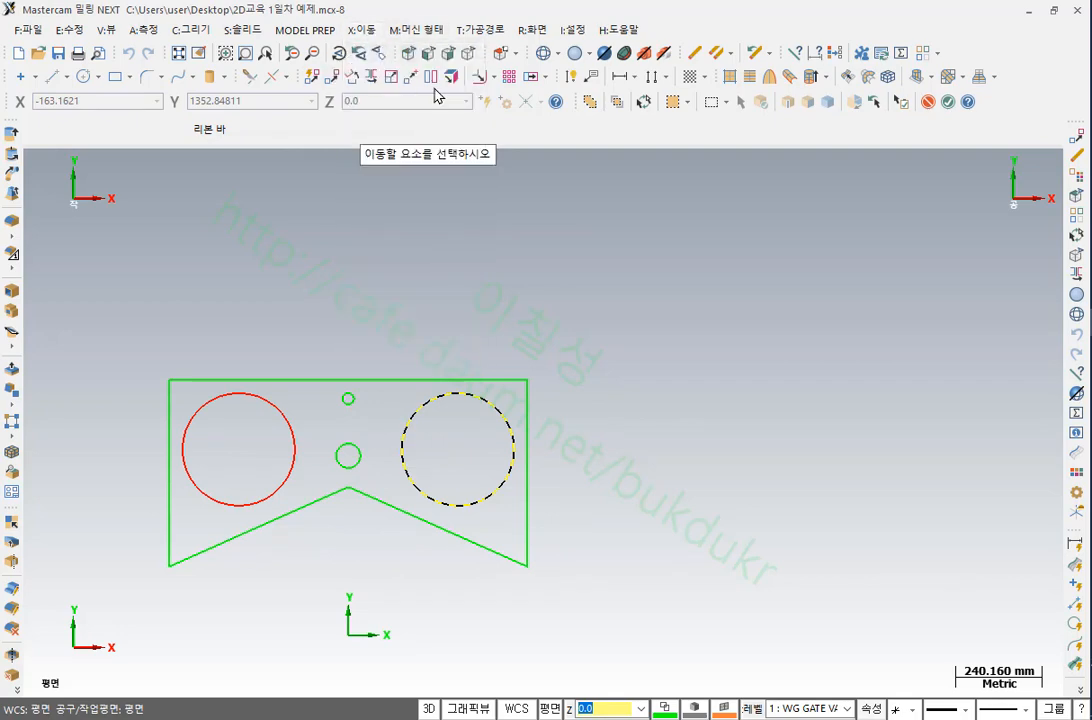
{"action": "scroll", "coordinate": [664, 258], "scroll_direction": "down", "scroll_amount": 1}
{"action": "scroll", "coordinate": [664, 258], "scroll_direction": "down", "scroll_amount": 1}
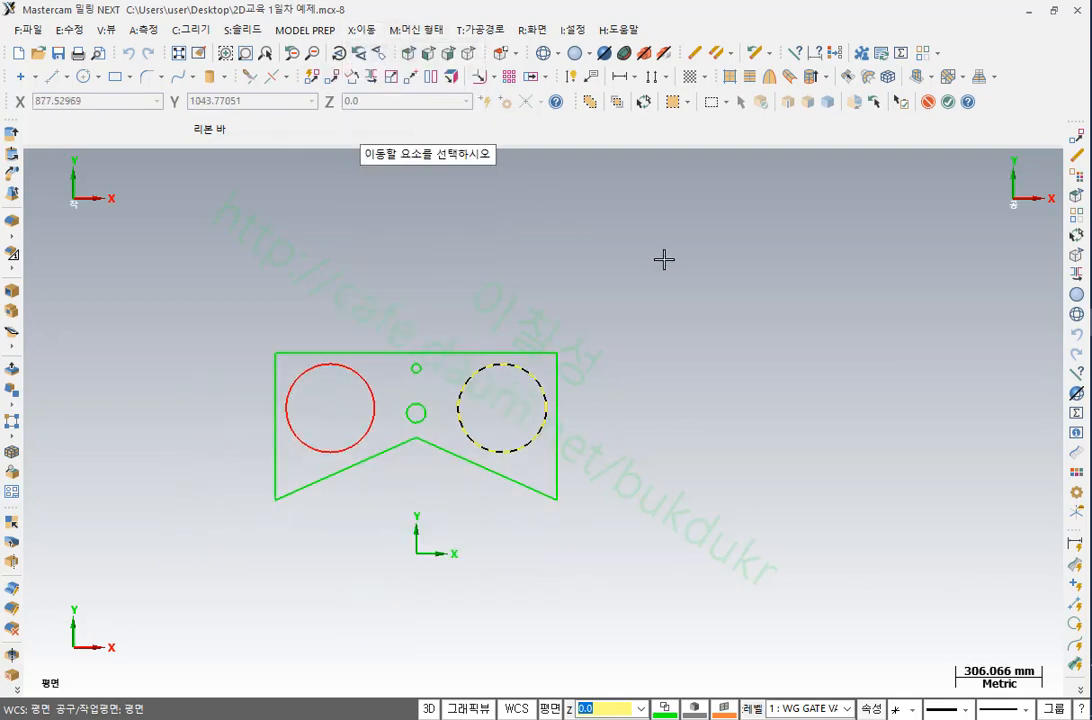
{"action": "key", "text": "Return"}
{"action": "left_click", "coordinate": [147, 266]}
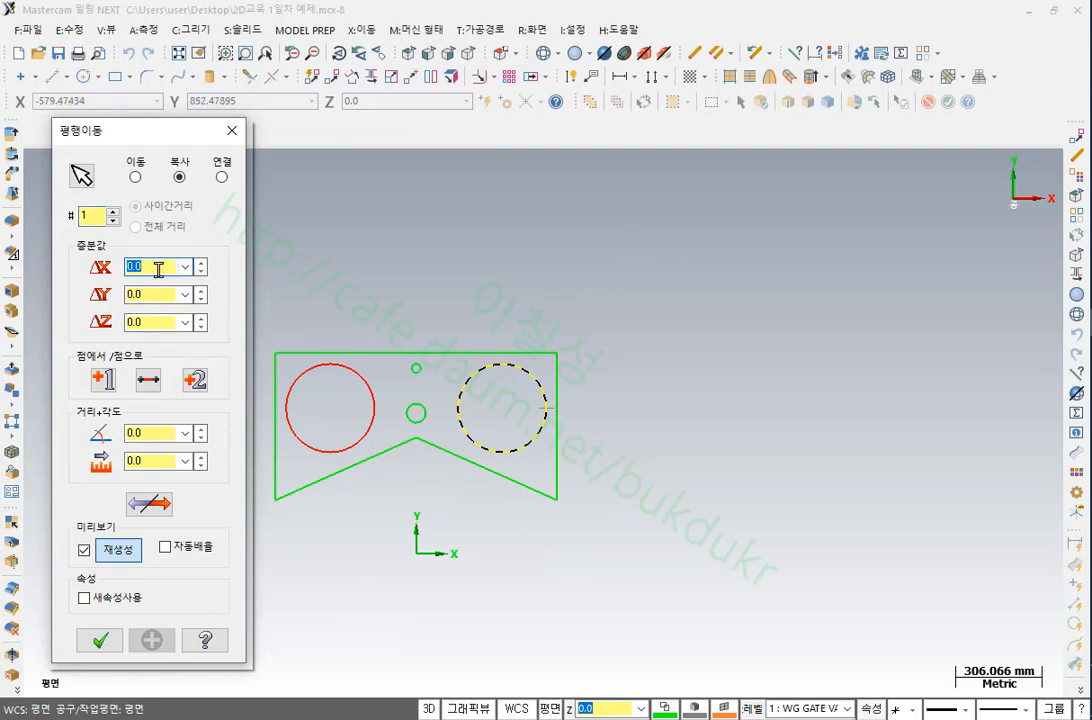
{"action": "left_click", "coordinate": [103, 379]}
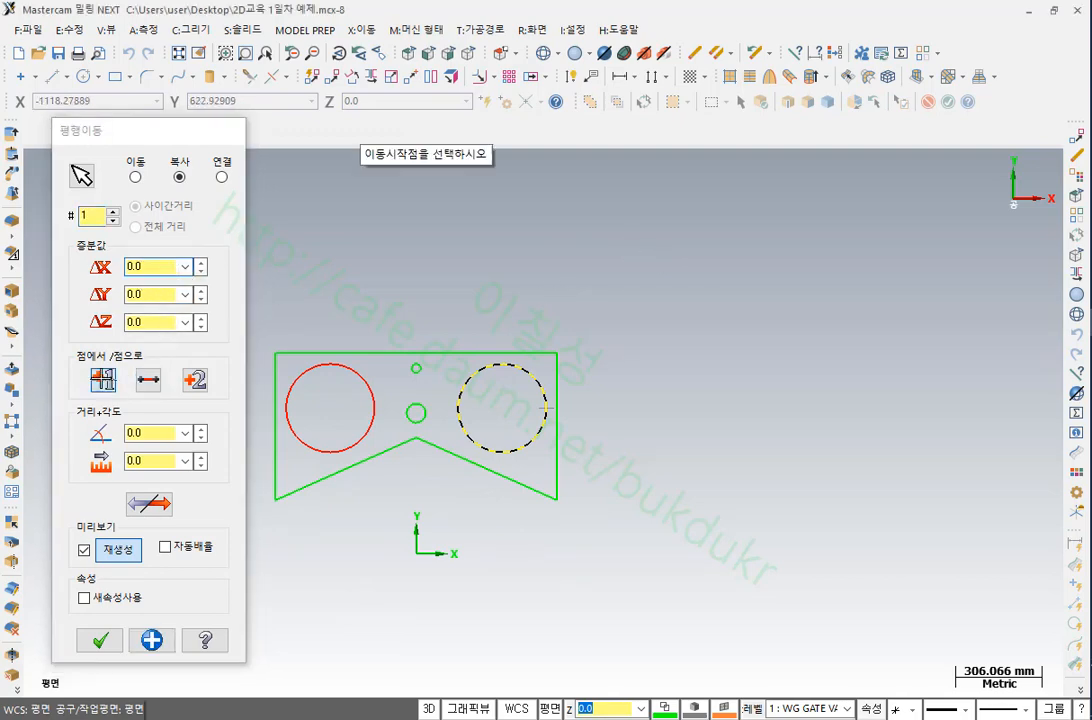
{"action": "left_click", "coordinate": [336, 412]}
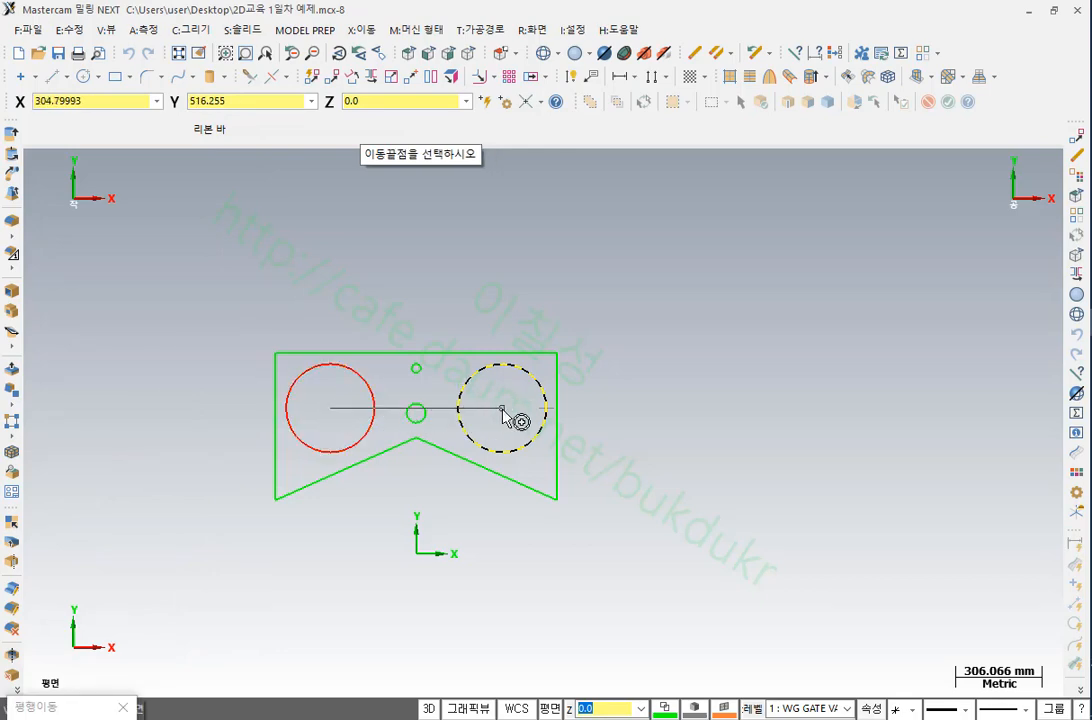
{"action": "left_click", "coordinate": [502, 409]}
{"action": "scroll", "coordinate": [733, 516], "scroll_direction": "down", "scroll_amount": 1}
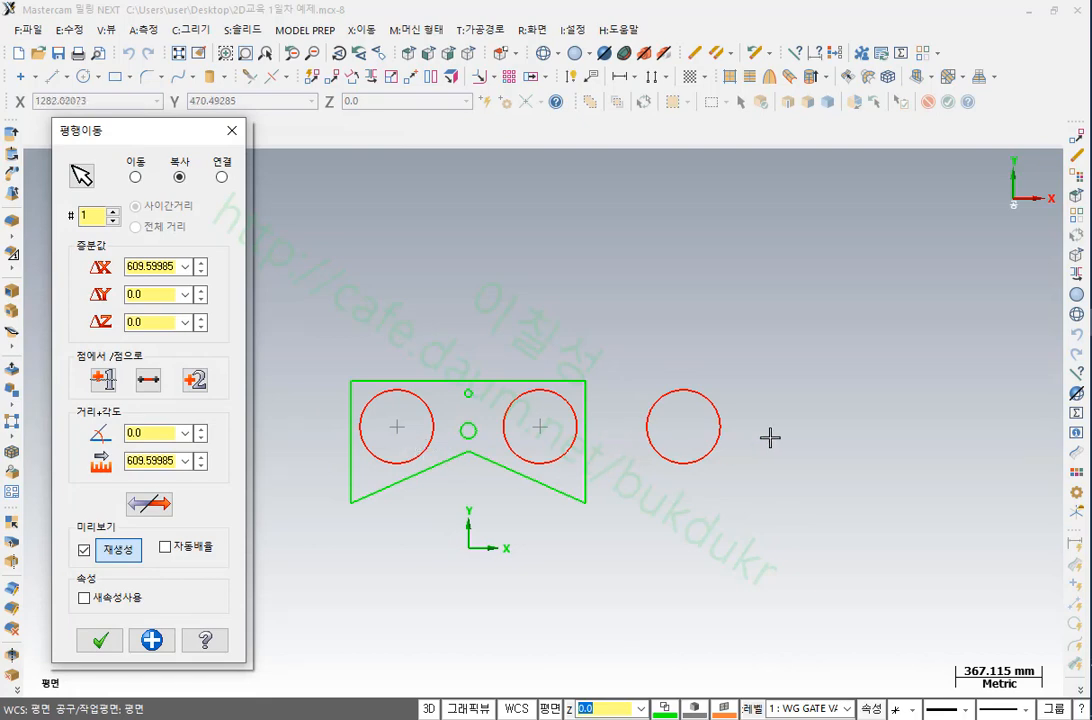
Set the number of translated circle copies to 3, spaced by the distance between copies
{"action": "left_click", "coordinate": [92, 215]}
{"action": "scroll", "coordinate": [92, 215], "scroll_direction": "up", "scroll_amount": 2}
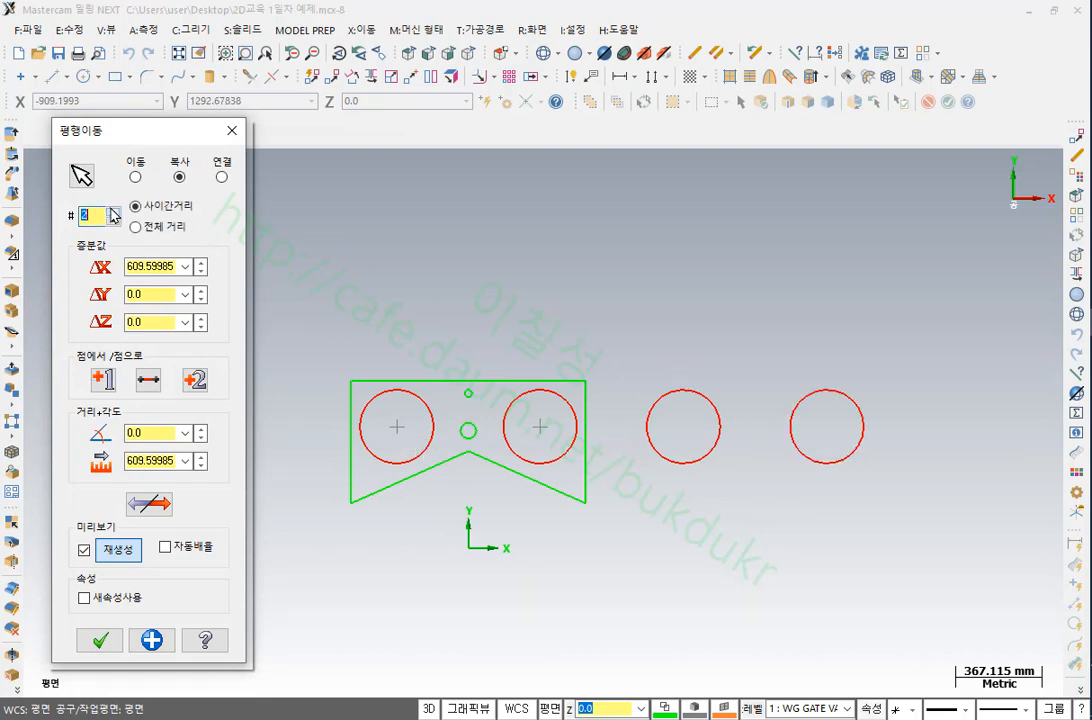
{"action": "scroll", "coordinate": [429, 451], "scroll_direction": "down", "scroll_amount": 2}
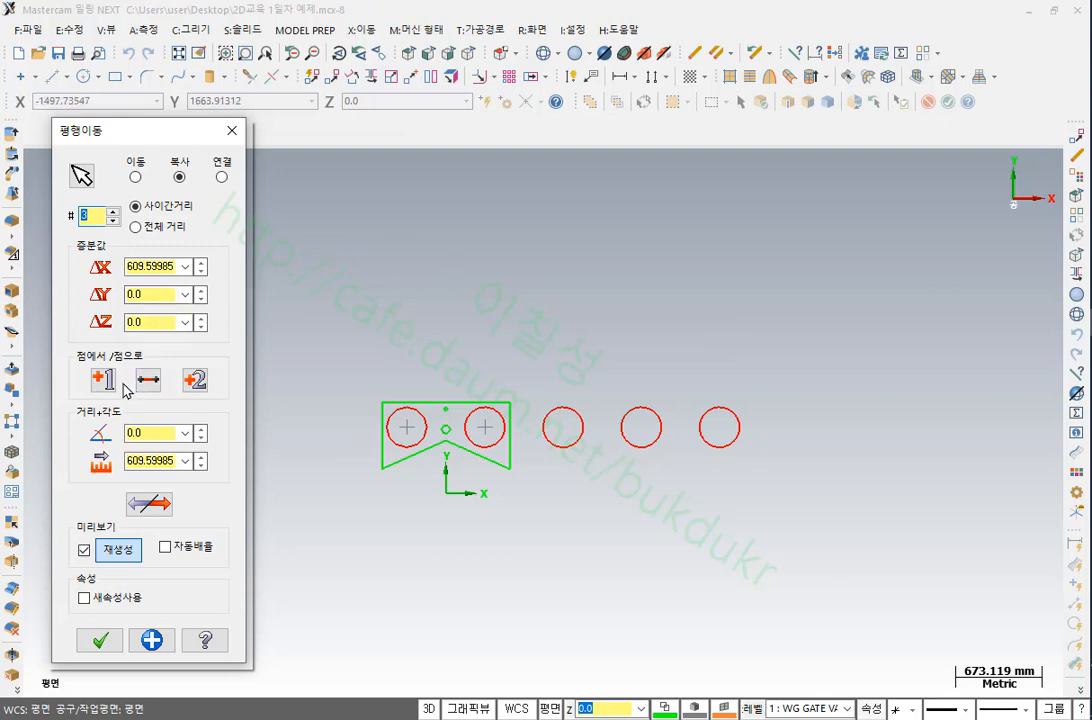
{"action": "left_click", "coordinate": [152, 266]}
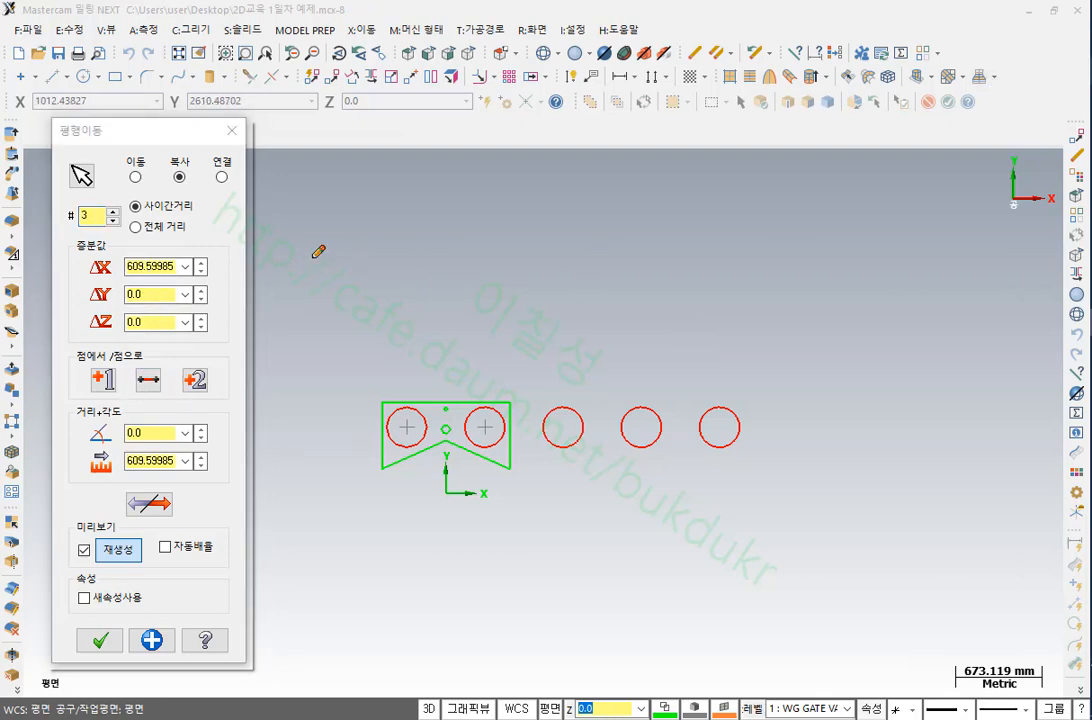
{"action": "mouse_move", "coordinate": [218, 281]}
{"action": "left_mouse_down"}
{"action": "mouse_move", "coordinate": [128, 284]}
{"action": "mouse_move", "coordinate": [212, 286]}
{"action": "mouse_move", "coordinate": [225, 263]}
{"action": "left_mouse_up"}
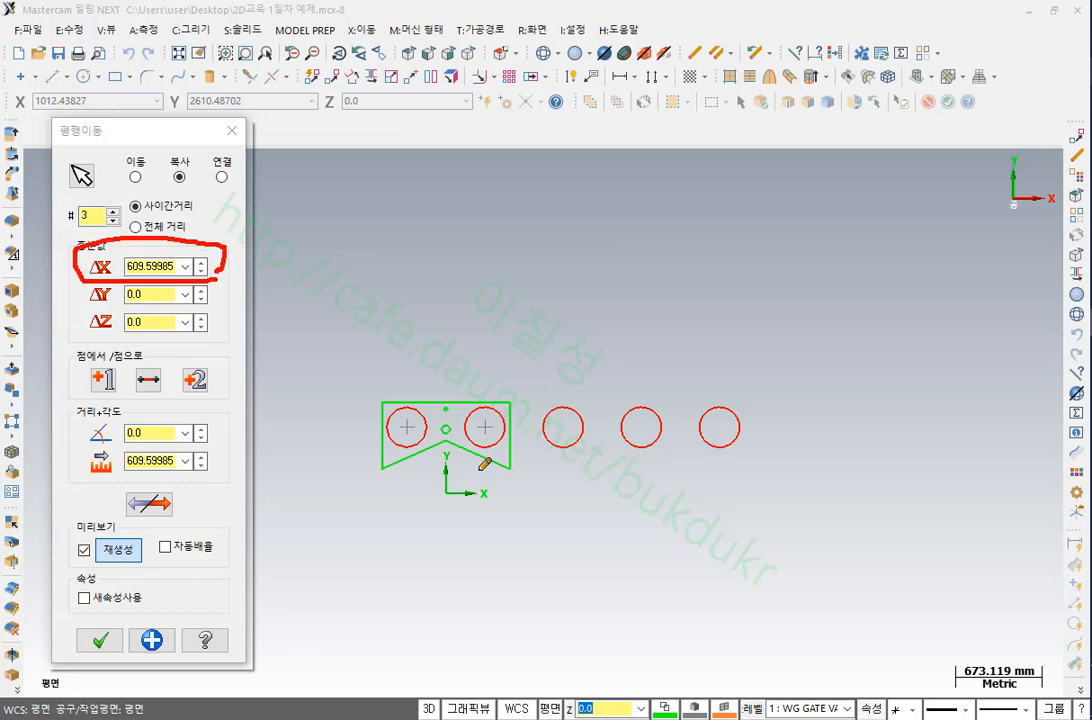
{"action": "left_click_drag", "start_coordinate": [403, 392], "coordinate": [407, 432]}
{"action": "left_click_drag", "start_coordinate": [486, 393], "coordinate": [478, 437]}
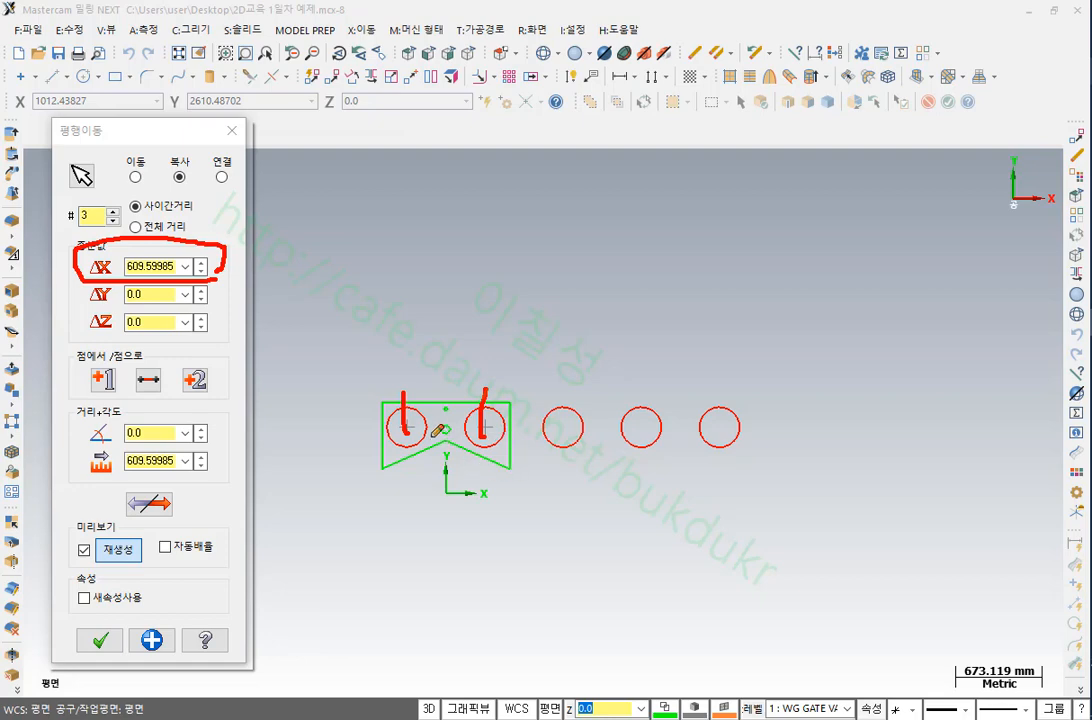
{"action": "mouse_move", "coordinate": [408, 434]}
{"action": "left_mouse_down"}
{"action": "mouse_move", "coordinate": [484, 428]}
{"action": "mouse_move", "coordinate": [502, 458]}
{"action": "mouse_move", "coordinate": [558, 432]}
{"action": "left_mouse_up"}
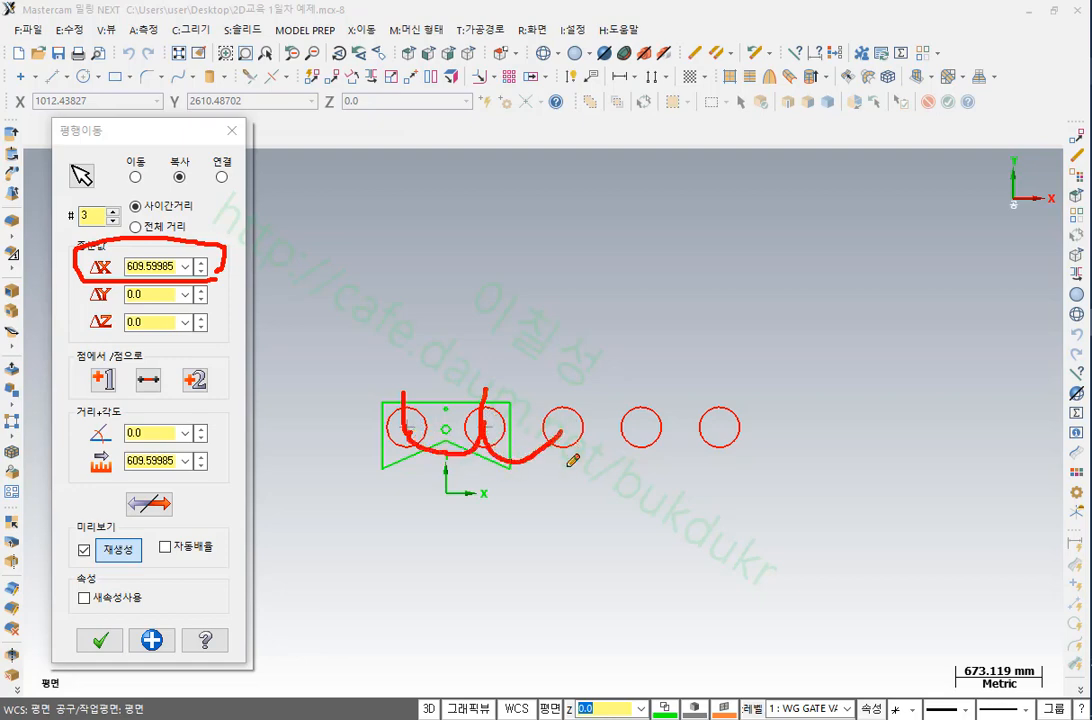
{"action": "mouse_move", "coordinate": [76, 243]}
{"action": "left_mouse_down"}
{"action": "mouse_move", "coordinate": [66, 217]}
{"action": "mouse_move", "coordinate": [121, 234]}
{"action": "left_mouse_up"}
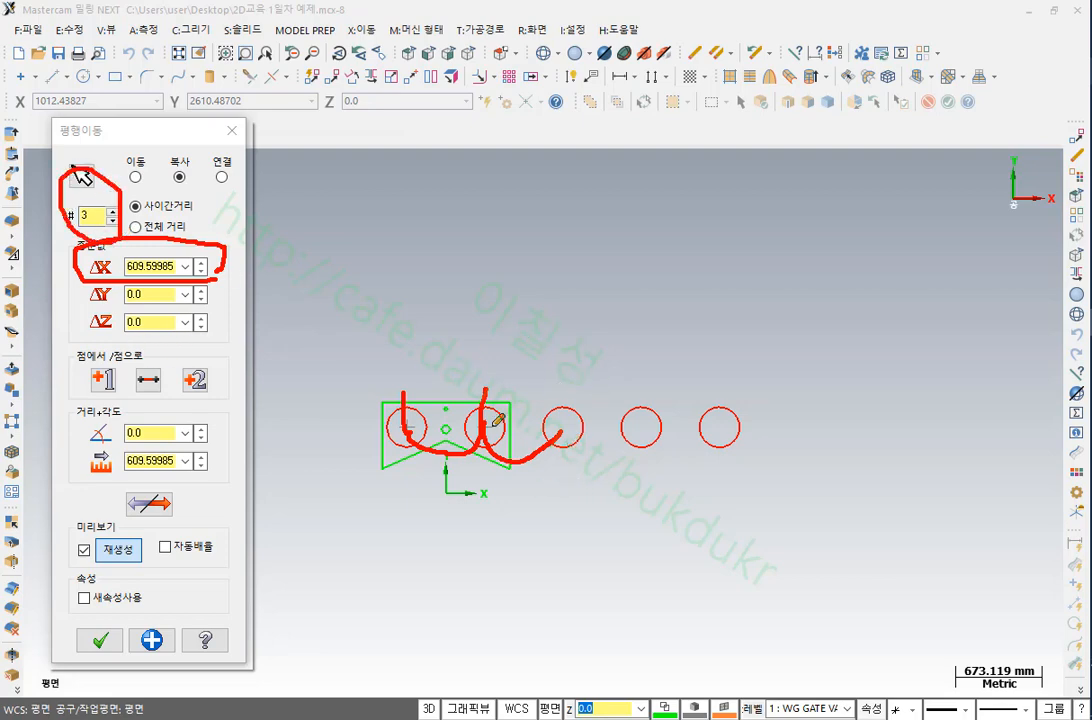
{"action": "left_click_drag", "start_coordinate": [434, 450], "coordinate": [750, 218]}
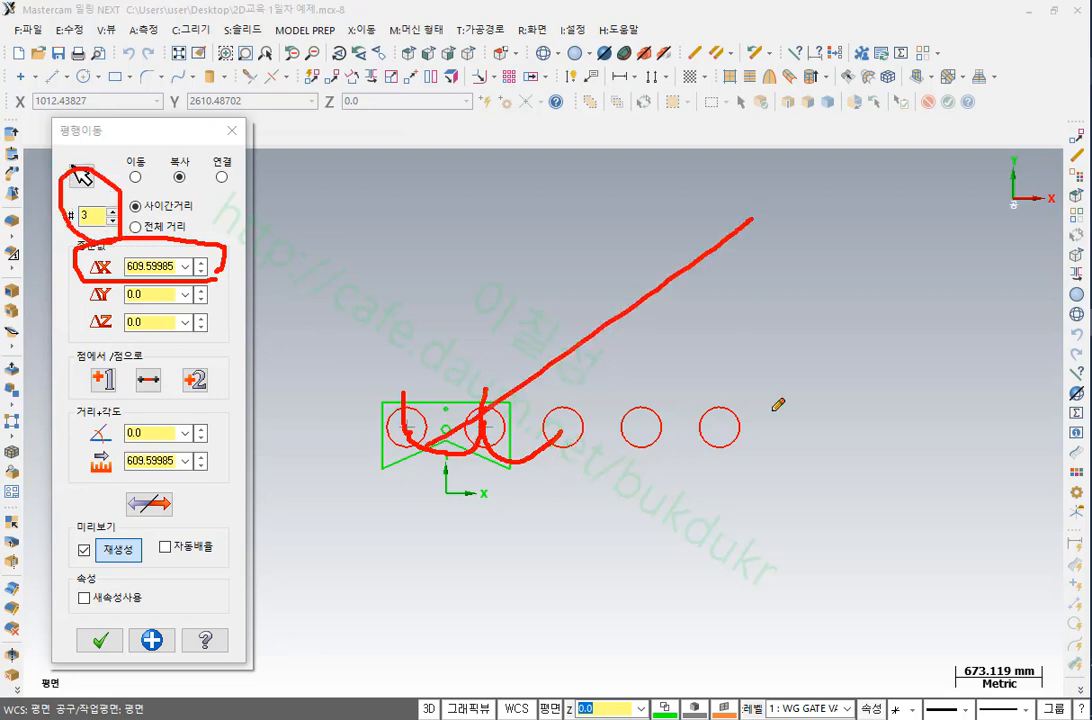
{"action": "right_click", "coordinate": [769, 342]}
{"action": "left_click", "coordinate": [814, 604]}
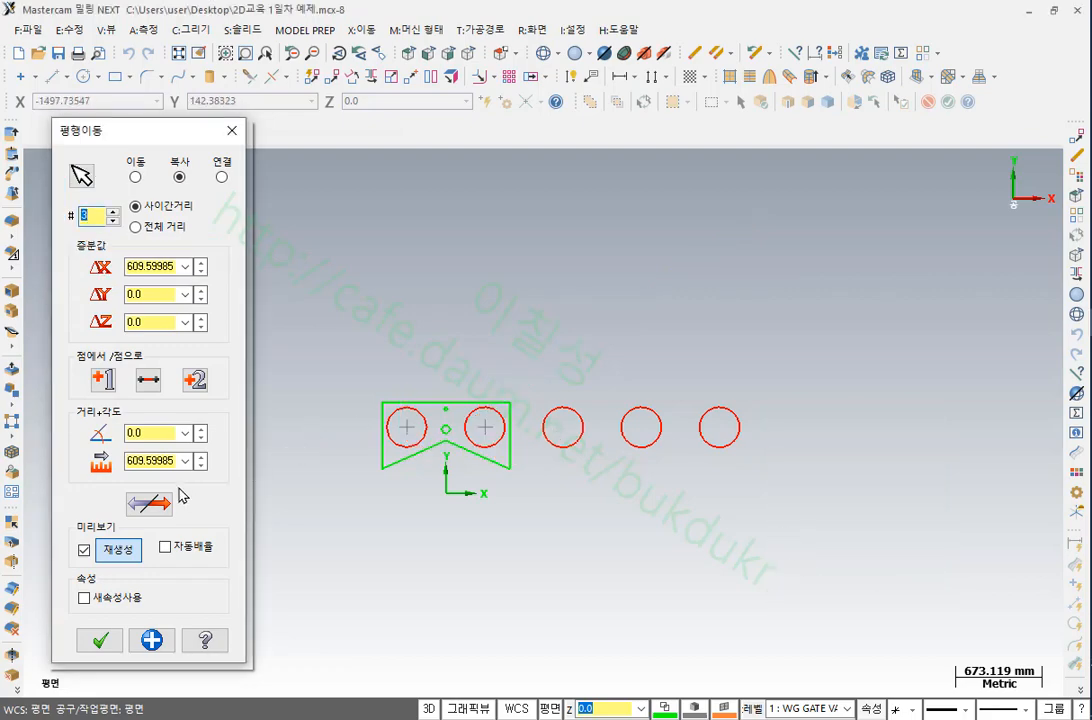
Set the translation angle to 45 degrees and create the diagonal row of circle copies
{"action": "left_click", "coordinate": [150, 432]}
{"action": "type", "text": "4"}
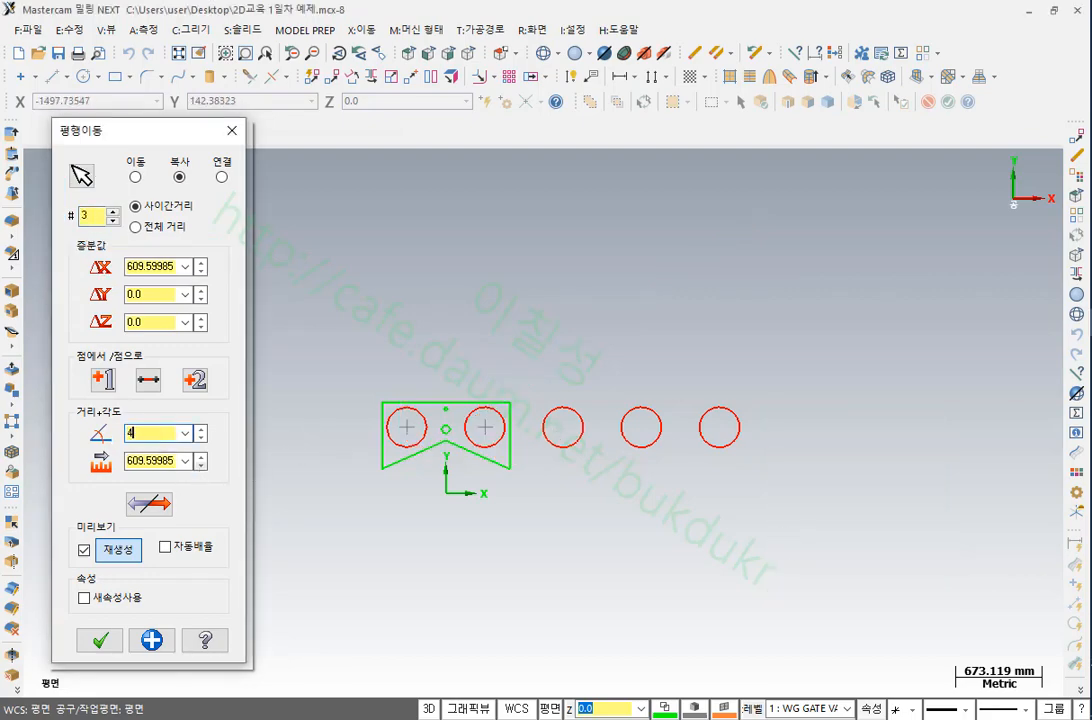
{"action": "type", "text": "5"}
{"action": "key", "text": "Return"}
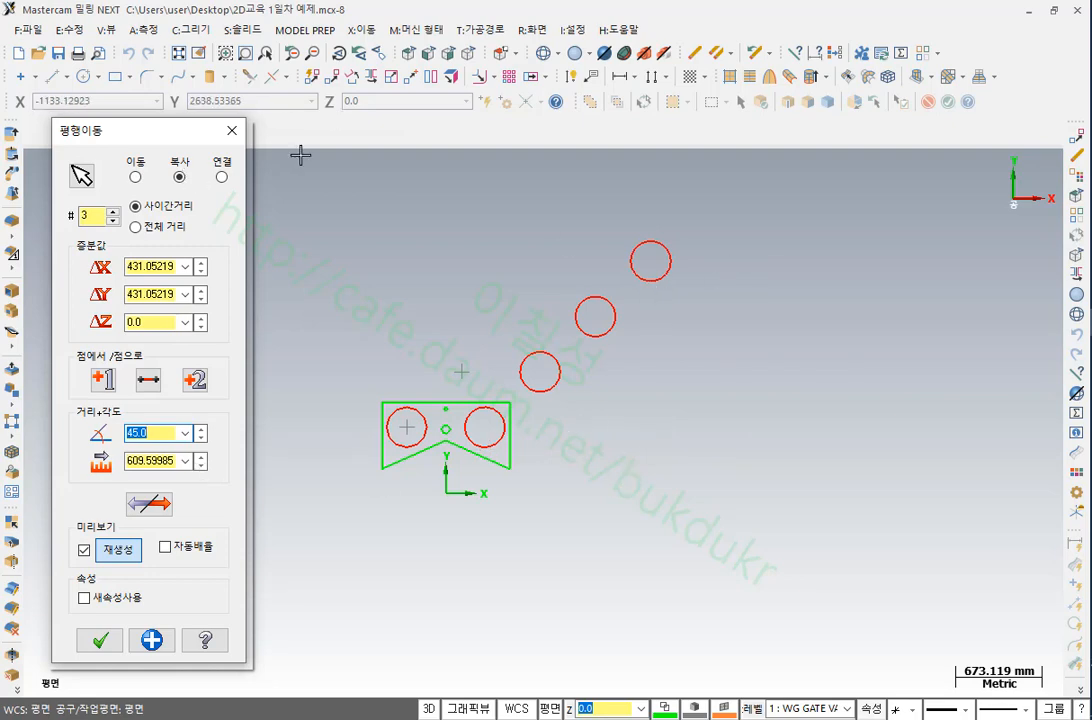
{"action": "left_click", "coordinate": [99, 640]}
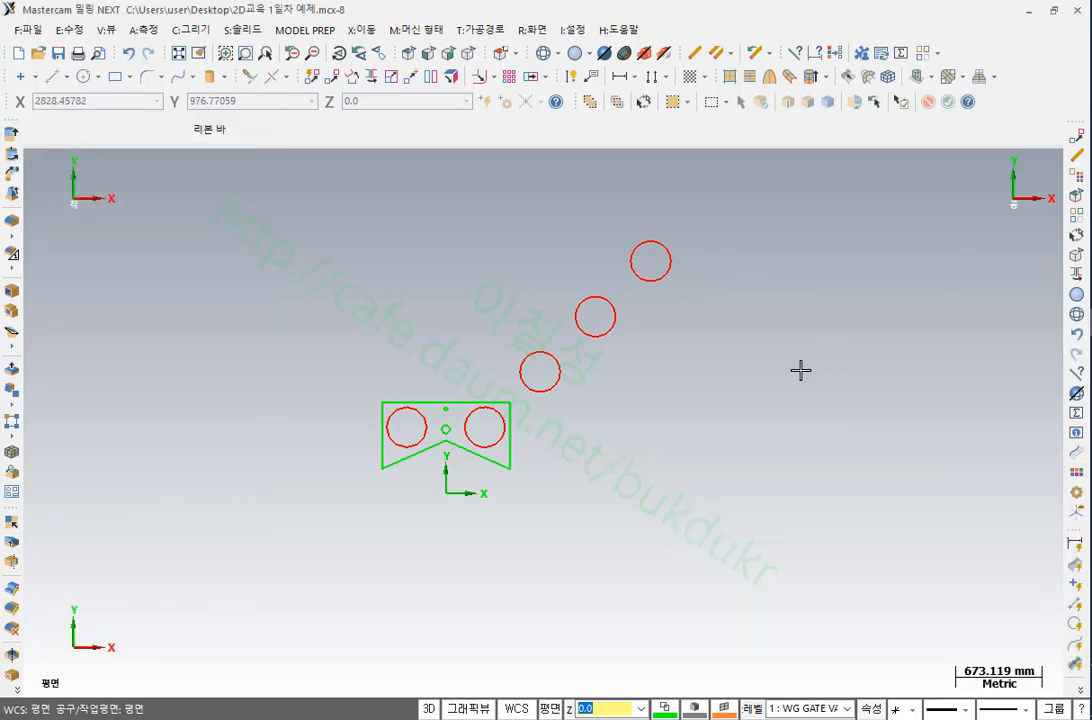
Show the geometry in the isometric view and delete the three translated circle copies outside the profile
{"action": "left_click", "coordinate": [408, 53]}
{"action": "scroll", "coordinate": [501, 452], "scroll_direction": "down", "scroll_amount": 2}
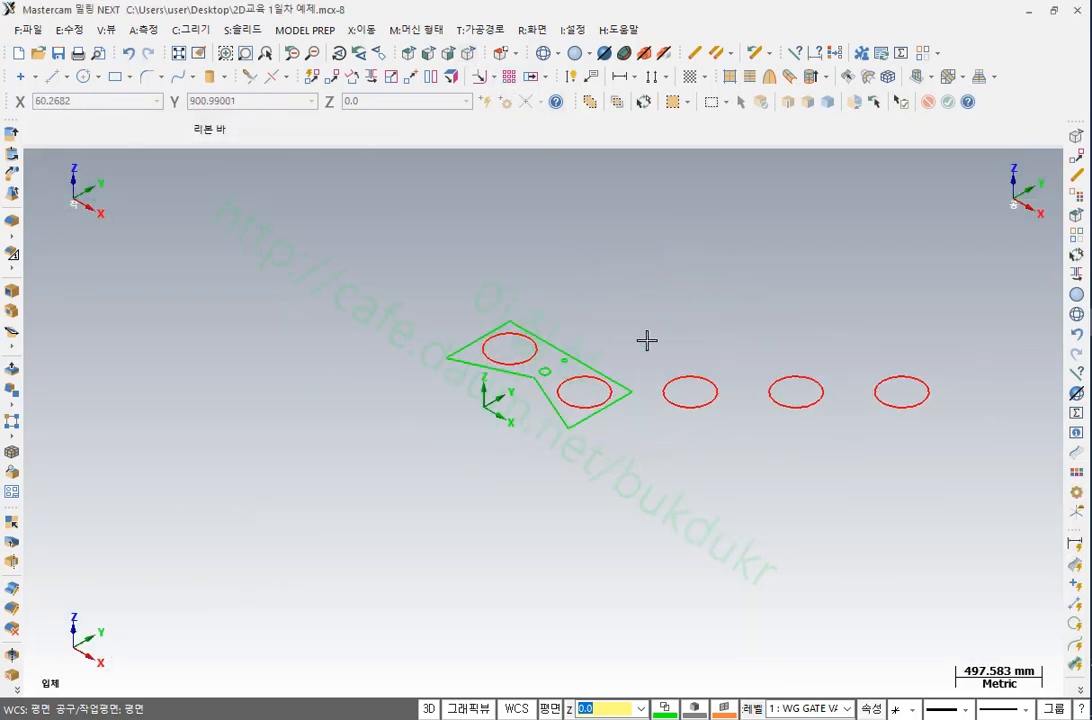
{"action": "left_click_drag", "start_coordinate": [997, 295], "coordinate": [646, 618]}
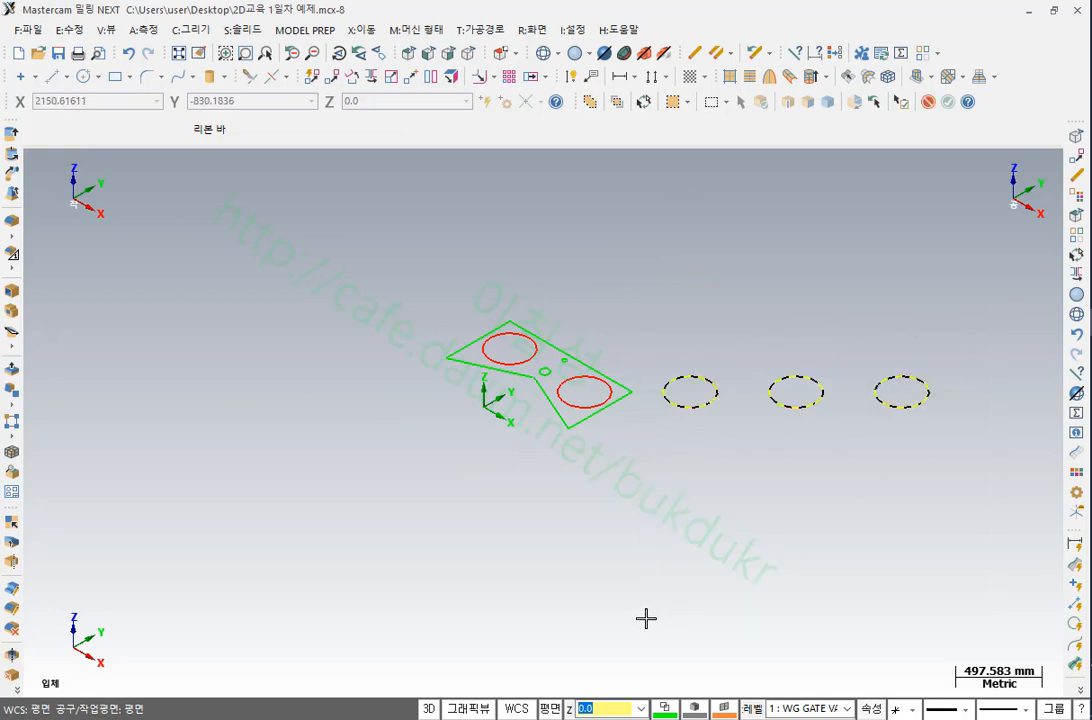
{"action": "key", "text": "Delete"}
{"action": "scroll", "coordinate": [440, 419], "scroll_direction": "up", "scroll_amount": 2}
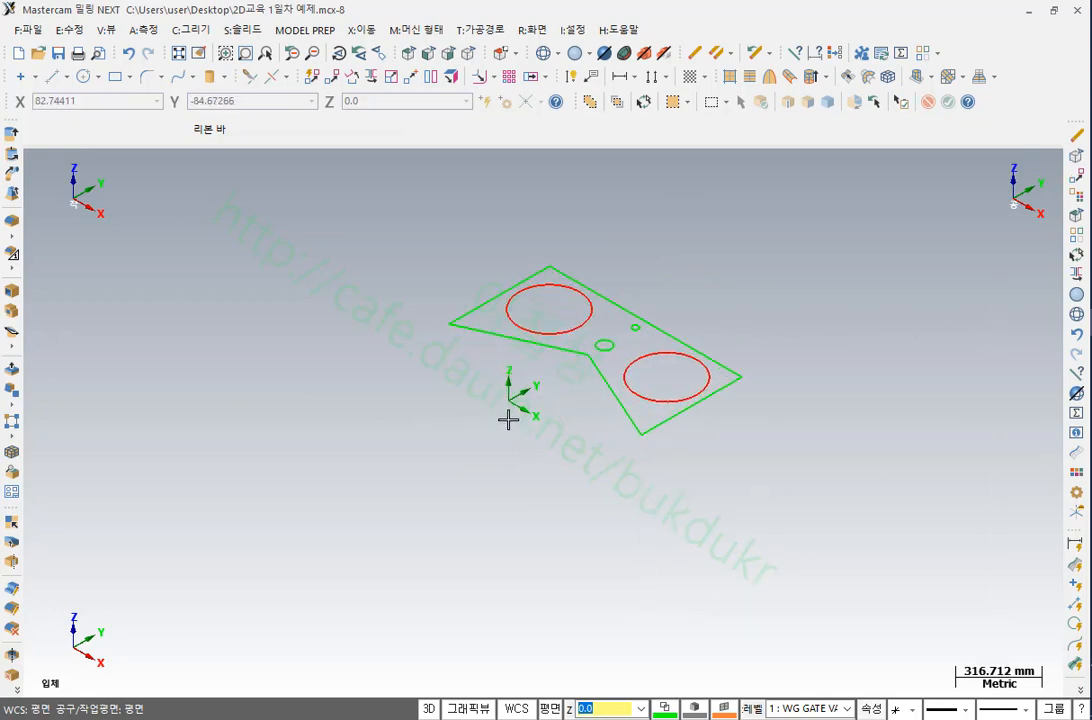
Select all of the profile wireframe on the solid, hide the solid model, and show the isolated profile in the top view
{"action": "scroll", "coordinate": [512, 405], "scroll_direction": "up", "scroll_amount": 2}
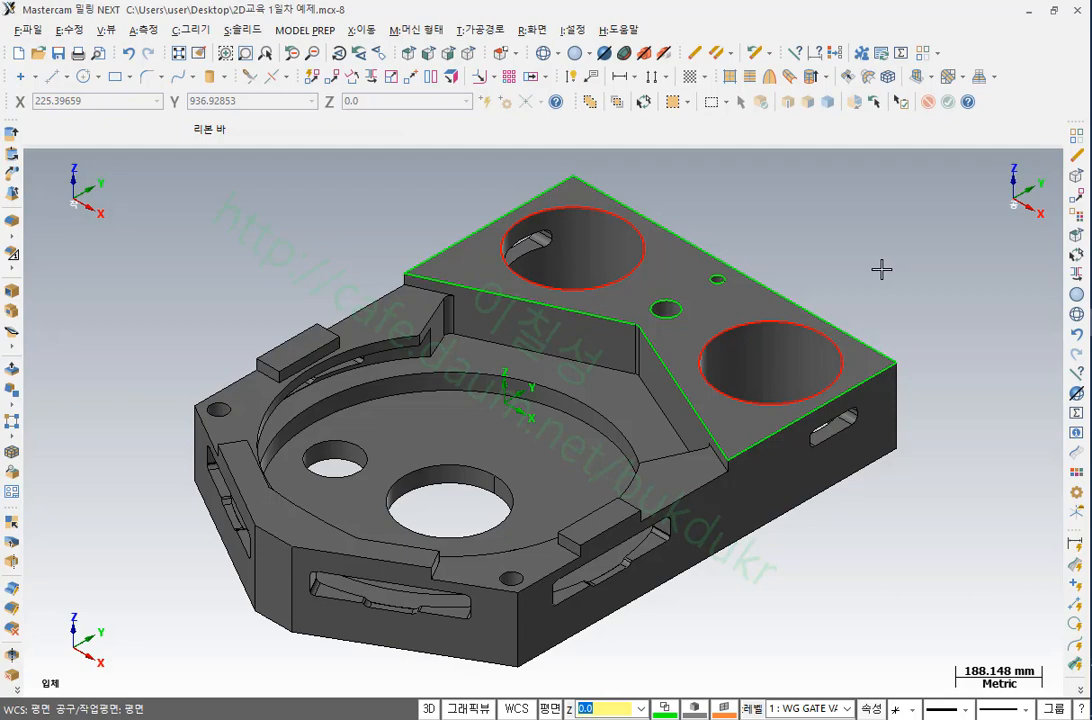
{"action": "left_click", "coordinate": [600, 440]}
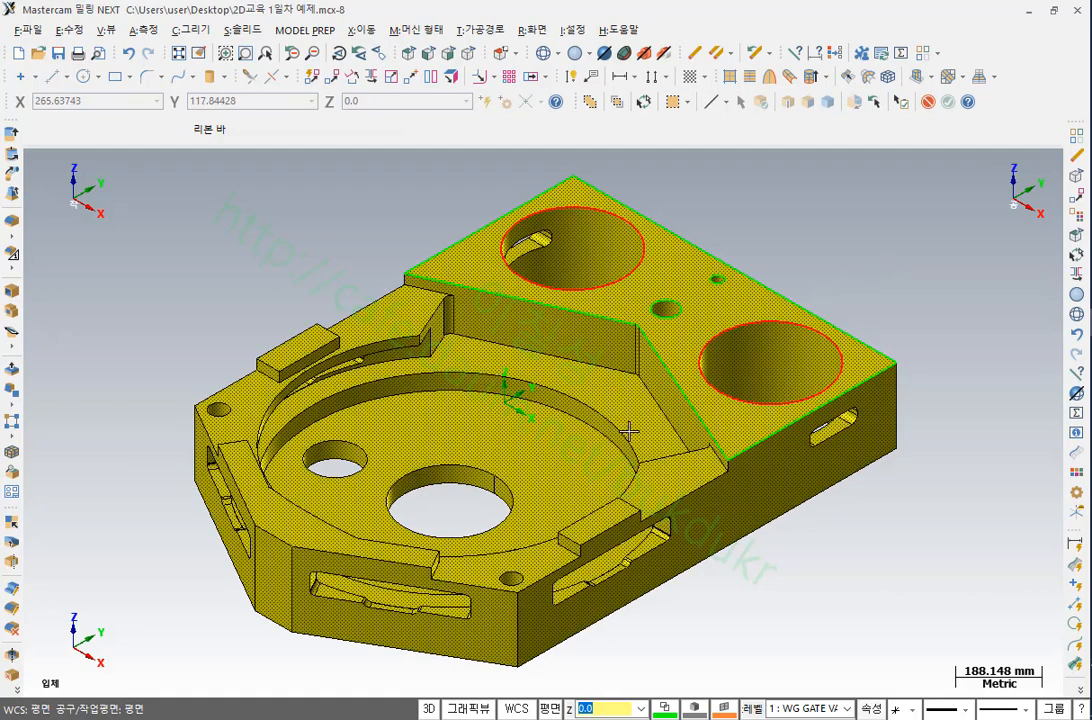
{"action": "left_click", "coordinate": [545, 82]}
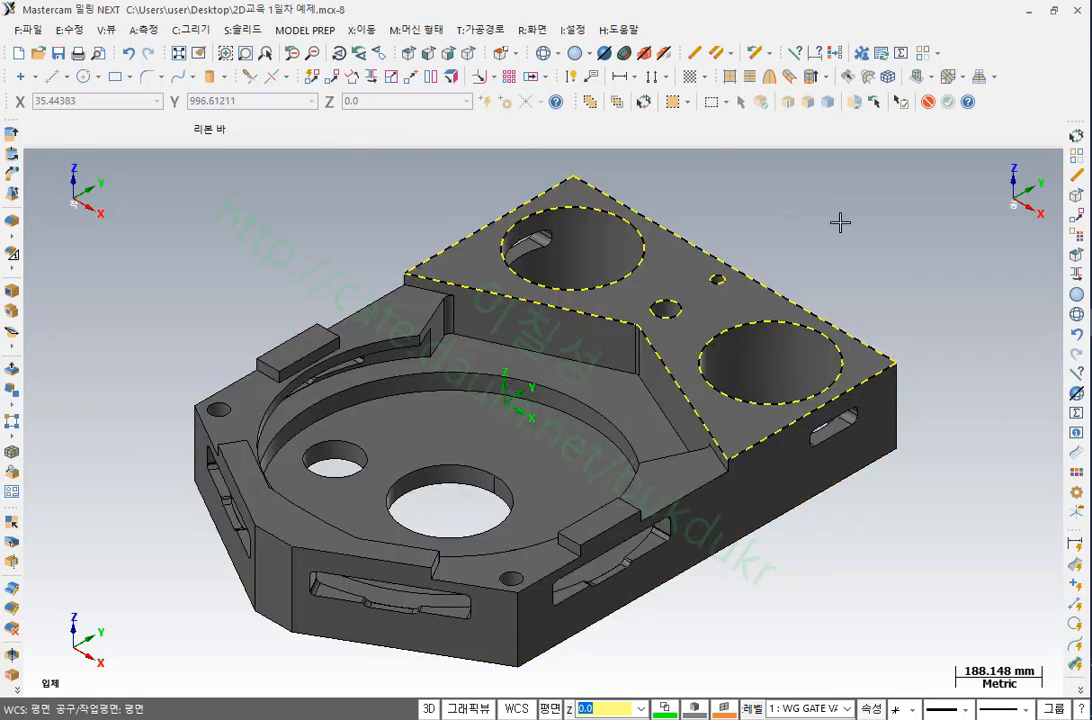
{"action": "key", "text": "alt+e"}
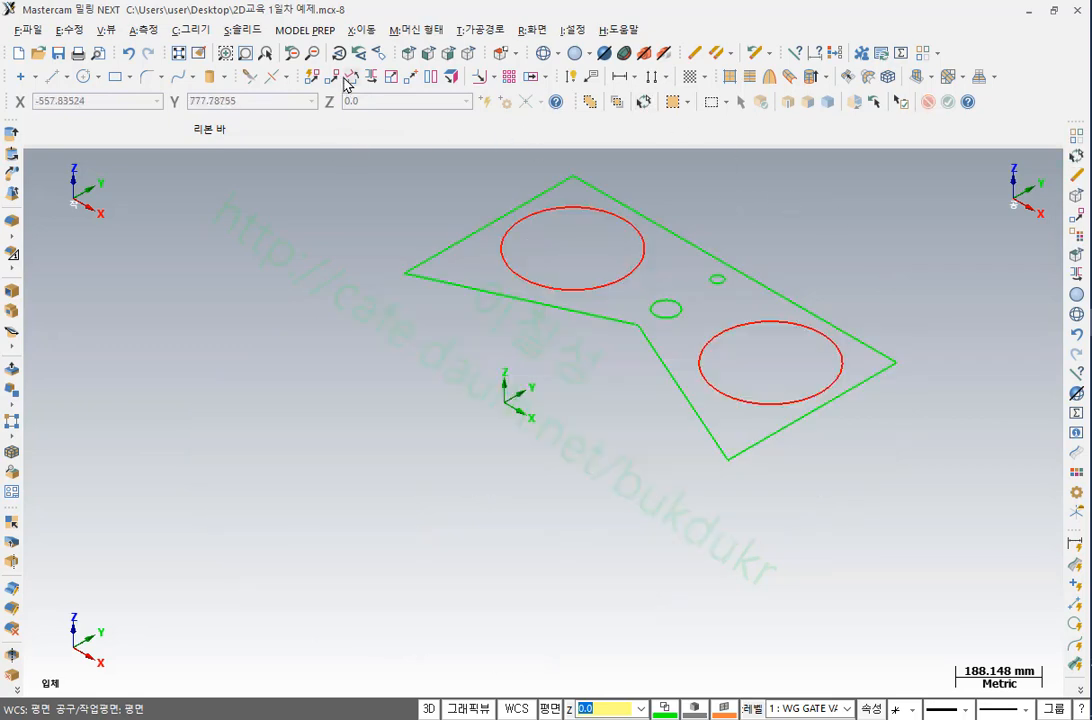
{"action": "left_click", "coordinate": [408, 56]}
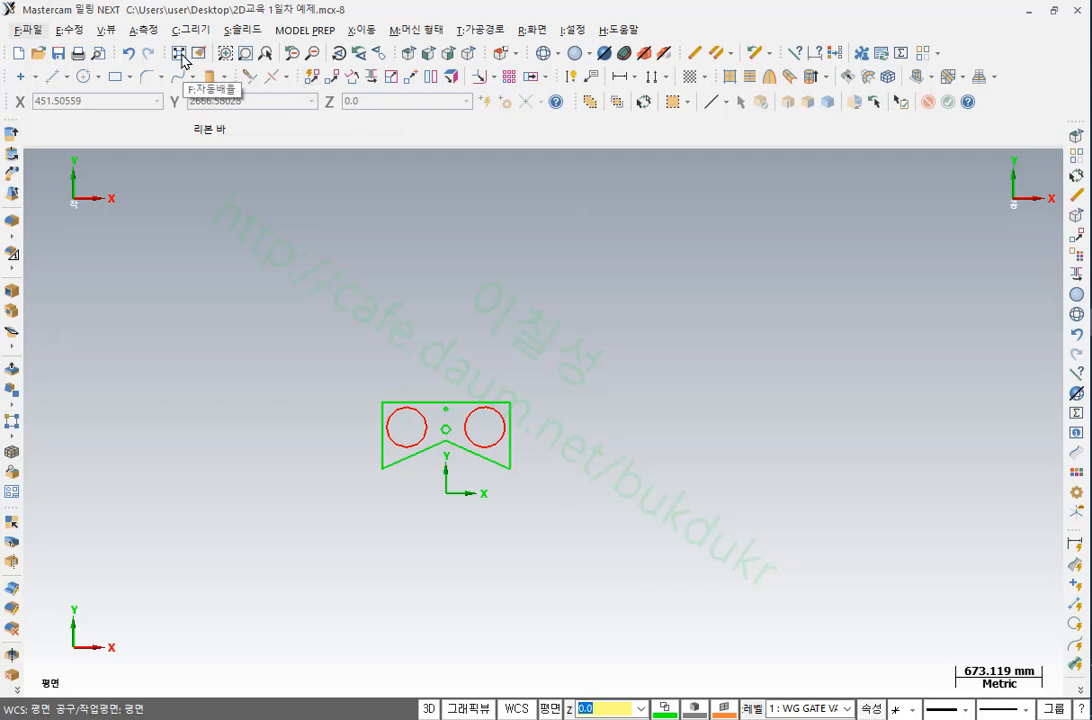
Fit the whole profile to the graphics view with some free space around it
{"action": "right_click", "coordinate": [695, 274]}
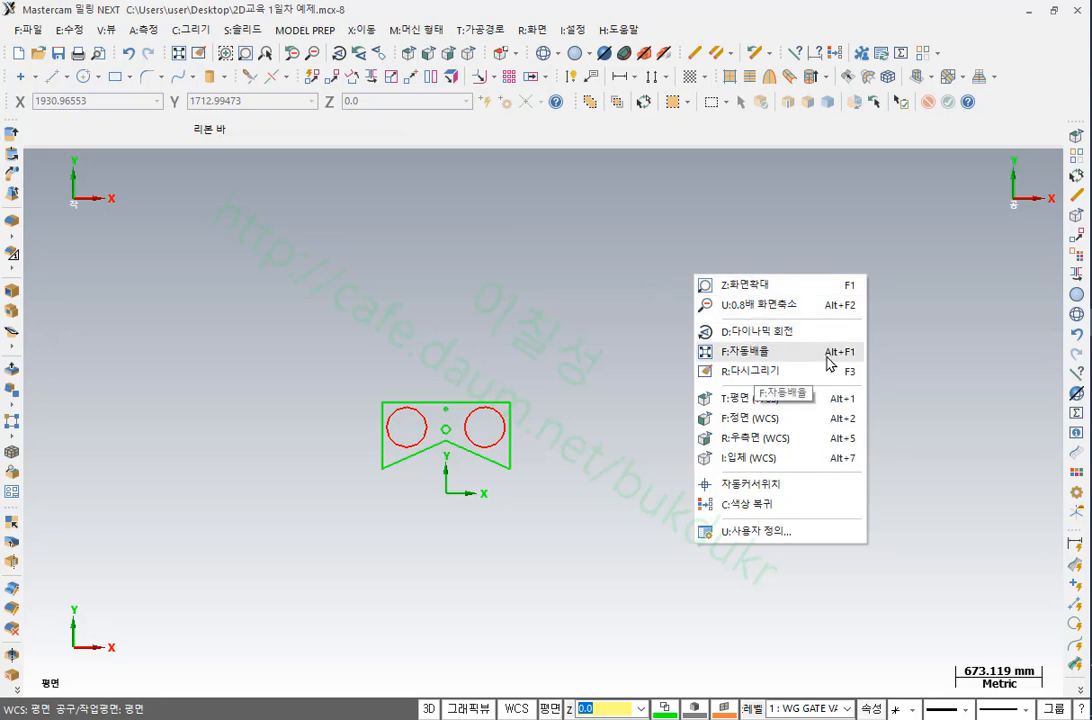
{"action": "left_click", "coordinate": [984, 278]}
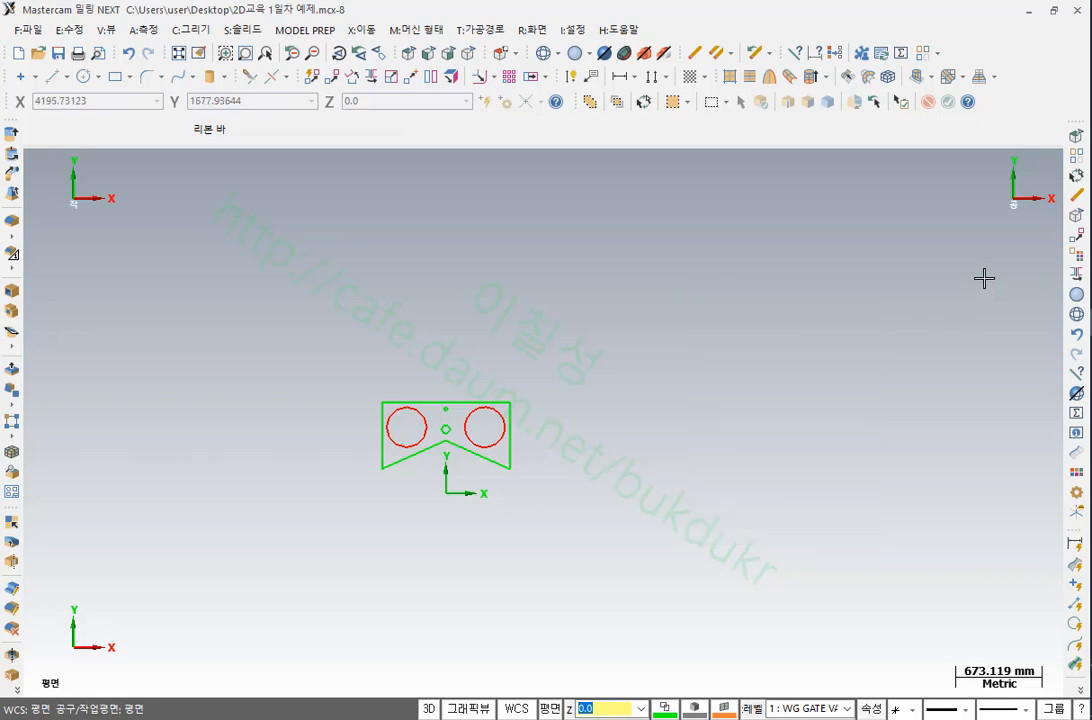
{"action": "key", "text": "alt+F1"}
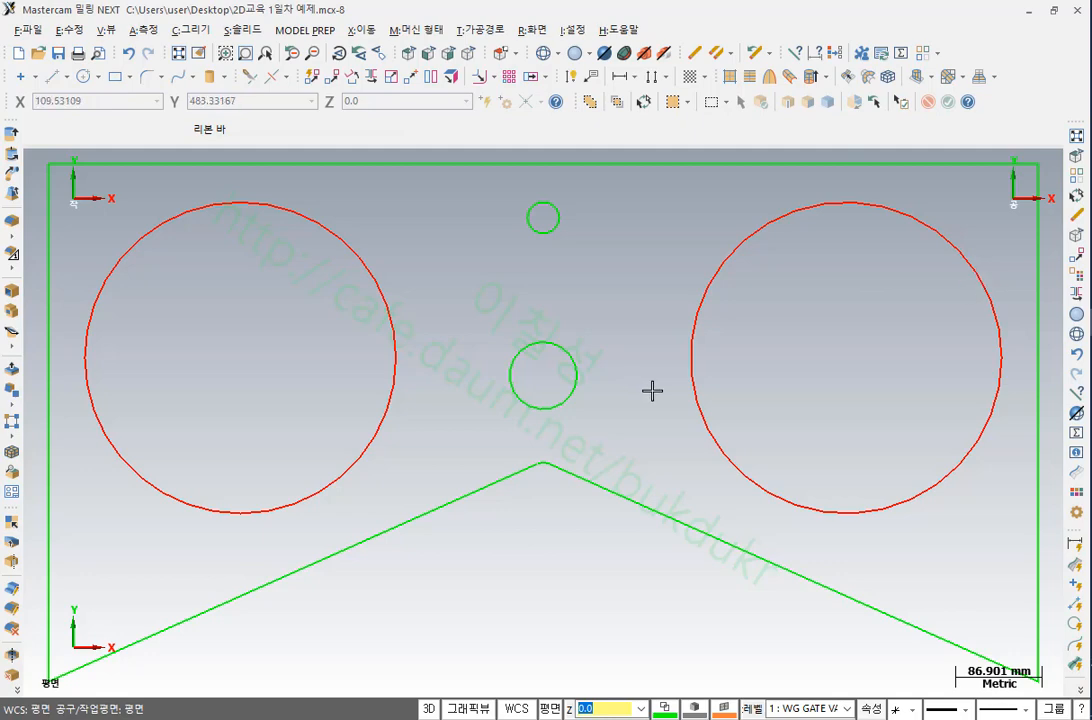
{"action": "scroll", "coordinate": [662, 384], "scroll_direction": "down", "scroll_amount": 8}
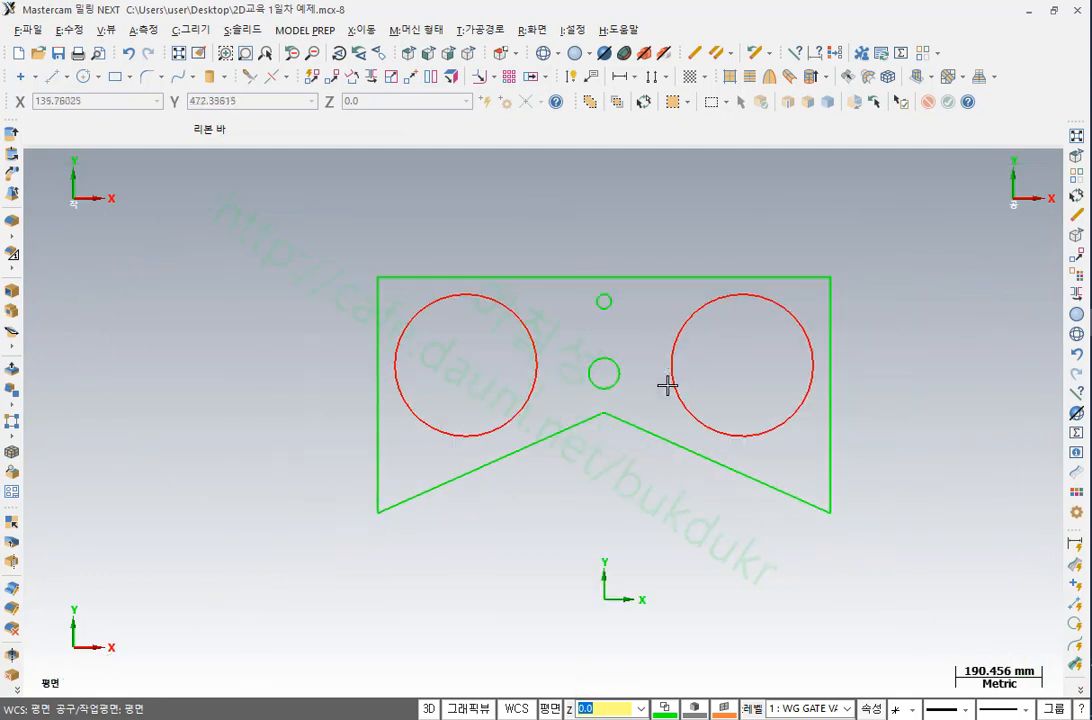
Magnify one large circle with a window zoom, and fit the whole profile back to the graphics view
{"action": "scroll", "coordinate": [630, 420], "scroll_direction": "down", "scroll_amount": 6}
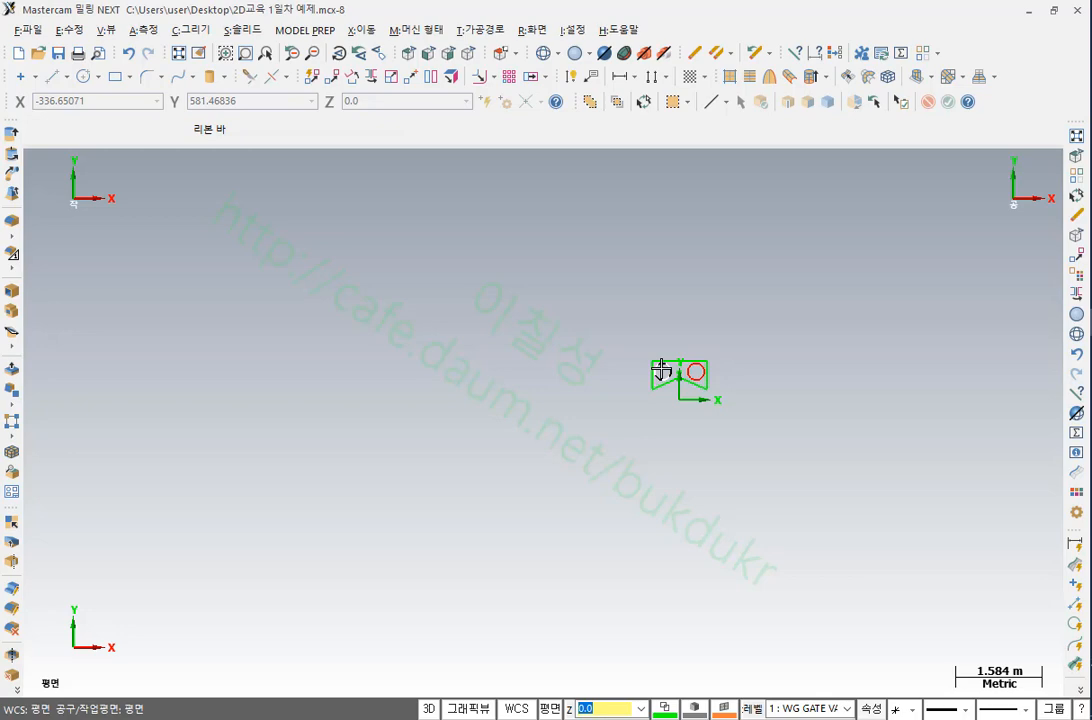
{"action": "key", "text": "F1"}
{"action": "left_click", "coordinate": [640, 348]}
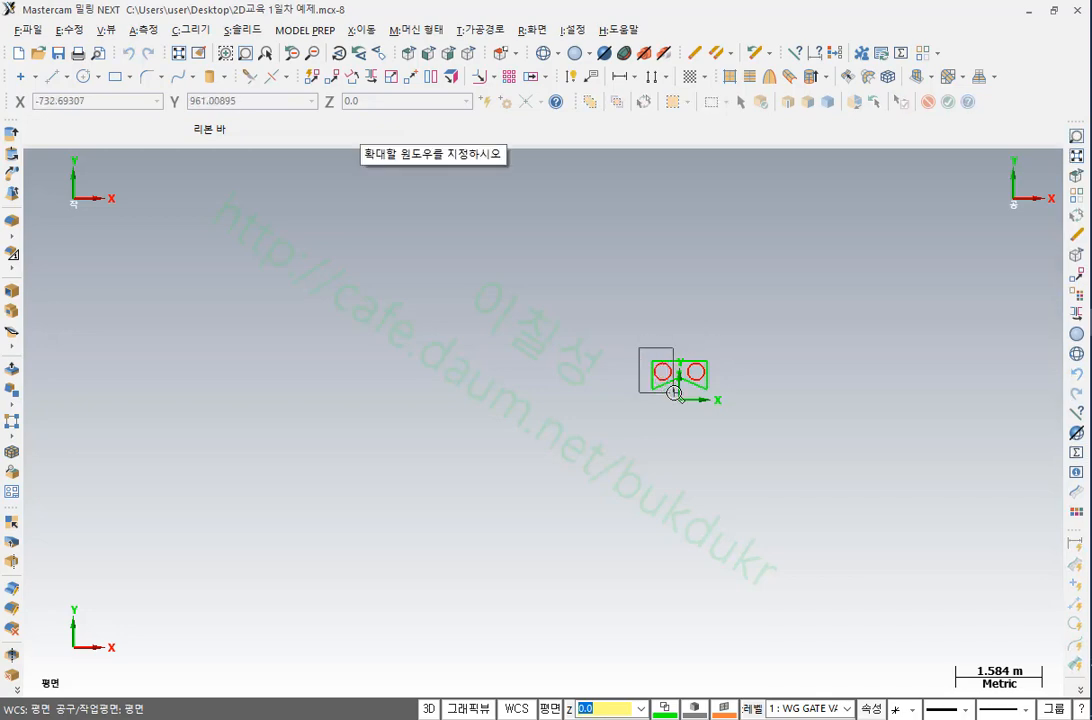
{"action": "left_click", "coordinate": [674, 392]}
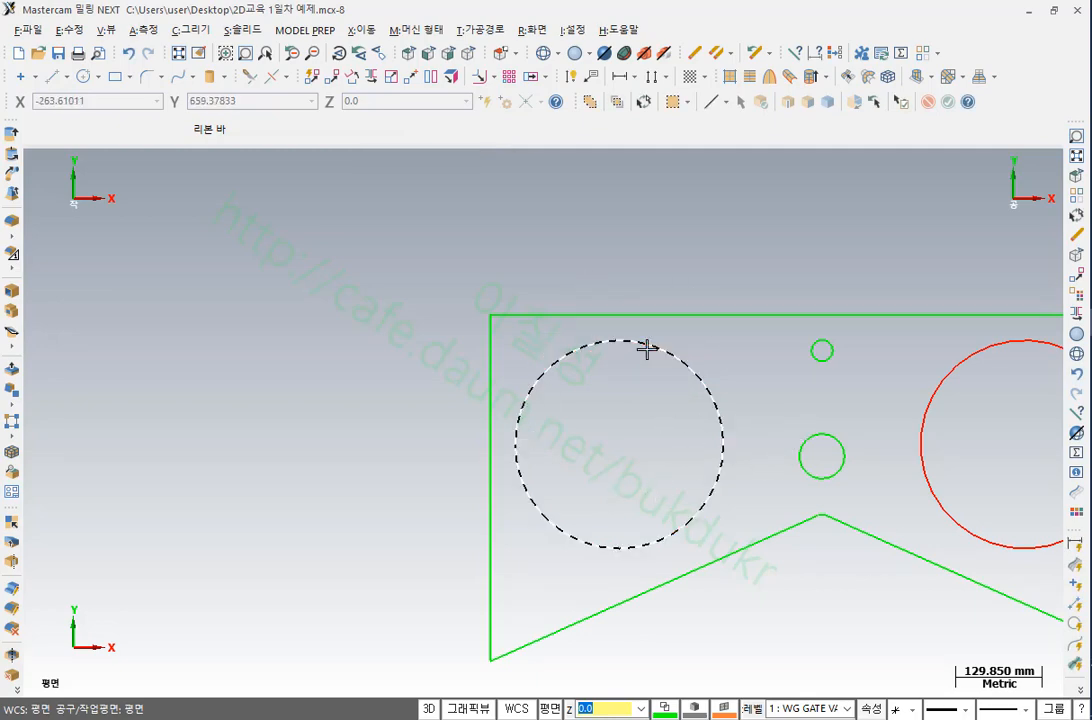
{"action": "key", "text": "alt+F1"}
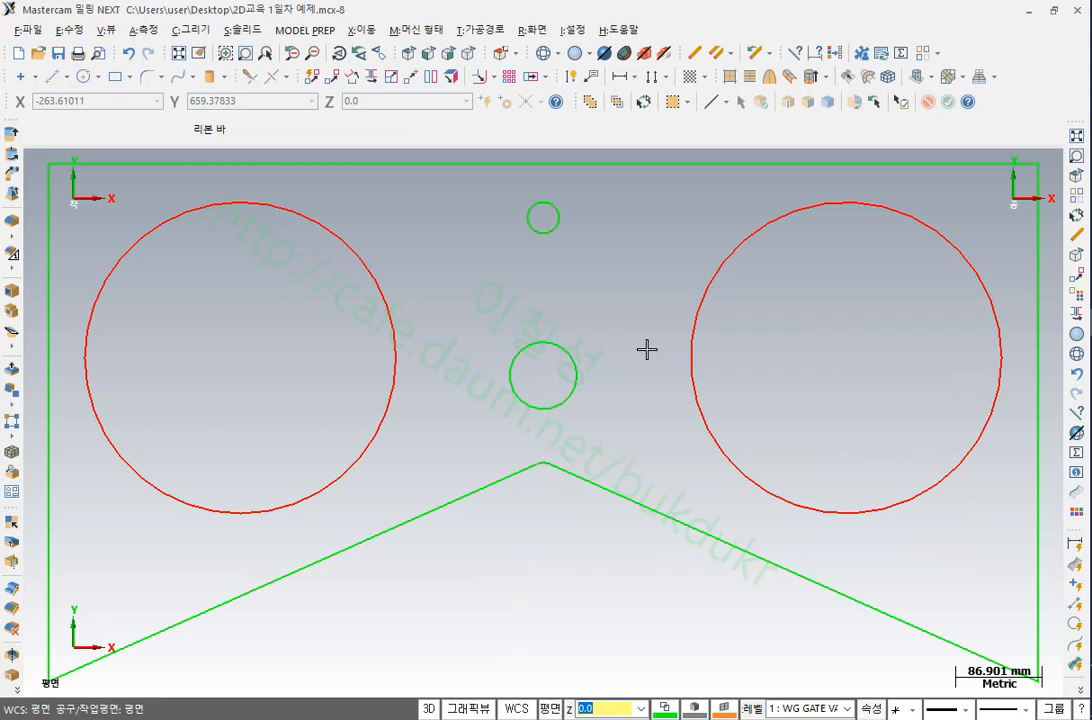
{"action": "scroll", "coordinate": [647, 349], "scroll_direction": "down", "scroll_amount": 10}
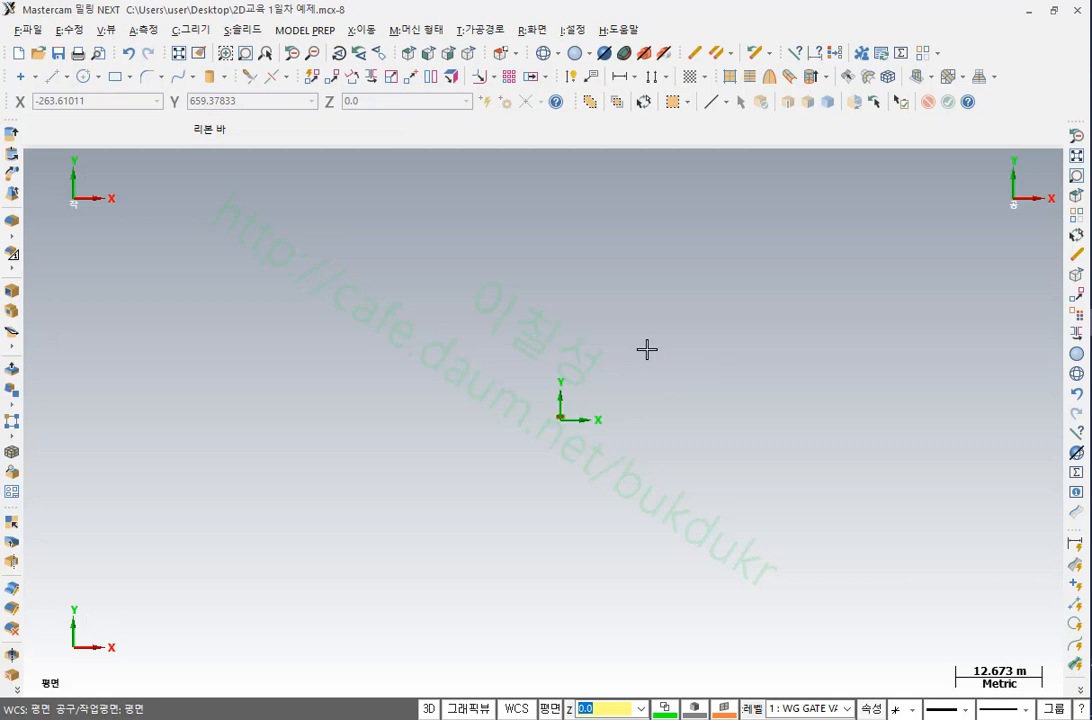
{"action": "key", "text": "alt+F1"}
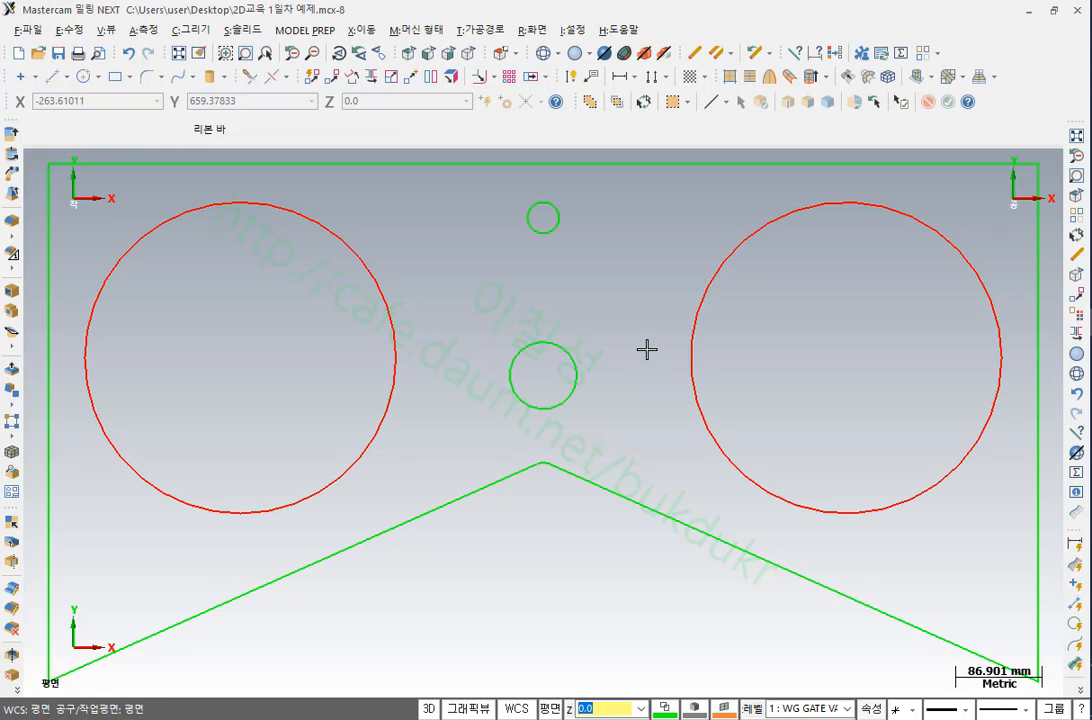
Zoom in on the small upper circle with a zoom window, and restore the view of the whole profile
{"action": "key", "text": "alt+F2"}
{"action": "key", "text": "alt+F2"}
{"action": "key", "text": "alt+F2"}
{"action": "key", "text": "alt+F2"}
{"action": "key", "text": "alt+F2"}
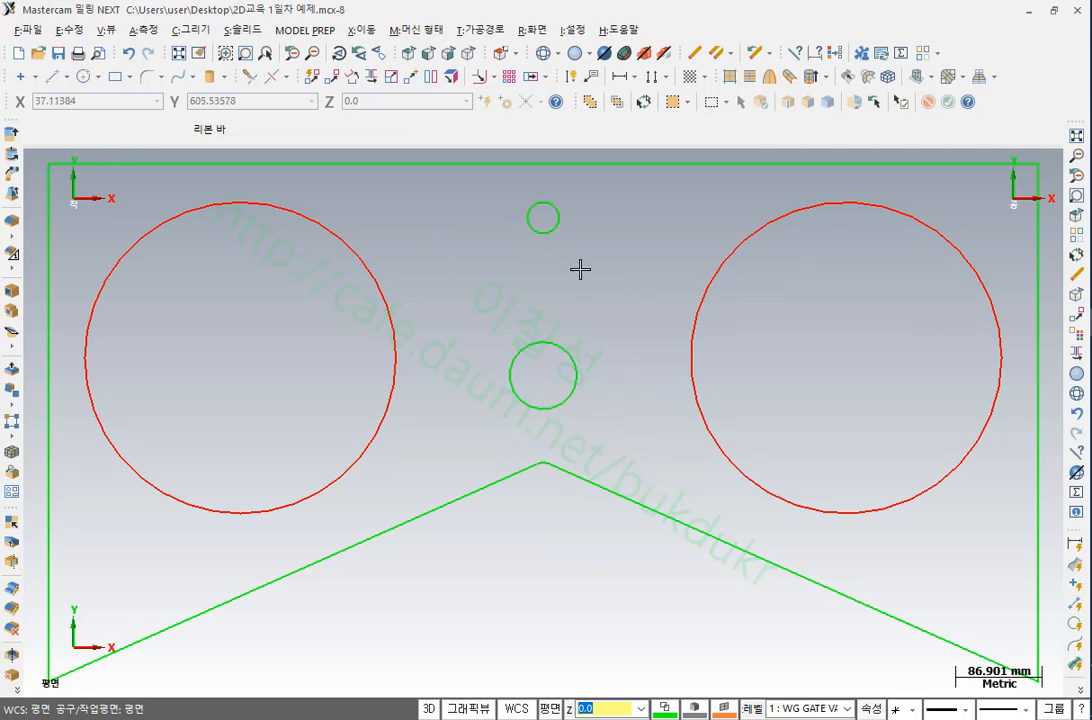
{"action": "key", "text": "F1"}
{"action": "left_click_drag", "start_coordinate": [512, 192], "coordinate": [594, 254]}
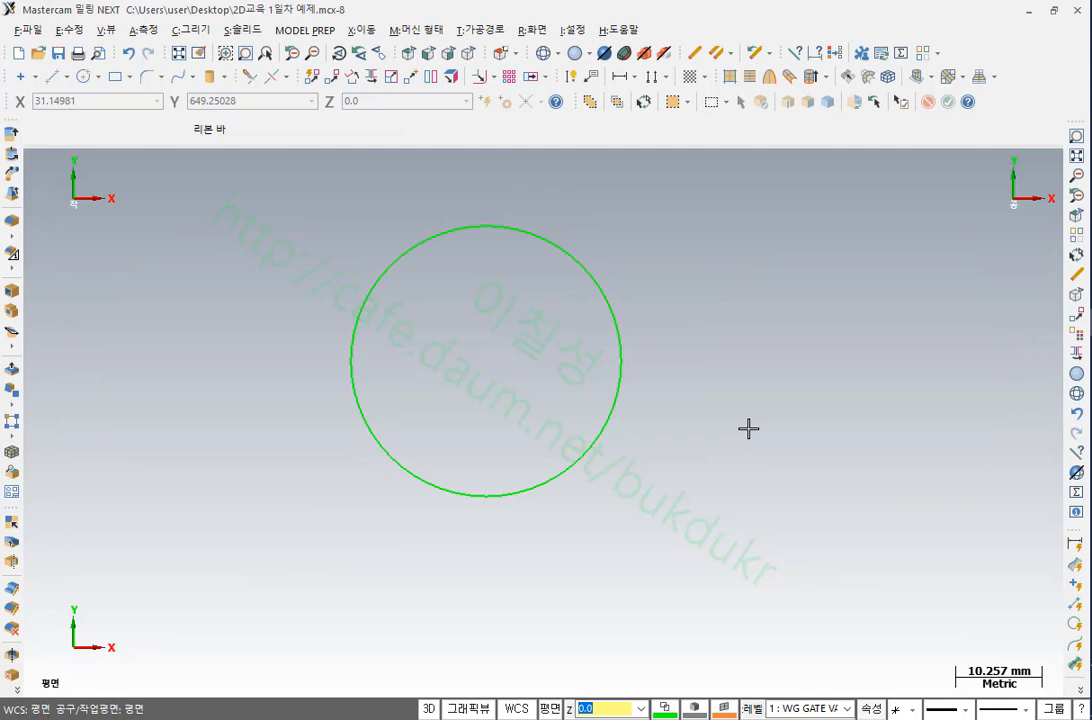
{"action": "key", "text": "alt+F1"}
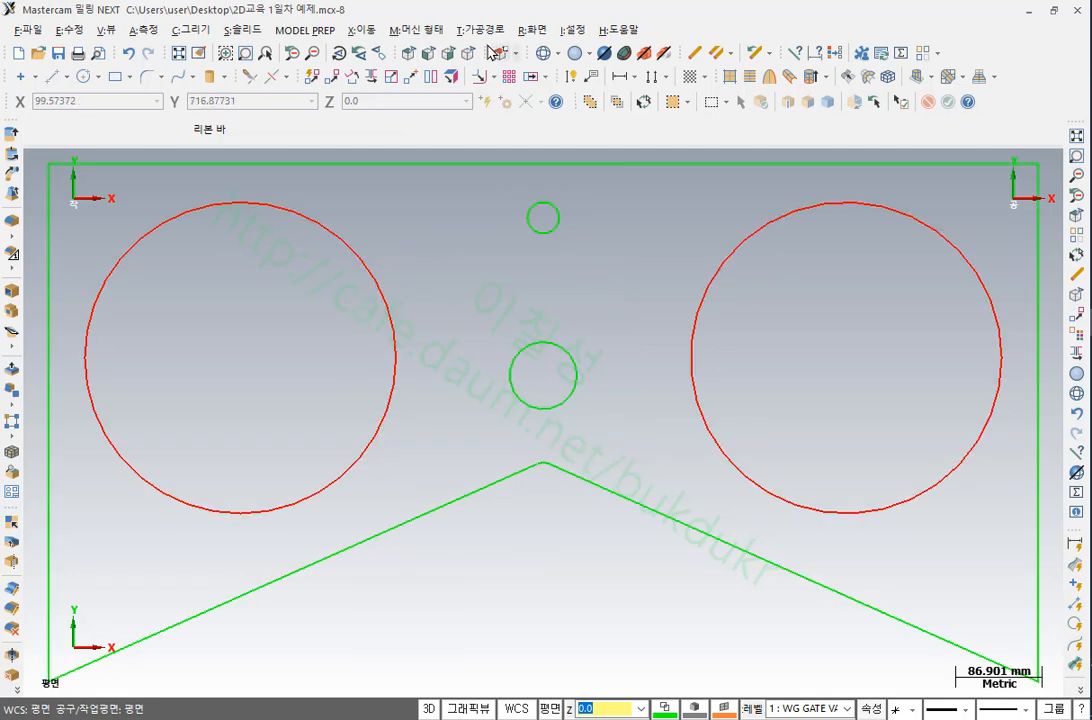
Show the profile in the isometric view and return to the top view with free space around it
{"action": "left_click", "coordinate": [408, 53]}
{"action": "scroll", "coordinate": [726, 402], "scroll_direction": "down", "scroll_amount": 2}
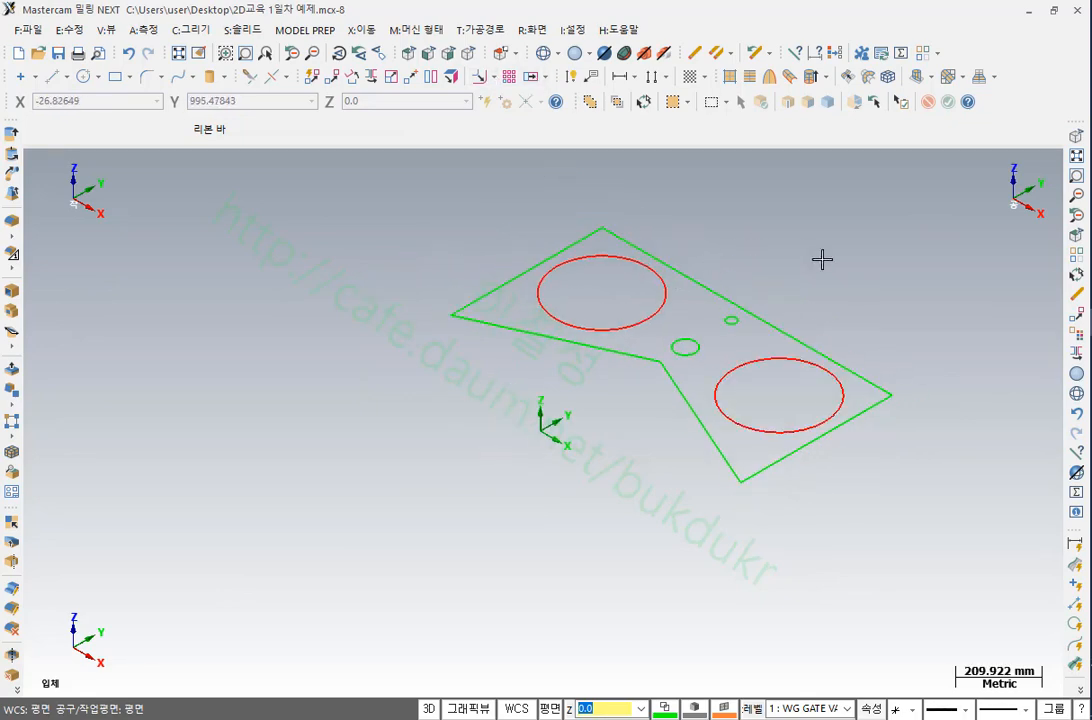
{"action": "key", "text": "alt+1"}
{"action": "scroll", "coordinate": [695, 280], "scroll_direction": "down", "scroll_amount": 3}
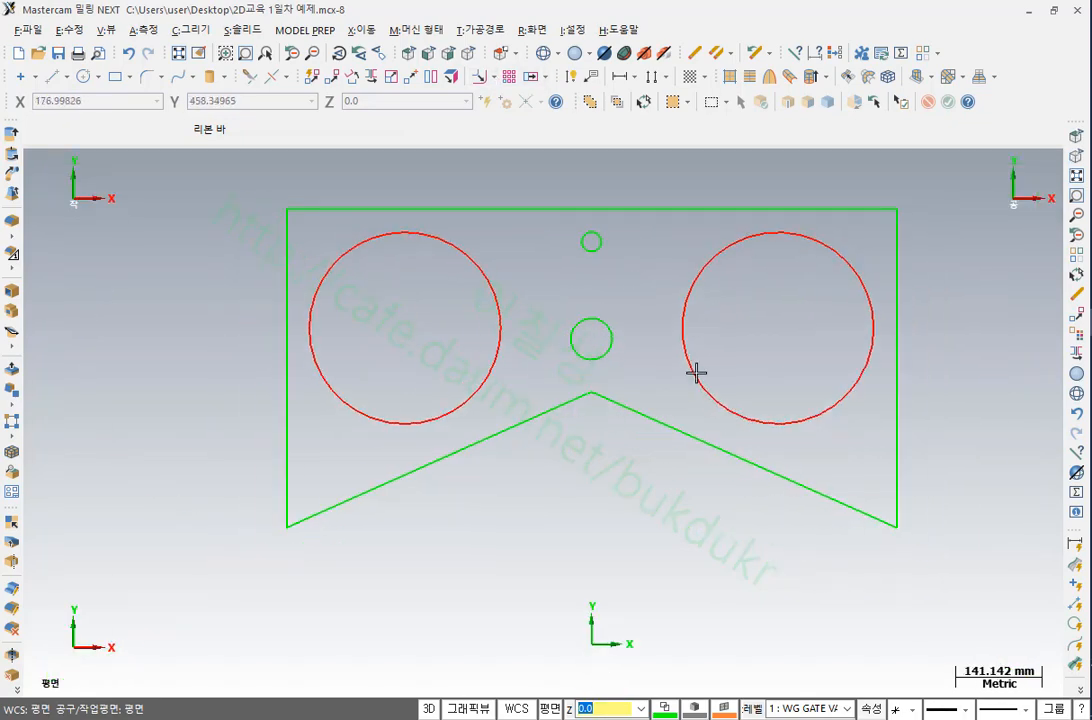
Delete the two sloped lines along the lower edge of the profile
{"action": "left_click", "coordinate": [664, 427]}
{"action": "left_click", "coordinate": [556, 410]}
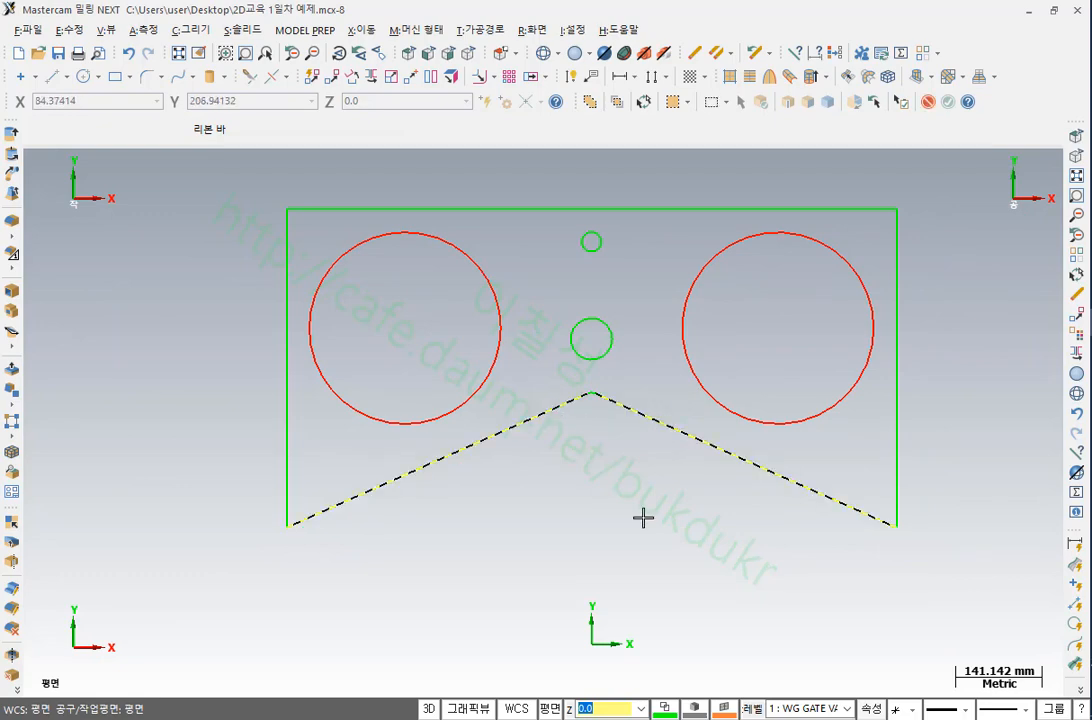
{"action": "key", "text": "Delete"}
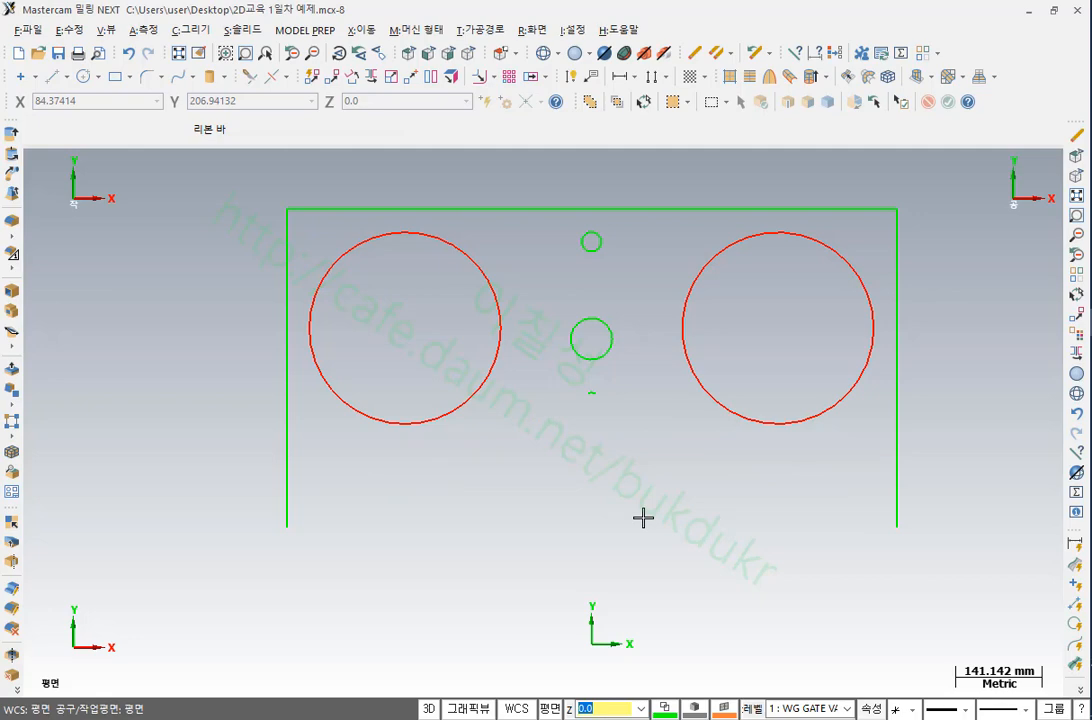
Start the two-point line command with both open lower ends of the profile in view
{"action": "scroll", "coordinate": [600, 440], "scroll_direction": "down", "scroll_amount": 1}
{"action": "scroll", "coordinate": [714, 495], "scroll_direction": "up", "scroll_amount": 2}
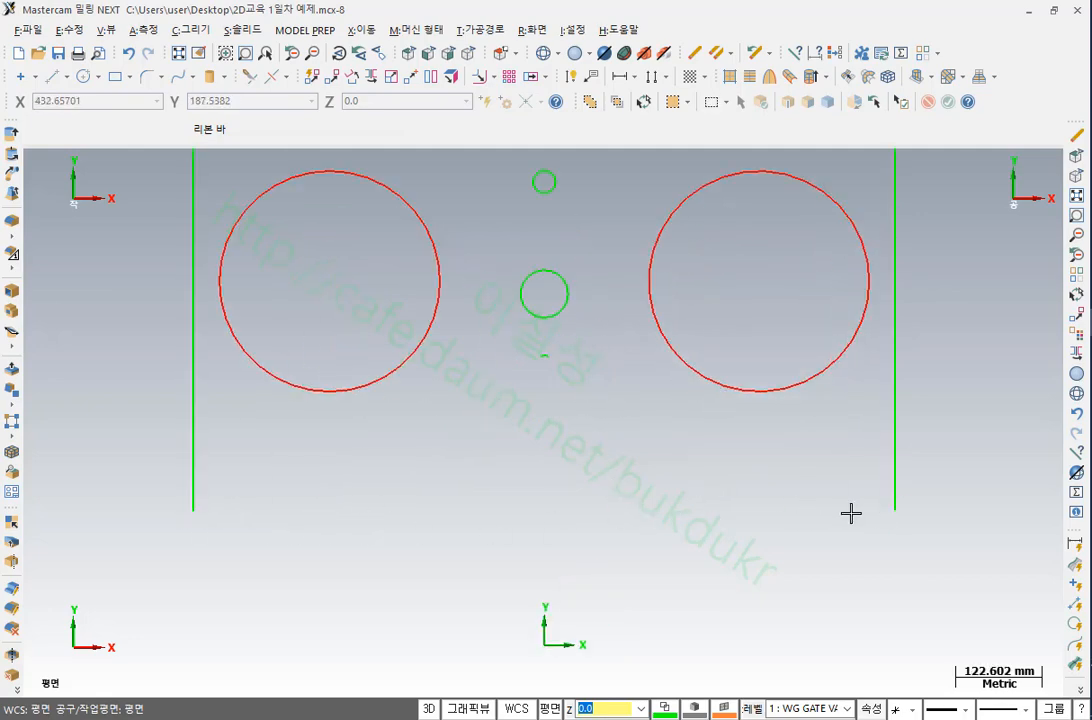
{"action": "scroll", "coordinate": [850, 513], "scroll_direction": "down", "scroll_amount": 3}
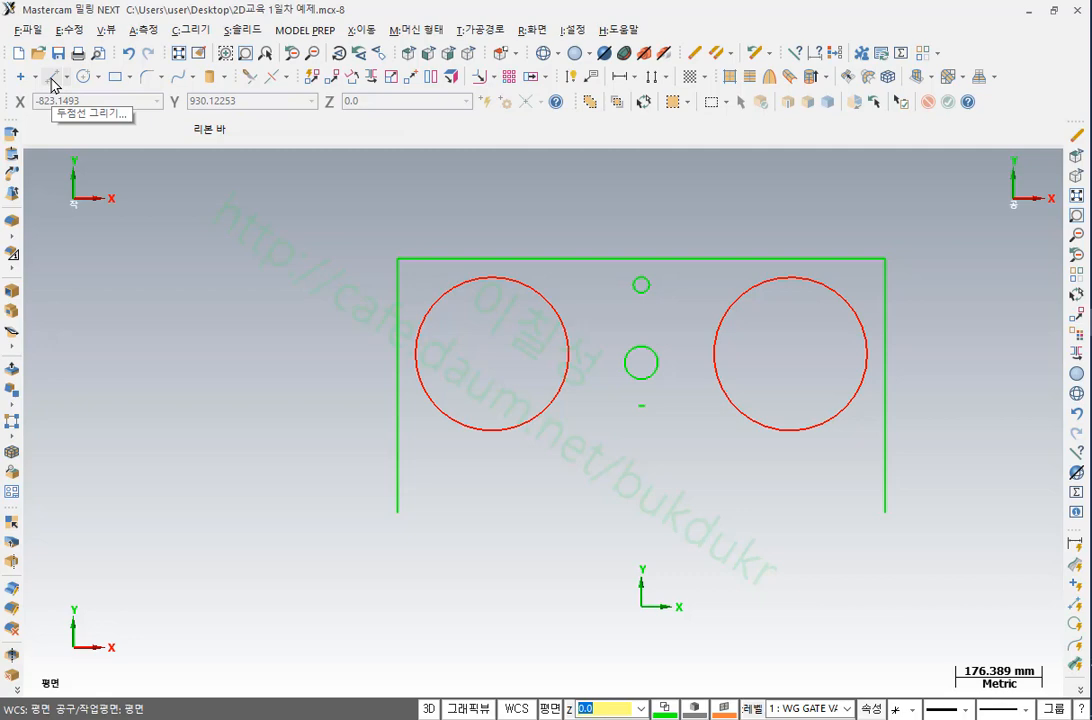
{"action": "left_click", "coordinate": [189, 31]}
{"action": "mouse_move", "coordinate": [290, 69]}
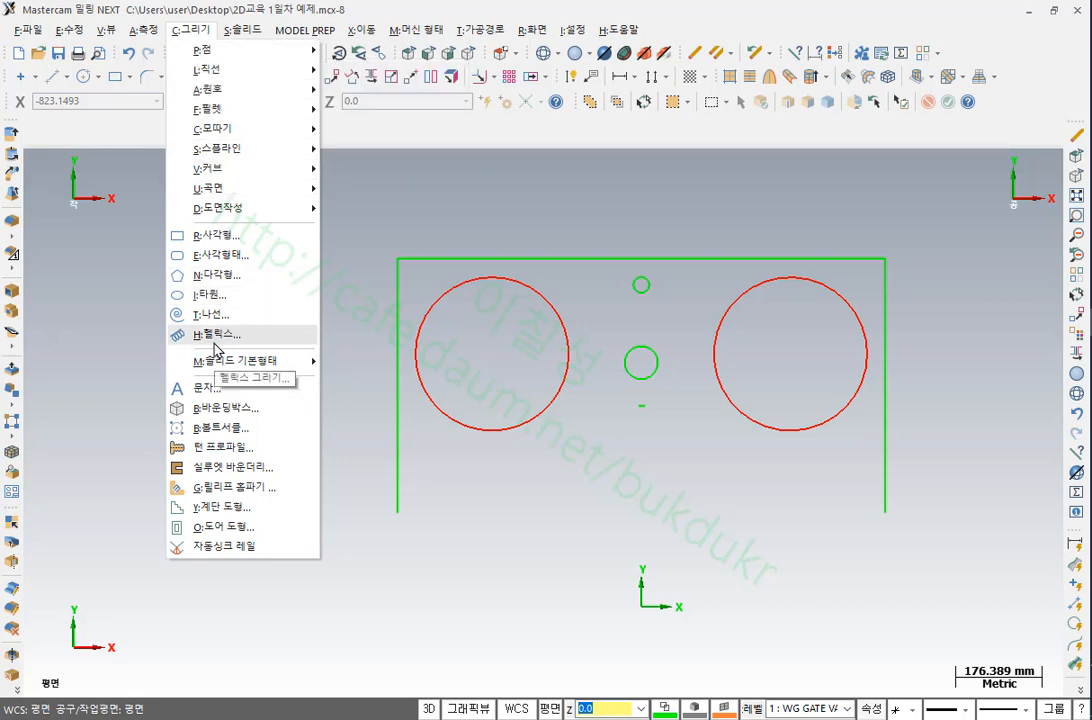
{"action": "mouse_move", "coordinate": [361, 29]}
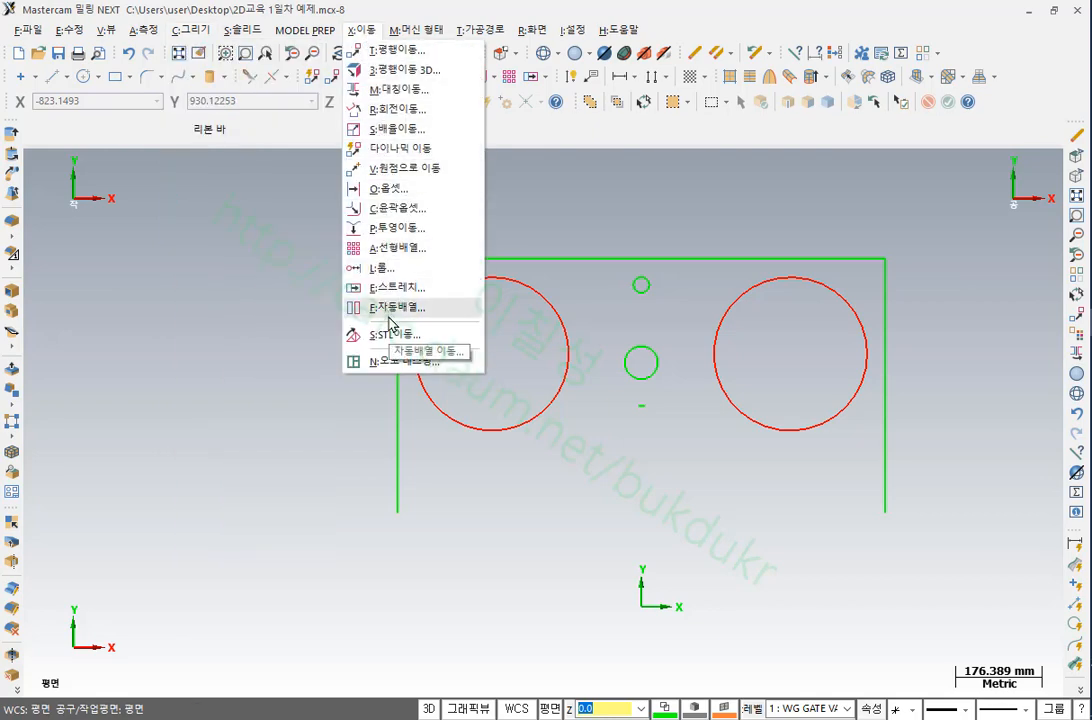
{"action": "mouse_move", "coordinate": [242, 29]}
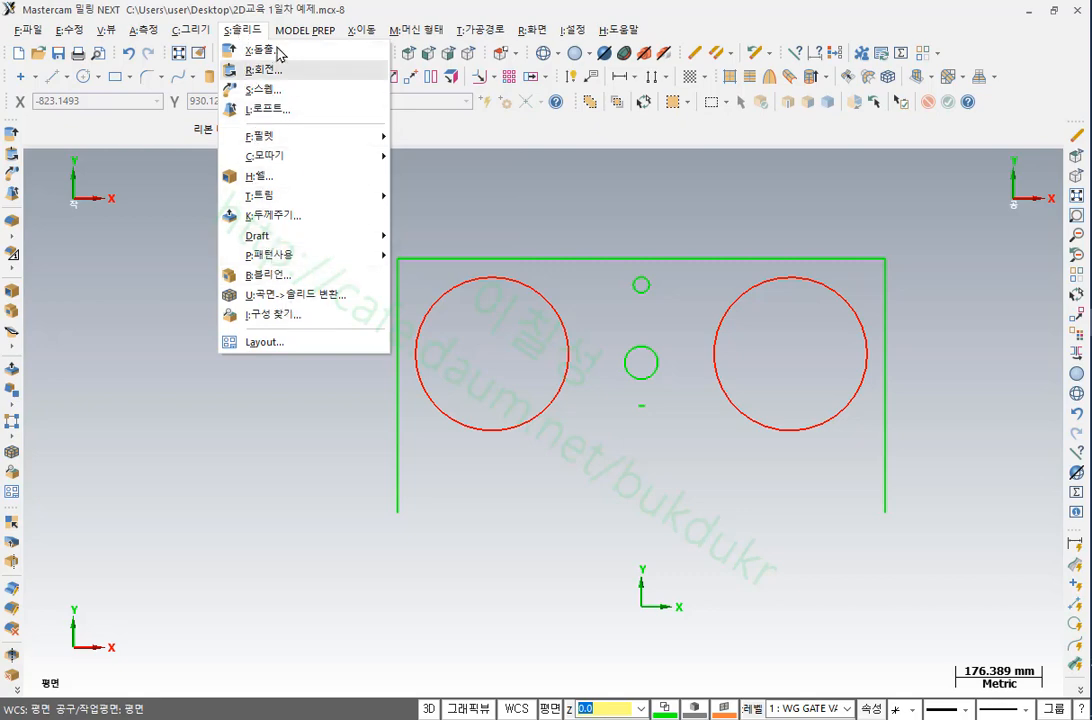
{"action": "mouse_move", "coordinate": [190, 29]}
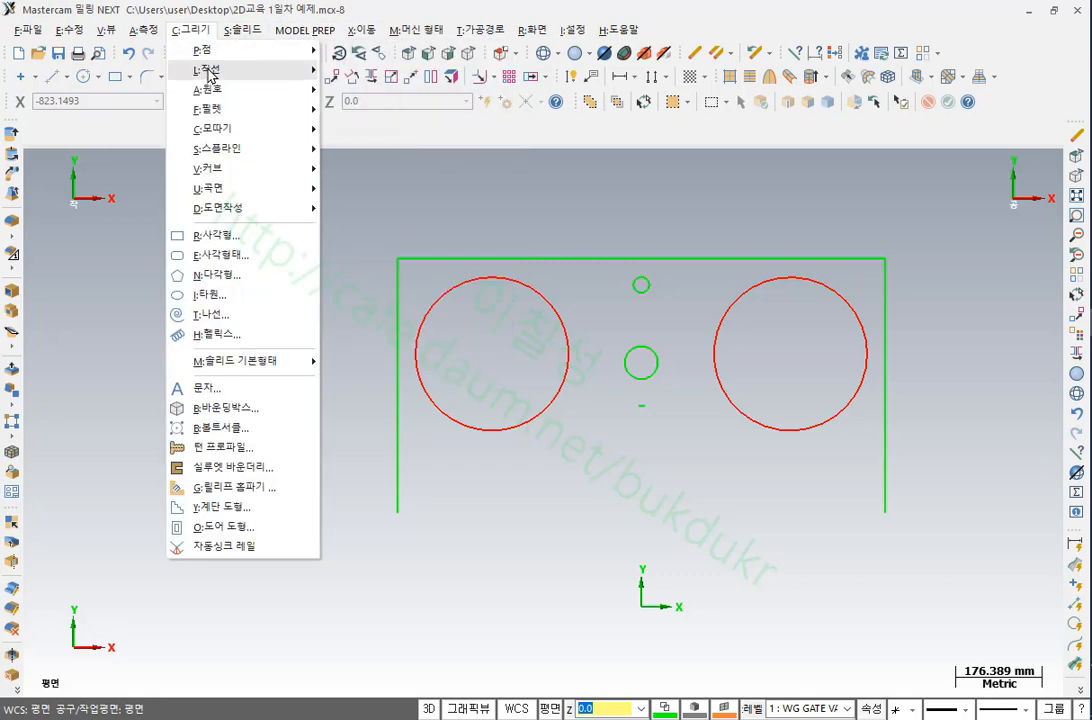
{"action": "left_click", "coordinate": [366, 69]}
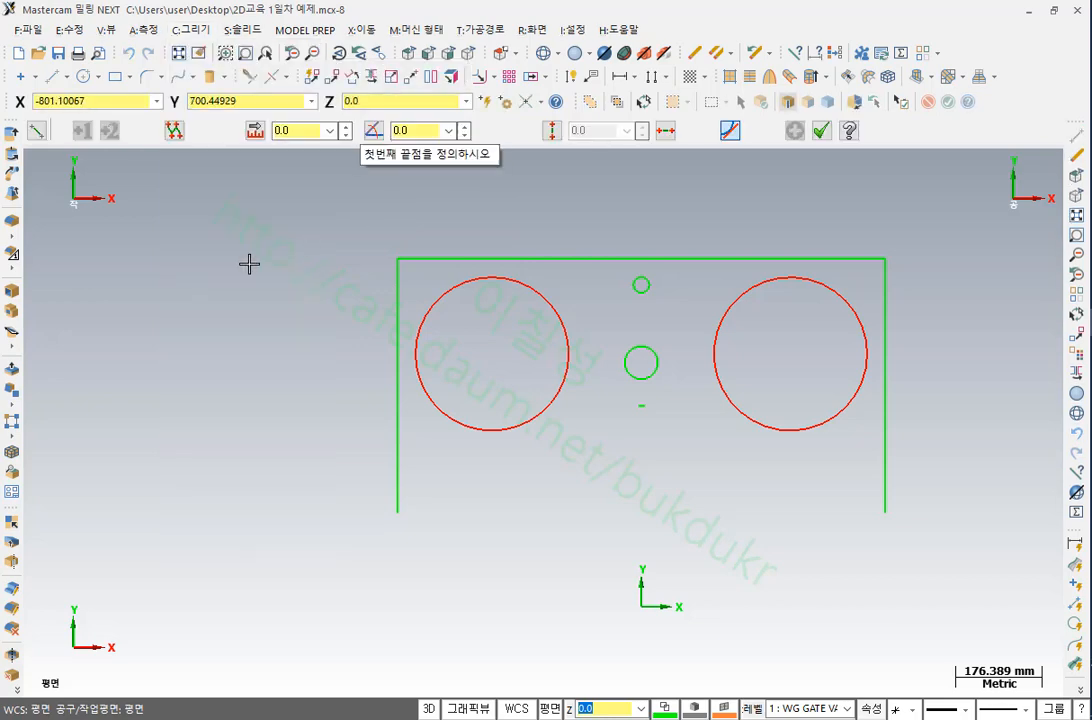
{"action": "scroll", "coordinate": [240, 272], "scroll_direction": "down", "scroll_amount": 1}
{"action": "scroll", "coordinate": [217, 255], "scroll_direction": "up", "scroll_amount": 1}
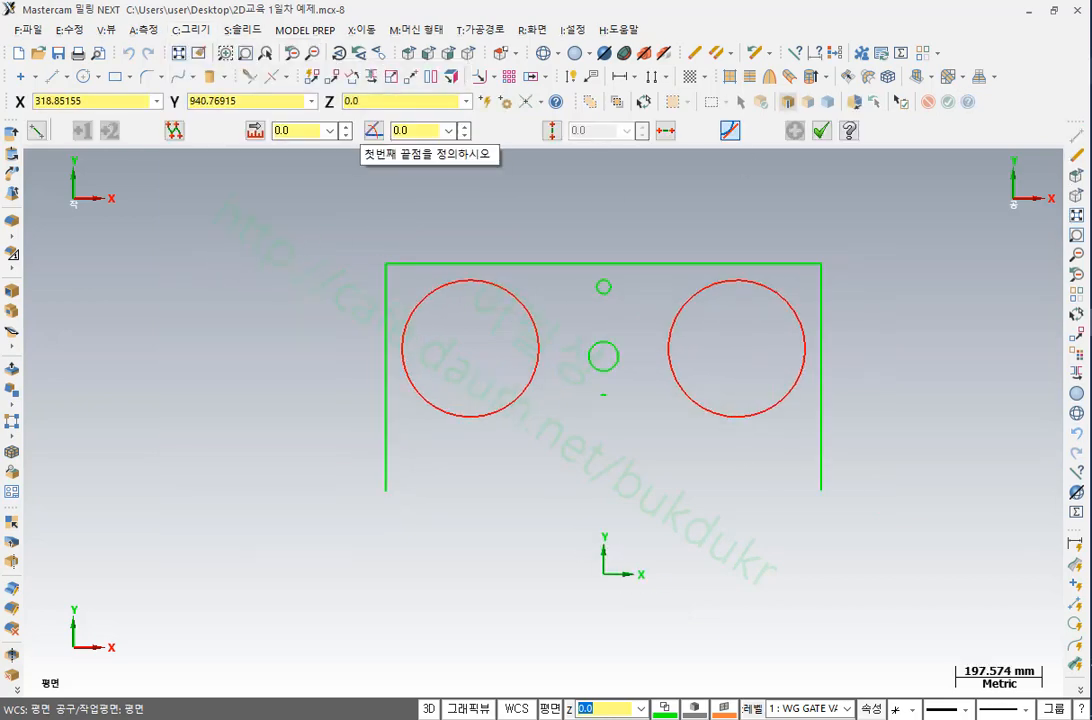
{"action": "mouse_move", "coordinate": [842, 172]}
{"action": "left_mouse_down"}
{"action": "mouse_move", "coordinate": [17, 143]}
{"action": "mouse_move", "coordinate": [240, 103]}
{"action": "mouse_move", "coordinate": [905, 125]}
{"action": "mouse_move", "coordinate": [838, 166]}
{"action": "left_mouse_up"}
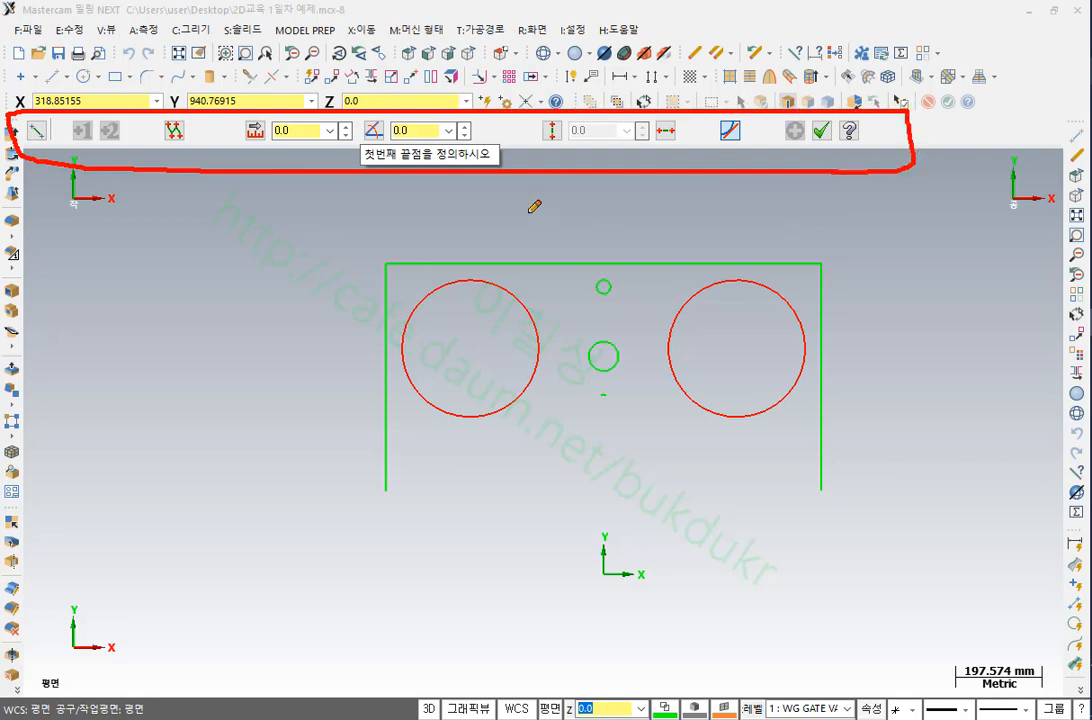
{"action": "mouse_move", "coordinate": [497, 198]}
{"action": "left_mouse_down"}
{"action": "mouse_move", "coordinate": [540, 215]}
{"action": "mouse_move", "coordinate": [582, 289]}
{"action": "left_mouse_up"}
{"action": "left_click_drag", "start_coordinate": [591, 195], "coordinate": [595, 345]}
{"action": "mouse_move", "coordinate": [627, 200]}
{"action": "left_mouse_down"}
{"action": "mouse_move", "coordinate": [661, 197]}
{"action": "mouse_move", "coordinate": [654, 261]}
{"action": "mouse_move", "coordinate": [695, 290]}
{"action": "mouse_move", "coordinate": [667, 337]}
{"action": "left_mouse_up"}
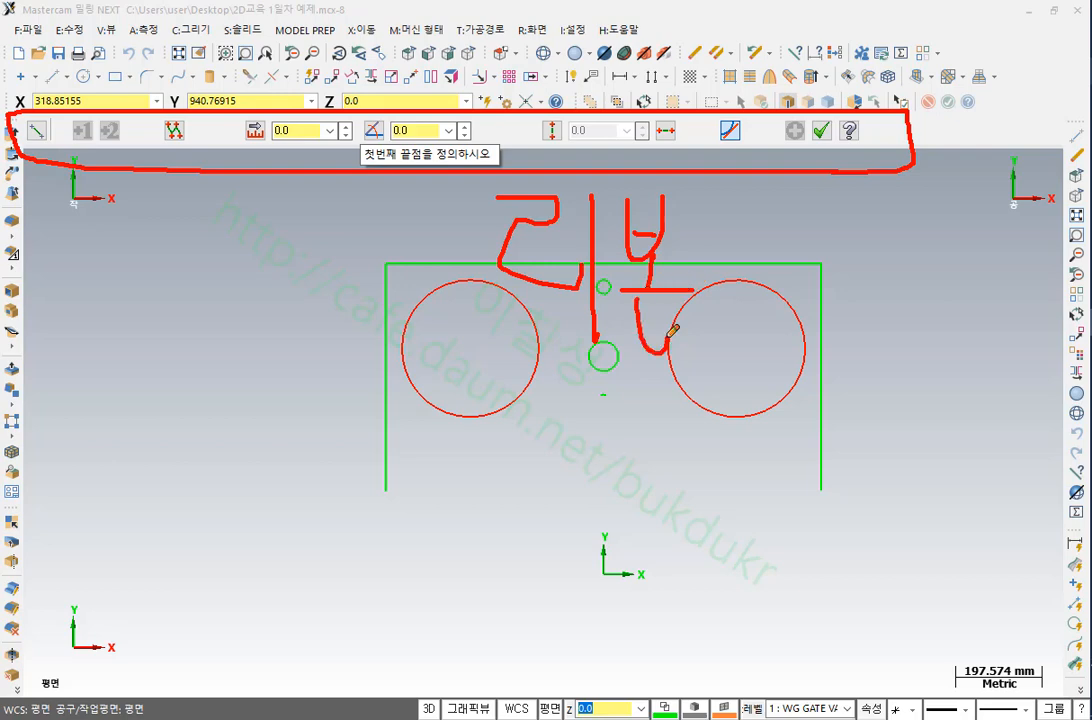
{"action": "left_click_drag", "start_coordinate": [726, 283], "coordinate": [730, 321]}
{"action": "left_click_drag", "start_coordinate": [760, 246], "coordinate": [744, 322]}
{"action": "left_click_drag", "start_coordinate": [782, 196], "coordinate": [782, 370]}
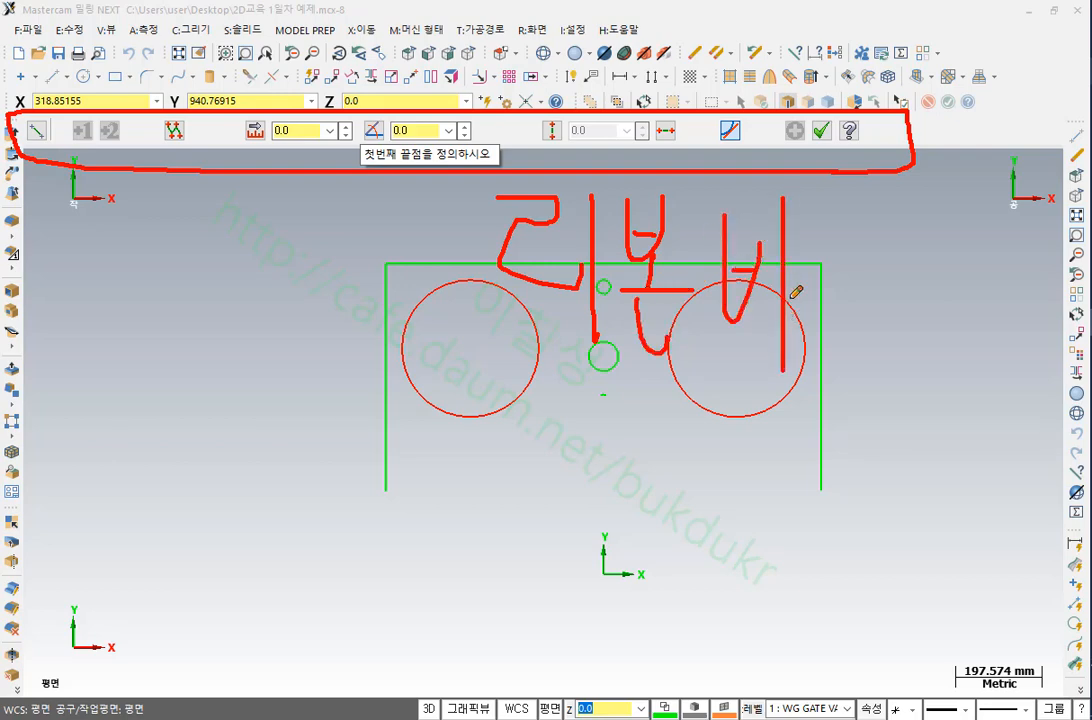
{"action": "left_click_drag", "start_coordinate": [784, 288], "coordinate": [843, 276]}
{"action": "left_click_drag", "start_coordinate": [306, 133], "coordinate": [330, 214]}
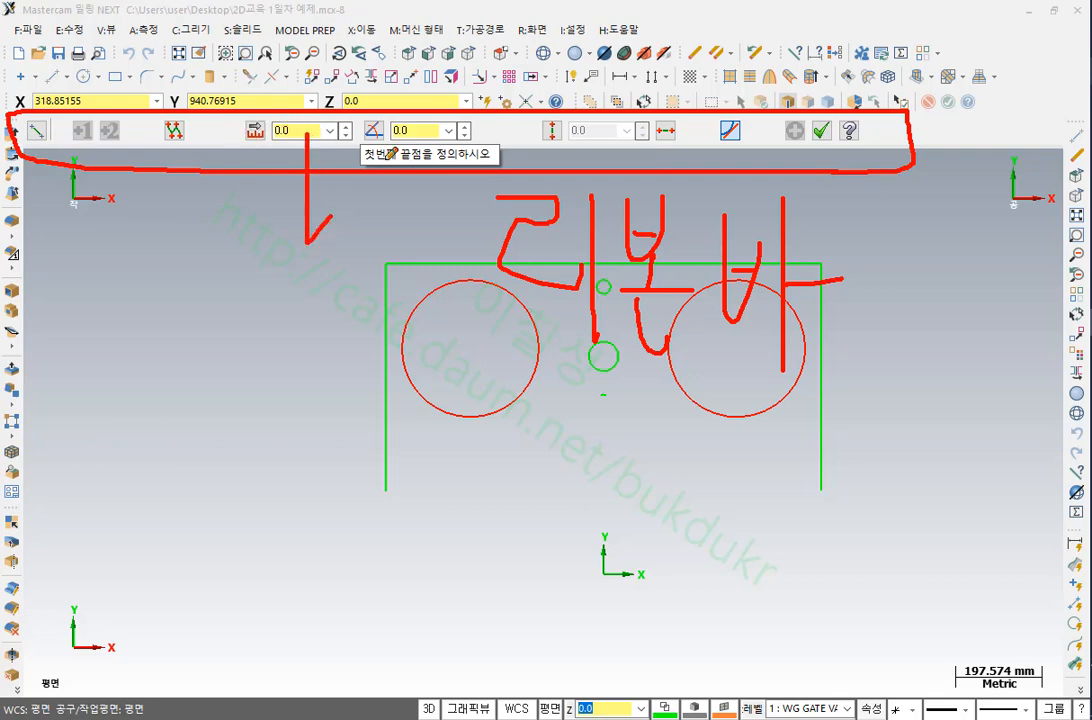
{"action": "left_click_drag", "start_coordinate": [430, 130], "coordinate": [436, 233]}
{"action": "left_click_drag", "start_coordinate": [575, 134], "coordinate": [575, 176]}
{"action": "left_click_drag", "start_coordinate": [750, 130], "coordinate": [752, 208]}
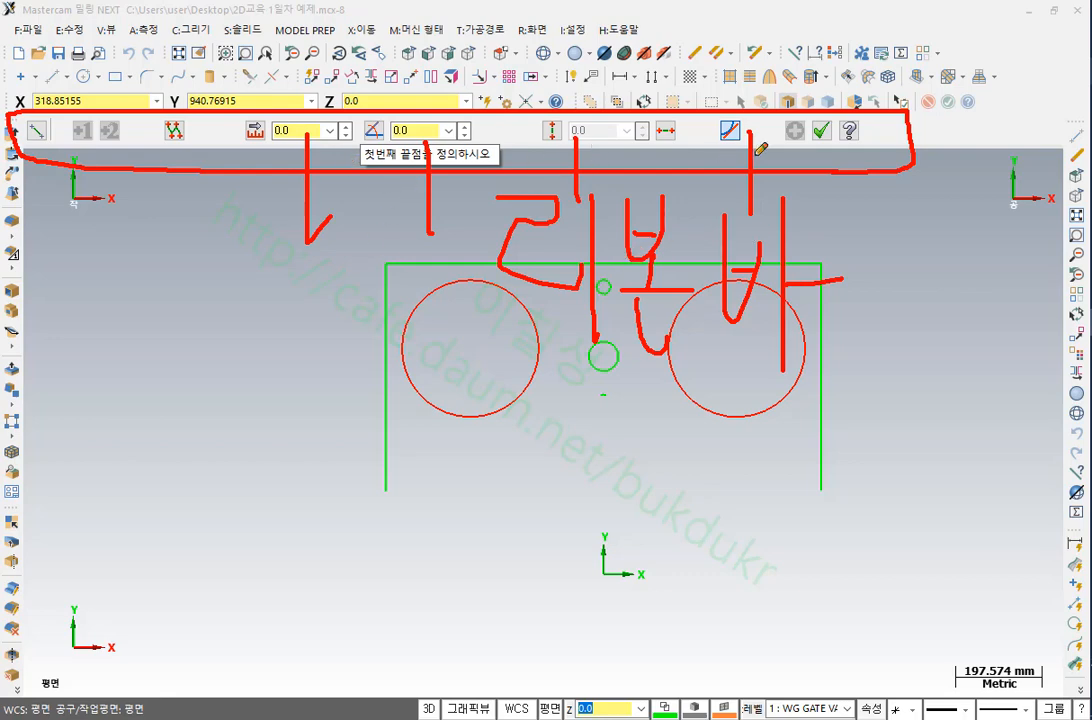
{"action": "right_click", "coordinate": [886, 283]}
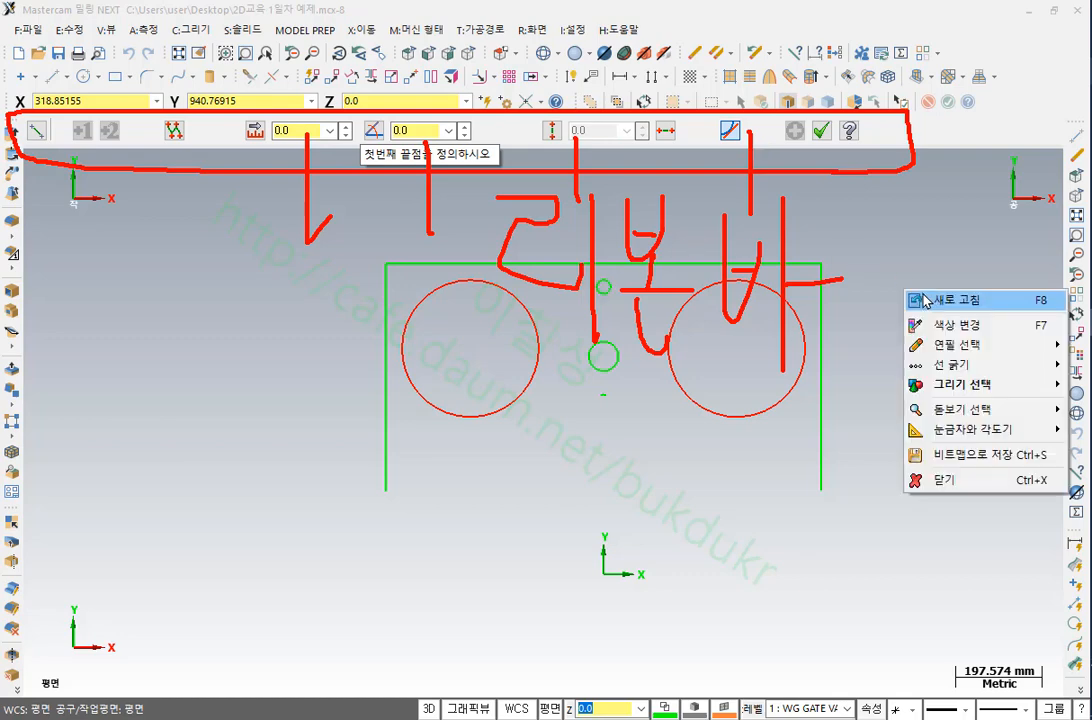
{"action": "left_click", "coordinate": [895, 486]}
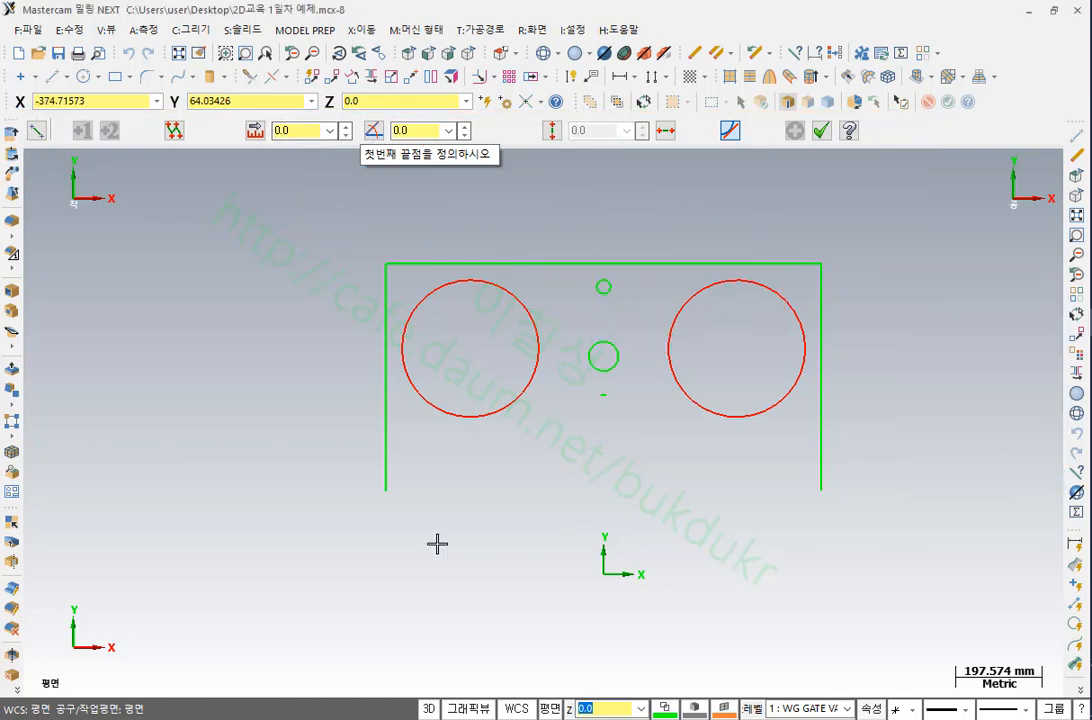
Draw a straight line joining the open lower endpoints of the profile's two vertical sides
{"action": "left_click", "coordinate": [386, 491]}
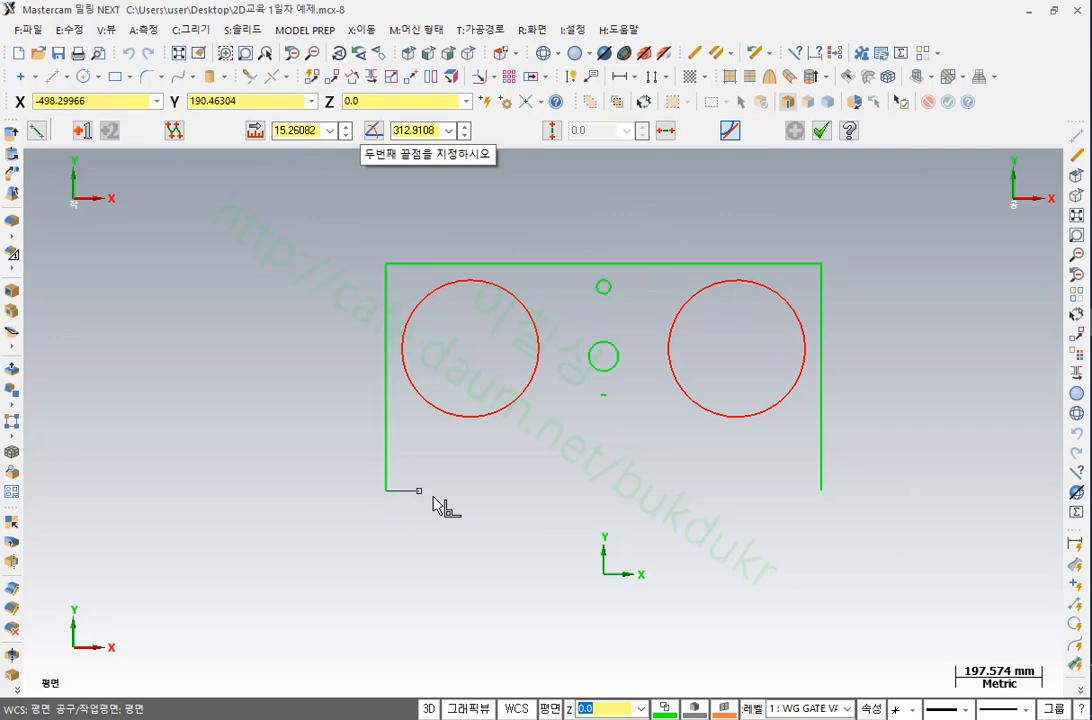
{"action": "left_click", "coordinate": [822, 490]}
{"action": "scroll", "coordinate": [958, 414], "scroll_direction": "up", "scroll_amount": 1}
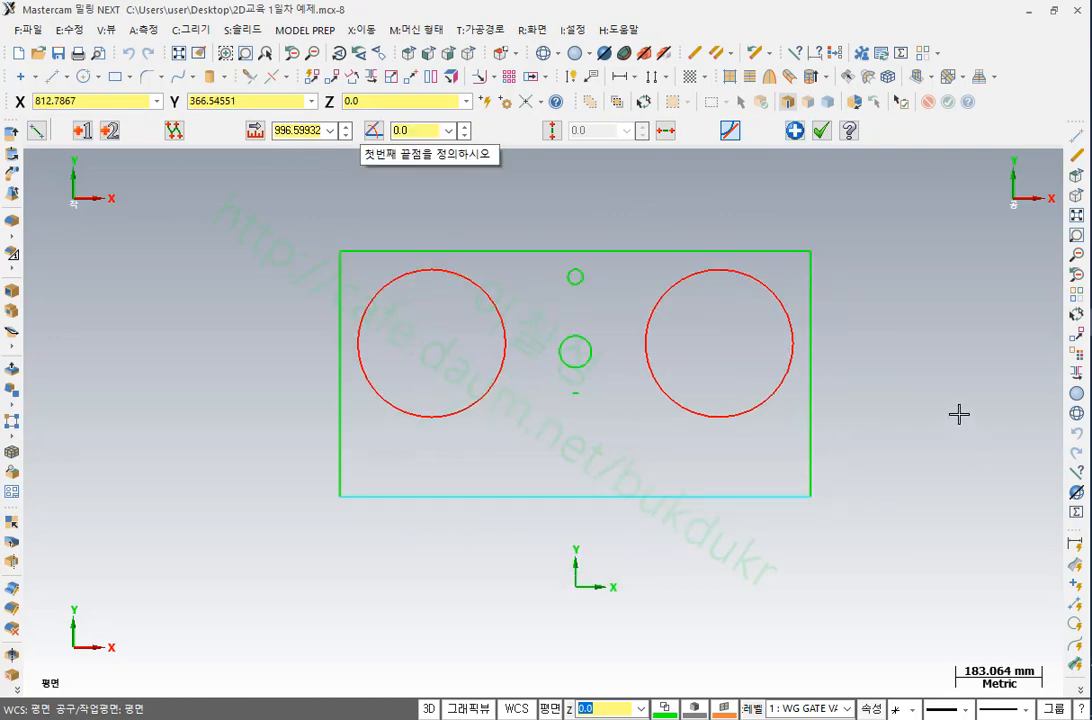
{"action": "scroll", "coordinate": [958, 414], "scroll_direction": "down", "scroll_amount": 3}
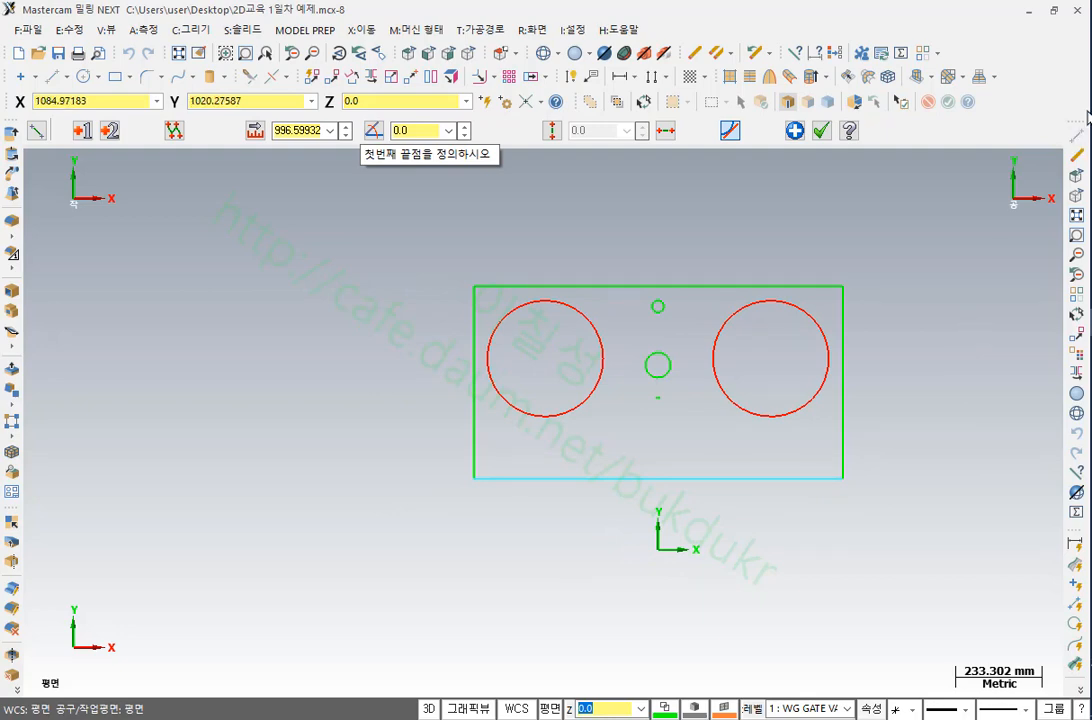
{"action": "mouse_move", "coordinate": [842, 500]}
{"action": "left_mouse_down"}
{"action": "mouse_move", "coordinate": [496, 500]}
{"action": "mouse_move", "coordinate": [563, 453]}
{"action": "mouse_move", "coordinate": [887, 457]}
{"action": "mouse_move", "coordinate": [838, 505]}
{"action": "left_mouse_up"}
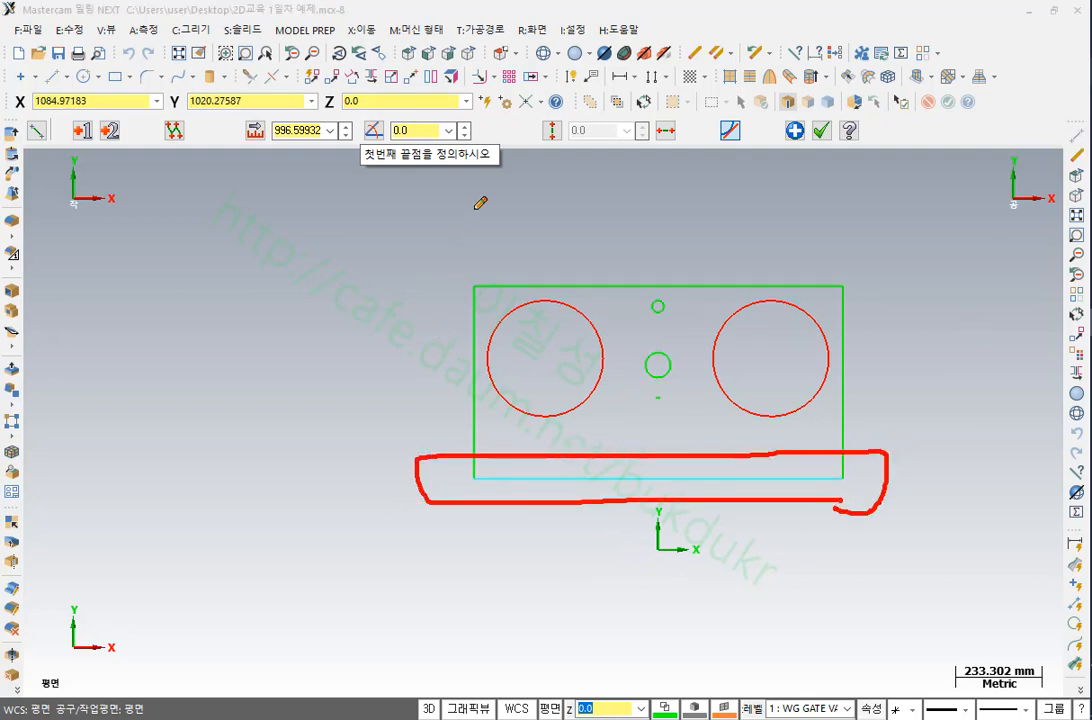
{"action": "mouse_move", "coordinate": [481, 305]}
{"action": "left_mouse_down"}
{"action": "mouse_move", "coordinate": [480, 262]}
{"action": "mouse_move", "coordinate": [490, 320]}
{"action": "left_mouse_up"}
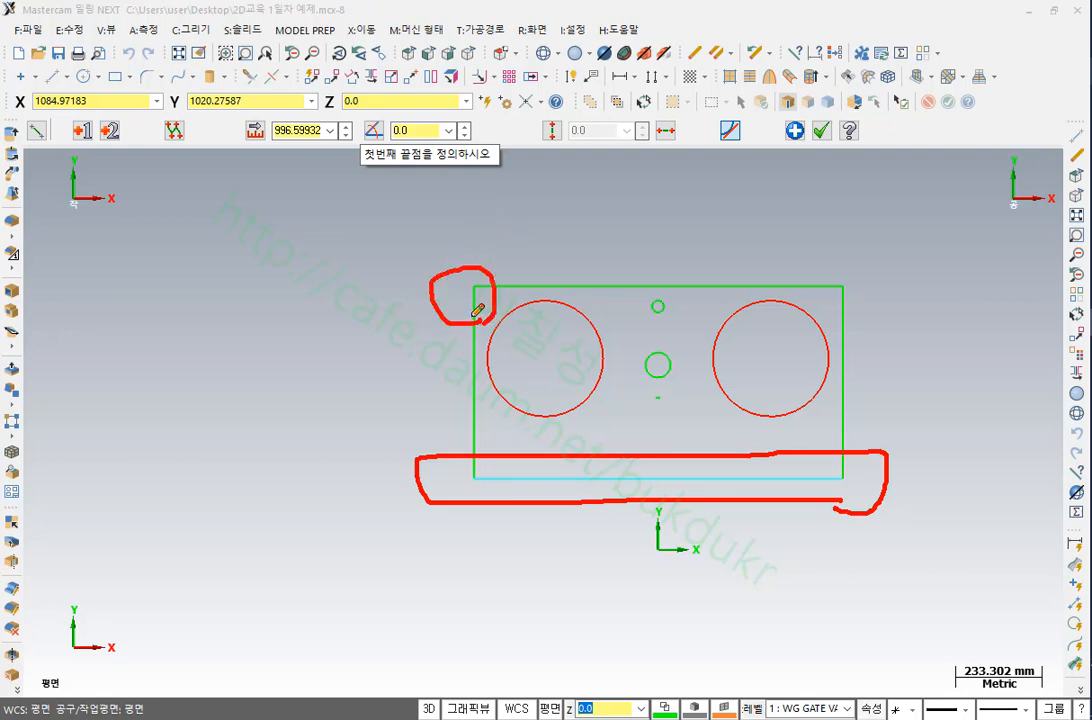
{"action": "left_click_drag", "start_coordinate": [552, 492], "coordinate": [447, 607]}
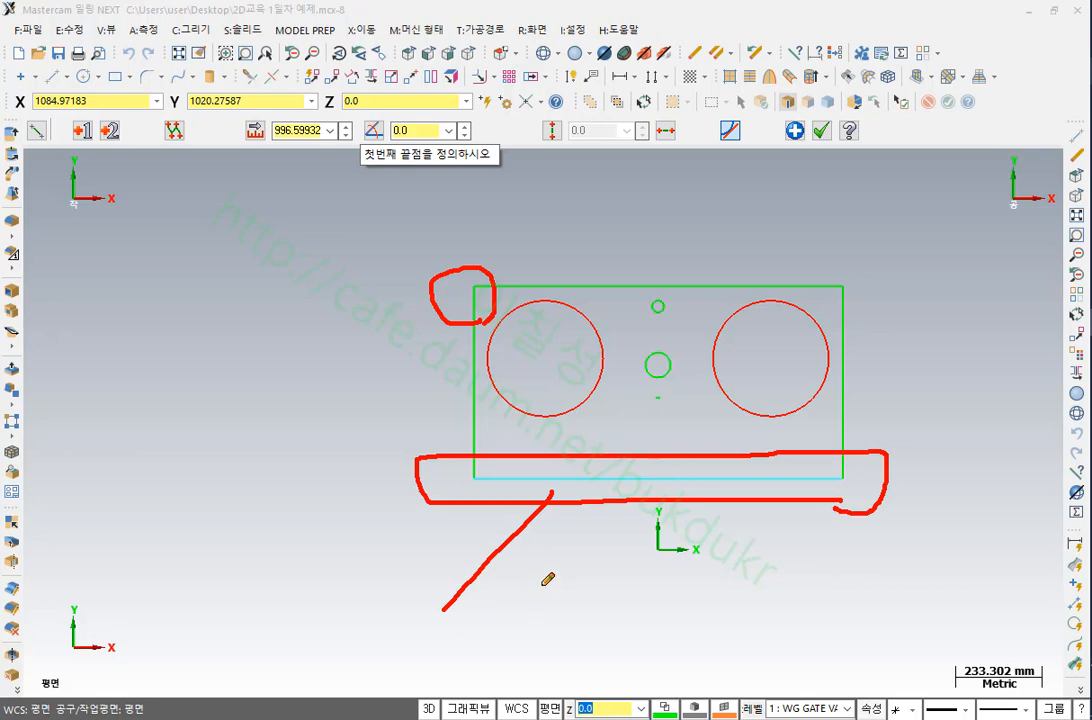
{"action": "mouse_move", "coordinate": [537, 582]}
{"action": "left_mouse_down"}
{"action": "mouse_move", "coordinate": [560, 598]}
{"action": "mouse_move", "coordinate": [575, 638]}
{"action": "left_mouse_up"}
{"action": "left_click_drag", "start_coordinate": [587, 562], "coordinate": [587, 672]}
{"action": "mouse_move", "coordinate": [595, 625]}
{"action": "left_mouse_down"}
{"action": "mouse_move", "coordinate": [614, 600]}
{"action": "mouse_move", "coordinate": [630, 645]}
{"action": "left_mouse_up"}
{"action": "mouse_move", "coordinate": [656, 580]}
{"action": "left_mouse_down"}
{"action": "mouse_move", "coordinate": [684, 588]}
{"action": "mouse_move", "coordinate": [681, 602]}
{"action": "left_mouse_up"}
{"action": "left_click_drag", "start_coordinate": [640, 646], "coordinate": [692, 648]}
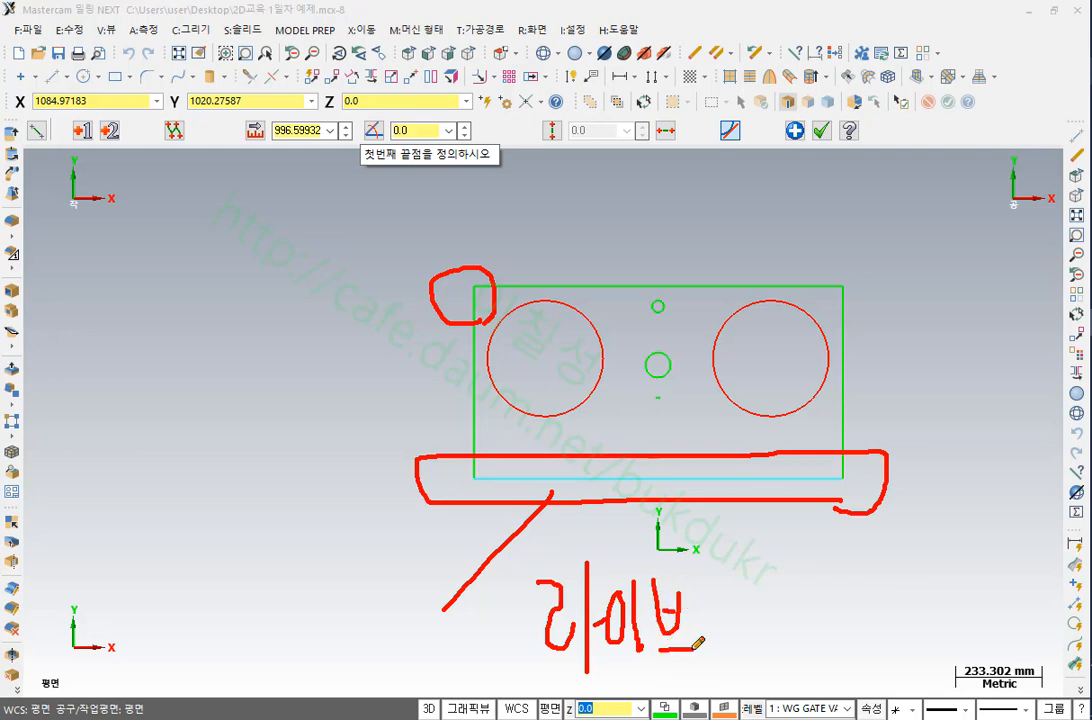
{"action": "mouse_move", "coordinate": [300, 150]}
{"action": "left_mouse_down"}
{"action": "mouse_move", "coordinate": [180, 130]}
{"action": "mouse_move", "coordinate": [670, 90]}
{"action": "mouse_move", "coordinate": [306, 158]}
{"action": "left_mouse_up"}
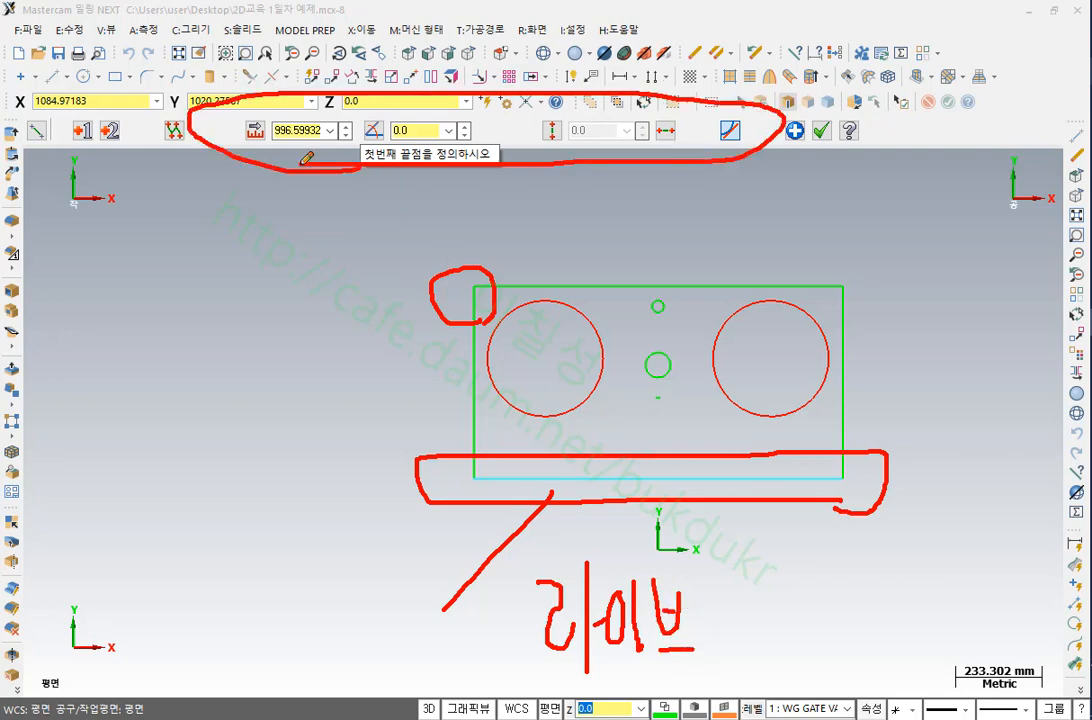
{"action": "mouse_move", "coordinate": [735, 452]}
{"action": "left_mouse_down"}
{"action": "mouse_move", "coordinate": [660, 510]}
{"action": "mouse_move", "coordinate": [740, 530]}
{"action": "left_mouse_up"}
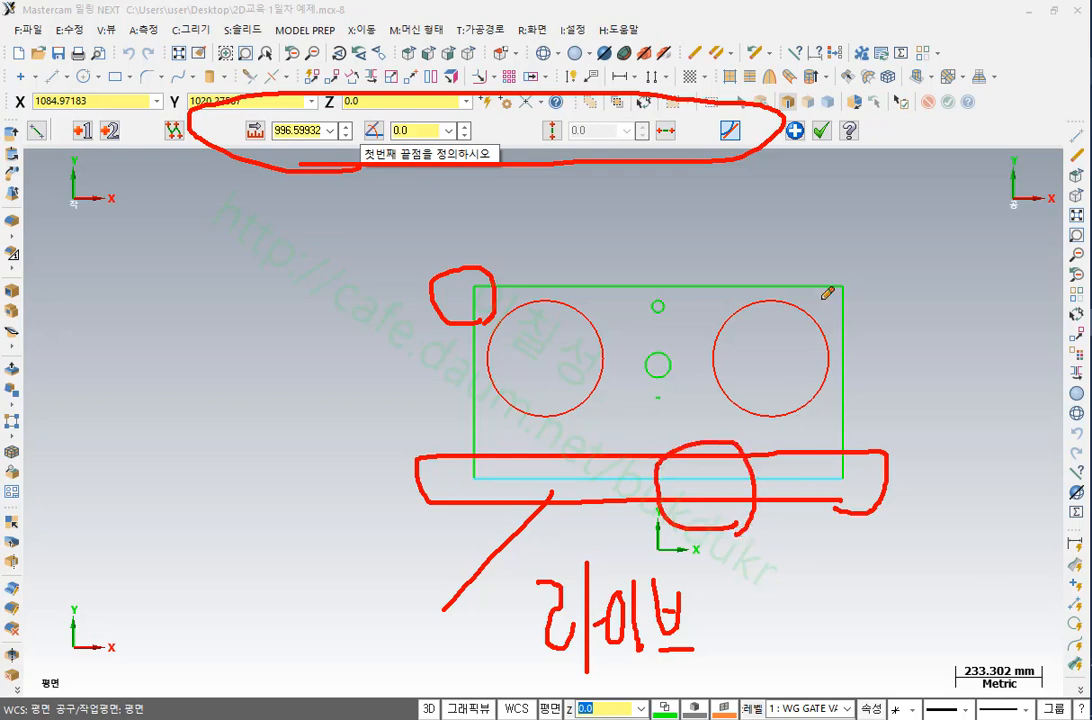
{"action": "right_click", "coordinate": [901, 248]}
{"action": "left_click", "coordinate": [940, 439]}
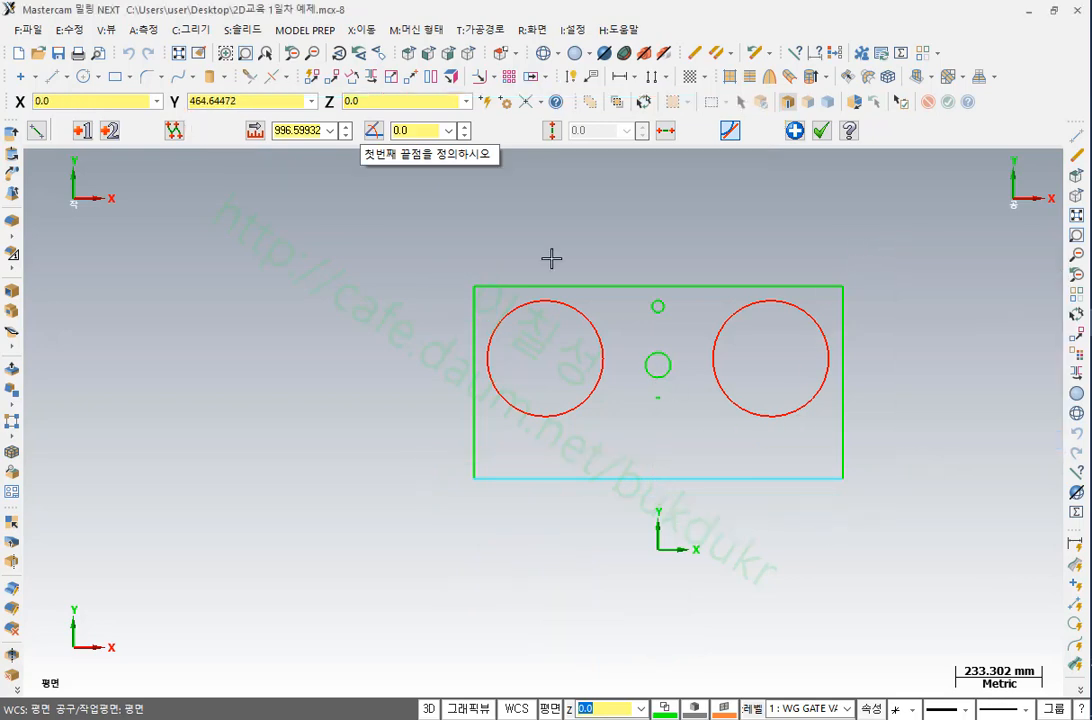
Set the still-editable lower line's angle to 45 degrees and its length to 200 mm
{"action": "left_click", "coordinate": [425, 132]}
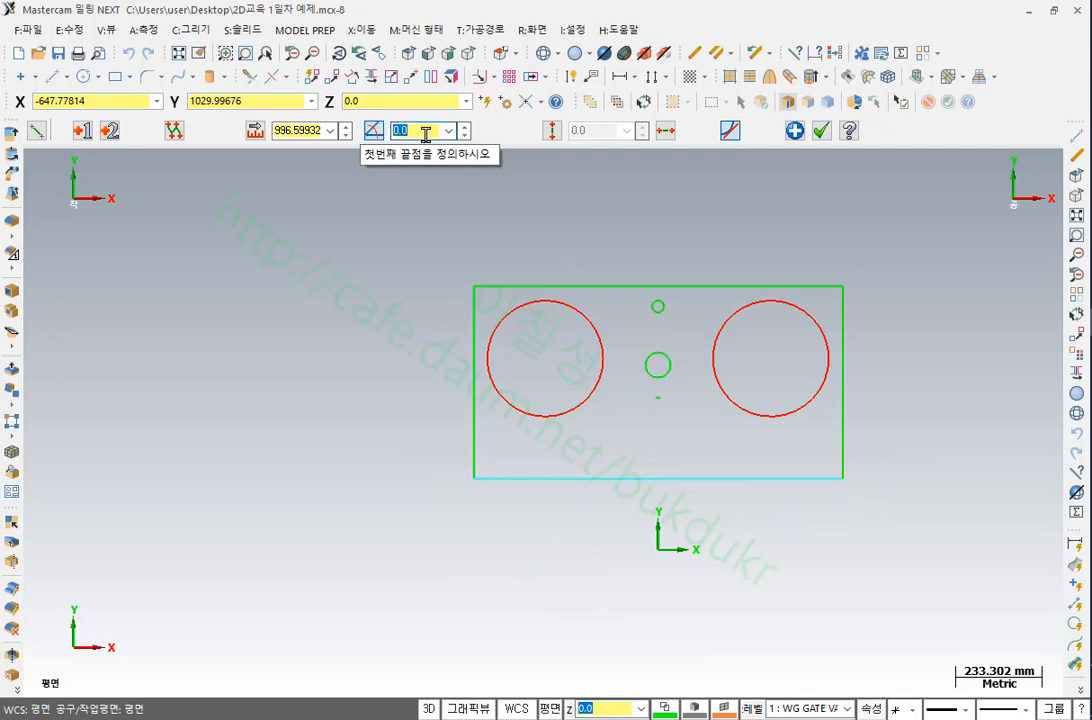
{"action": "type", "text": "45"}
{"action": "key", "text": "Return"}
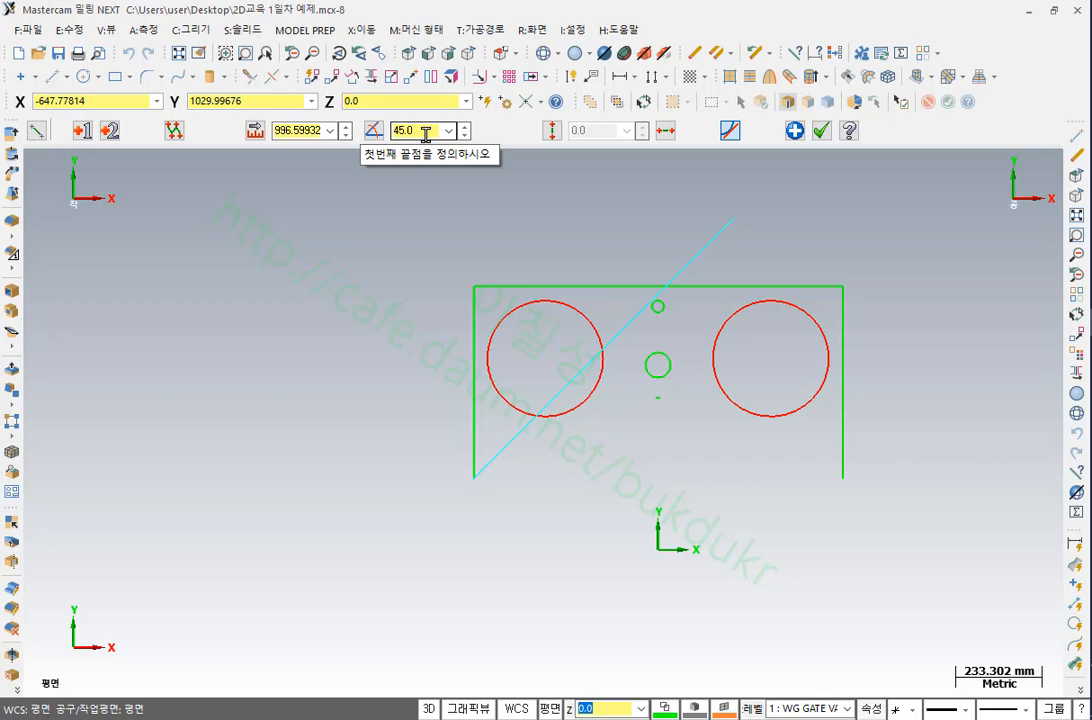
{"action": "scroll", "coordinate": [785, 255], "scroll_direction": "up", "scroll_amount": 2}
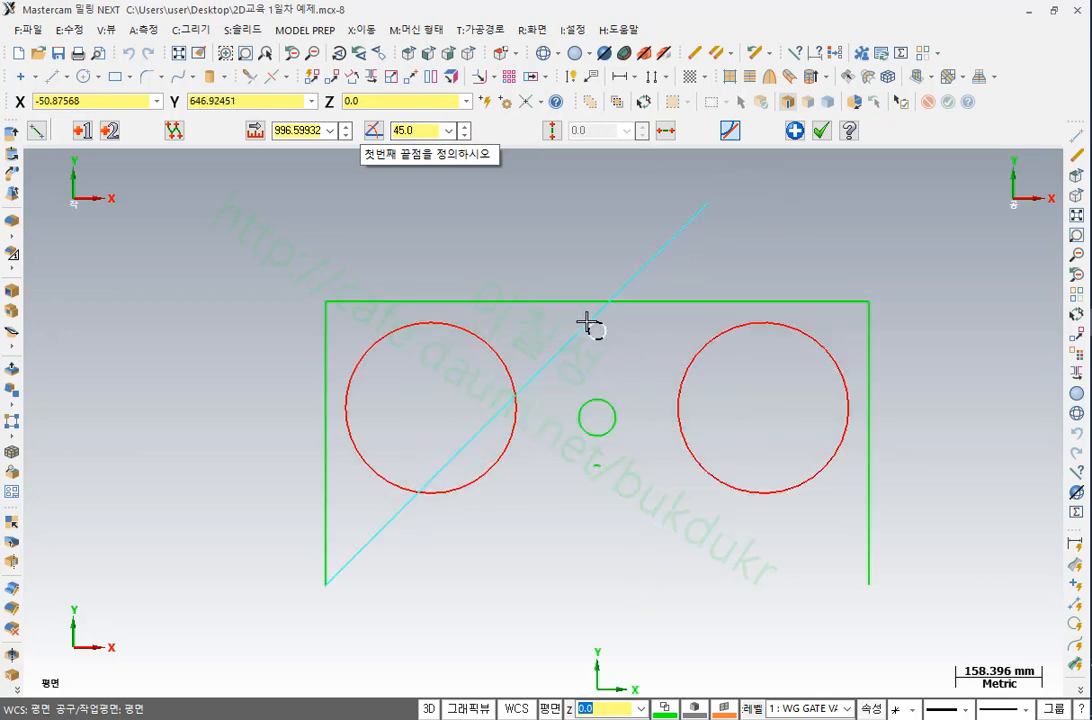
{"action": "left_click", "coordinate": [306, 131]}
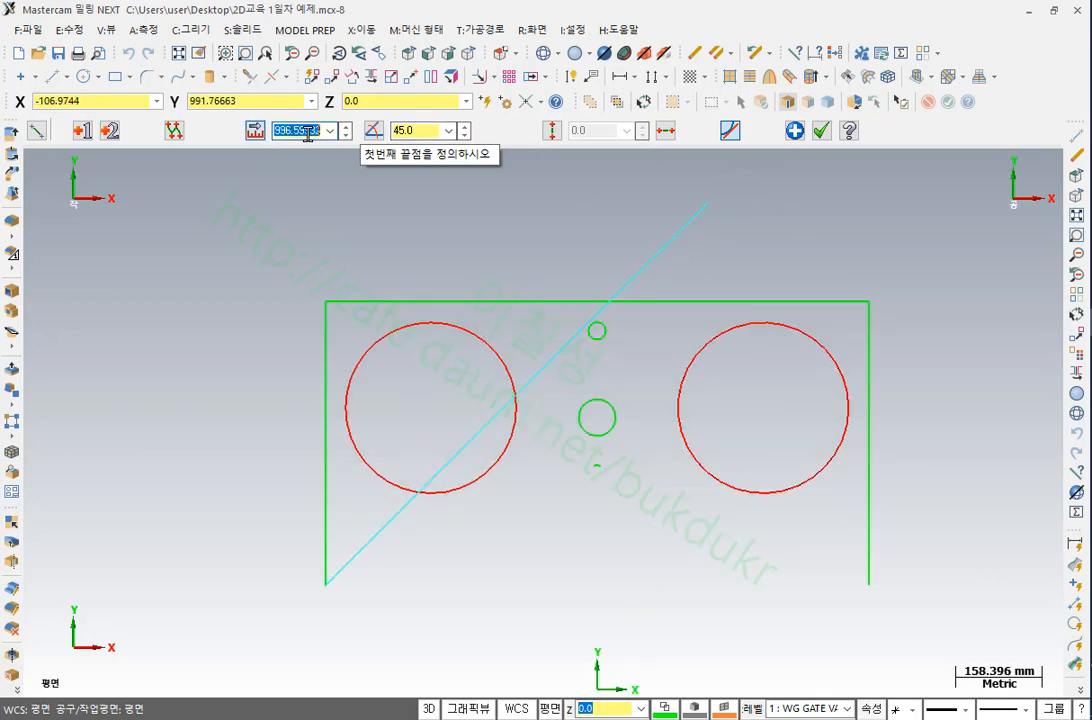
{"action": "type", "text": "200"}
{"action": "key", "text": "Return"}
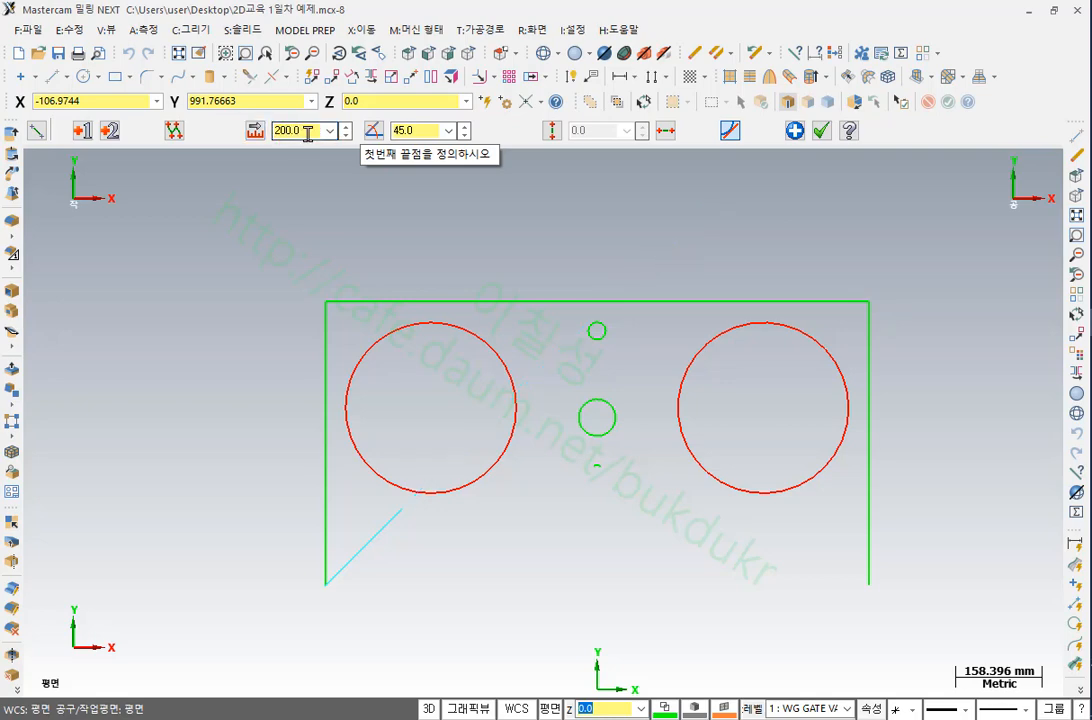
{"action": "scroll", "coordinate": [322, 597], "scroll_direction": "up", "scroll_amount": 6}
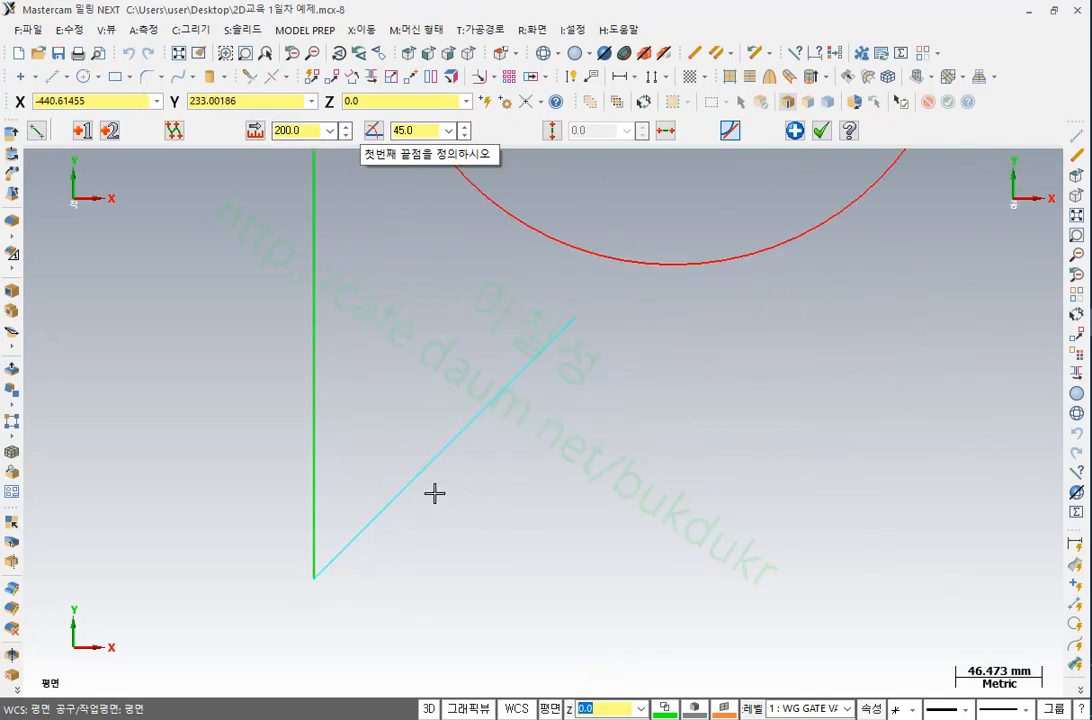
{"action": "scroll", "coordinate": [219, 383], "scroll_direction": "down", "scroll_amount": 5}
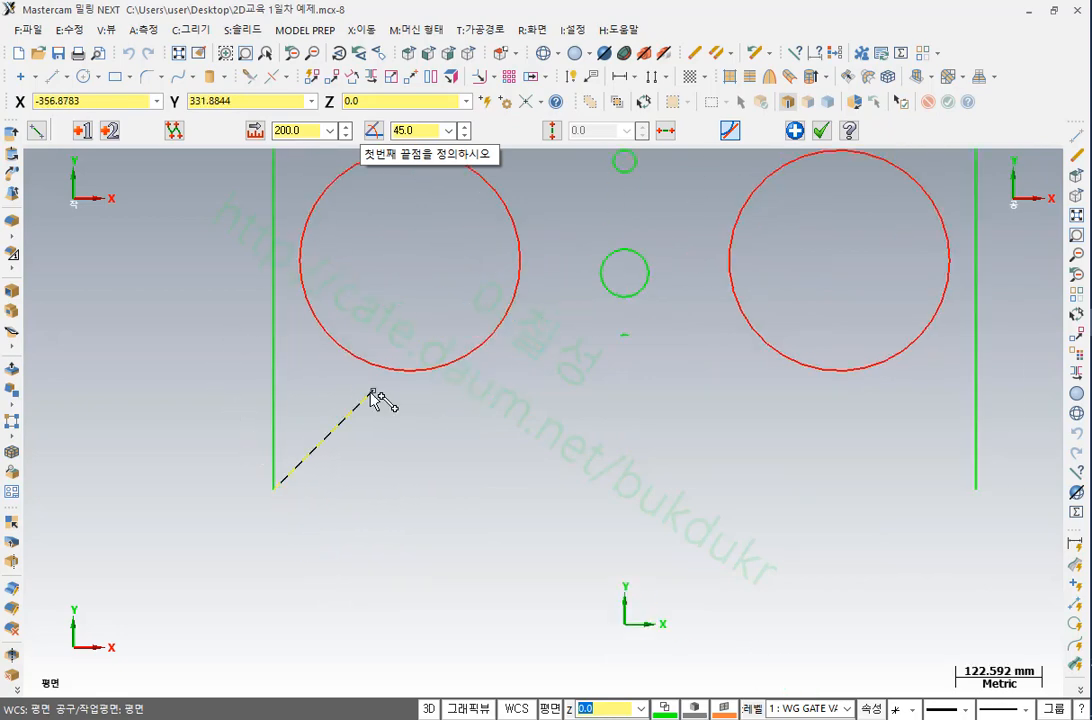
Redefine the line's second endpoint at the open lower end of the profile's right vertical side and finish the line
{"action": "left_click", "coordinate": [110, 131]}
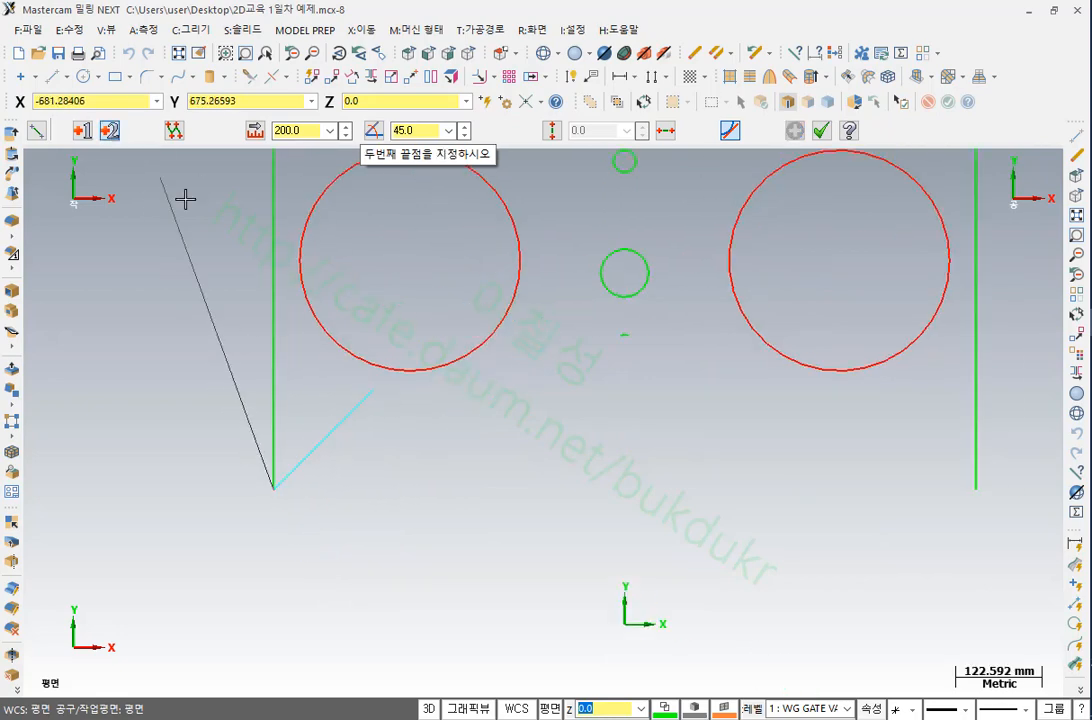
{"action": "left_click", "coordinate": [976, 489]}
{"action": "scroll", "coordinate": [380, 640], "scroll_direction": "down", "scroll_amount": 3}
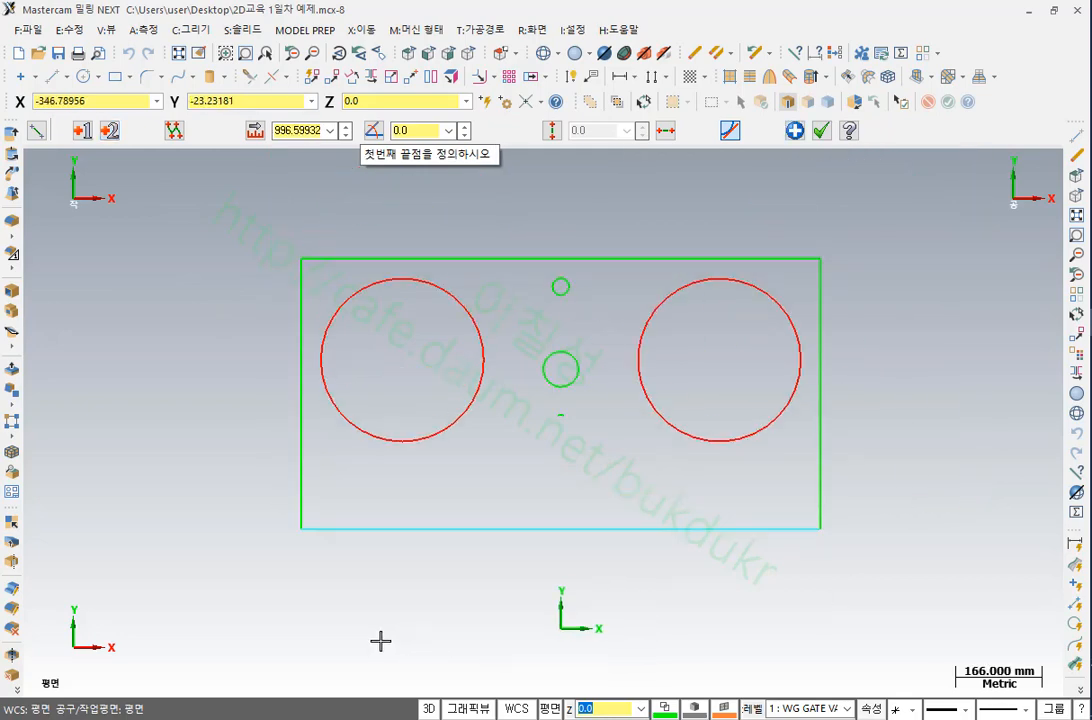
{"action": "left_click", "coordinate": [822, 131]}
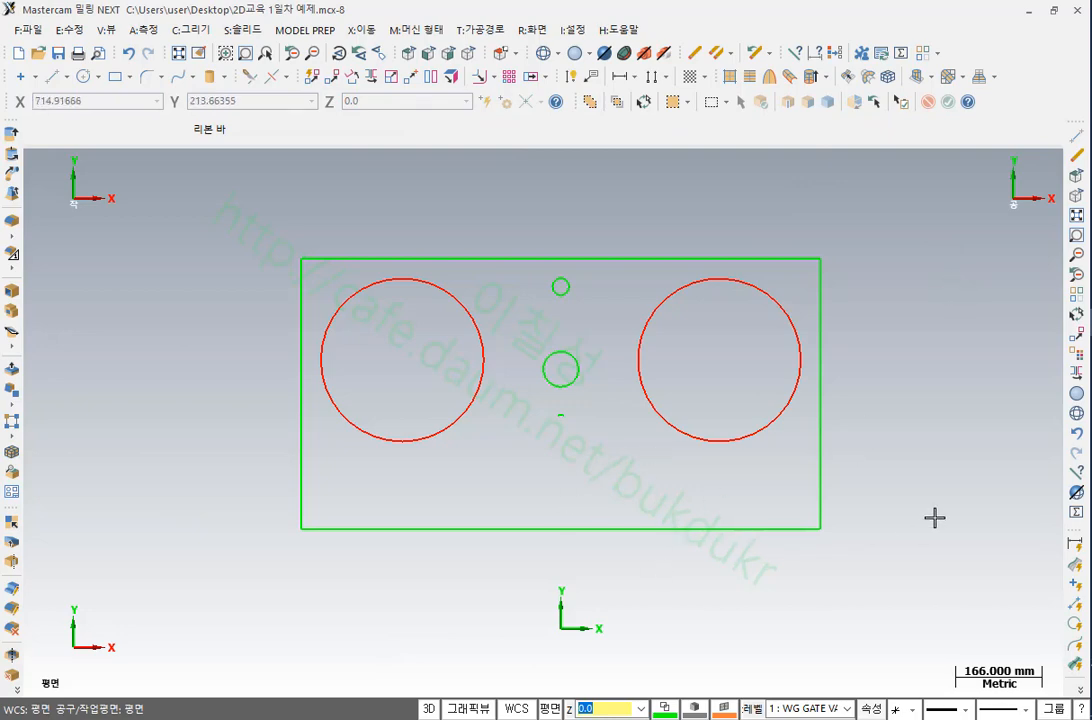
In the lower line's properties, relocate its second endpoint to the right large circle's centre, followed by the middle circle's centre
{"action": "left_click", "coordinate": [706, 524]}
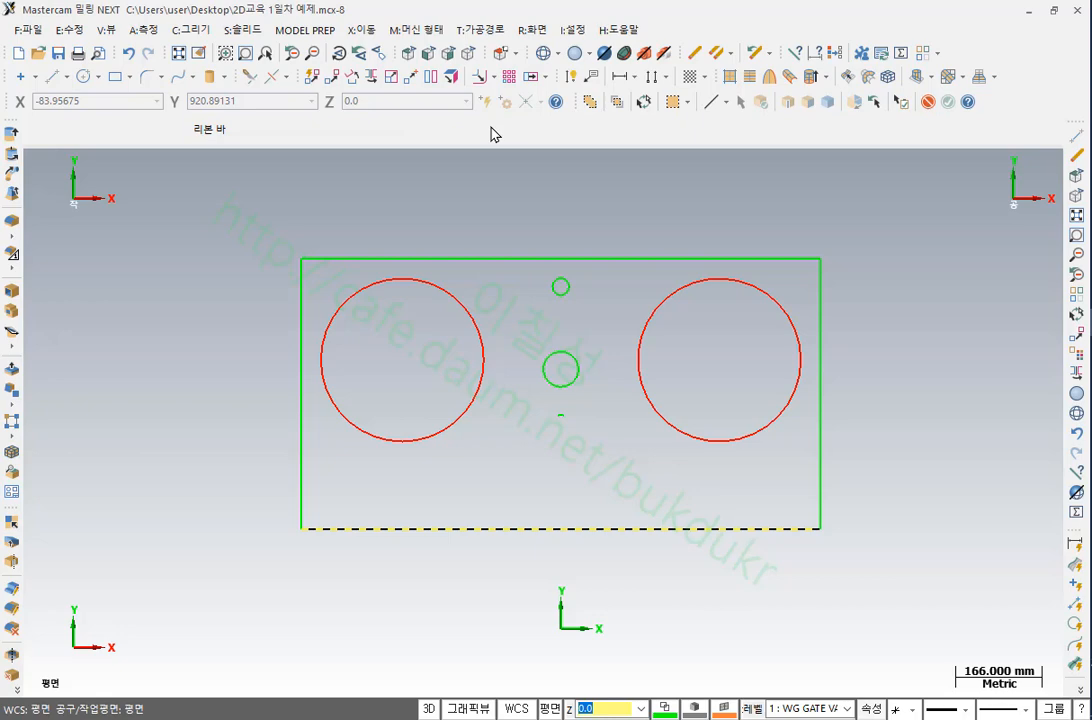
{"action": "key", "text": "F4"}
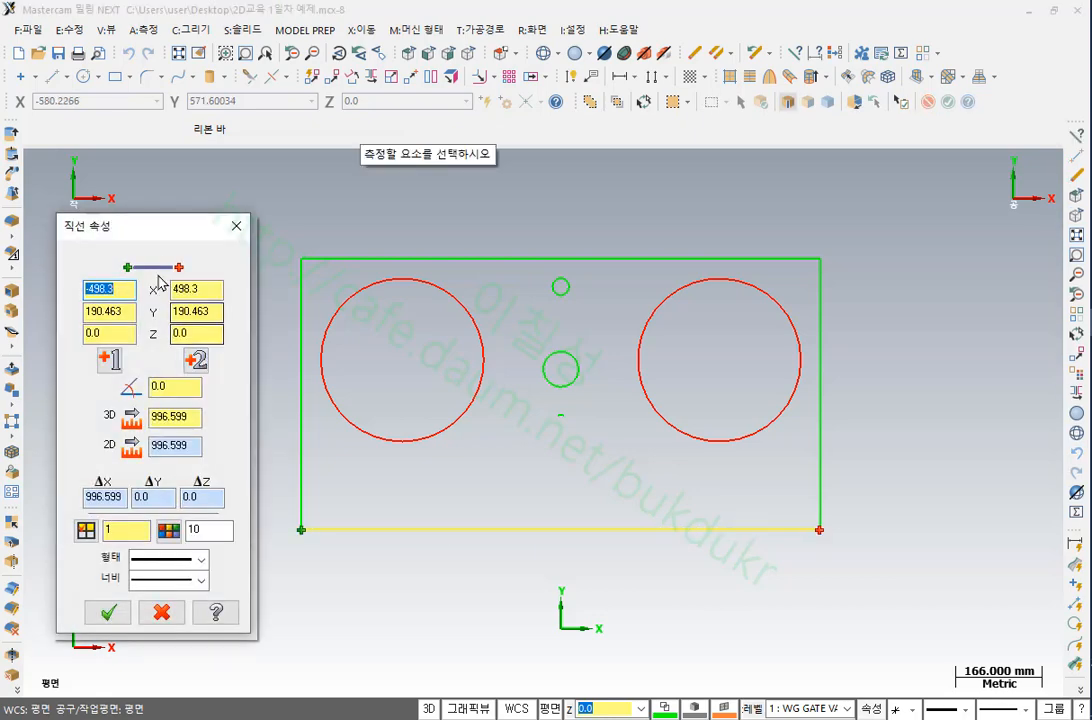
{"action": "left_click_drag", "start_coordinate": [157, 233], "coordinate": [158, 63]}
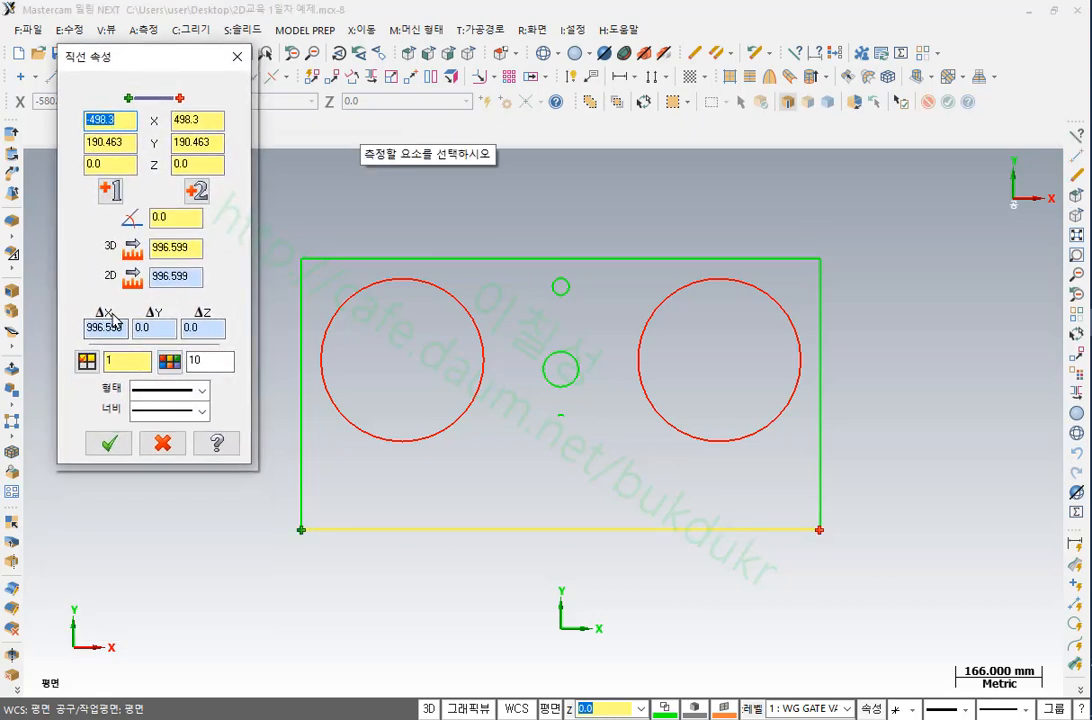
{"action": "left_click", "coordinate": [196, 190]}
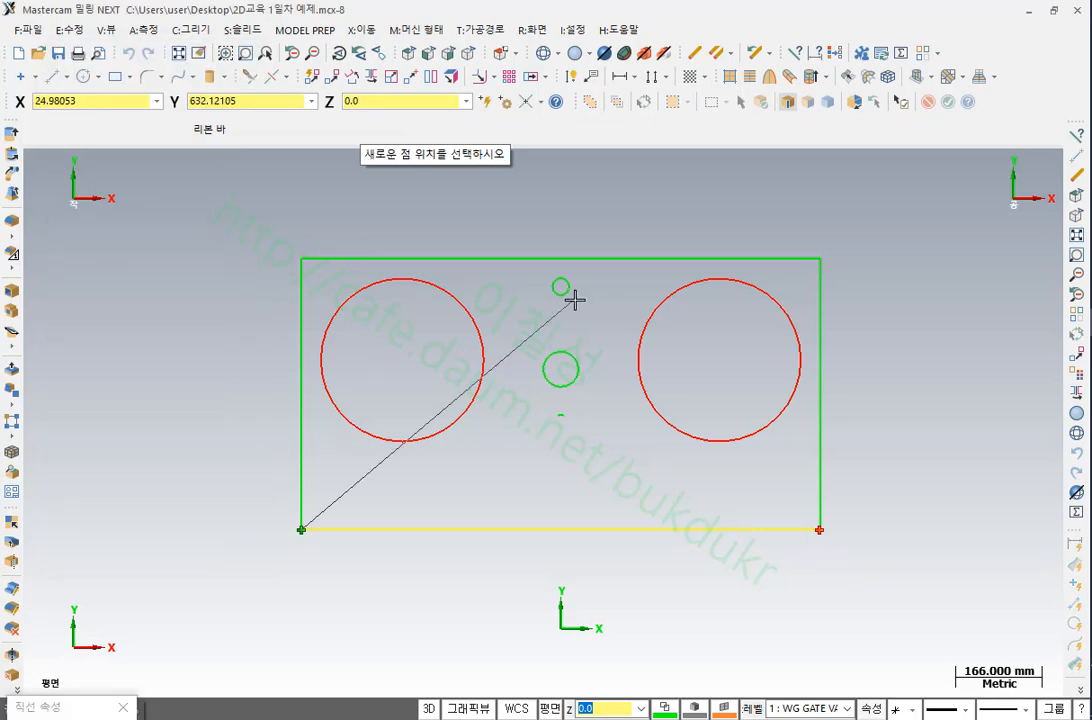
{"action": "left_click", "coordinate": [719, 360]}
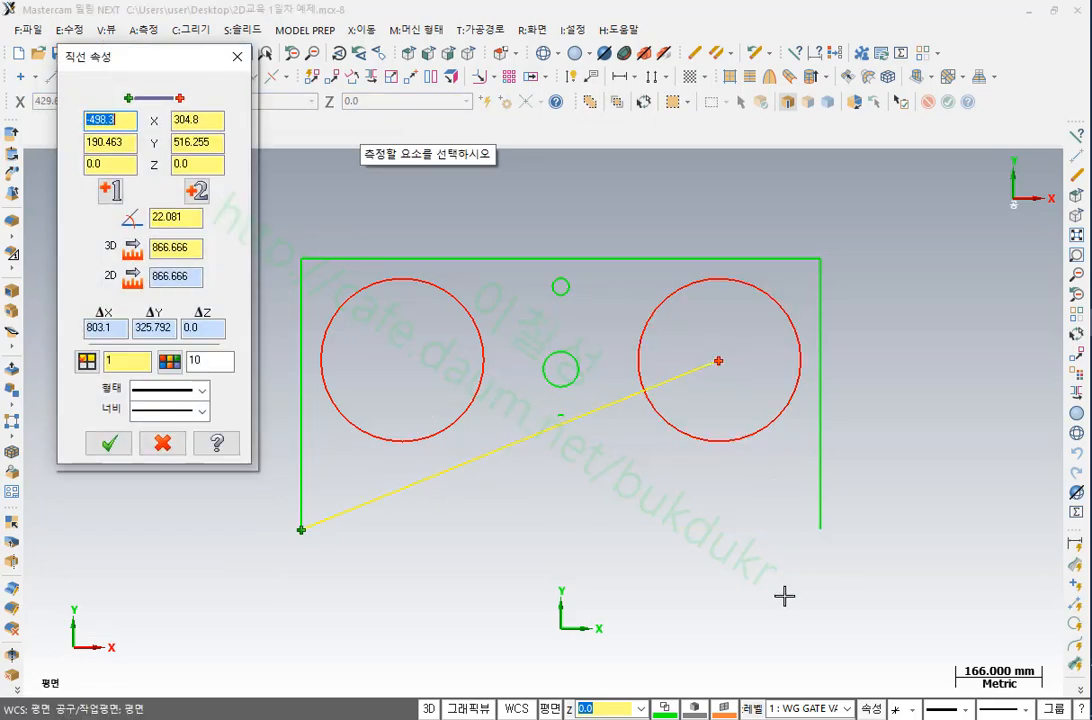
{"action": "left_click", "coordinate": [196, 190]}
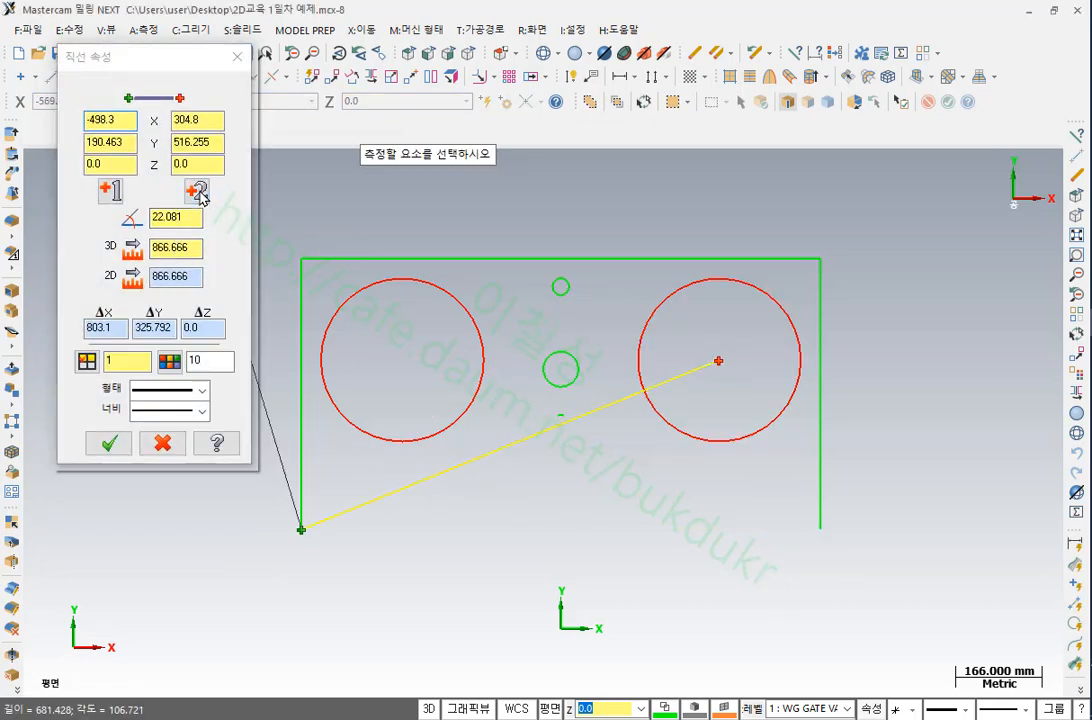
{"action": "left_click", "coordinate": [560, 369]}
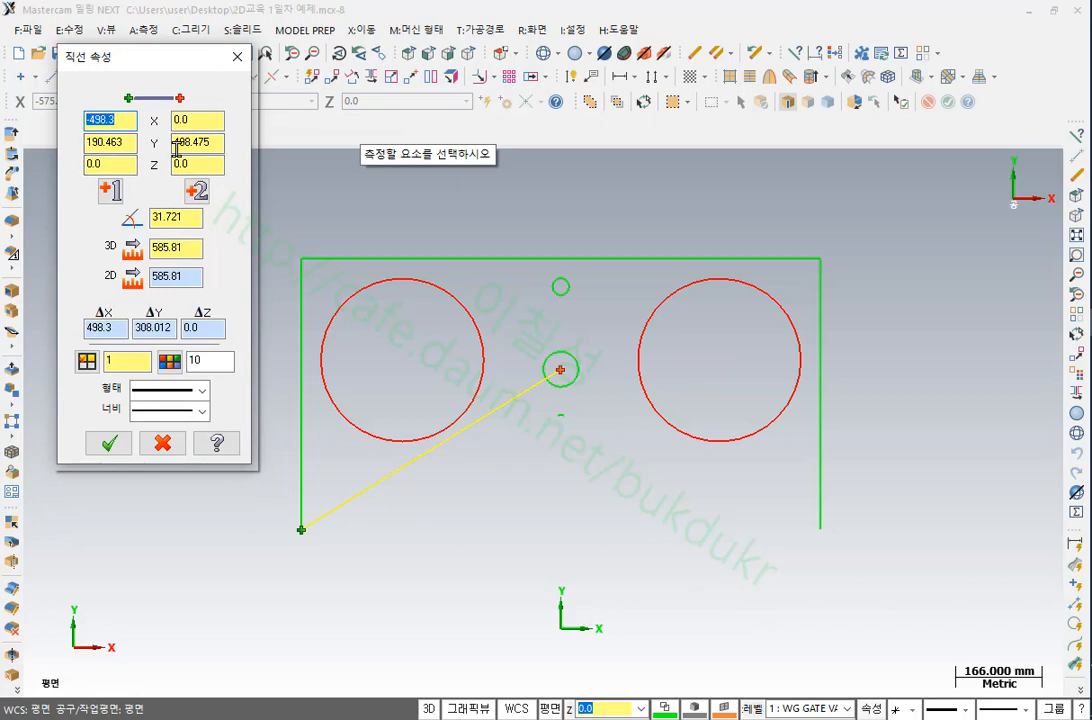
Return the line's second endpoint to the profile's lower right corner and accept the line properties
{"action": "left_click", "coordinate": [196, 190]}
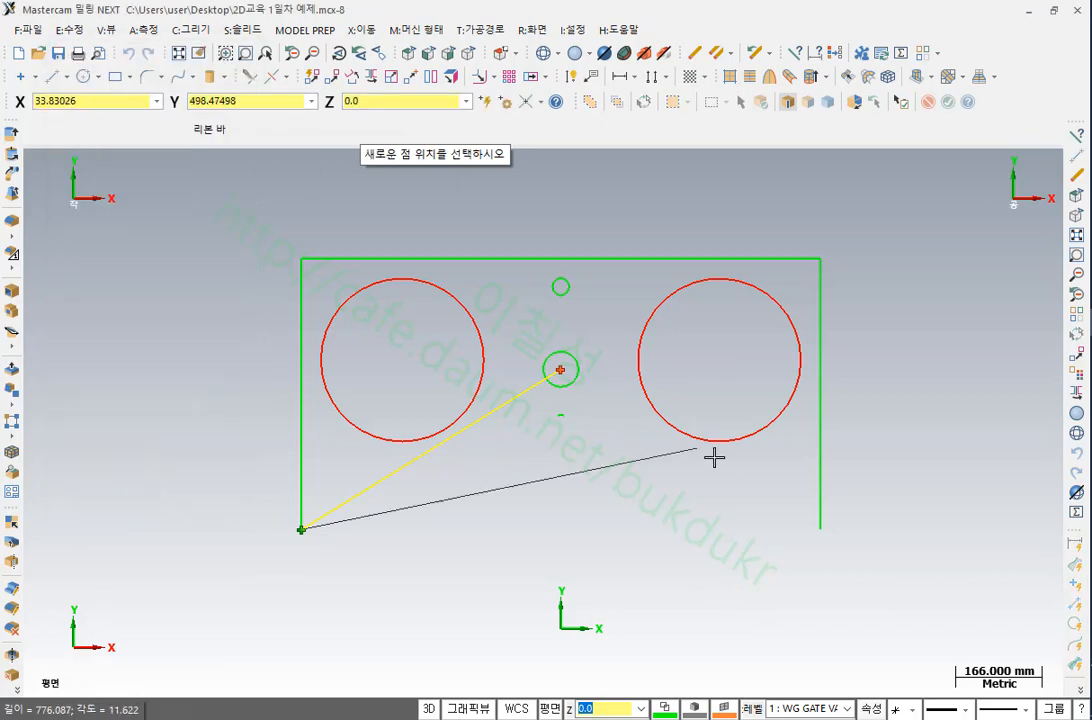
{"action": "left_click", "coordinate": [821, 531]}
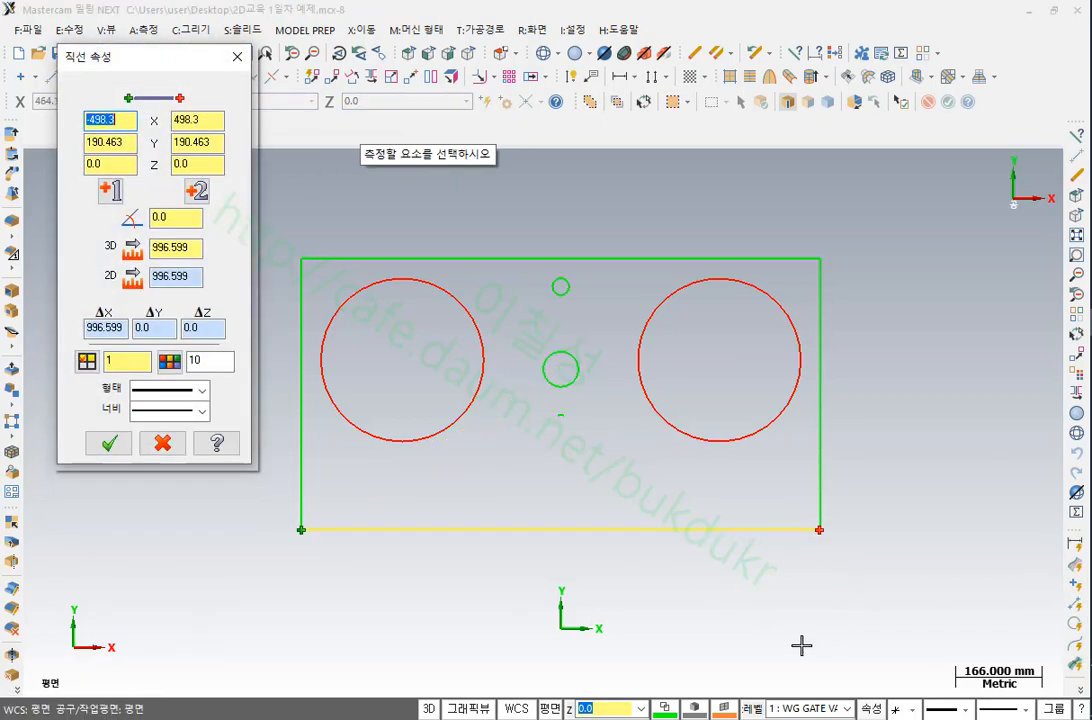
{"action": "left_click", "coordinate": [109, 443]}
View the closed profile in the isometric view and go back to the top view
{"action": "scroll", "coordinate": [756, 324], "scroll_direction": "down", "scroll_amount": 1}
{"action": "left_click", "coordinate": [404, 56]}
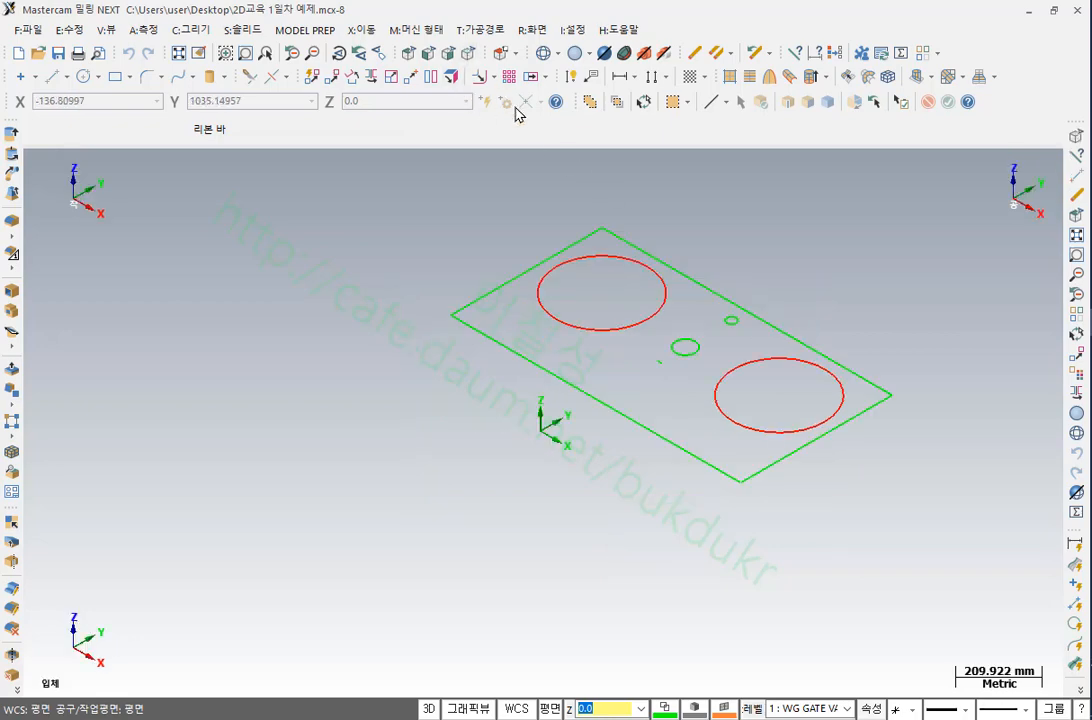
{"action": "scroll", "coordinate": [746, 288], "scroll_direction": "up", "scroll_amount": 1}
{"action": "scroll", "coordinate": [814, 251], "scroll_direction": "up", "scroll_amount": 1}
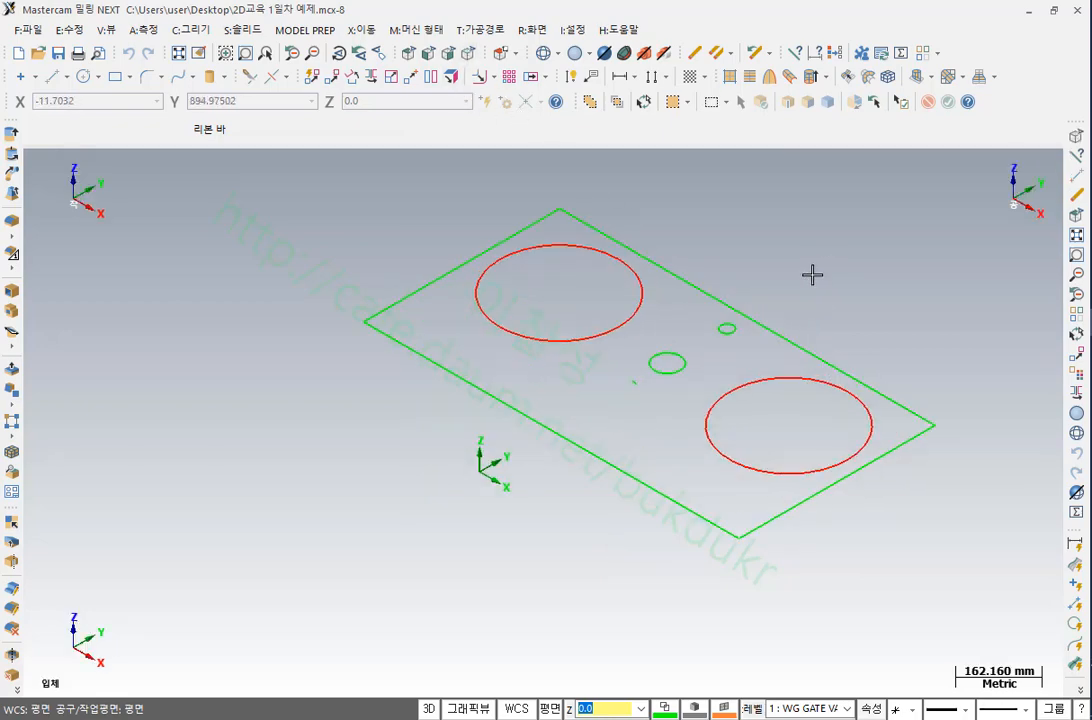
{"action": "left_click", "coordinate": [408, 53]}
{"action": "scroll", "coordinate": [953, 423], "scroll_direction": "up", "scroll_amount": 2}
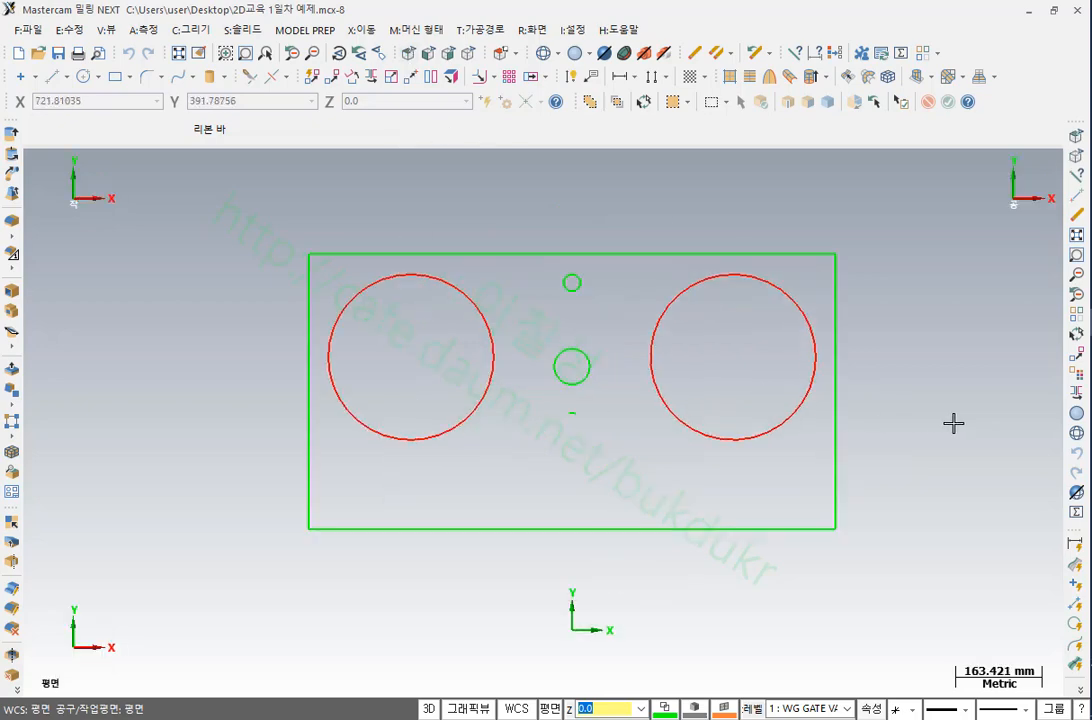
Draw a centre-point circle with a radius of about 395 mm, centred on the midpoint of the profile's lower line
{"action": "left_click", "coordinate": [176, 29]}
{"action": "mouse_move", "coordinate": [221, 91]}
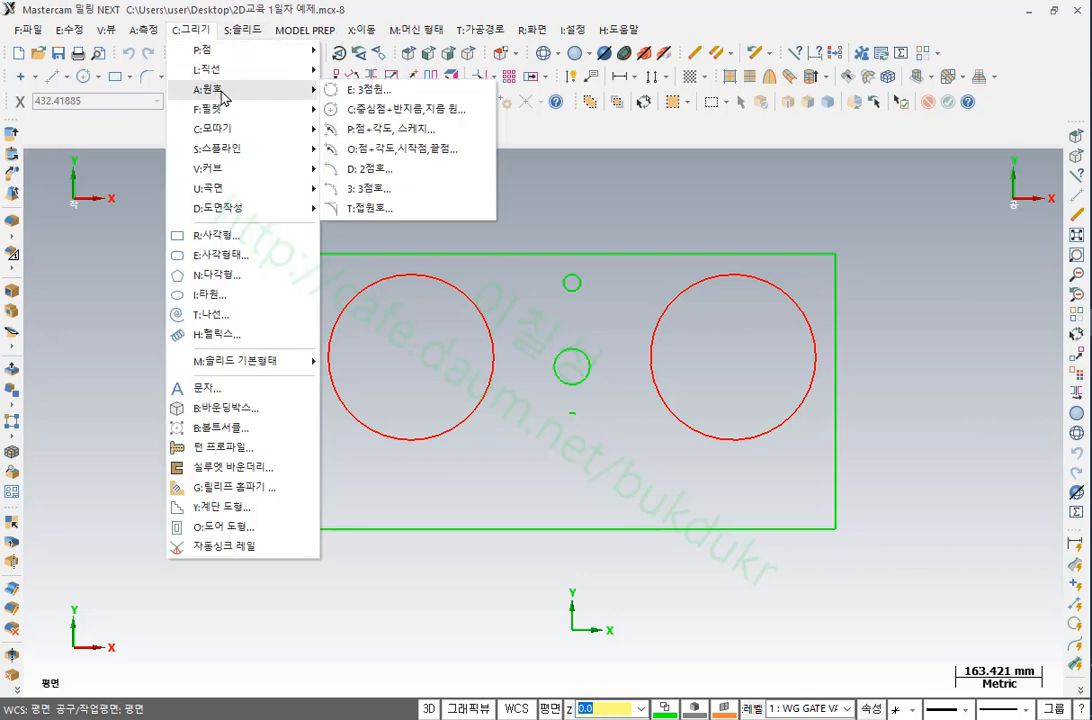
{"action": "left_click", "coordinate": [414, 110]}
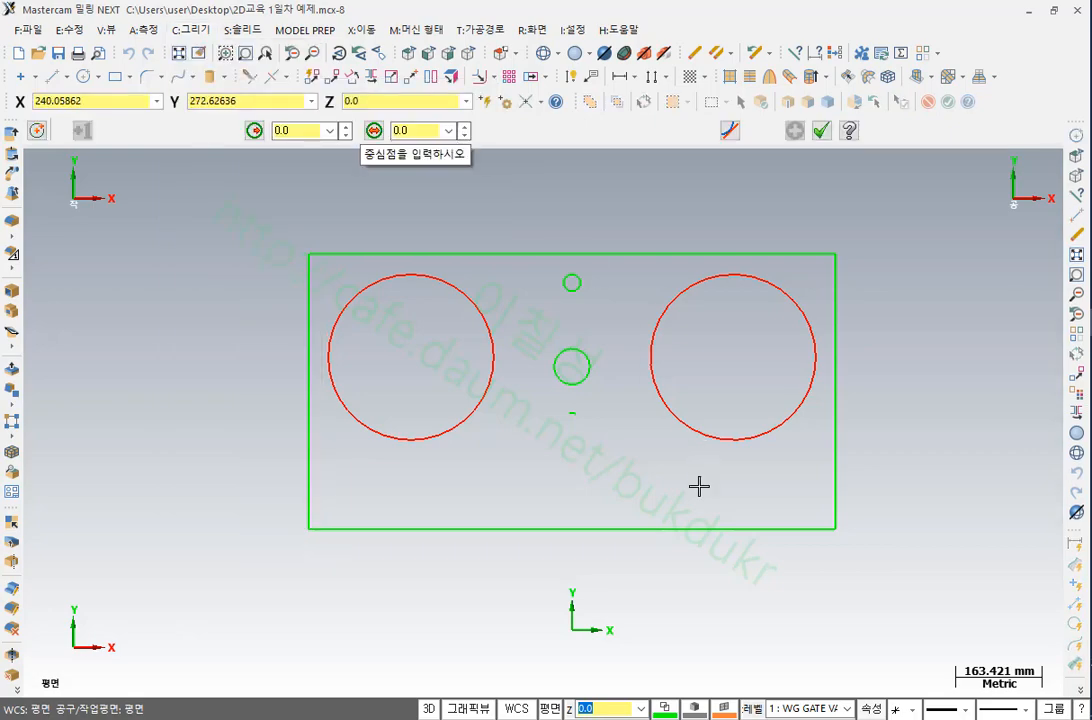
{"action": "left_click", "coordinate": [576, 530]}
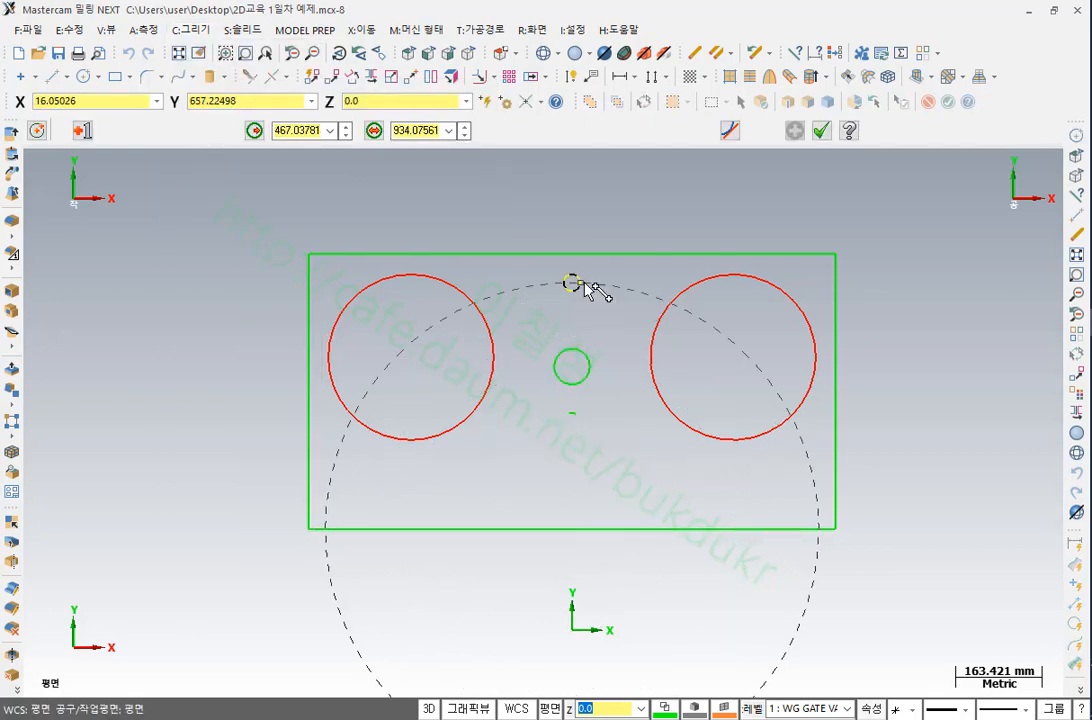
{"action": "left_click", "coordinate": [654, 338]}
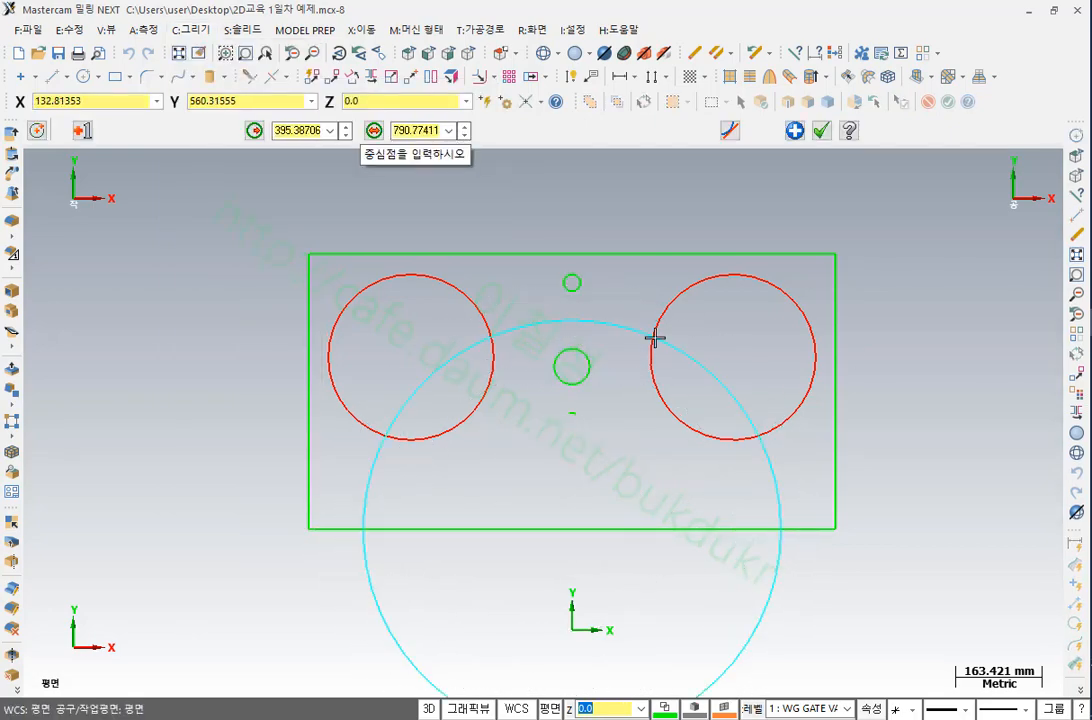
{"action": "left_click", "coordinate": [822, 131]}
{"action": "scroll", "coordinate": [631, 254], "scroll_direction": "down", "scroll_amount": 5}
{"action": "scroll", "coordinate": [817, 526], "scroll_direction": "up", "scroll_amount": 4}
{"action": "scroll", "coordinate": [758, 451], "scroll_direction": "up", "scroll_amount": 1}
{"action": "left_click", "coordinate": [740, 430]}
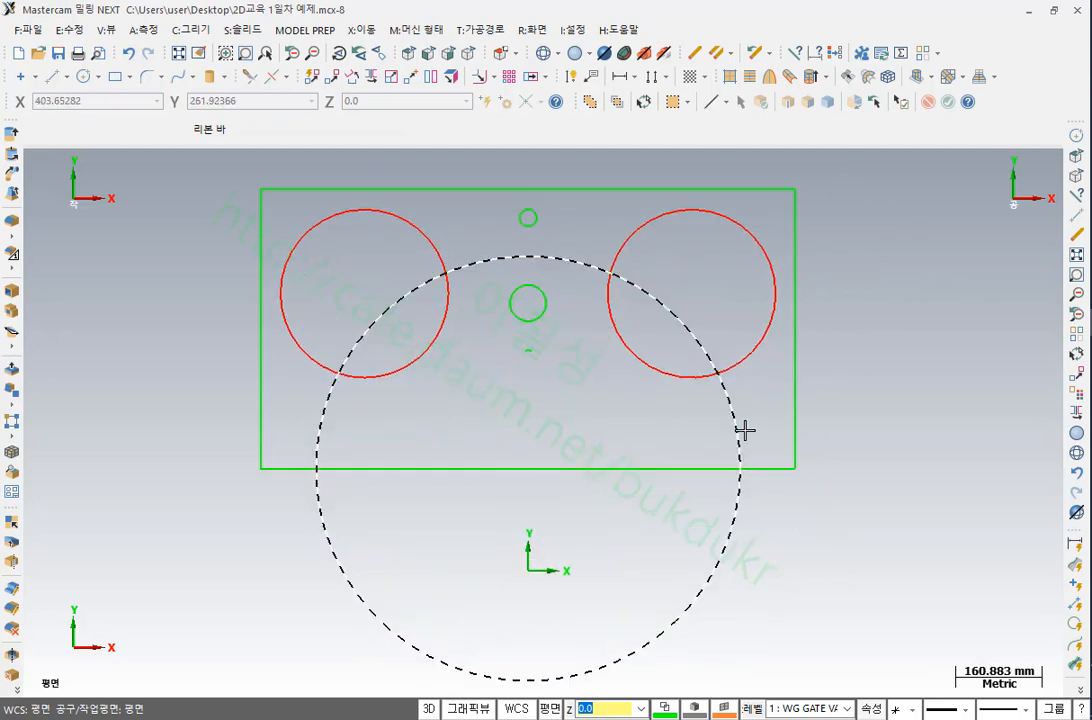
{"action": "left_click", "coordinate": [964, 446]}
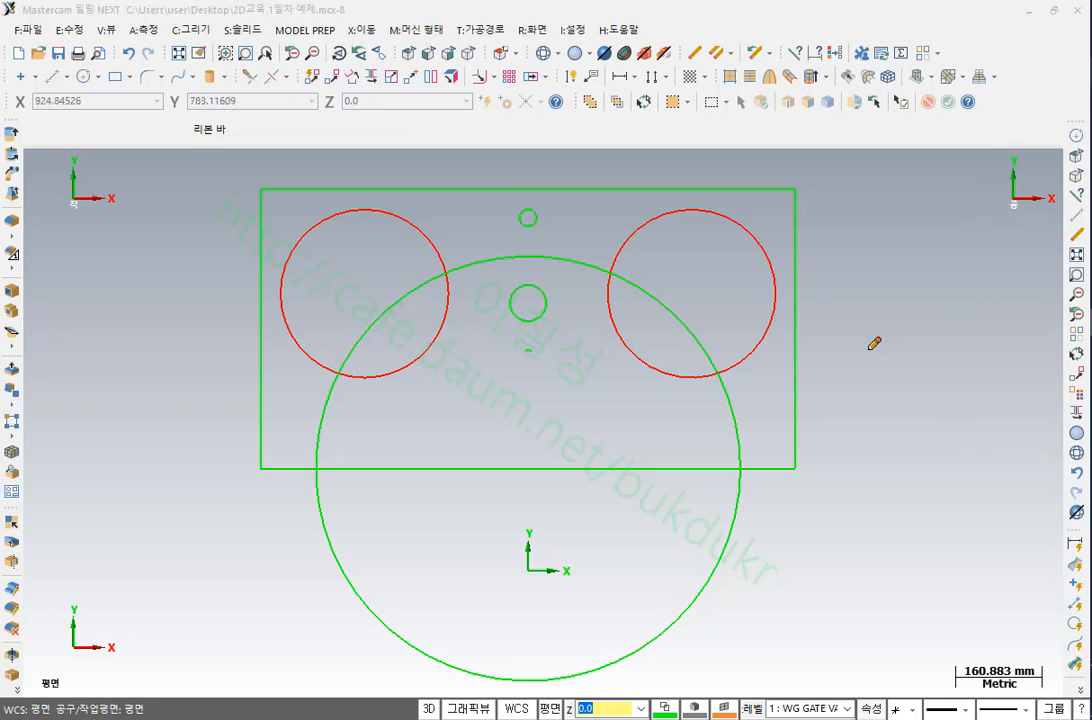
{"action": "mouse_move", "coordinate": [386, 326]}
{"action": "left_mouse_down"}
{"action": "mouse_move", "coordinate": [407, 283]}
{"action": "mouse_move", "coordinate": [417, 320]}
{"action": "left_mouse_up"}
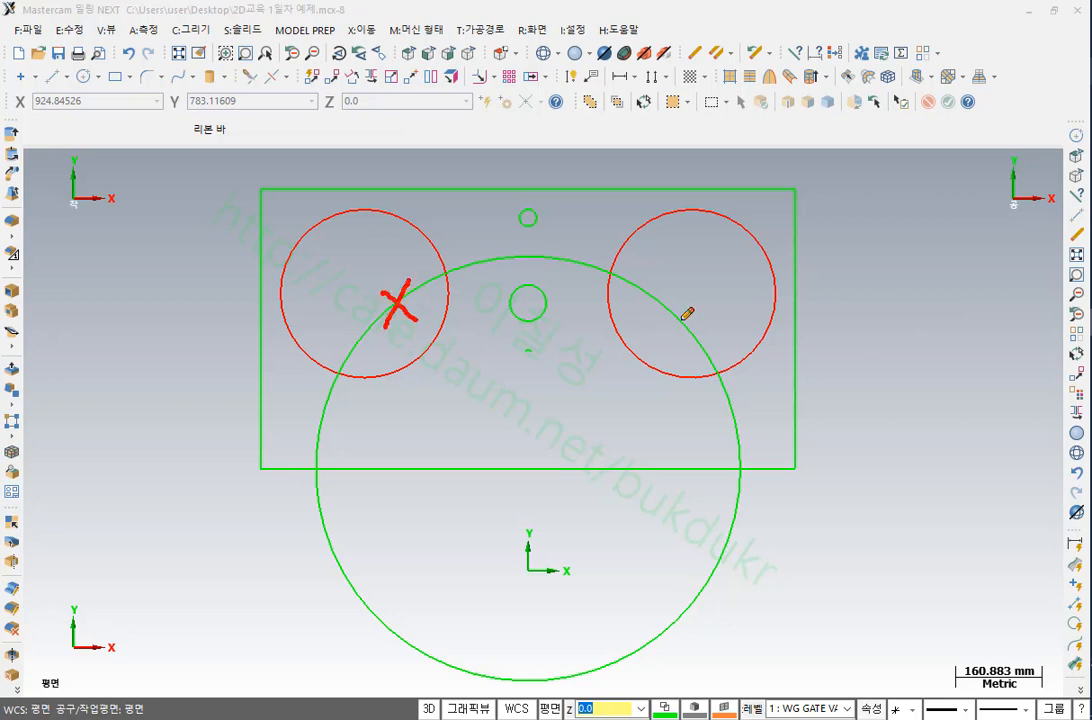
{"action": "mouse_move", "coordinate": [684, 297]}
{"action": "left_mouse_down"}
{"action": "mouse_move", "coordinate": [658, 316]}
{"action": "mouse_move", "coordinate": [679, 323]}
{"action": "left_mouse_up"}
{"action": "mouse_move", "coordinate": [733, 580]}
{"action": "left_mouse_down"}
{"action": "mouse_move", "coordinate": [663, 608]}
{"action": "mouse_move", "coordinate": [686, 627]}
{"action": "left_mouse_up"}
{"action": "mouse_move", "coordinate": [366, 544]}
{"action": "left_mouse_down"}
{"action": "mouse_move", "coordinate": [320, 561]}
{"action": "mouse_move", "coordinate": [354, 584]}
{"action": "left_mouse_up"}
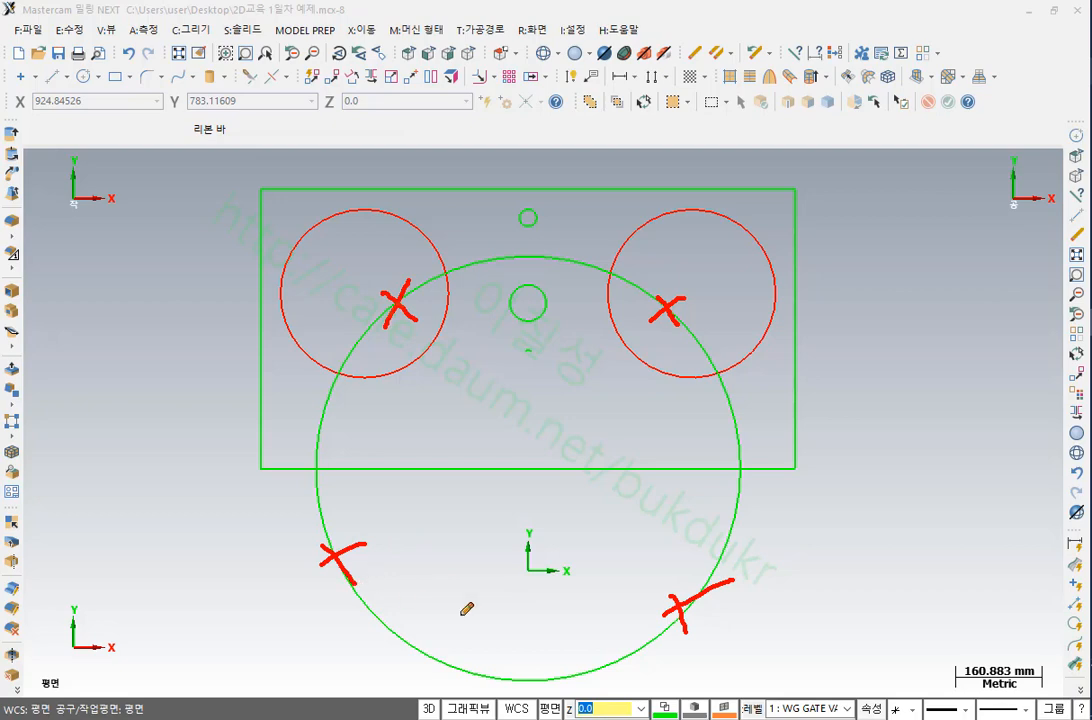
{"action": "right_click", "coordinate": [919, 220]}
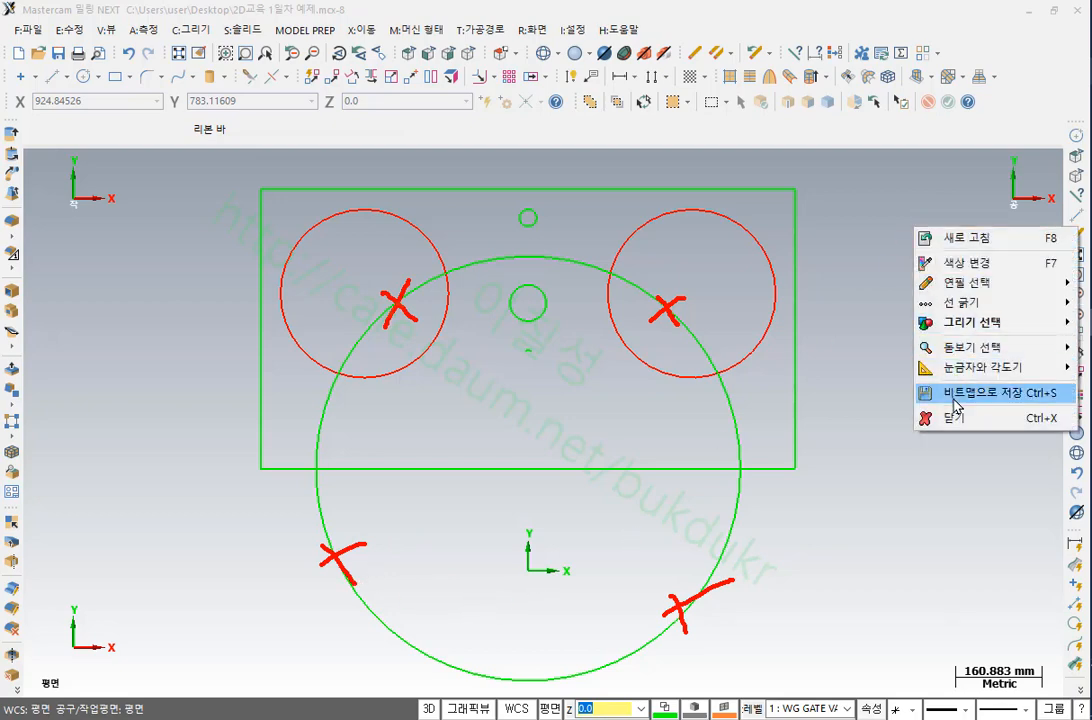
{"action": "left_click", "coordinate": [822, 345]}
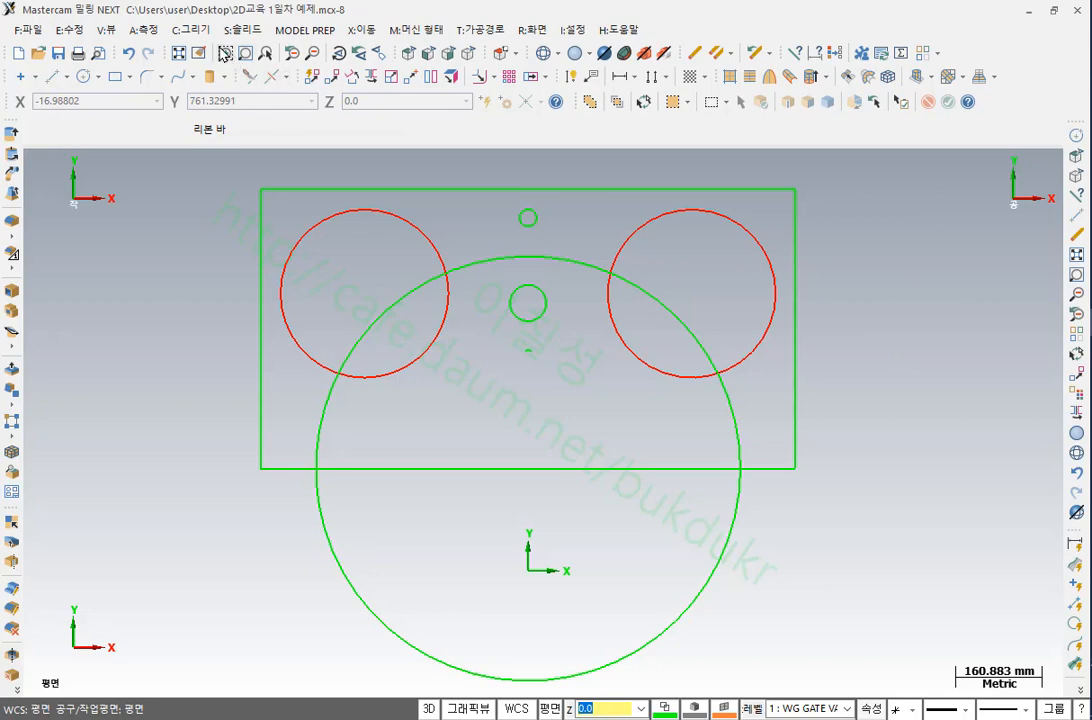
Trim the big circle with divide/delete, removing its portion below the profile's lower line and its arcs inside the two large red circles
{"action": "left_click", "coordinate": [76, 33]}
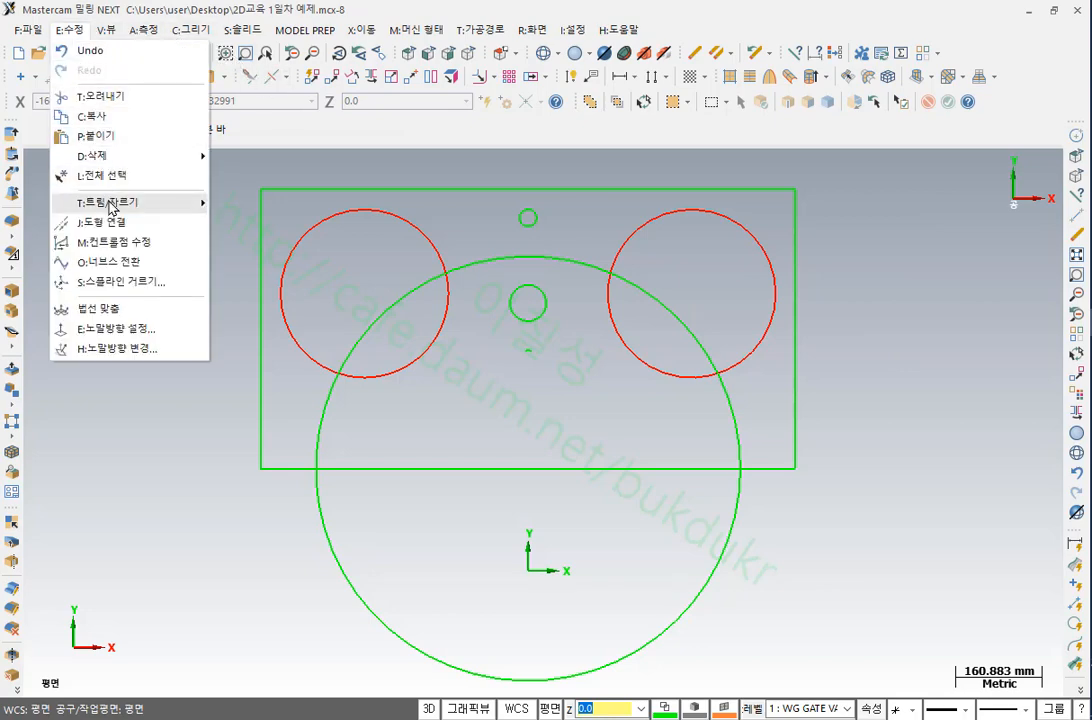
{"action": "mouse_move", "coordinate": [110, 202]}
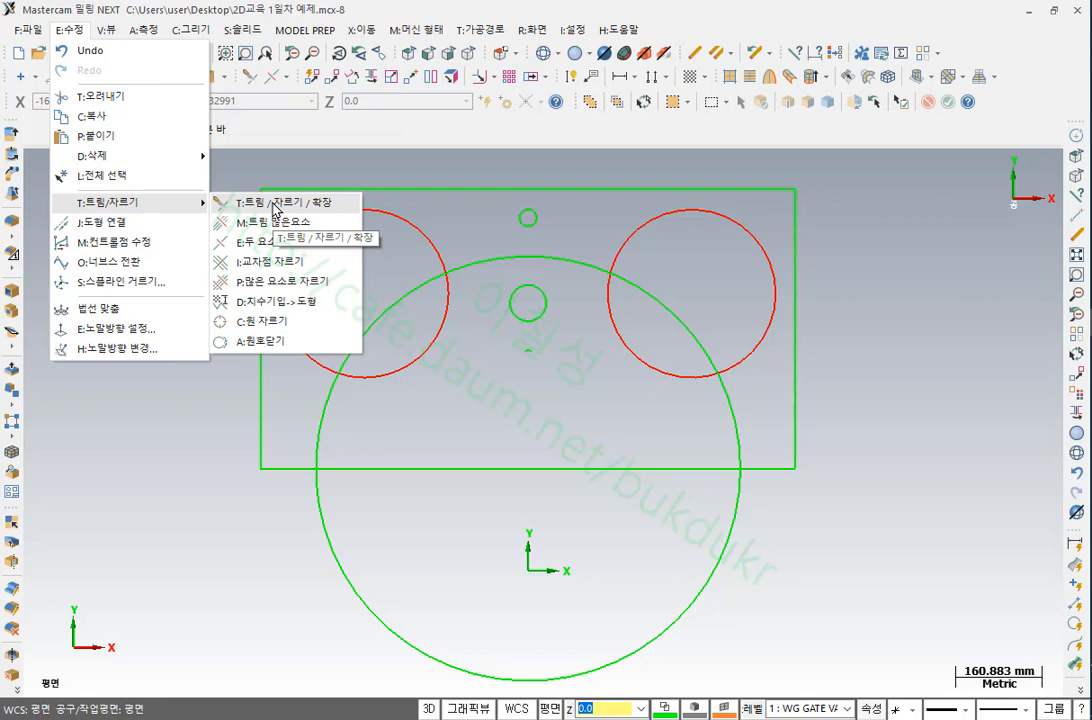
{"action": "left_click", "coordinate": [274, 207]}
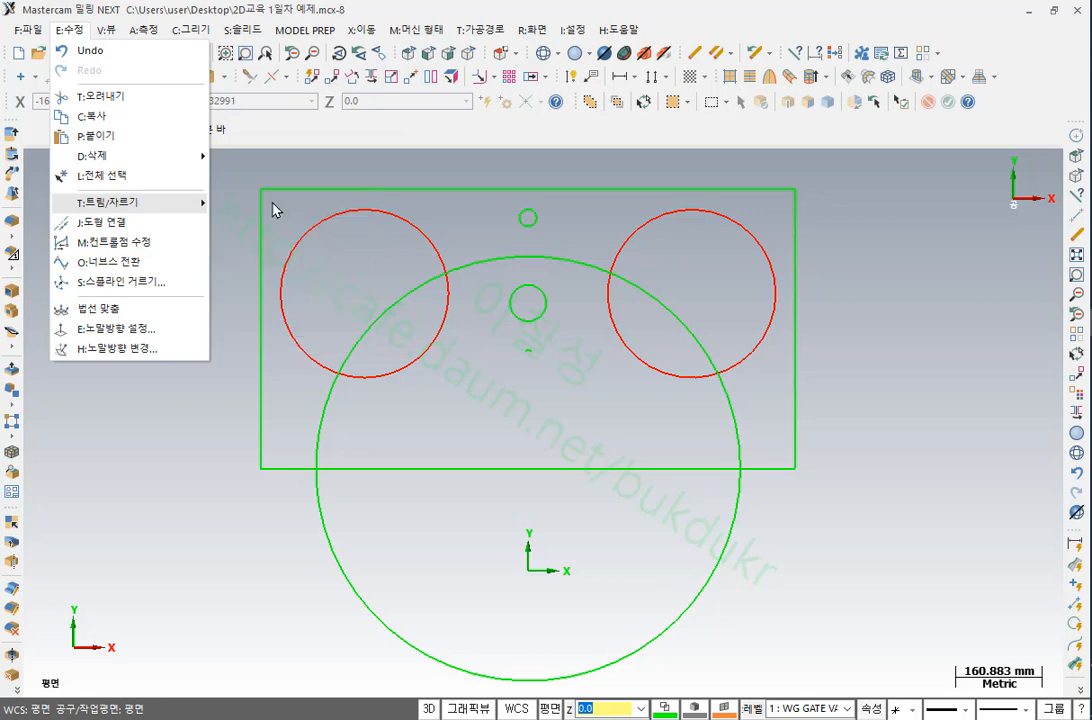
{"action": "scroll", "coordinate": [966, 293], "scroll_direction": "down", "scroll_amount": 1}
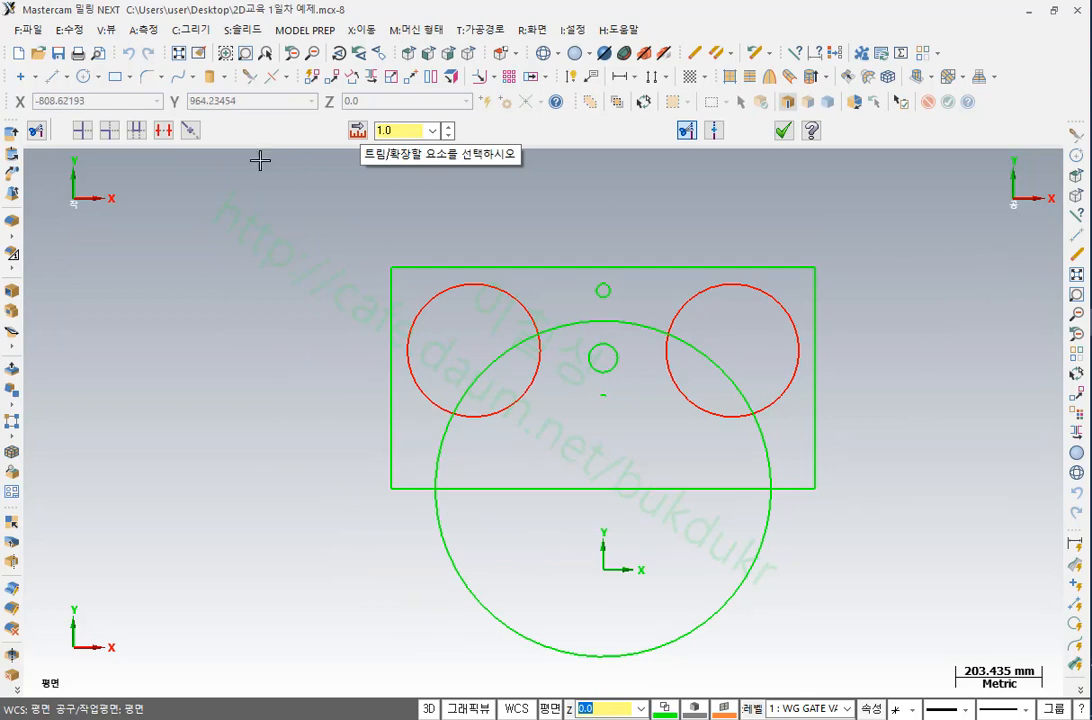
{"action": "left_click", "coordinate": [164, 131]}
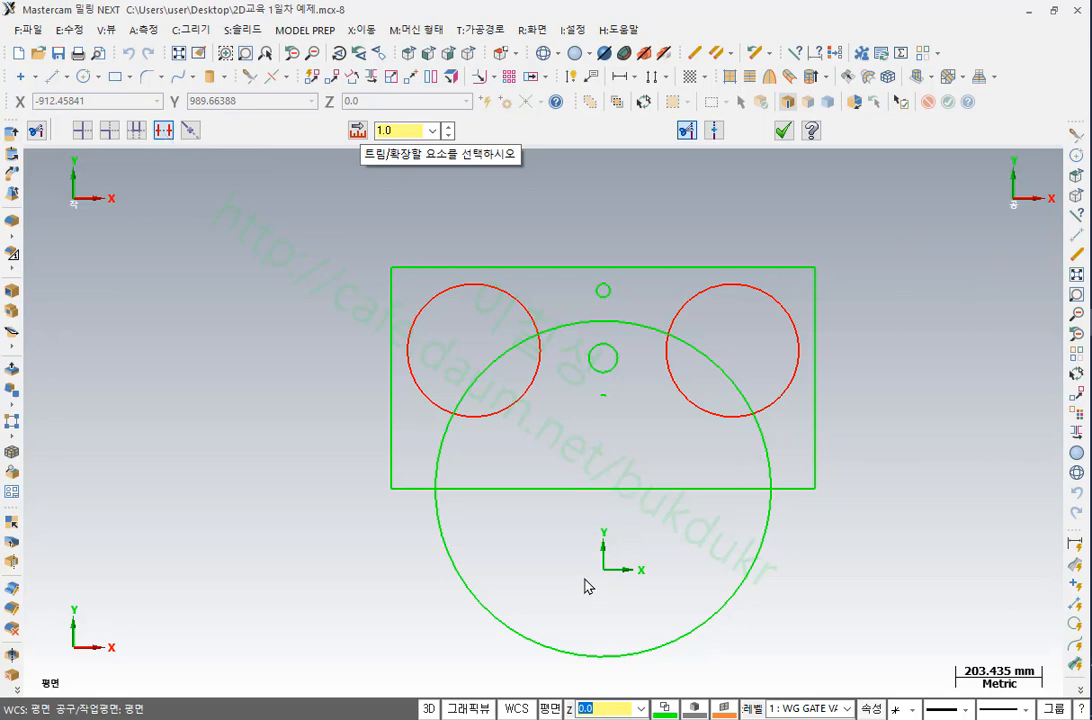
{"action": "left_click", "coordinate": [500, 621]}
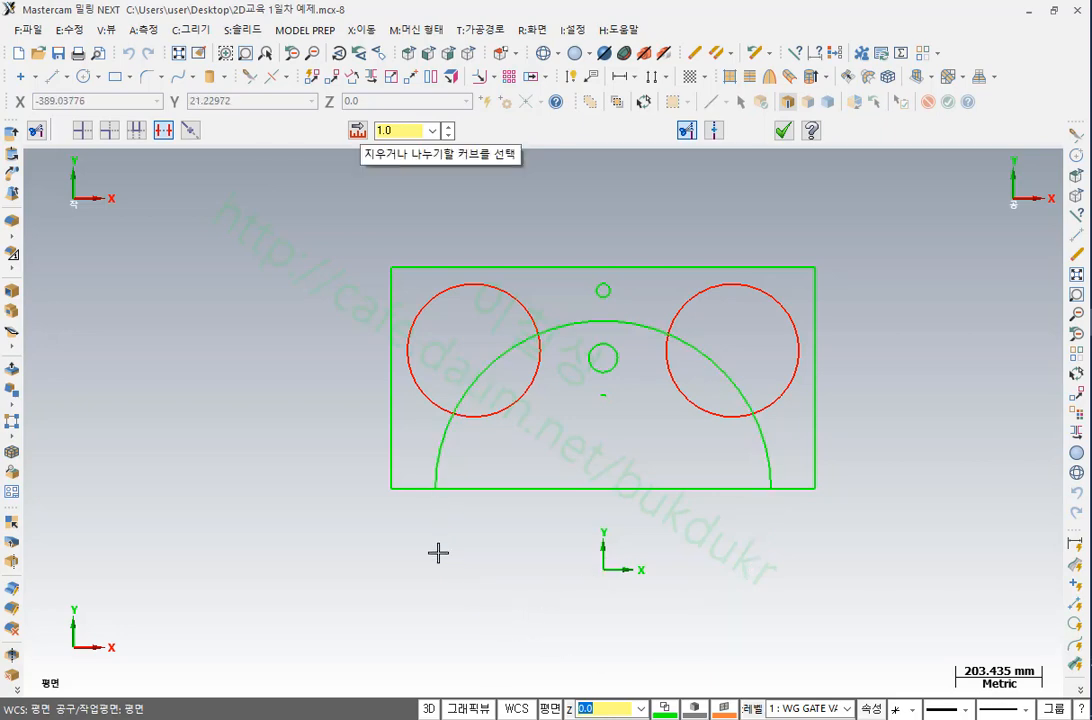
{"action": "left_click", "coordinate": [491, 351]}
{"action": "left_click", "coordinate": [721, 366]}
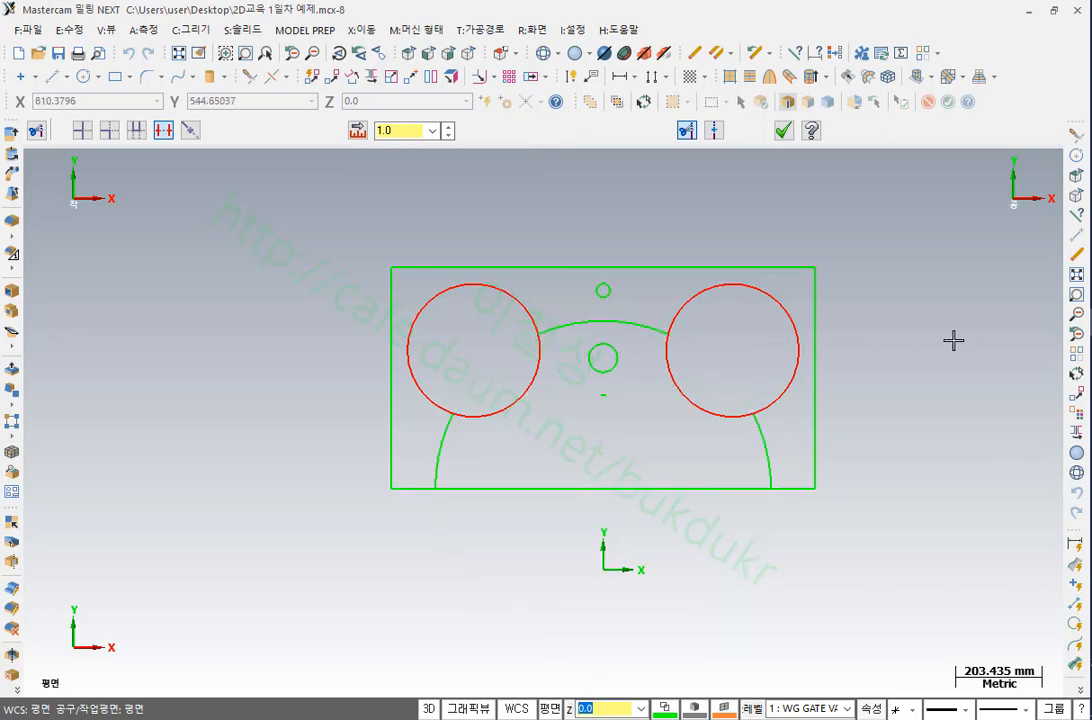
{"action": "left_click", "coordinate": [783, 130]}
Delete the right large red circle and undo the deletion
{"action": "scroll", "coordinate": [930, 349], "scroll_direction": "up", "scroll_amount": 2}
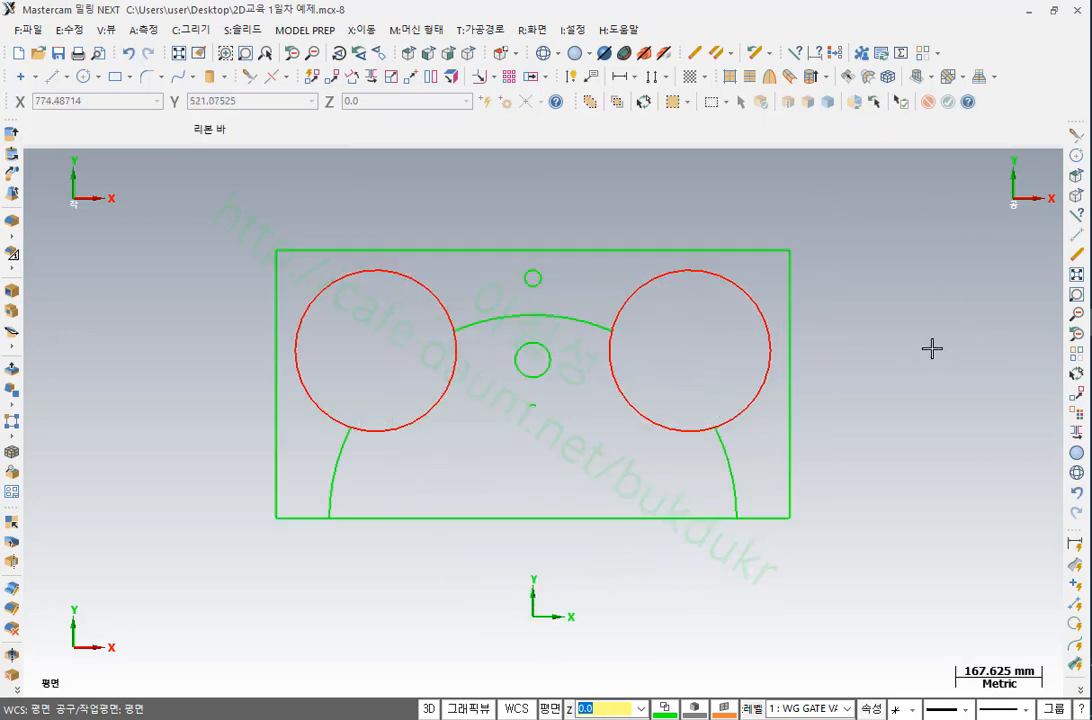
{"action": "scroll", "coordinate": [434, 441], "scroll_direction": "up", "scroll_amount": 2}
{"action": "scroll", "coordinate": [558, 373], "scroll_direction": "down", "scroll_amount": 1}
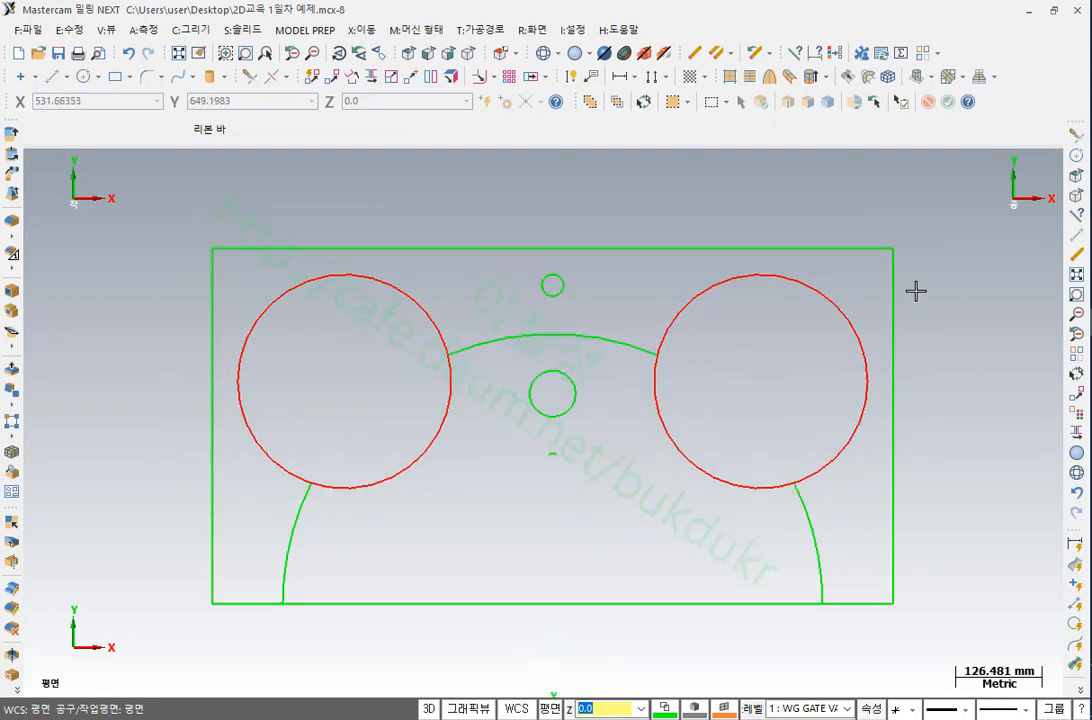
{"action": "scroll", "coordinate": [556, 295], "scroll_direction": "down", "scroll_amount": 1}
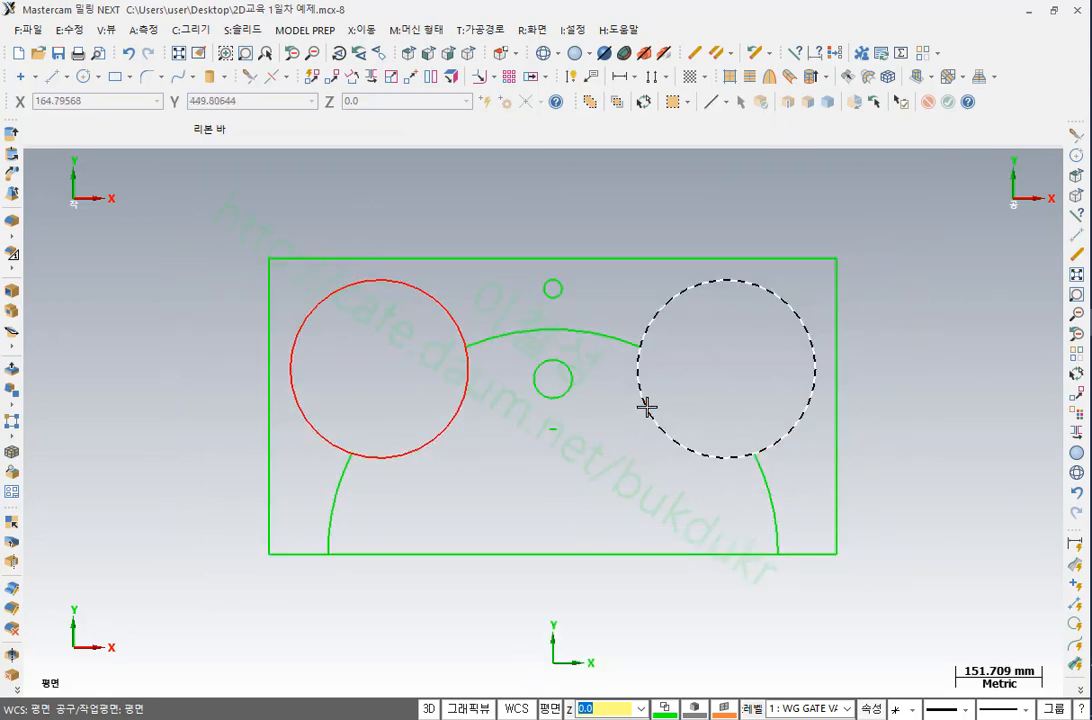
{"action": "left_click", "coordinate": [696, 55]}
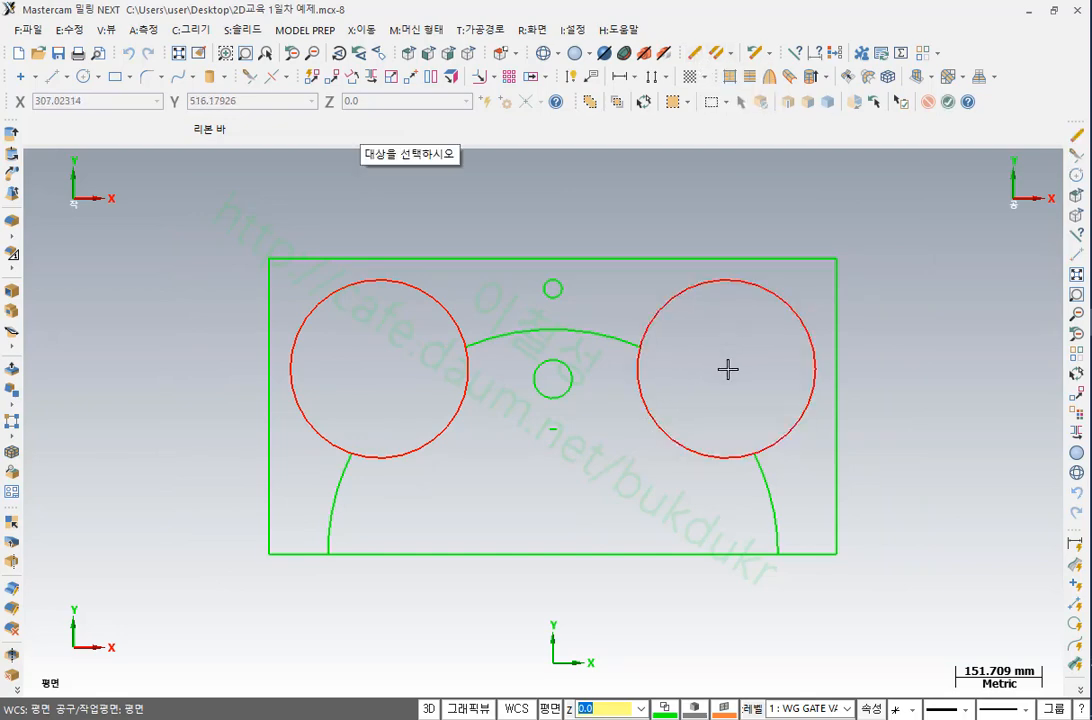
{"action": "left_click", "coordinate": [670, 430]}
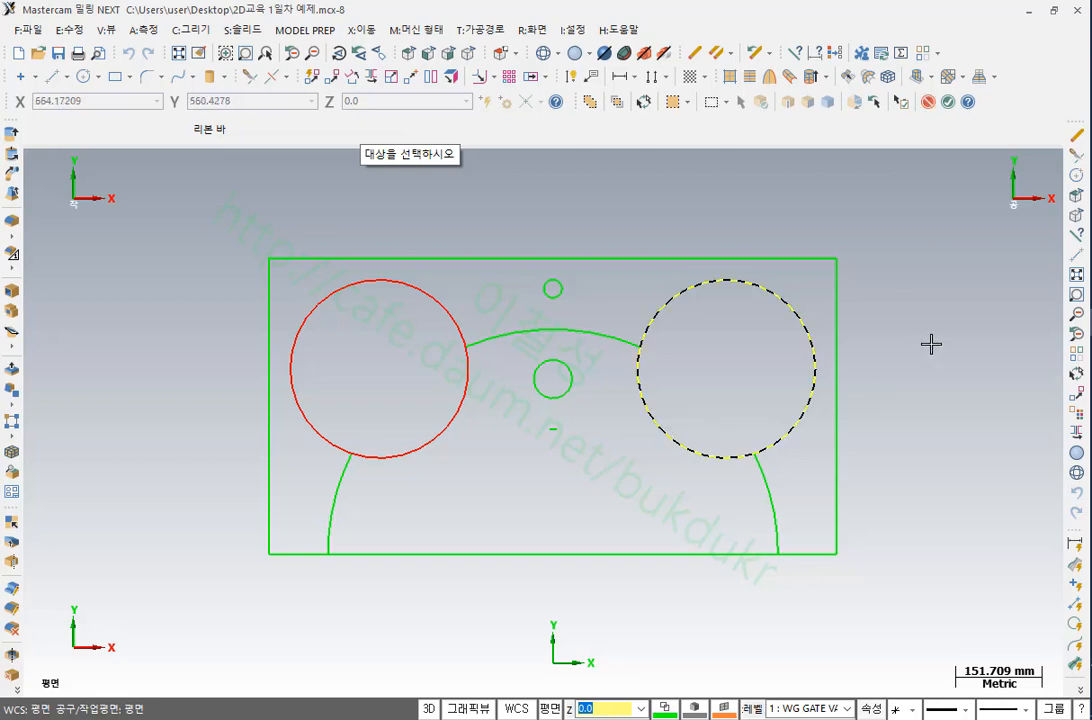
{"action": "key", "text": "Return"}
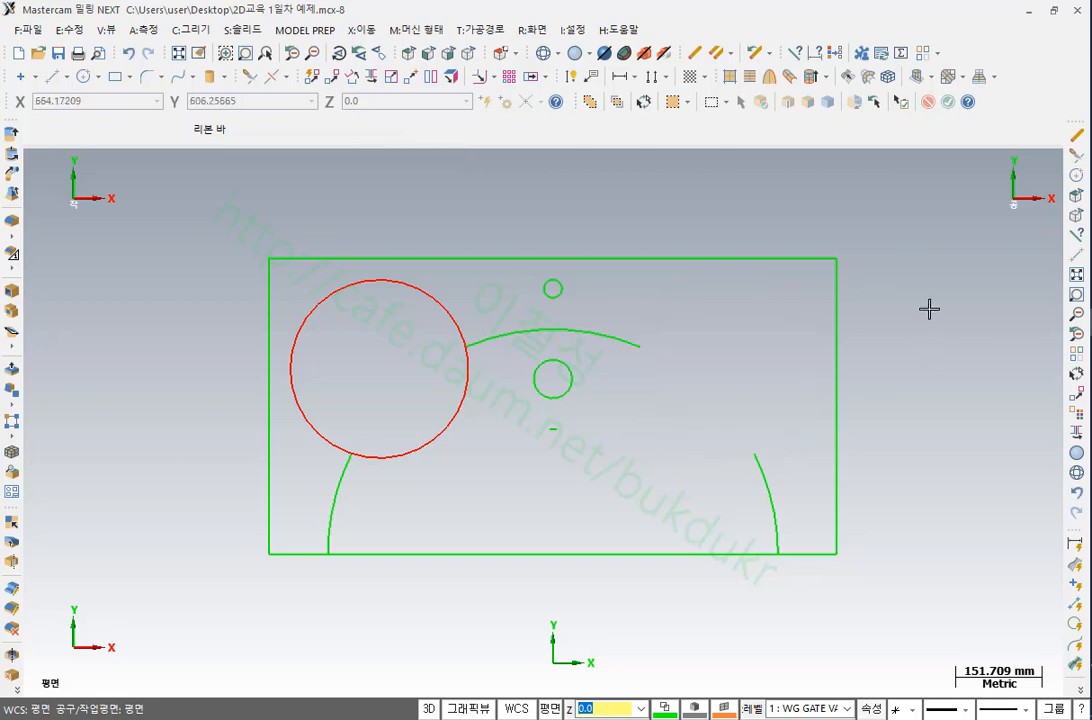
{"action": "key", "text": "ctrl+z"}
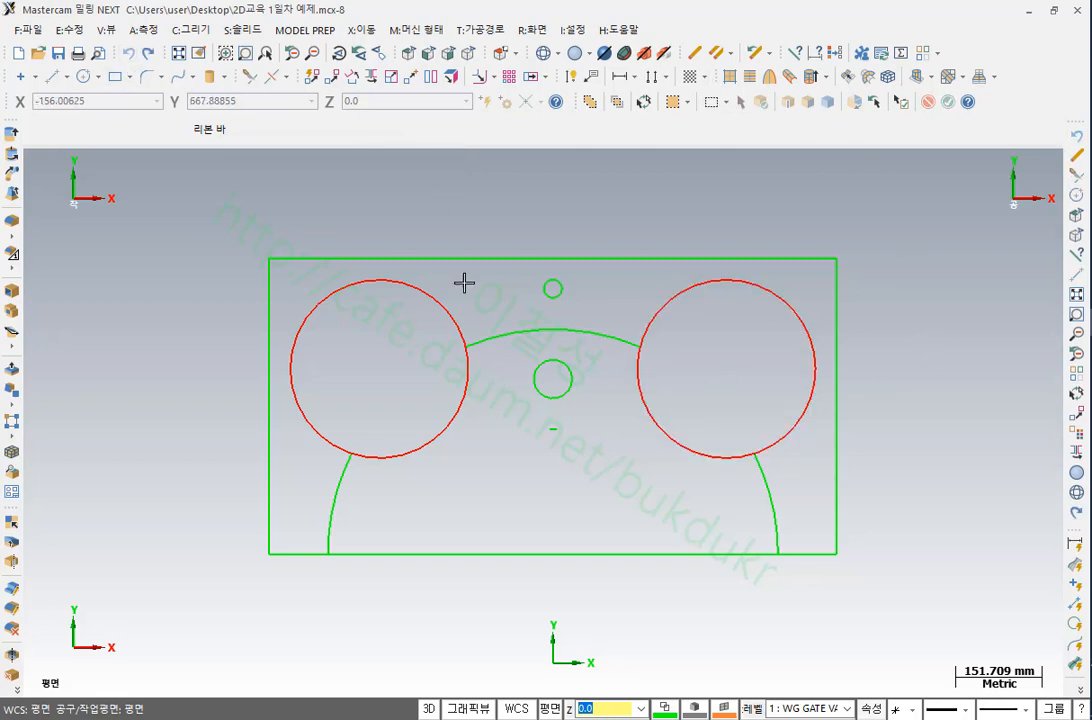
Trim away the inner lower arcs of both large red circles between their intersections with the green arcs, using divide/delete
{"action": "left_click", "coordinate": [247, 76]}
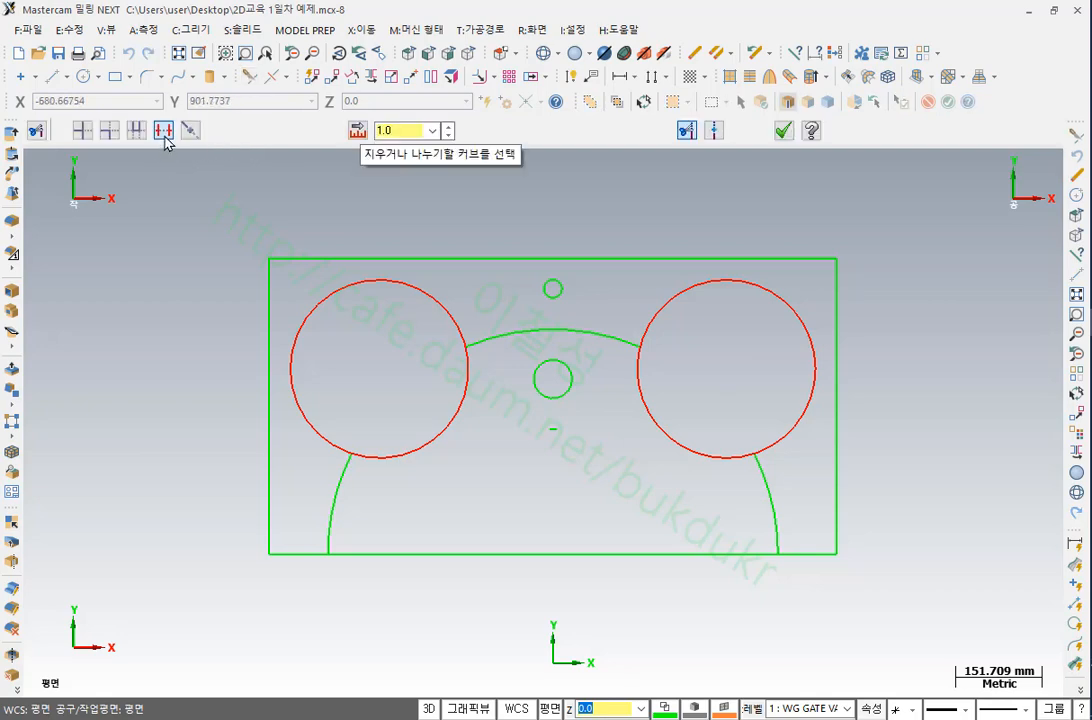
{"action": "left_click", "coordinate": [677, 447]}
{"action": "left_click", "coordinate": [442, 431]}
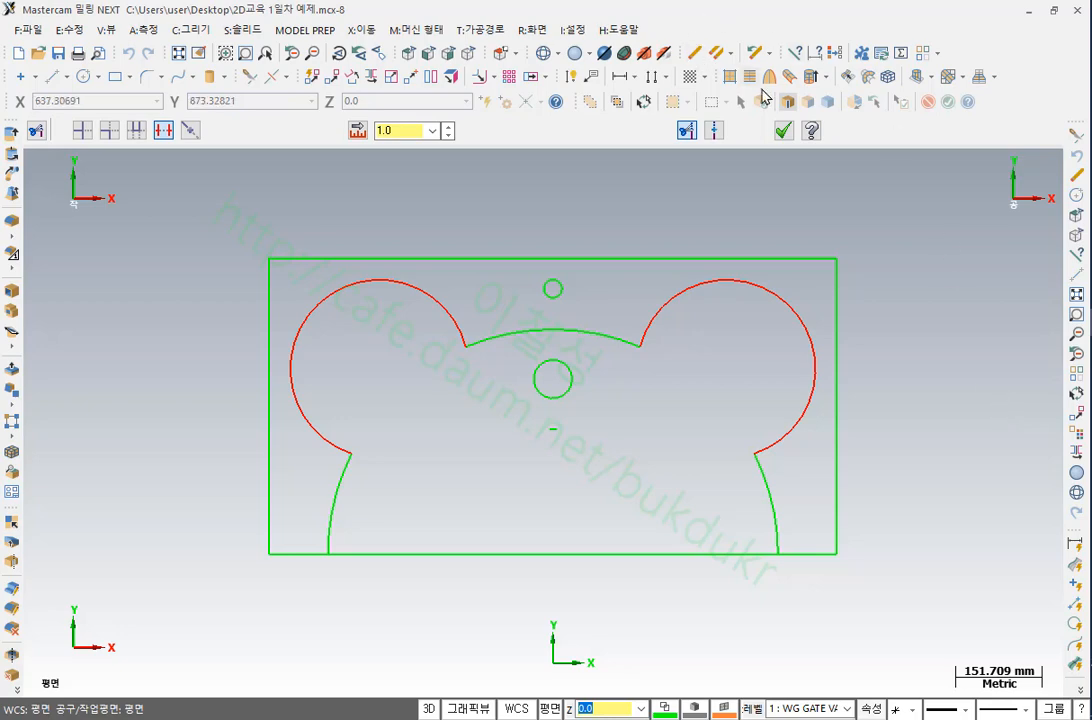
{"action": "left_click", "coordinate": [783, 133]}
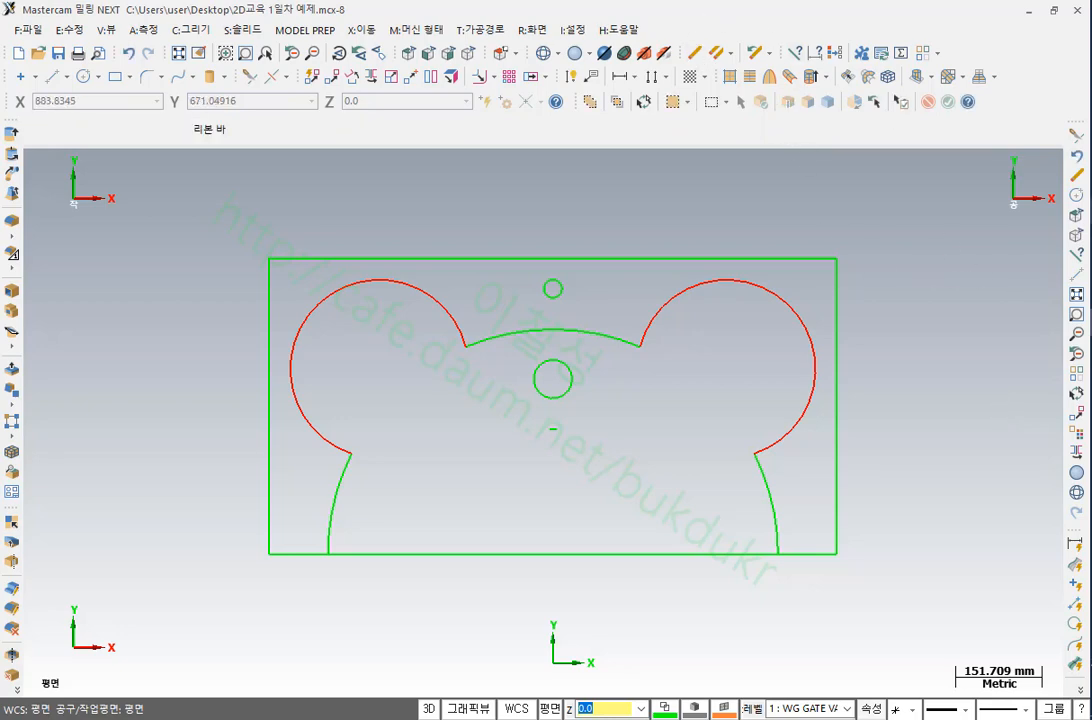
Select the larger of the two small circles on the profile's vertical centreline, just below the upper green arc
{"action": "scroll", "coordinate": [653, 361], "scroll_direction": "up", "scroll_amount": 3}
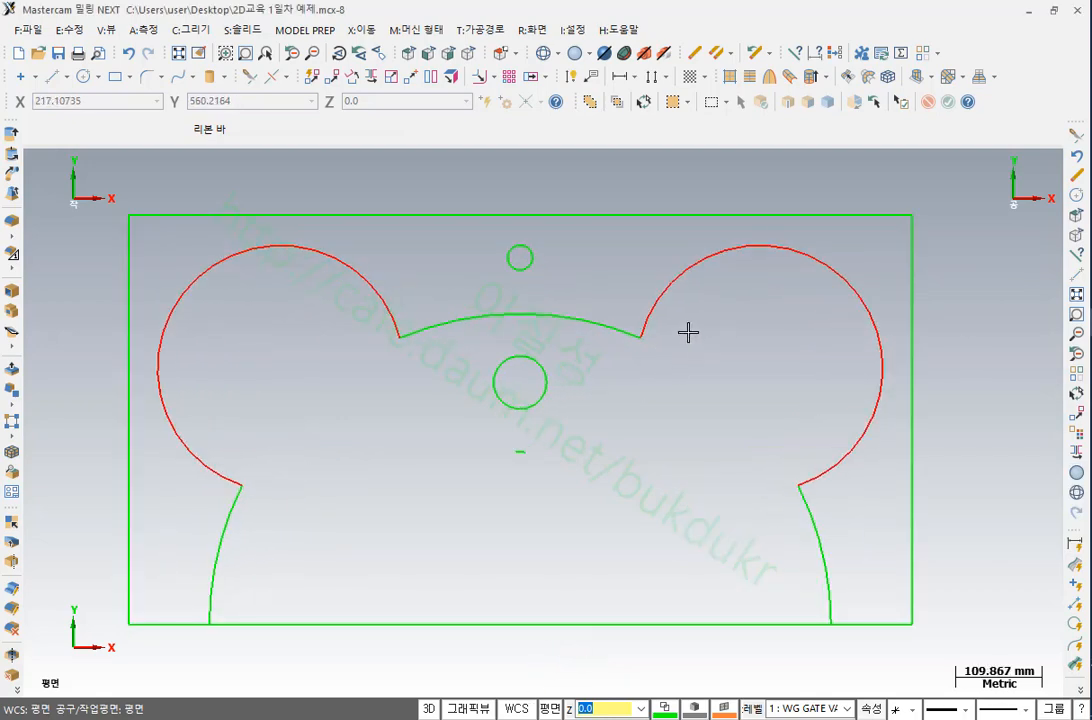
{"action": "left_click", "coordinate": [665, 303]}
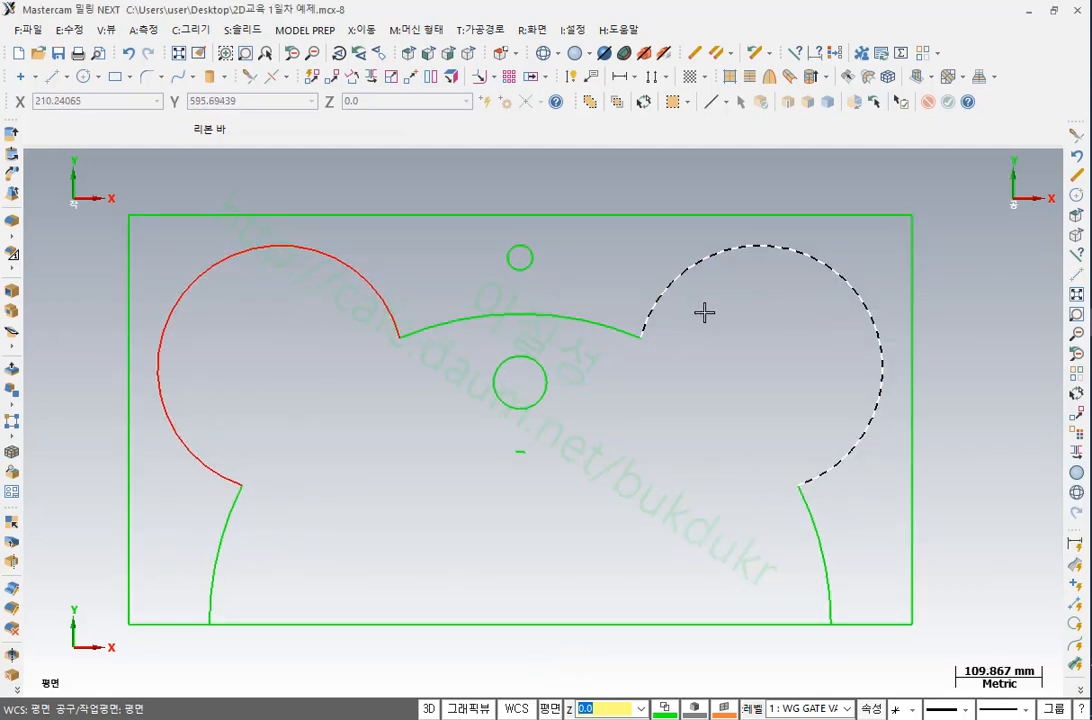
{"action": "left_click", "coordinate": [553, 392]}
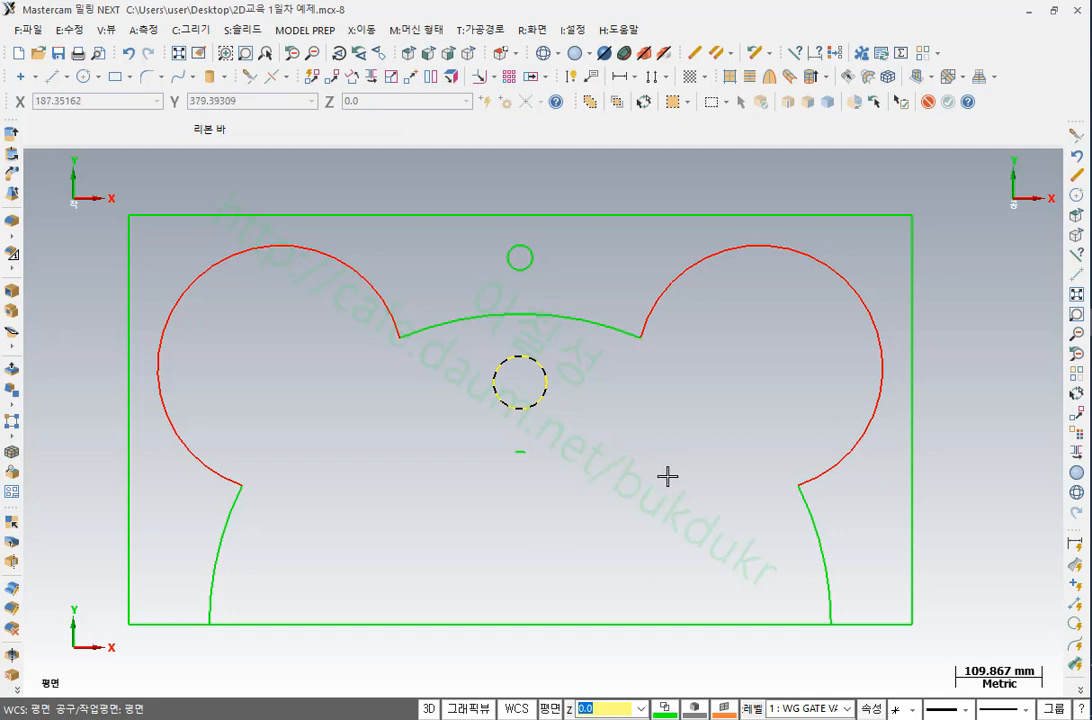
{"action": "scroll", "coordinate": [667, 476], "scroll_direction": "down", "scroll_amount": 1}
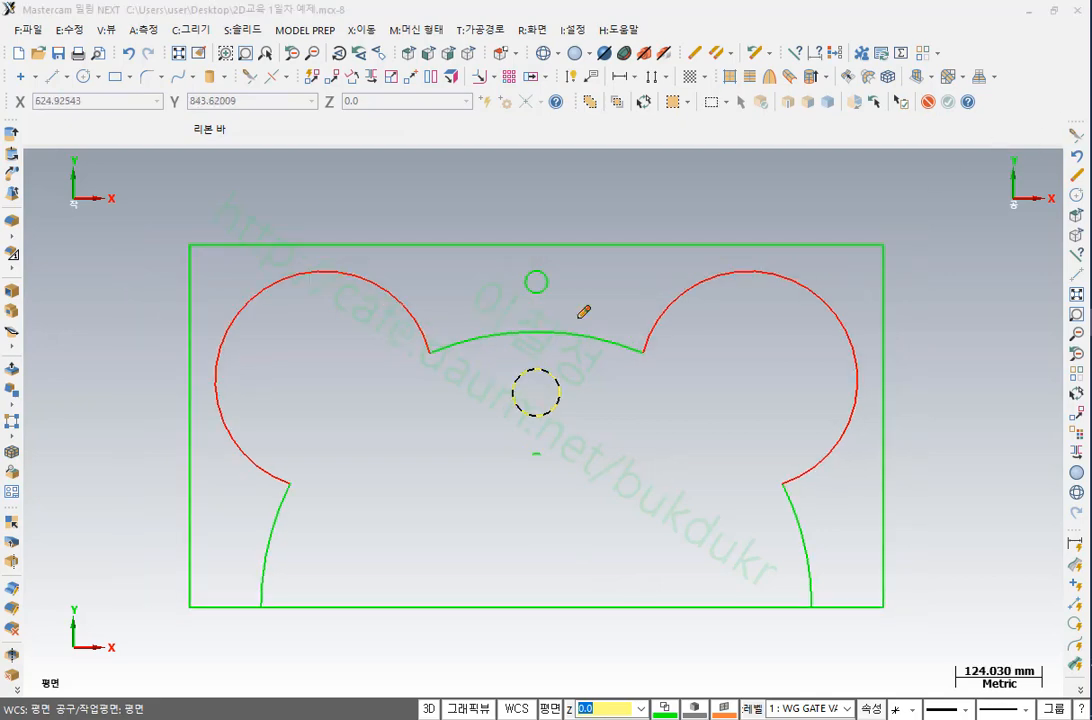
{"action": "left_click_drag", "start_coordinate": [164, 228], "coordinate": [195, 205]}
{"action": "left_click_drag", "start_coordinate": [159, 617], "coordinate": [186, 645]}
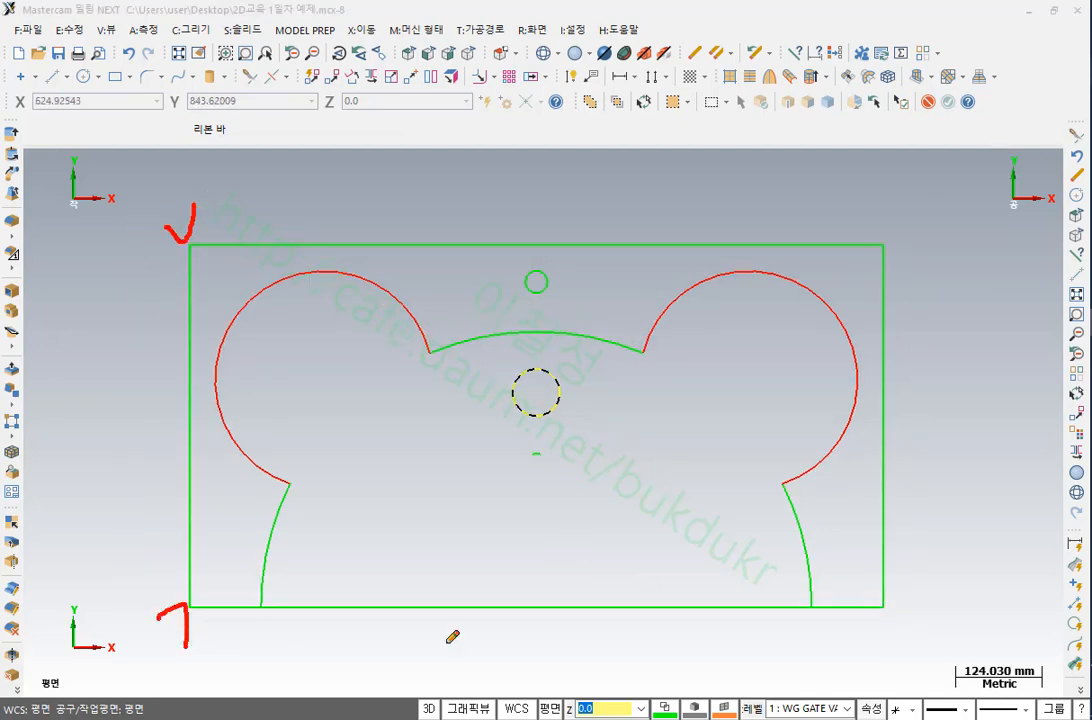
{"action": "left_click_drag", "start_coordinate": [886, 613], "coordinate": [902, 652]}
{"action": "mouse_move", "coordinate": [892, 212]}
{"action": "left_mouse_down"}
{"action": "mouse_move", "coordinate": [892, 242]}
{"action": "mouse_move", "coordinate": [917, 253]}
{"action": "left_mouse_up"}
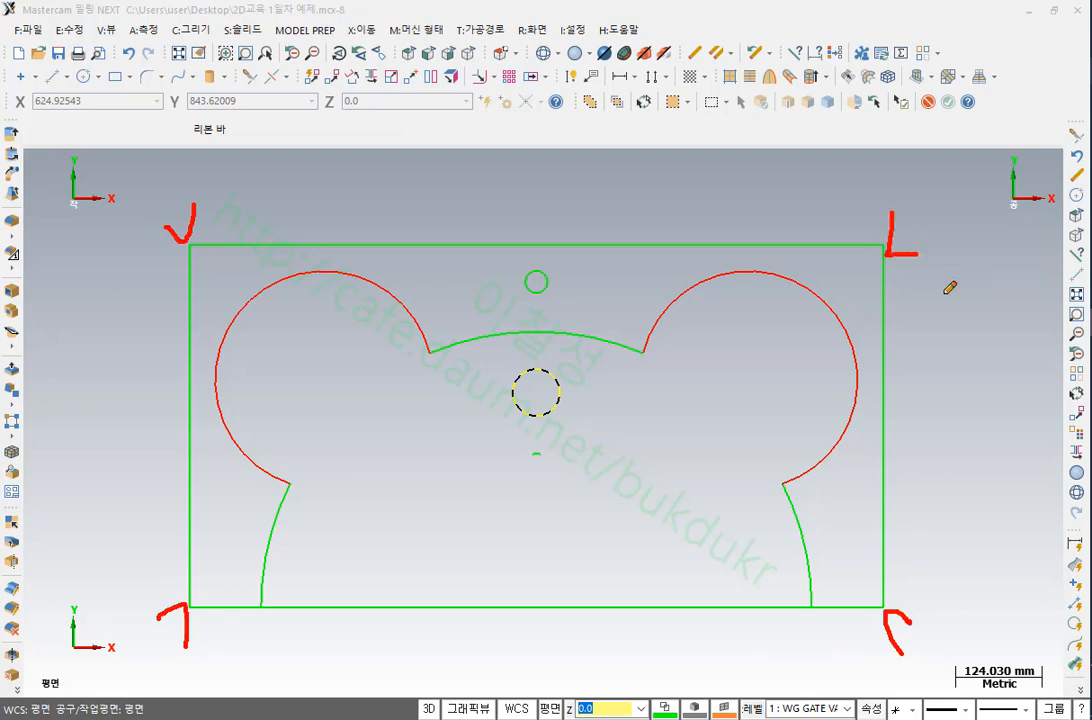
{"action": "right_click", "coordinate": [951, 346]}
{"action": "left_click", "coordinate": [975, 539]}
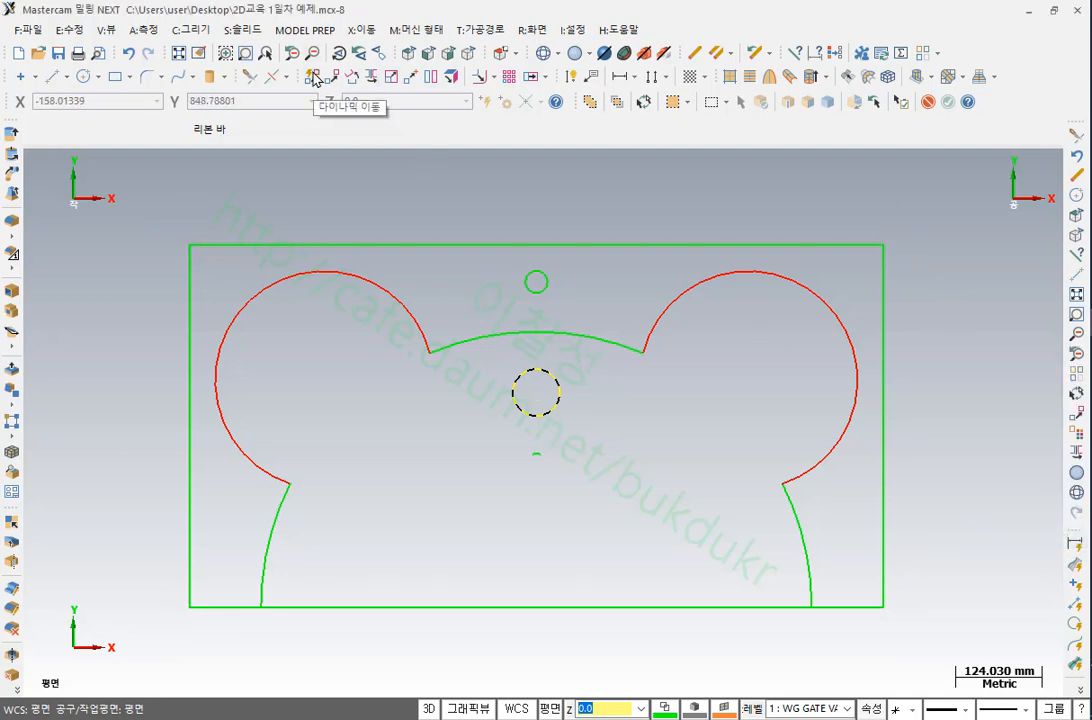
Start a Dynamic transform of the selected circle with the gnomon origin at its centre, set to copy with multiple placements
{"action": "left_click", "coordinate": [313, 78]}
{"action": "scroll", "coordinate": [909, 346], "scroll_direction": "down", "scroll_amount": 1}
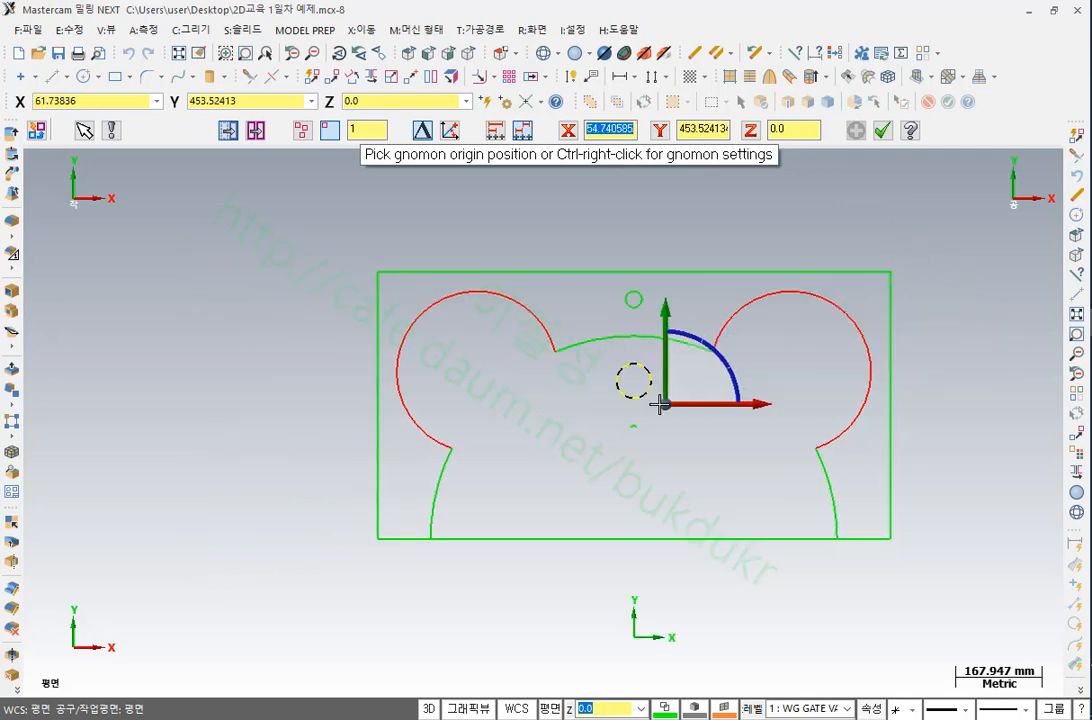
{"action": "left_click", "coordinate": [635, 383]}
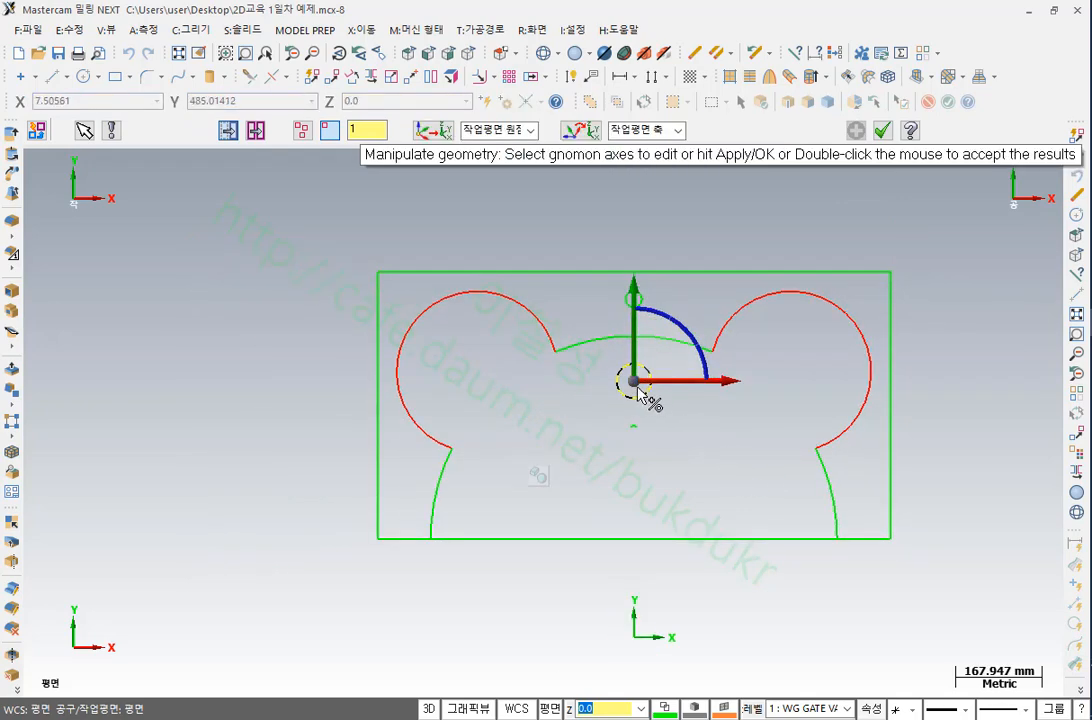
{"action": "left_click", "coordinate": [255, 131]}
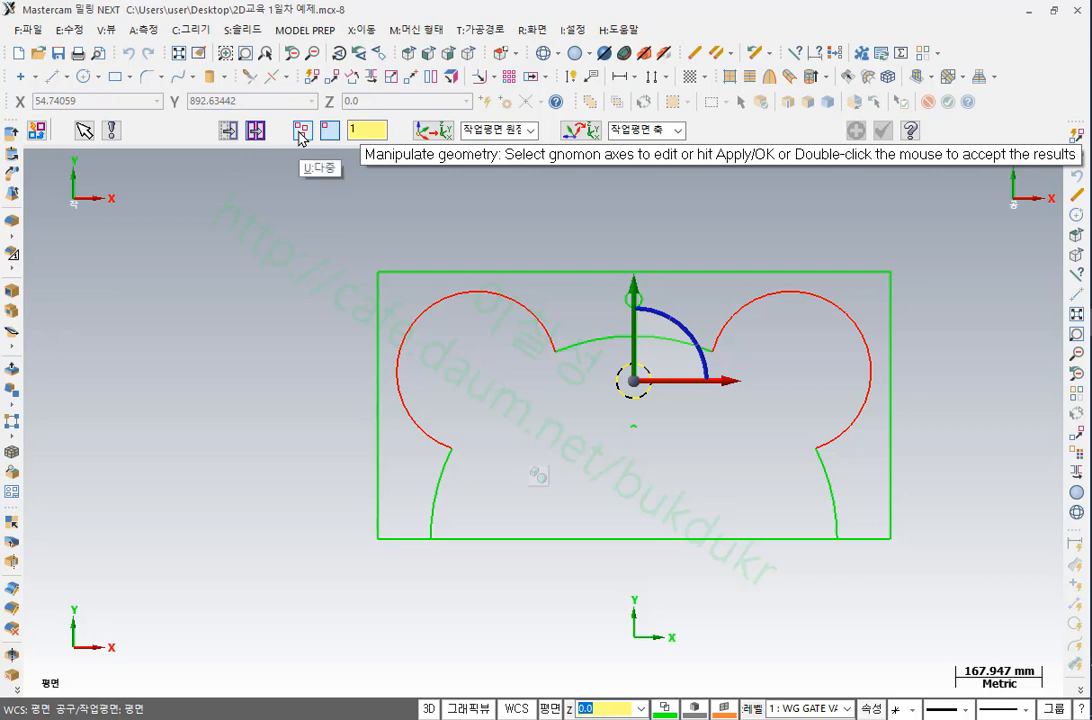
{"action": "left_click", "coordinate": [299, 132]}
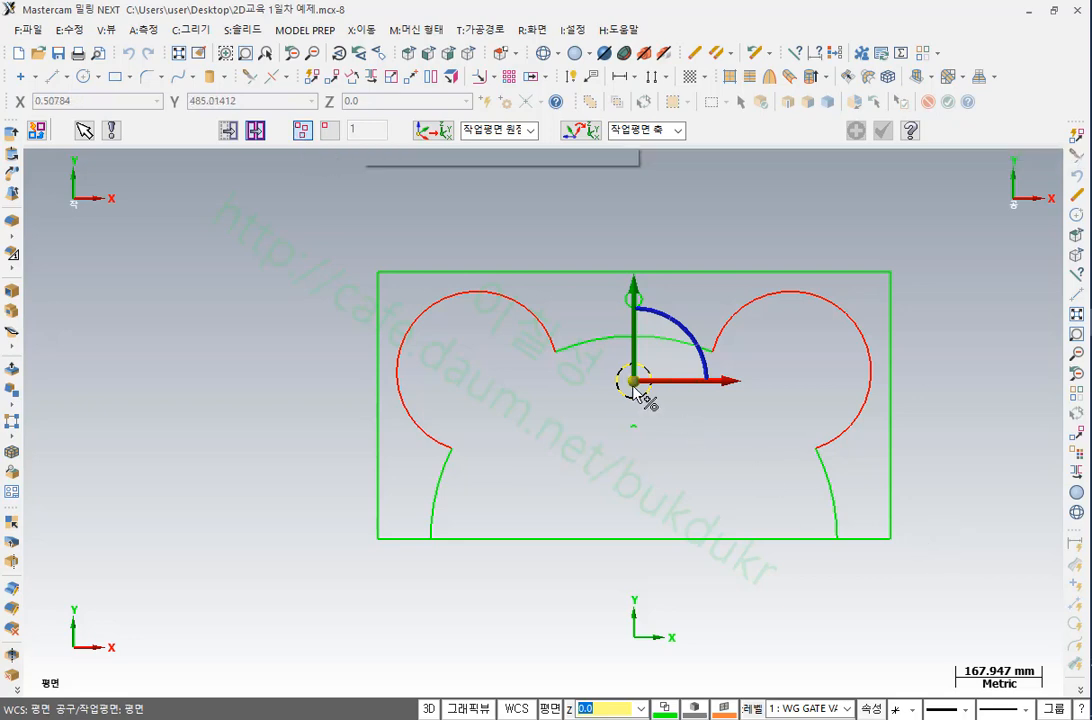
{"action": "scroll", "coordinate": [630, 382], "scroll_direction": "up", "scroll_amount": 2}
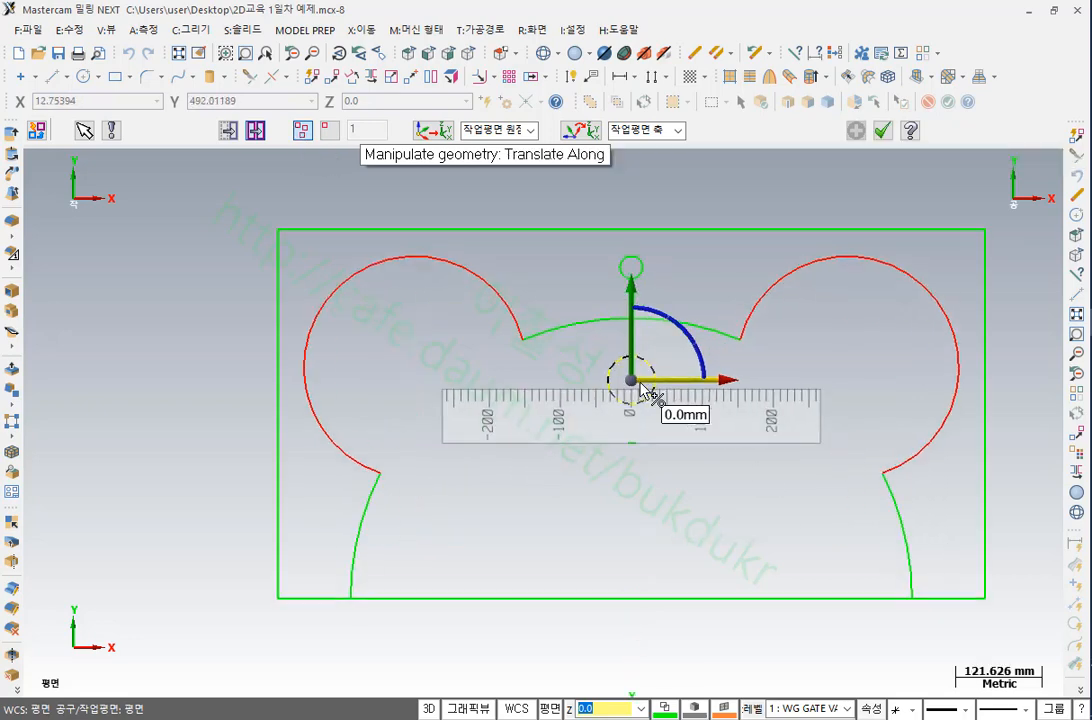
Copy the central large circle onto all four corners of the outer rectangle with dynamic translation
{"action": "left_click", "coordinate": [628, 380]}
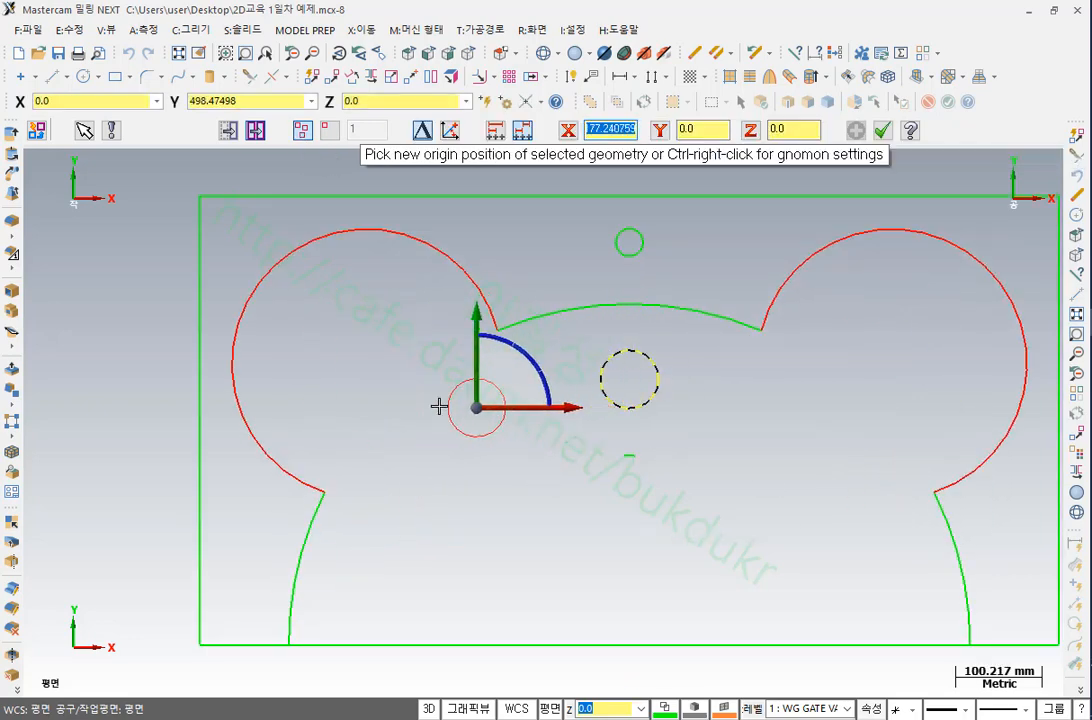
{"action": "scroll", "coordinate": [795, 430], "scroll_direction": "down", "scroll_amount": 2}
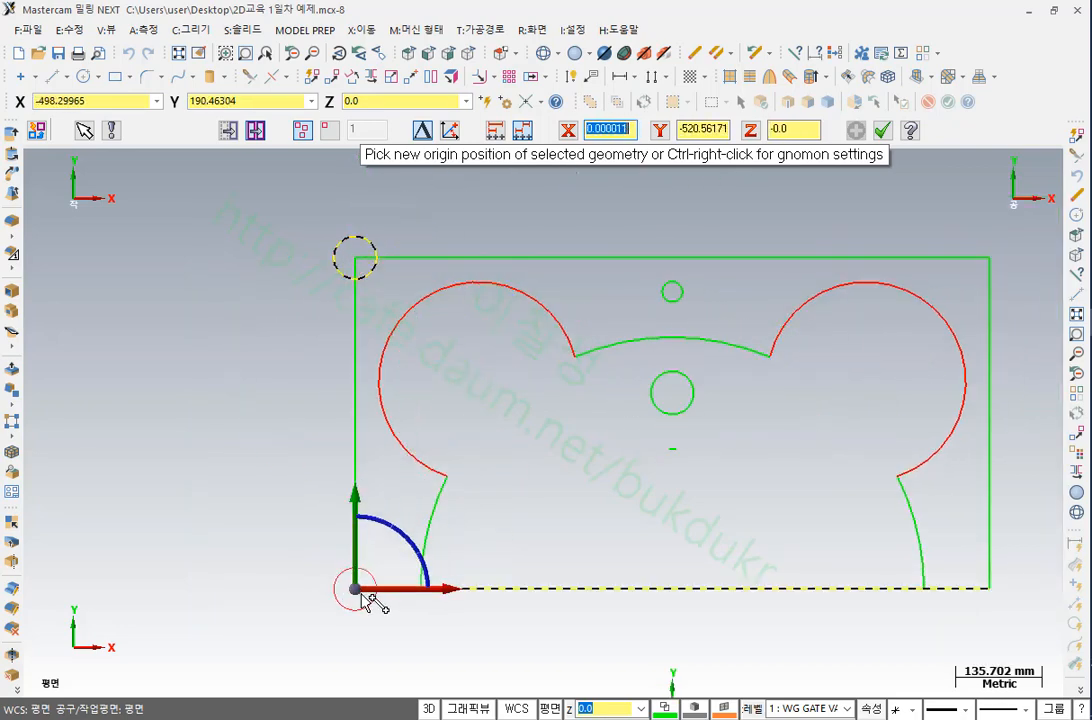
{"action": "scroll", "coordinate": [358, 590], "scroll_direction": "down", "scroll_amount": 2}
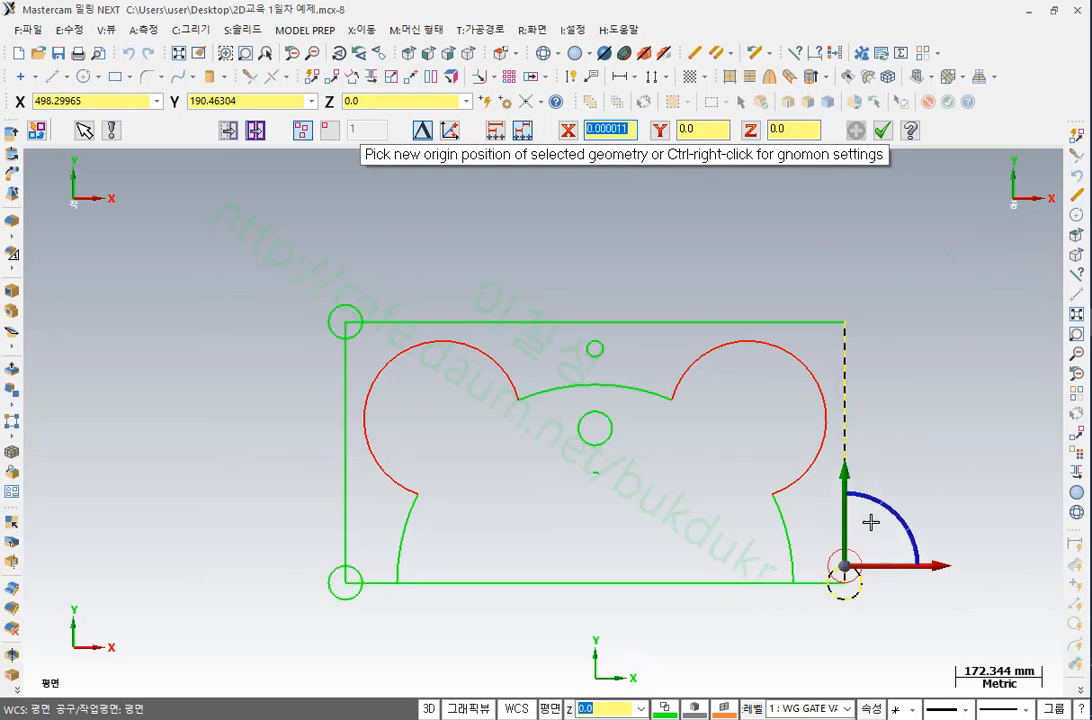
{"action": "left_click", "coordinate": [845, 322]}
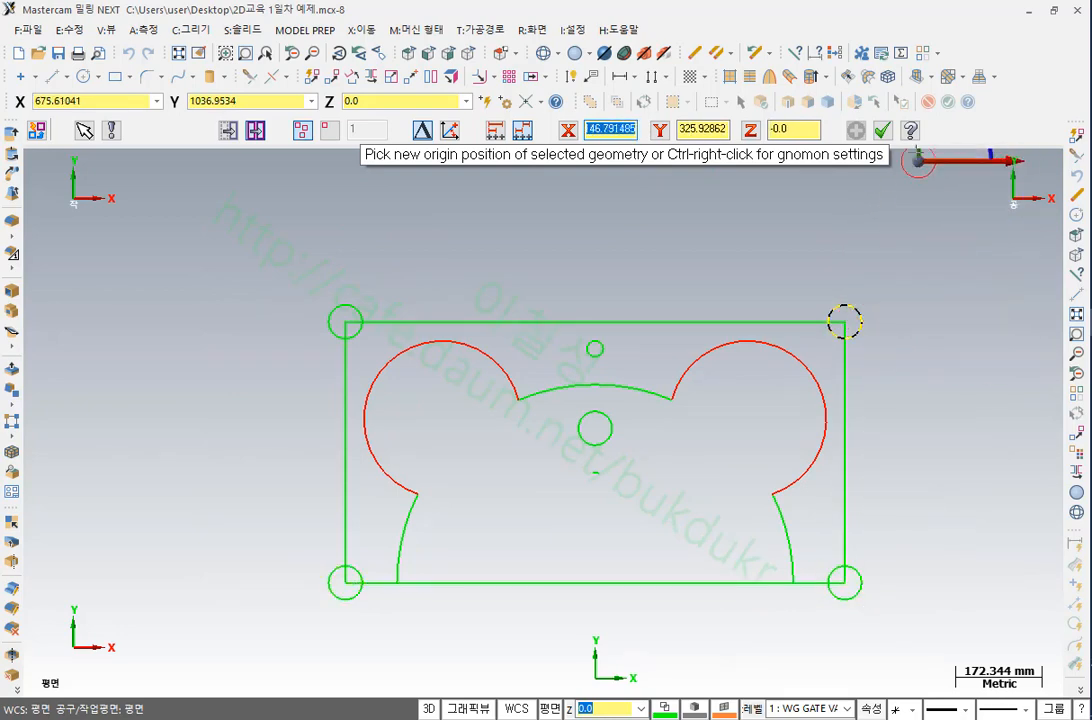
{"action": "key", "text": "Escape"}
{"action": "key", "text": "Escape"}
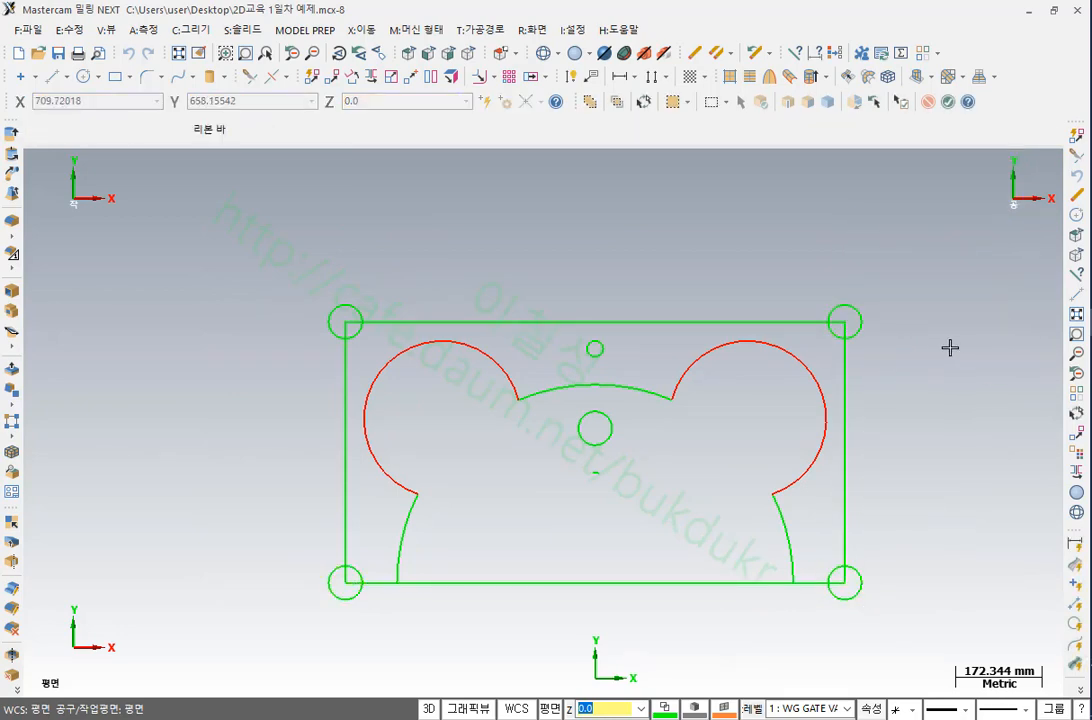
{"action": "scroll", "coordinate": [682, 546], "scroll_direction": "up", "scroll_amount": 3}
{"action": "scroll", "coordinate": [495, 434], "scroll_direction": "up", "scroll_amount": 1}
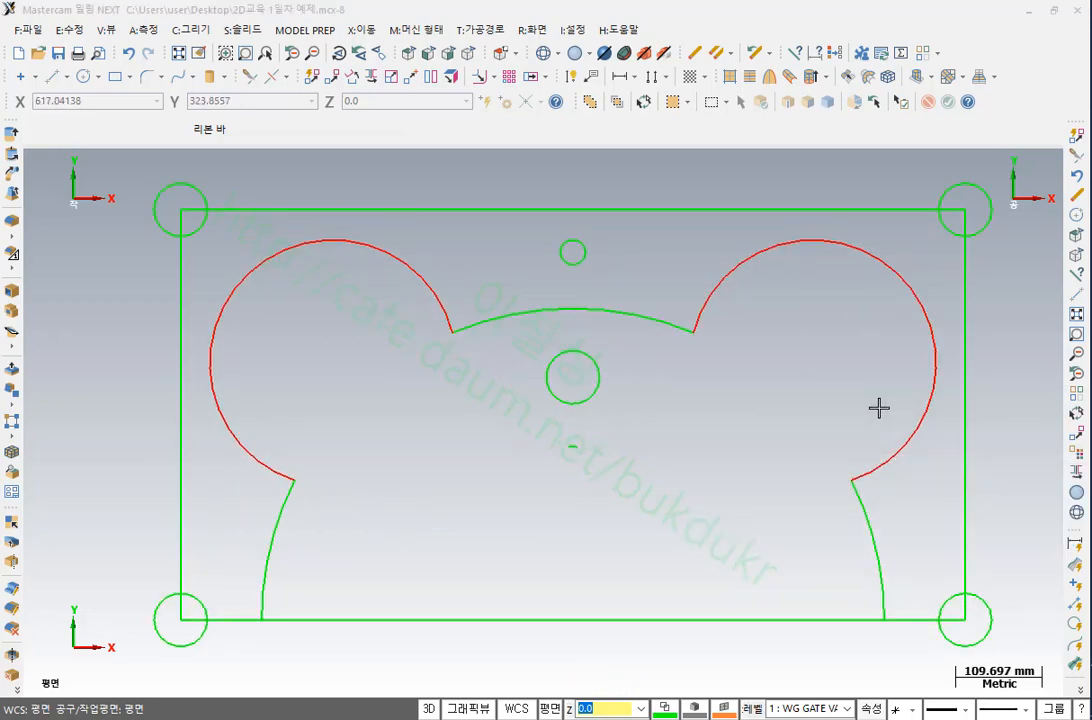
{"action": "left_click", "coordinate": [407, 50]}
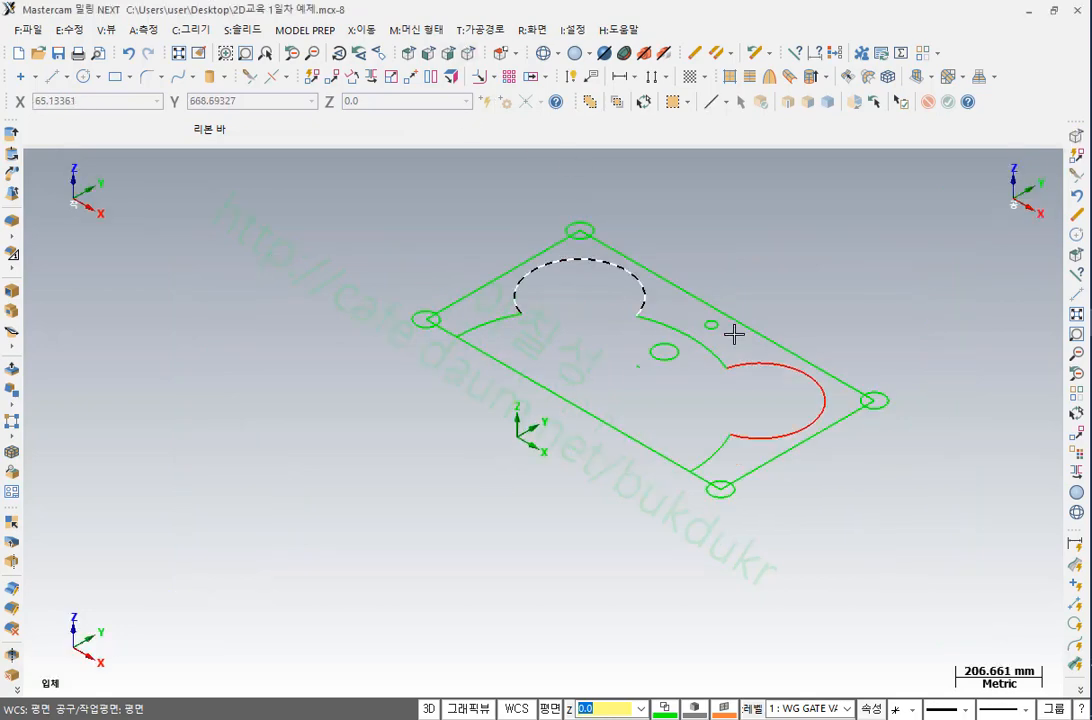
{"action": "scroll", "coordinate": [734, 334], "scroll_direction": "up", "scroll_amount": 4}
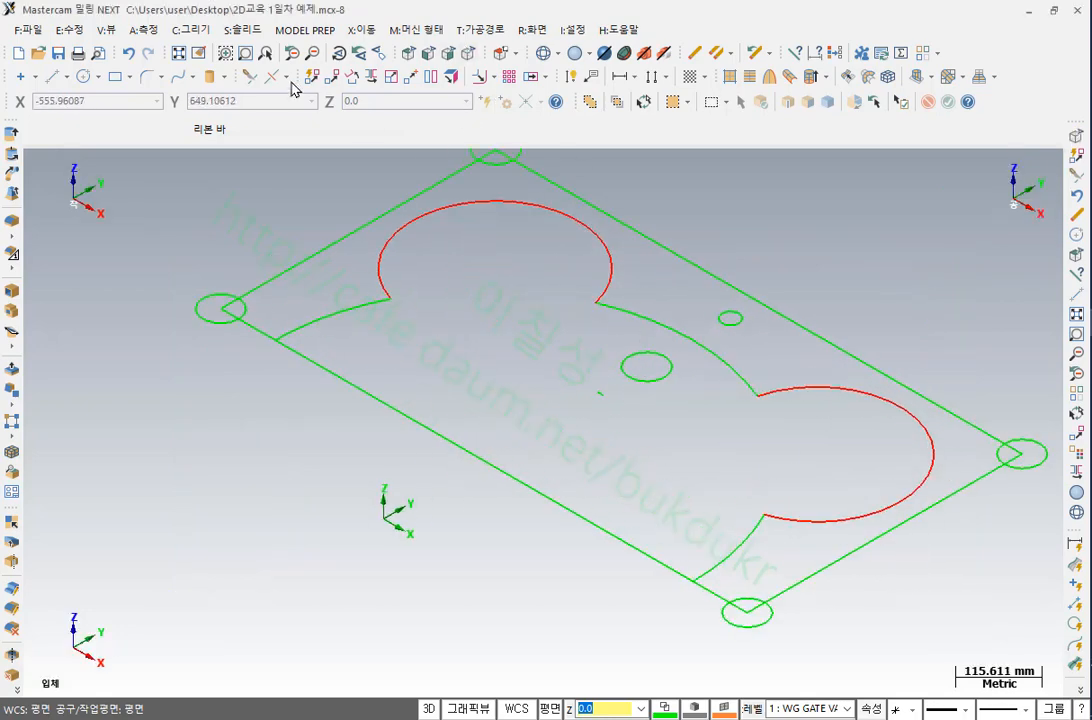
{"action": "left_click", "coordinate": [190, 29]}
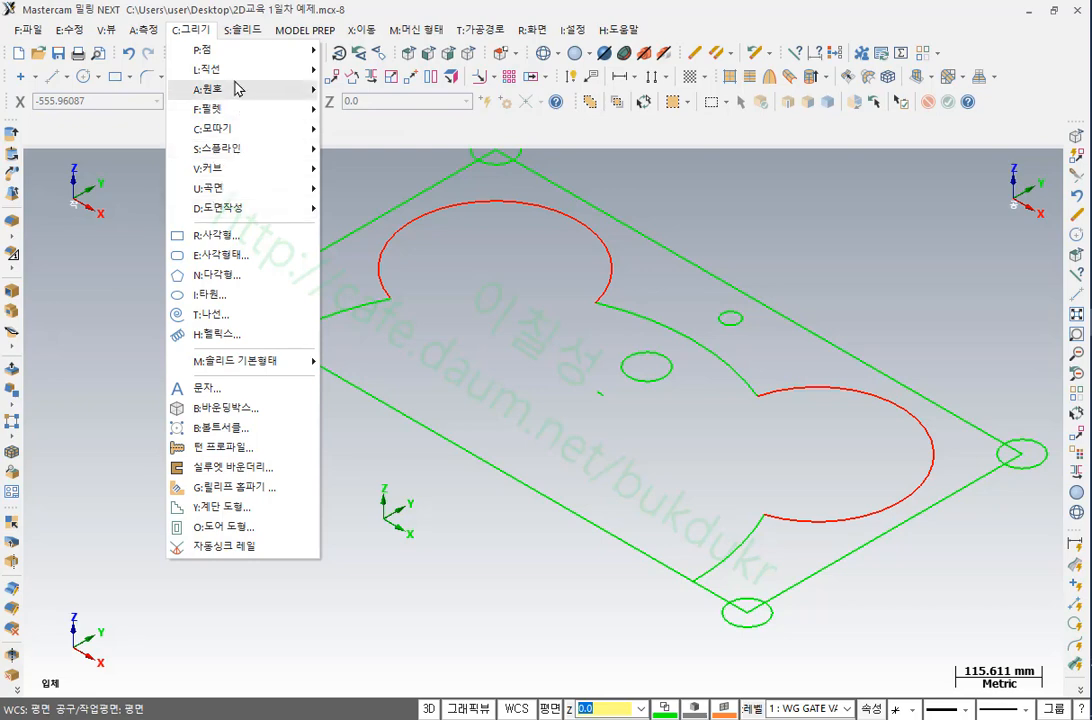
{"action": "mouse_move", "coordinate": [245, 98]}
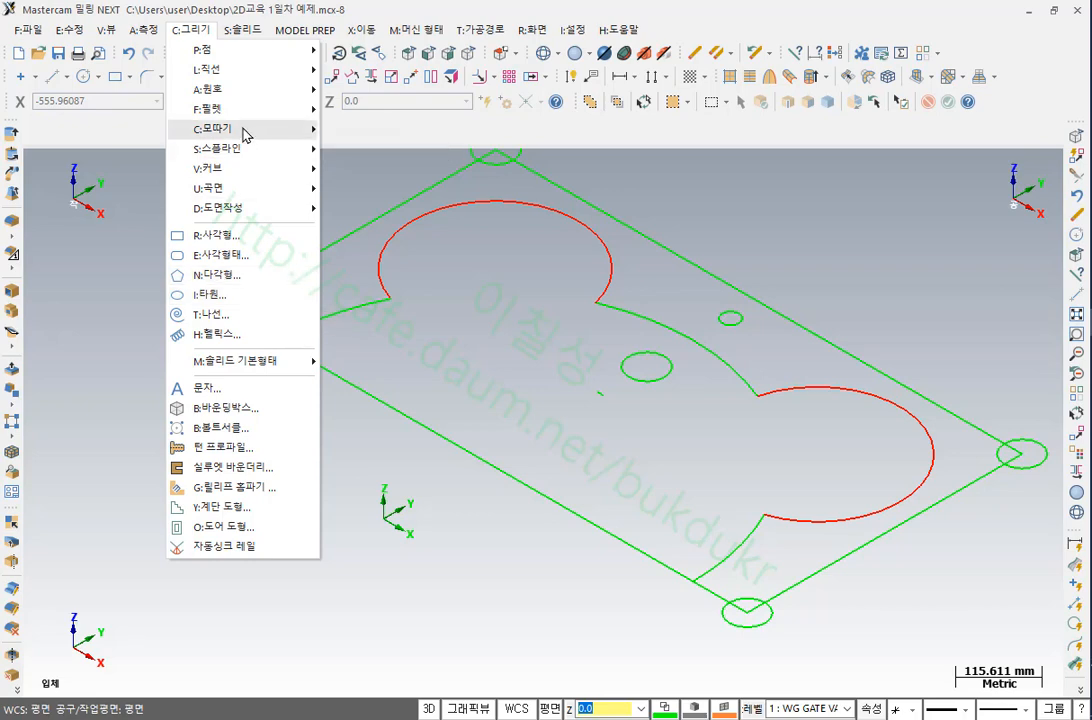
{"action": "left_click", "coordinate": [815, 220]}
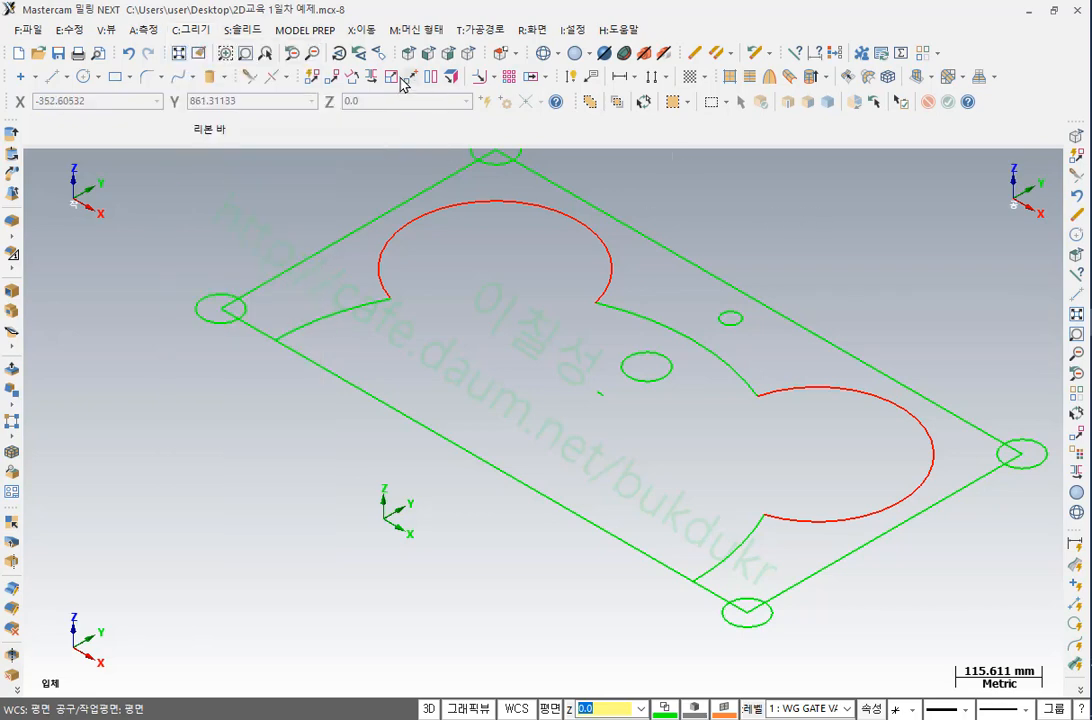
{"action": "left_click", "coordinate": [352, 53]}
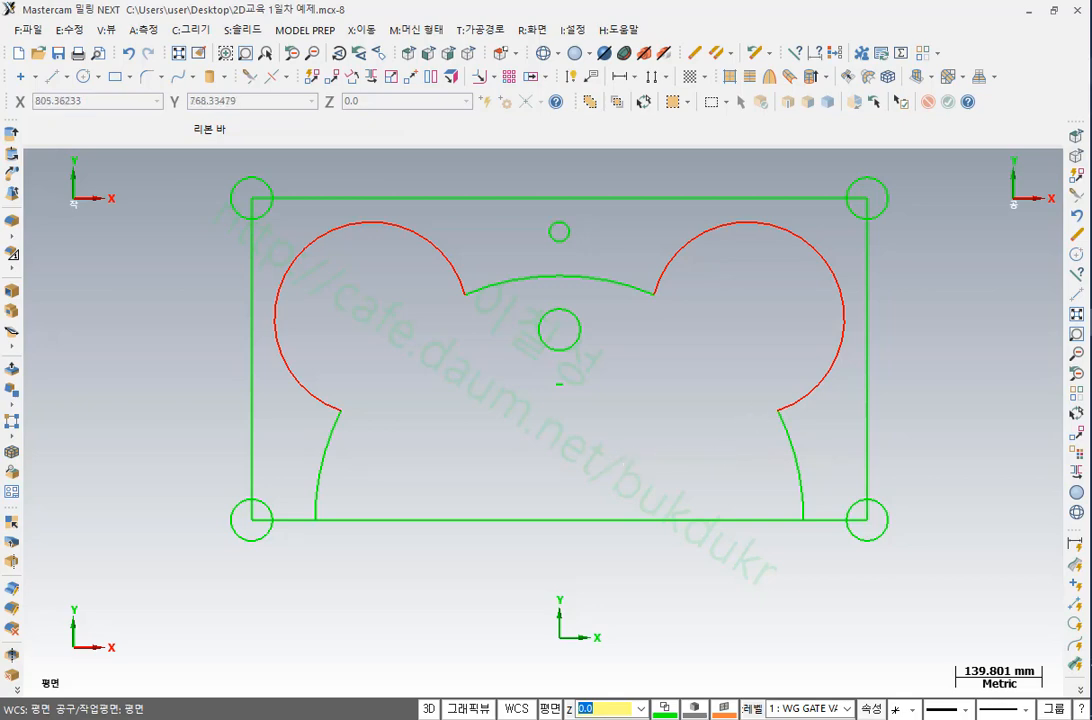
{"action": "mouse_move", "coordinate": [317, 503]}
{"action": "left_mouse_down"}
{"action": "mouse_move", "coordinate": [305, 480]}
{"action": "mouse_move", "coordinate": [323, 507]}
{"action": "left_mouse_up"}
{"action": "mouse_move", "coordinate": [301, 392]}
{"action": "left_mouse_down"}
{"action": "mouse_move", "coordinate": [311, 346]}
{"action": "mouse_move", "coordinate": [310, 378]}
{"action": "left_mouse_up"}
{"action": "left_click_drag", "start_coordinate": [494, 303], "coordinate": [527, 300]}
{"action": "mouse_move", "coordinate": [681, 246]}
{"action": "left_mouse_down"}
{"action": "mouse_move", "coordinate": [688, 225]}
{"action": "mouse_move", "coordinate": [703, 277]}
{"action": "left_mouse_up"}
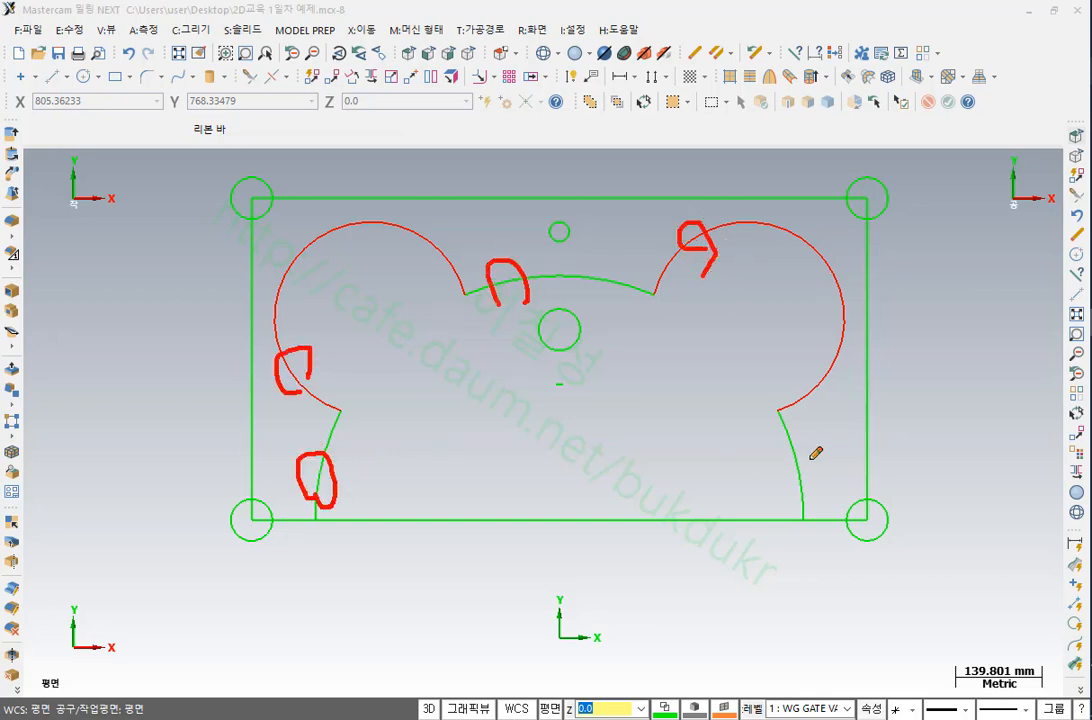
{"action": "left_click_drag", "start_coordinate": [813, 457], "coordinate": [812, 458]}
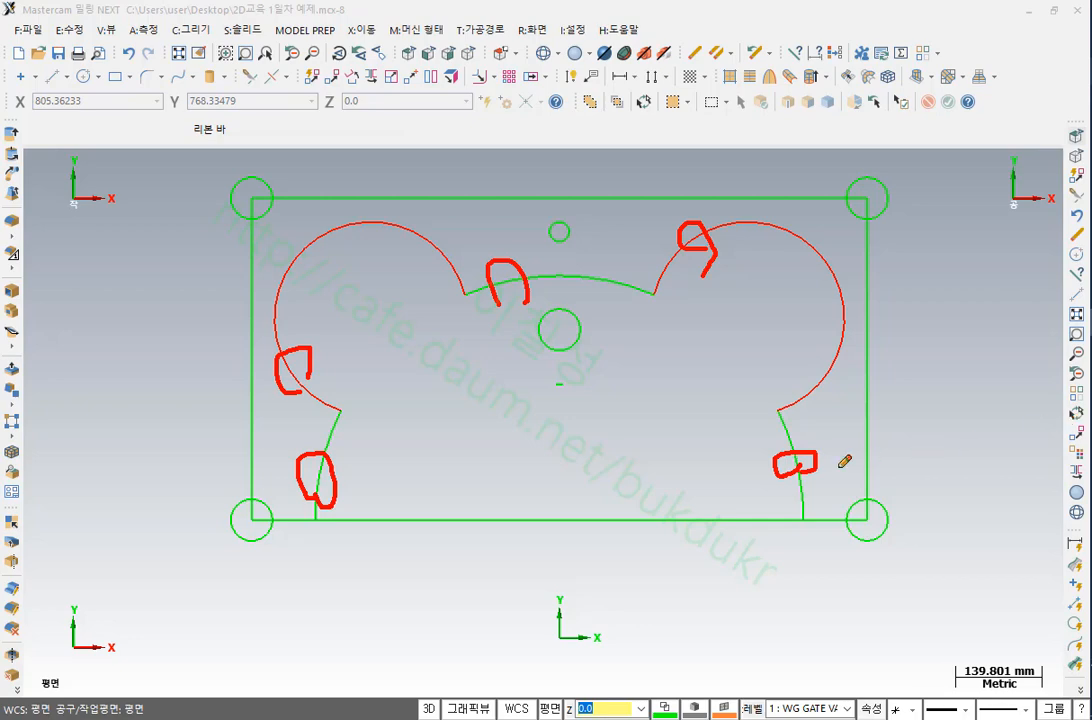
{"action": "right_click", "coordinate": [917, 324]}
Window-select the whole drawing, its left portion and its central portion in turn, clearing each selection
{"action": "scroll", "coordinate": [868, 508], "scroll_direction": "down", "scroll_amount": 2}
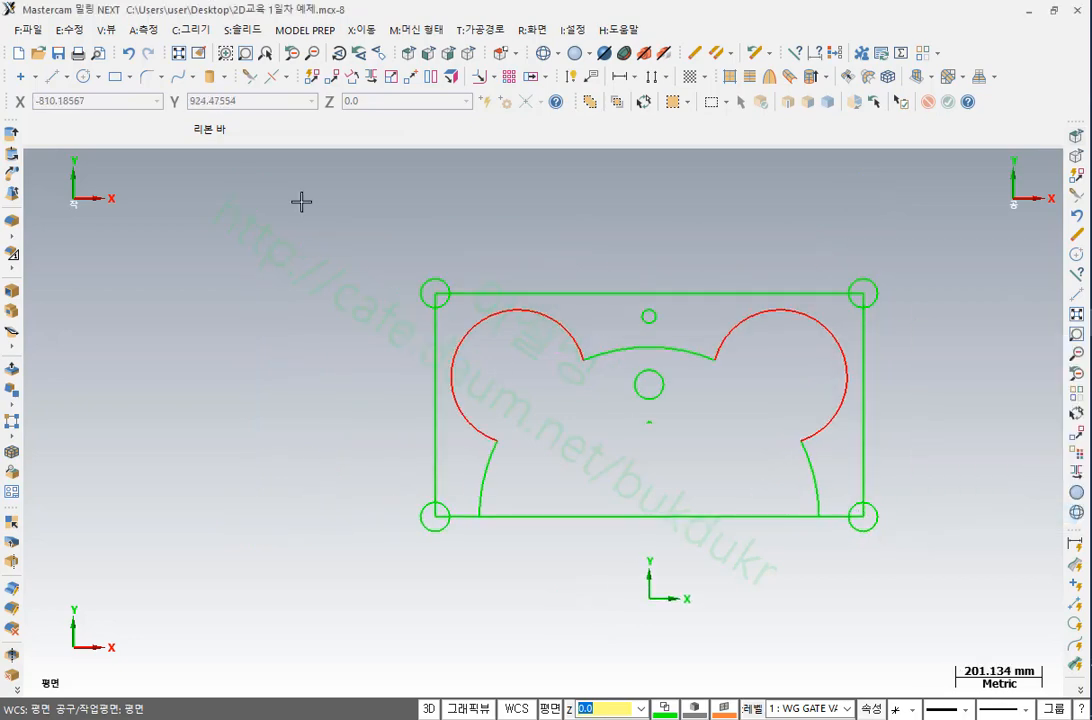
{"action": "left_click_drag", "start_coordinate": [302, 200], "coordinate": [946, 646]}
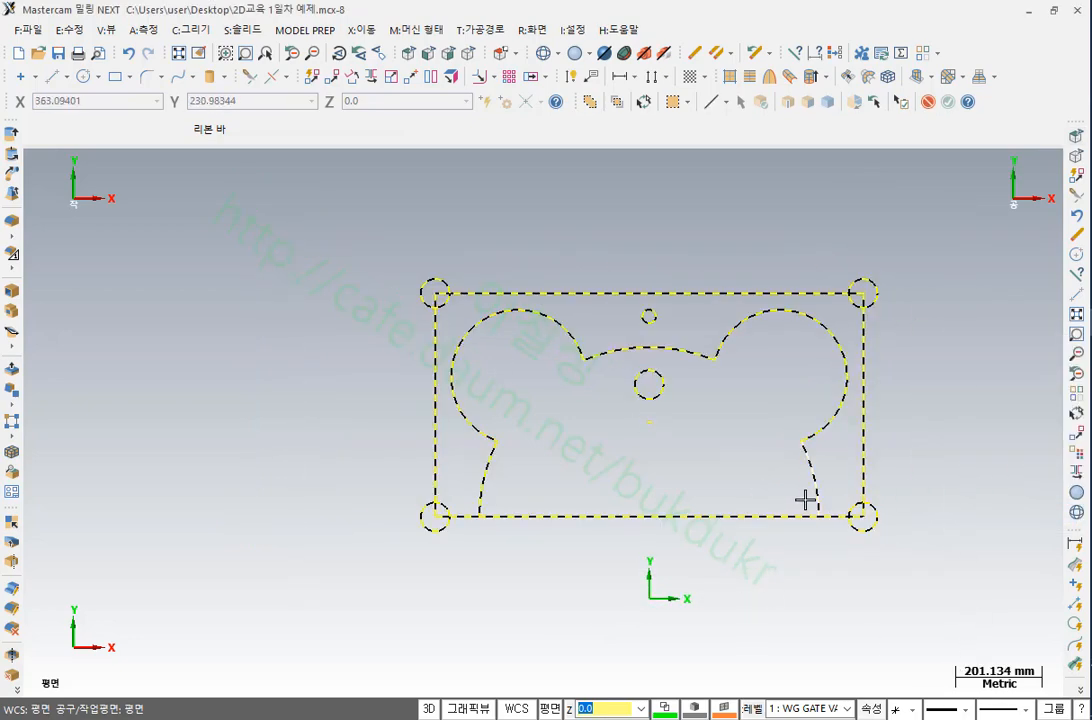
{"action": "key", "text": "Escape"}
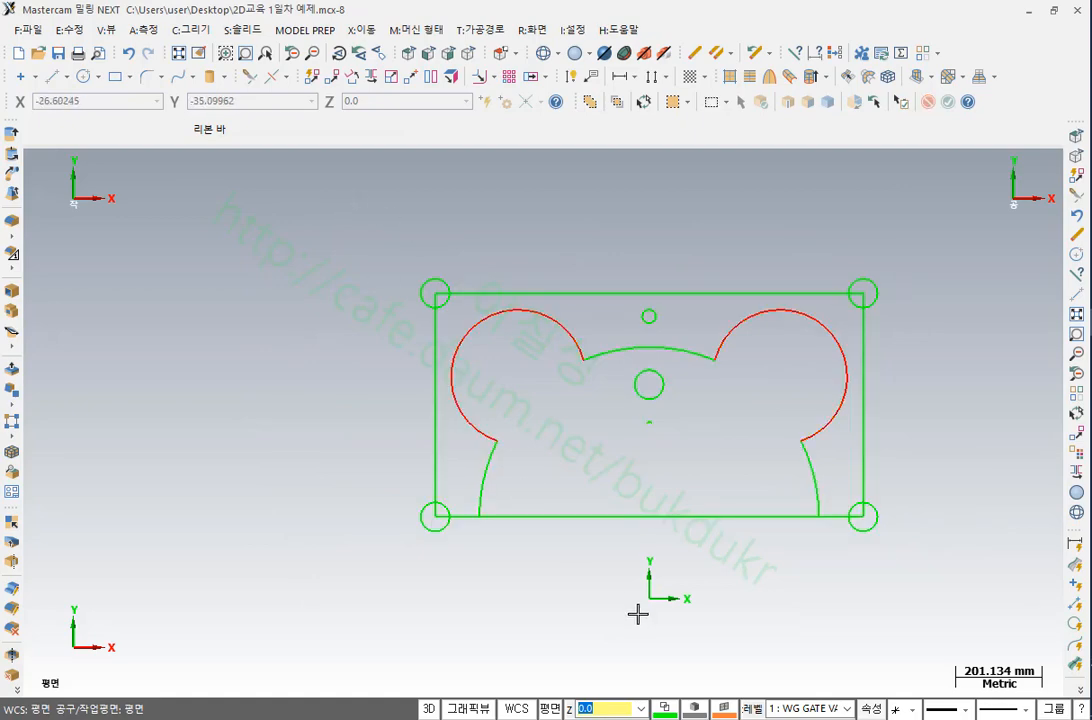
{"action": "left_click_drag", "start_coordinate": [639, 612], "coordinate": [255, 217]}
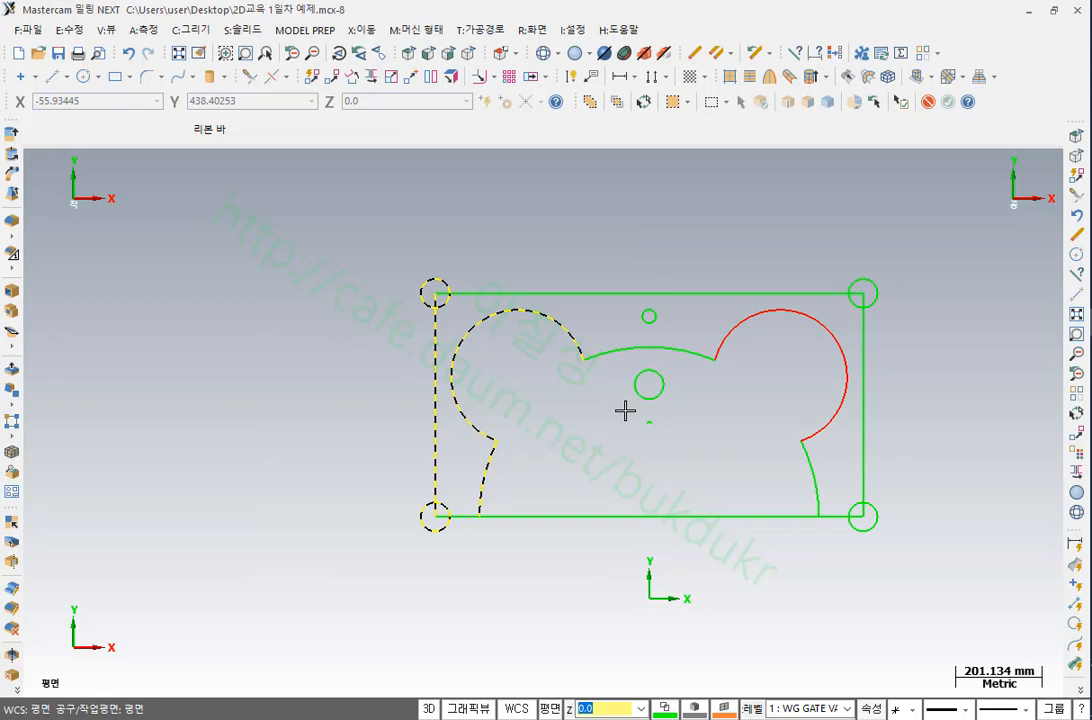
{"action": "key", "text": "Escape"}
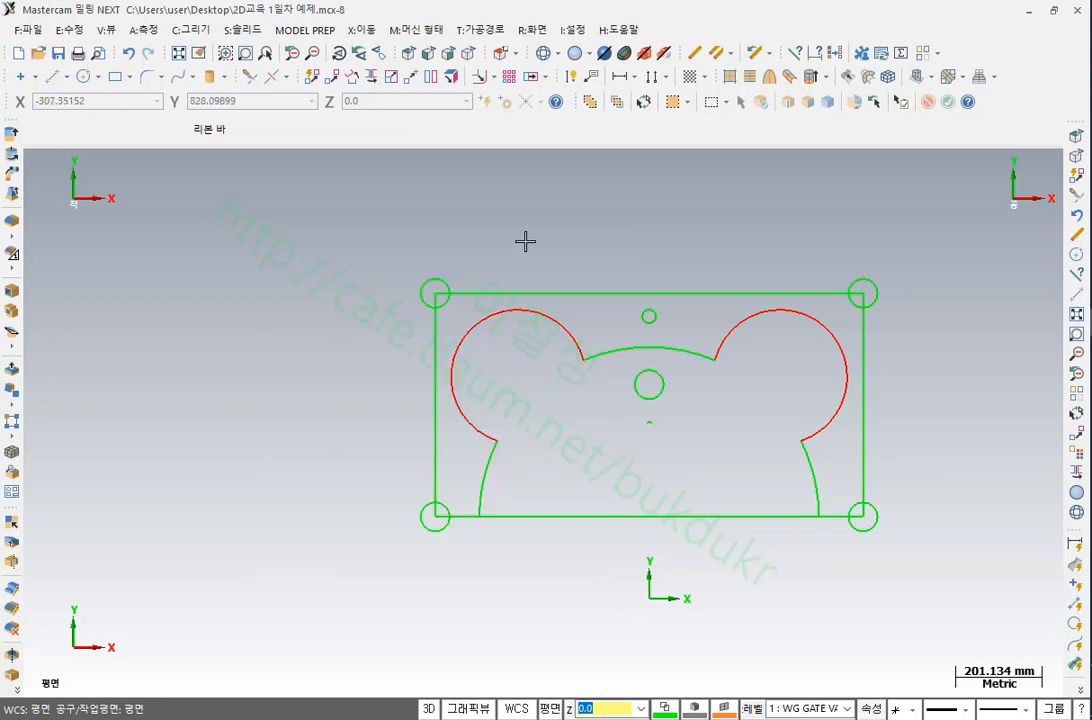
{"action": "left_click_drag", "start_coordinate": [527, 195], "coordinate": [773, 632]}
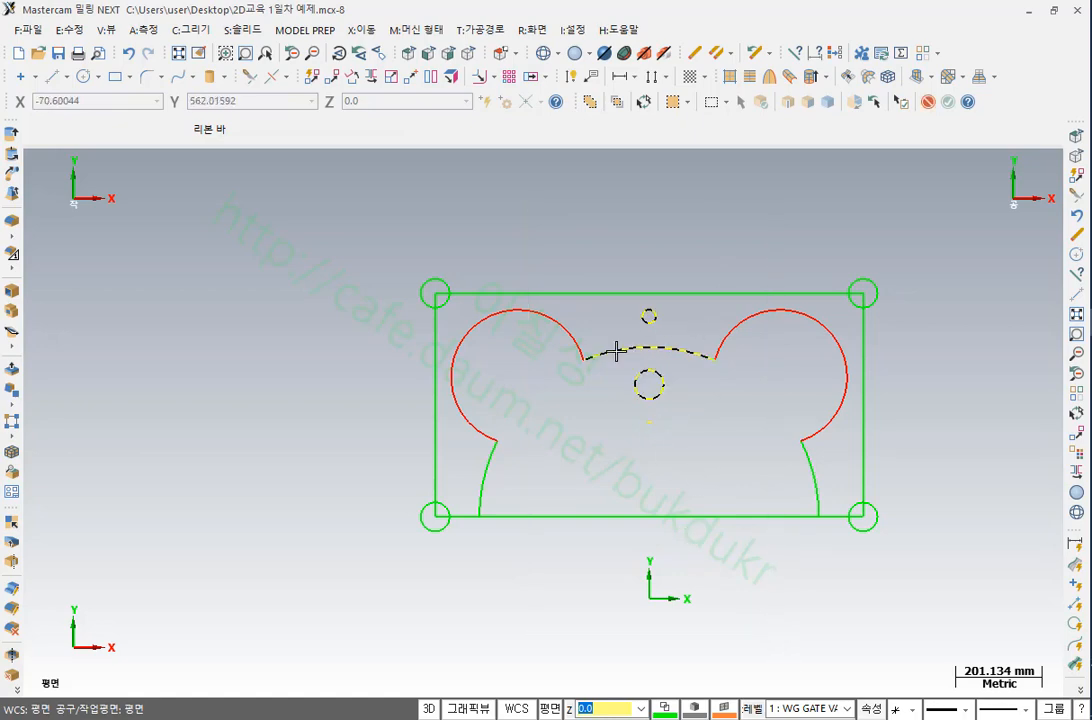
{"action": "key", "text": "Escape"}
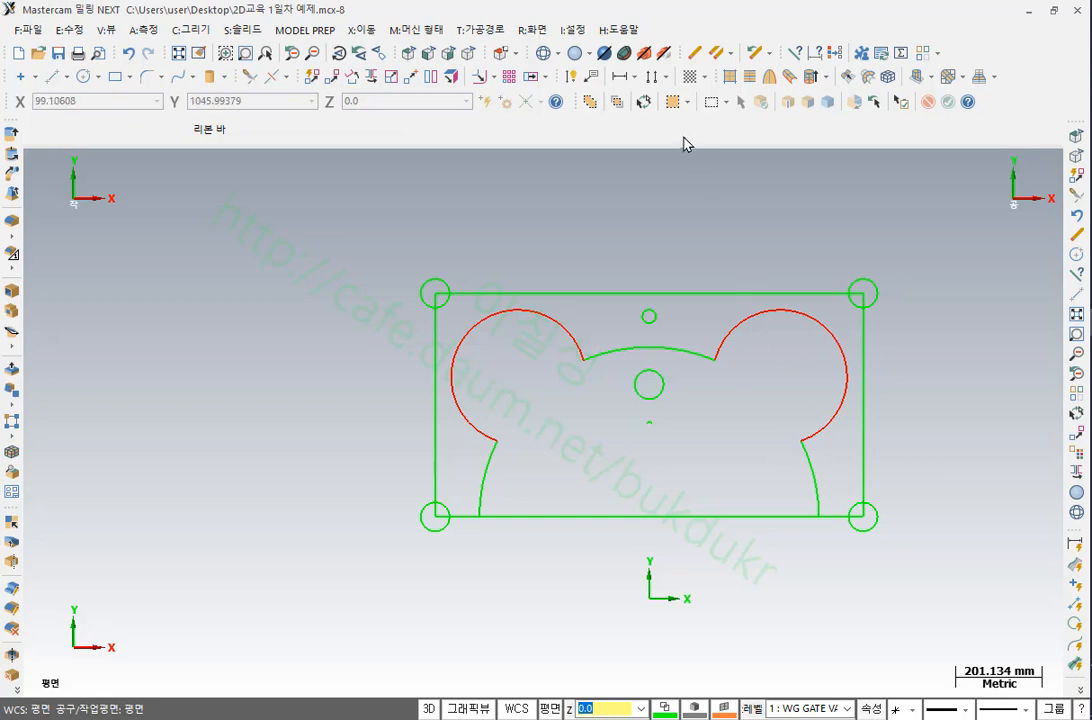
Select the entire inner contour from its lower-left arc with the chain (체인) selection method and clear the selection
{"action": "left_click", "coordinate": [688, 102]}
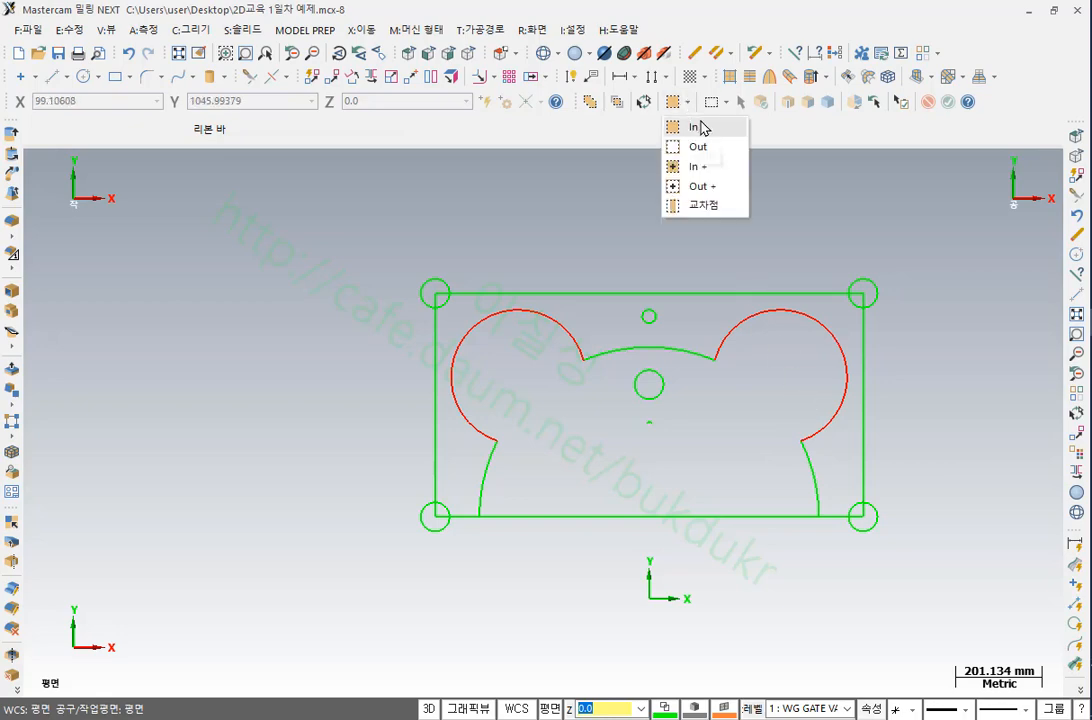
{"action": "left_click", "coordinate": [725, 102]}
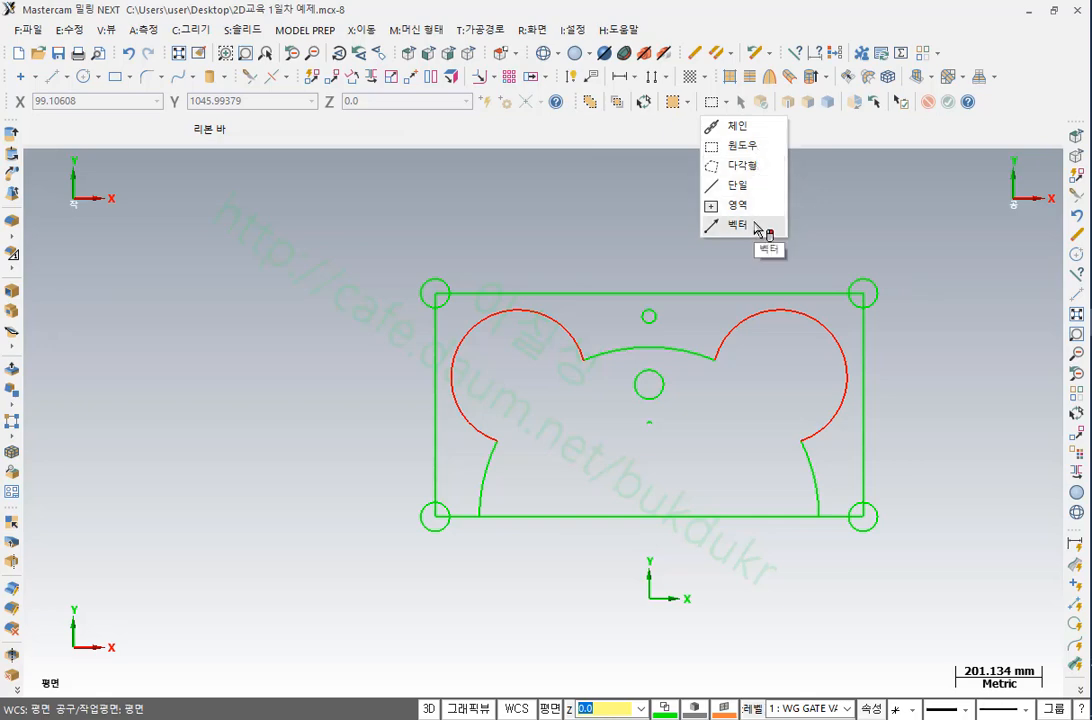
{"action": "left_click", "coordinate": [737, 127]}
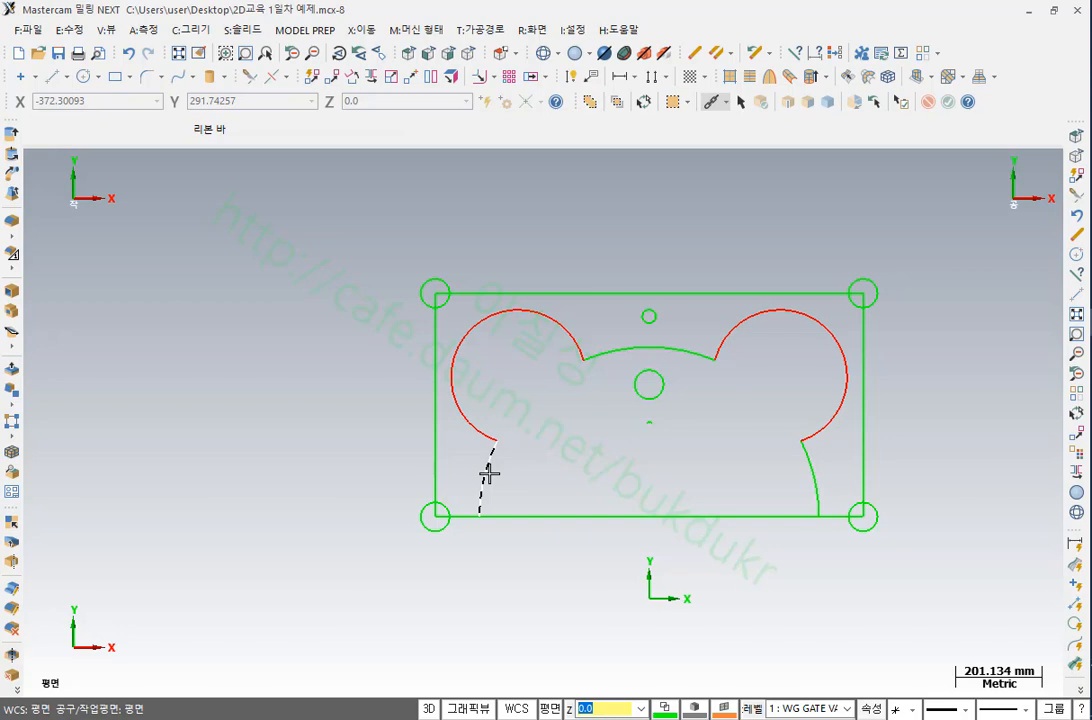
{"action": "left_click", "coordinate": [489, 474]}
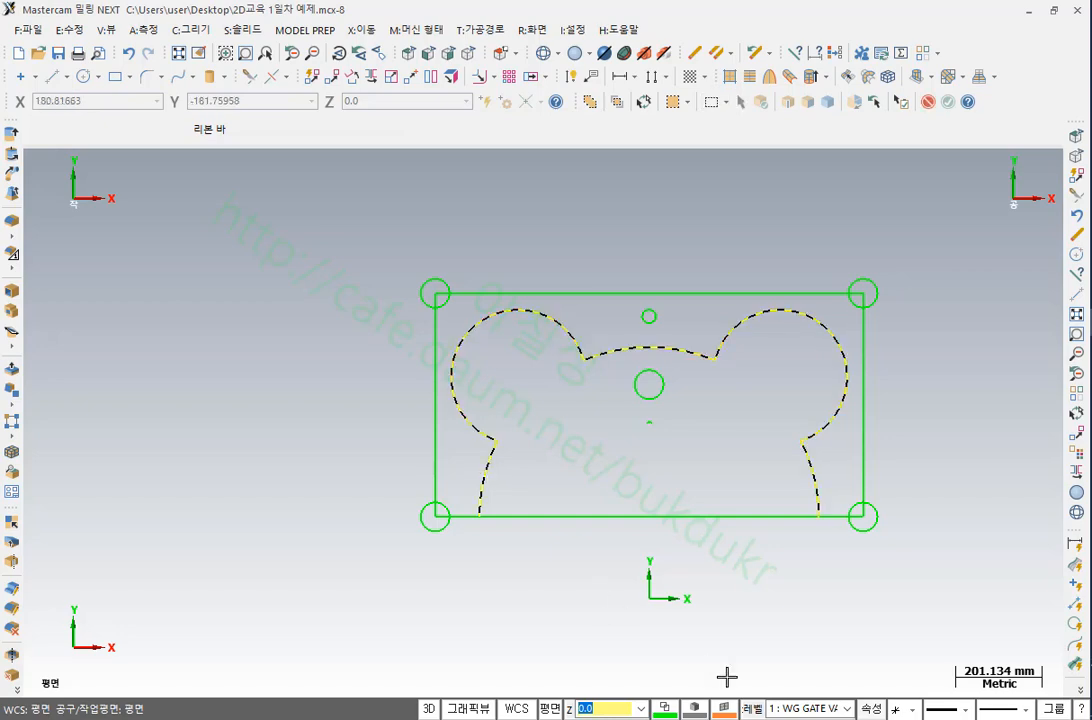
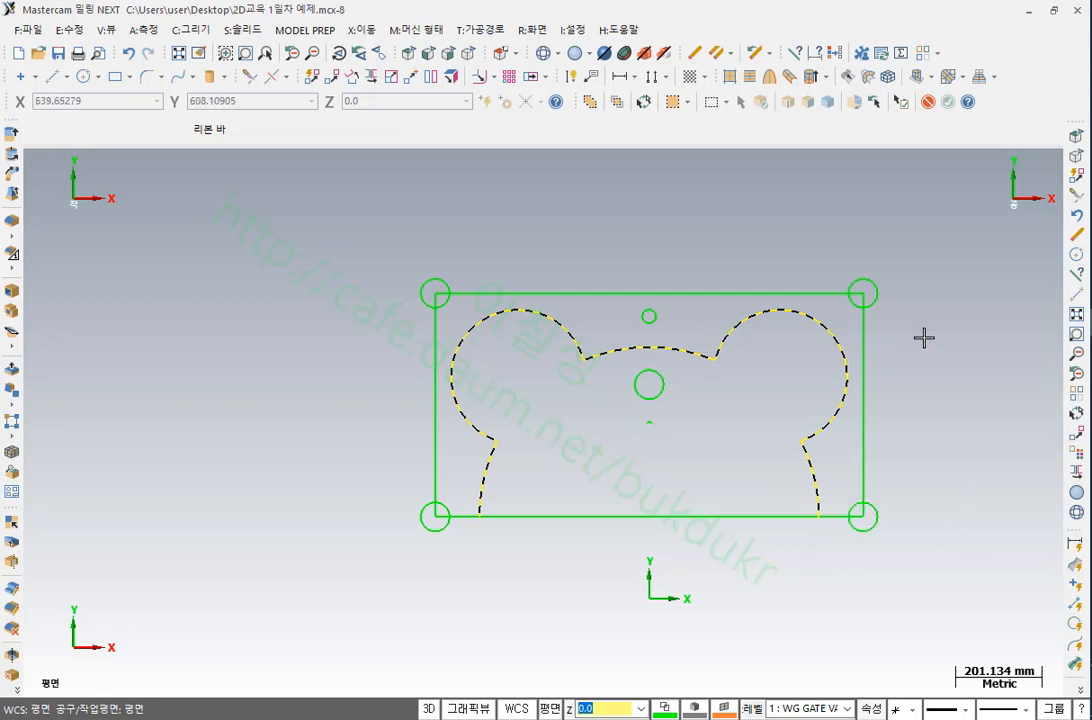
{"action": "key", "text": "Escape"}
Chain-select the inner contour and the outer rectangle, and hide all the other geometry
{"action": "scroll", "coordinate": [977, 409], "scroll_direction": "up", "scroll_amount": 1}
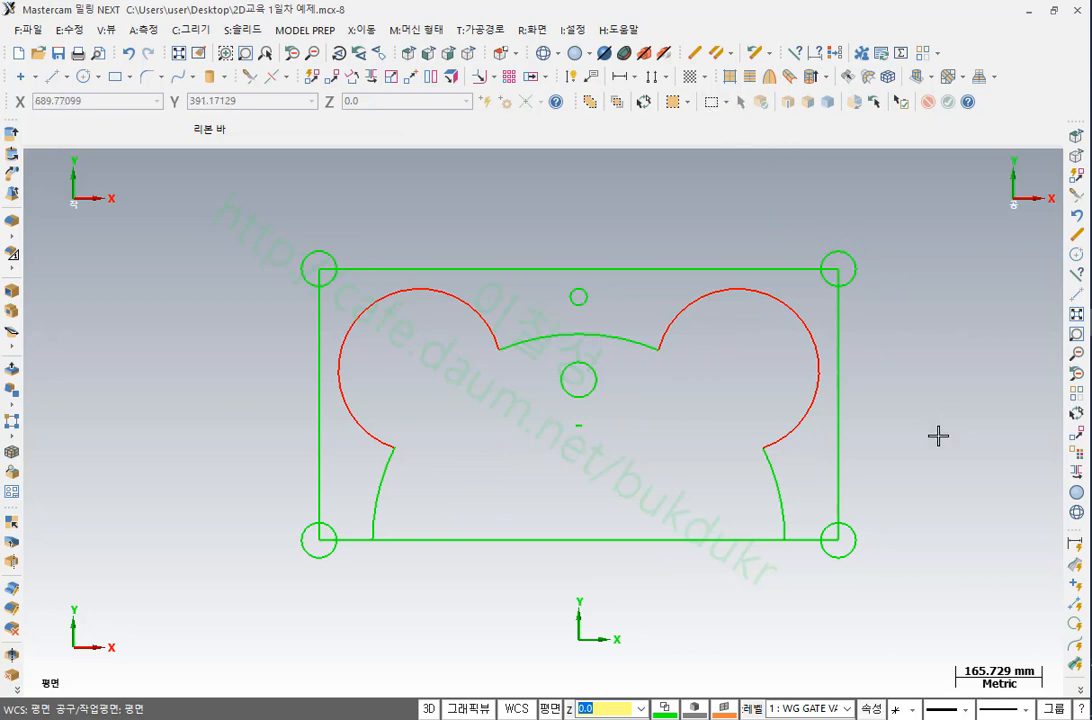
{"action": "scroll", "coordinate": [831, 481], "scroll_direction": "down", "scroll_amount": 1}
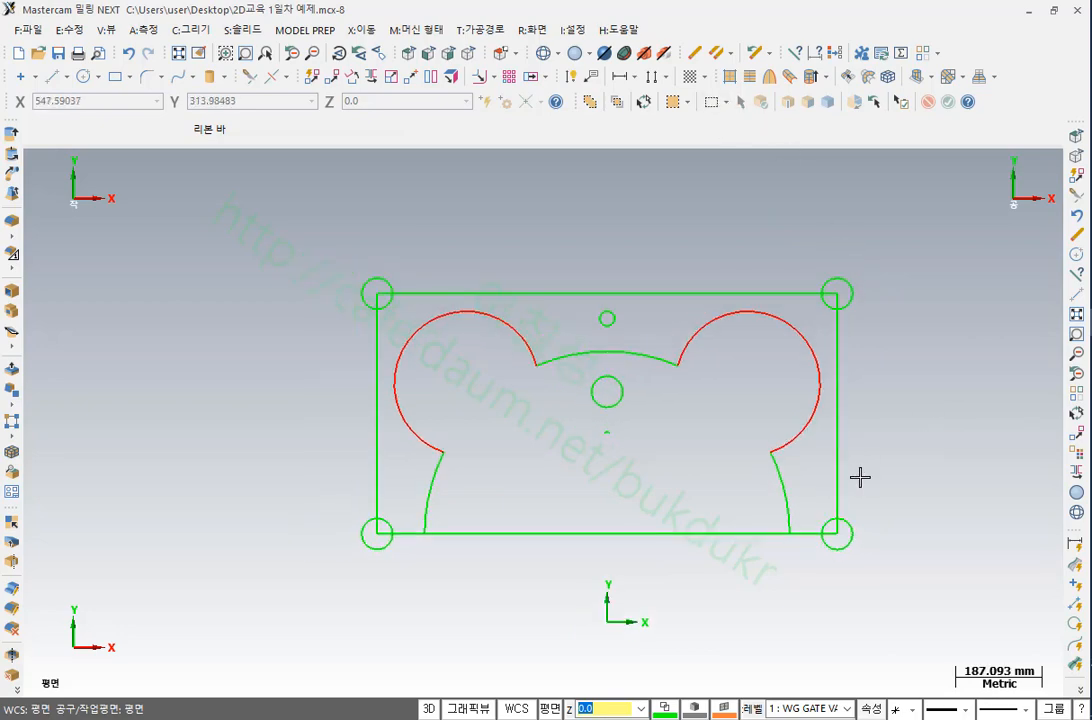
{"action": "scroll", "coordinate": [858, 476], "scroll_direction": "up", "scroll_amount": 1}
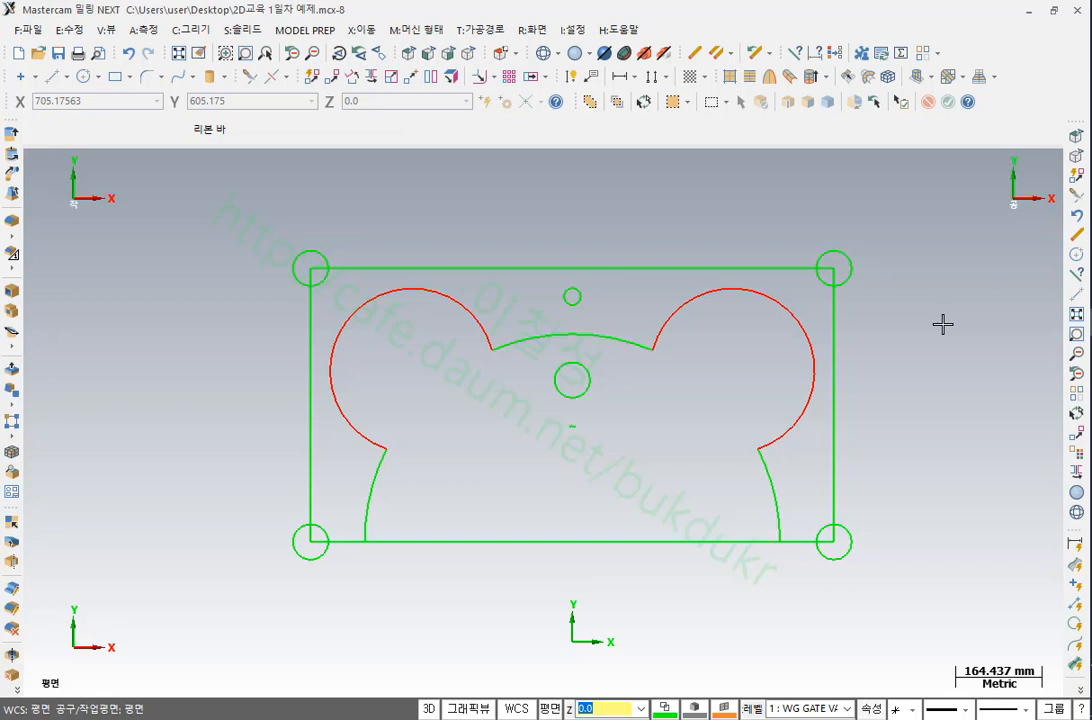
{"action": "left_click", "coordinate": [378, 477]}
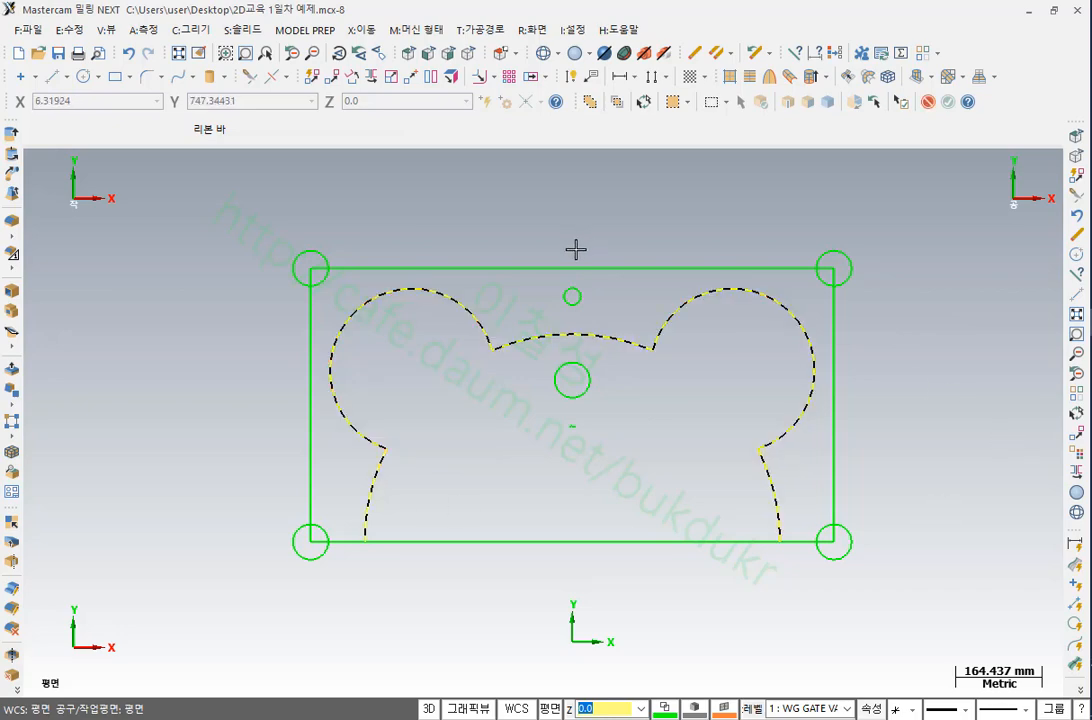
{"action": "left_click", "coordinate": [551, 268]}
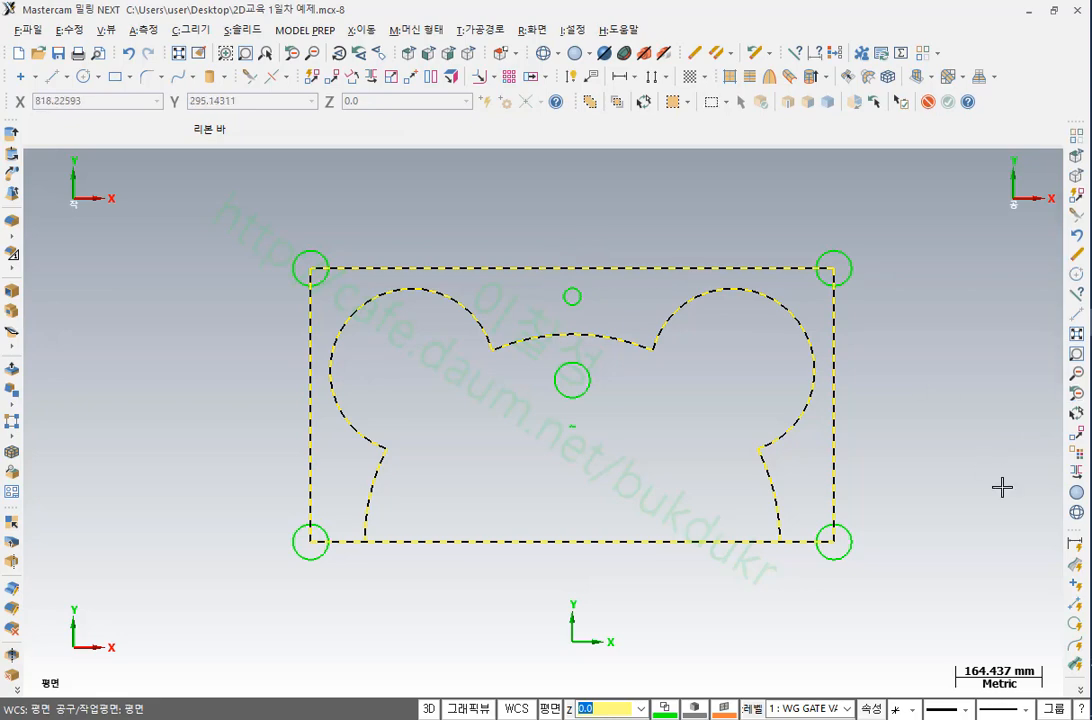
{"action": "key", "text": "Return"}
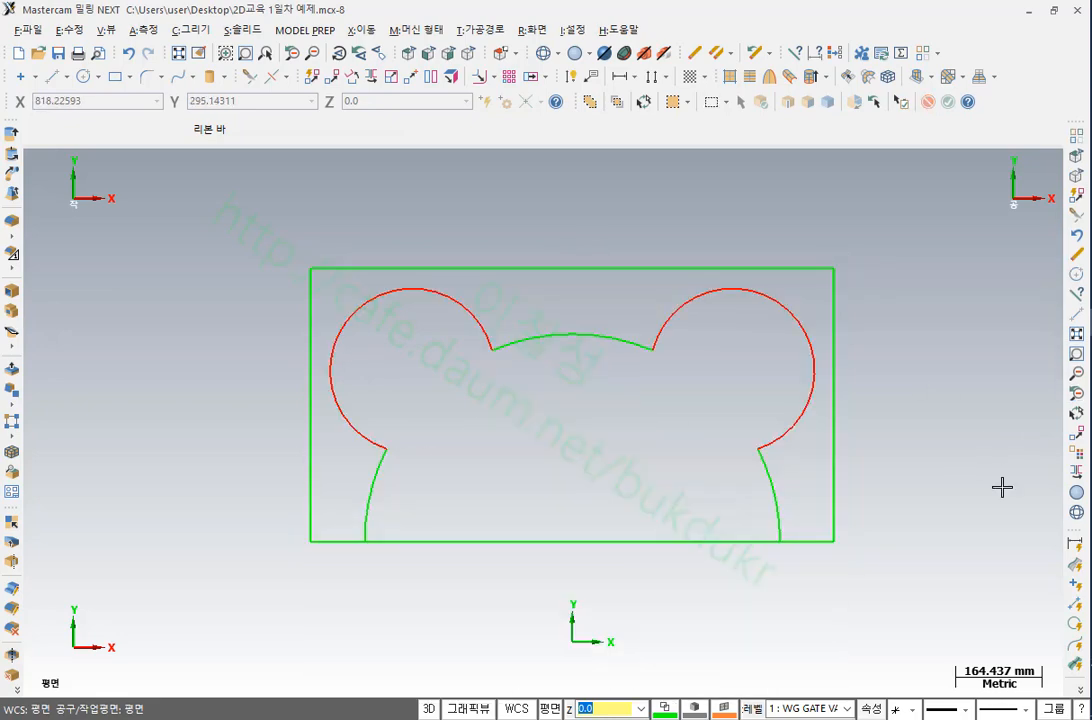
Chain-select the whole inner contour from its upper middle arc
{"action": "scroll", "coordinate": [514, 361], "scroll_direction": "up", "scroll_amount": 3}
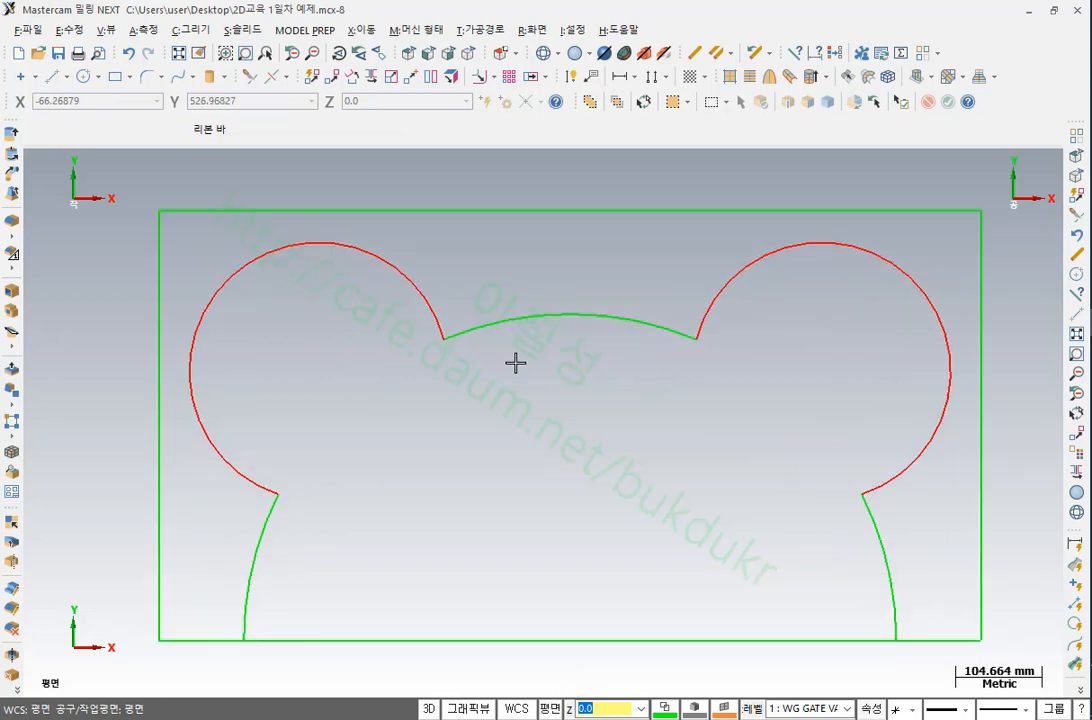
{"action": "scroll", "coordinate": [513, 313], "scroll_direction": "down", "scroll_amount": 2}
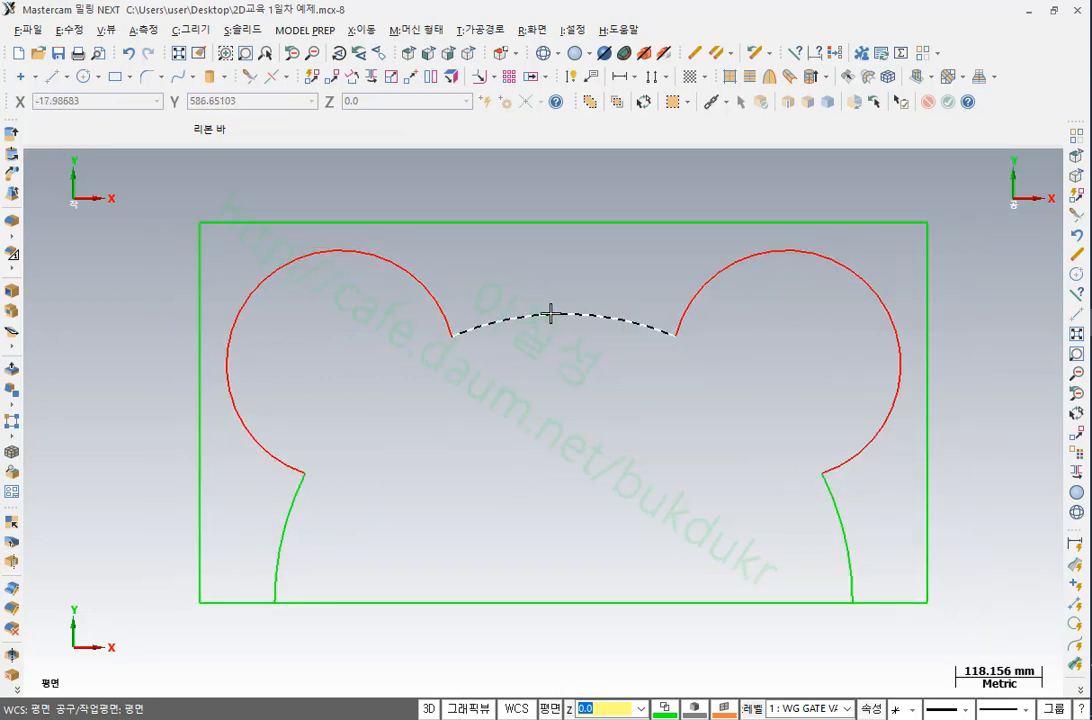
{"action": "left_click", "coordinate": [550, 314]}
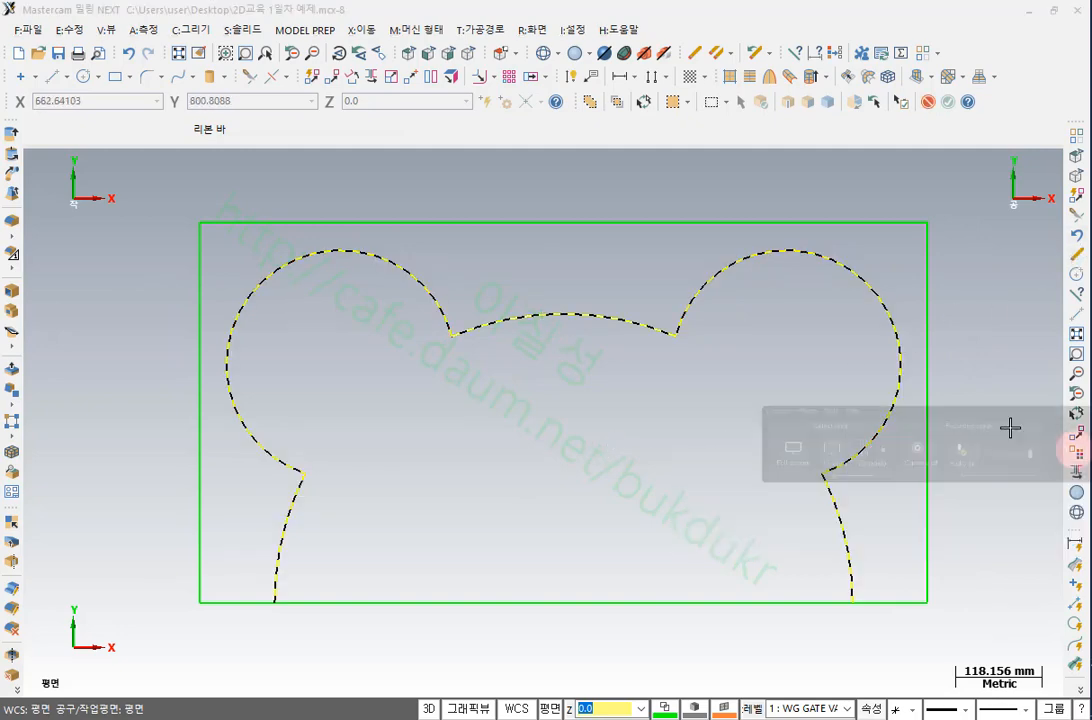
Clear the contour selection, and select the large left arc on its own and clear it again
{"action": "left_click", "coordinate": [821, 386]}
{"action": "scroll", "coordinate": [821, 386], "scroll_direction": "down", "scroll_amount": 2}
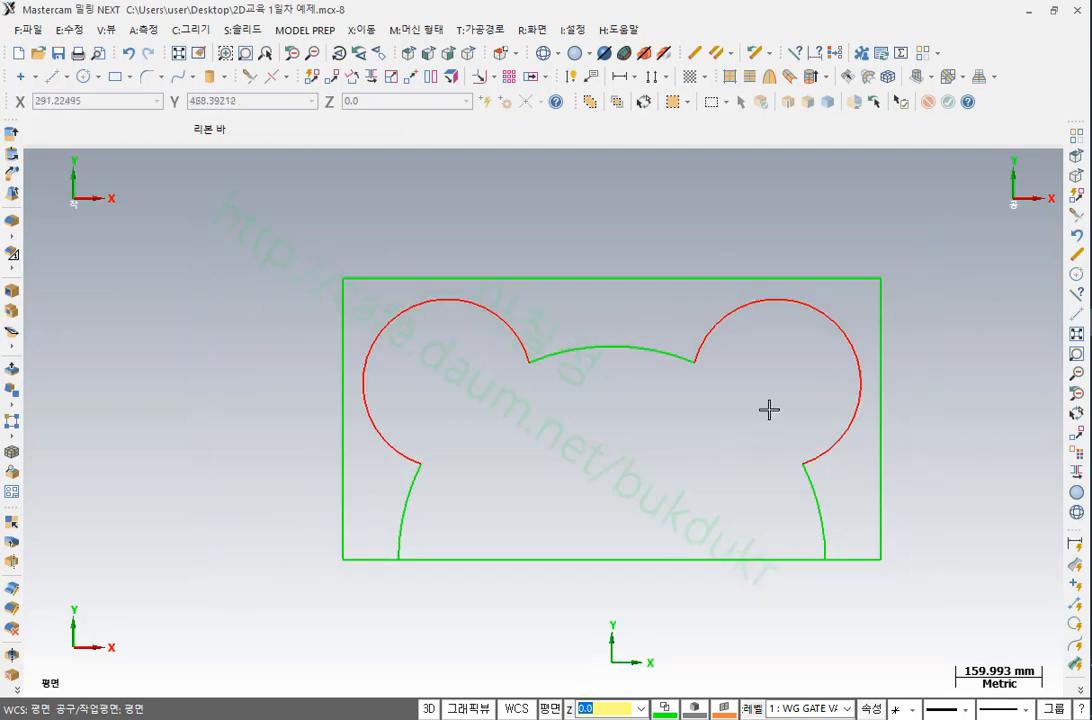
{"action": "left_click", "coordinate": [858, 314]}
{"action": "scroll", "coordinate": [855, 320], "scroll_direction": "up", "scroll_amount": 2}
{"action": "left_click", "coordinate": [378, 305]}
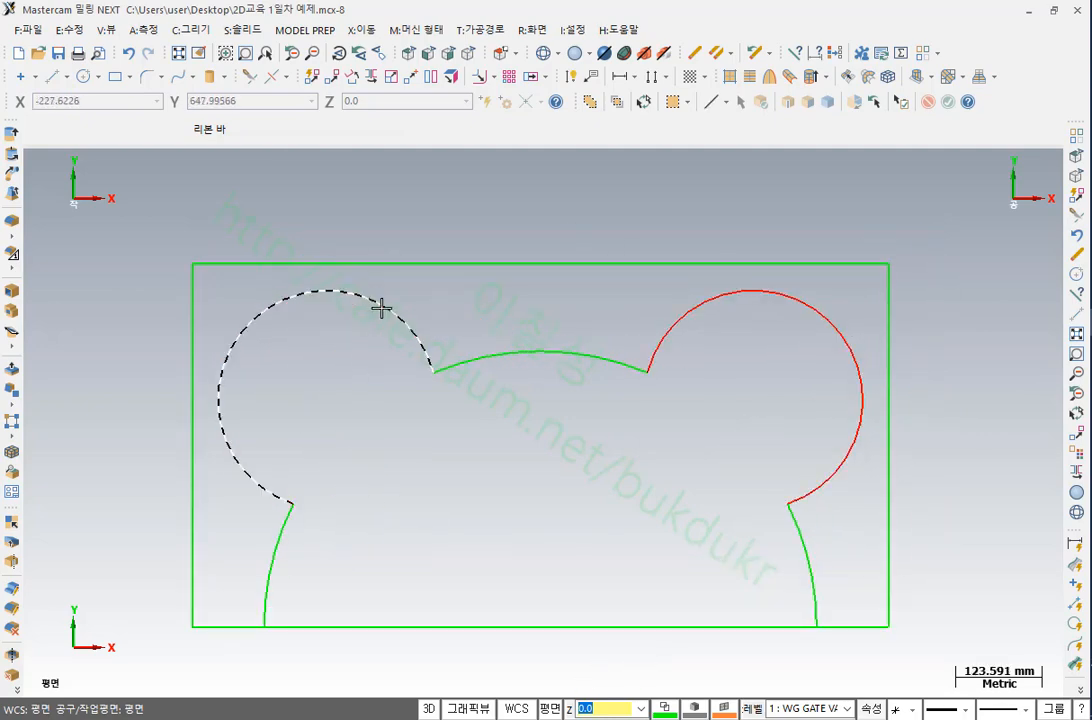
{"action": "left_click", "coordinate": [551, 375]}
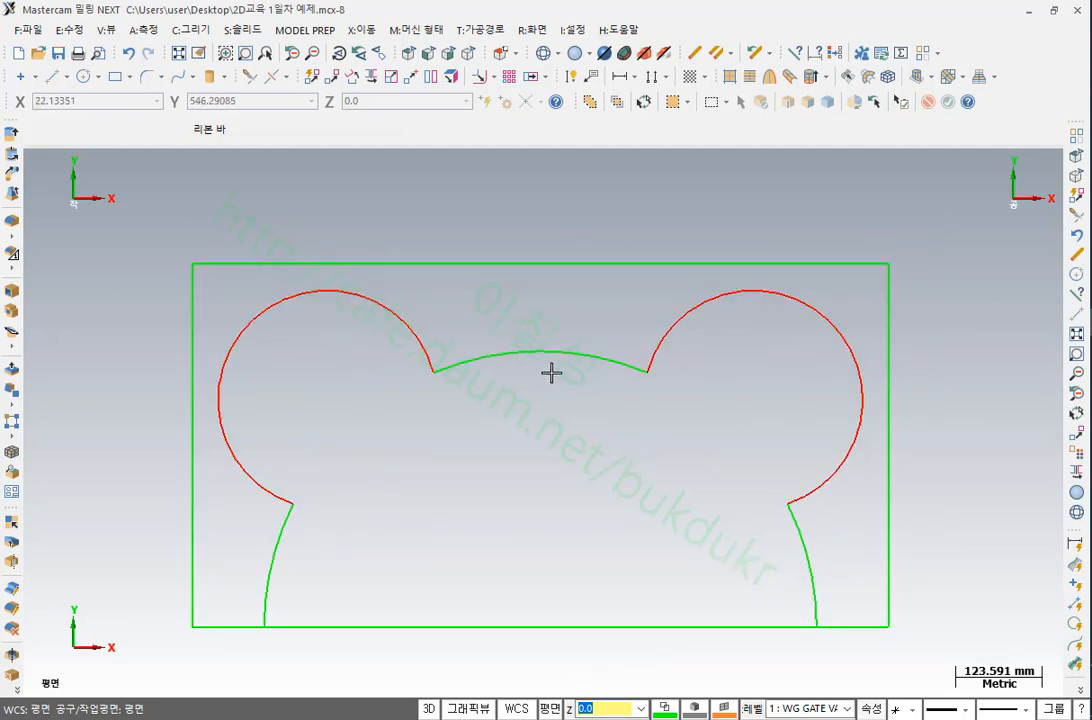
{"action": "left_click", "coordinate": [410, 334]}
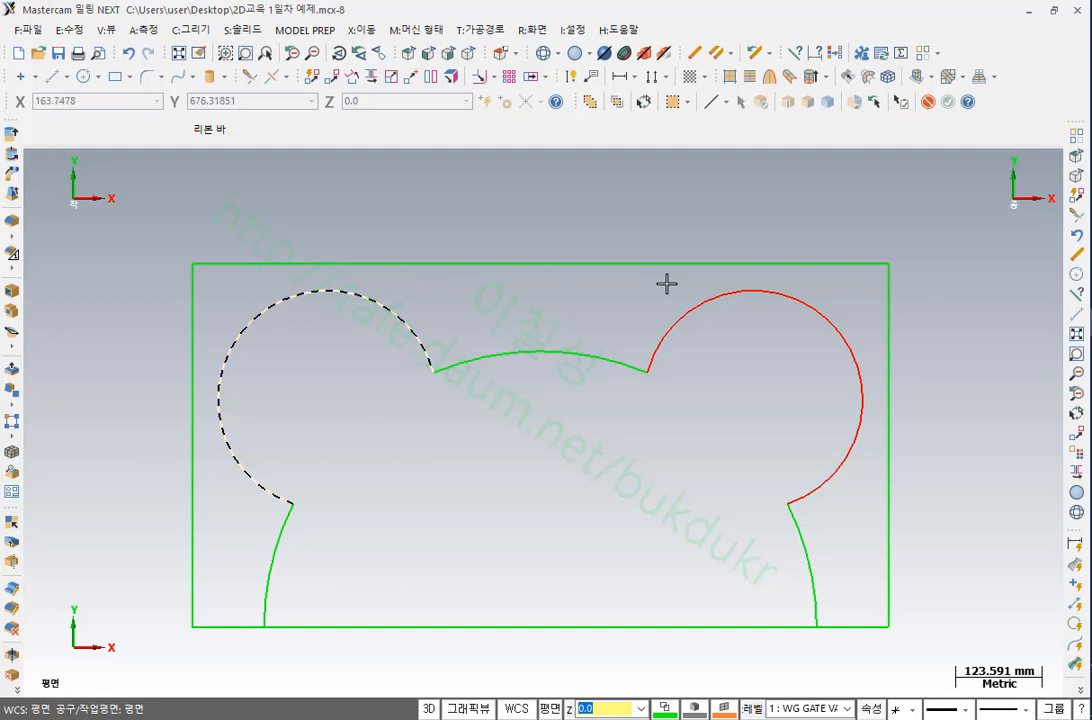
{"action": "scroll", "coordinate": [740, 300], "scroll_direction": "down", "scroll_amount": 1}
{"action": "left_click", "coordinate": [805, 361]}
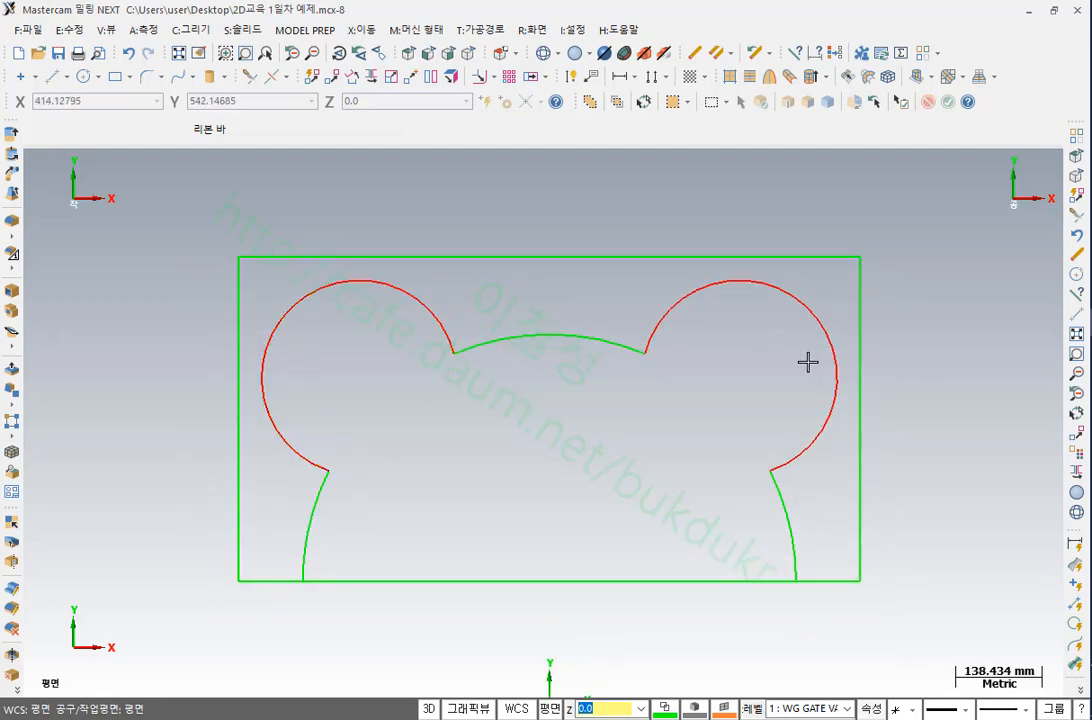
Mirror a copy of the large right arc about the X 0.0 axis onto the existing left arc
{"action": "left_click", "coordinate": [709, 300]}
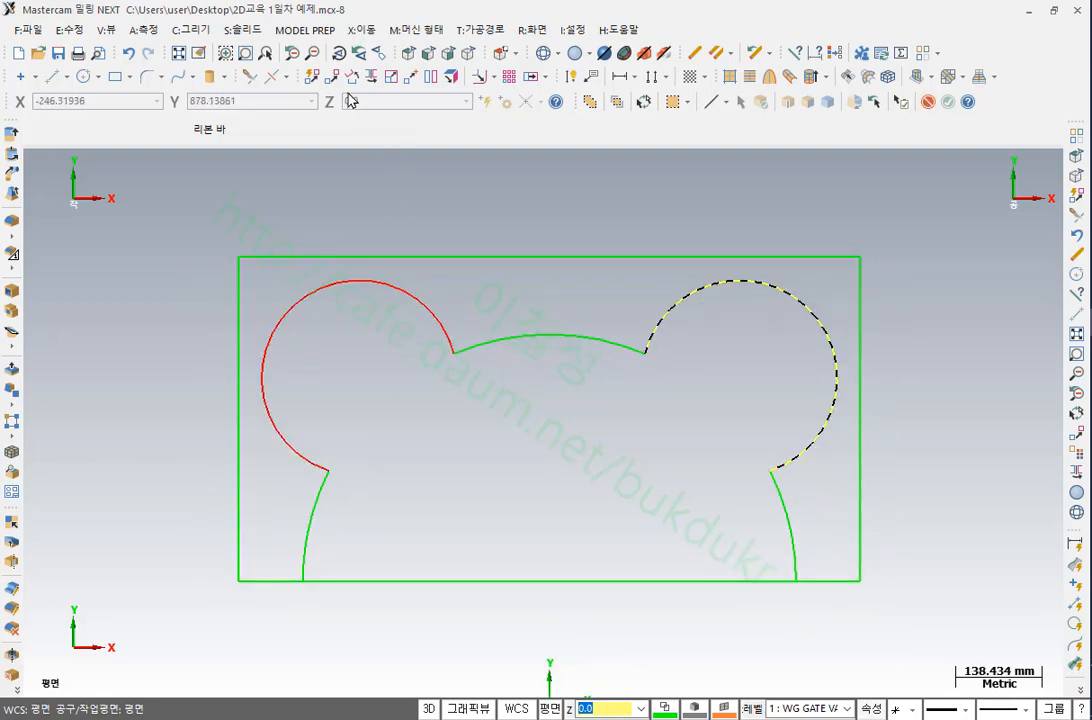
{"action": "left_click", "coordinate": [371, 78]}
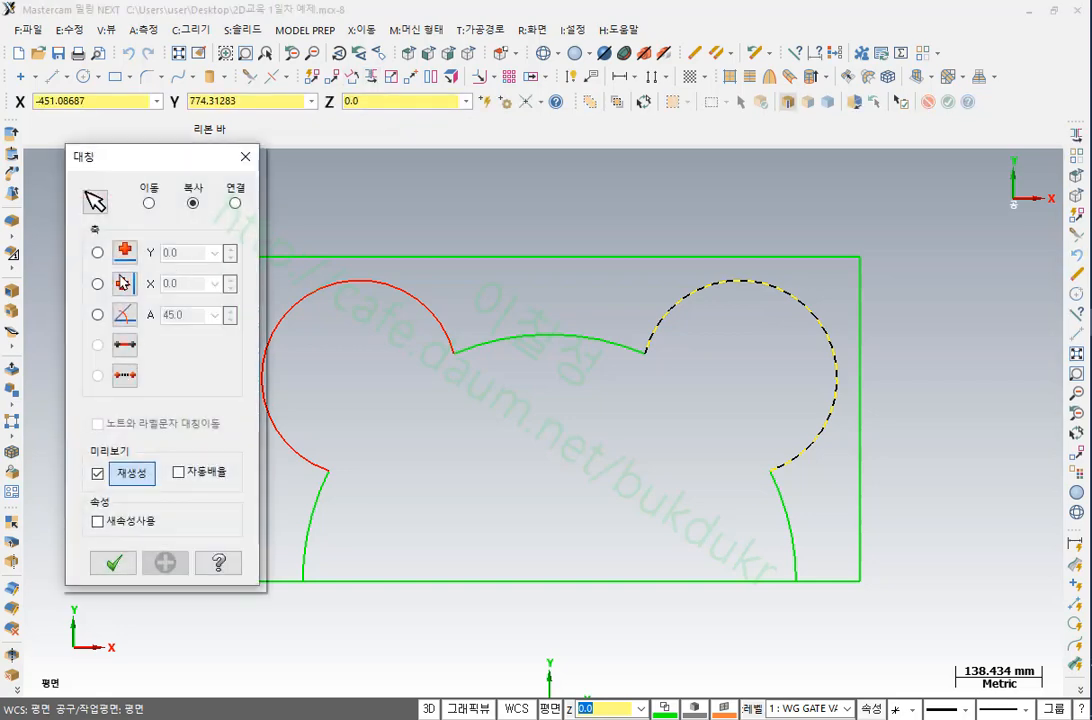
{"action": "left_click", "coordinate": [97, 284]}
{"action": "left_click", "coordinate": [113, 563]}
{"action": "scroll", "coordinate": [714, 422], "scroll_direction": "down", "scroll_amount": 2}
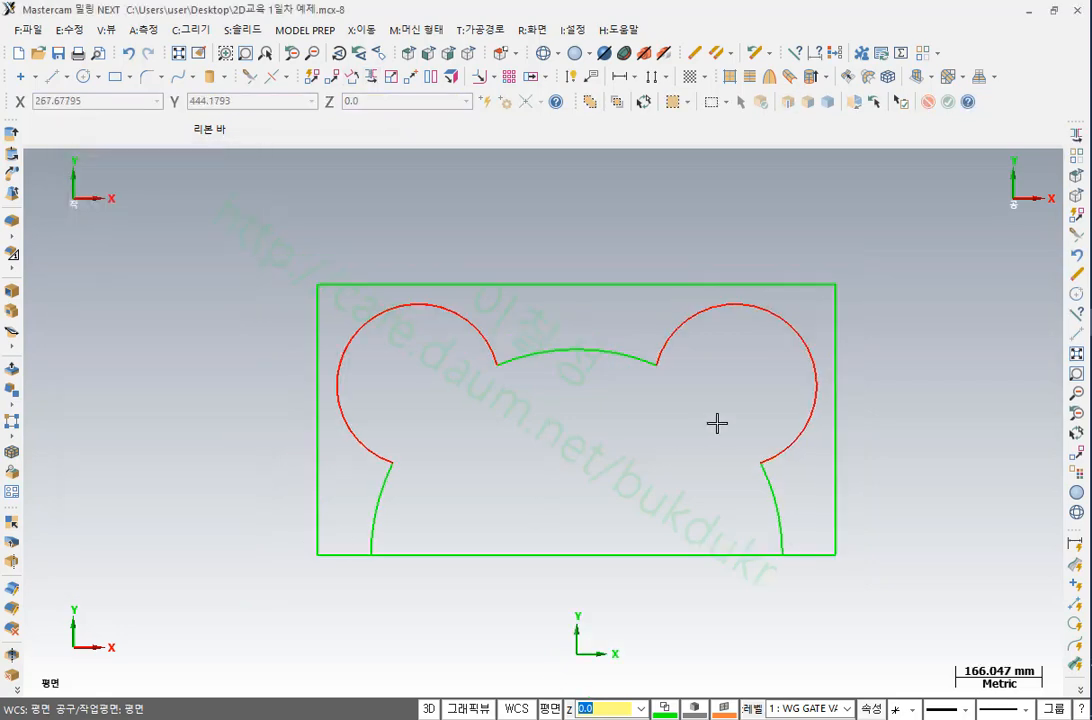
{"action": "scroll", "coordinate": [829, 441], "scroll_direction": "up", "scroll_amount": 2}
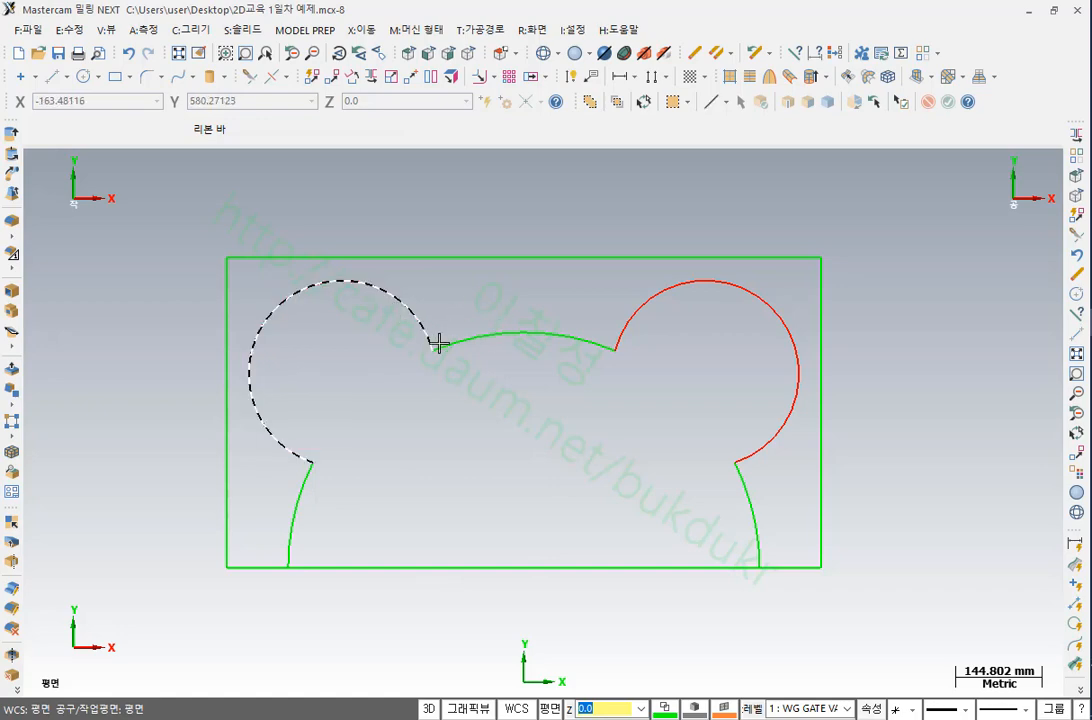
Try to chain-select the whole inner contour from its upper middle arc
{"action": "key", "text": "alt+F1"}
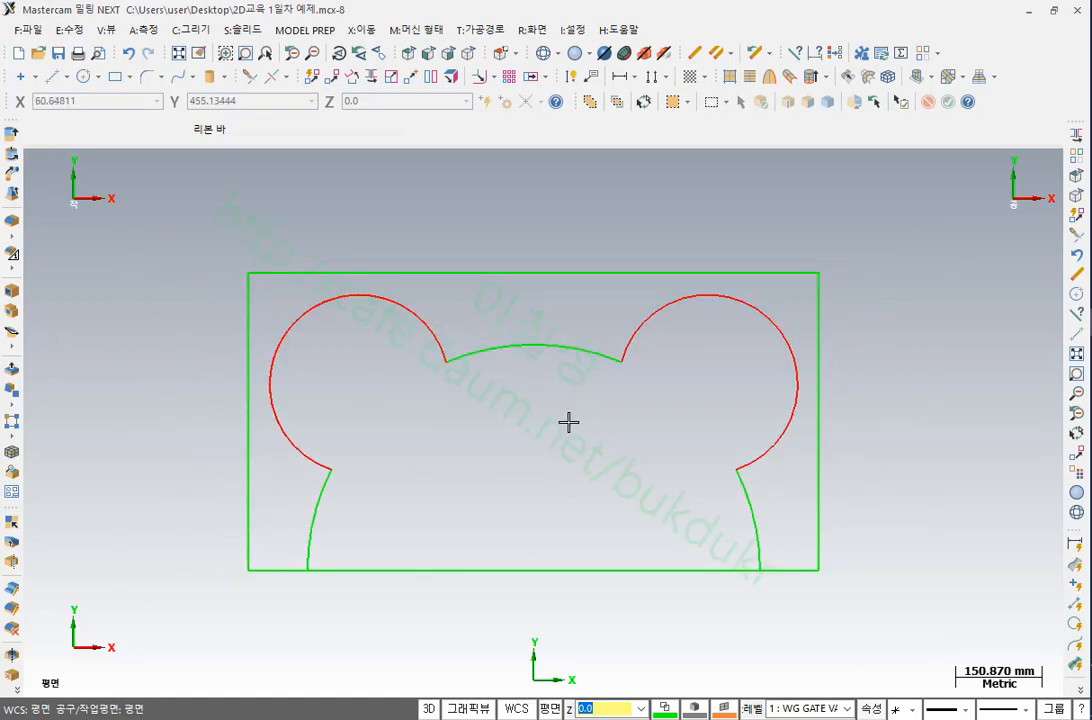
{"action": "left_click", "coordinate": [532, 347]}
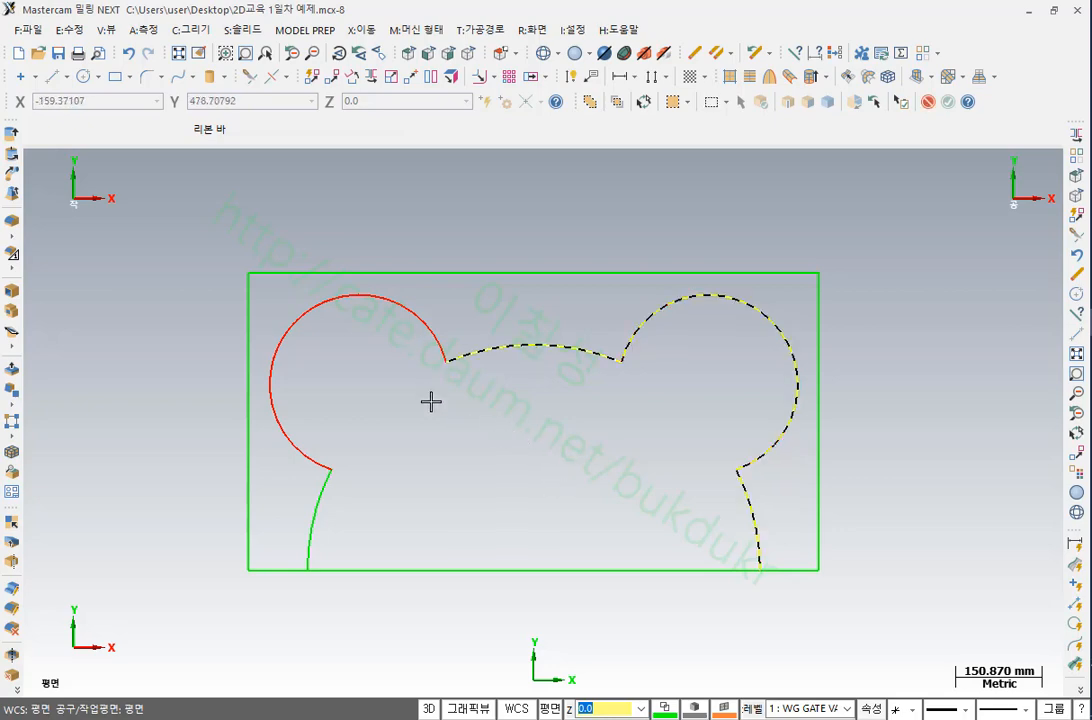
{"action": "scroll", "coordinate": [431, 400], "scroll_direction": "up", "scroll_amount": 2}
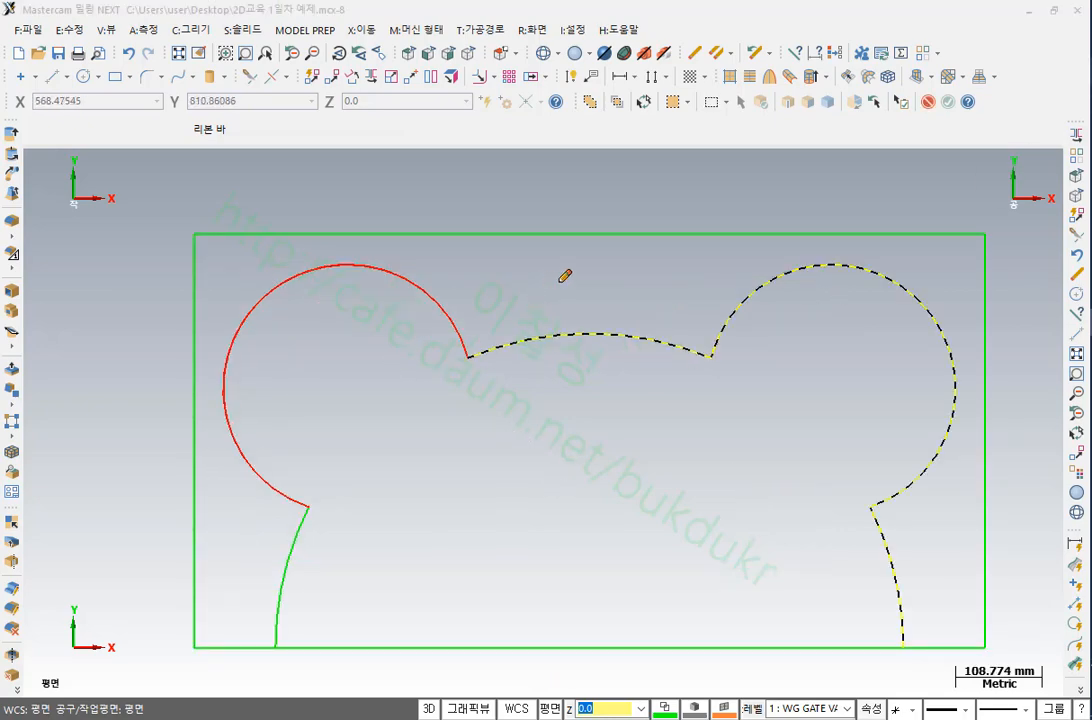
{"action": "mouse_move", "coordinate": [562, 282]}
{"action": "left_mouse_down"}
{"action": "mouse_move", "coordinate": [571, 323]}
{"action": "mouse_move", "coordinate": [601, 282]}
{"action": "mouse_move", "coordinate": [572, 388]}
{"action": "mouse_move", "coordinate": [576, 467]}
{"action": "left_mouse_up"}
{"action": "mouse_move", "coordinate": [594, 421]}
{"action": "left_mouse_down"}
{"action": "mouse_move", "coordinate": [594, 476]}
{"action": "mouse_move", "coordinate": [632, 450]}
{"action": "mouse_move", "coordinate": [642, 466]}
{"action": "left_mouse_up"}
{"action": "left_click_drag", "start_coordinate": [621, 455], "coordinate": [655, 492]}
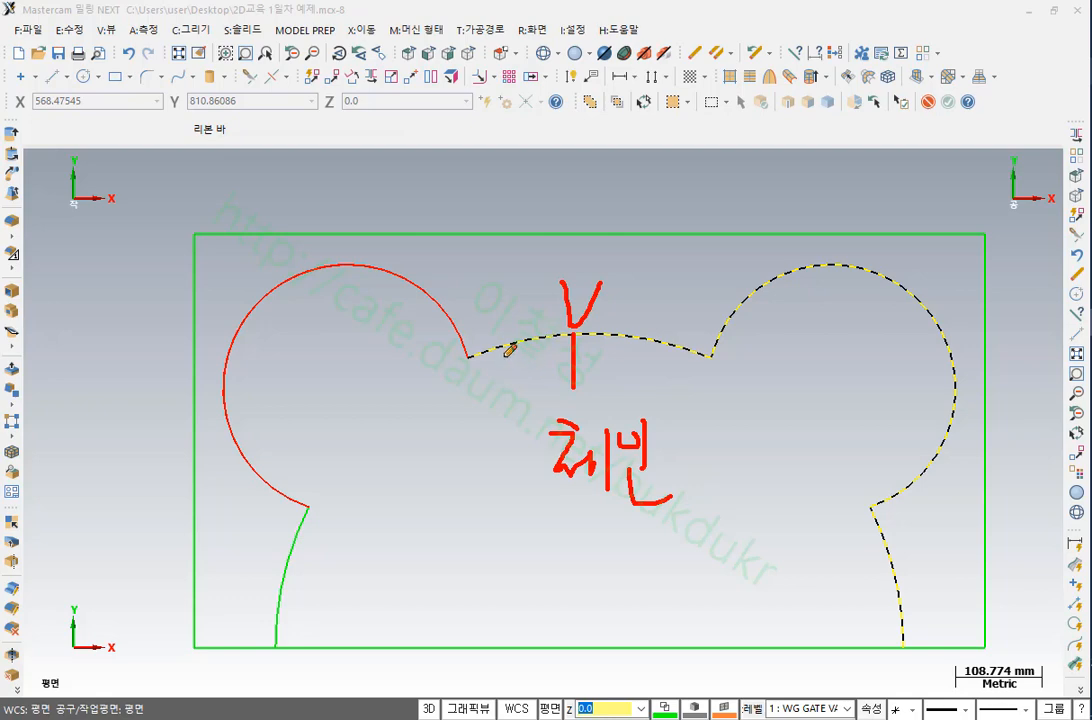
{"action": "mouse_move", "coordinate": [471, 355]}
{"action": "left_mouse_down"}
{"action": "mouse_move", "coordinate": [441, 405]}
{"action": "mouse_move", "coordinate": [505, 418]}
{"action": "left_mouse_up"}
{"action": "left_click_drag", "start_coordinate": [709, 360], "coordinate": [694, 412]}
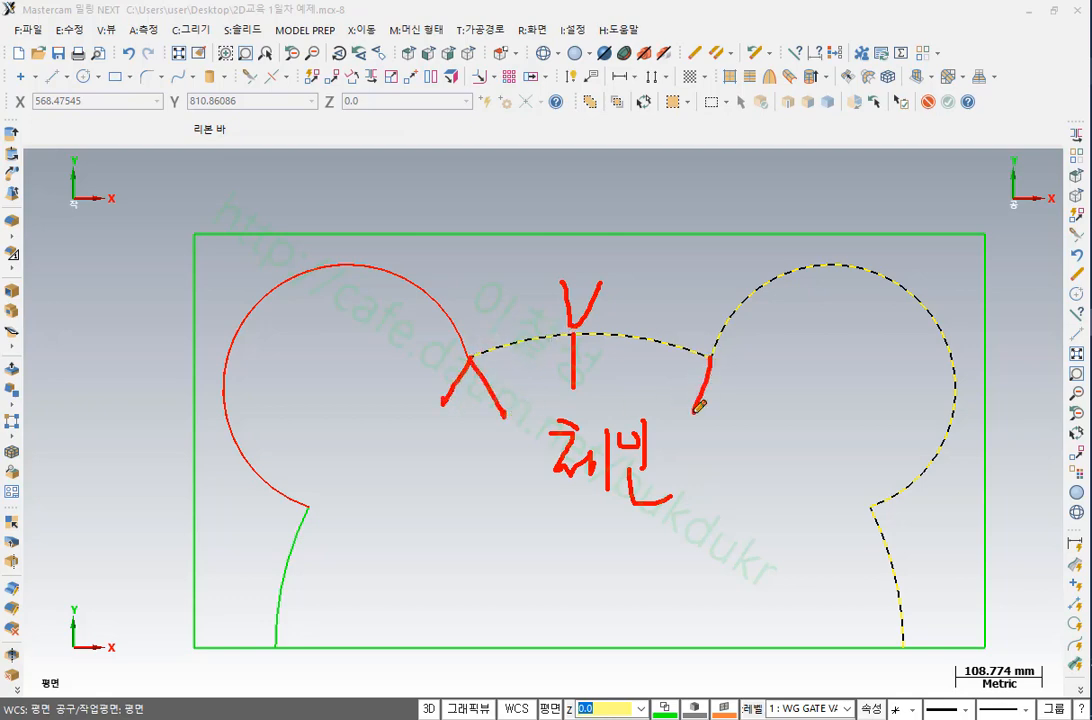
{"action": "left_click_drag", "start_coordinate": [710, 360], "coordinate": [750, 380]}
{"action": "mouse_move", "coordinate": [562, 339]}
{"action": "left_mouse_down"}
{"action": "mouse_move", "coordinate": [487, 343]}
{"action": "mouse_move", "coordinate": [478, 356]}
{"action": "mouse_move", "coordinate": [420, 290]}
{"action": "mouse_move", "coordinate": [262, 303]}
{"action": "left_mouse_up"}
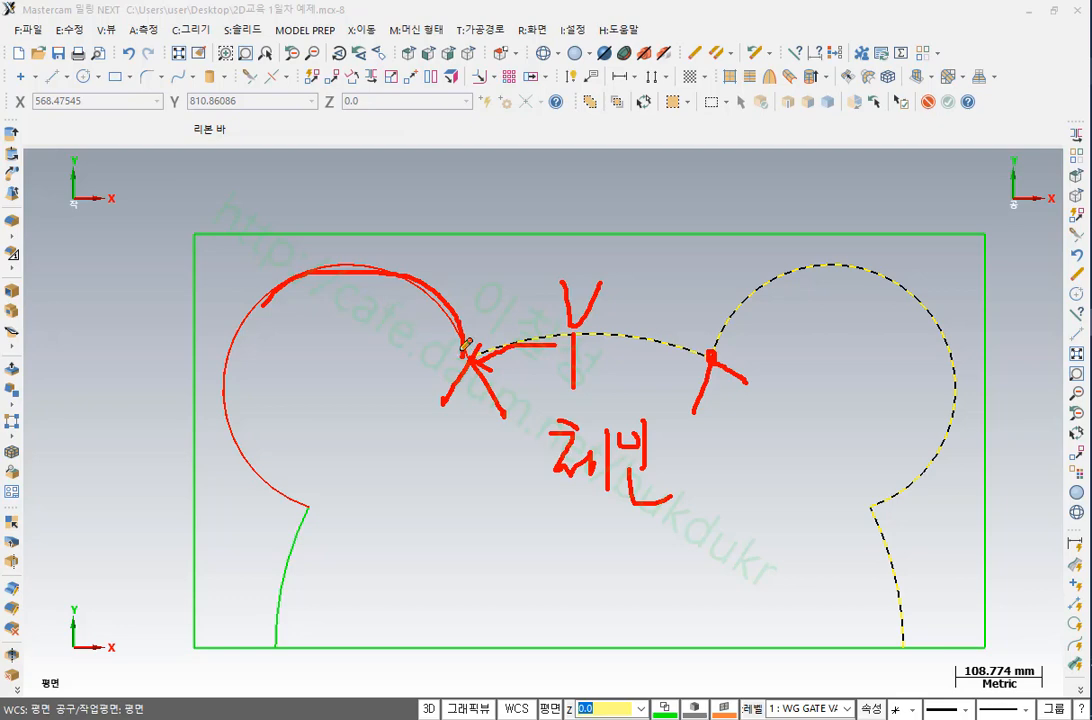
{"action": "mouse_move", "coordinate": [398, 292]}
{"action": "left_mouse_down"}
{"action": "mouse_move", "coordinate": [293, 272]}
{"action": "mouse_move", "coordinate": [266, 292]}
{"action": "left_mouse_up"}
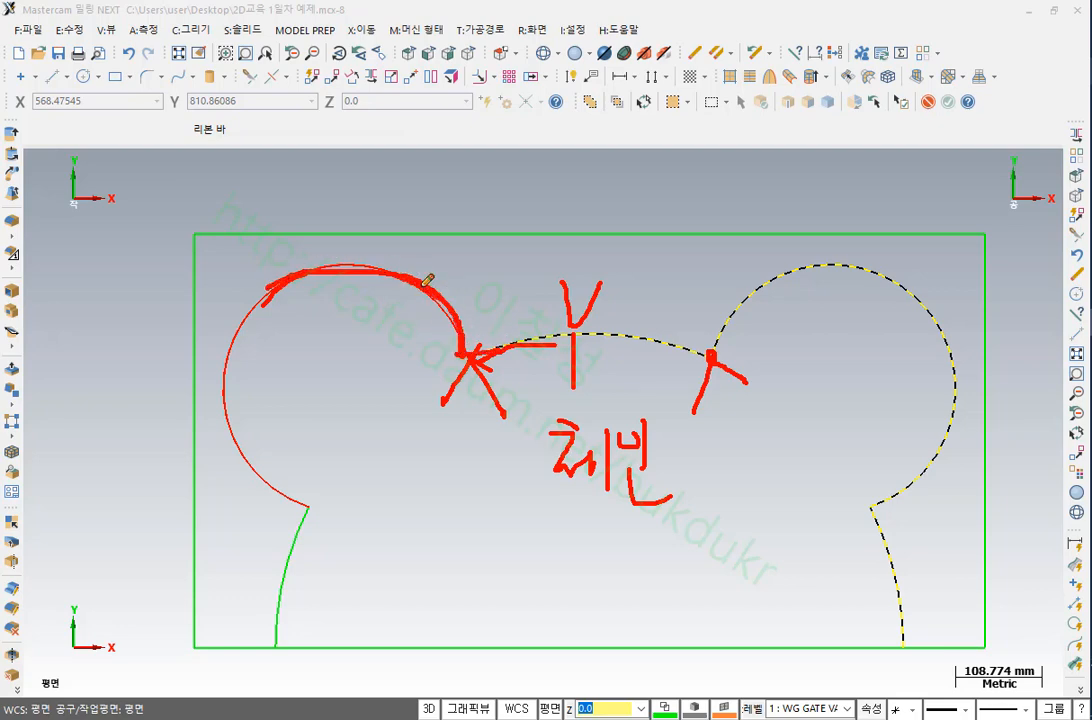
{"action": "mouse_move", "coordinate": [472, 356]}
{"action": "left_mouse_down"}
{"action": "mouse_move", "coordinate": [265, 300]}
{"action": "mouse_move", "coordinate": [246, 440]}
{"action": "mouse_move", "coordinate": [322, 503]}
{"action": "left_mouse_up"}
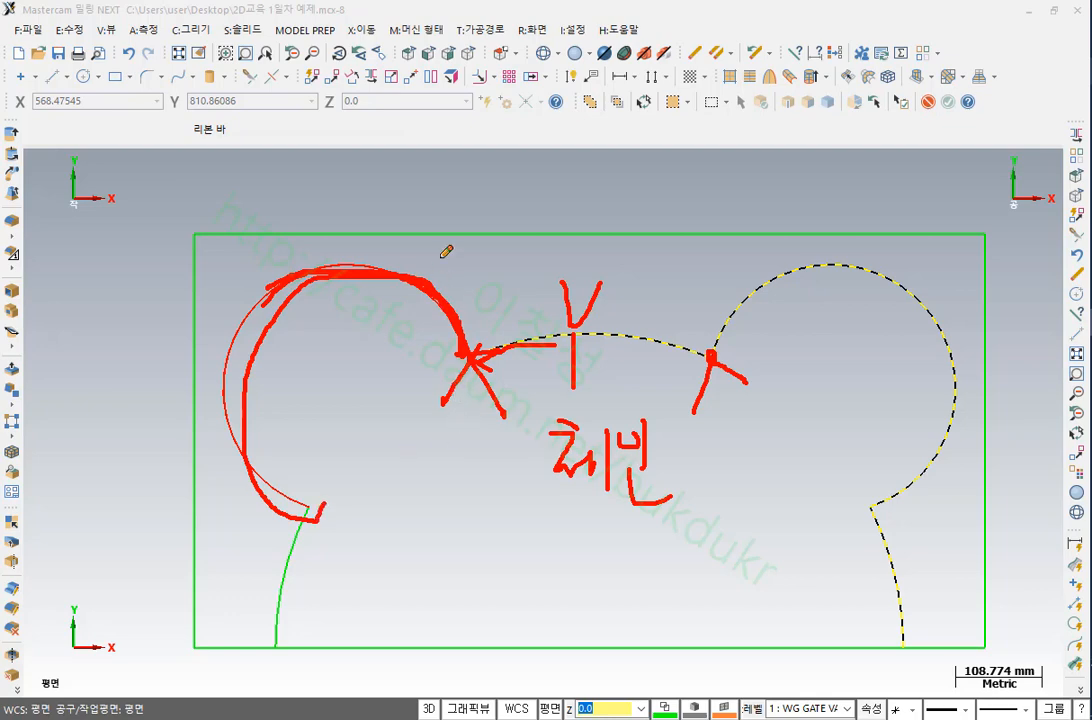
{"action": "left_click_drag", "start_coordinate": [441, 252], "coordinate": [436, 287]}
{"action": "left_click_drag", "start_coordinate": [431, 276], "coordinate": [491, 378]}
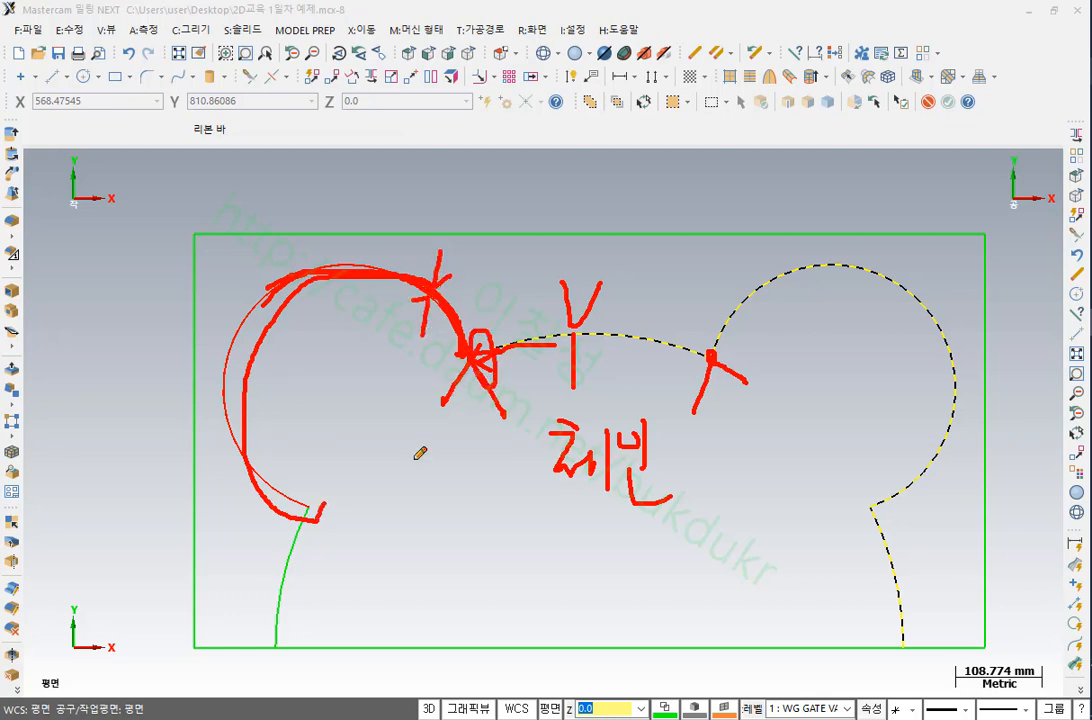
{"action": "mouse_move", "coordinate": [345, 400]}
{"action": "left_mouse_down"}
{"action": "mouse_move", "coordinate": [297, 396]}
{"action": "mouse_move", "coordinate": [330, 335]}
{"action": "mouse_move", "coordinate": [320, 398]}
{"action": "left_mouse_up"}
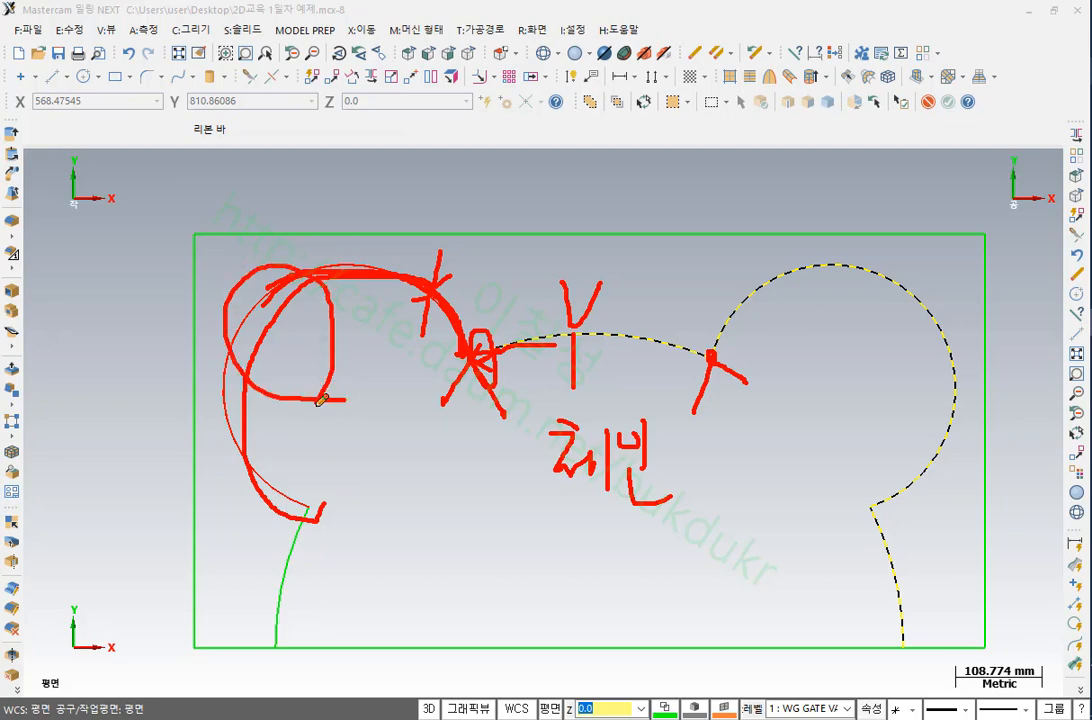
{"action": "right_click", "coordinate": [645, 238]}
{"action": "left_click", "coordinate": [760, 440]}
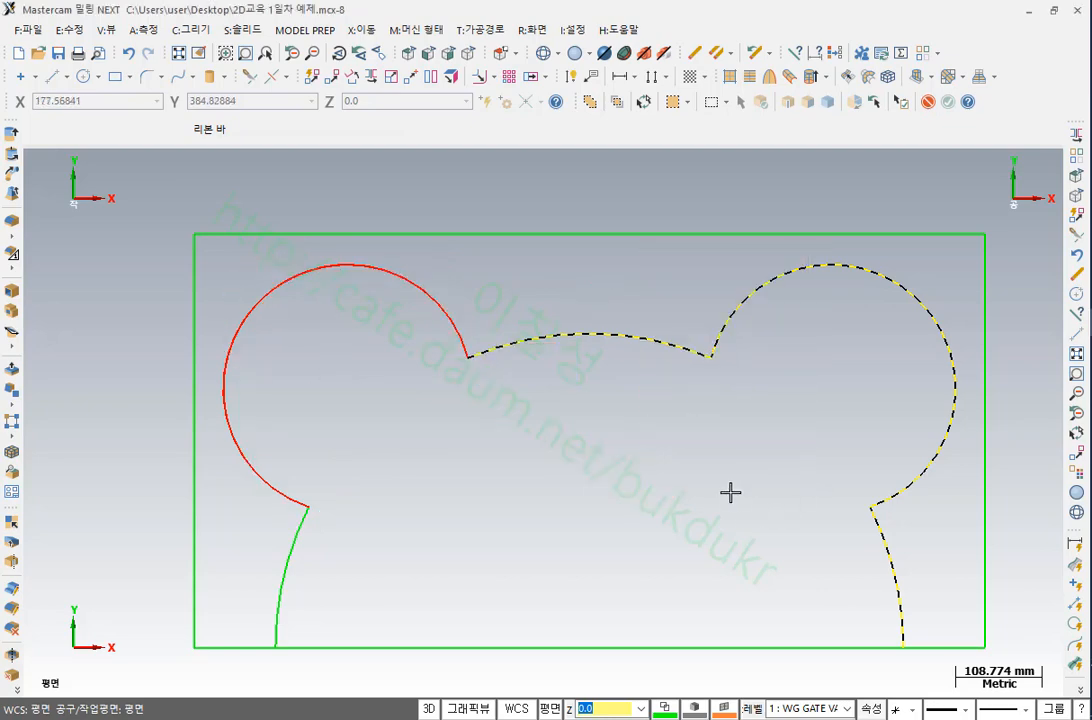
Delete the overlapping large left arcs and undo the last deletion
{"action": "key", "text": "Escape"}
{"action": "left_click", "coordinate": [441, 308]}
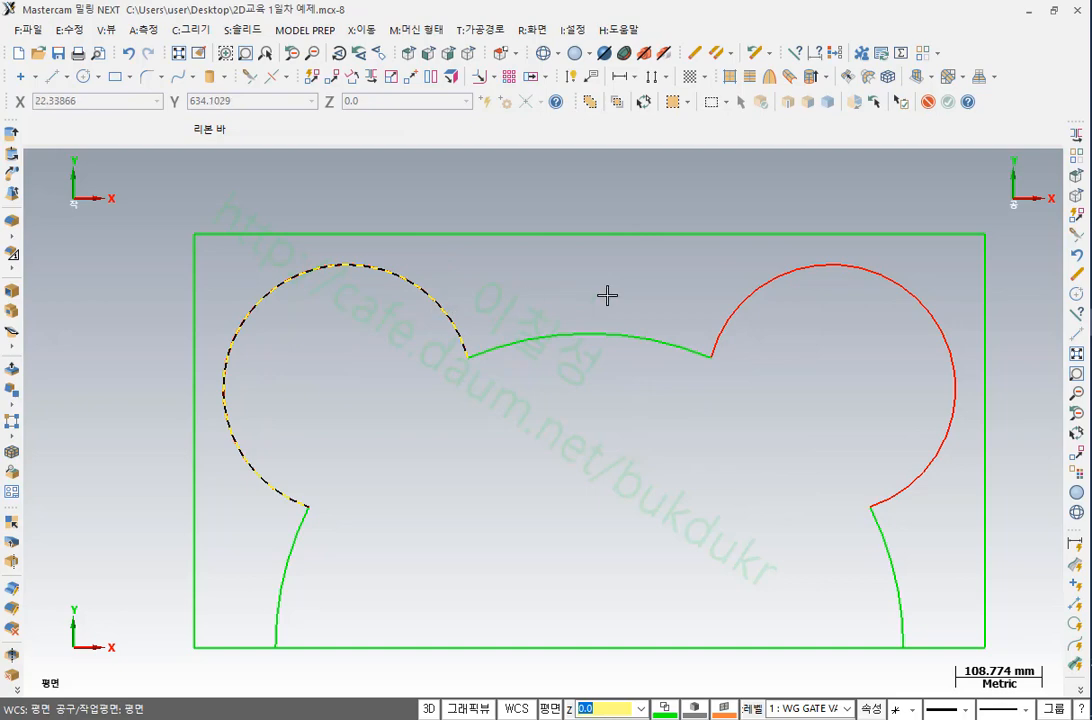
{"action": "key", "text": "Escape"}
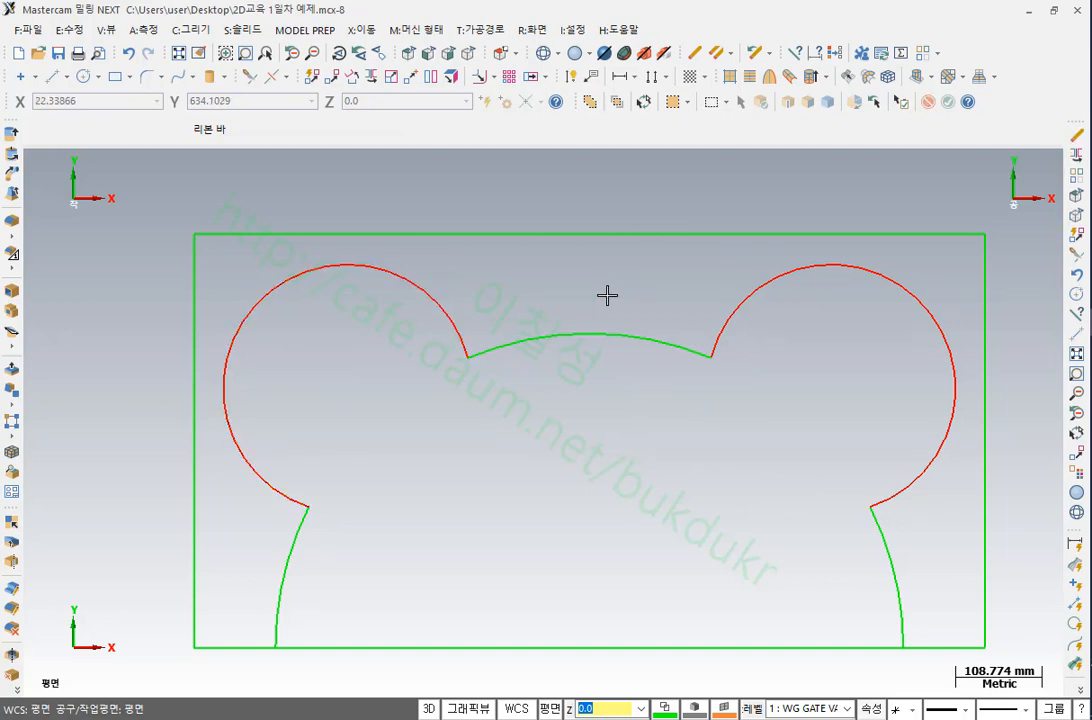
{"action": "left_click", "coordinate": [442, 305]}
{"action": "left_click", "coordinate": [441, 305]}
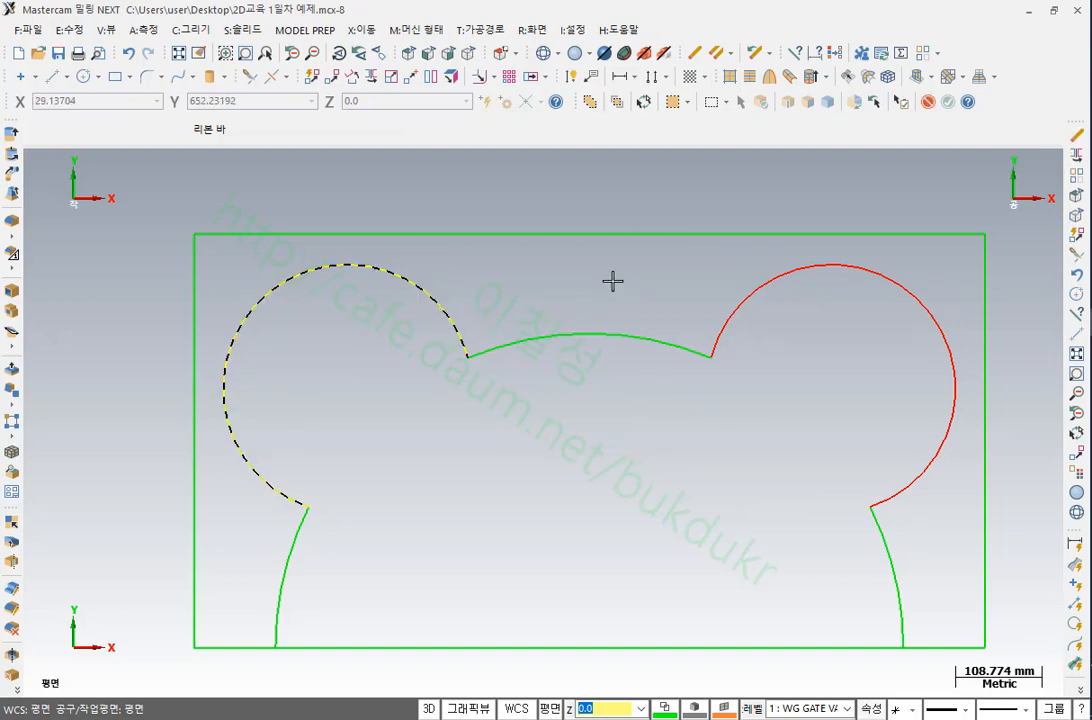
{"action": "key", "text": "Delete"}
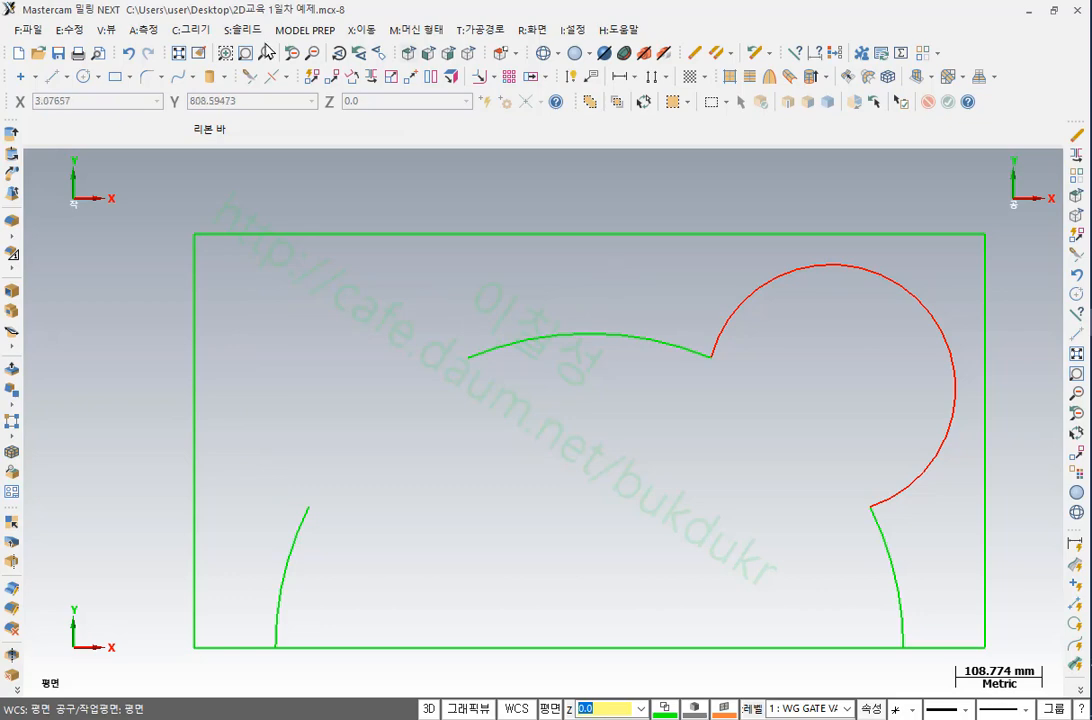
{"action": "left_click", "coordinate": [128, 52]}
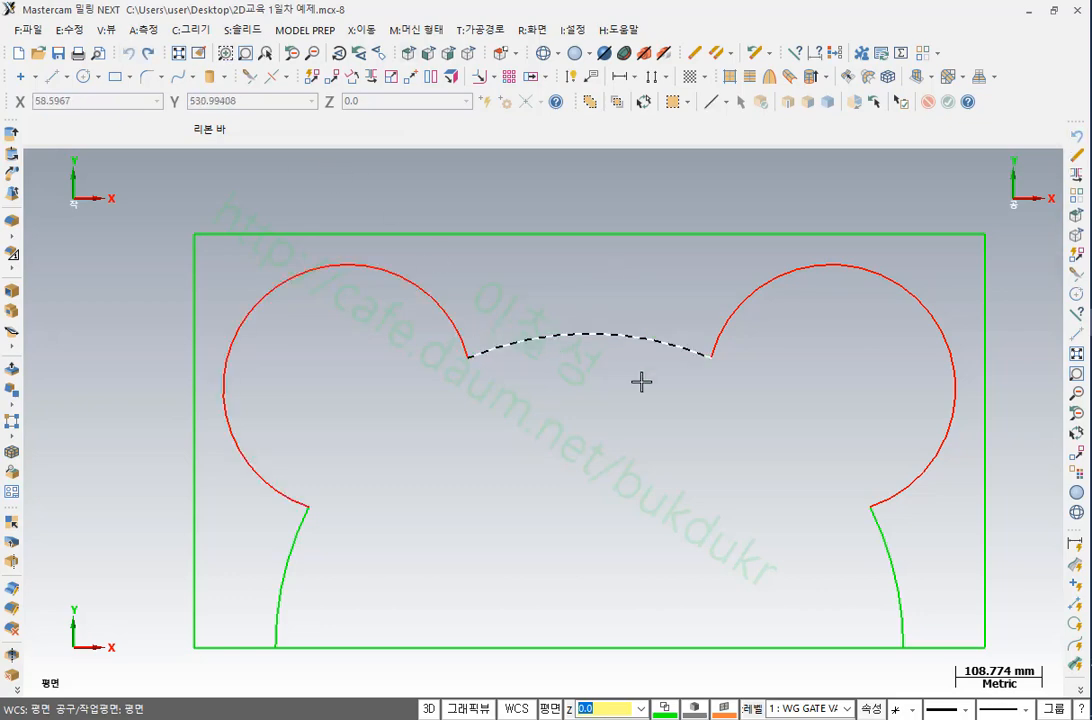
Chain-select the whole inner contour from its upper middle arc and select the left arc alone, clearing each selection
{"action": "double_click", "coordinate": [592, 338]}
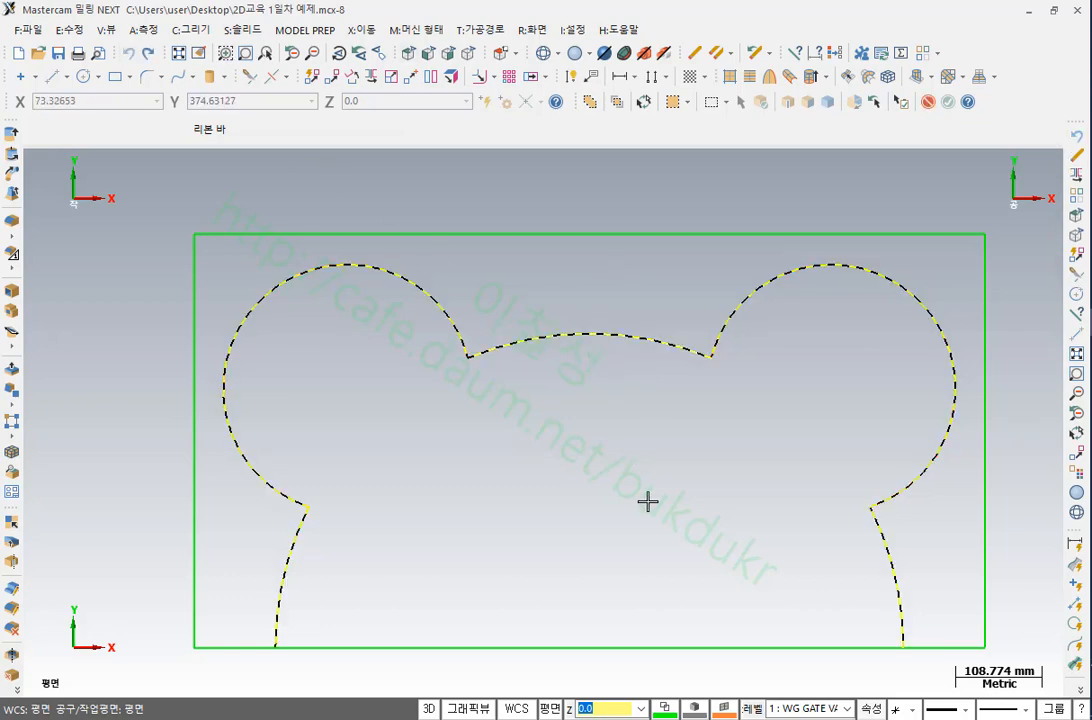
{"action": "key", "text": "Escape"}
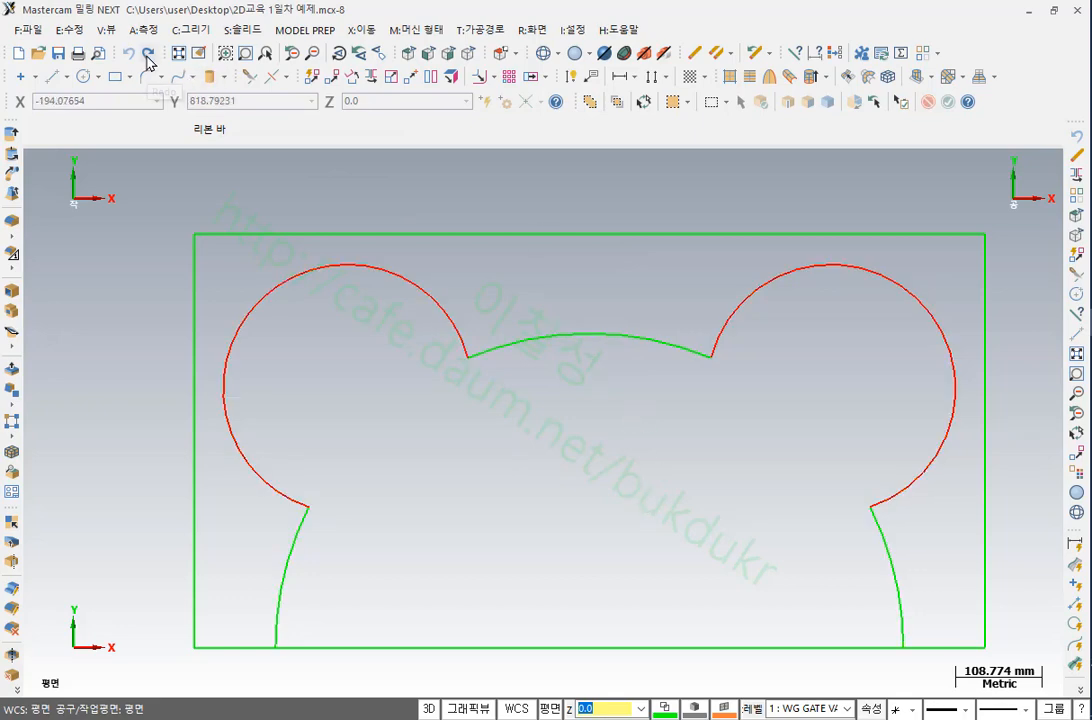
{"action": "left_click", "coordinate": [441, 305]}
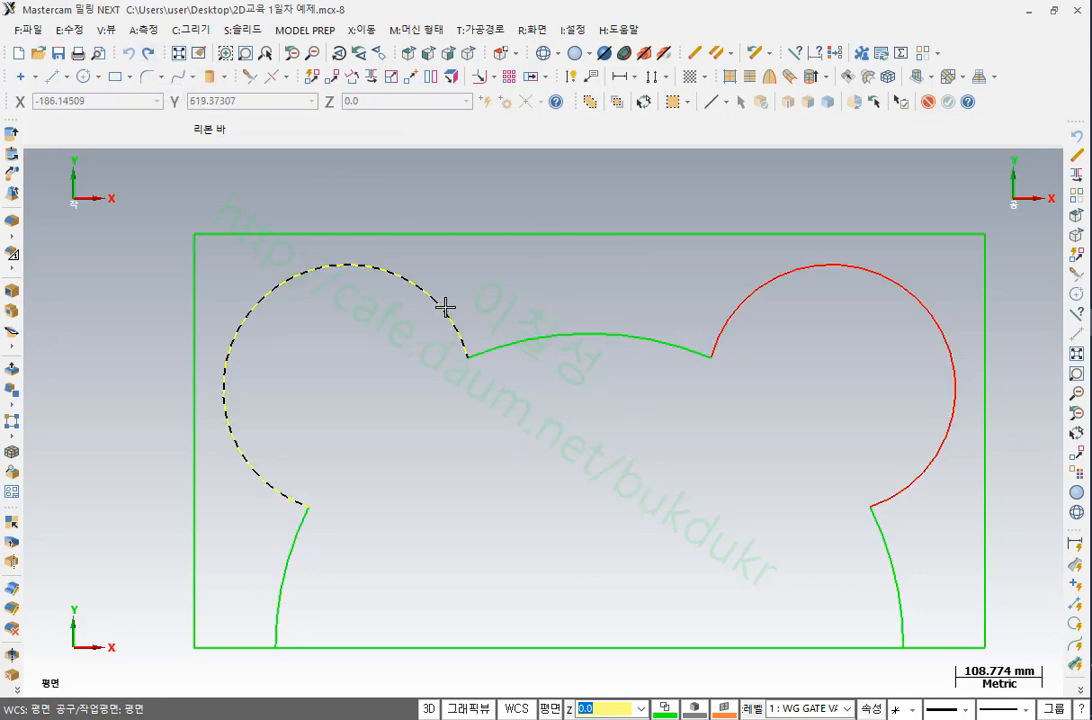
{"action": "key", "text": "Escape"}
{"action": "left_click", "coordinate": [449, 311]}
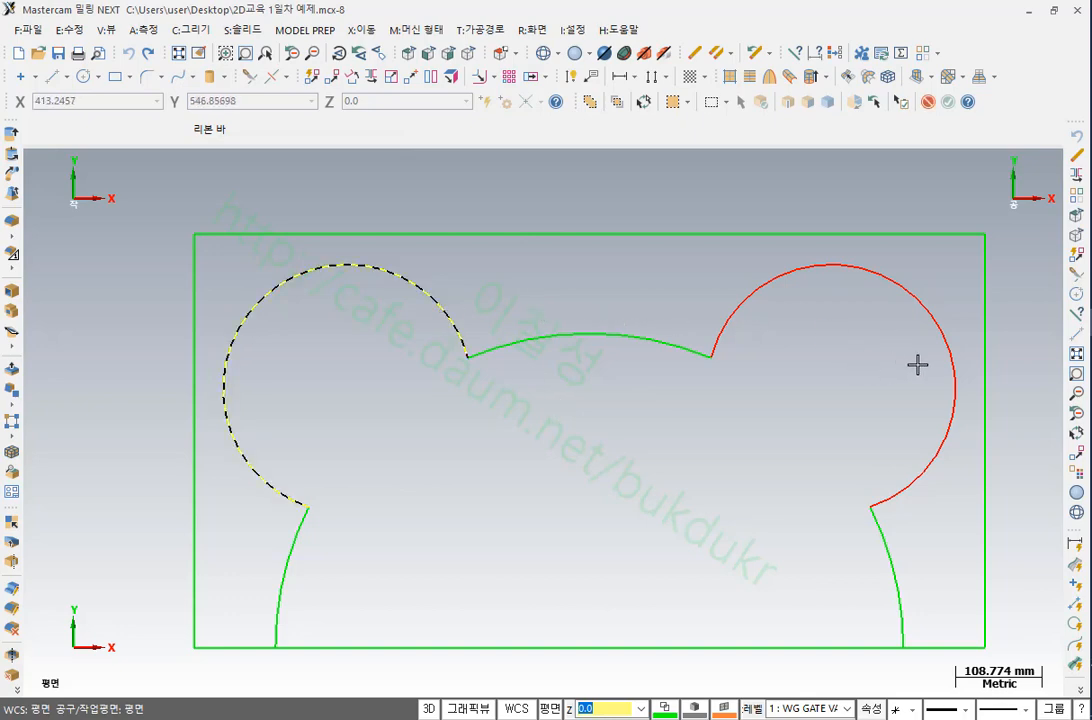
{"action": "key", "text": "Escape"}
Mirror the large right arc about the X 0.0 axis again with the copy (복사) option
{"action": "left_click", "coordinate": [777, 270]}
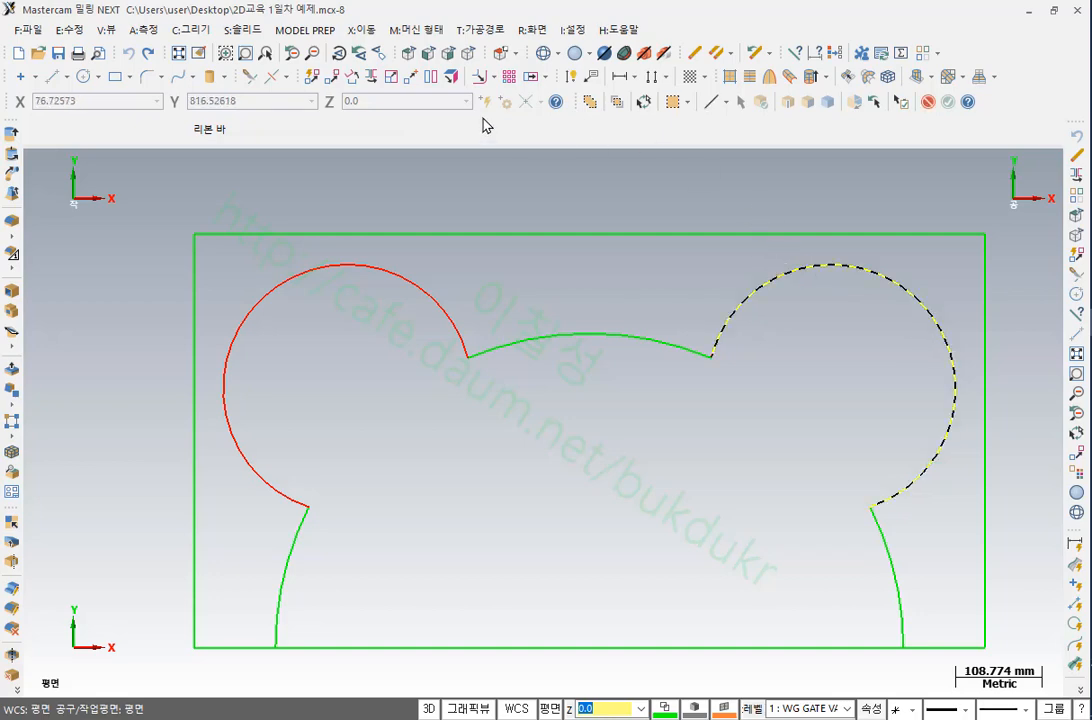
{"action": "left_click", "coordinate": [330, 76]}
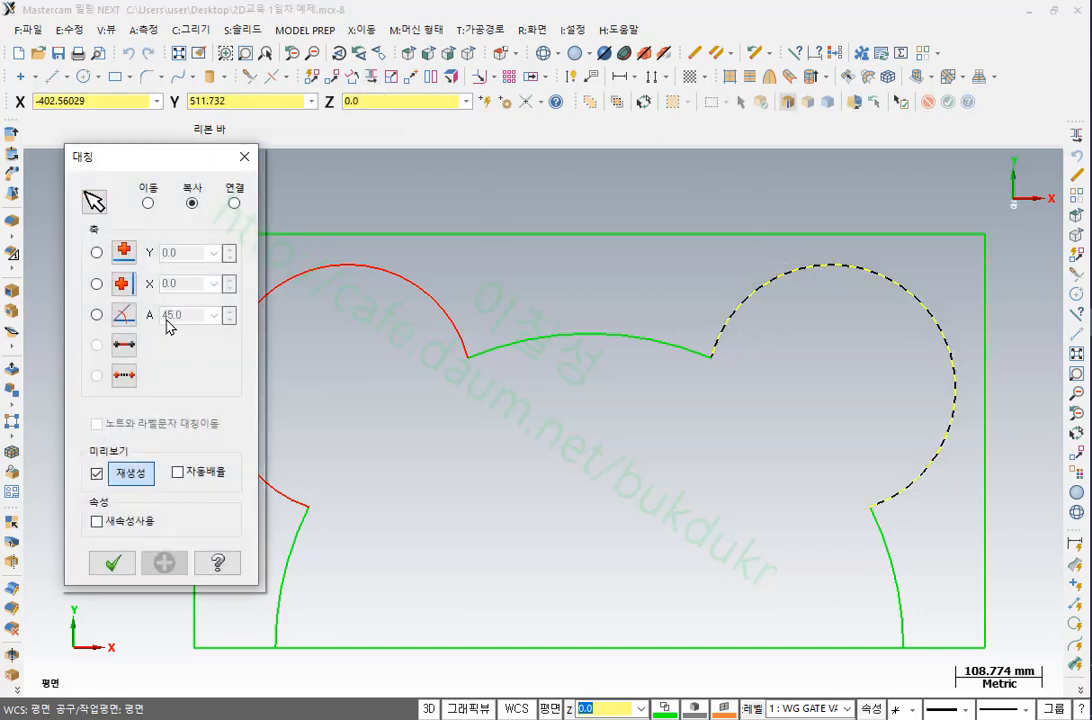
{"action": "left_click", "coordinate": [96, 284]}
{"action": "left_click", "coordinate": [112, 563]}
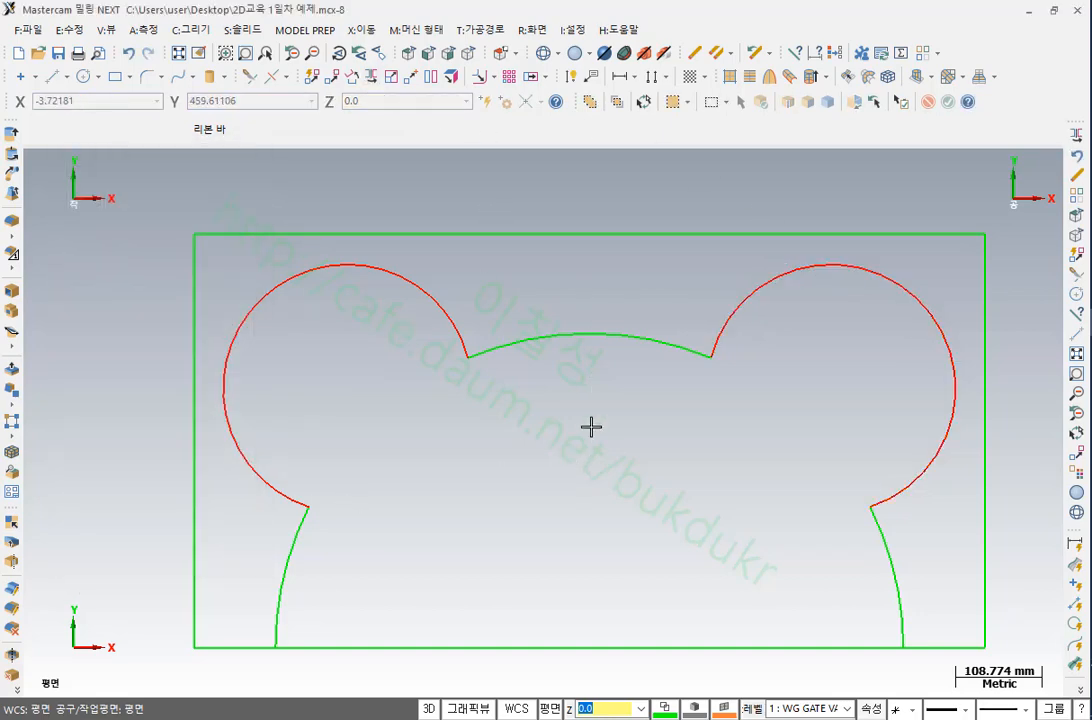
Delete the duplicate geometry in the drawing with the 중복삭제 command
{"action": "scroll", "coordinate": [760, 330], "scroll_direction": "down", "scroll_amount": 2}
{"action": "scroll", "coordinate": [950, 260], "scroll_direction": "up", "scroll_amount": 2}
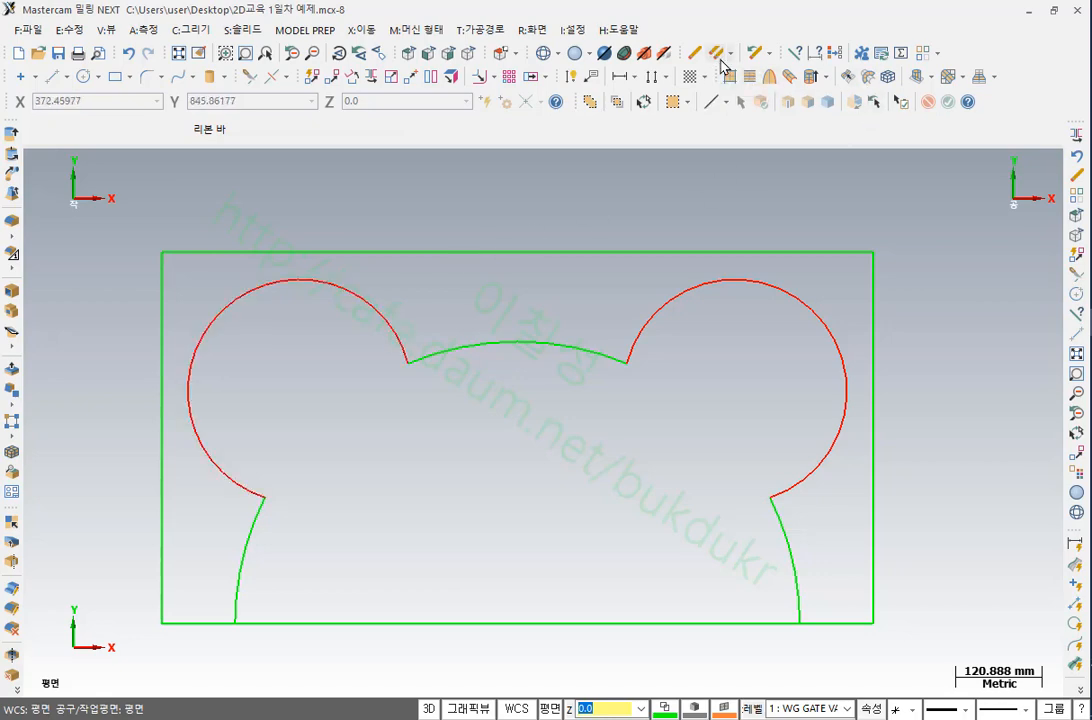
{"action": "left_click", "coordinate": [716, 53]}
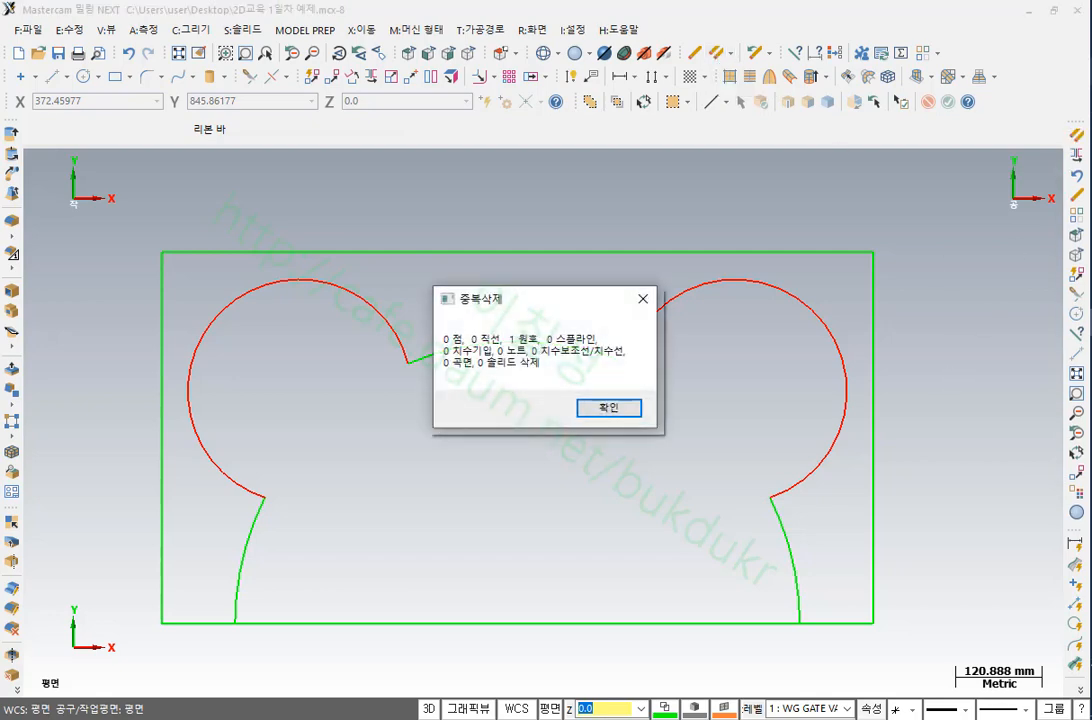
{"action": "key", "text": "ctrl+2"}
{"action": "mouse_move", "coordinate": [557, 493]}
{"action": "left_mouse_down"}
{"action": "mouse_move", "coordinate": [507, 212]}
{"action": "mouse_move", "coordinate": [529, 511]}
{"action": "left_mouse_up"}
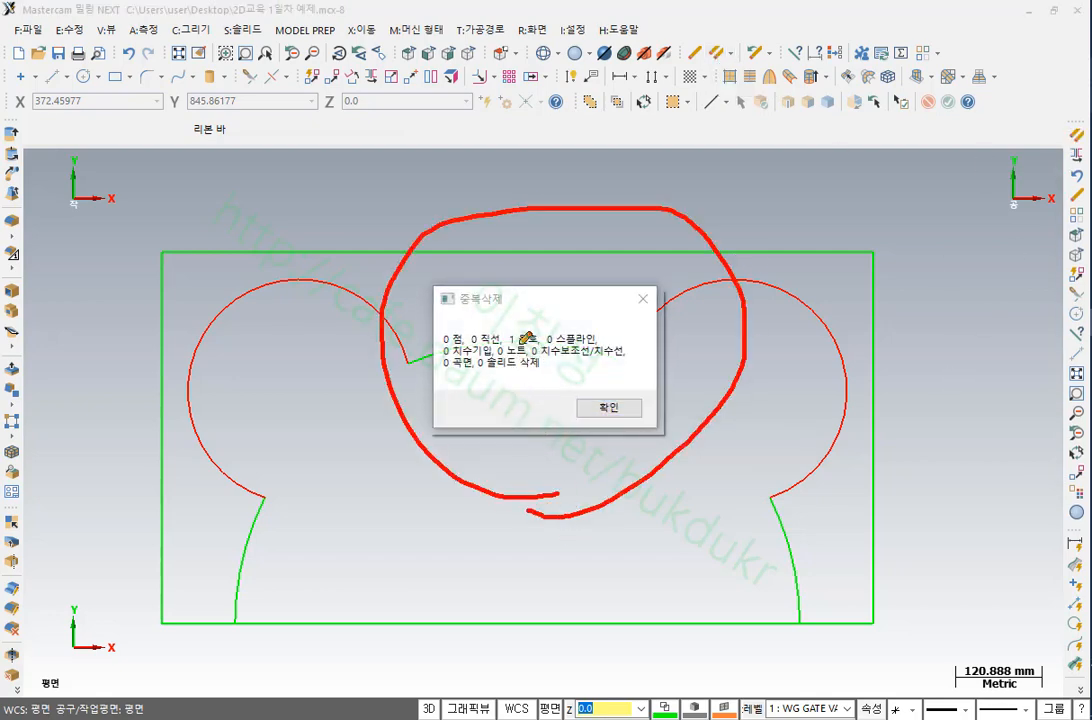
Close the 중복삭제 report and chain-select the whole inner contour from its upper middle arc, clearing the selection
{"action": "mouse_move", "coordinate": [529, 247]}
{"action": "left_mouse_down"}
{"action": "mouse_move", "coordinate": [521, 330]}
{"action": "mouse_move", "coordinate": [528, 313]}
{"action": "left_mouse_up"}
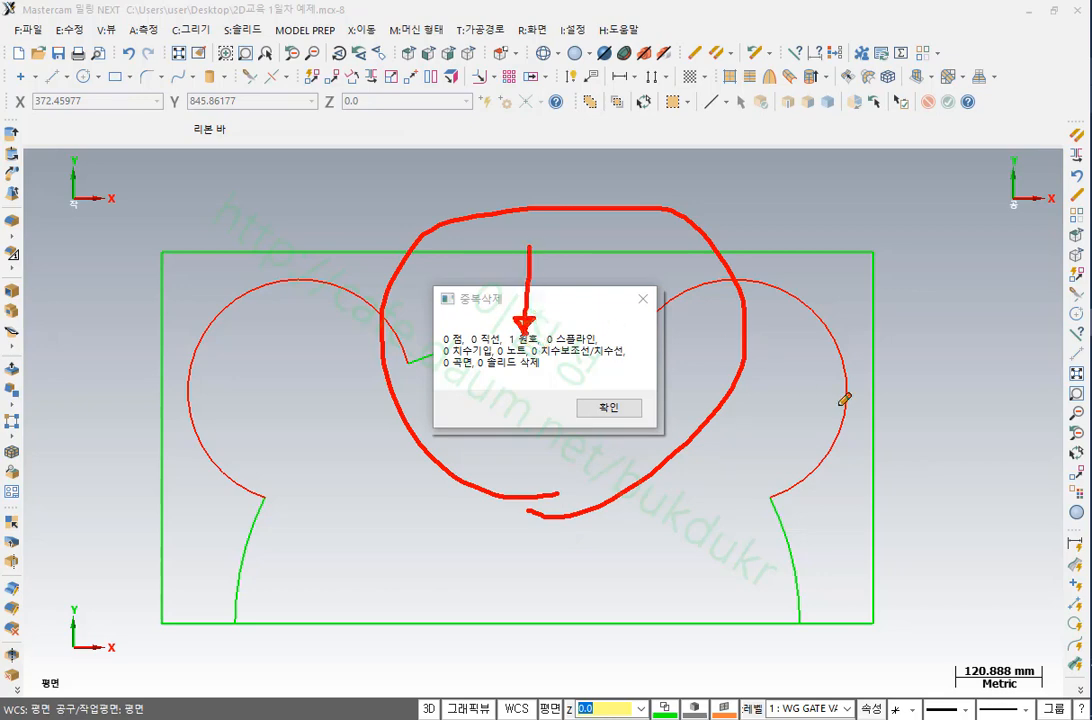
{"action": "right_click", "coordinate": [885, 333]}
{"action": "left_click", "coordinate": [935, 520]}
{"action": "left_click", "coordinate": [612, 408]}
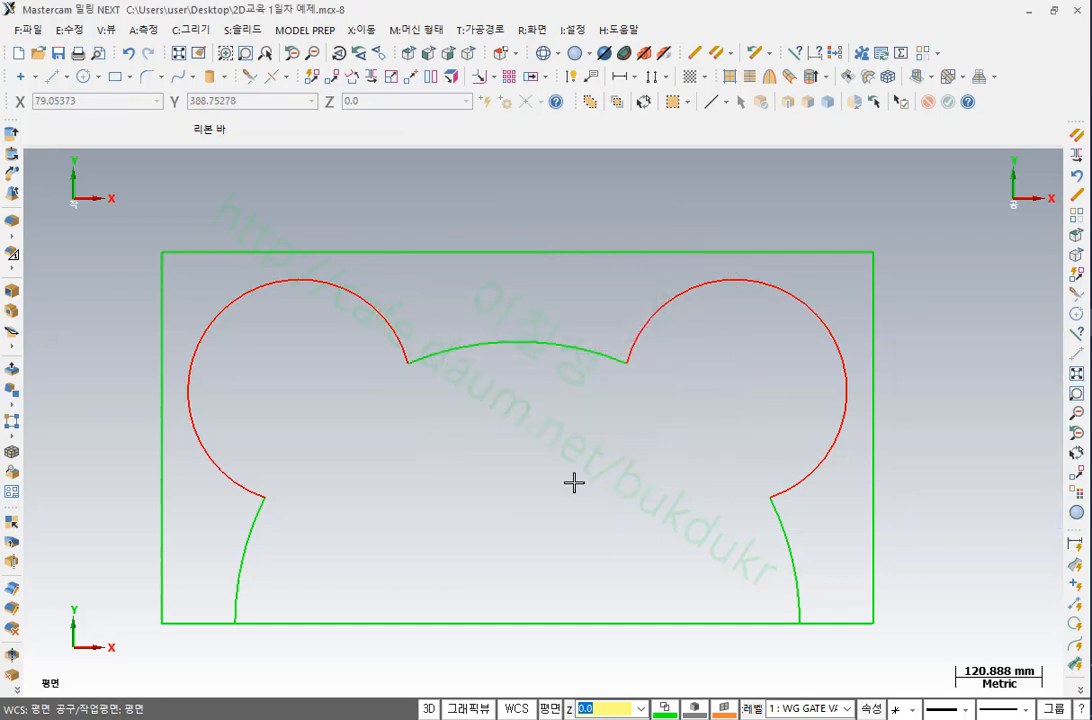
{"action": "double_click", "coordinate": [542, 355]}
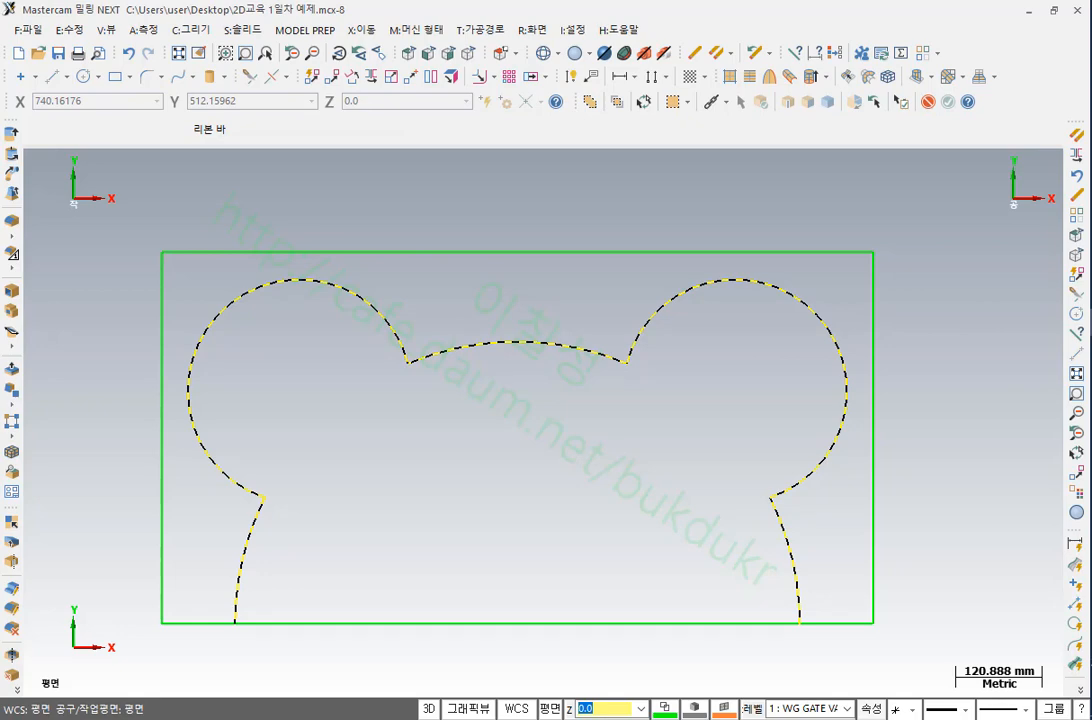
{"action": "key", "text": "Escape"}
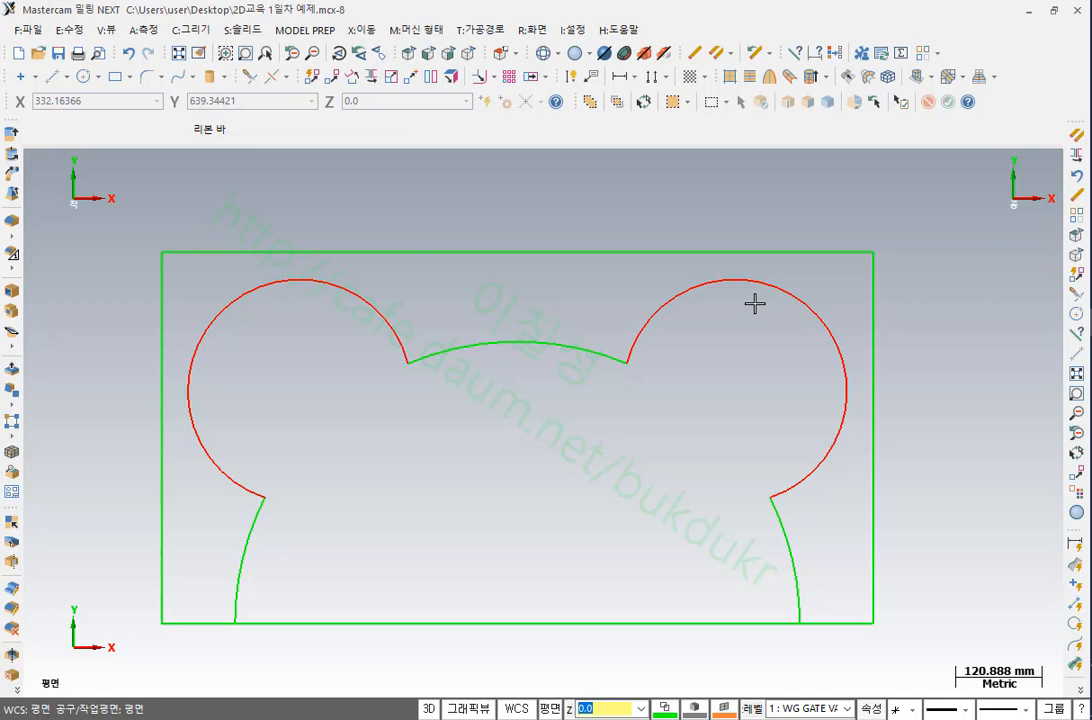
Select the large left arc on its own as a single entity and clear the selection
{"action": "scroll", "coordinate": [190, 324], "scroll_direction": "up", "scroll_amount": 3}
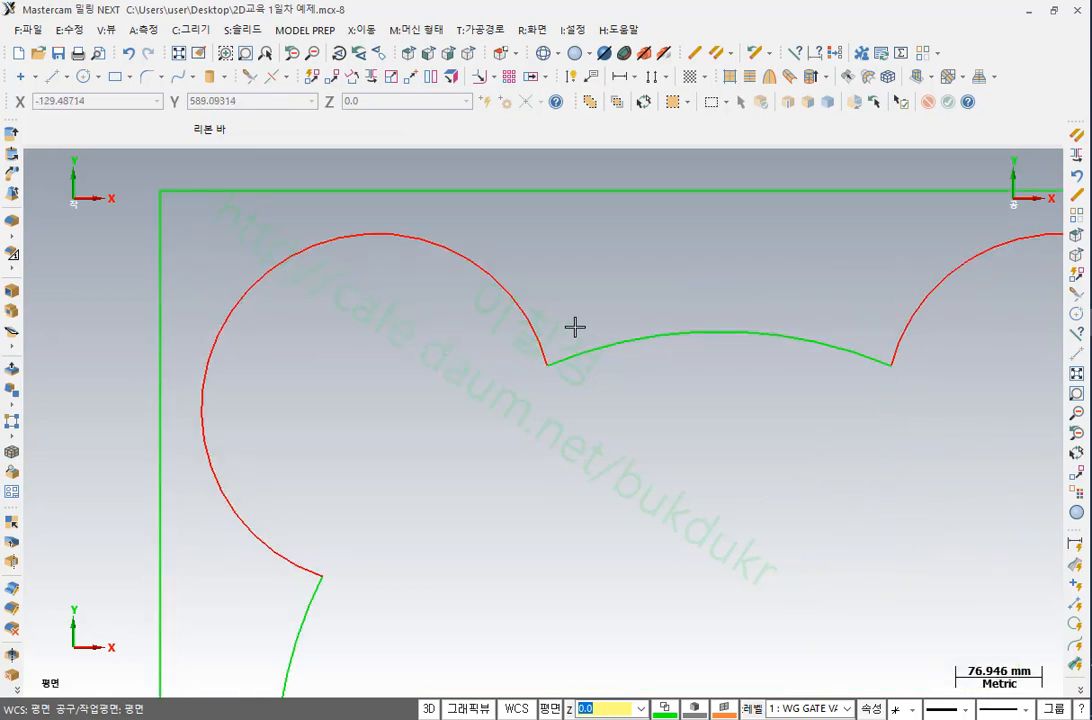
{"action": "left_click", "coordinate": [522, 301]}
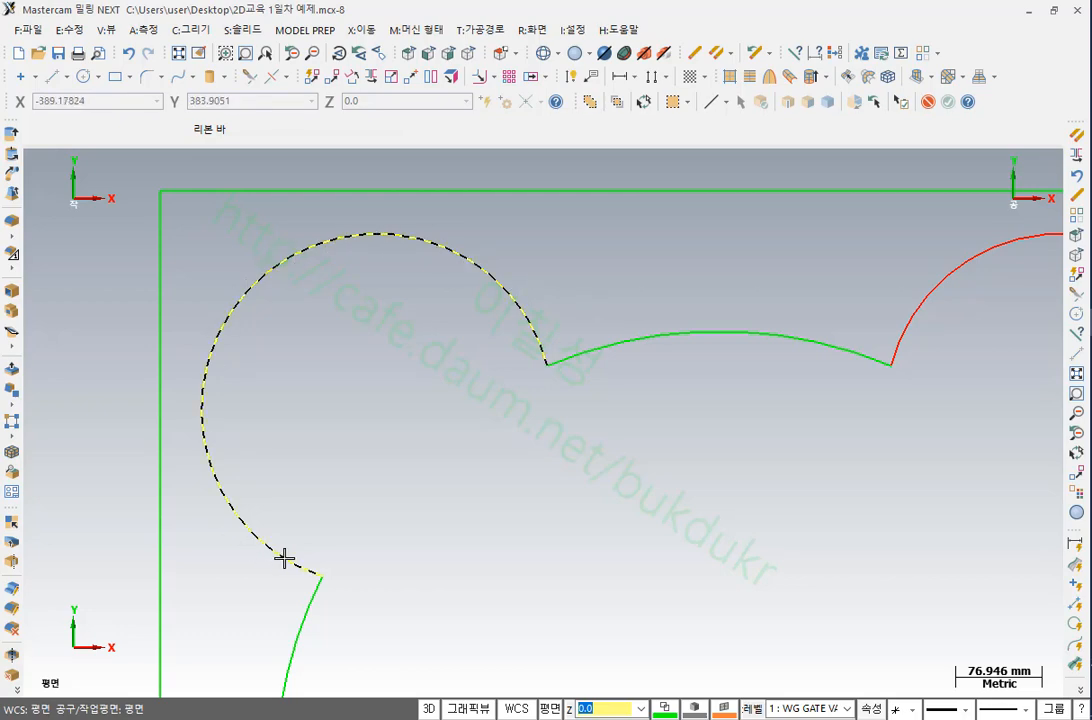
{"action": "left_click", "coordinate": [717, 57]}
{"action": "scroll", "coordinate": [834, 212], "scroll_direction": "down", "scroll_amount": 1}
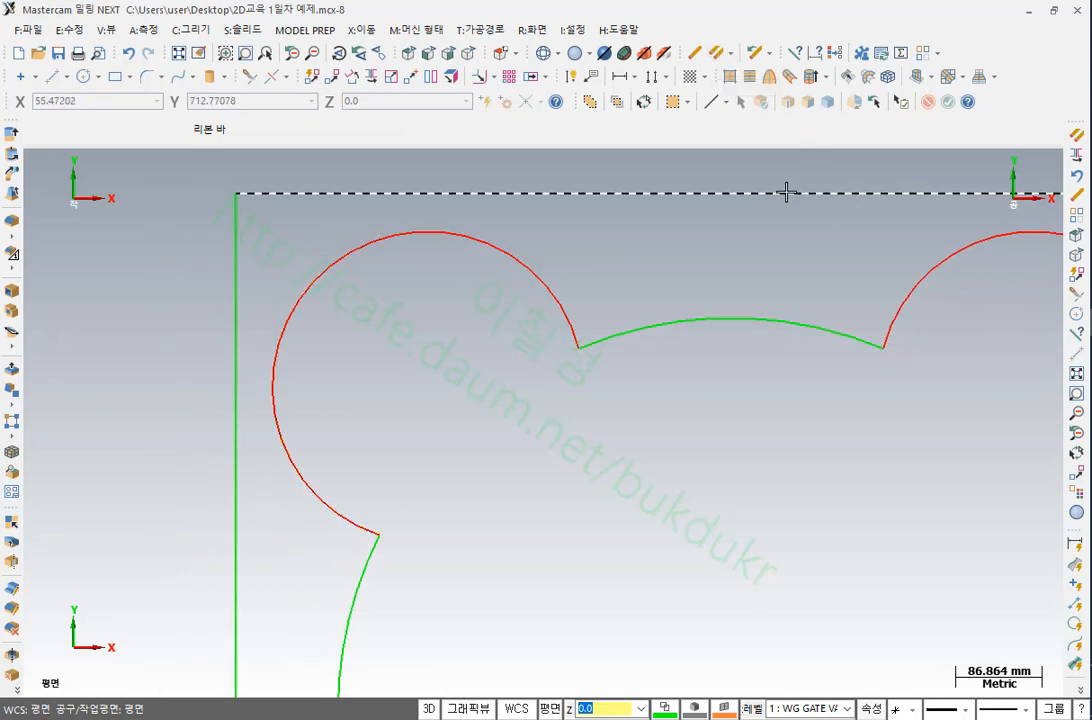
Sketch a 점+각도 arc over the large left arc from its shared centre, radius about 156.5 mm, from about 14° to 133°
{"action": "left_click", "coordinate": [190, 29]}
{"action": "mouse_move", "coordinate": [226, 90]}
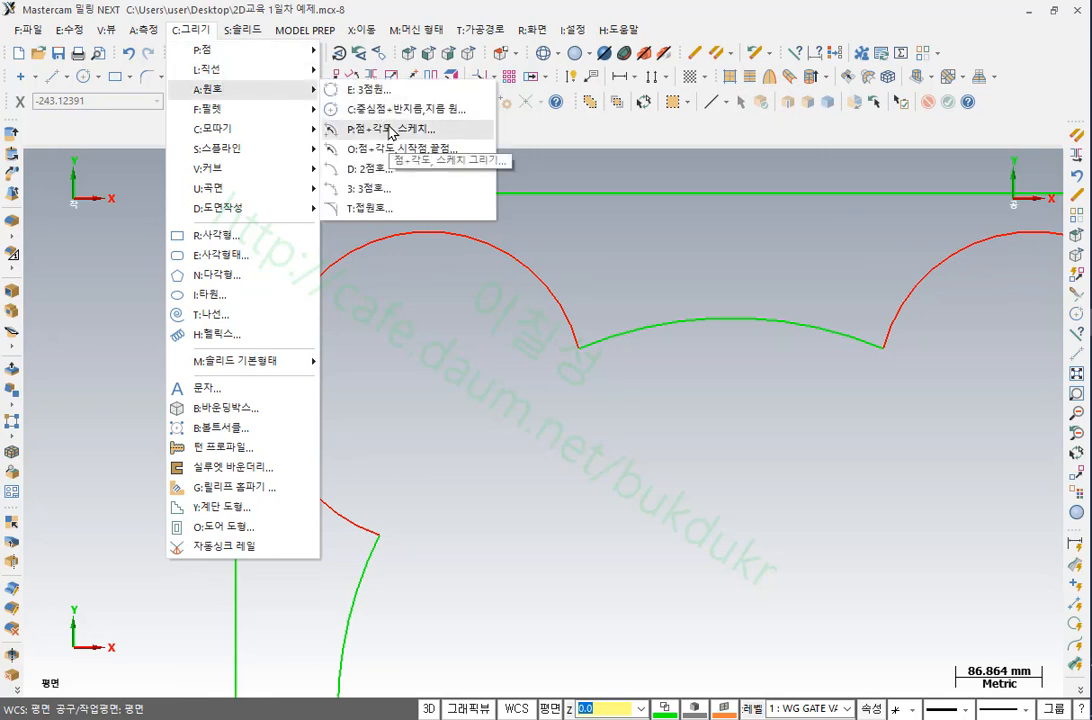
{"action": "left_click", "coordinate": [390, 130]}
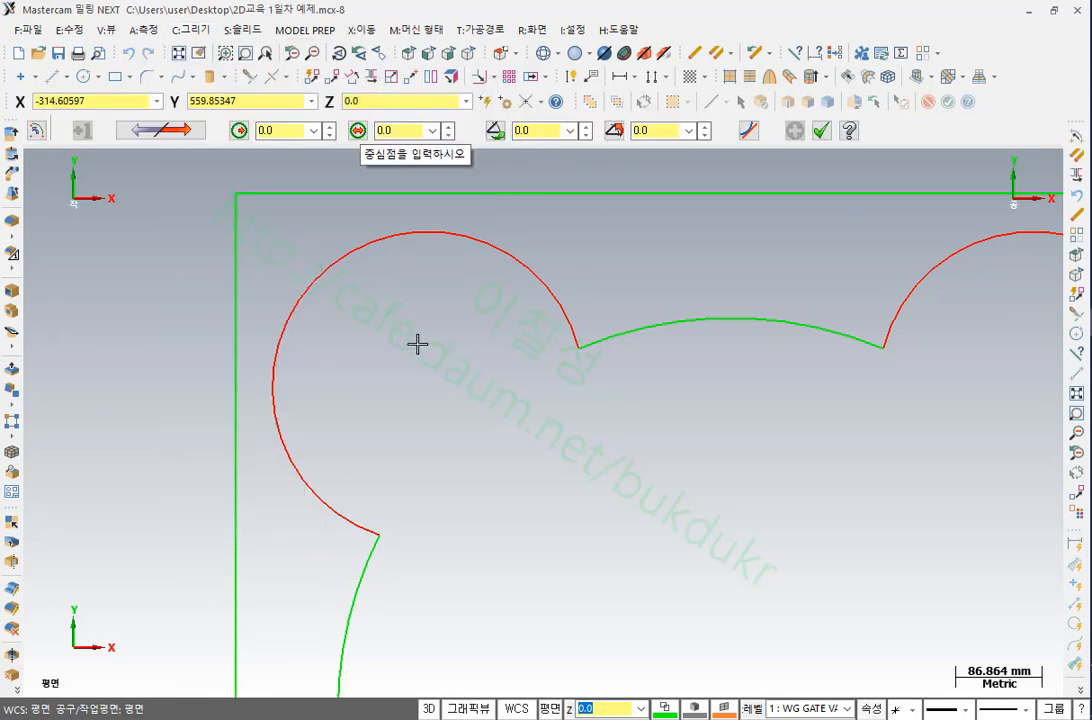
{"action": "left_click", "coordinate": [432, 389]}
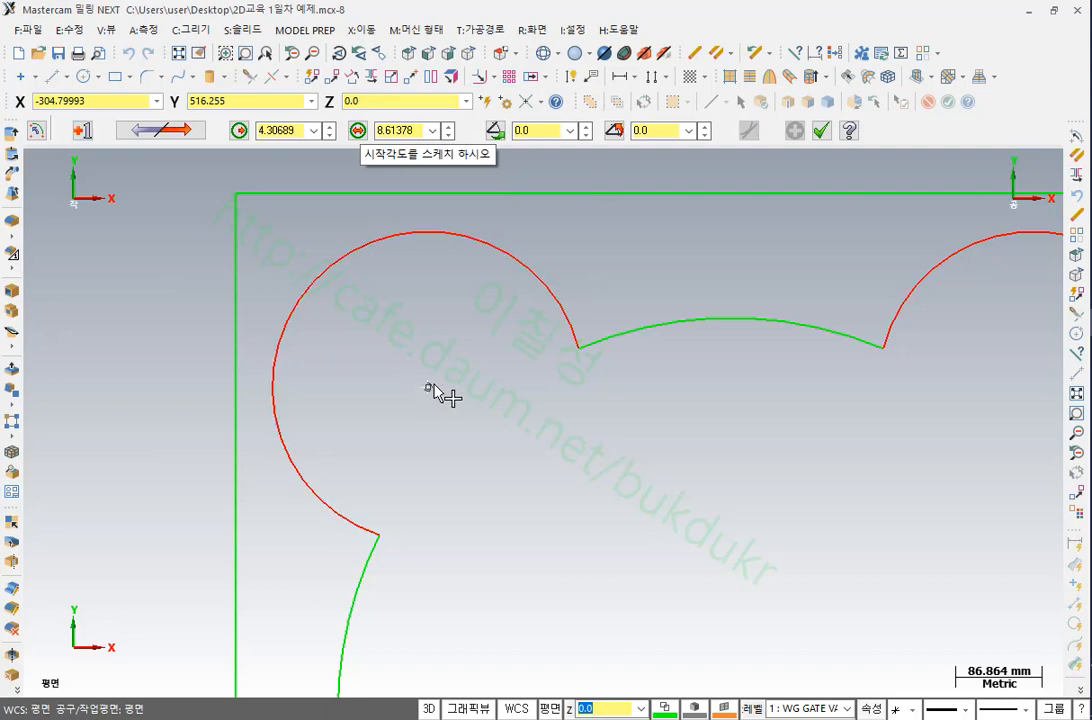
{"action": "left_click", "coordinate": [582, 354]}
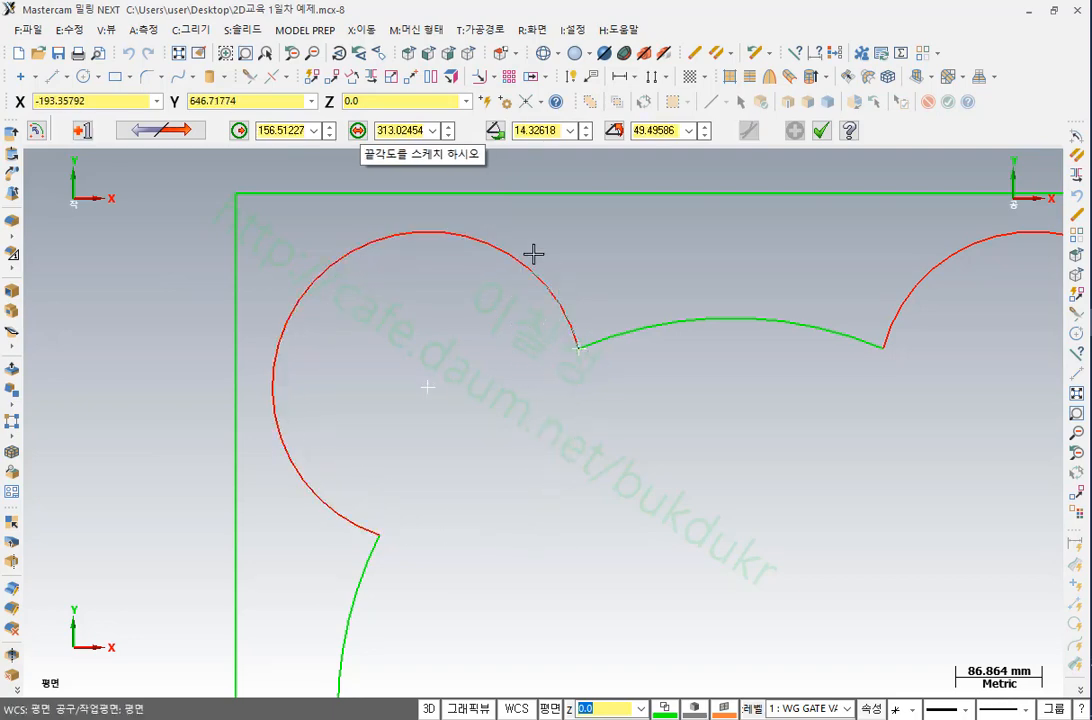
{"action": "left_click", "coordinate": [323, 278]}
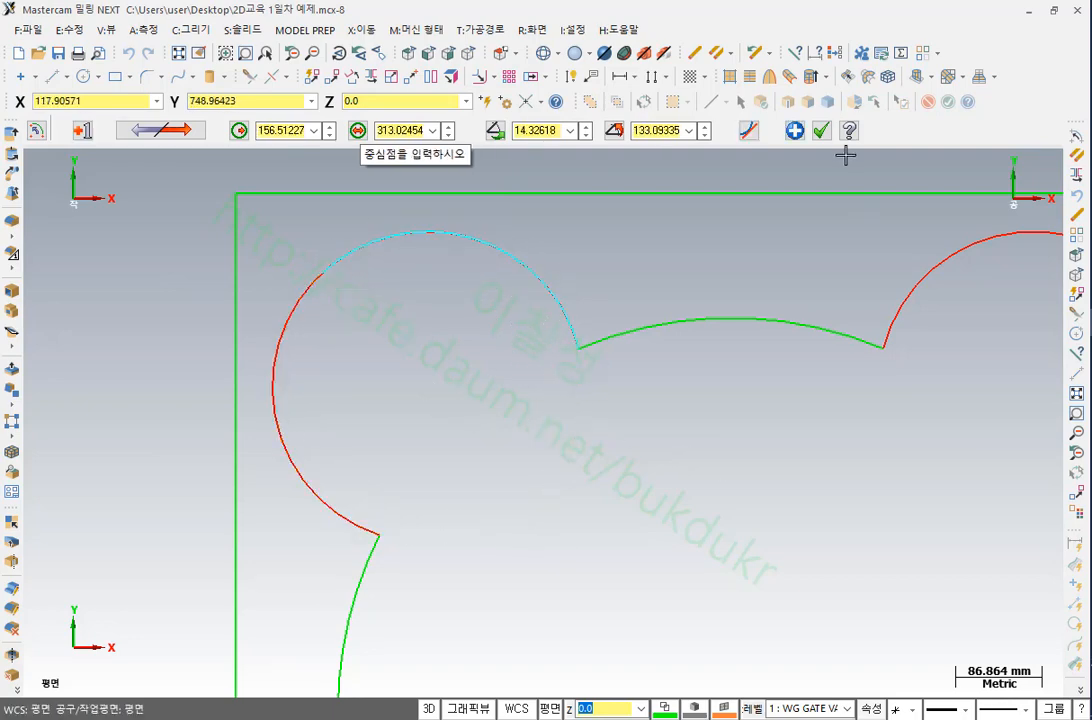
{"action": "left_click", "coordinate": [820, 130]}
Select the new arc lying over the large left arc and change its colour to red (12)
{"action": "key", "text": "alt+F1"}
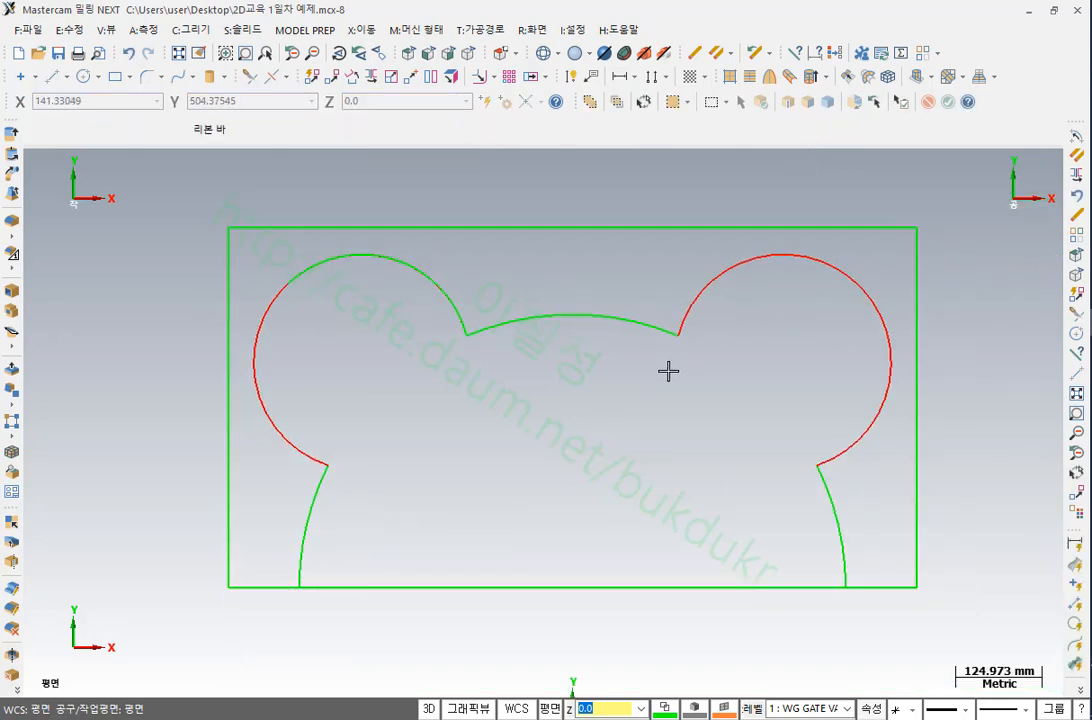
{"action": "scroll", "coordinate": [540, 335], "scroll_direction": "down", "scroll_amount": 1}
{"action": "left_click_drag", "start_coordinate": [535, 427], "coordinate": [227, 185]}
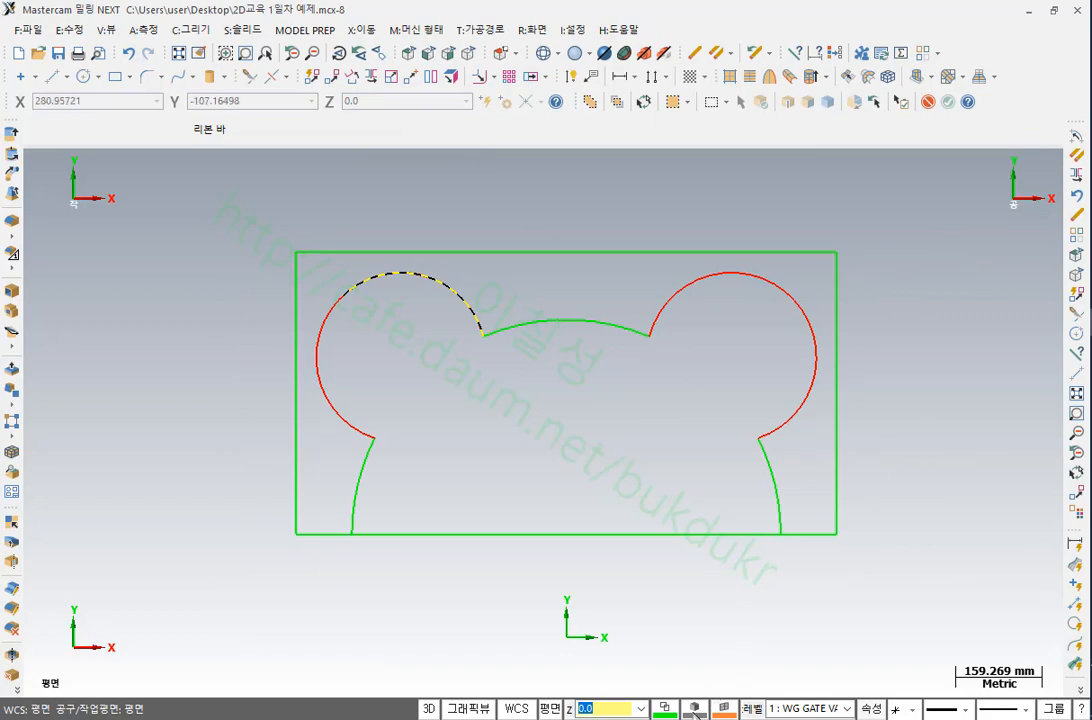
{"action": "left_click", "coordinate": [664, 708]}
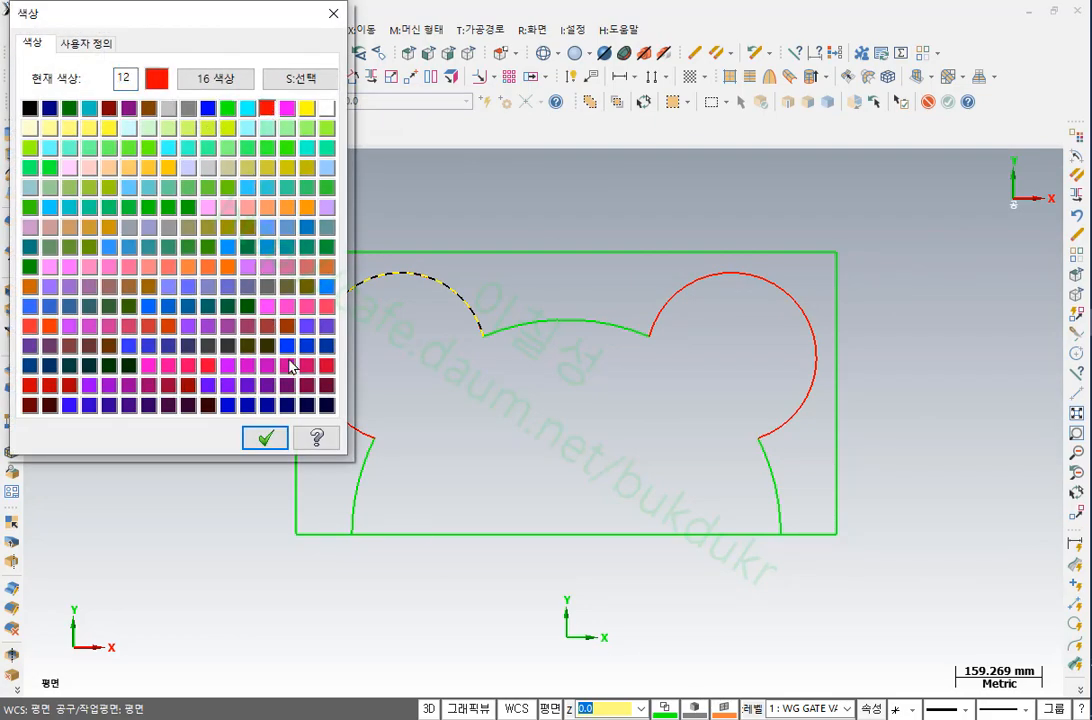
{"action": "left_click", "coordinate": [265, 437]}
{"action": "scroll", "coordinate": [548, 409], "scroll_direction": "up", "scroll_amount": 1}
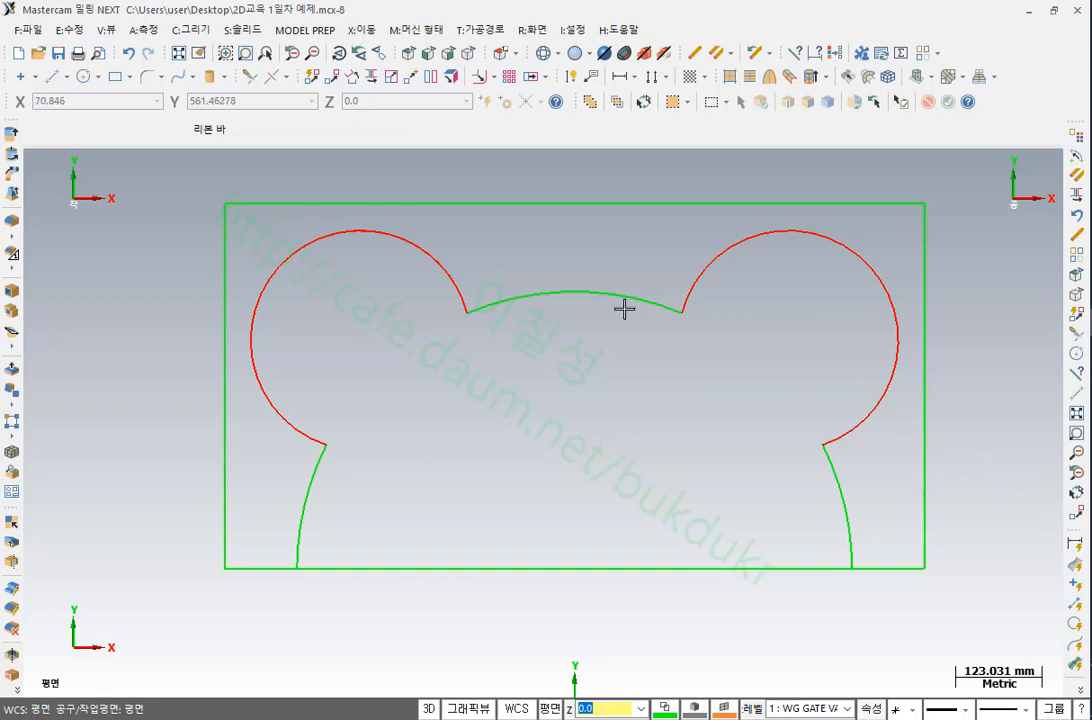
Chain-select the inner contour from its upper middle arc before and after running 중복삭제, and clear the selection
{"action": "left_click", "coordinate": [595, 292]}
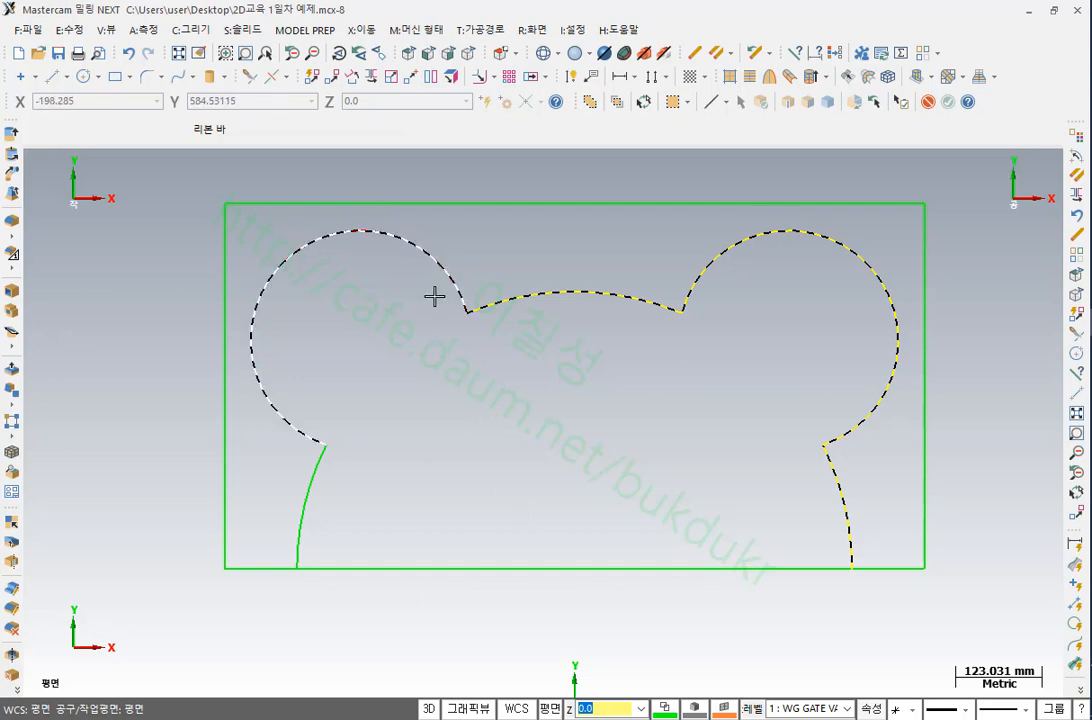
{"action": "left_click", "coordinate": [716, 54]}
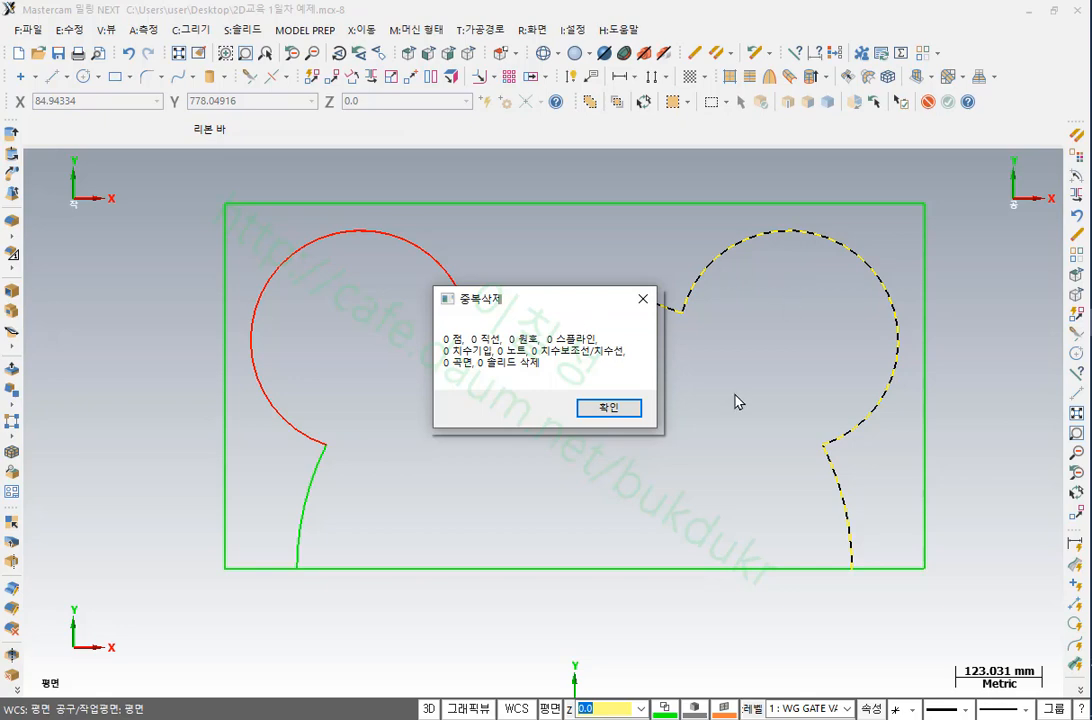
{"action": "left_click", "coordinate": [617, 416]}
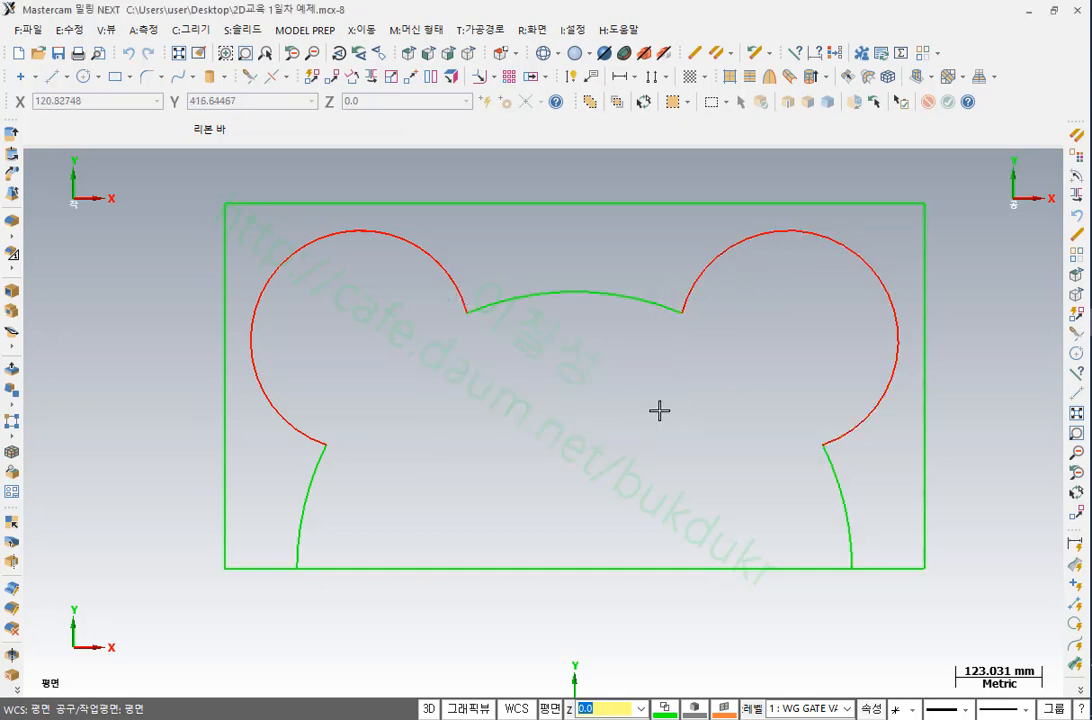
{"action": "left_click", "coordinate": [536, 292]}
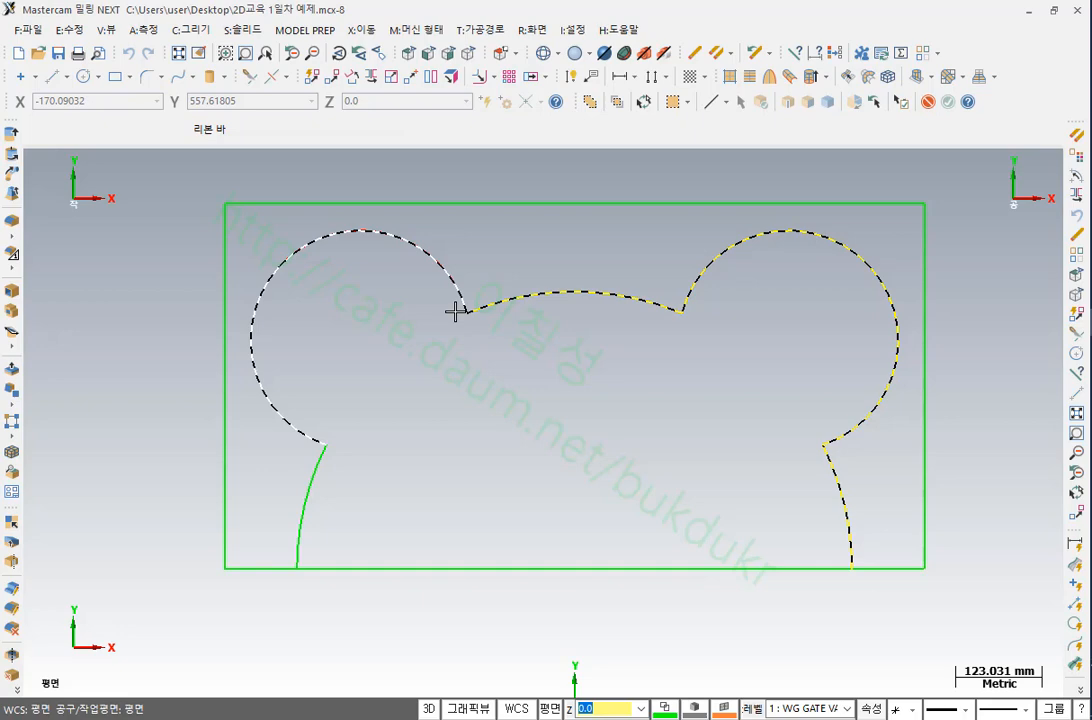
{"action": "key", "text": "Escape"}
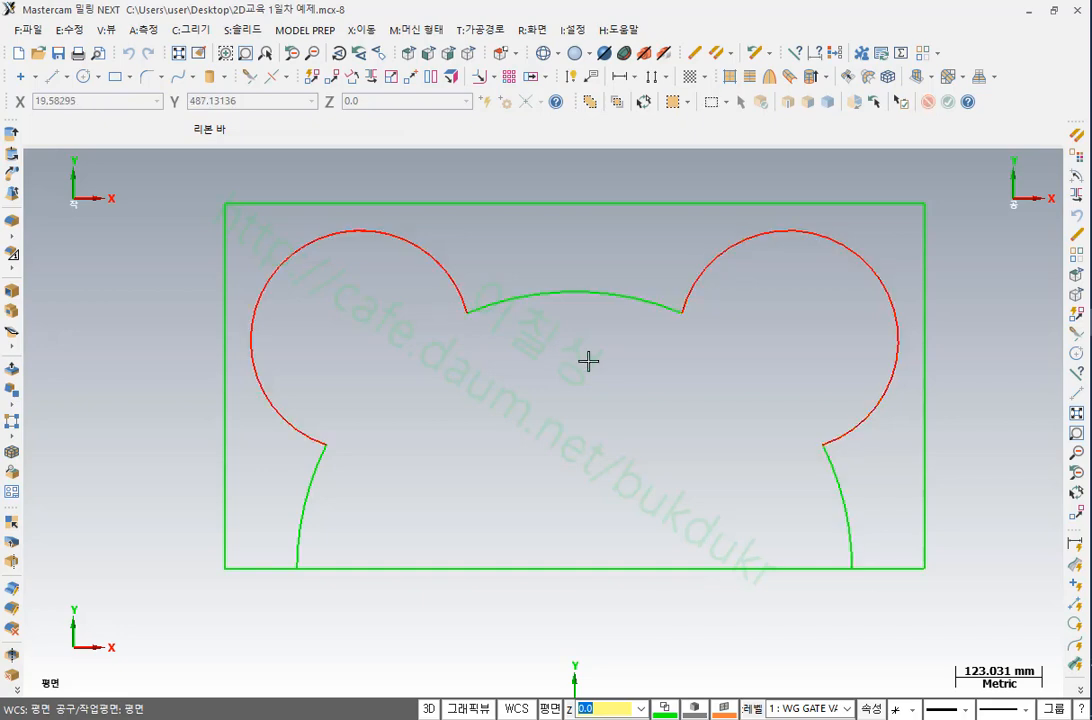
Display all entity endpoints with 요소끝점 화면표시 and examine them around the rectangle and along the inner contour
{"action": "left_click", "coordinate": [534, 31]}
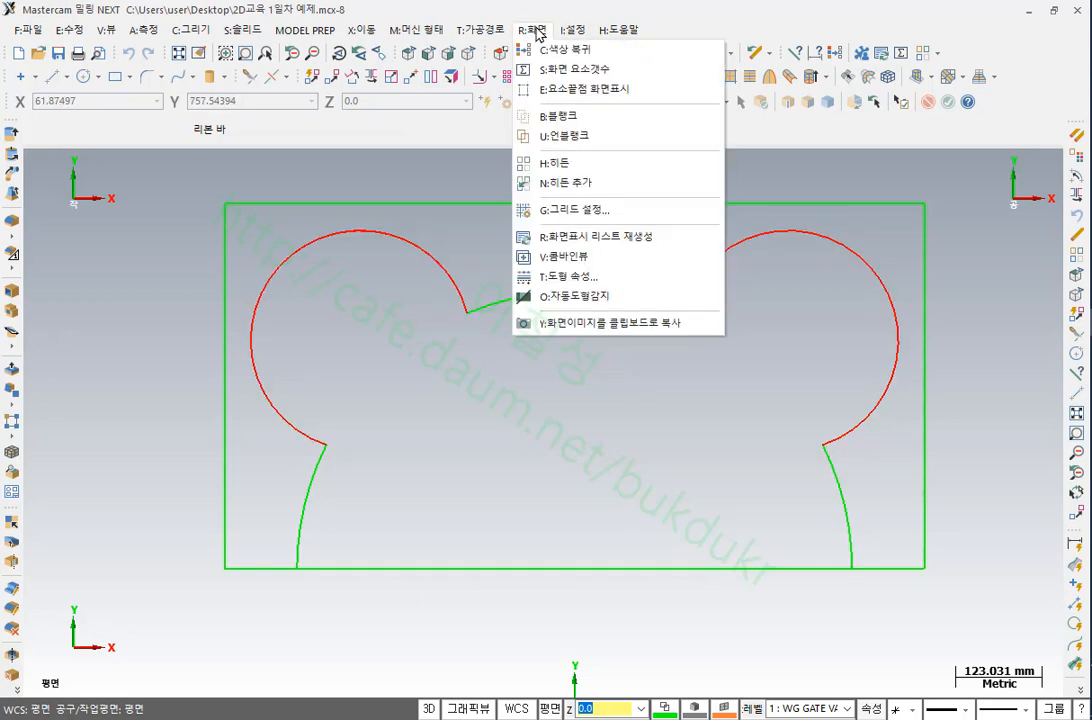
{"action": "left_click", "coordinate": [580, 91]}
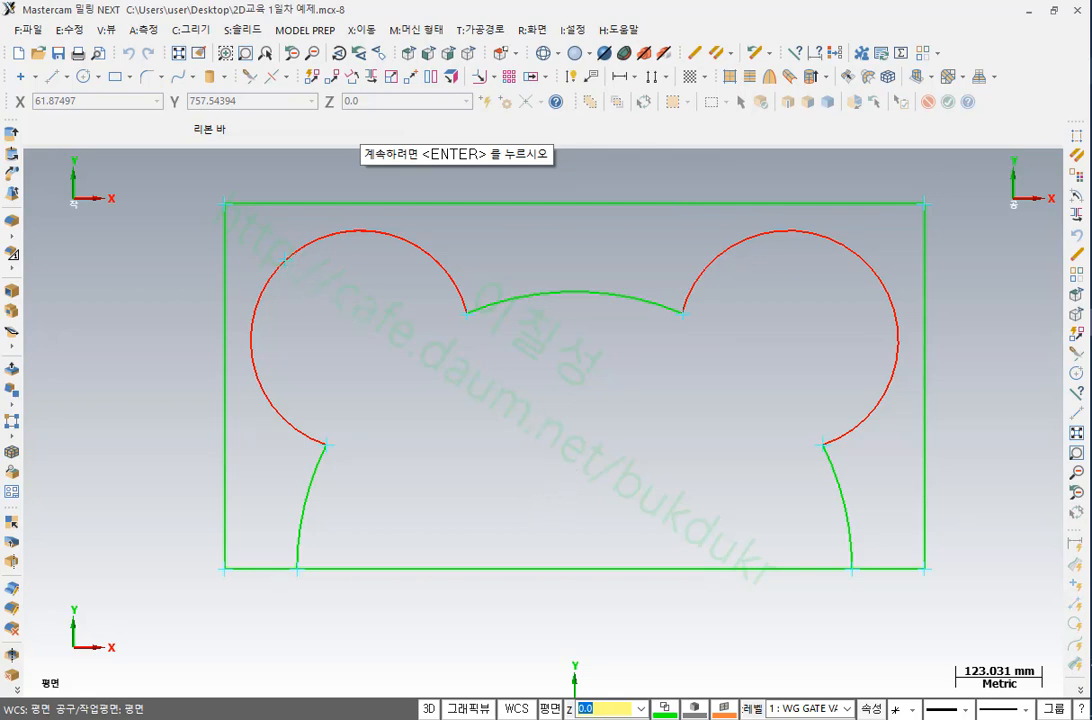
{"action": "mouse_move", "coordinate": [288, 236]}
{"action": "left_mouse_down"}
{"action": "mouse_move", "coordinate": [292, 281]}
{"action": "mouse_move", "coordinate": [289, 236]}
{"action": "left_mouse_up"}
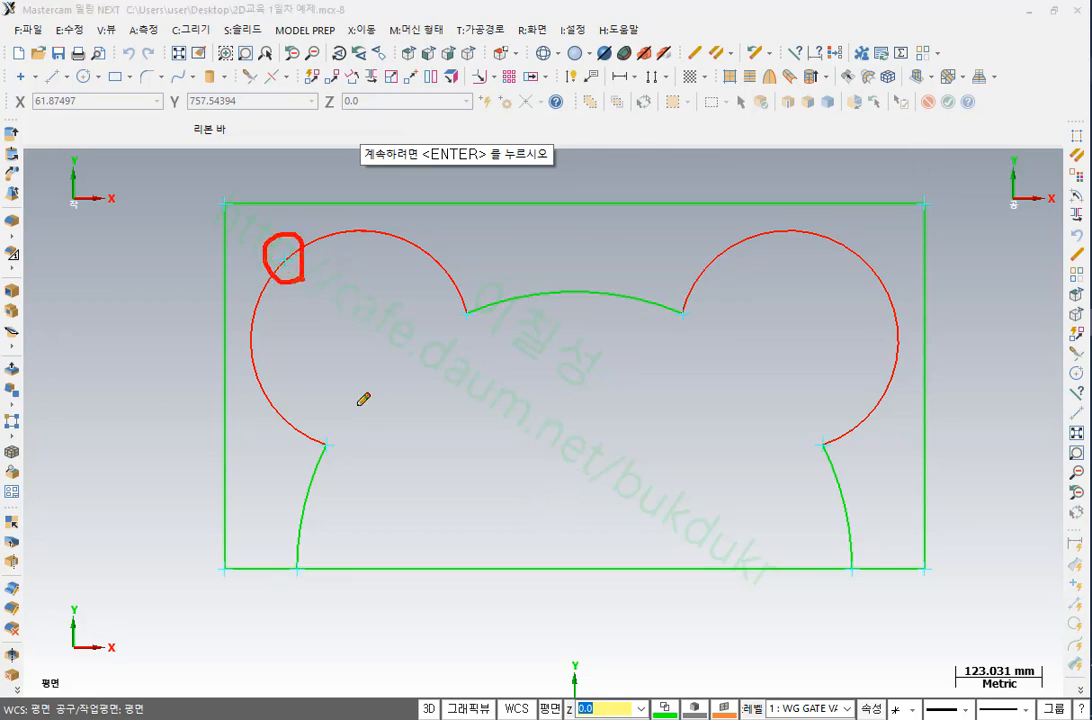
{"action": "left_click_drag", "start_coordinate": [333, 460], "coordinate": [322, 466]}
{"action": "mouse_move", "coordinate": [466, 296]}
{"action": "left_mouse_down"}
{"action": "mouse_move", "coordinate": [462, 322]}
{"action": "mouse_move", "coordinate": [468, 305]}
{"action": "left_mouse_up"}
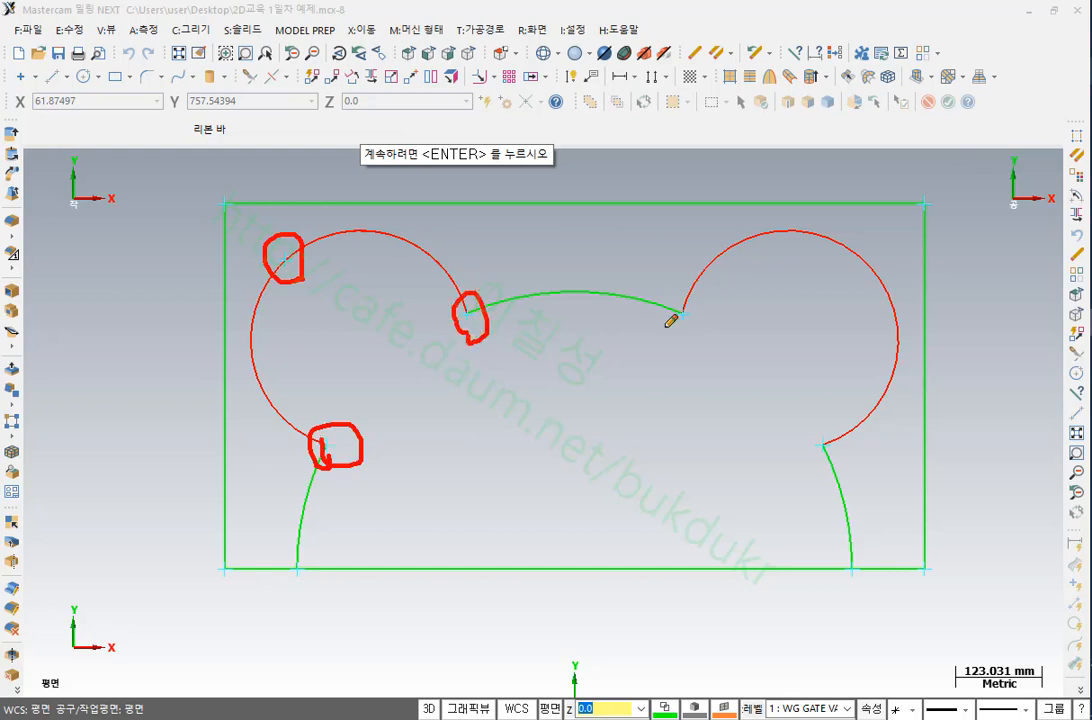
{"action": "left_click_drag", "start_coordinate": [690, 298], "coordinate": [694, 328]}
{"action": "mouse_move", "coordinate": [826, 440]}
{"action": "left_mouse_down"}
{"action": "mouse_move", "coordinate": [812, 455]}
{"action": "mouse_move", "coordinate": [818, 436]}
{"action": "left_mouse_up"}
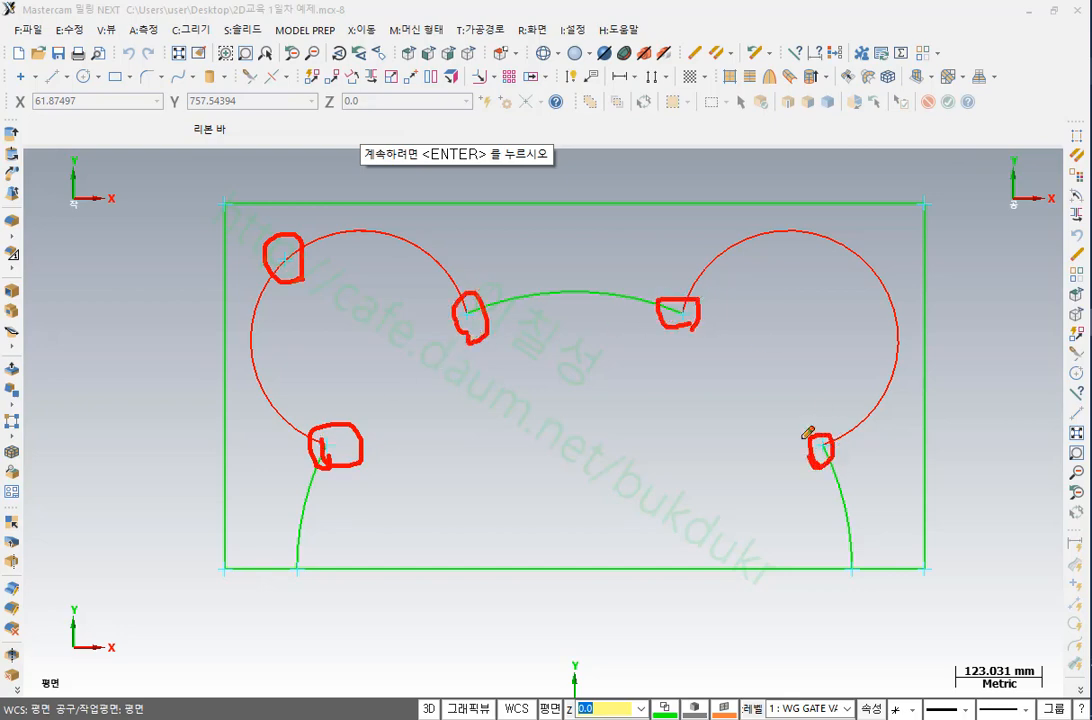
{"action": "left_click_drag", "start_coordinate": [908, 210], "coordinate": [932, 216]}
{"action": "left_click_drag", "start_coordinate": [228, 198], "coordinate": [226, 222]}
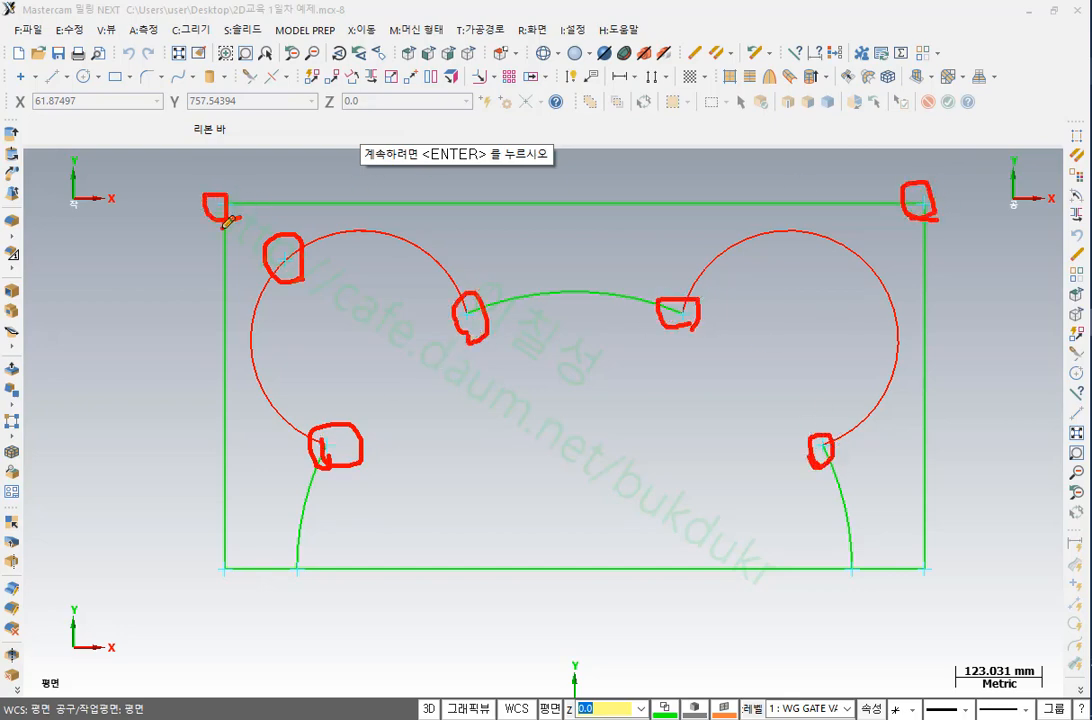
{"action": "mouse_move", "coordinate": [228, 558]}
{"action": "left_mouse_down"}
{"action": "mouse_move", "coordinate": [252, 588]}
{"action": "mouse_move", "coordinate": [330, 600]}
{"action": "left_mouse_up"}
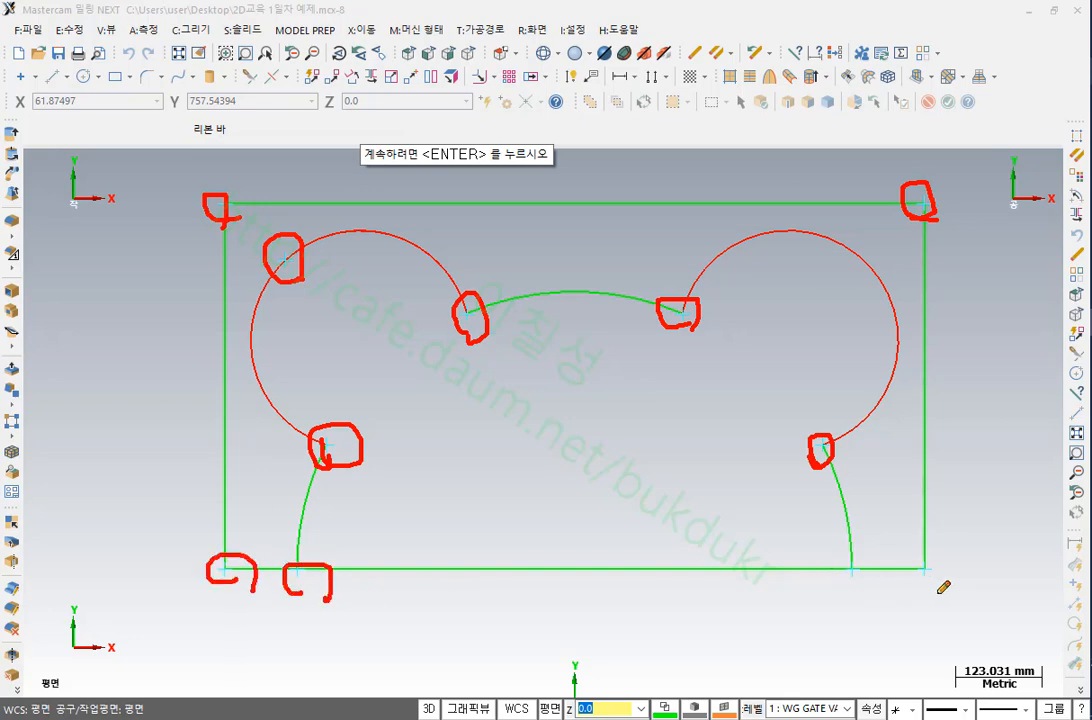
{"action": "left_click_drag", "start_coordinate": [928, 550], "coordinate": [936, 590]}
{"action": "left_click_drag", "start_coordinate": [288, 258], "coordinate": [438, 463]}
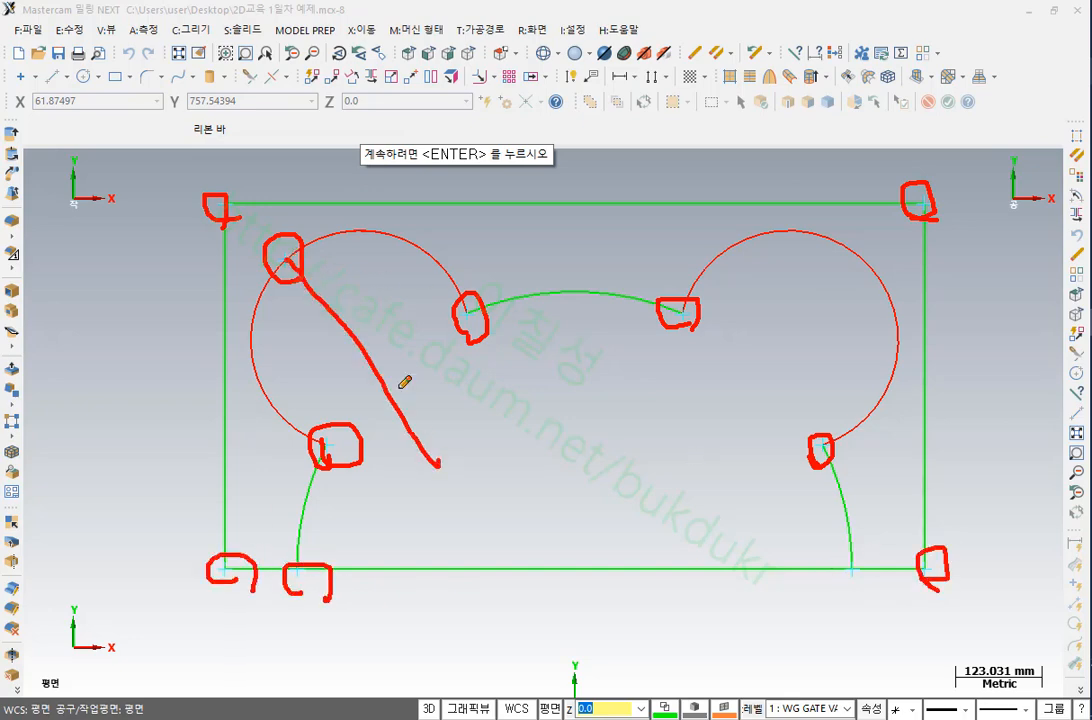
{"action": "mouse_move", "coordinate": [310, 289]}
{"action": "left_mouse_down"}
{"action": "mouse_move", "coordinate": [300, 280]}
{"action": "mouse_move", "coordinate": [328, 300]}
{"action": "left_mouse_up"}
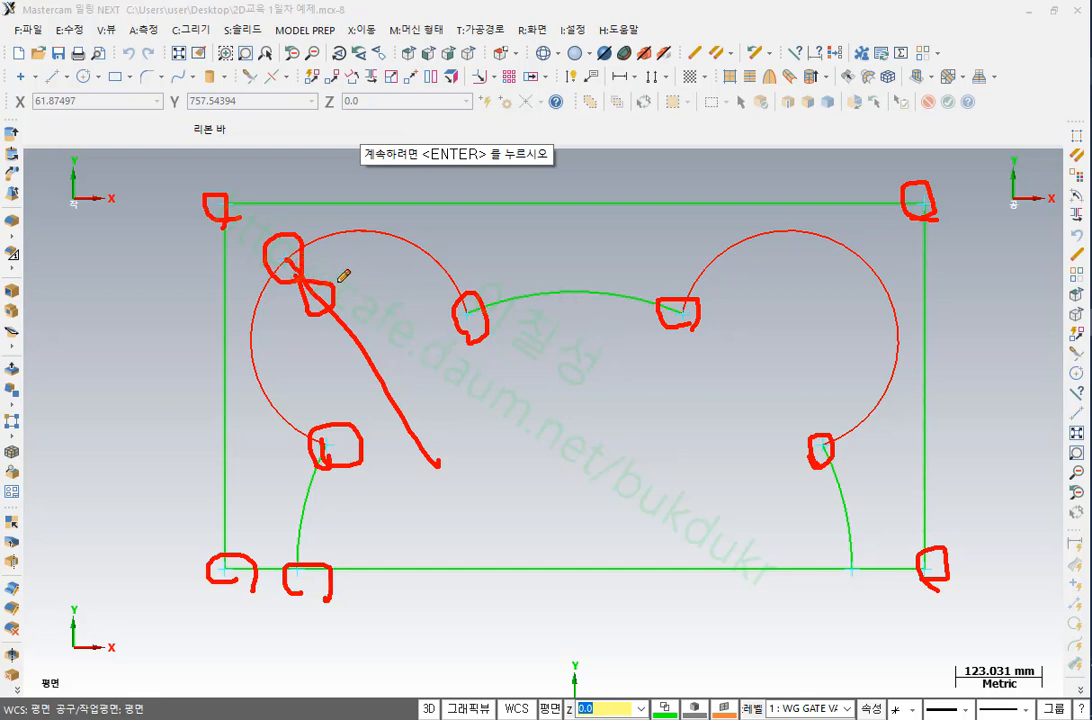
{"action": "right_click", "coordinate": [662, 447]}
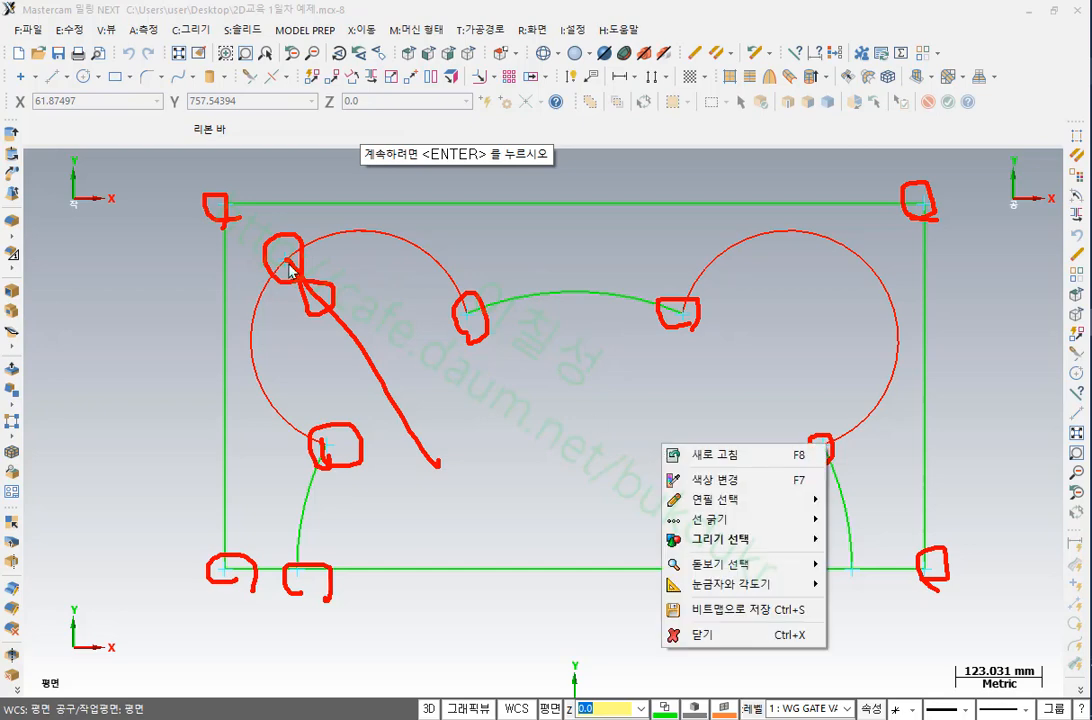
{"action": "left_click", "coordinate": [712, 638]}
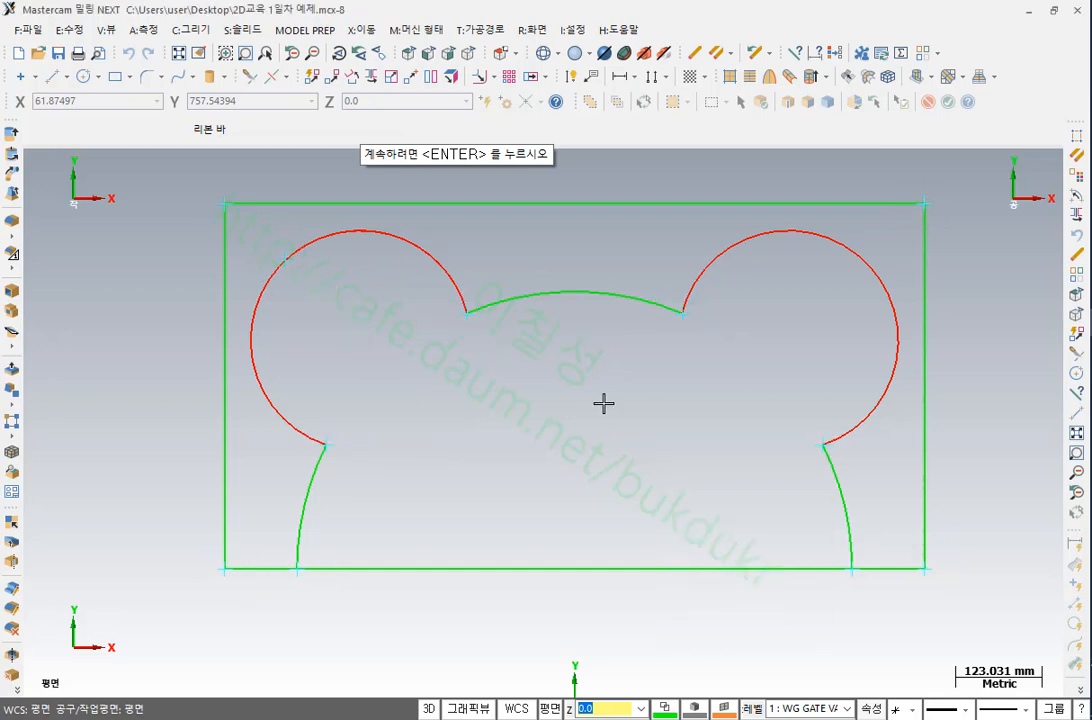
Select the upper middle arc and window-select the shorter arc lying over the large left arc, clearing each selection
{"action": "scroll", "coordinate": [603, 403], "scroll_direction": "down", "scroll_amount": 3}
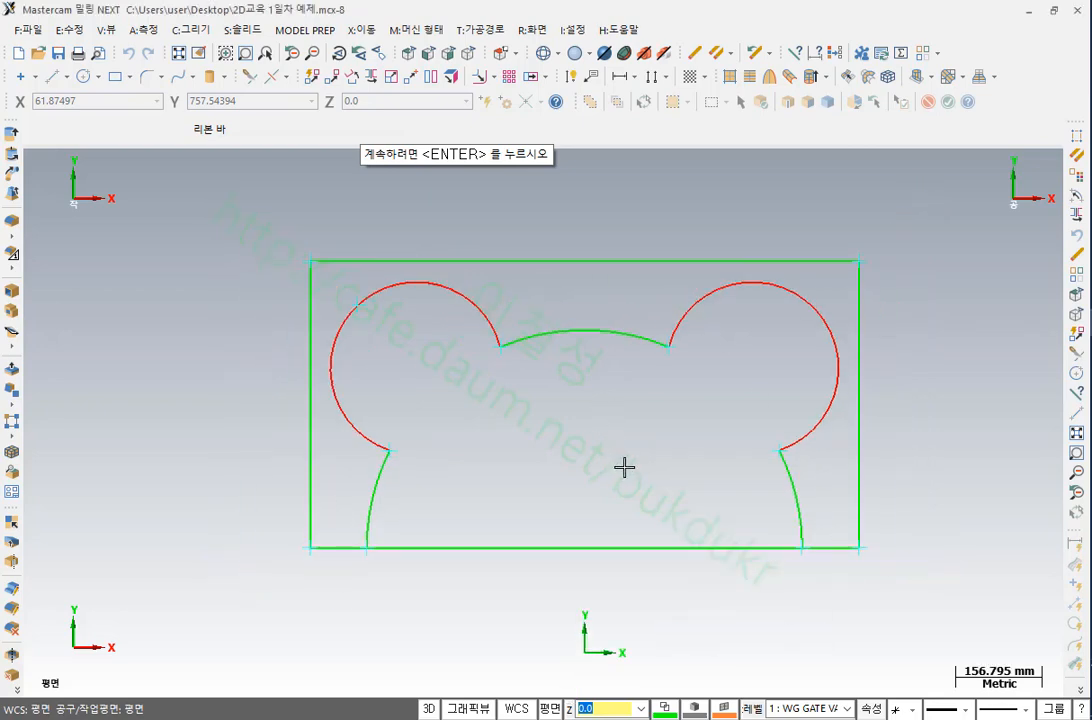
{"action": "scroll", "coordinate": [362, 225], "scroll_direction": "up", "scroll_amount": 2}
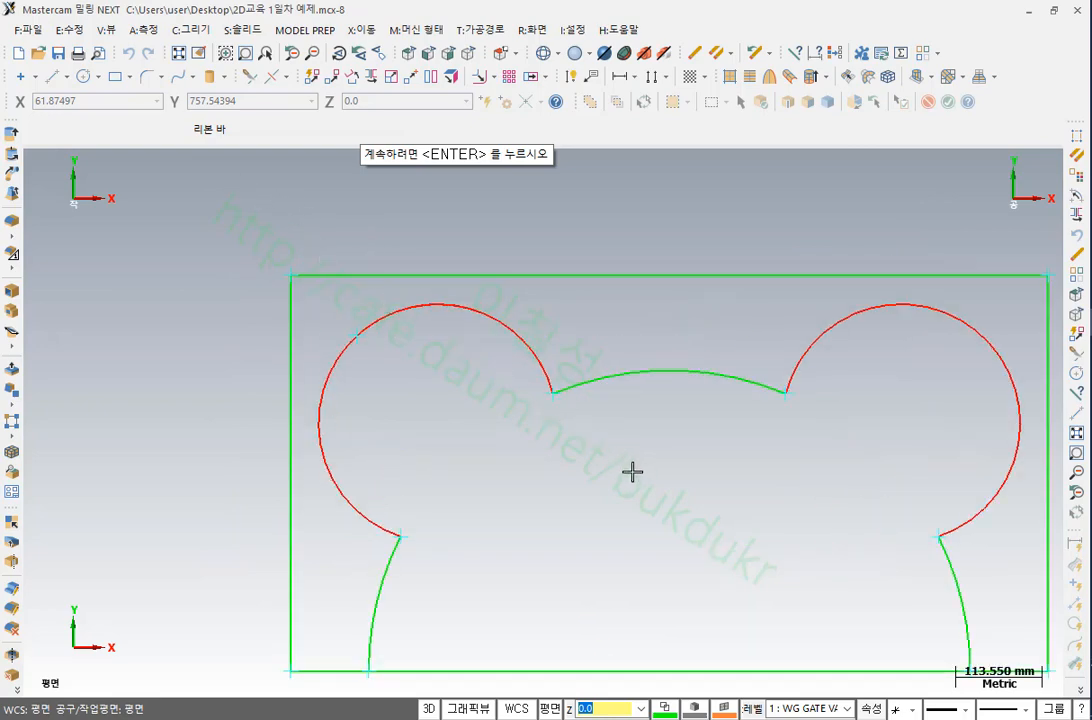
{"action": "left_click", "coordinate": [673, 383]}
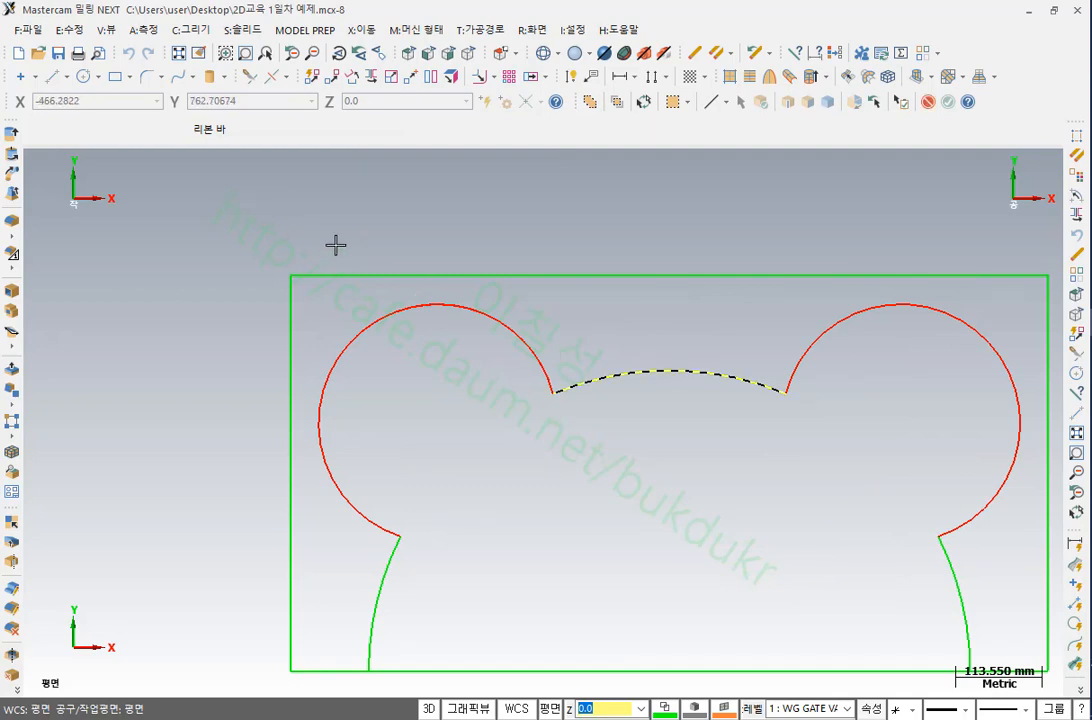
{"action": "left_click", "coordinate": [558, 377]}
{"action": "left_click_drag", "start_coordinate": [215, 211], "coordinate": [606, 457]}
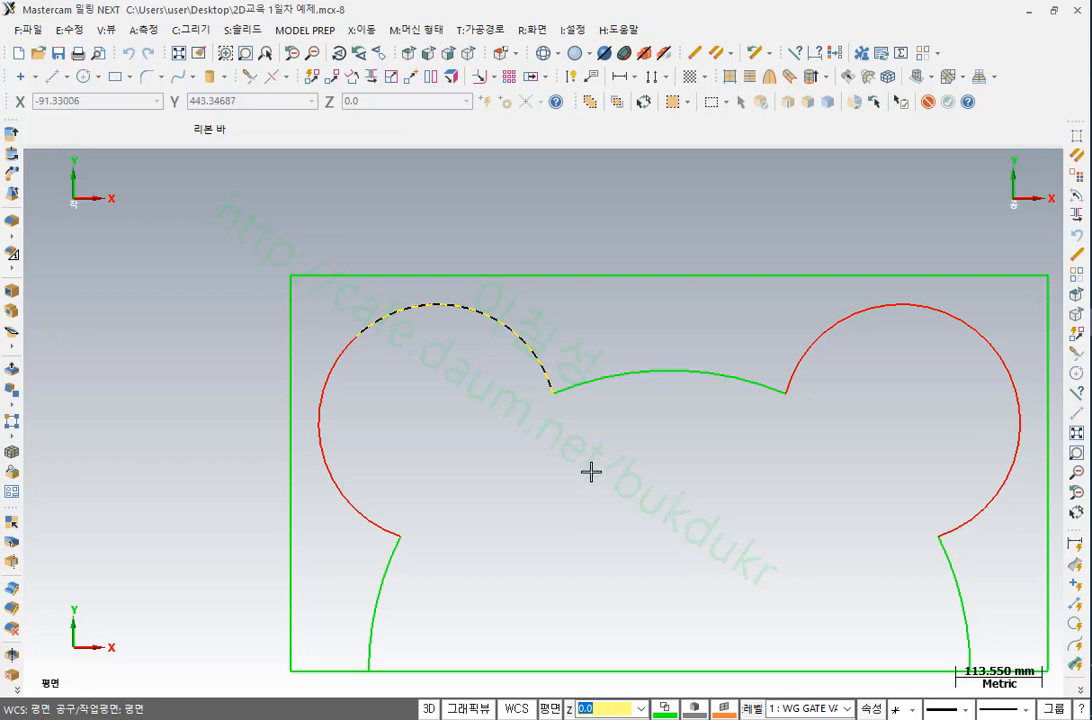
{"action": "left_click", "coordinate": [646, 514]}
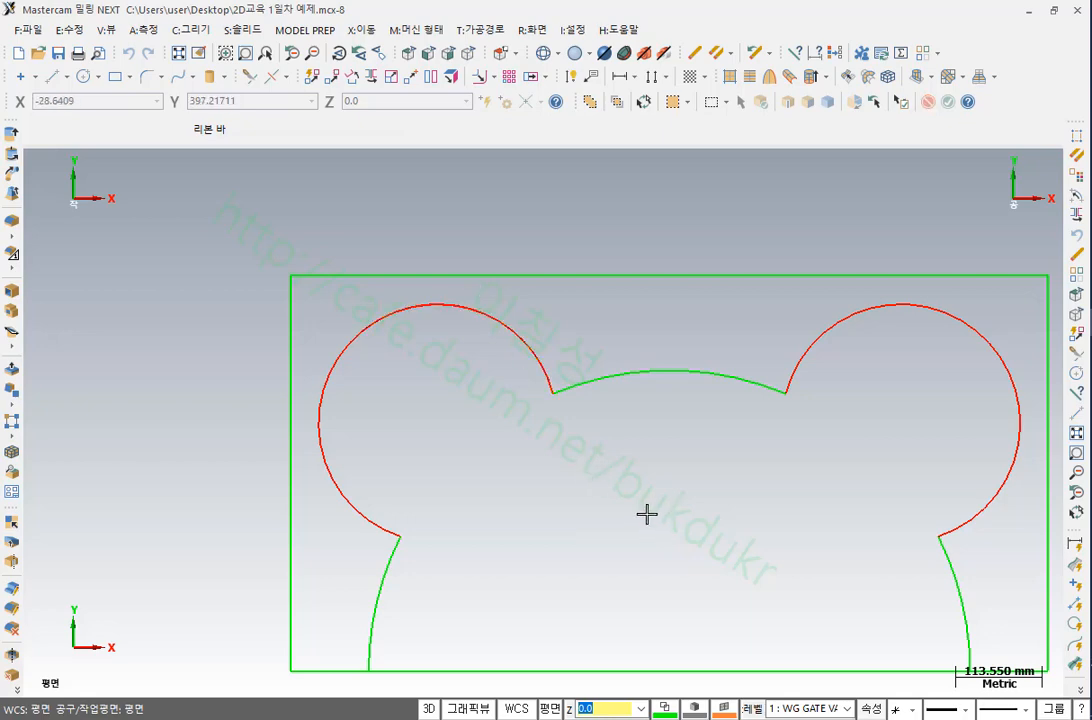
Select the large left arc by direct picks, compare by window-selecting the shorter arc over it, and clear the selection
{"action": "left_click", "coordinate": [328, 458]}
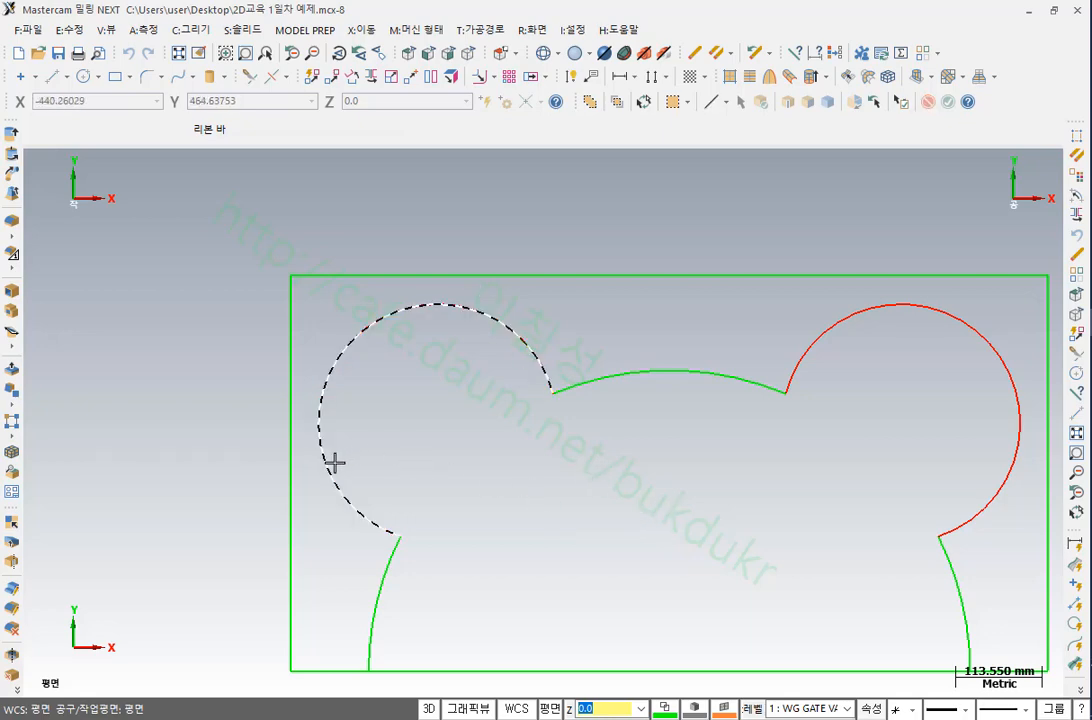
{"action": "left_click", "coordinate": [613, 545]}
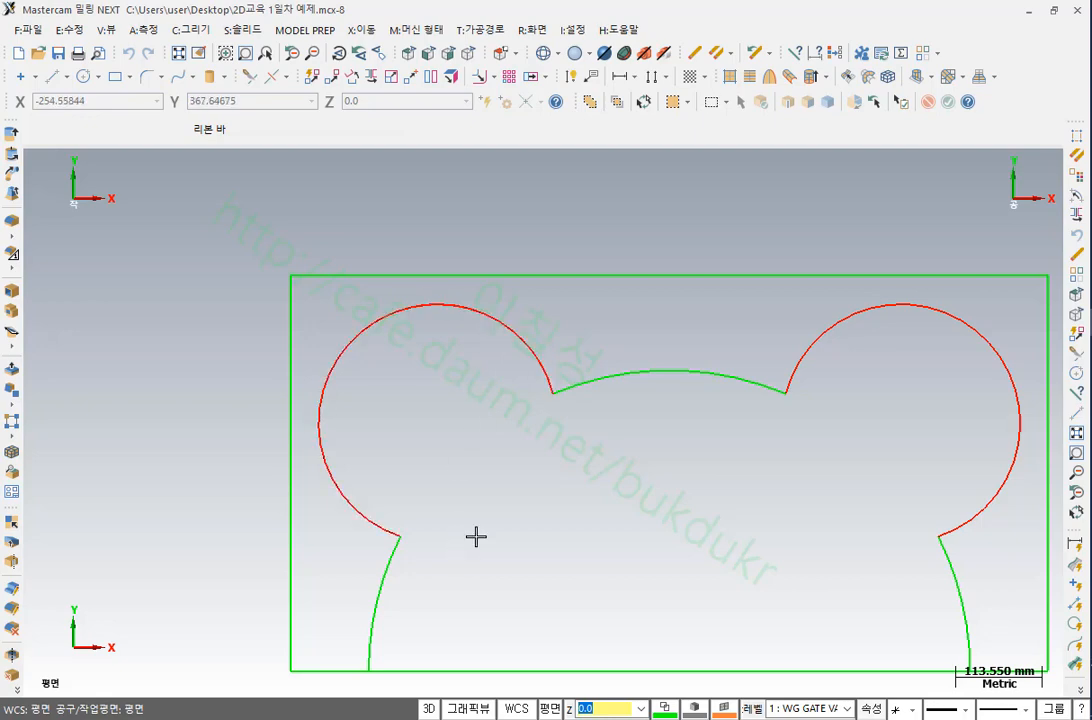
{"action": "left_click", "coordinate": [495, 322]}
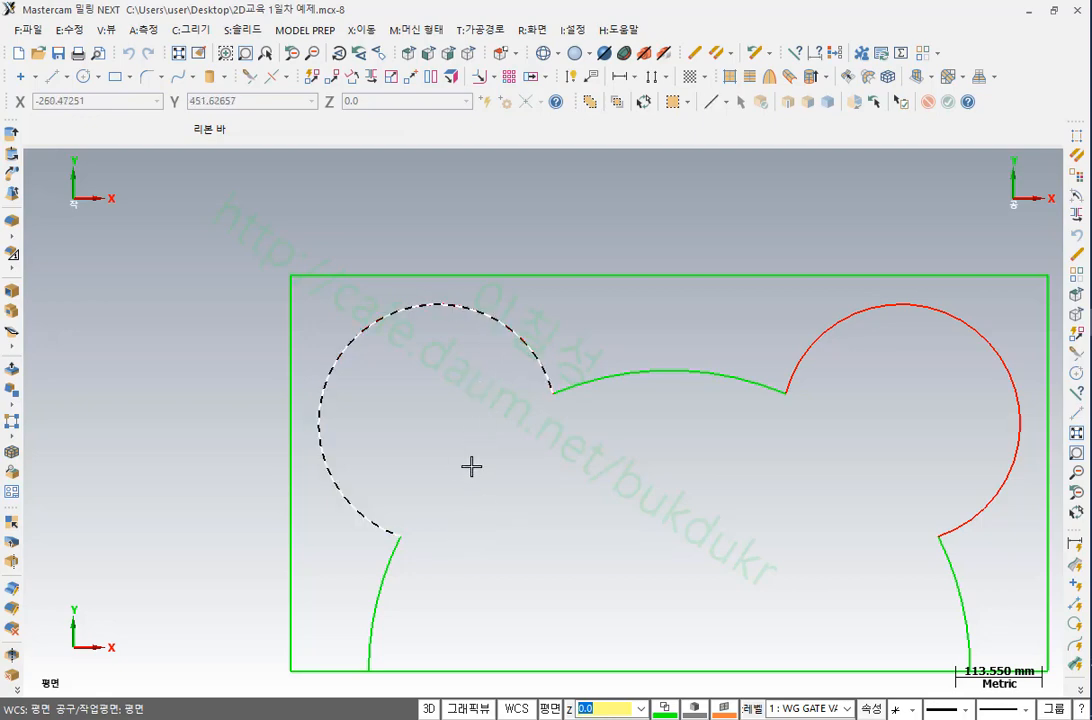
{"action": "left_click", "coordinate": [487, 315]}
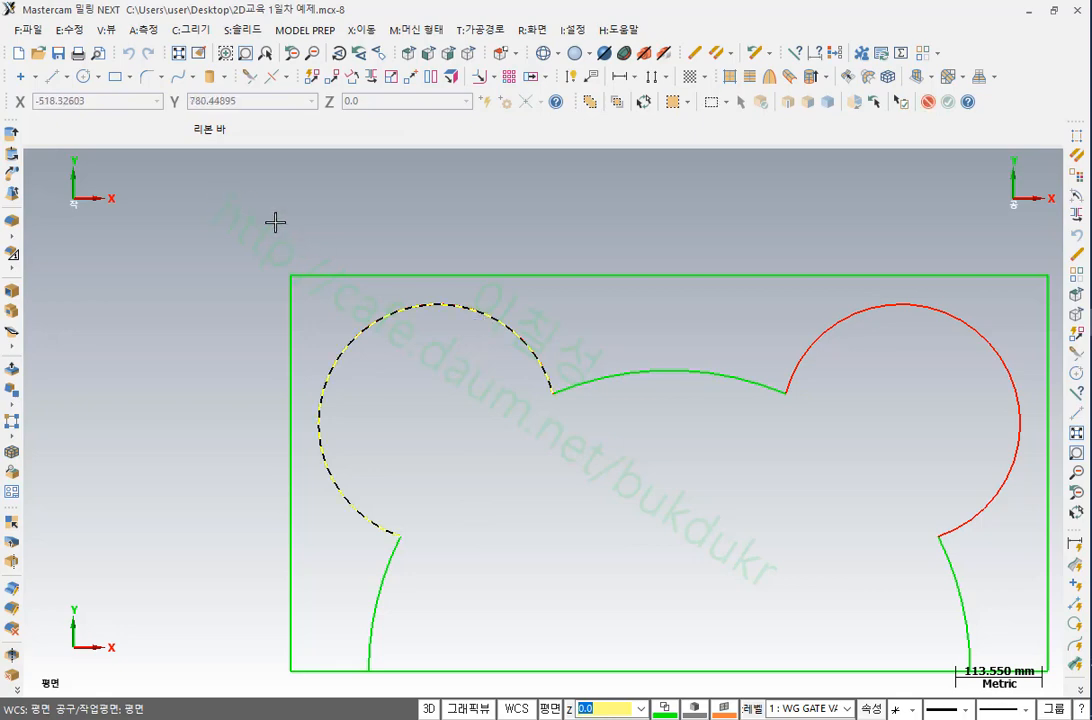
{"action": "left_click_drag", "start_coordinate": [234, 205], "coordinate": [643, 418]}
{"action": "left_click", "coordinate": [643, 418]}
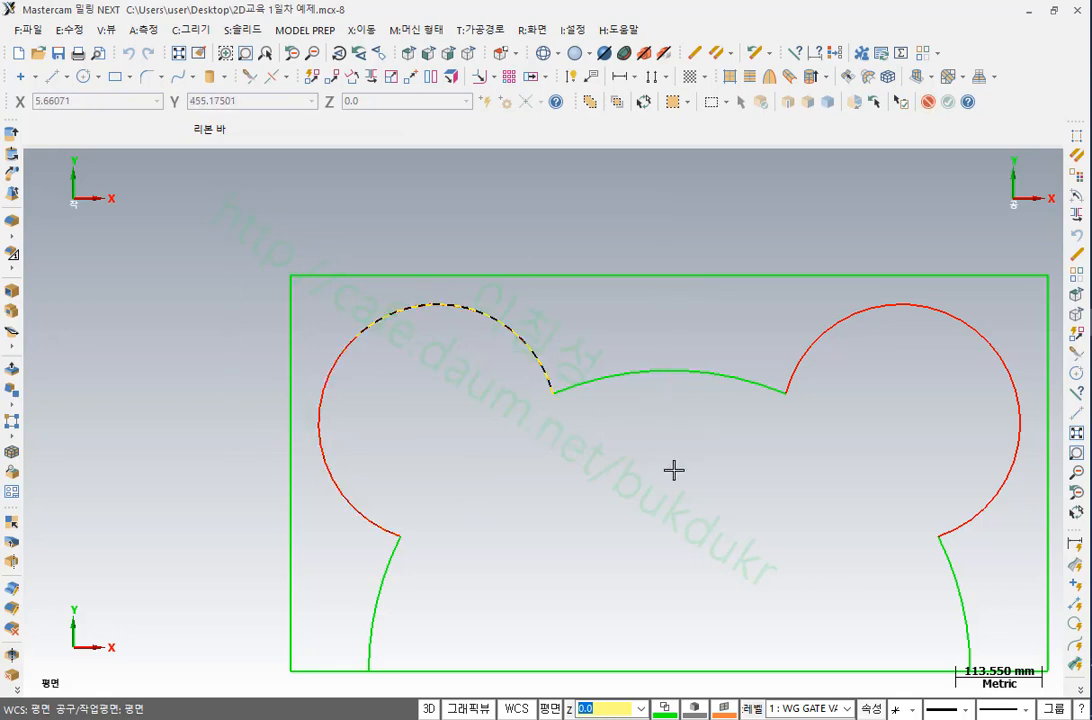
{"action": "key", "text": "Escape"}
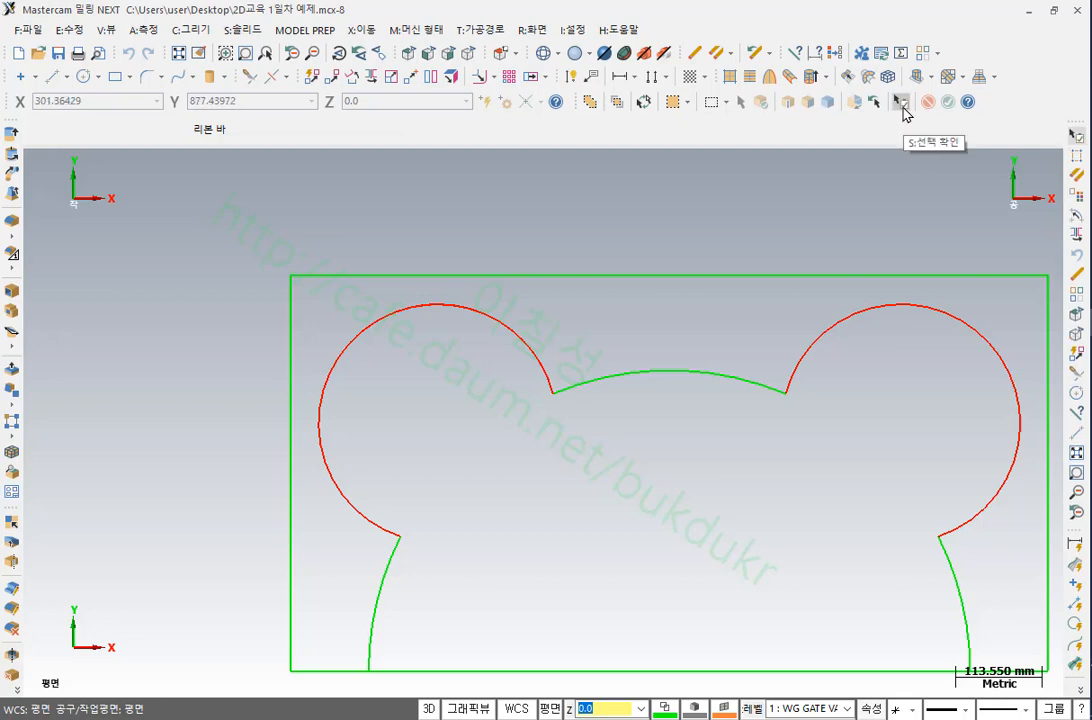
Turn on 선택 확인 and pick the overlapping arcs on the large left arc, accepting the candidates in 검증
{"action": "left_click", "coordinate": [902, 104]}
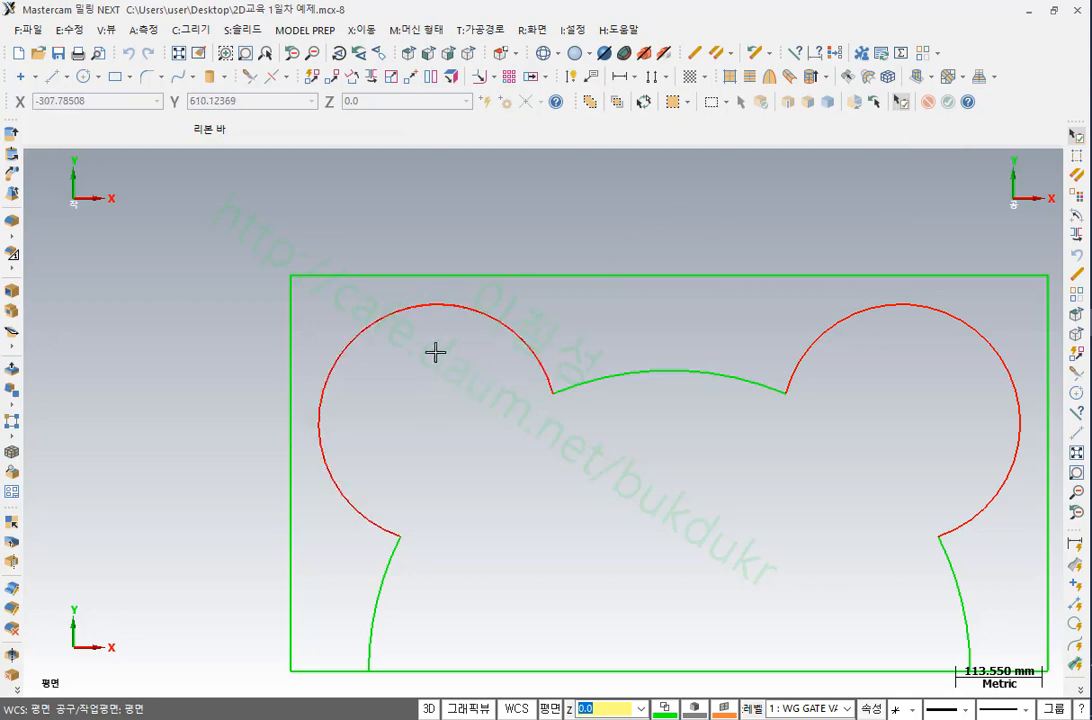
{"action": "left_click", "coordinate": [443, 310]}
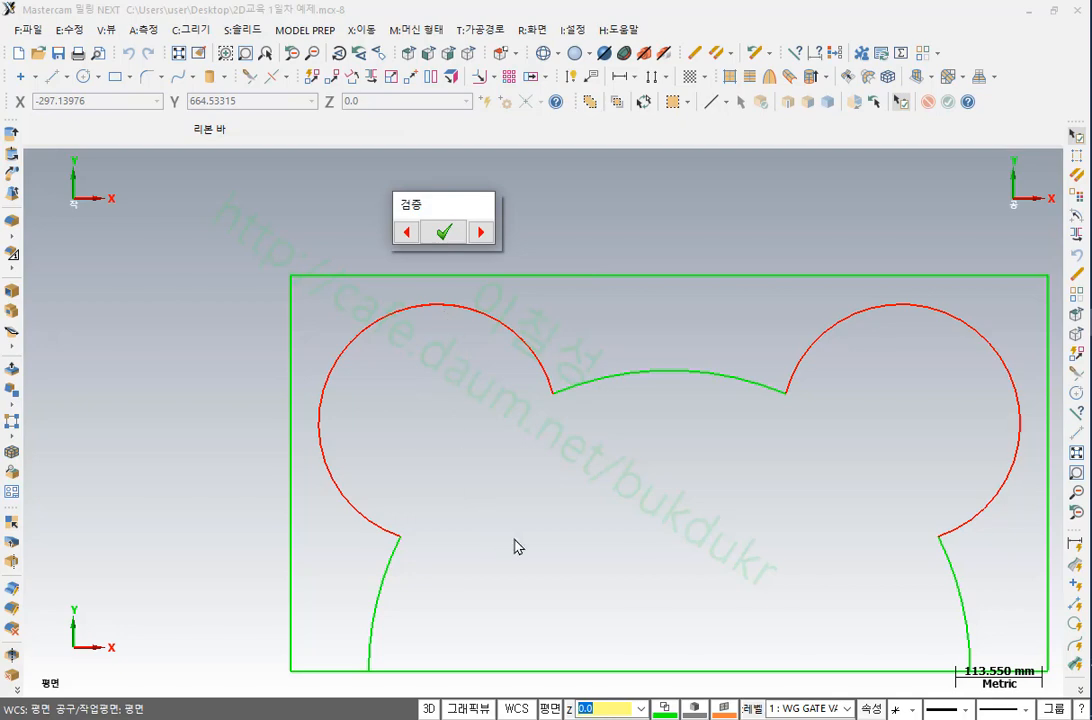
{"action": "left_click", "coordinate": [442, 231]}
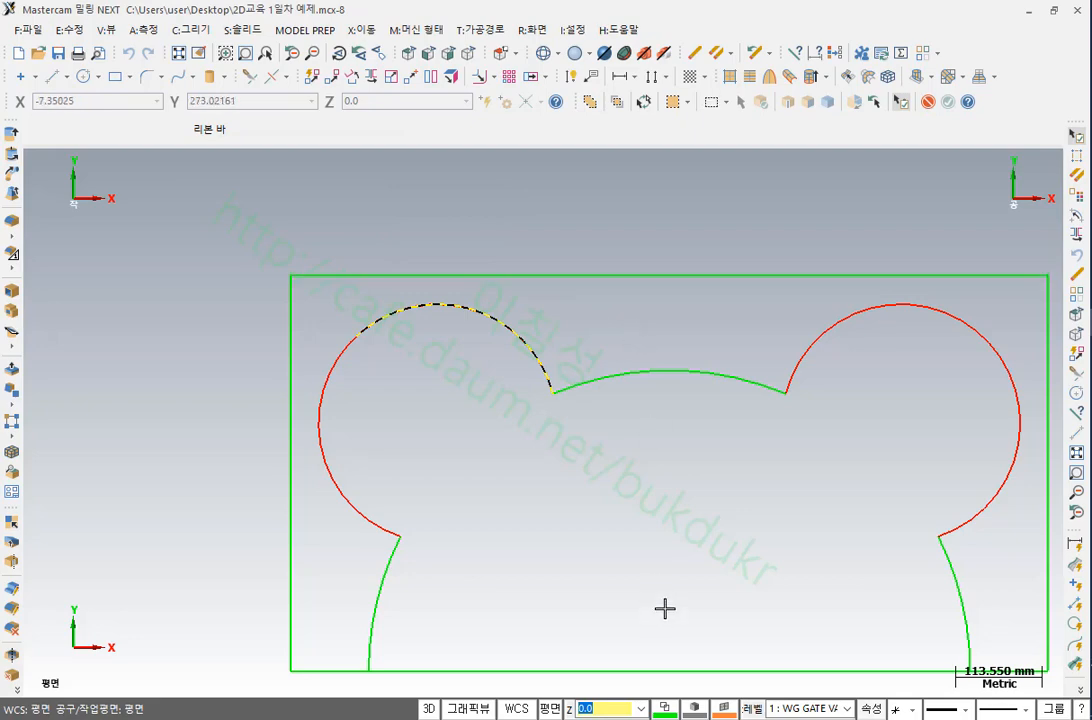
{"action": "left_click", "coordinate": [495, 324]}
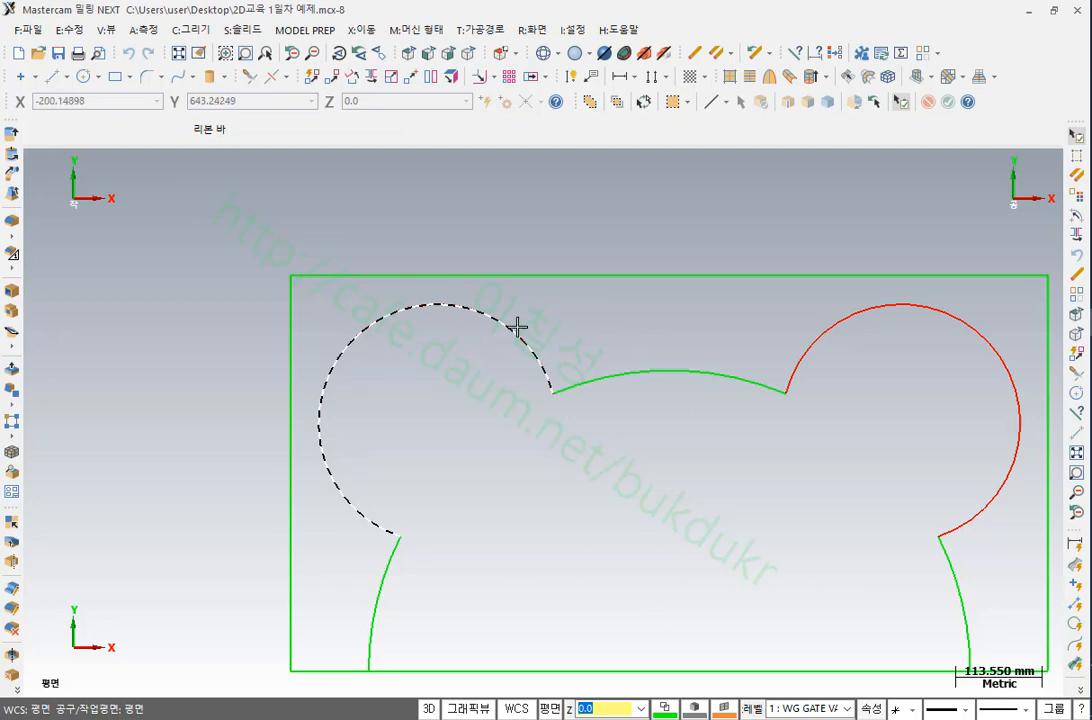
{"action": "left_click", "coordinate": [900, 103]}
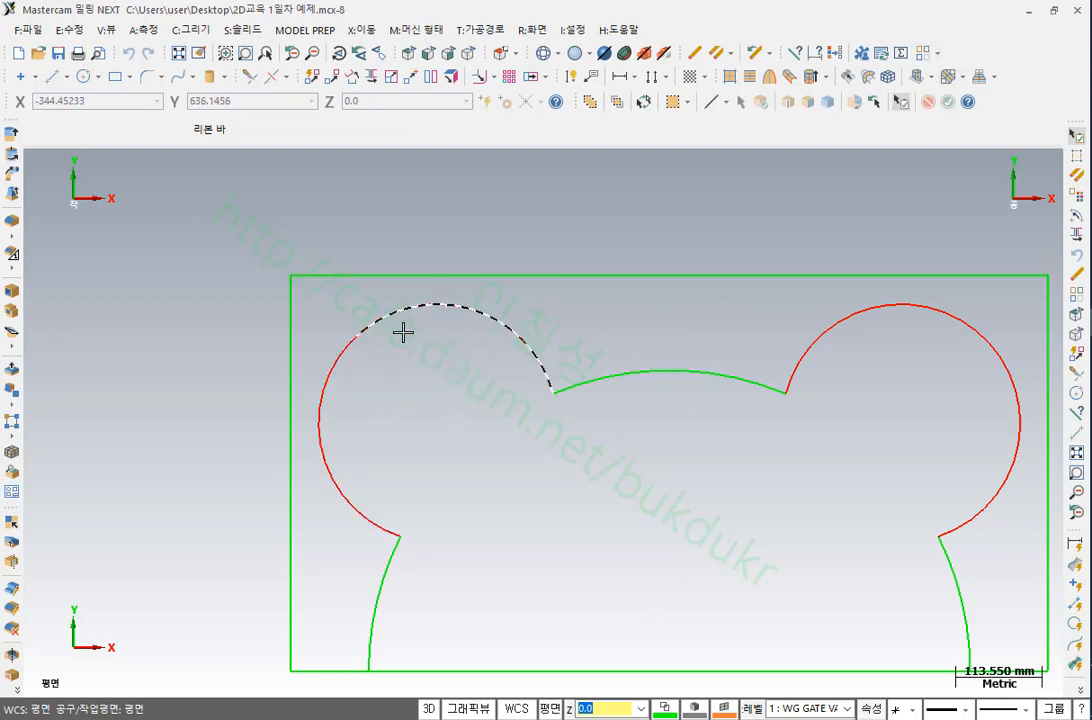
{"action": "left_click", "coordinate": [358, 338]}
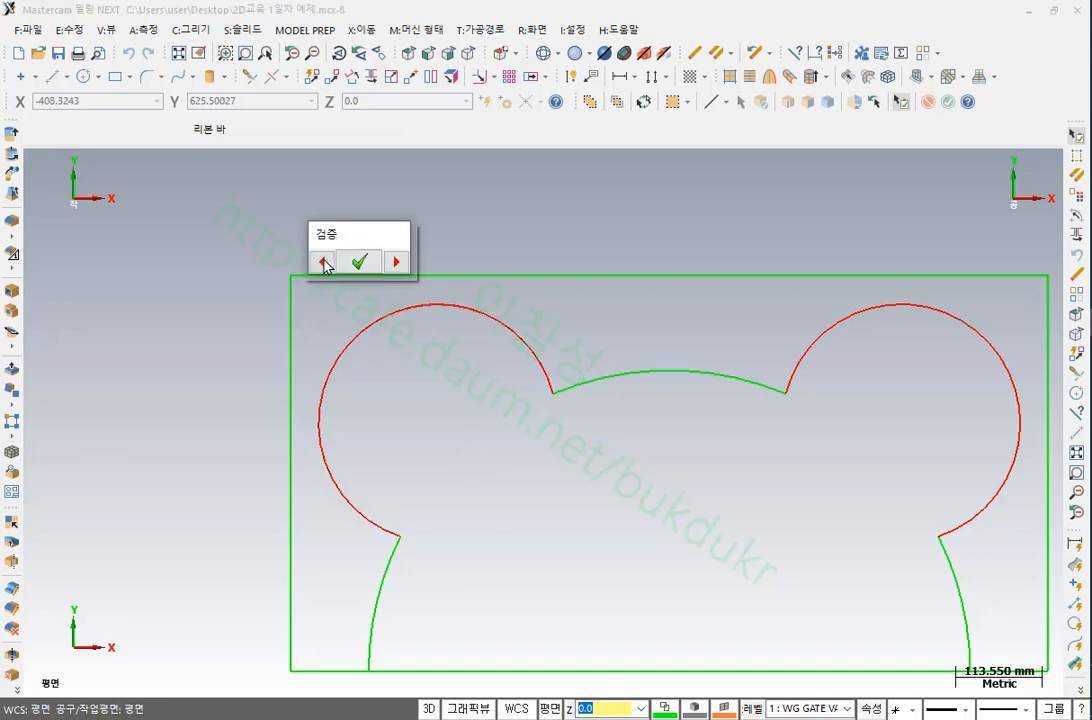
{"action": "left_click", "coordinate": [359, 262]}
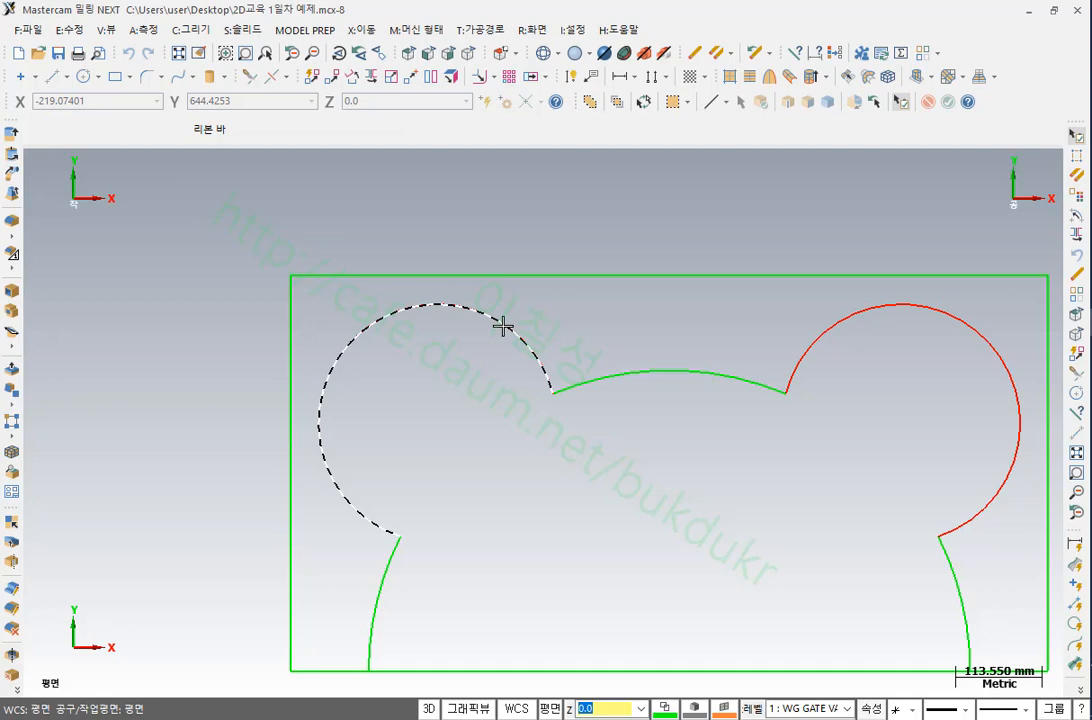
Switch to the isometric view and examine the contour, large hole and corner circles on the solid's raised block
{"action": "scroll", "coordinate": [533, 230], "scroll_direction": "down", "scroll_amount": 2}
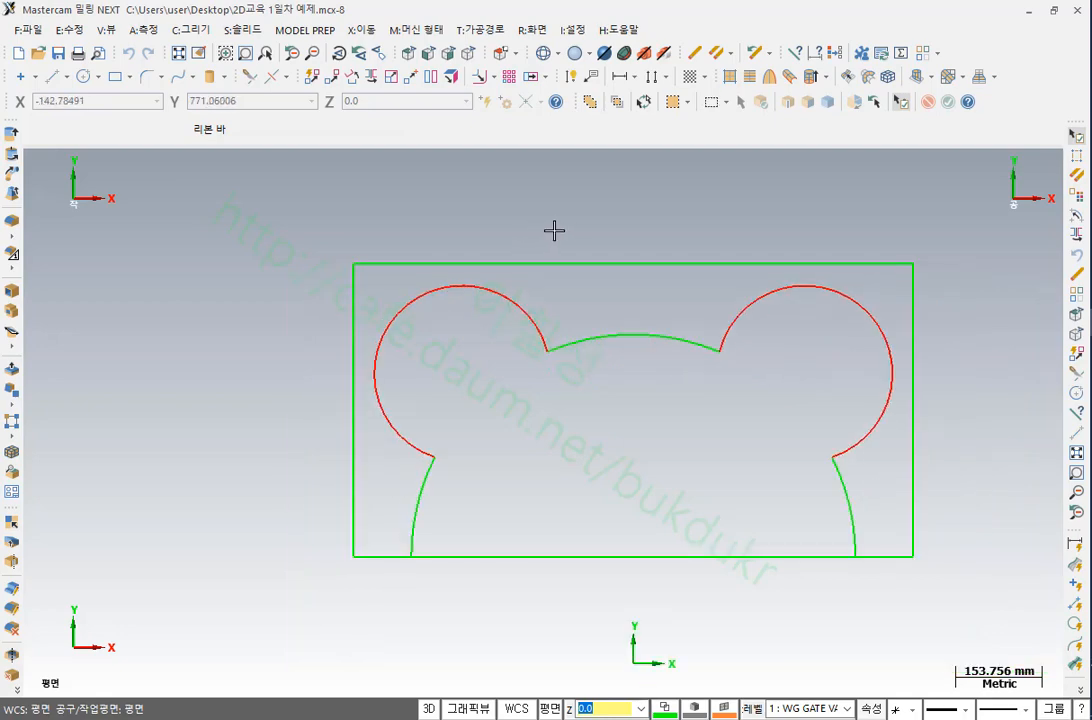
{"action": "left_click", "coordinate": [408, 52]}
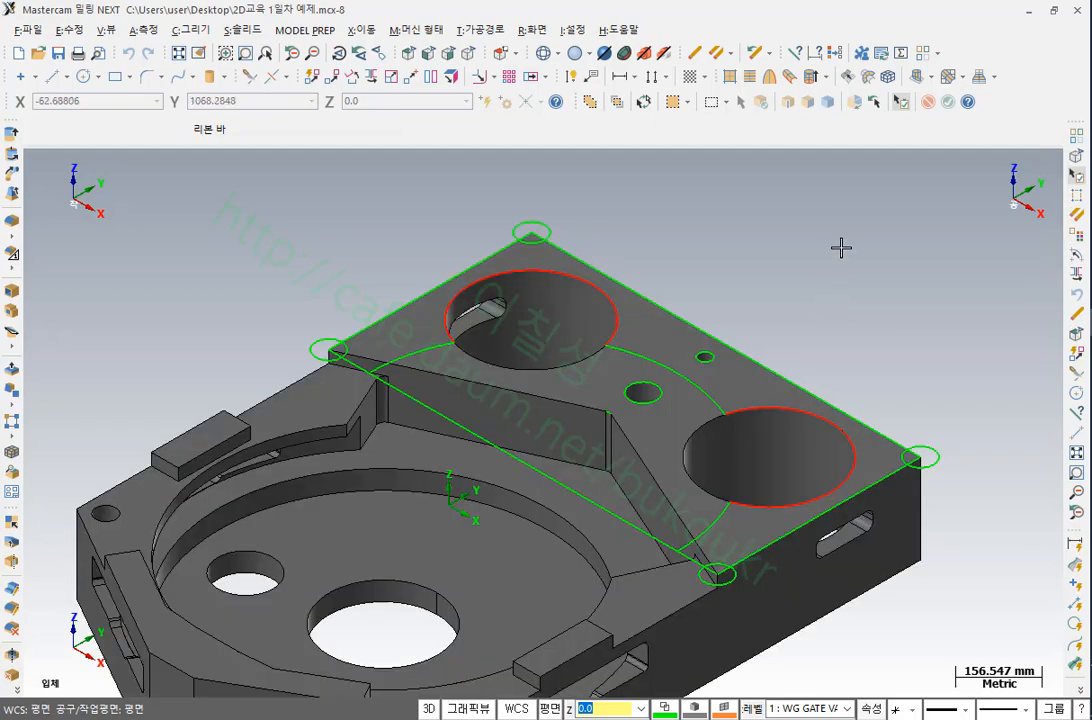
{"action": "scroll", "coordinate": [841, 236], "scroll_direction": "down", "scroll_amount": 2}
{"action": "scroll", "coordinate": [560, 239], "scroll_direction": "up", "scroll_amount": 2}
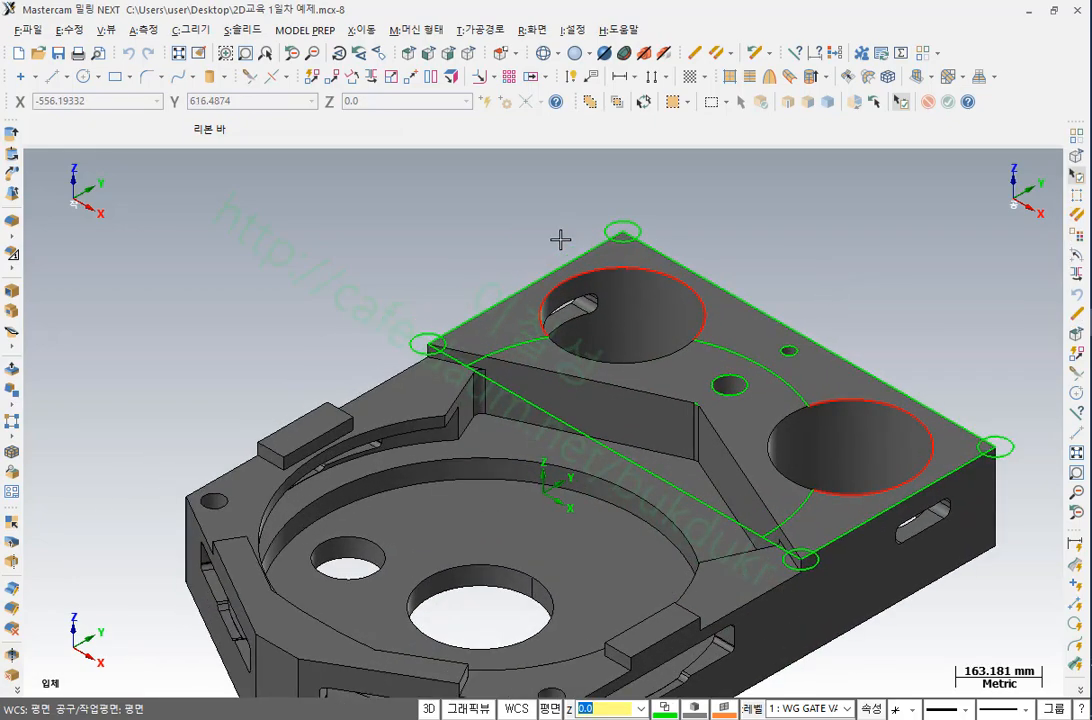
{"action": "scroll", "coordinate": [560, 239], "scroll_direction": "up", "scroll_amount": 1}
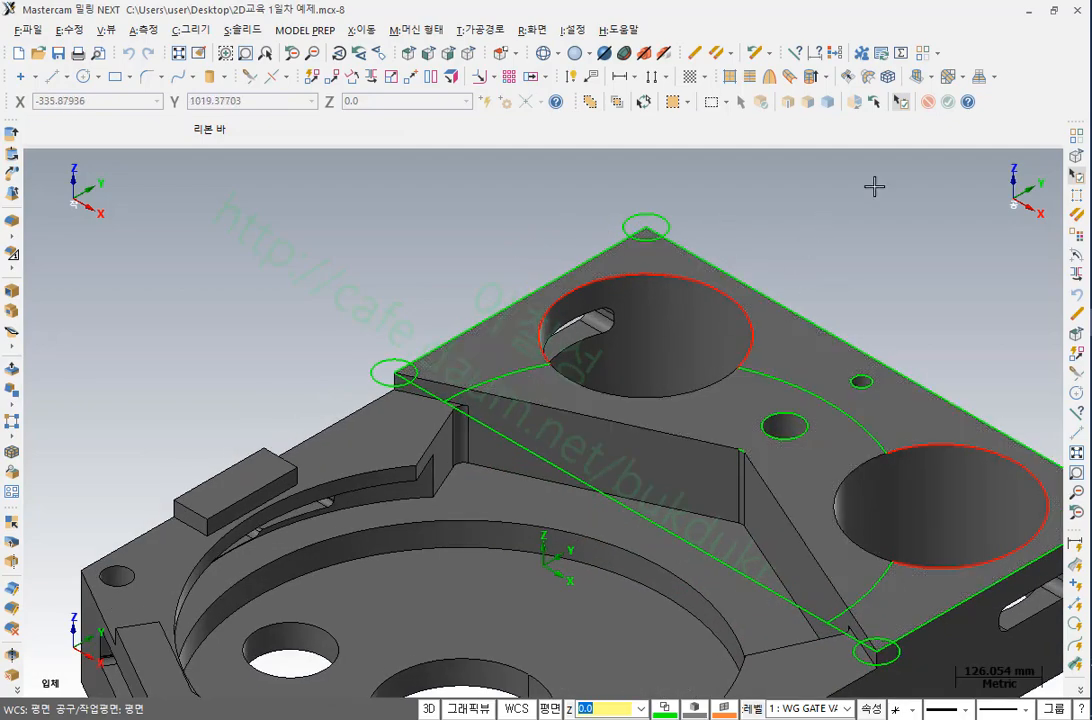
{"action": "scroll", "coordinate": [874, 186], "scroll_direction": "down", "scroll_amount": 1}
{"action": "scroll", "coordinate": [695, 219], "scroll_direction": "up", "scroll_amount": 2}
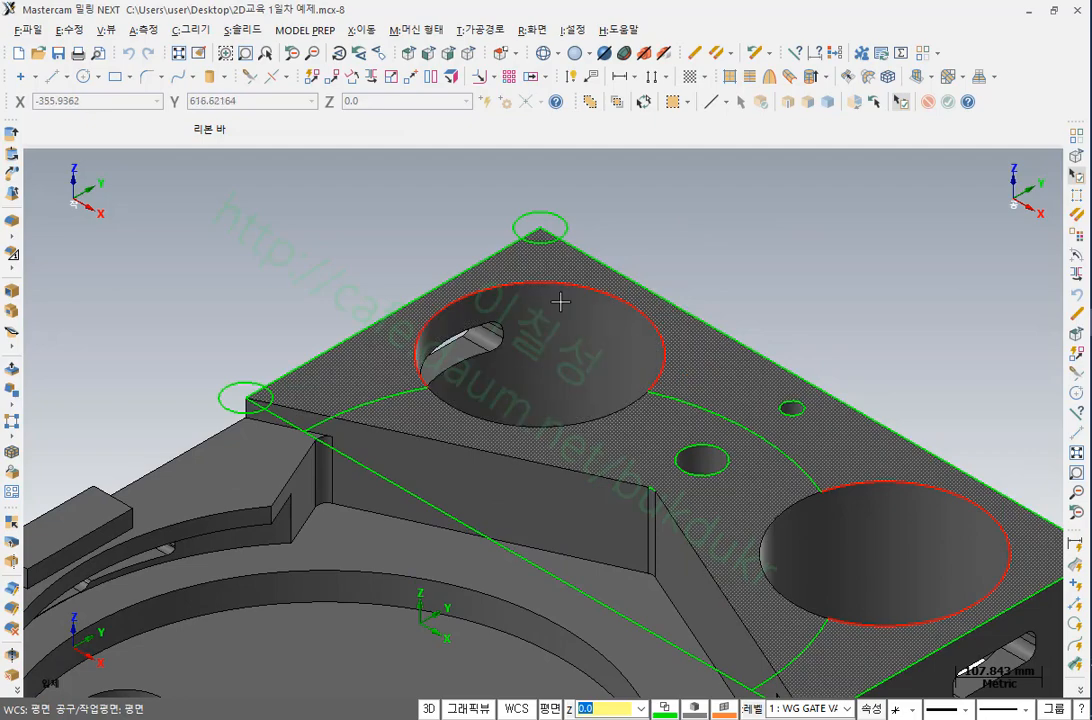
{"action": "scroll", "coordinate": [560, 295], "scroll_direction": "up", "scroll_amount": 2}
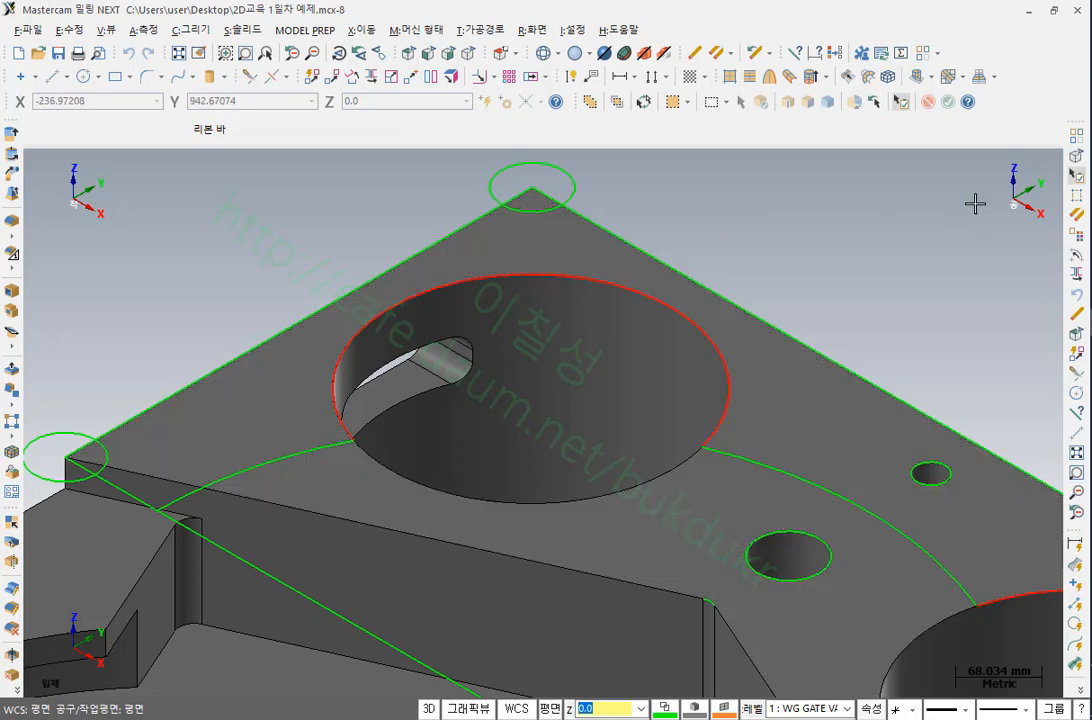
{"action": "scroll", "coordinate": [974, 203], "scroll_direction": "down", "scroll_amount": 2}
{"action": "scroll", "coordinate": [320, 379], "scroll_direction": "up", "scroll_amount": 3}
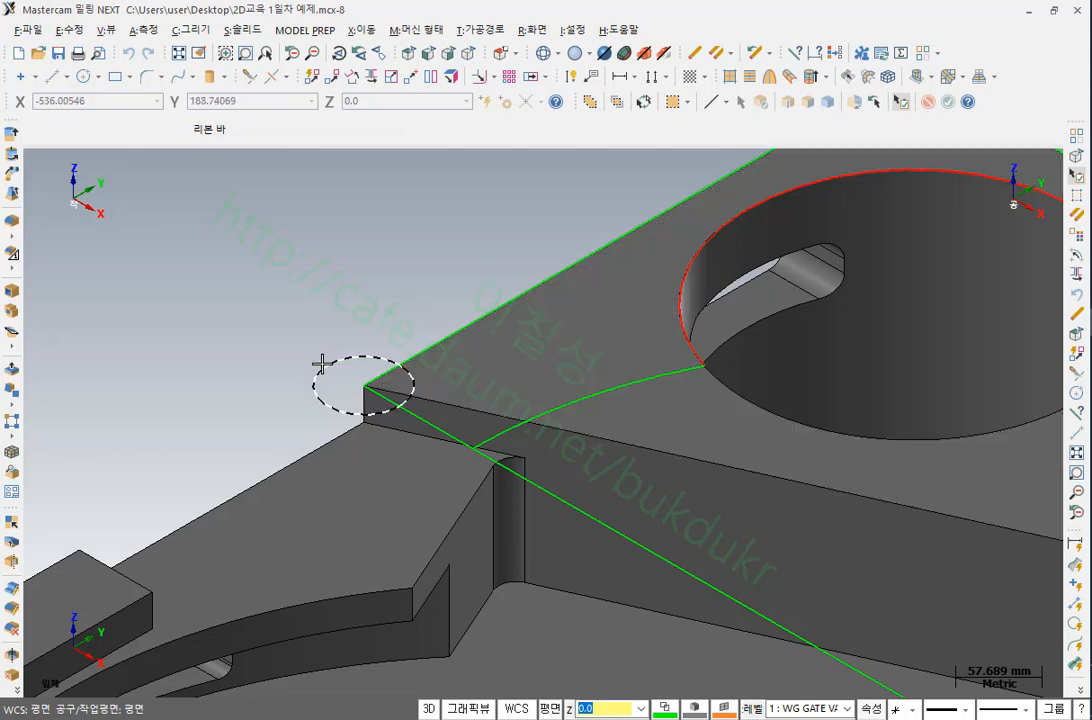
{"action": "scroll", "coordinate": [317, 361], "scroll_direction": "down", "scroll_amount": 2}
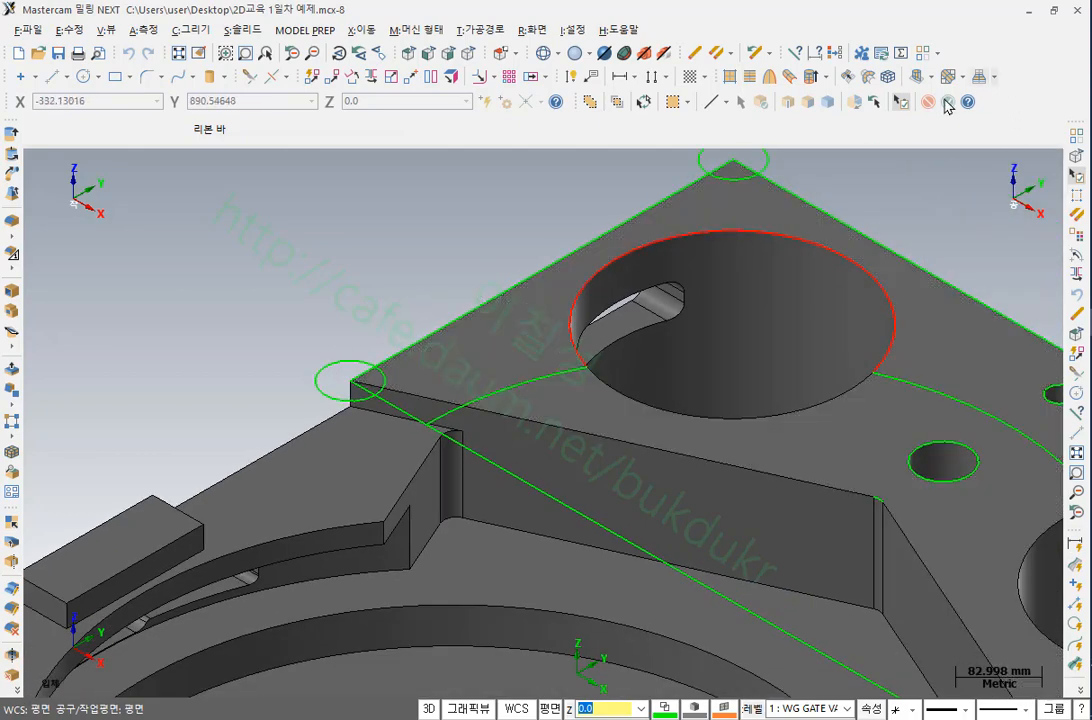
Select the rectangle's boundary line beside the large hole, clear it, and select the solid body at that hole
{"action": "left_click", "coordinate": [487, 301]}
{"action": "scroll", "coordinate": [819, 302], "scroll_direction": "down", "scroll_amount": 1}
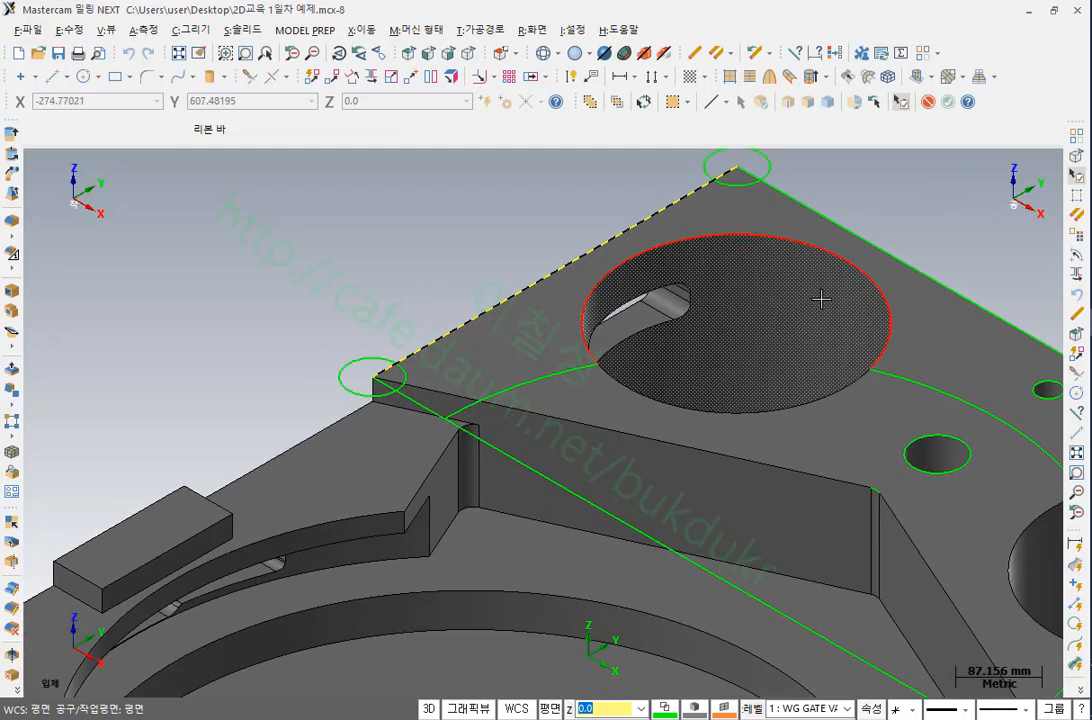
{"action": "left_click", "coordinate": [928, 101]}
{"action": "left_click", "coordinate": [695, 335]}
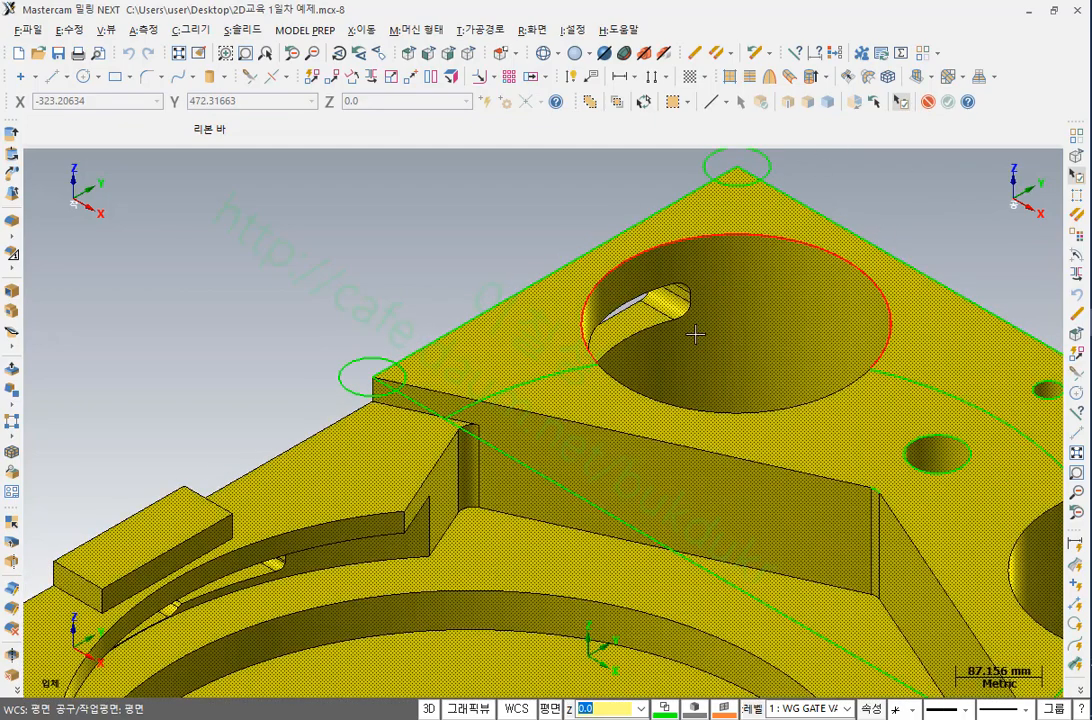
Use 선택 확인 to cycle through the overlapping selection candidates at the large hole's edge and close 검증
{"action": "left_click", "coordinate": [901, 101]}
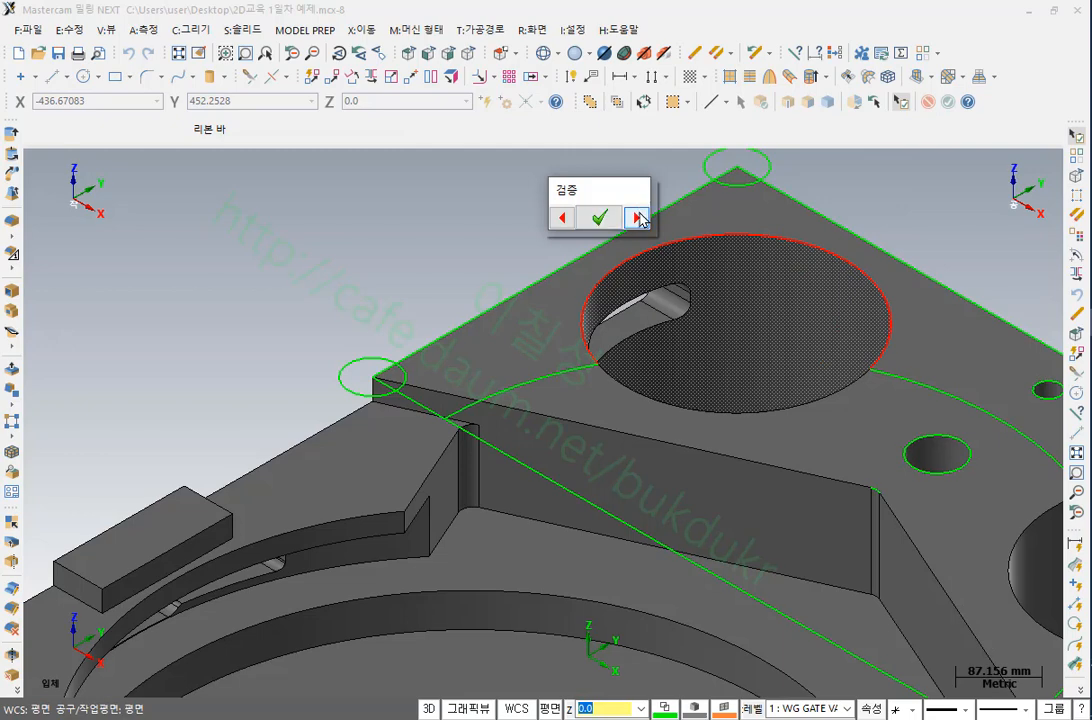
{"action": "left_click", "coordinate": [637, 218]}
{"action": "left_click", "coordinate": [637, 218]}
{"action": "left_click", "coordinate": [637, 218]}
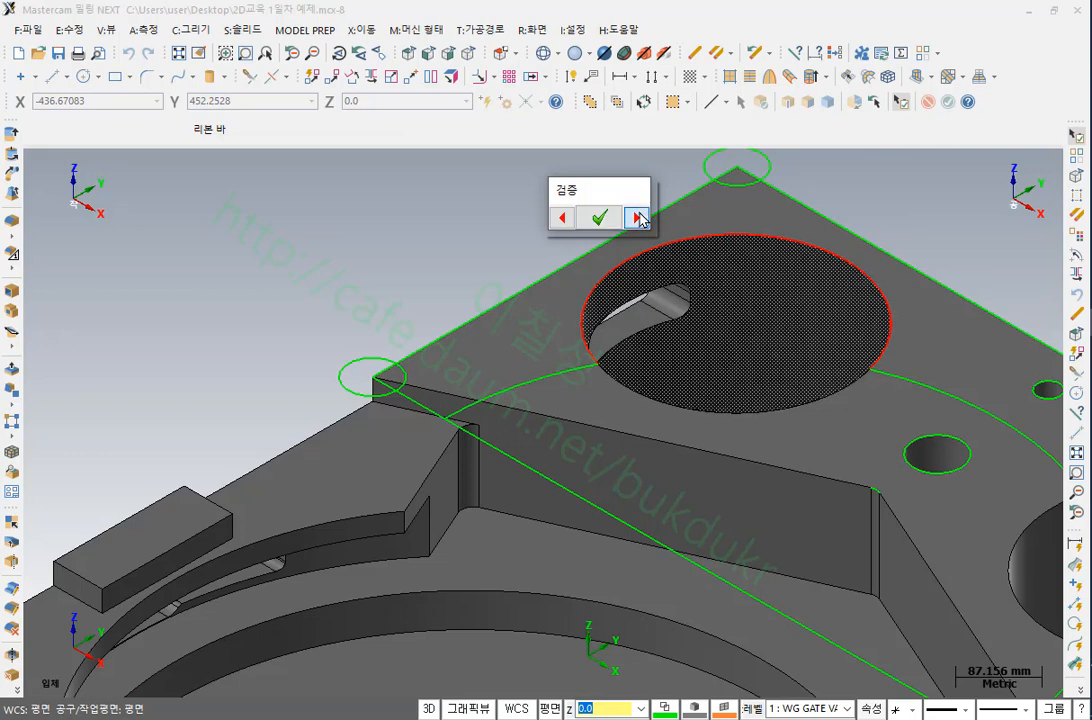
{"action": "left_click", "coordinate": [637, 218]}
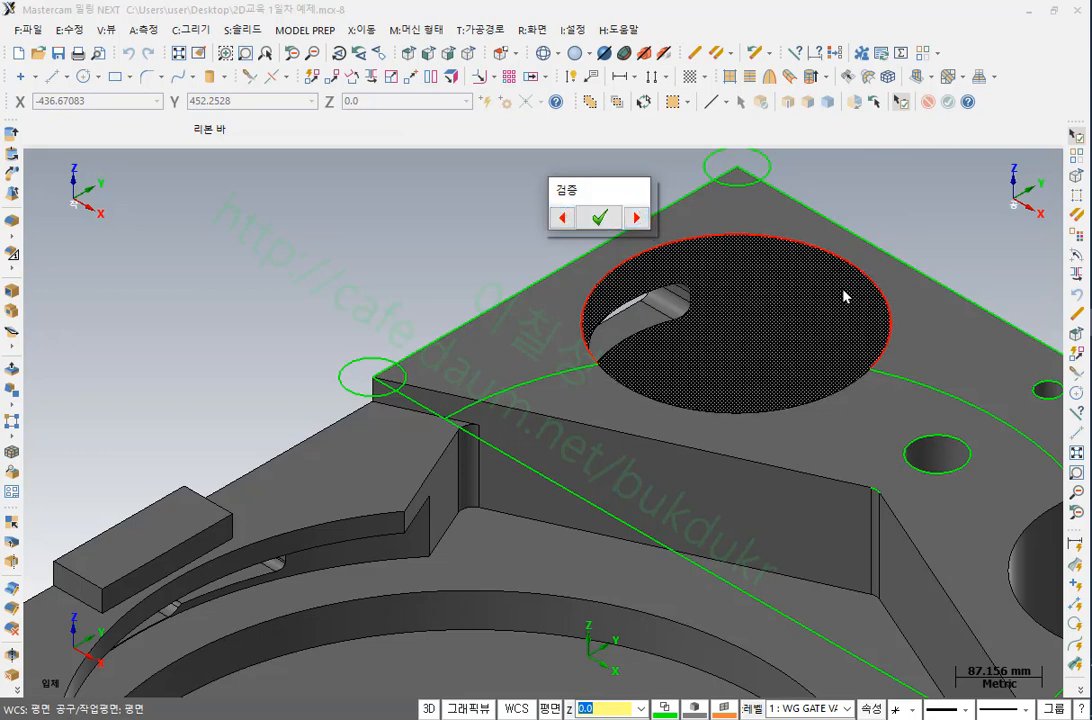
{"action": "key", "text": "Escape"}
{"action": "scroll", "coordinate": [489, 385], "scroll_direction": "down", "scroll_amount": 2}
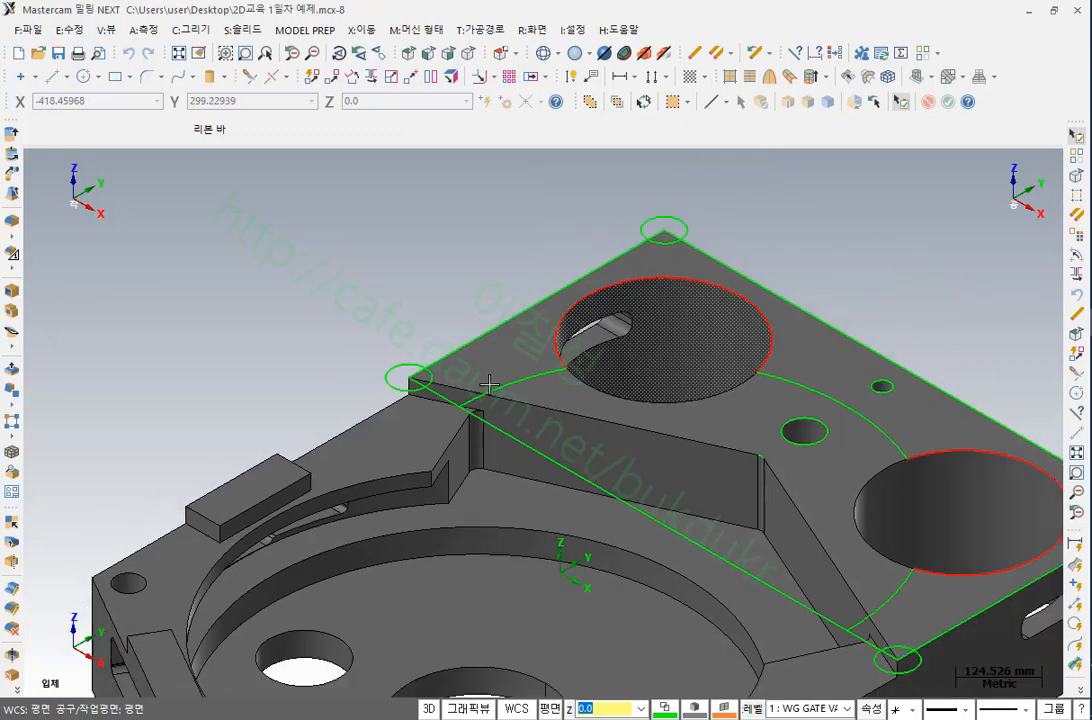
{"action": "scroll", "coordinate": [885, 272], "scroll_direction": "up", "scroll_amount": 2}
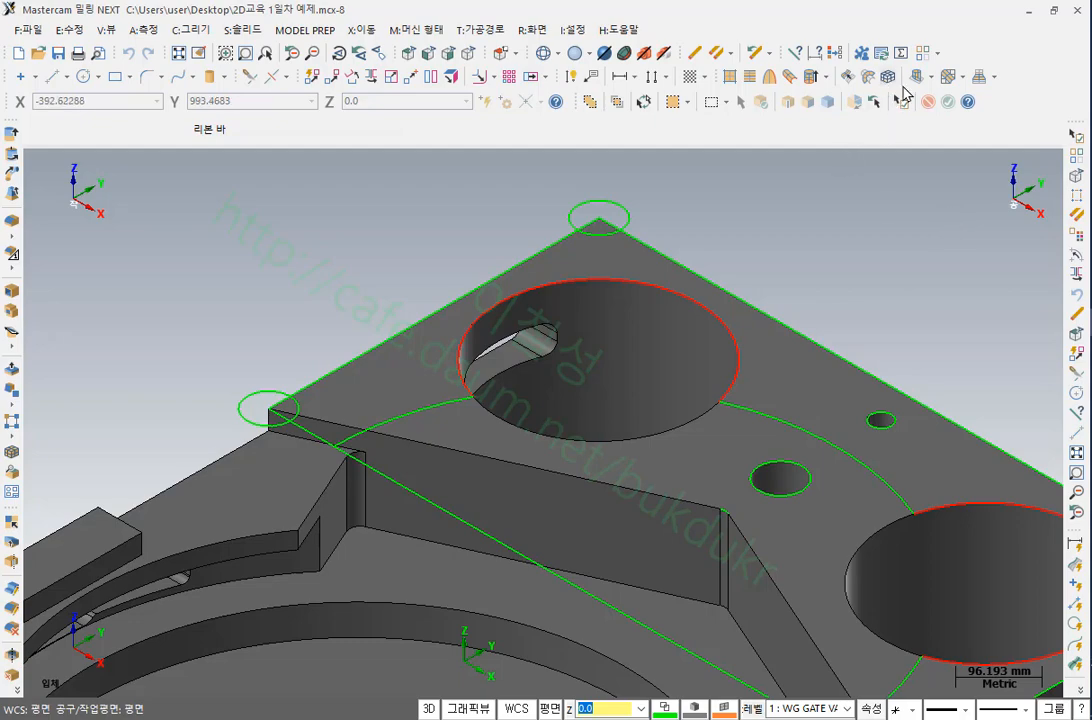
{"action": "scroll", "coordinate": [702, 163], "scroll_direction": "down", "scroll_amount": 3}
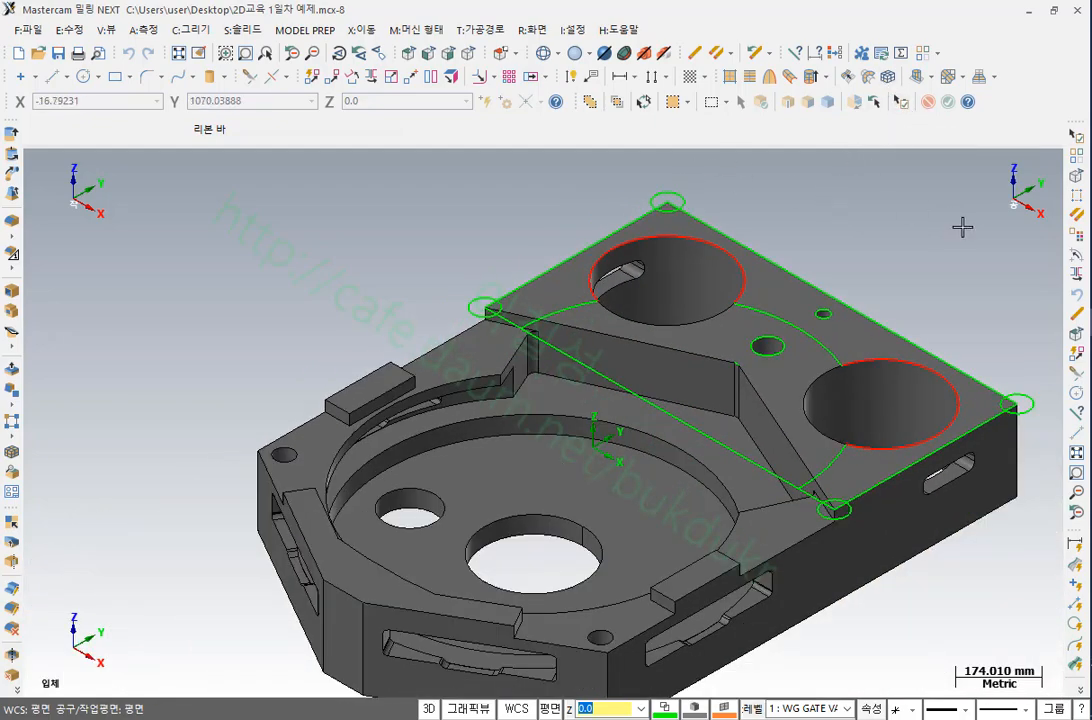
{"action": "scroll", "coordinate": [825, 314], "scroll_direction": "up", "scroll_amount": 2}
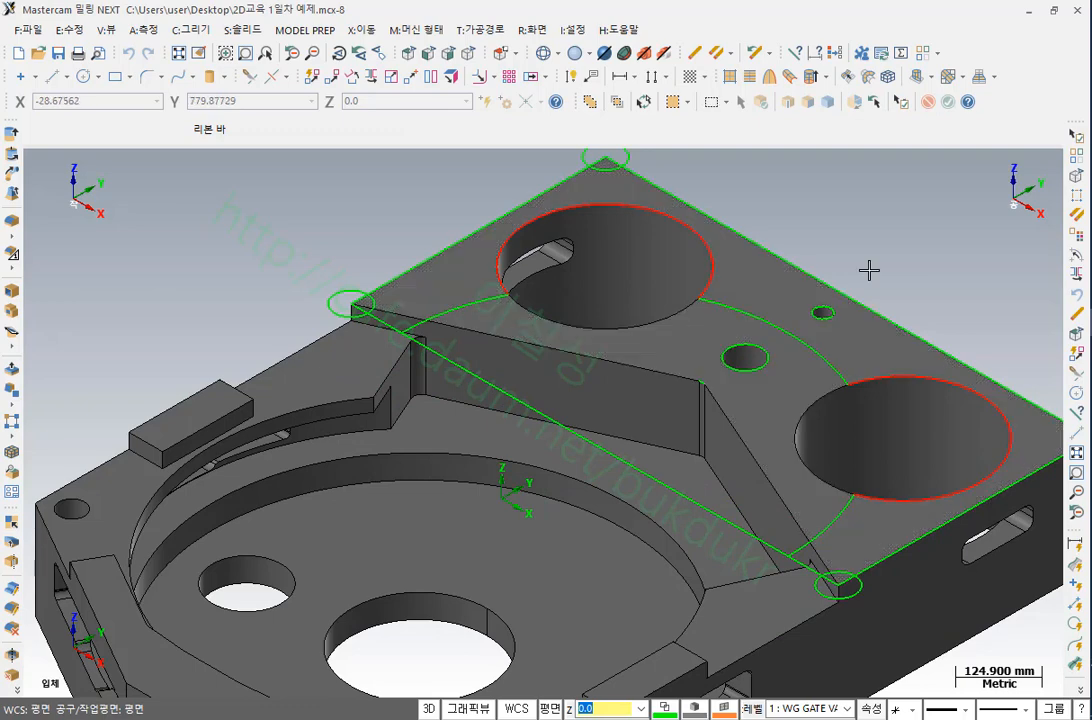
Toggle the solid between wireframe and shaded display, and chain-select the contour from the arc between the two large holes
{"action": "left_click", "coordinate": [543, 55]}
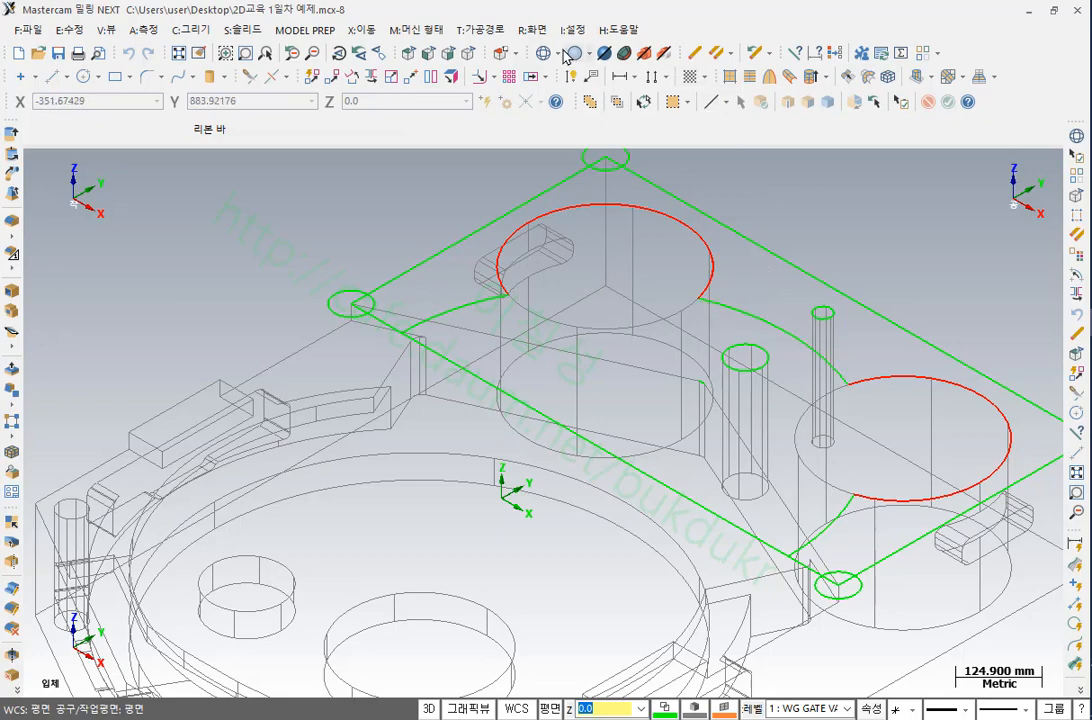
{"action": "key", "text": "alt+s"}
{"action": "scroll", "coordinate": [848, 246], "scroll_direction": "down", "scroll_amount": 1}
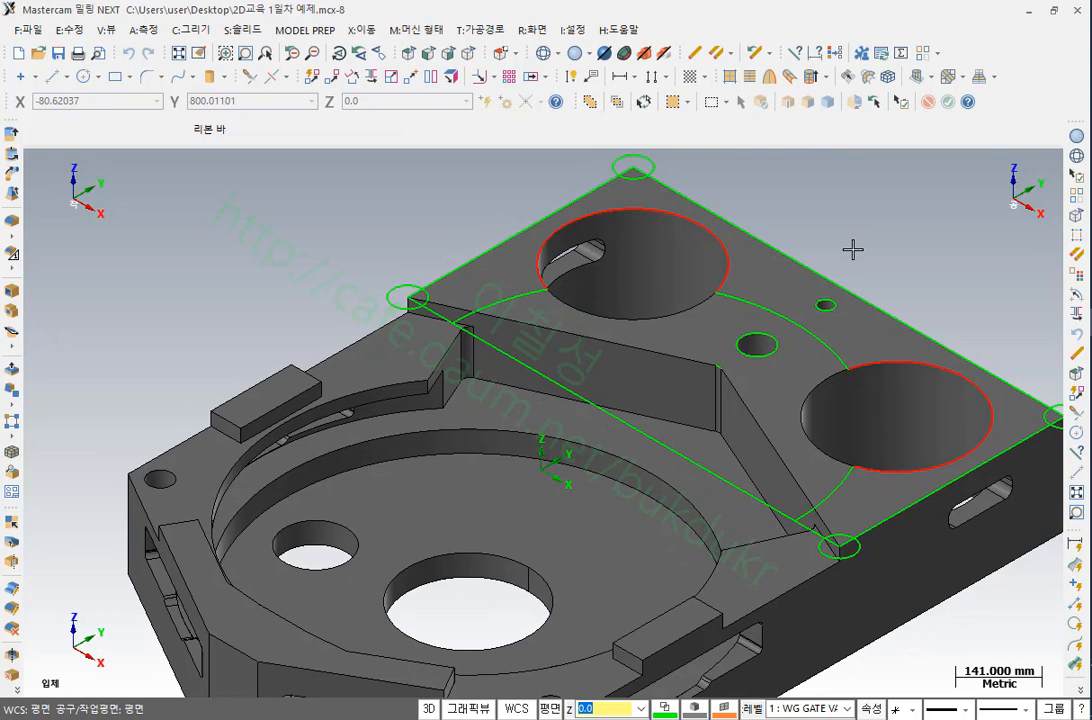
{"action": "scroll", "coordinate": [910, 233], "scroll_direction": "up", "scroll_amount": 1}
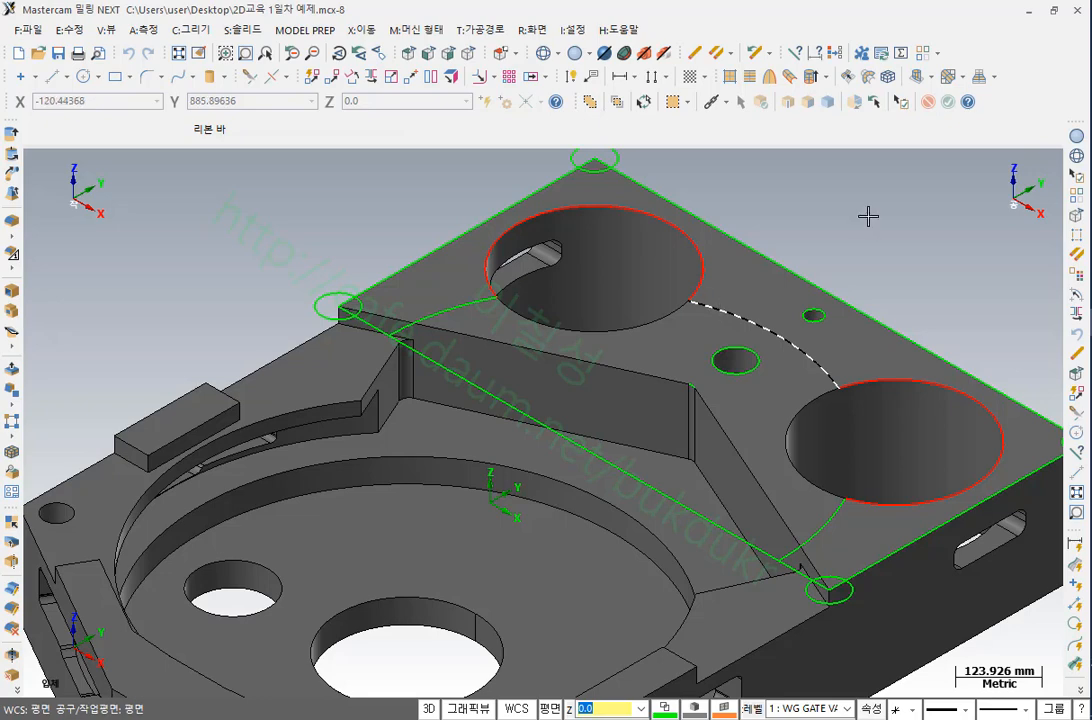
{"action": "left_click", "coordinate": [722, 318]}
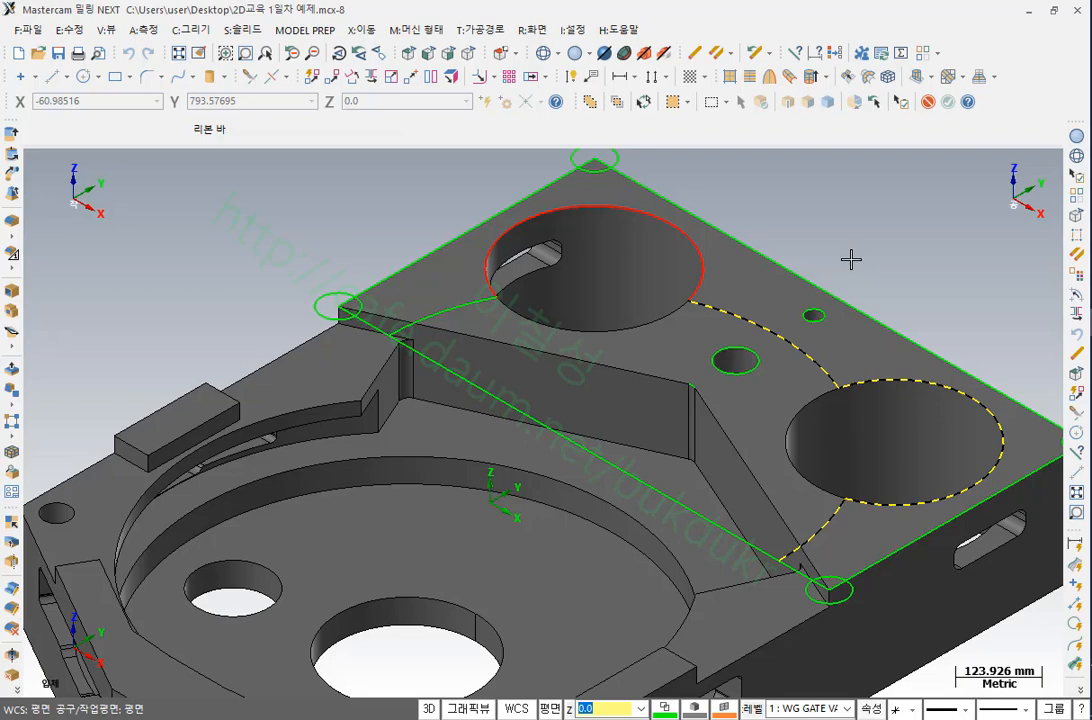
{"action": "key", "text": "Return"}
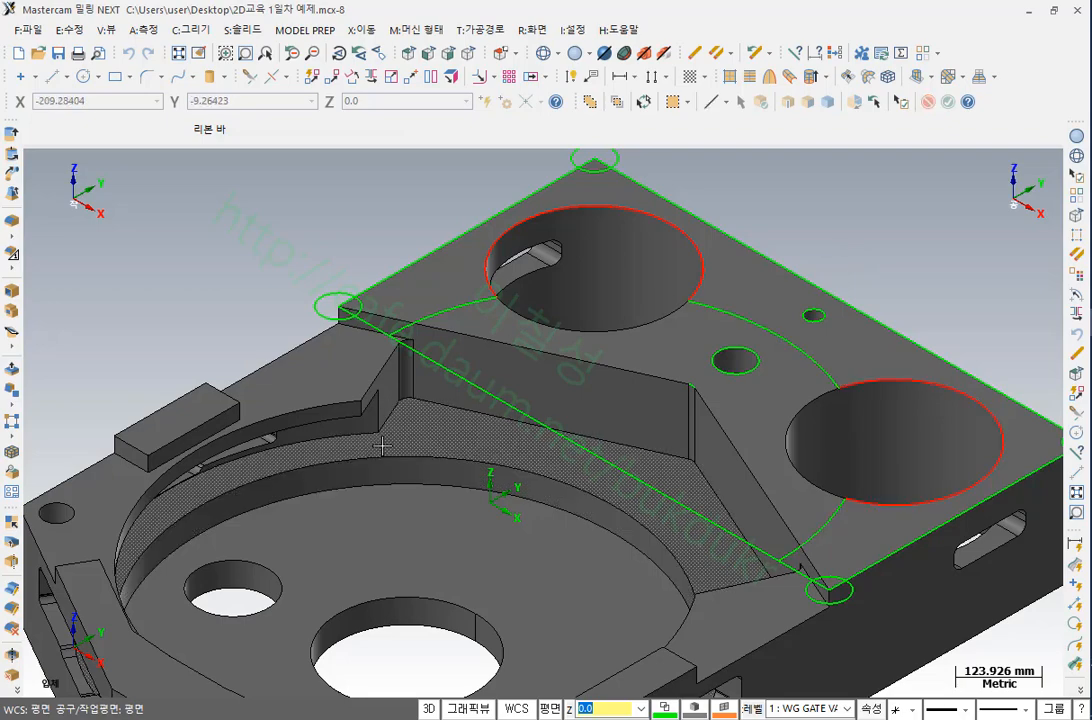
Isolate the contour geometry by hiding the solid body, and switch to the top view
{"action": "left_click", "coordinate": [258, 411]}
{"action": "left_click", "coordinate": [618, 102]}
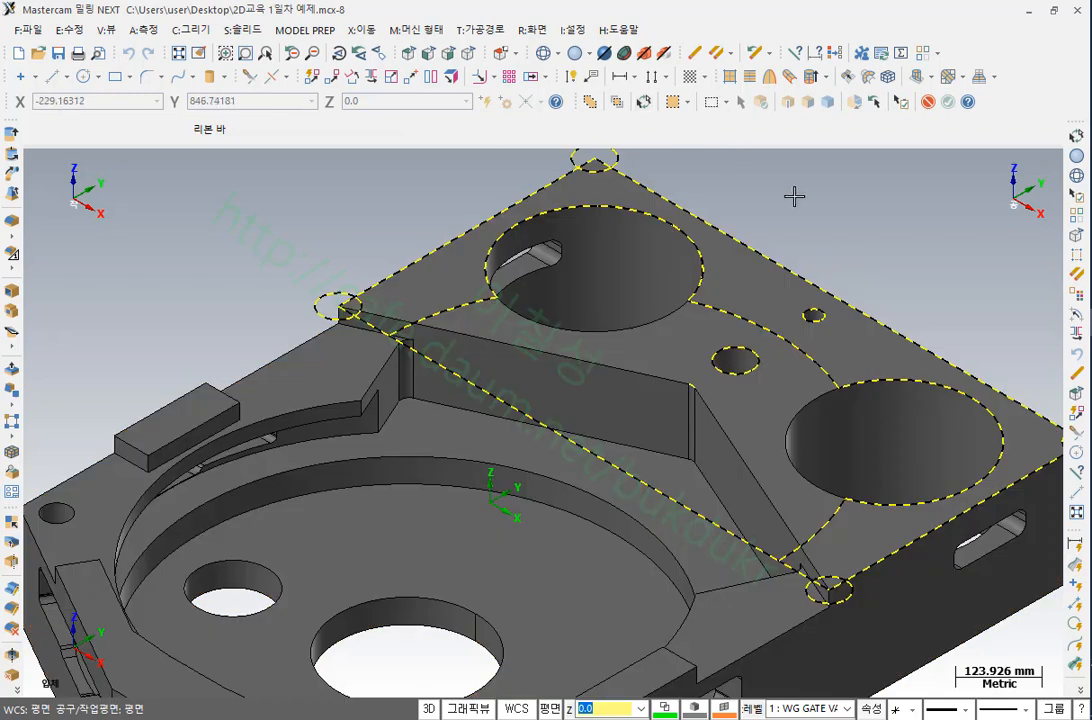
{"action": "key", "text": "Return"}
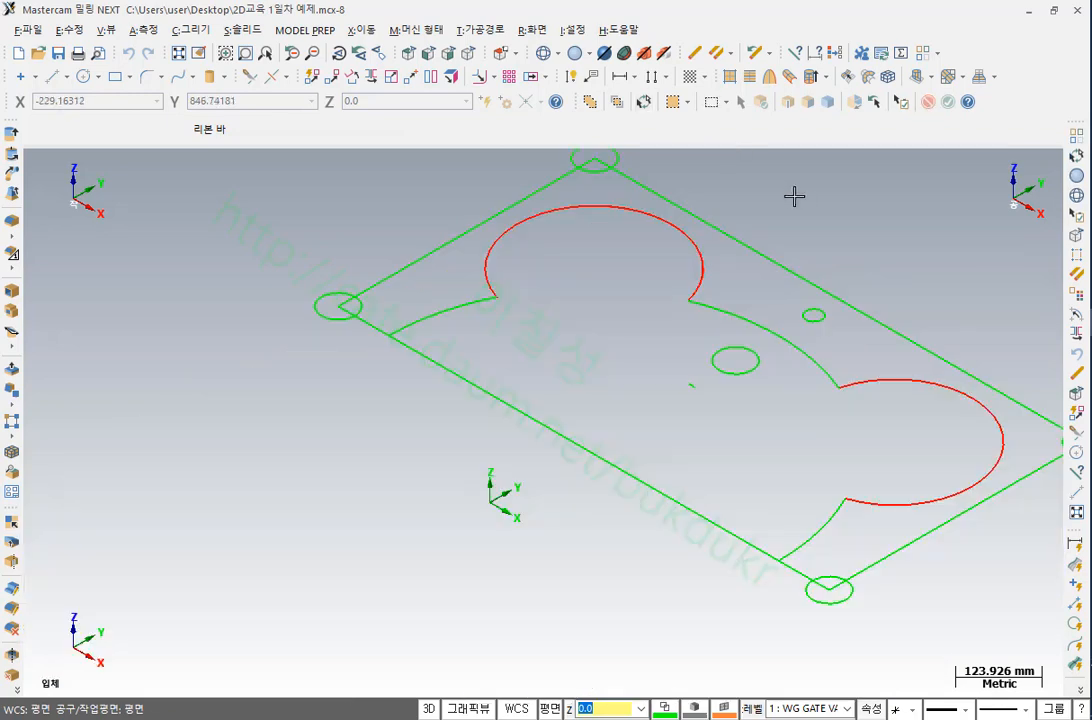
{"action": "left_click", "coordinate": [408, 52]}
{"action": "scroll", "coordinate": [803, 415], "scroll_direction": "up", "scroll_amount": 2}
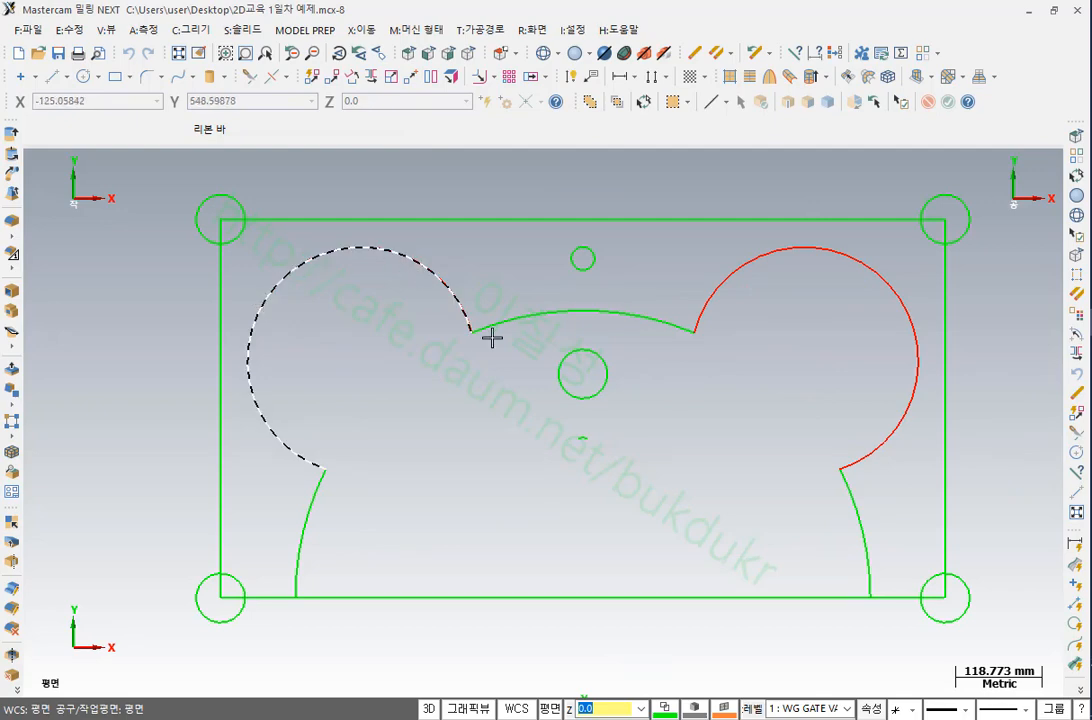
{"action": "scroll", "coordinate": [583, 368], "scroll_direction": "down", "scroll_amount": 2}
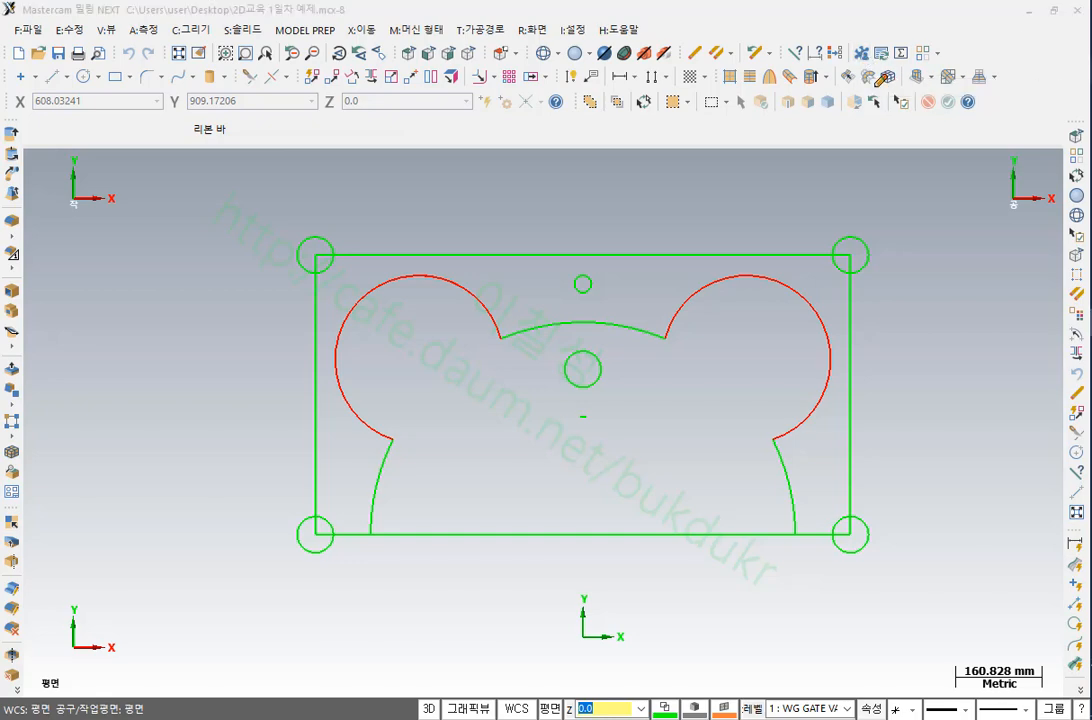
{"action": "mouse_move", "coordinate": [869, 85]}
{"action": "left_mouse_down"}
{"action": "mouse_move", "coordinate": [878, 15]}
{"action": "mouse_move", "coordinate": [866, 245]}
{"action": "left_mouse_up"}
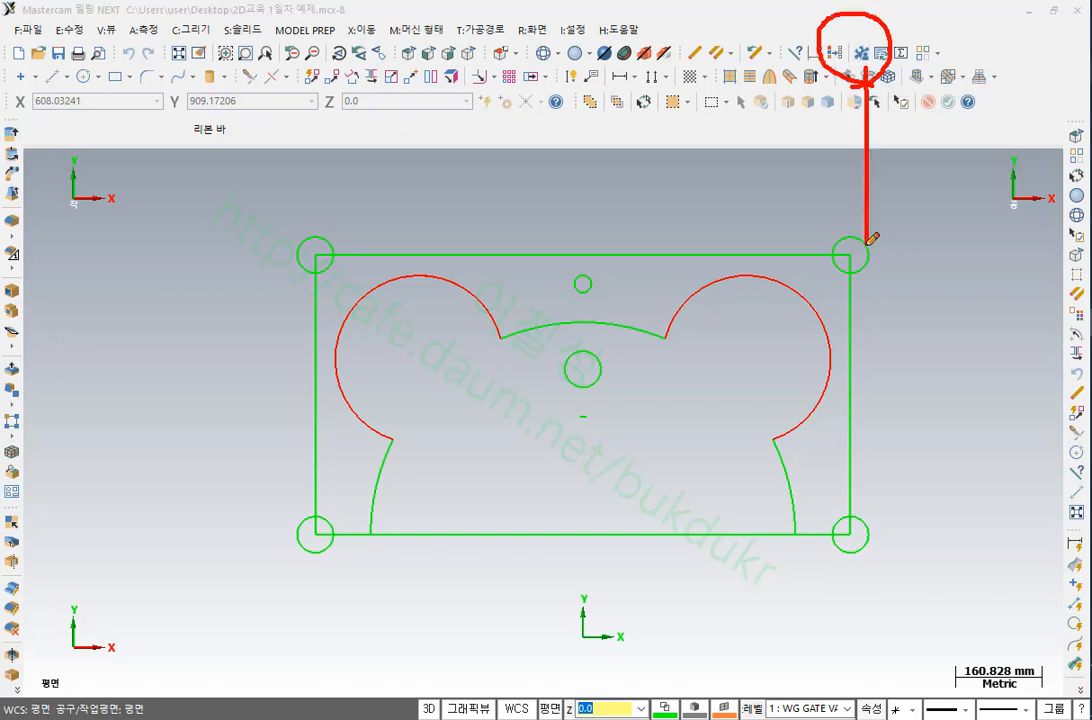
{"action": "right_click", "coordinate": [928, 274]}
{"action": "mouse_move", "coordinate": [970, 392]}
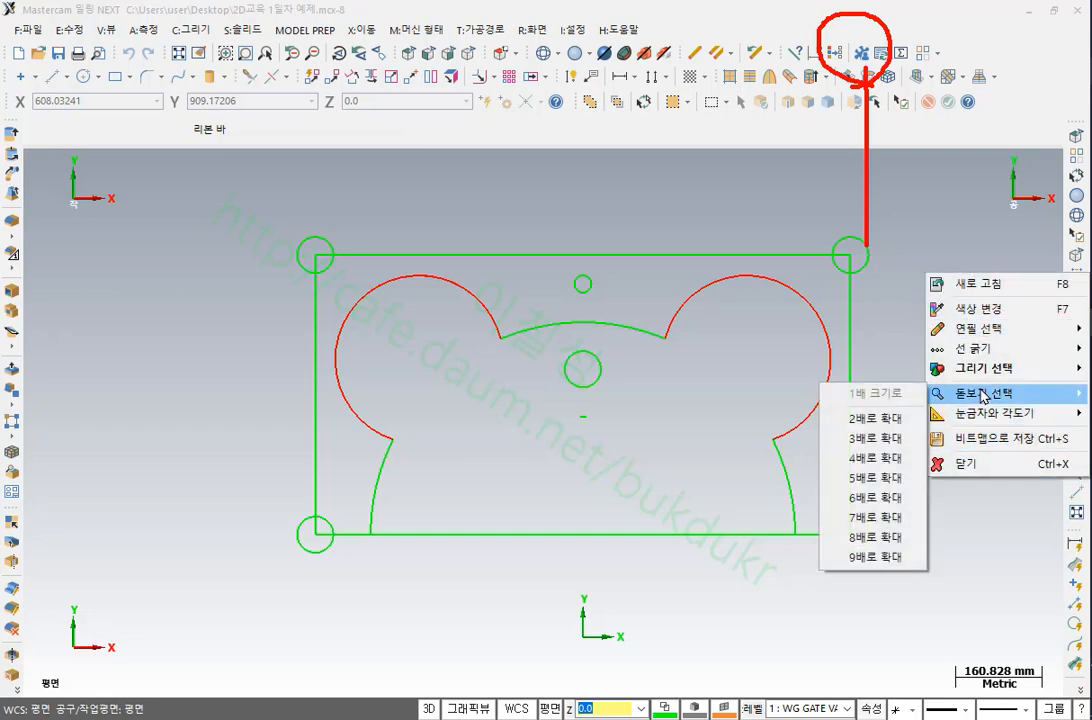
{"action": "left_click", "coordinate": [875, 418]}
{"action": "left_click", "coordinate": [827, 130]}
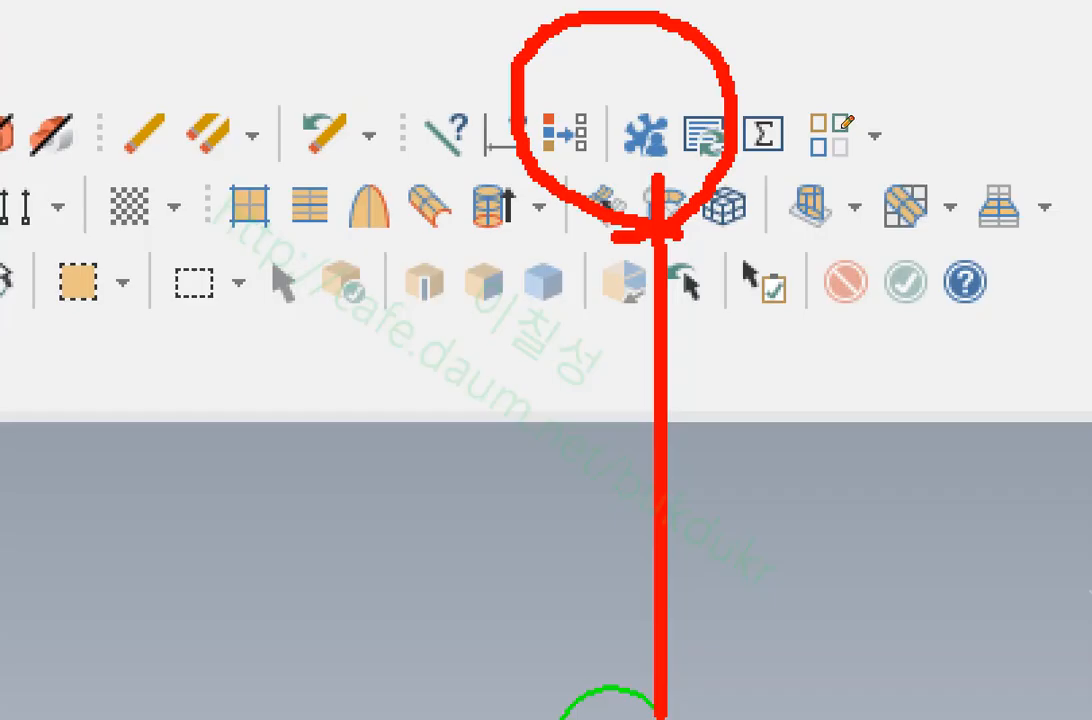
{"action": "mouse_move", "coordinate": [628, 172]}
{"action": "left_mouse_down"}
{"action": "mouse_move", "coordinate": [676, 140]}
{"action": "mouse_move", "coordinate": [625, 102]}
{"action": "mouse_move", "coordinate": [612, 152]}
{"action": "mouse_move", "coordinate": [626, 175]}
{"action": "left_mouse_up"}
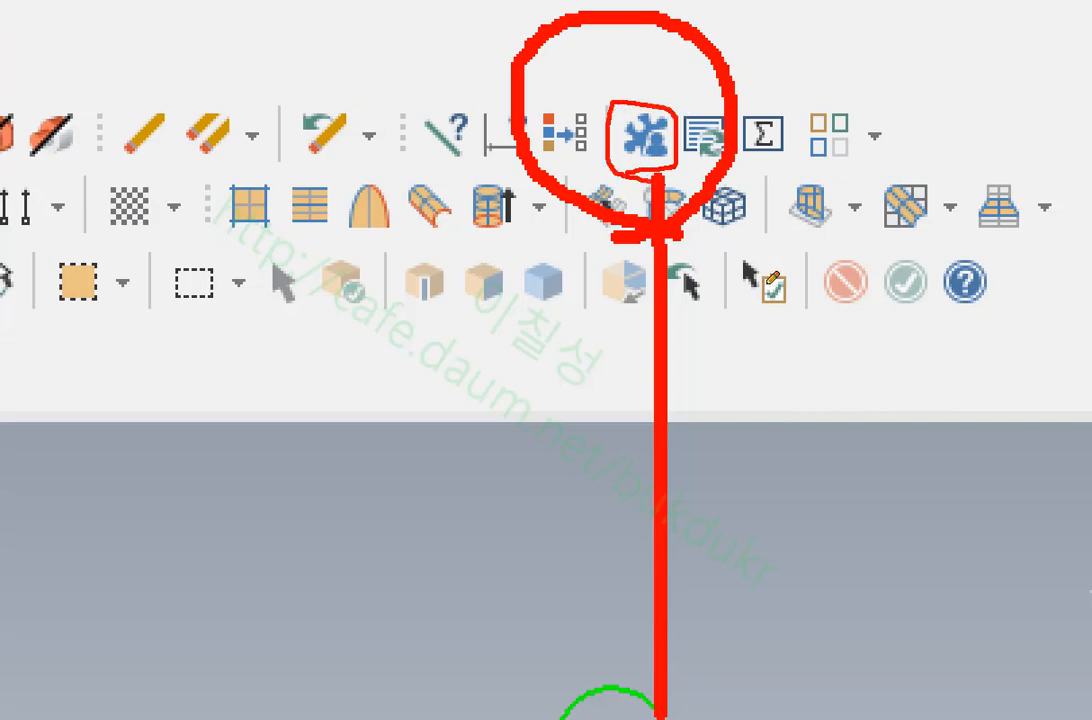
{"action": "right_click", "coordinate": [919, 154]}
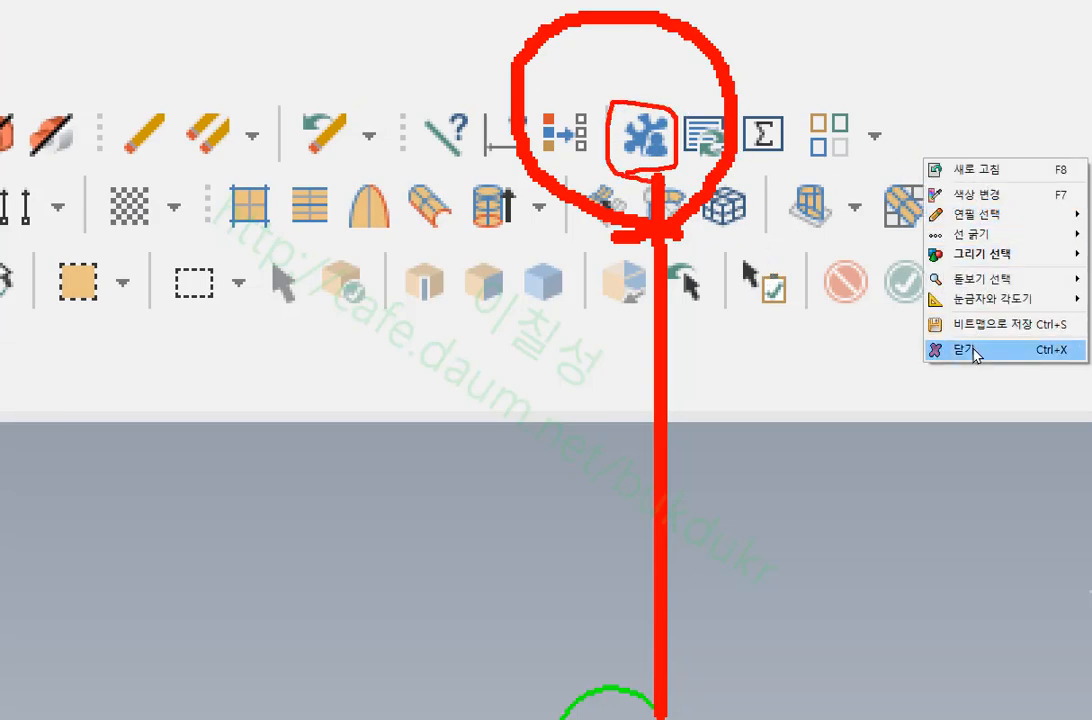
{"action": "left_click", "coordinate": [941, 417]}
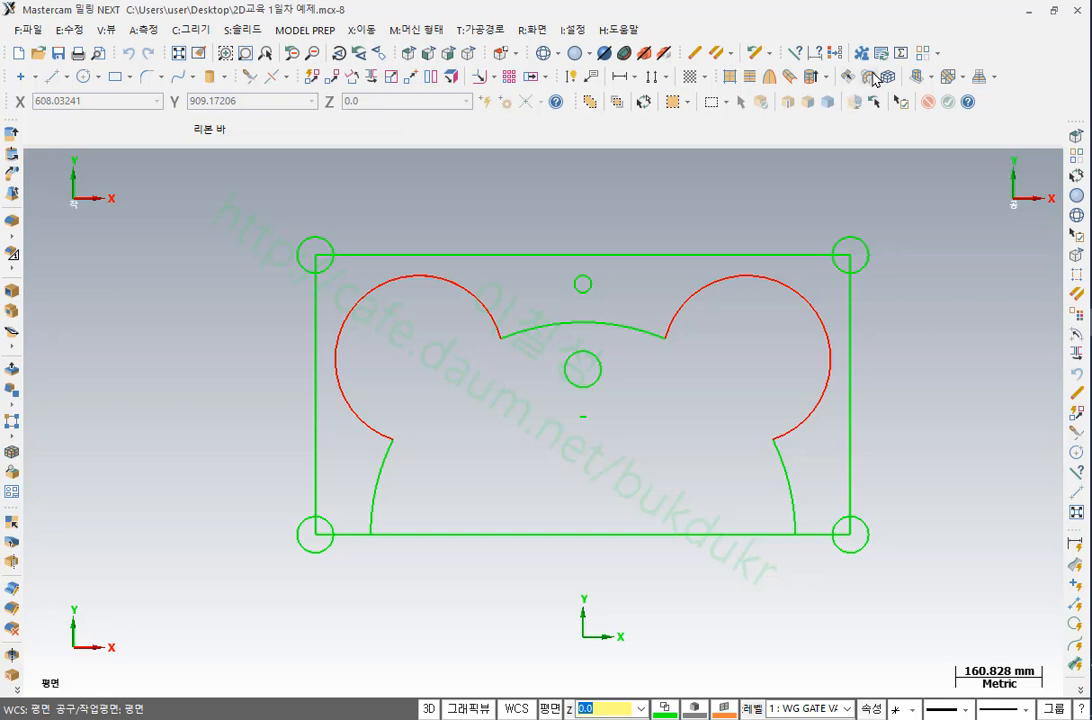
Run the user application FindOverlap.dll from the chooks folder
{"action": "left_click", "coordinate": [570, 30]}
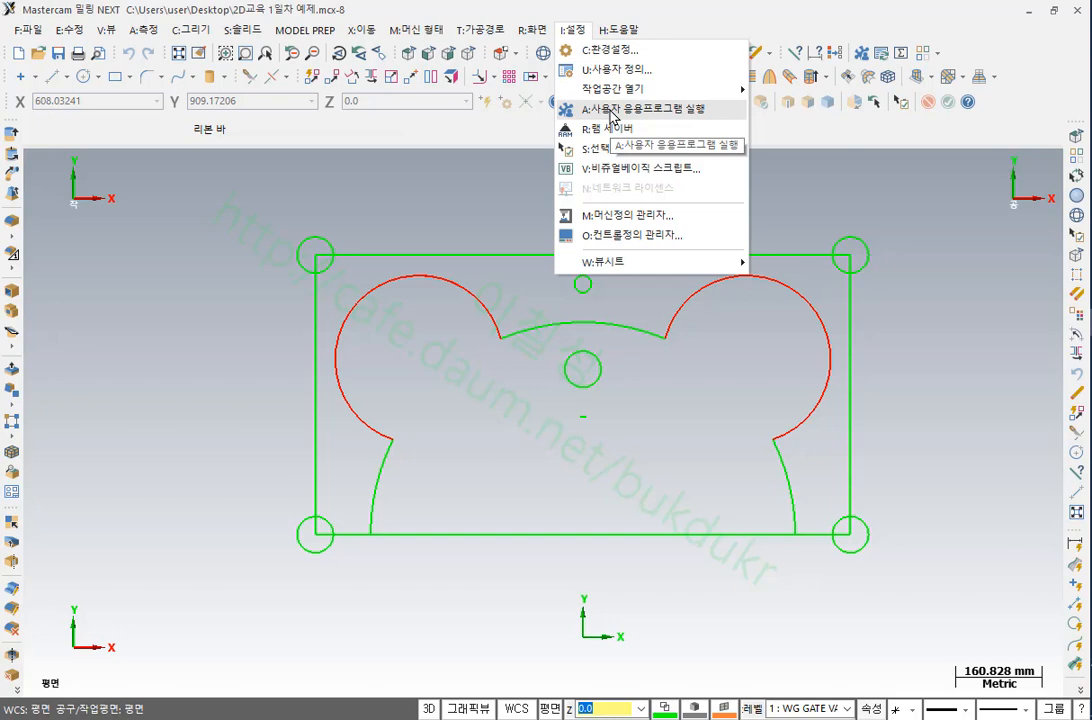
{"action": "left_click", "coordinate": [865, 15]}
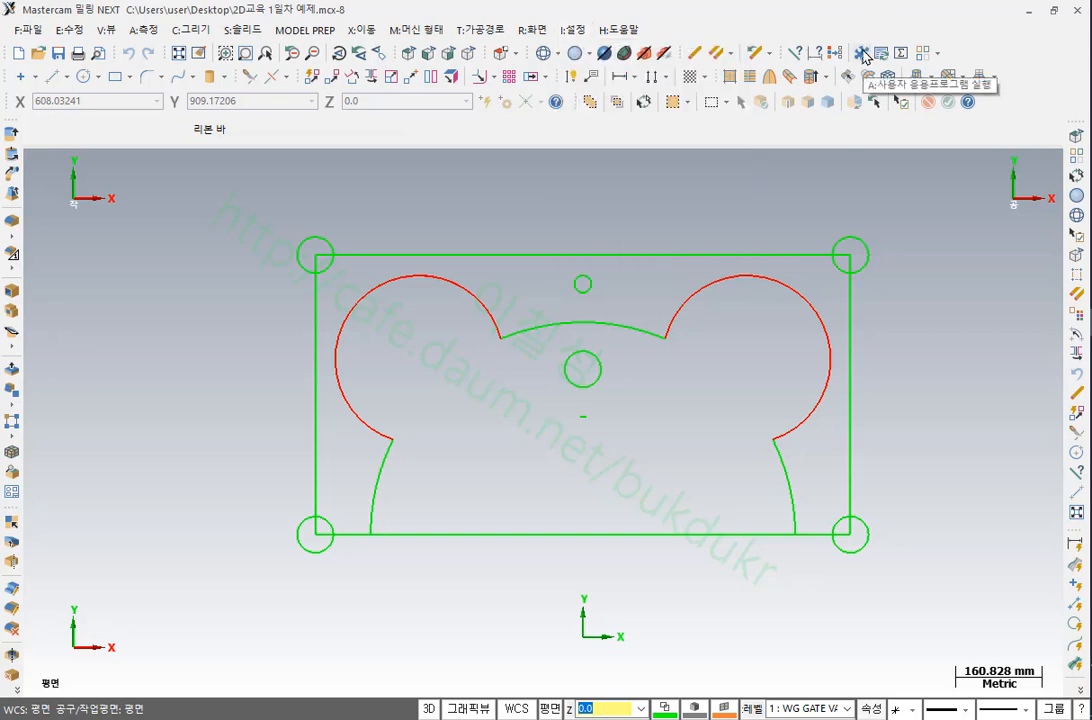
{"action": "left_click", "coordinate": [862, 55]}
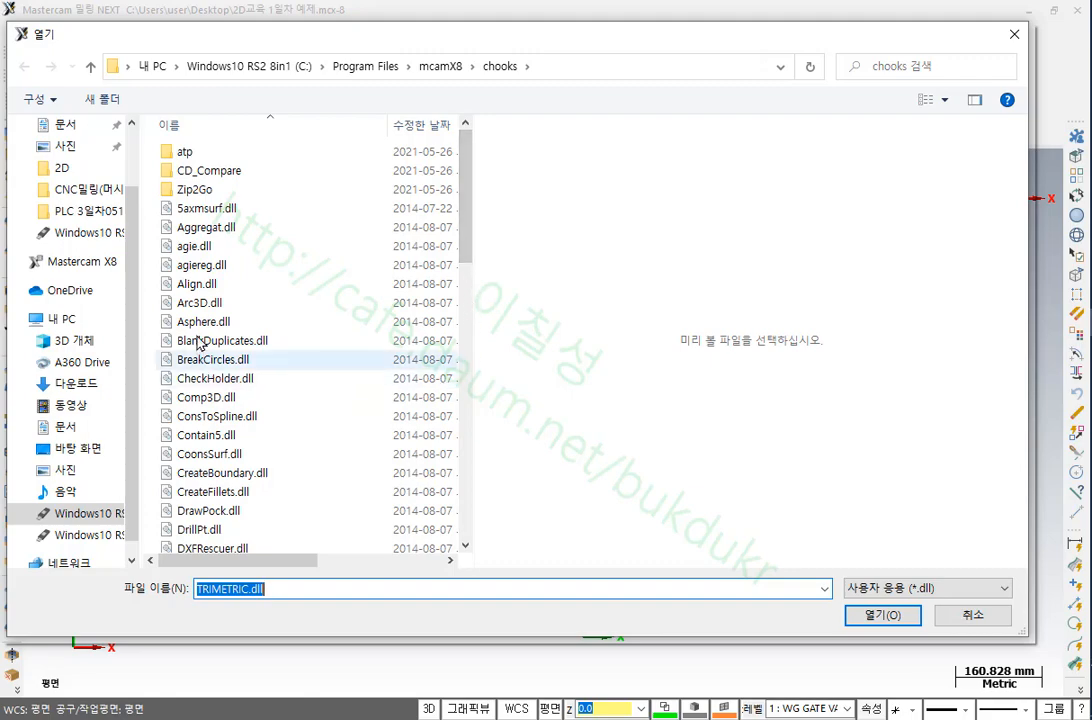
{"action": "scroll", "coordinate": [465, 285], "scroll_direction": "down", "scroll_amount": 6}
{"action": "left_click_drag", "start_coordinate": [465, 285], "coordinate": [465, 457]}
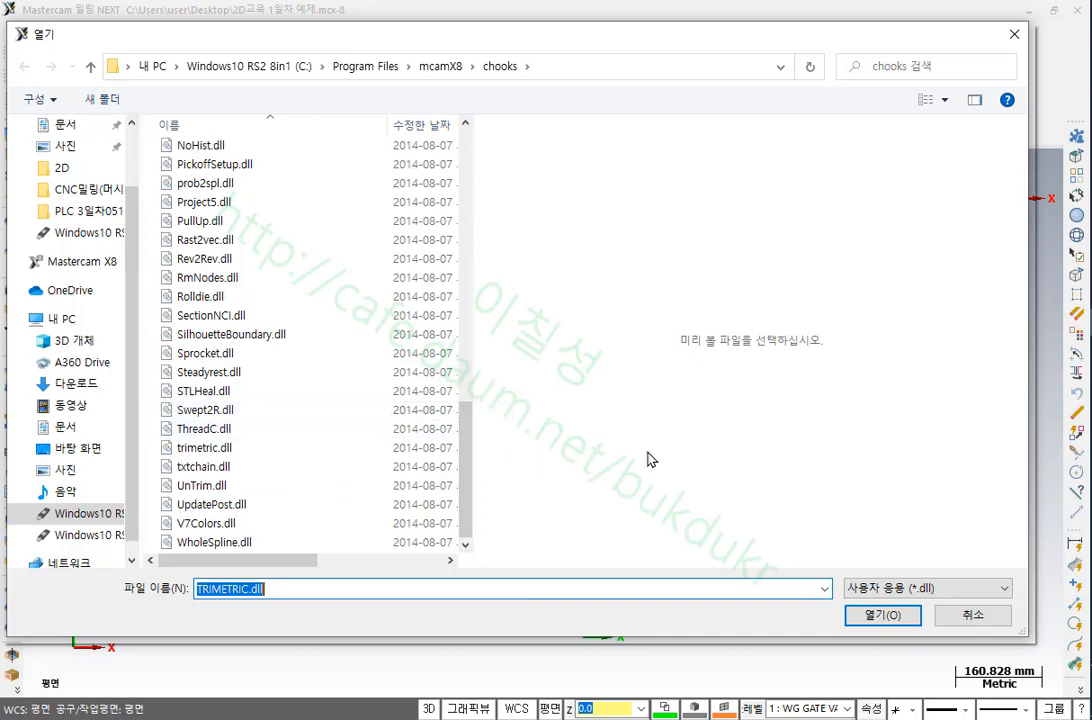
{"action": "type", "text": "F"}
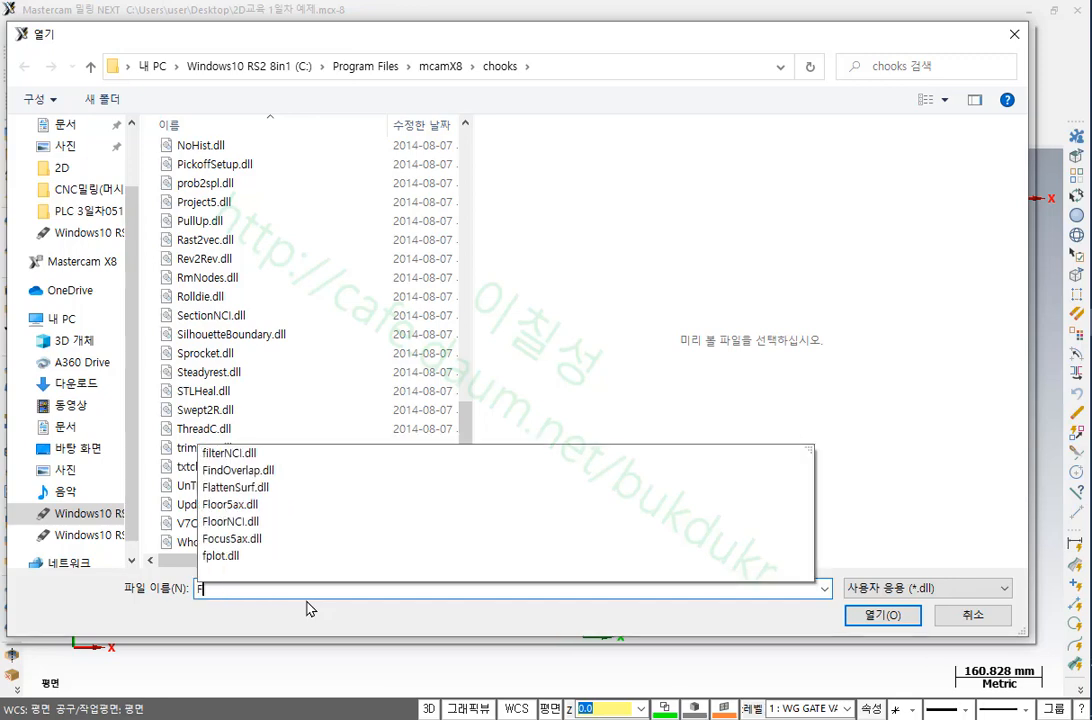
{"action": "left_click", "coordinate": [268, 471]}
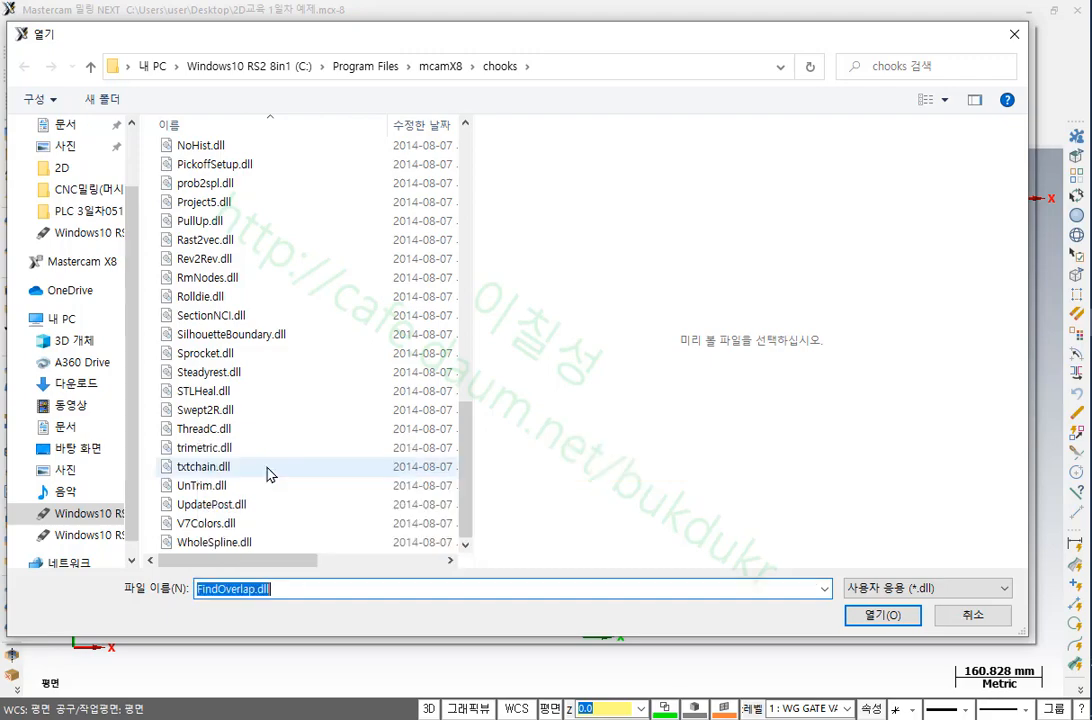
{"action": "left_click", "coordinate": [880, 618]}
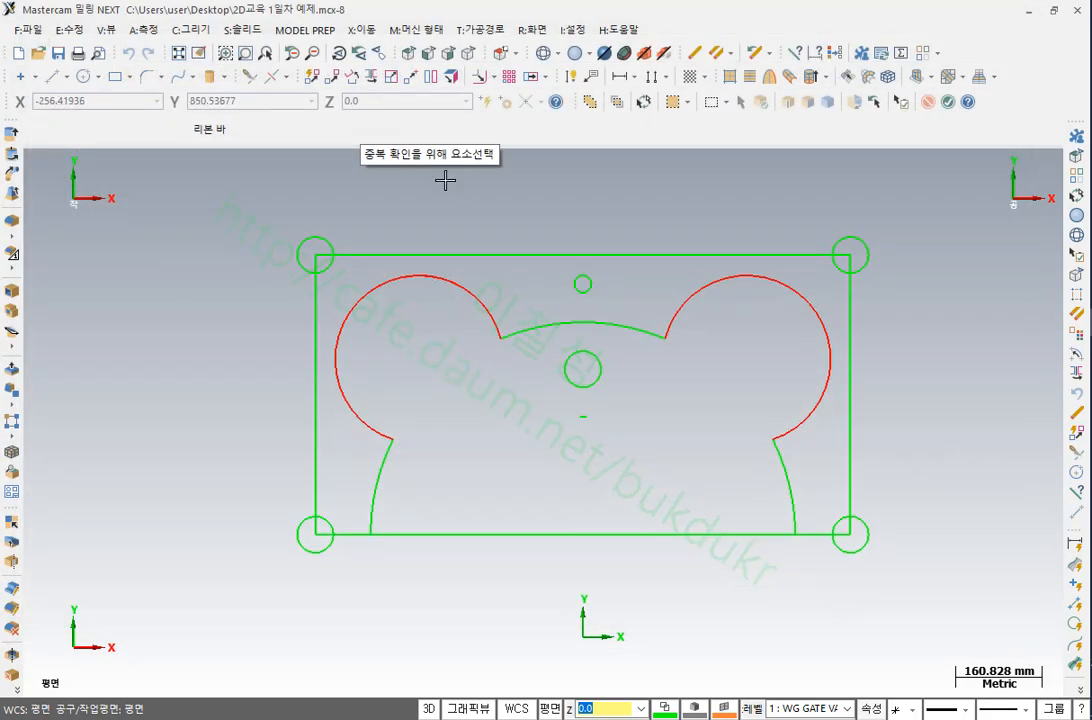
Window-select all the contour geometry for the overlap check, delete the duplicate entities with 정리, and close the C-Hook
{"action": "scroll", "coordinate": [219, 422], "scroll_direction": "down", "scroll_amount": 2}
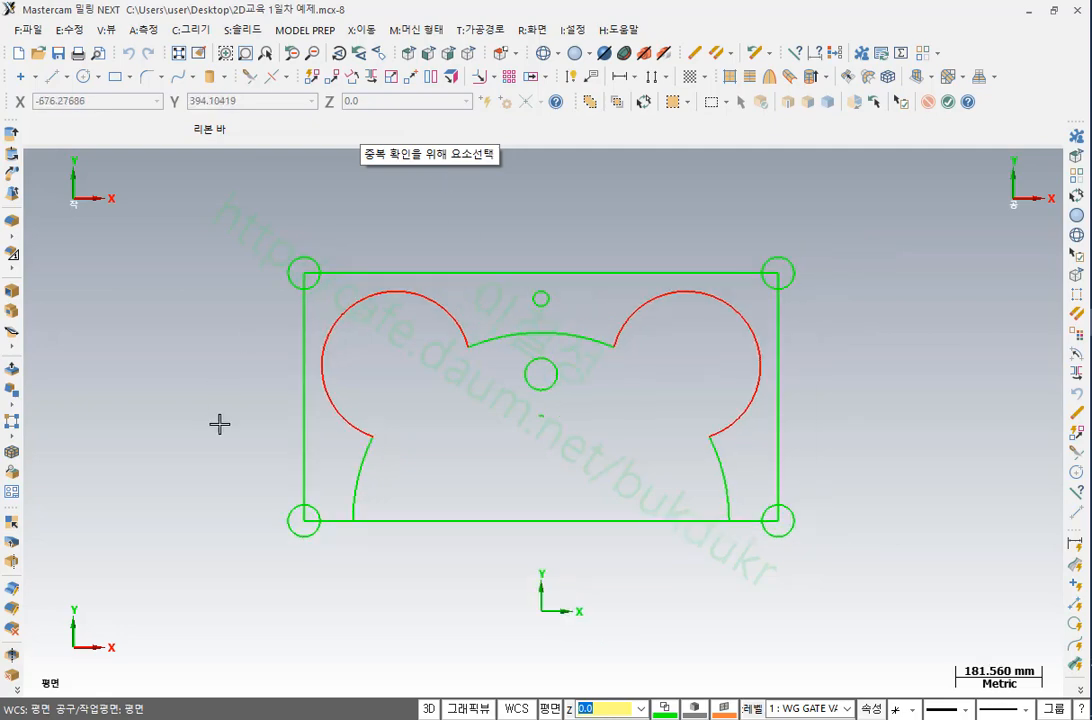
{"action": "left_click_drag", "start_coordinate": [172, 210], "coordinate": [883, 637]}
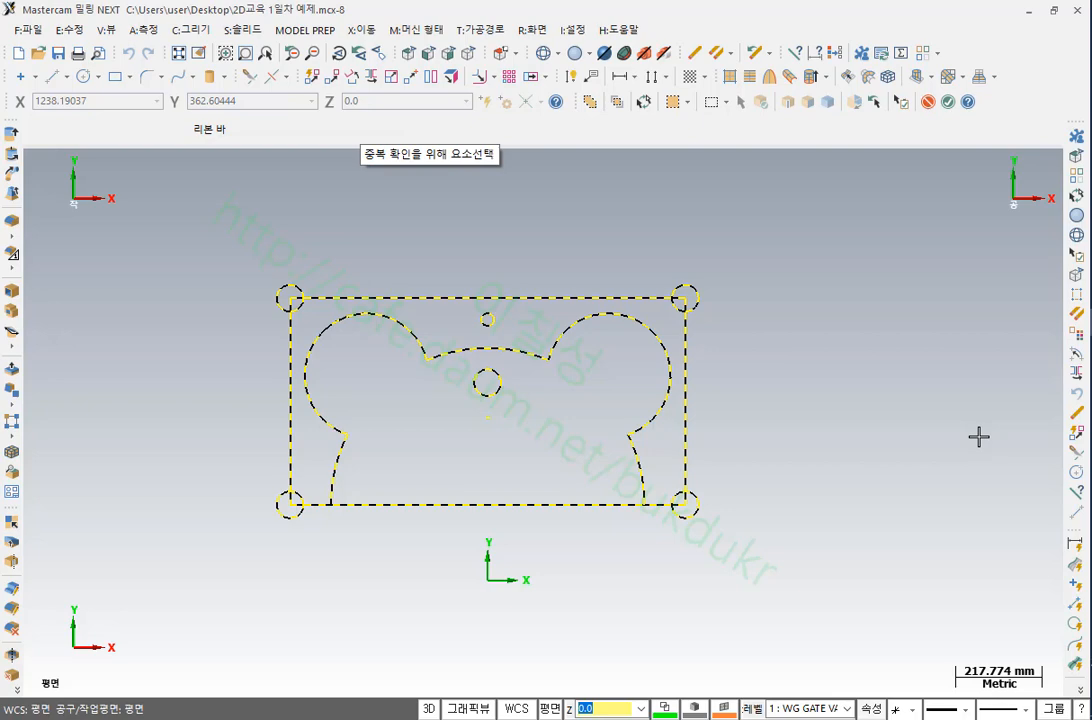
{"action": "key", "text": "Return"}
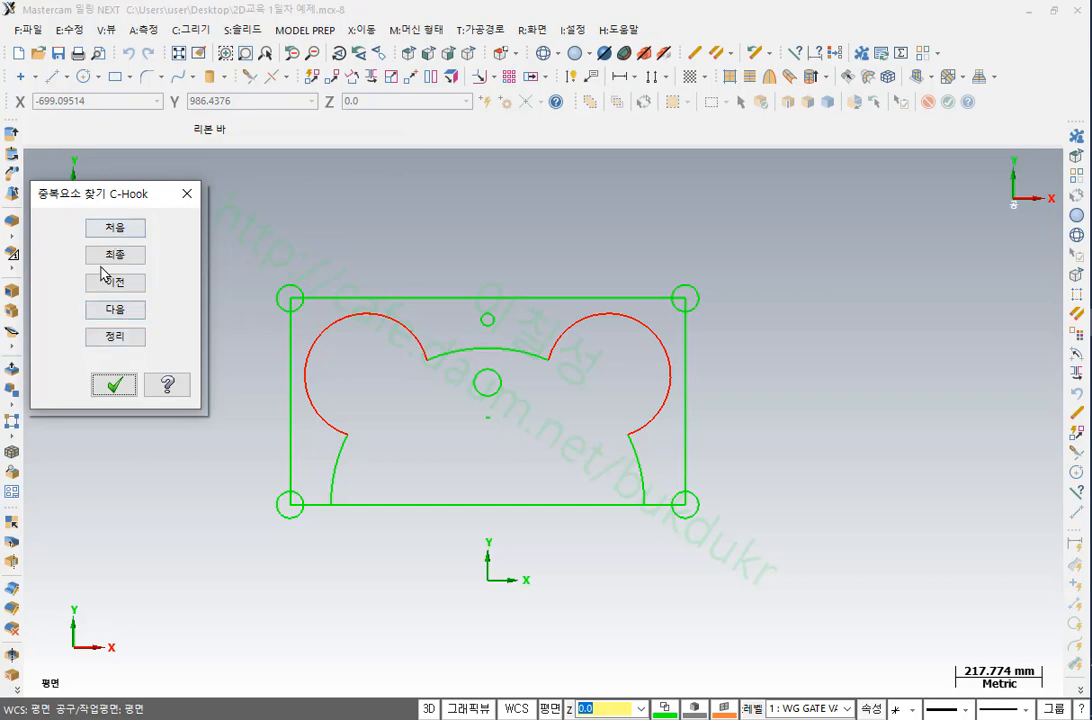
{"action": "left_click", "coordinate": [119, 342]}
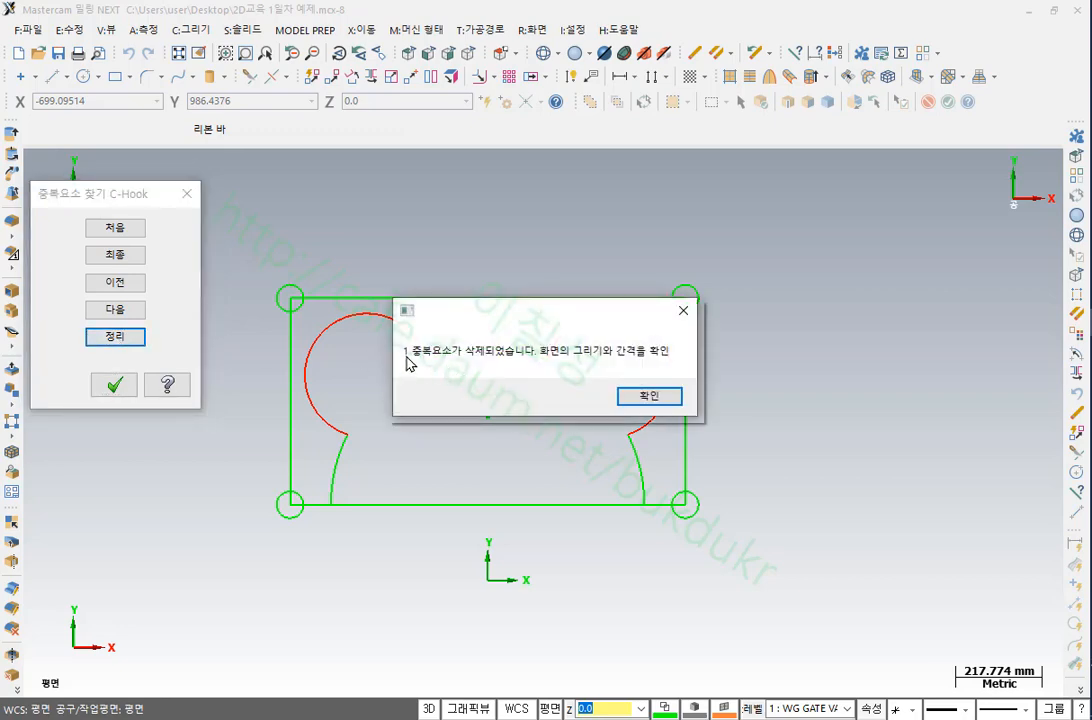
{"action": "left_click", "coordinate": [651, 396]}
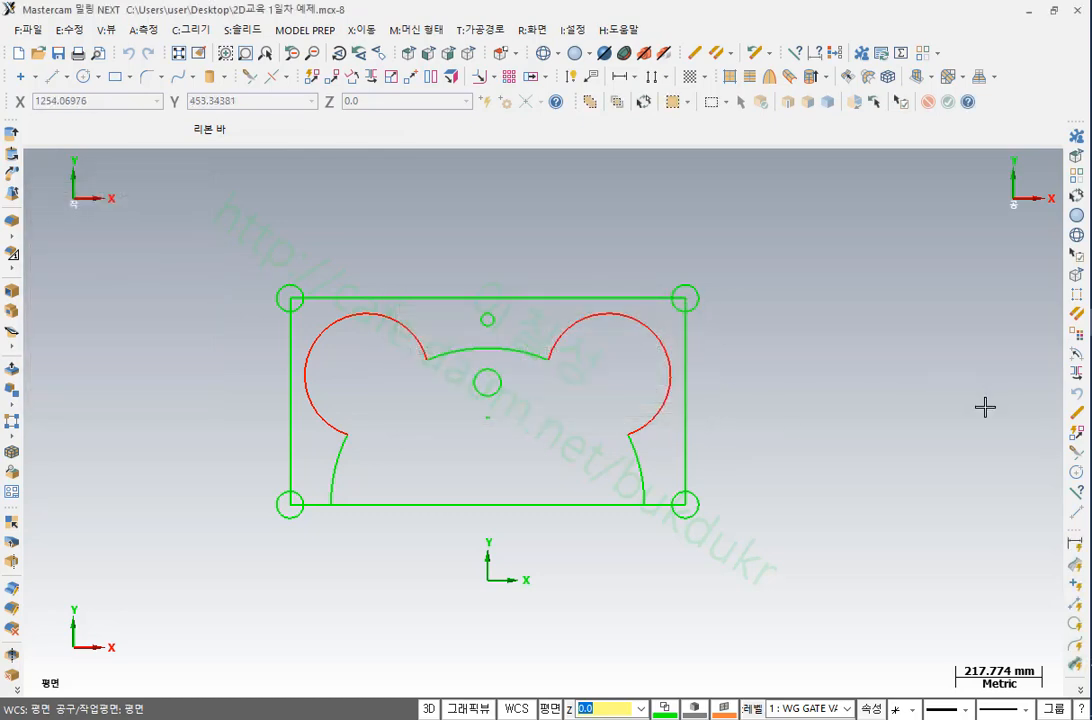
Chain-select the inner contour from its middle arc to check its continuity, and clear the selection
{"action": "scroll", "coordinate": [754, 587], "scroll_direction": "up", "scroll_amount": 1}
{"action": "scroll", "coordinate": [757, 583], "scroll_direction": "down", "scroll_amount": 1}
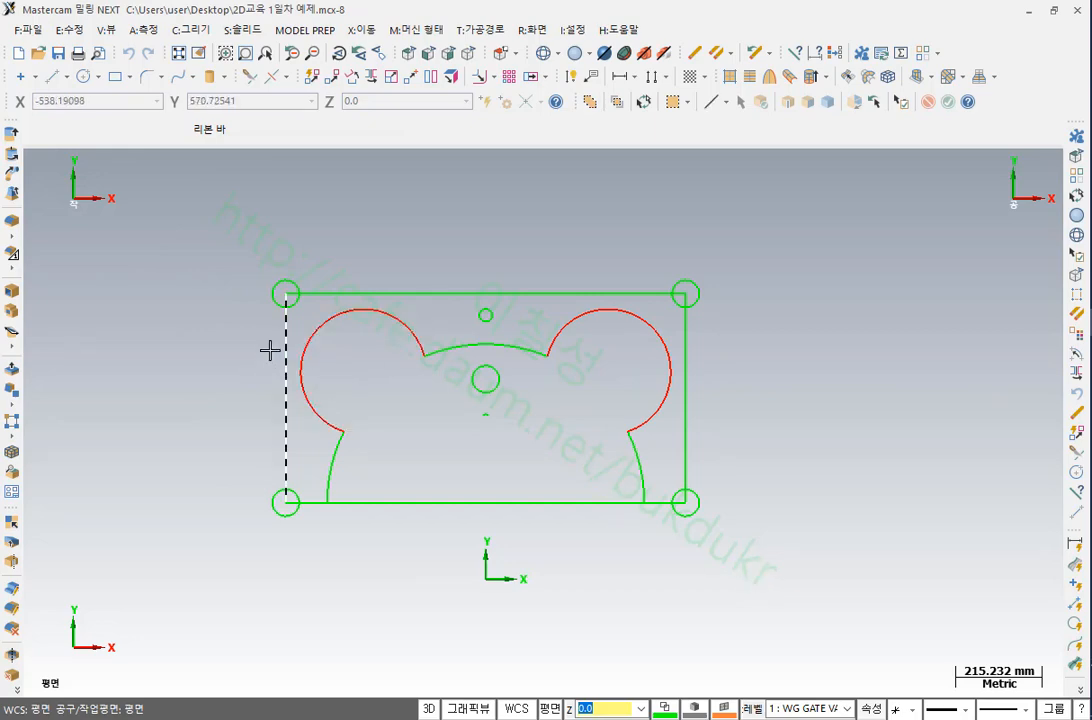
{"action": "scroll", "coordinate": [851, 524], "scroll_direction": "down", "scroll_amount": 1}
{"action": "scroll", "coordinate": [848, 514], "scroll_direction": "up", "scroll_amount": 1}
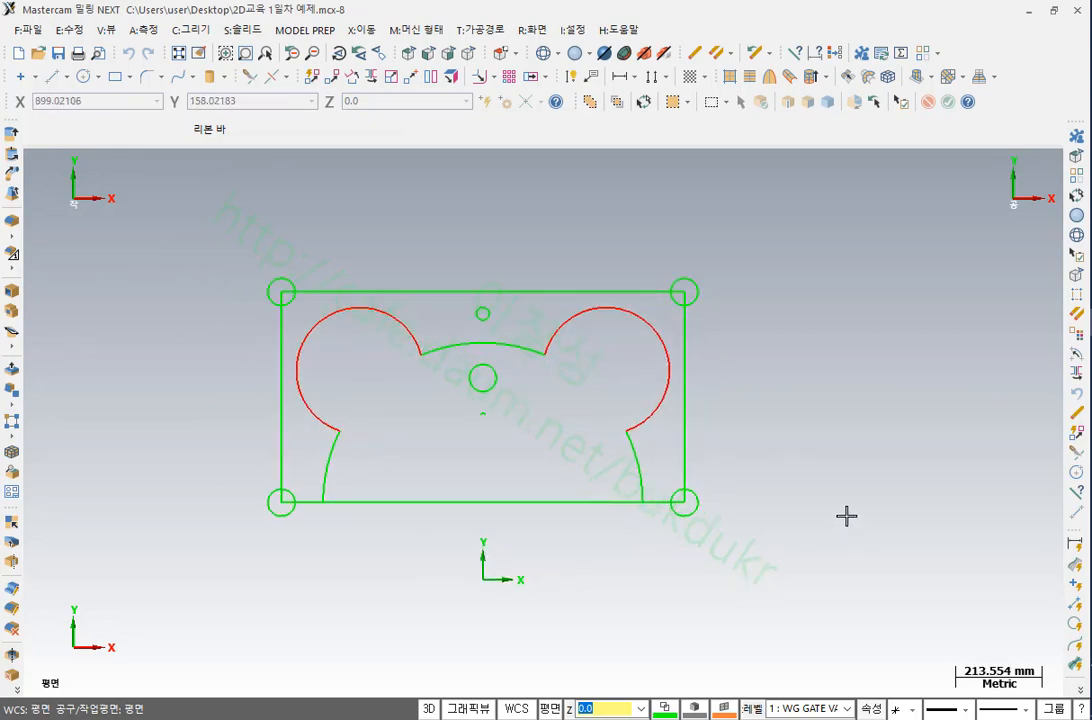
{"action": "left_click", "coordinate": [540, 348]}
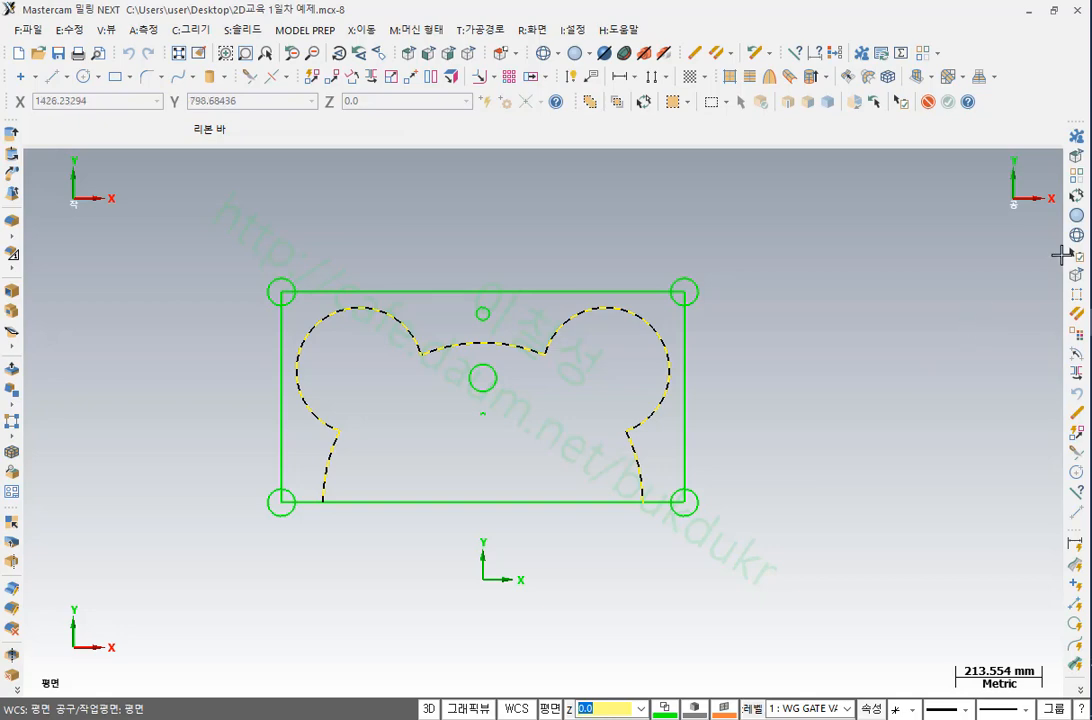
{"action": "left_click", "coordinate": [872, 341]}
Examine the contour in a rotated 3D view and from the front, fitted to the screen
{"action": "scroll", "coordinate": [857, 348], "scroll_direction": "down", "scroll_amount": 1}
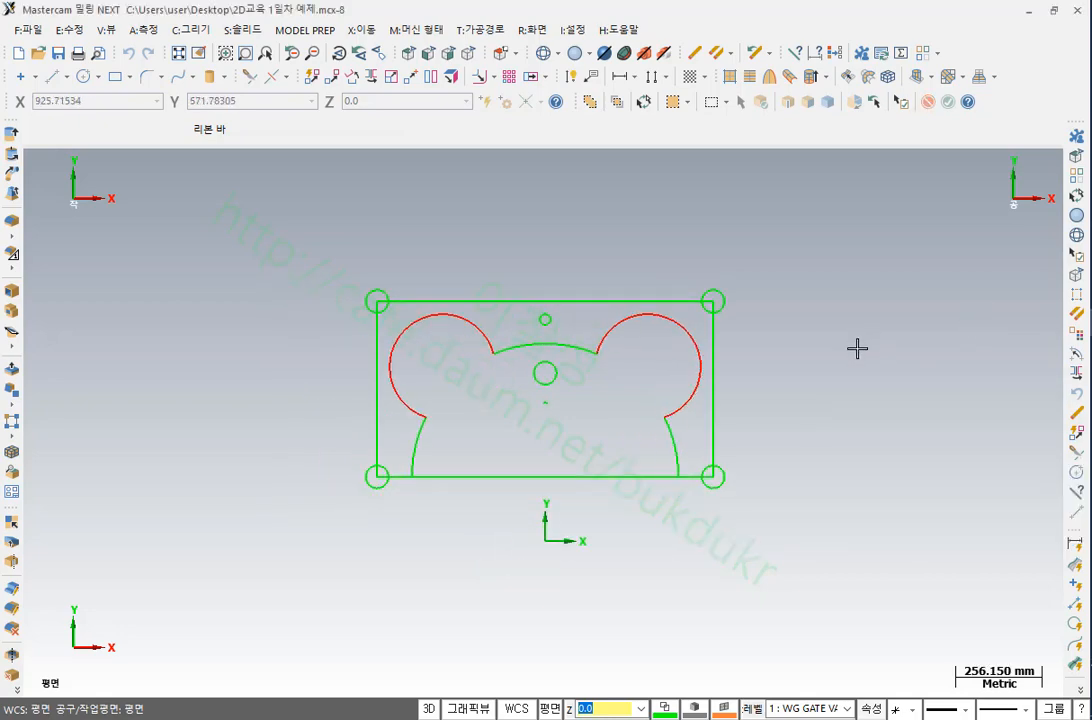
{"action": "scroll", "coordinate": [545, 352], "scroll_direction": "up", "scroll_amount": 1}
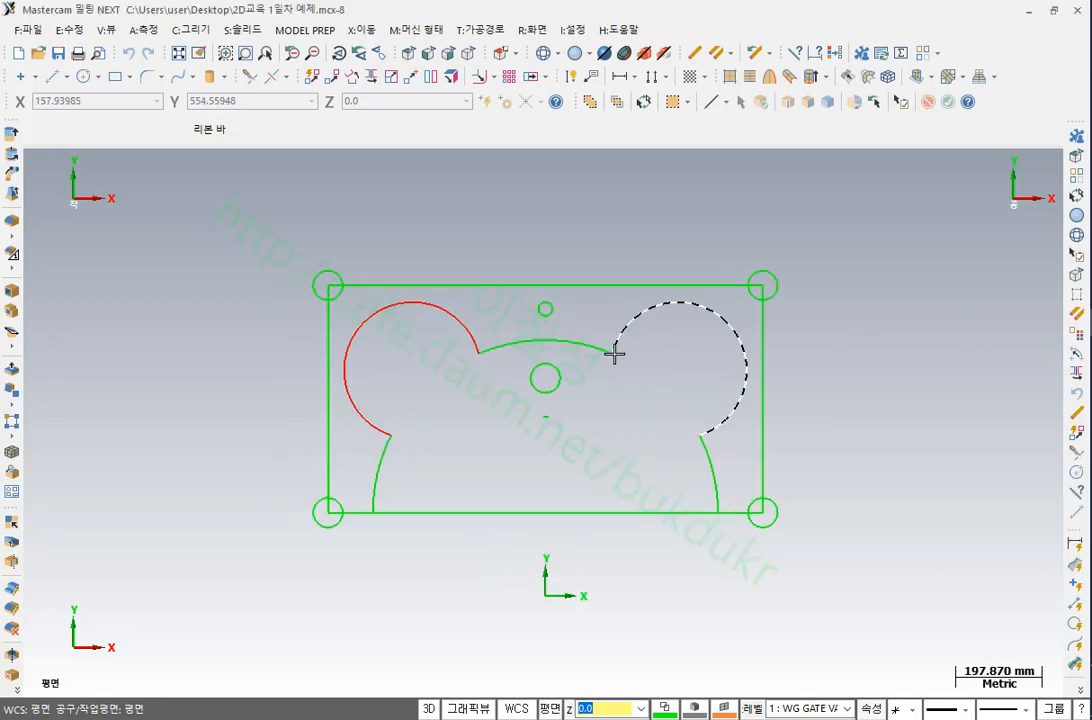
{"action": "middle_click_drag", "start_coordinate": [629, 366], "coordinate": [524, 295]}
{"action": "scroll", "coordinate": [500, 447], "scroll_direction": "up", "scroll_amount": 2}
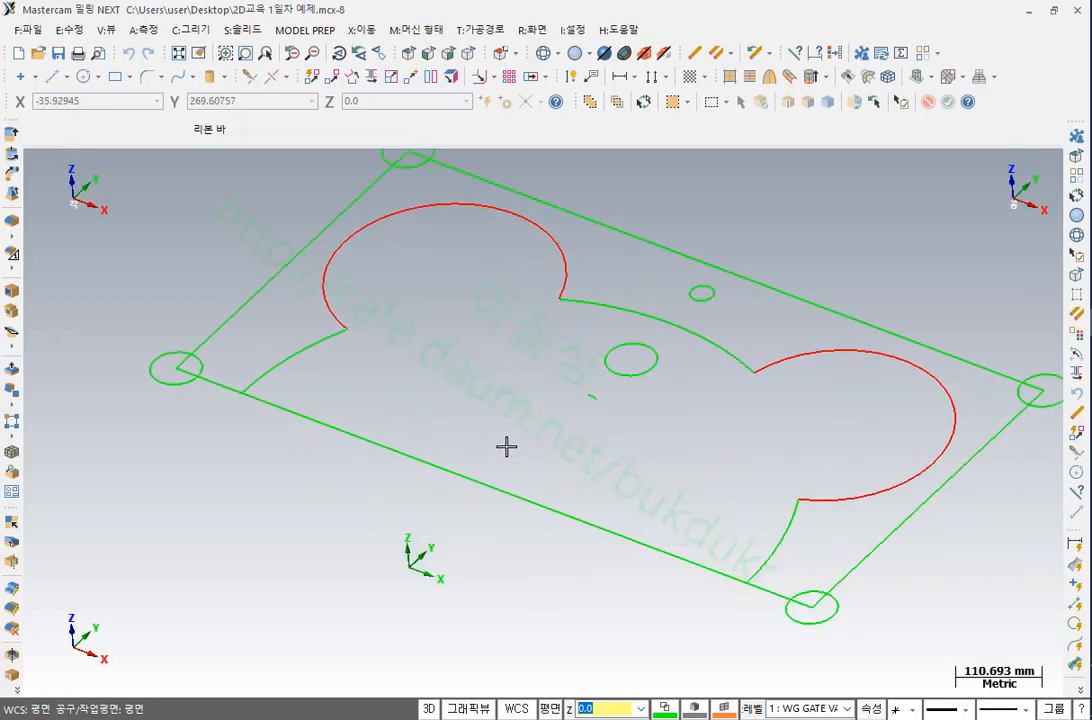
{"action": "left_click", "coordinate": [428, 54]}
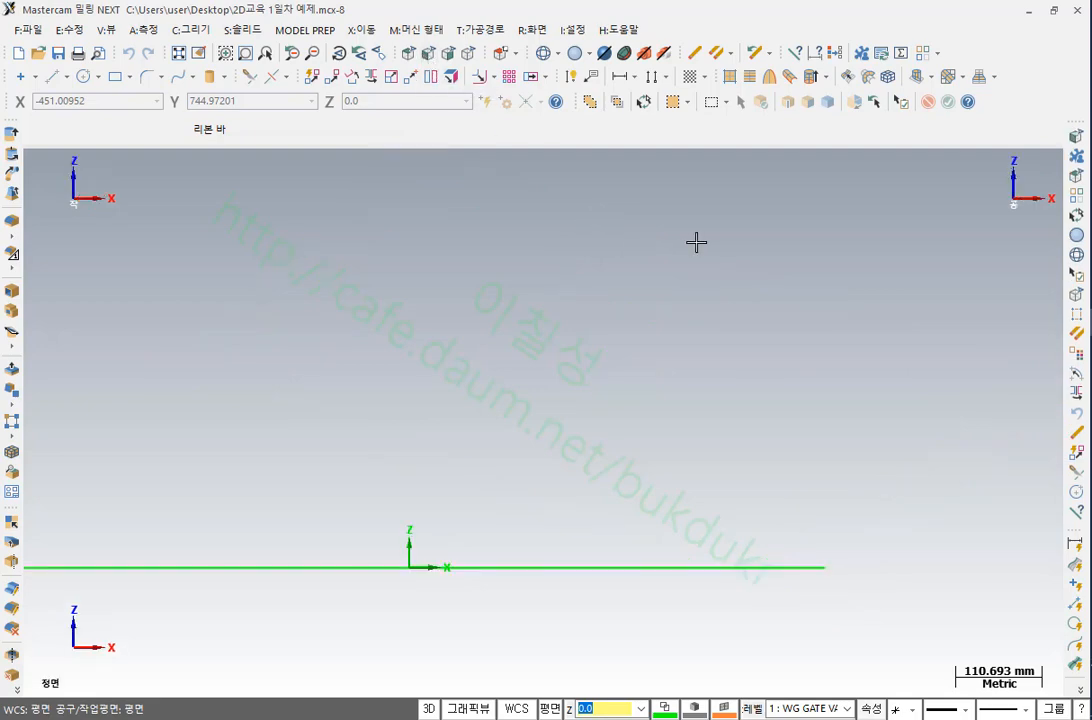
{"action": "left_click", "coordinate": [176, 52]}
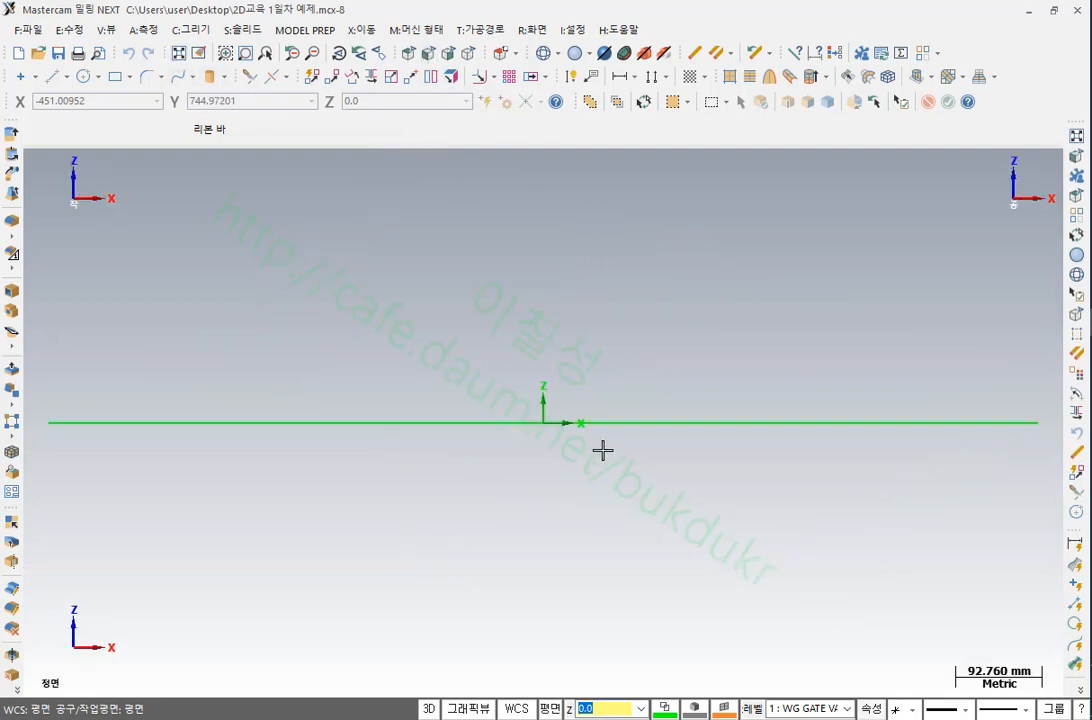
Display the coordinate axis lines through the origin in the front view of the contour
{"action": "scroll", "coordinate": [602, 449], "scroll_direction": "down", "scroll_amount": 1}
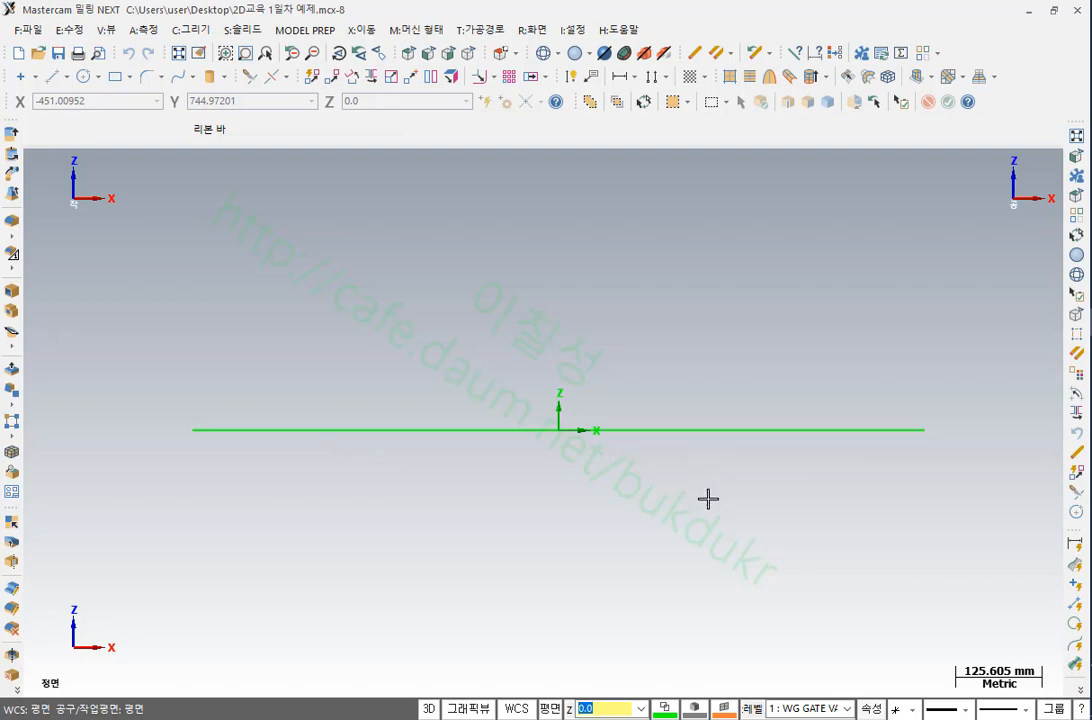
{"action": "key", "text": "F9"}
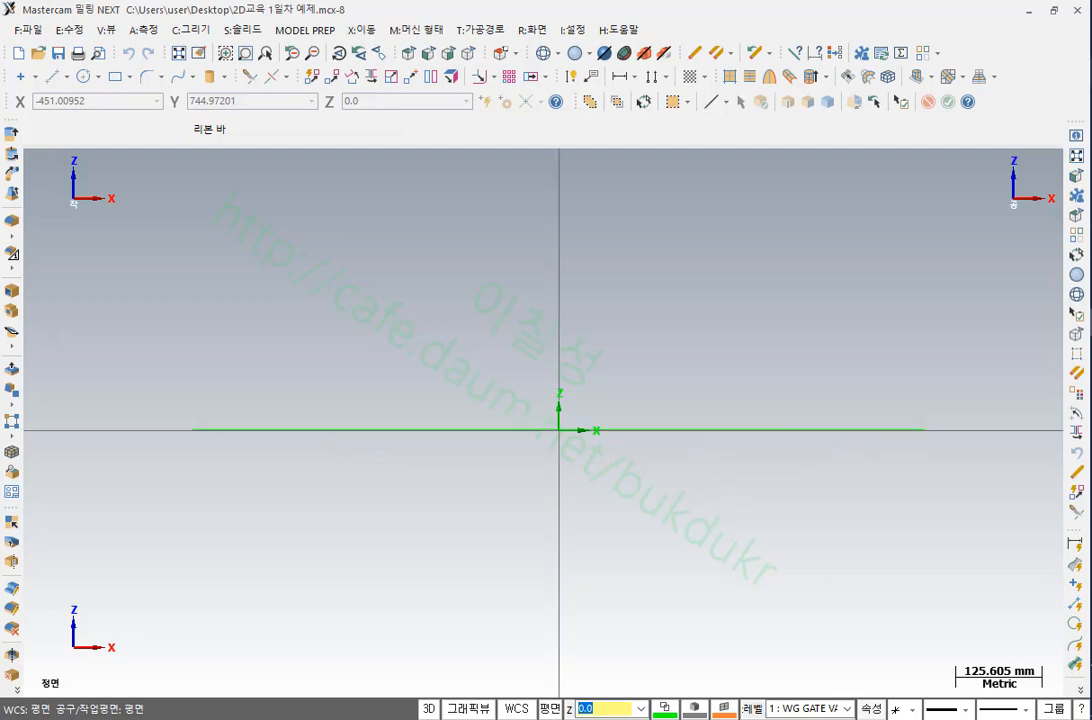
{"action": "key", "text": "ctrl+2"}
{"action": "left_click_drag", "start_coordinate": [535, 434], "coordinate": [956, 428]}
{"action": "left_click_drag", "start_coordinate": [576, 476], "coordinate": [503, 380]}
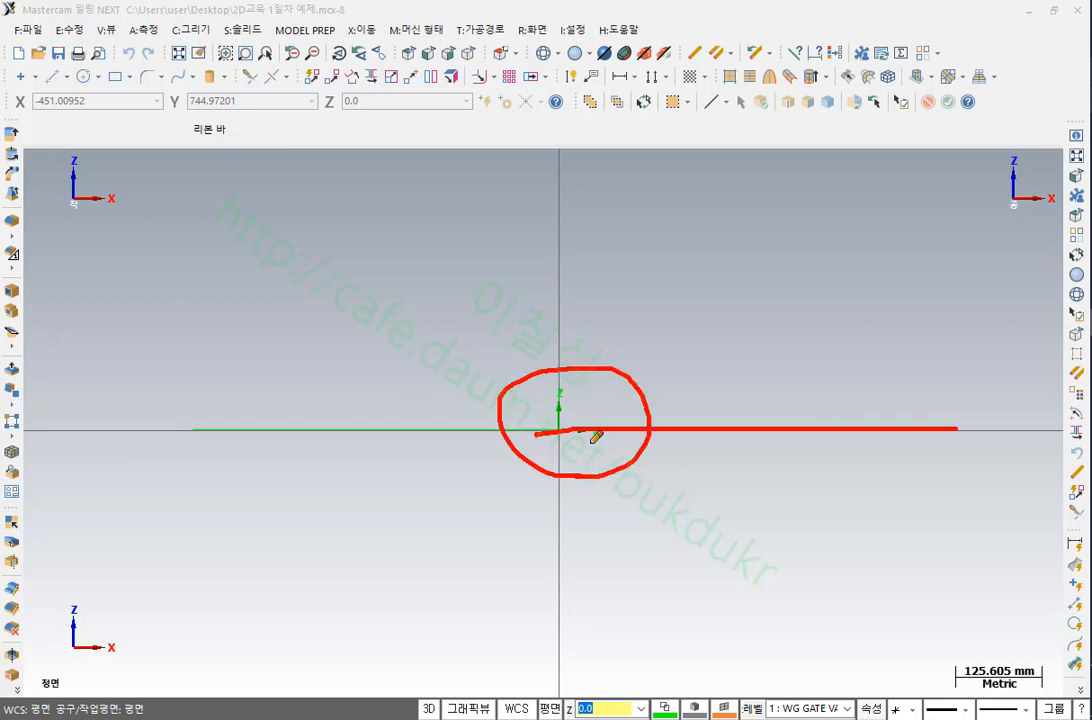
{"action": "right_click", "coordinate": [743, 283]}
{"action": "left_click", "coordinate": [770, 480]}
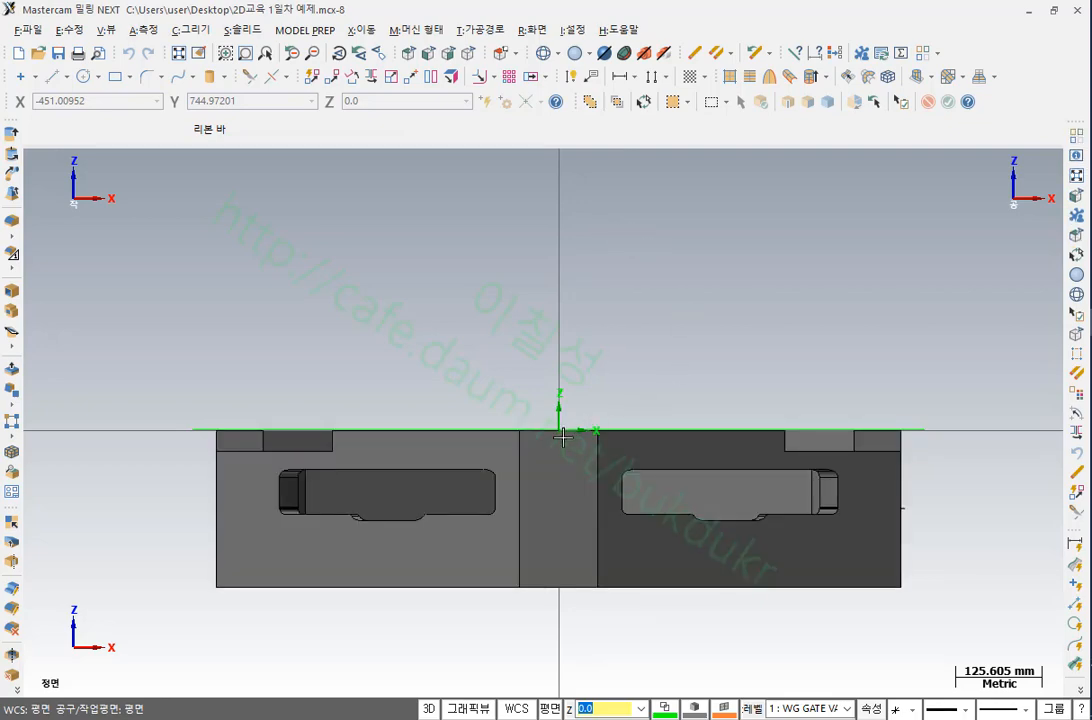
Examine the solid and its contours in a fitted isometric view, comparing the upper face with the lower stepped face
{"action": "left_click", "coordinate": [468, 55]}
{"action": "key", "text": "alt+F1"}
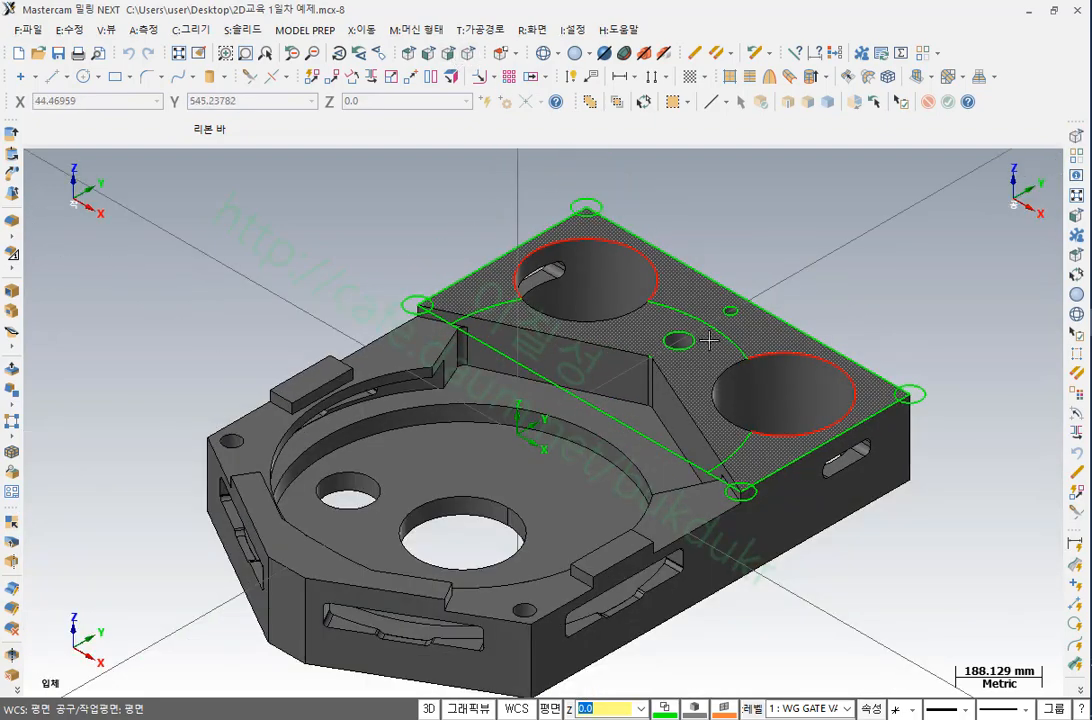
{"action": "scroll", "coordinate": [699, 354], "scroll_direction": "up", "scroll_amount": 1}
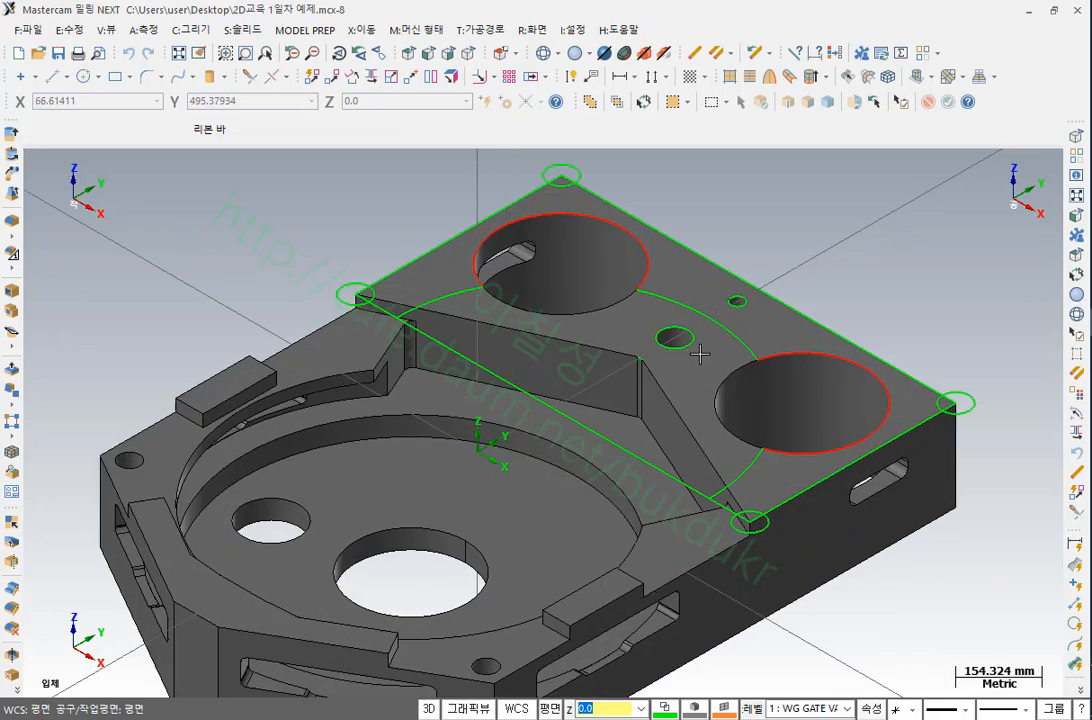
{"action": "scroll", "coordinate": [699, 354], "scroll_direction": "up", "scroll_amount": 1}
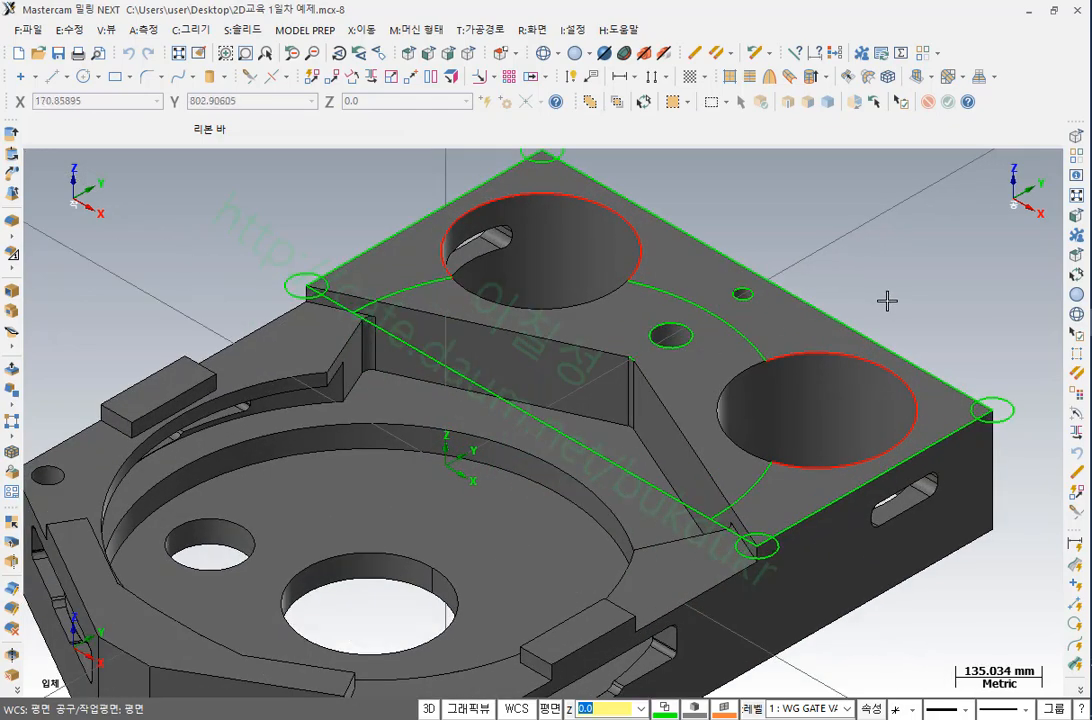
{"action": "scroll", "coordinate": [790, 252], "scroll_direction": "down", "scroll_amount": 2}
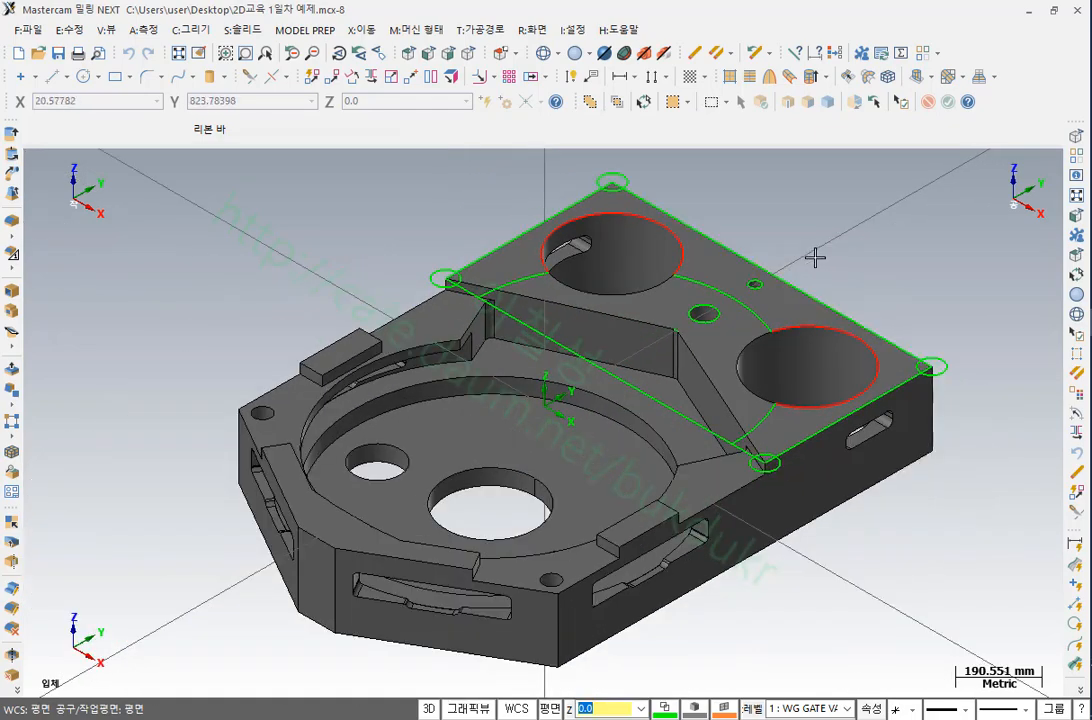
{"action": "scroll", "coordinate": [383, 261], "scroll_direction": "up", "scroll_amount": 2}
{"action": "scroll", "coordinate": [446, 324], "scroll_direction": "up", "scroll_amount": 2}
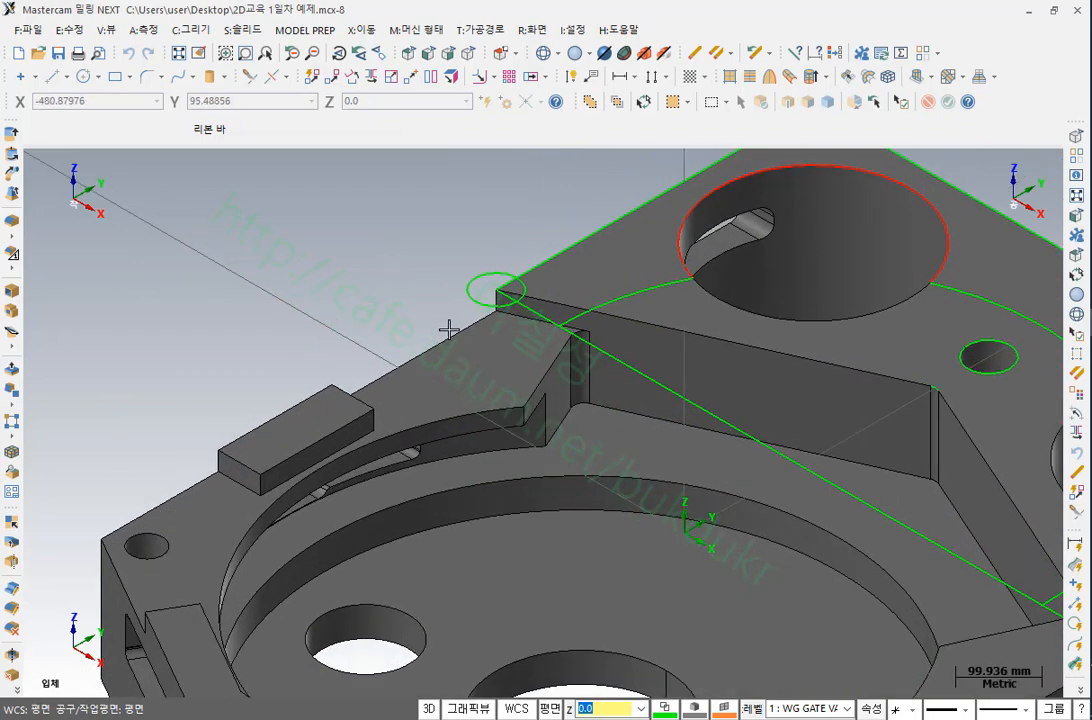
{"action": "scroll", "coordinate": [479, 281], "scroll_direction": "up", "scroll_amount": 2}
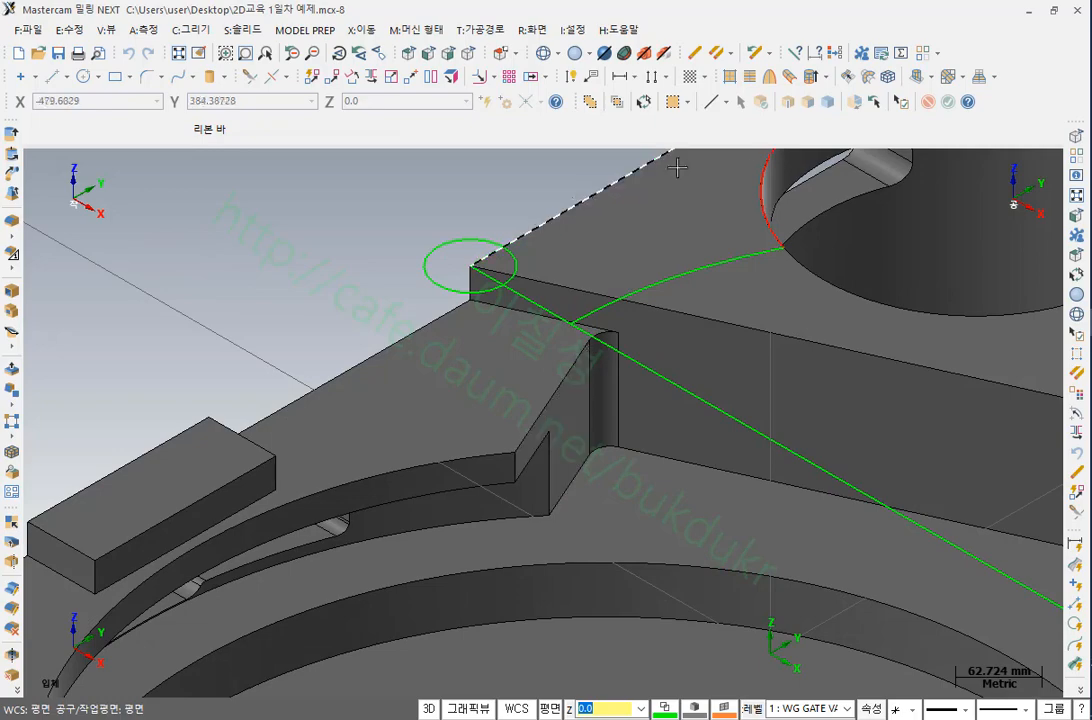
{"action": "scroll", "coordinate": [550, 390], "scroll_direction": "down", "scroll_amount": 2}
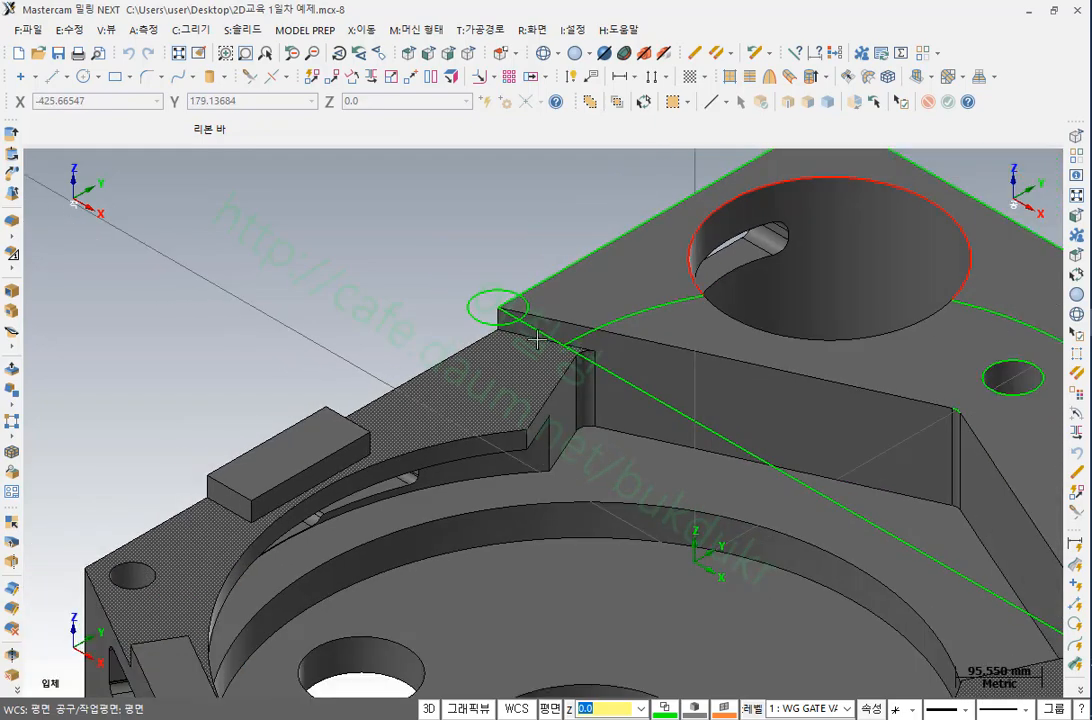
{"action": "scroll", "coordinate": [479, 369], "scroll_direction": "down", "scroll_amount": 2}
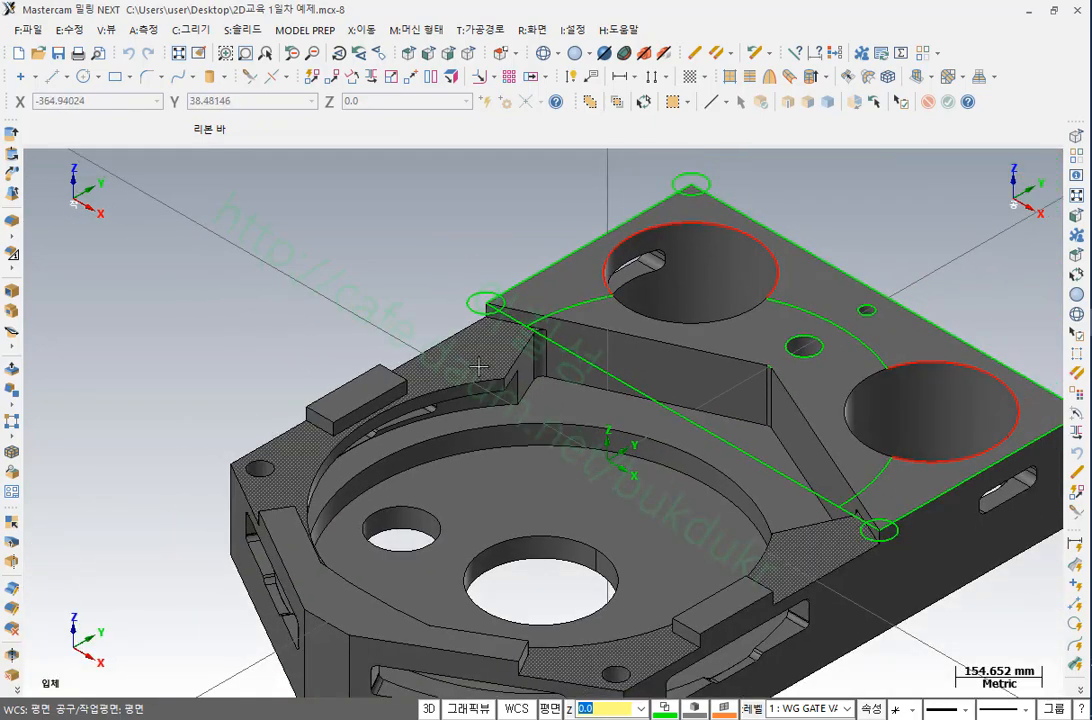
{"action": "scroll", "coordinate": [479, 369], "scroll_direction": "down", "scroll_amount": 1}
{"action": "scroll", "coordinate": [475, 362], "scroll_direction": "up", "scroll_amount": 1}
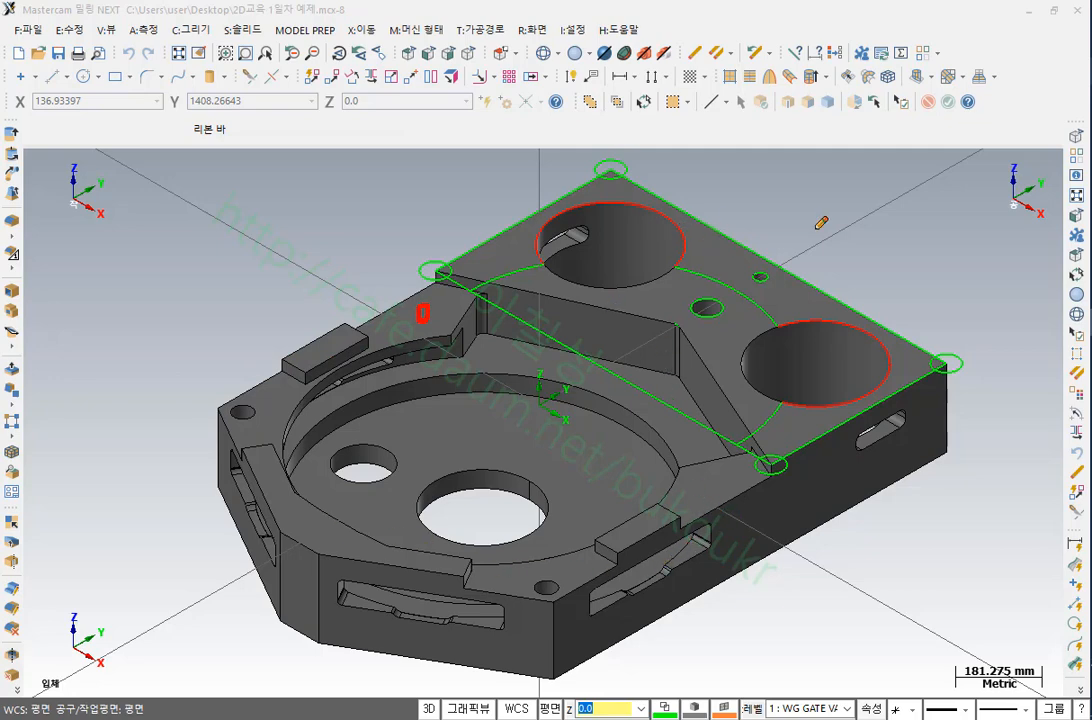
{"action": "right_click", "coordinate": [921, 219]}
{"action": "left_click", "coordinate": [994, 412]}
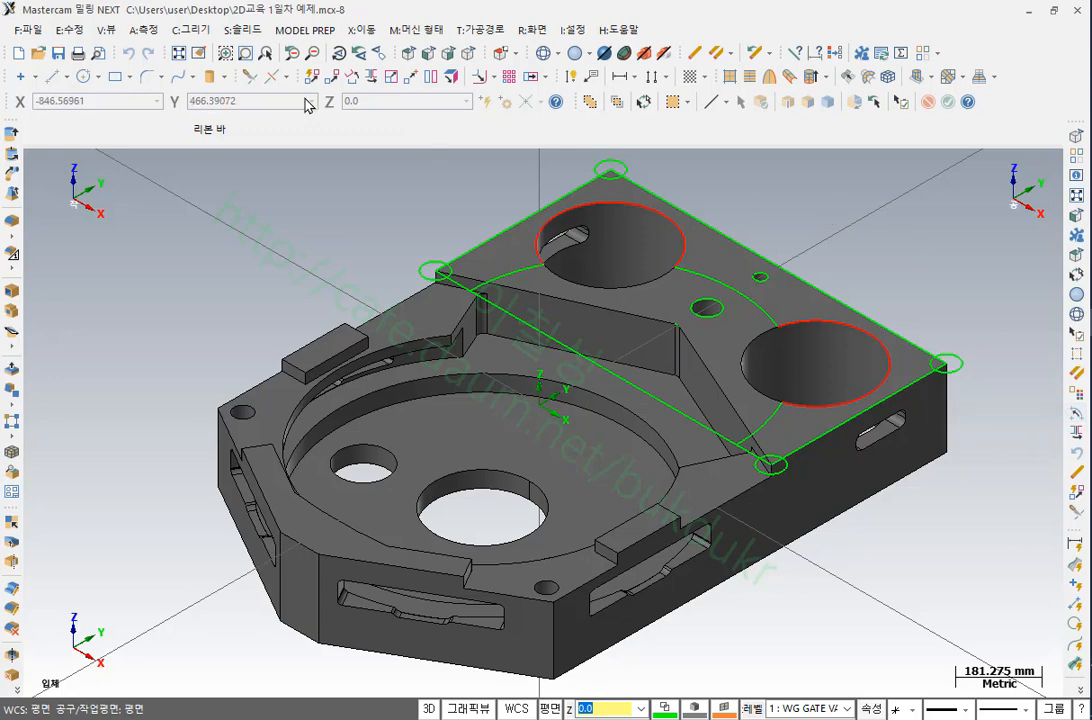
Start the 모든 끝단 curve command to create curves on all edges
{"action": "left_click", "coordinate": [190, 29]}
{"action": "mouse_move", "coordinate": [260, 168]}
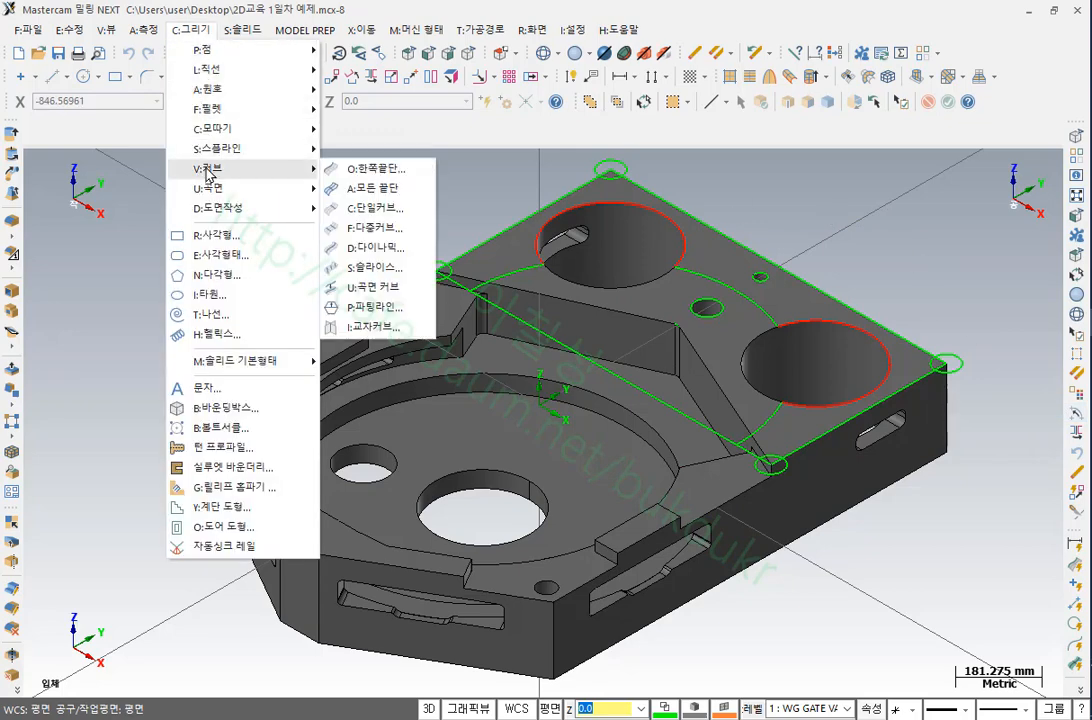
{"action": "left_click", "coordinate": [375, 189]}
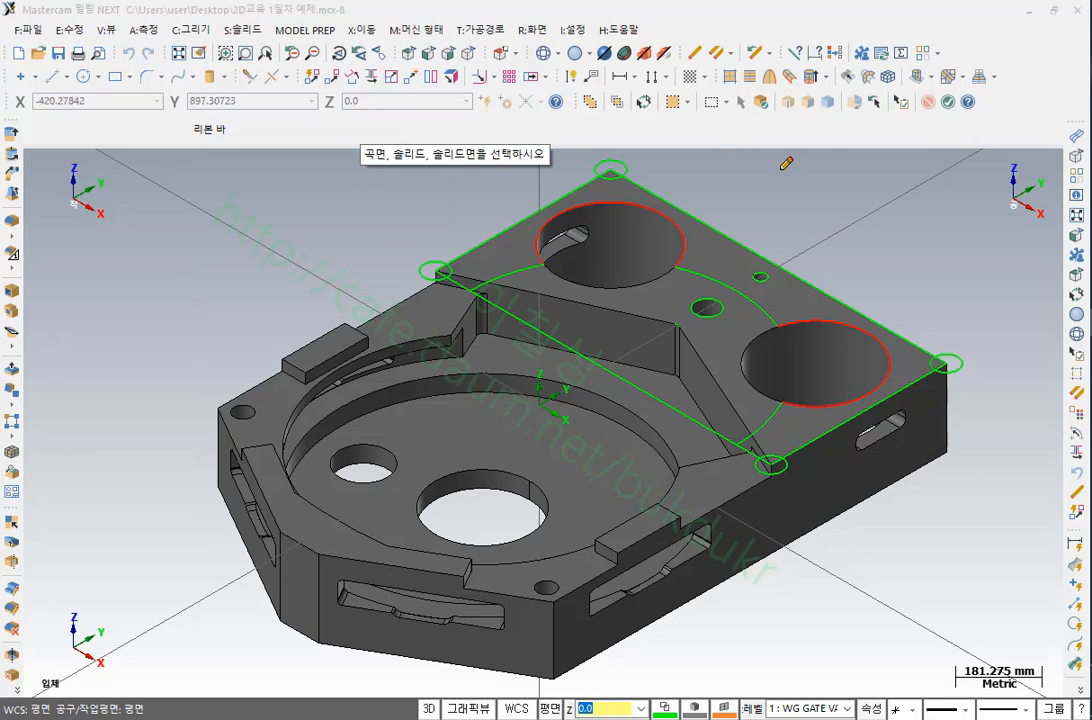
{"action": "mouse_move", "coordinate": [783, 170]}
{"action": "left_mouse_down"}
{"action": "mouse_move", "coordinate": [811, 104]}
{"action": "mouse_move", "coordinate": [757, 168]}
{"action": "left_mouse_up"}
{"action": "left_click_drag", "start_coordinate": [764, 125], "coordinate": [768, 237]}
{"action": "mouse_move", "coordinate": [802, 194]}
{"action": "left_mouse_down"}
{"action": "mouse_move", "coordinate": [785, 232]}
{"action": "mouse_move", "coordinate": [807, 228]}
{"action": "mouse_move", "coordinate": [787, 242]}
{"action": "mouse_move", "coordinate": [813, 240]}
{"action": "mouse_move", "coordinate": [802, 298]}
{"action": "left_mouse_up"}
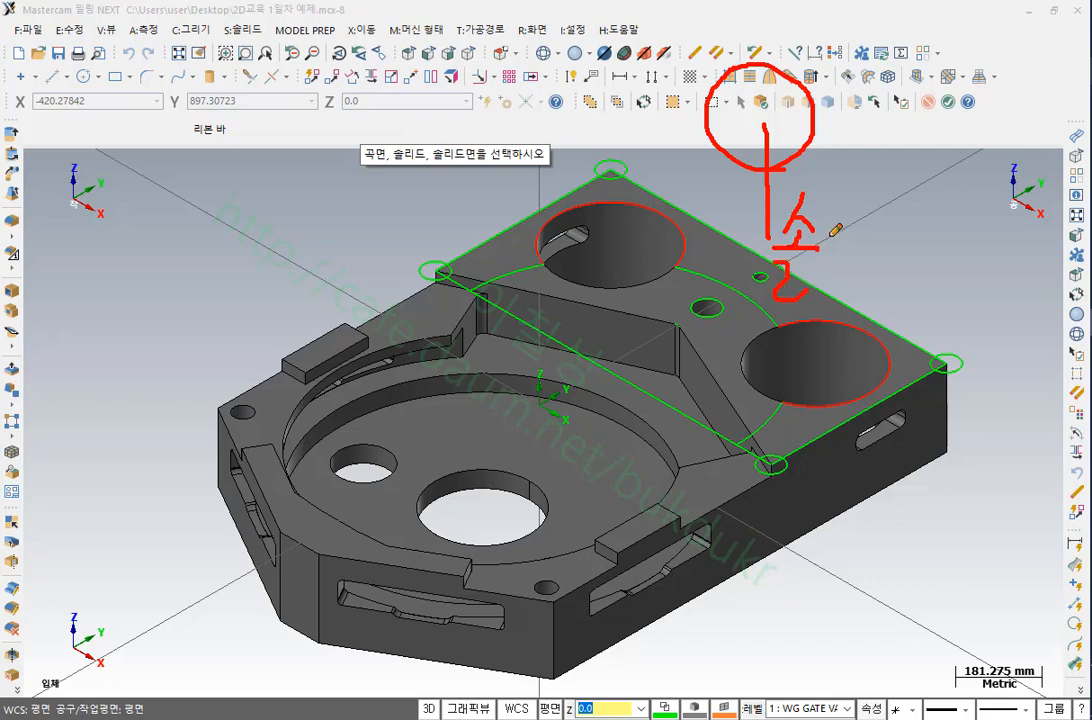
{"action": "left_click_drag", "start_coordinate": [820, 243], "coordinate": [842, 293]}
{"action": "left_click_drag", "start_coordinate": [853, 222], "coordinate": [855, 287]}
{"action": "left_click_drag", "start_coordinate": [895, 228], "coordinate": [864, 262]}
{"action": "left_click_drag", "start_coordinate": [855, 290], "coordinate": [935, 288]}
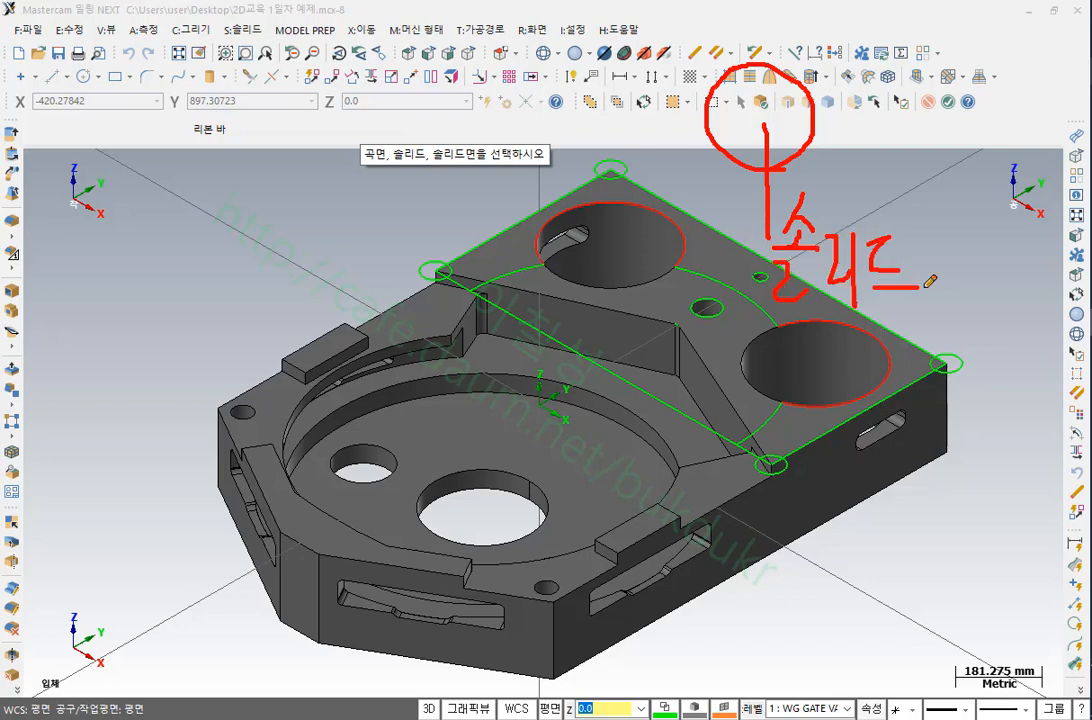
{"action": "right_click", "coordinate": [967, 208]}
{"action": "left_click", "coordinate": [975, 407]}
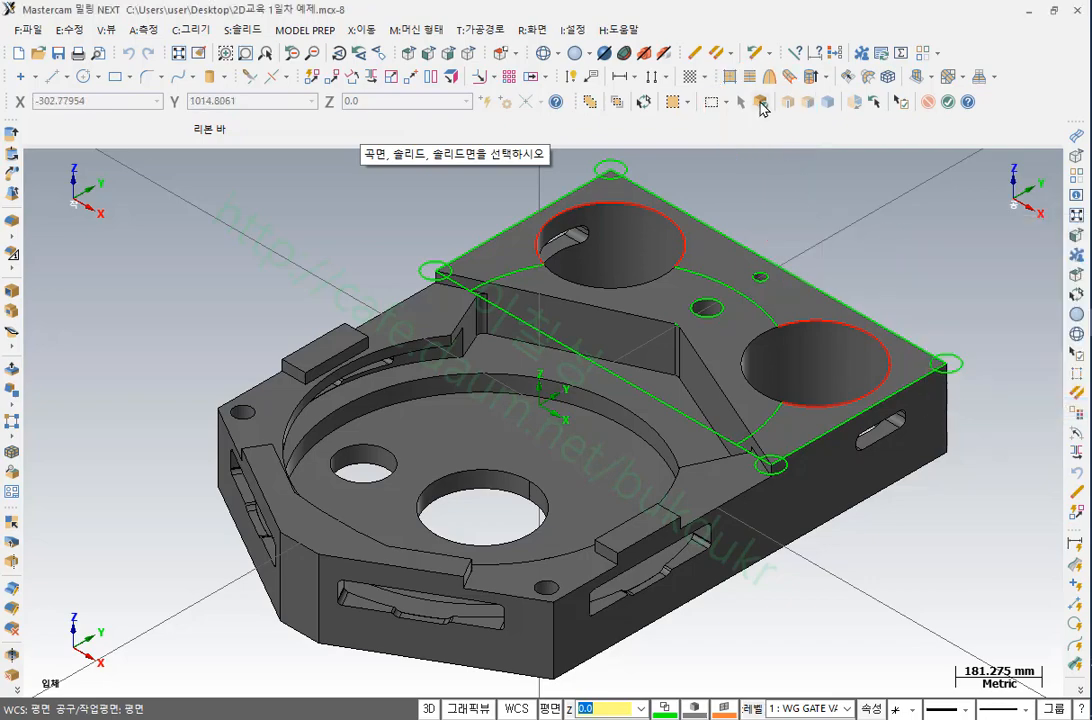
Activate solid selection for picking the source of the edge curves
{"action": "left_click", "coordinate": [760, 103]}
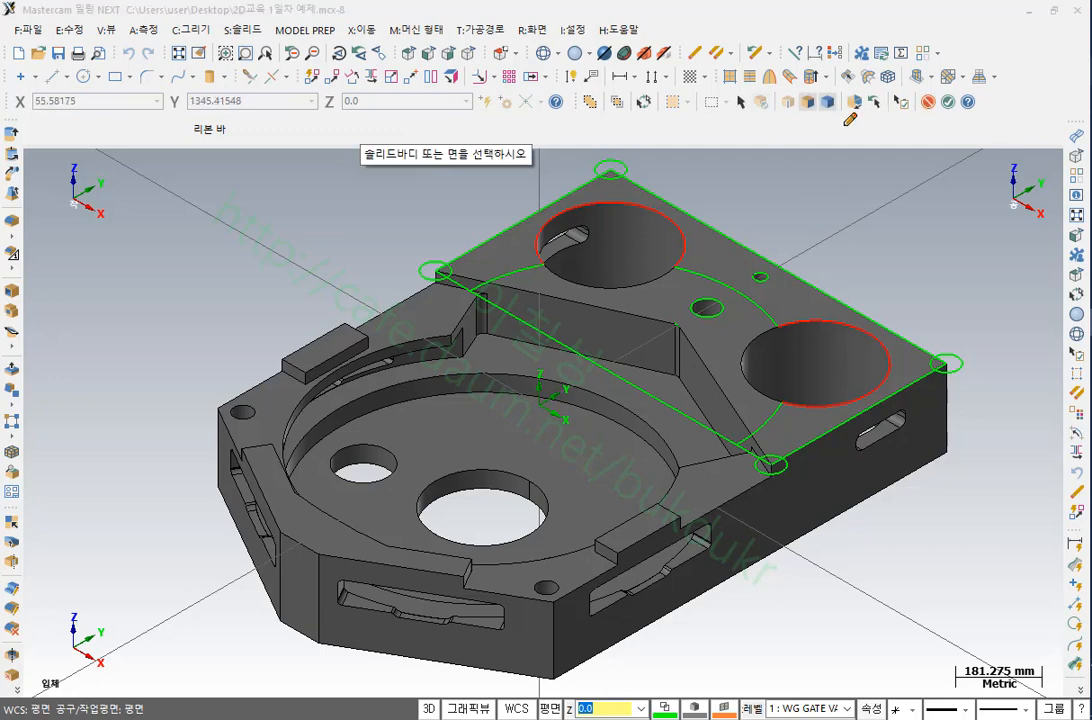
{"action": "left_click_drag", "start_coordinate": [806, 111], "coordinate": [806, 225]}
{"action": "left_click_drag", "start_coordinate": [831, 112], "coordinate": [840, 217]}
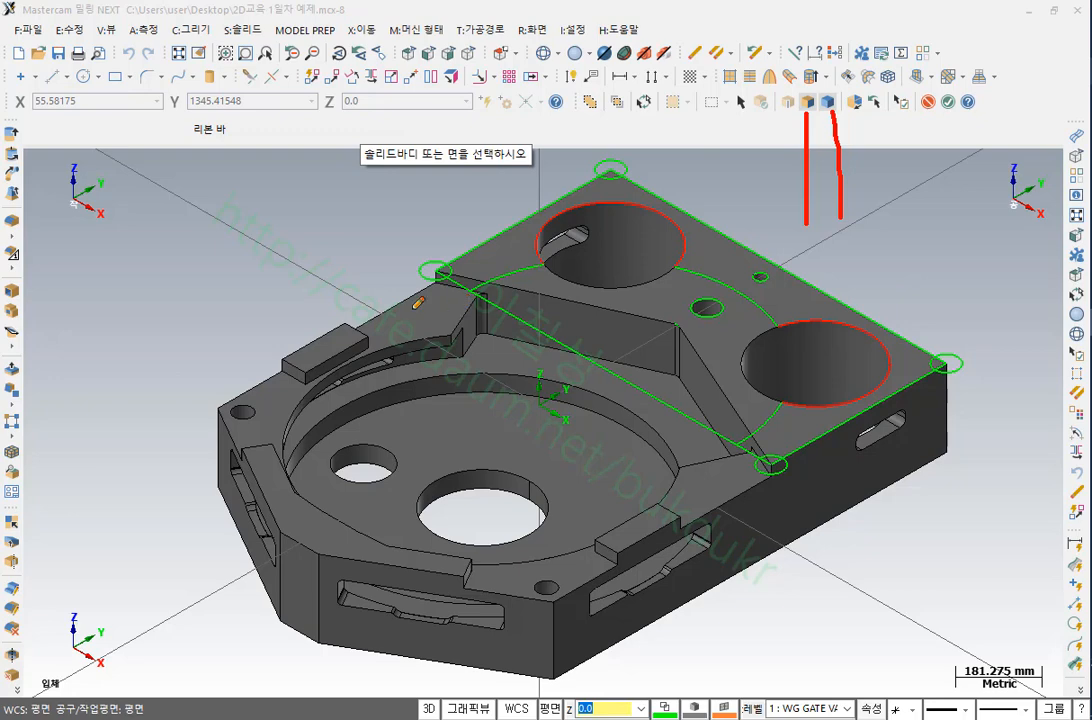
{"action": "left_click_drag", "start_coordinate": [412, 306], "coordinate": [427, 321]}
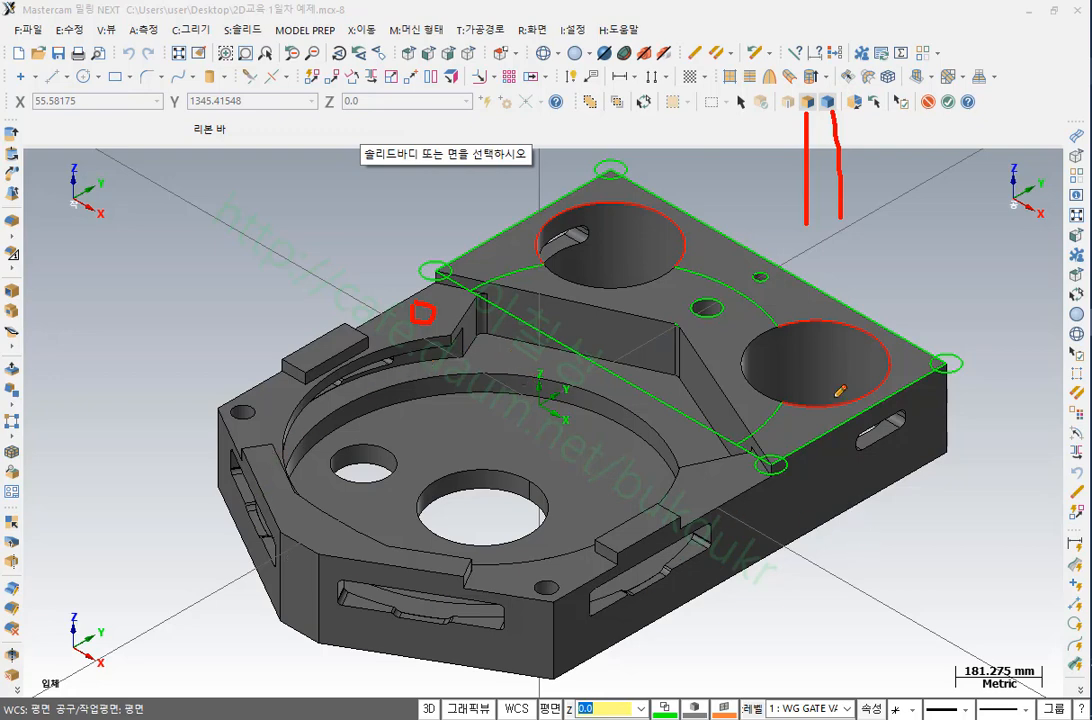
{"action": "mouse_move", "coordinate": [822, 96]}
{"action": "left_mouse_down"}
{"action": "mouse_move", "coordinate": [839, 109]}
{"action": "mouse_move", "coordinate": [822, 100]}
{"action": "mouse_move", "coordinate": [812, 112]}
{"action": "left_mouse_up"}
{"action": "right_click", "coordinate": [906, 206]}
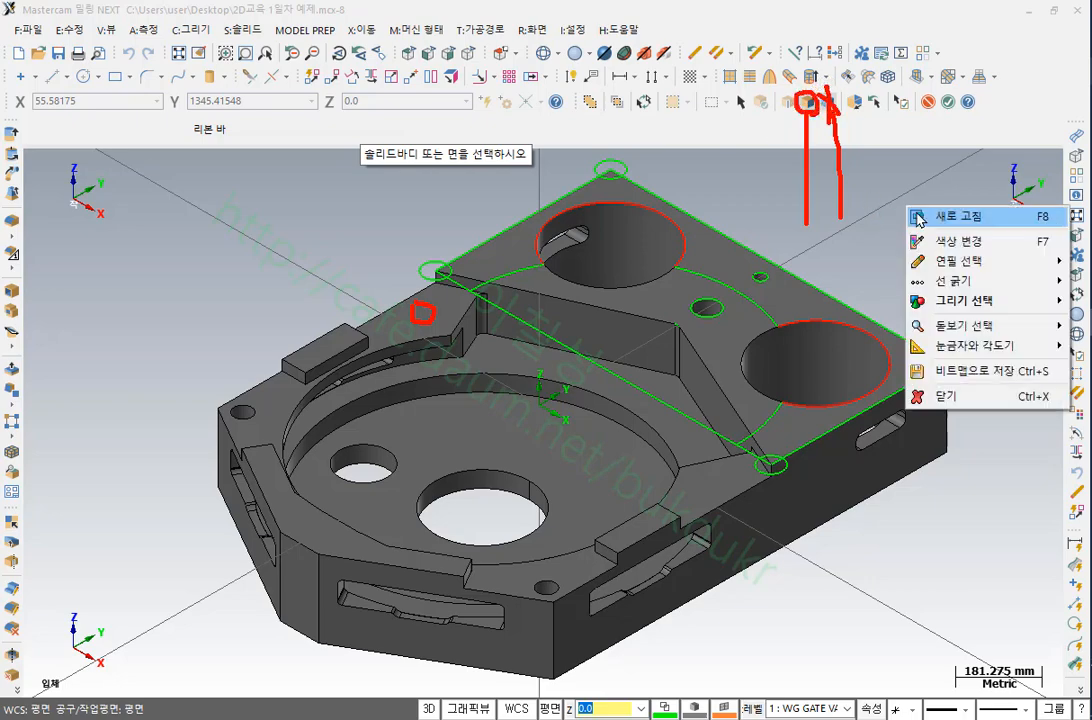
{"action": "left_click", "coordinate": [945, 397]}
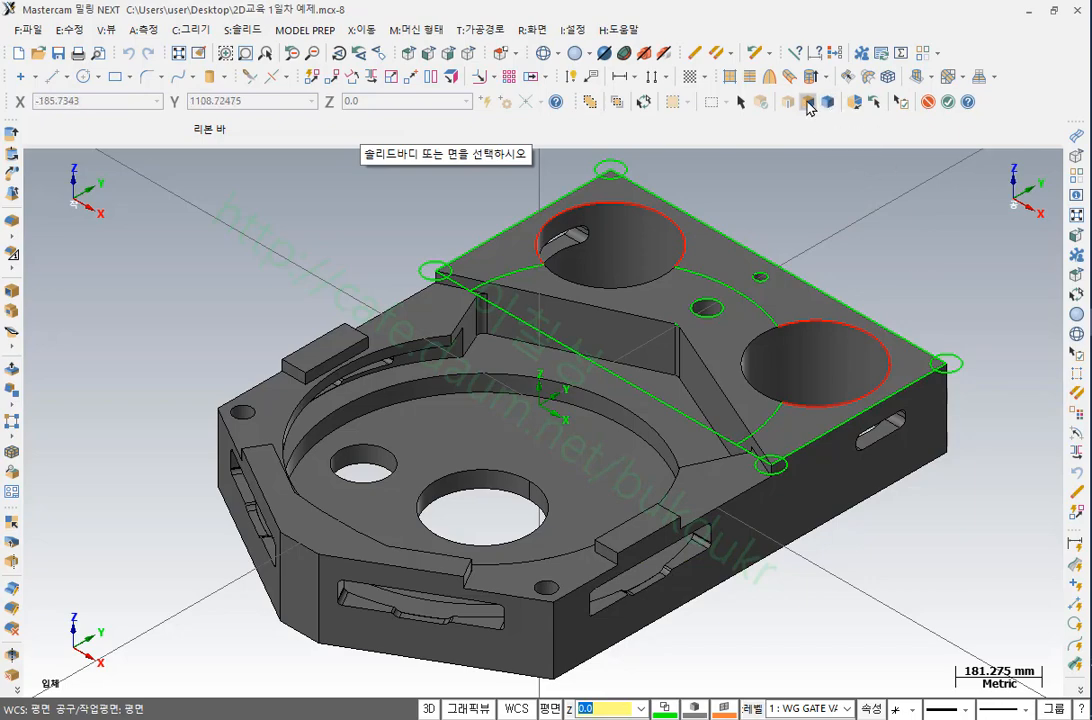
Create curves along all edges of the solid's lower stepped top face
{"action": "left_click", "coordinate": [437, 309]}
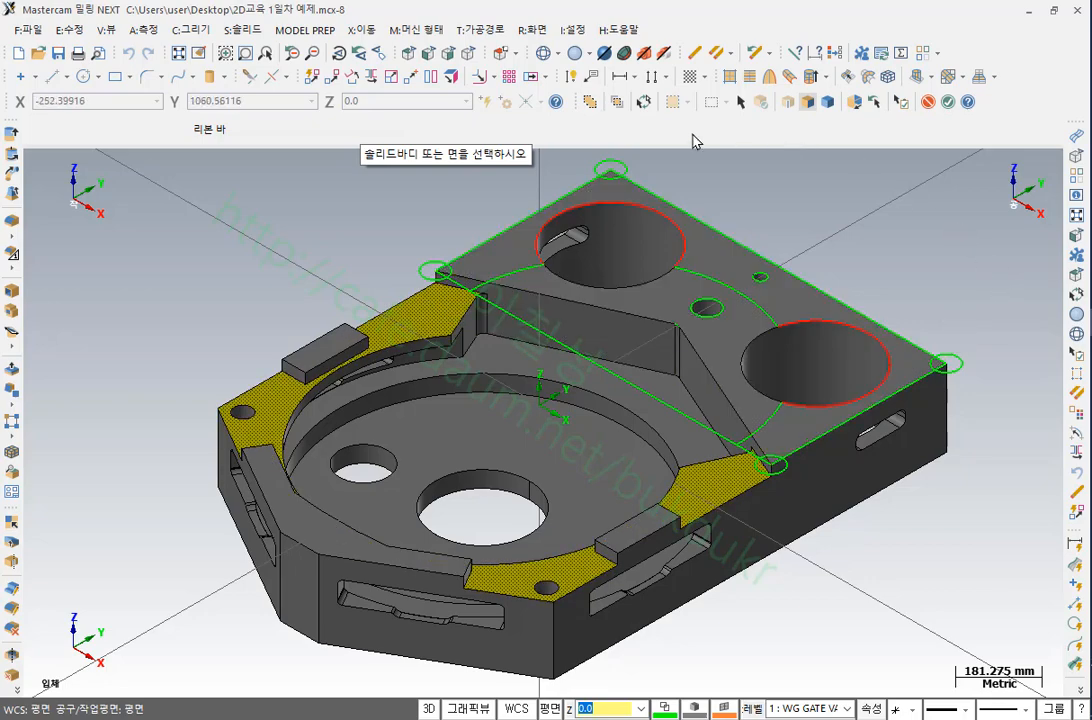
{"action": "left_click", "coordinate": [945, 102]}
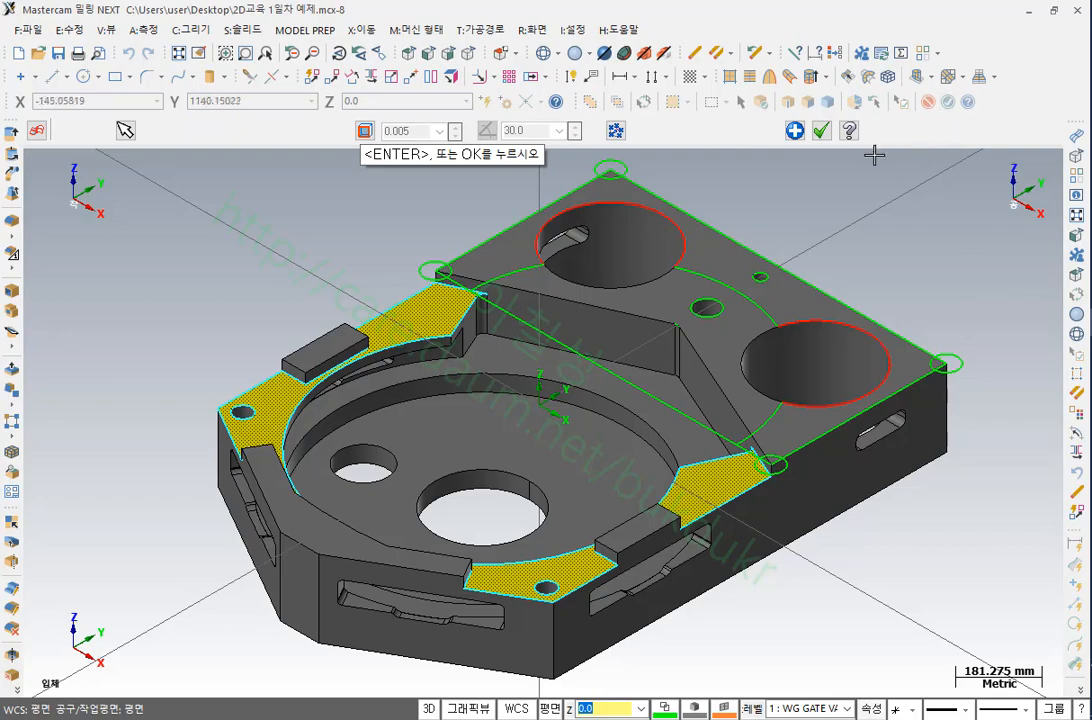
{"action": "left_click", "coordinate": [821, 131]}
{"action": "scroll", "coordinate": [938, 244], "scroll_direction": "down", "scroll_amount": 3}
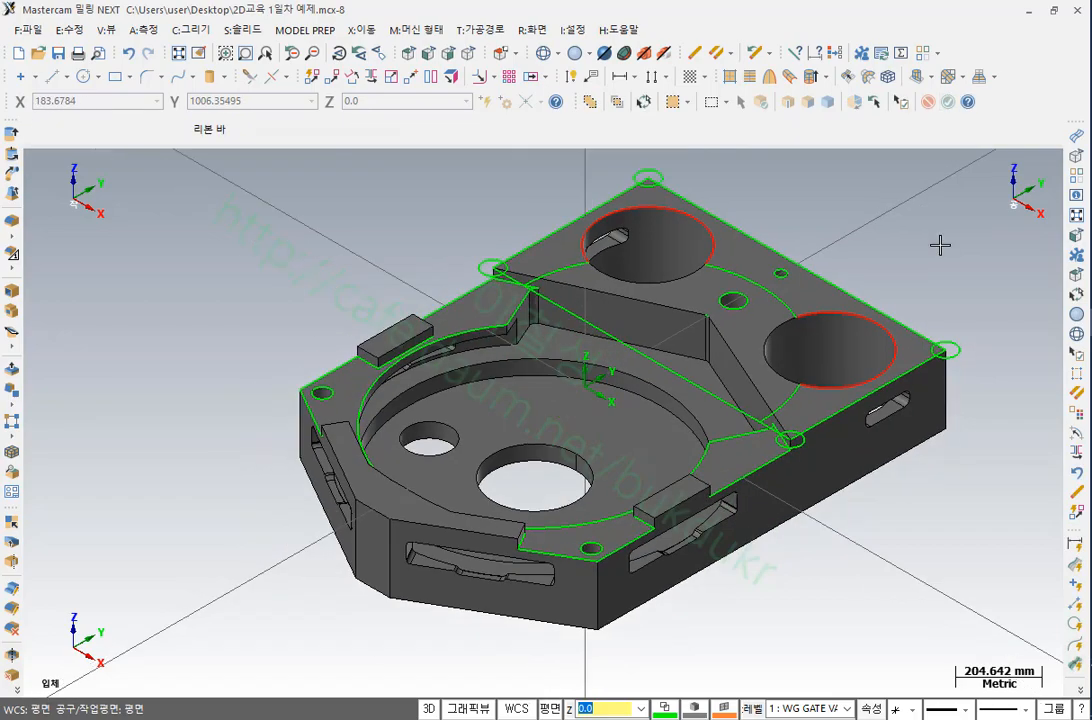
Select all the wireframe geometry and hide everything else, leaving only the contours displayed
{"action": "mouse_move", "coordinate": [780, 497]}
{"action": "middle_mouse_down"}
{"action": "mouse_move", "coordinate": [734, 553]}
{"action": "mouse_move", "coordinate": [749, 558]}
{"action": "mouse_move", "coordinate": [817, 500]}
{"action": "mouse_move", "coordinate": [787, 500]}
{"action": "middle_mouse_up"}
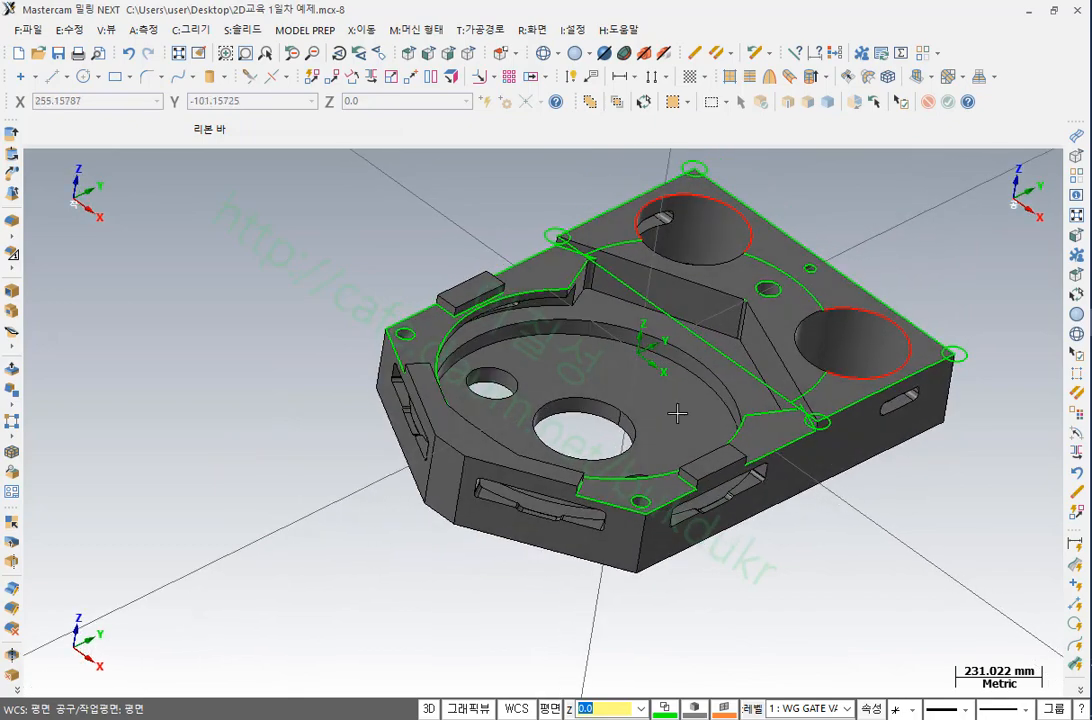
{"action": "key", "text": "ctrl+a"}
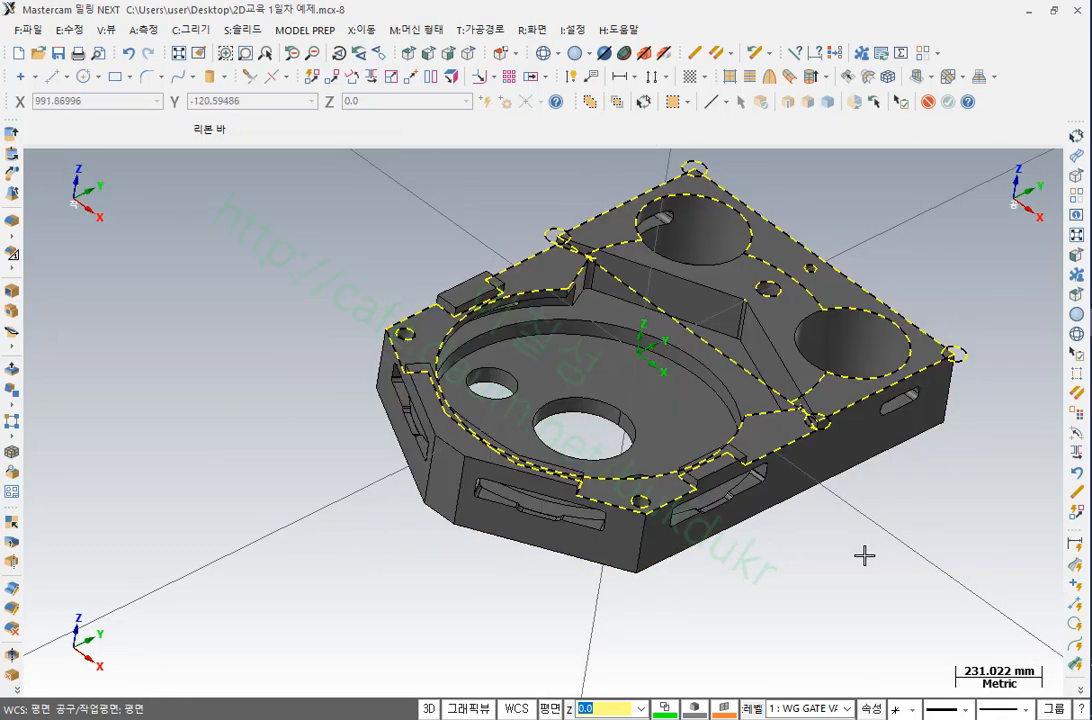
{"action": "key", "text": "alt+e"}
{"action": "scroll", "coordinate": [743, 283], "scroll_direction": "up", "scroll_amount": 2}
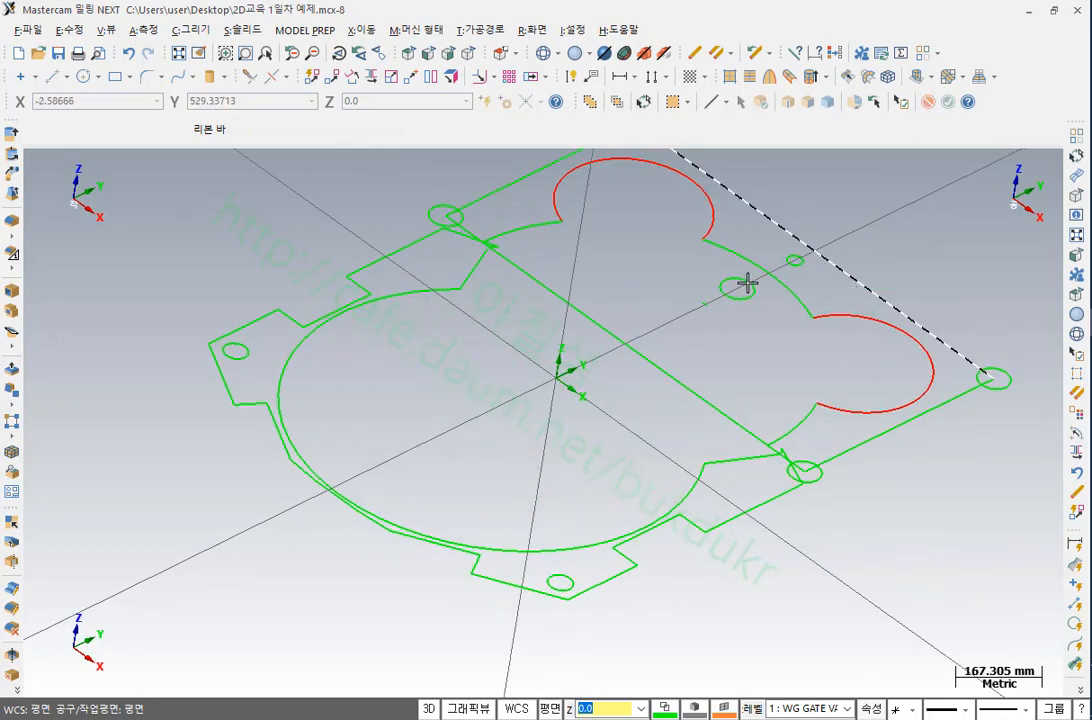
Examine the contours from the top, in a rotated view and from the front to compare their Z heights
{"action": "left_click", "coordinate": [409, 52]}
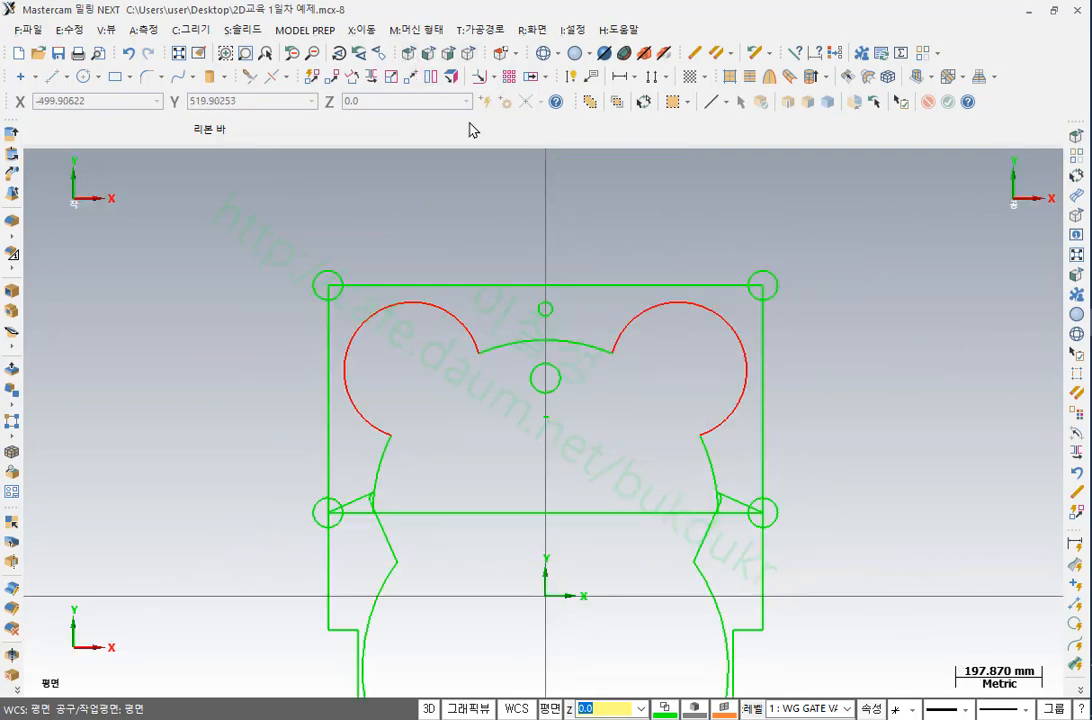
{"action": "scroll", "coordinate": [741, 424], "scroll_direction": "down", "scroll_amount": 1}
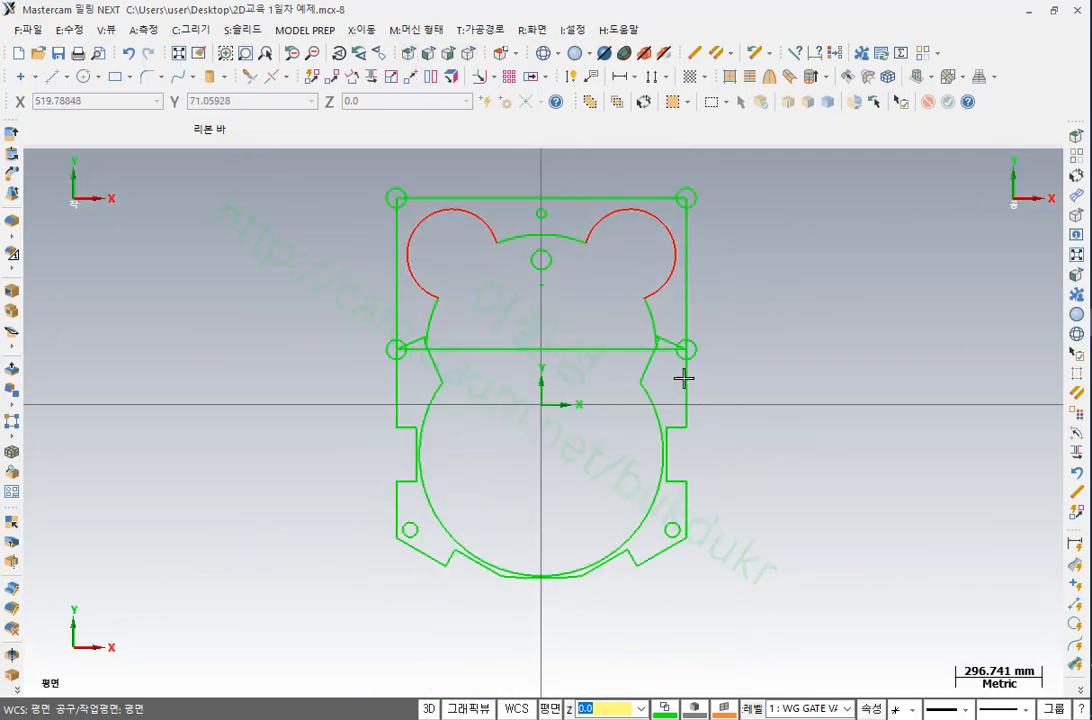
{"action": "scroll", "coordinate": [837, 362], "scroll_direction": "up", "scroll_amount": 2}
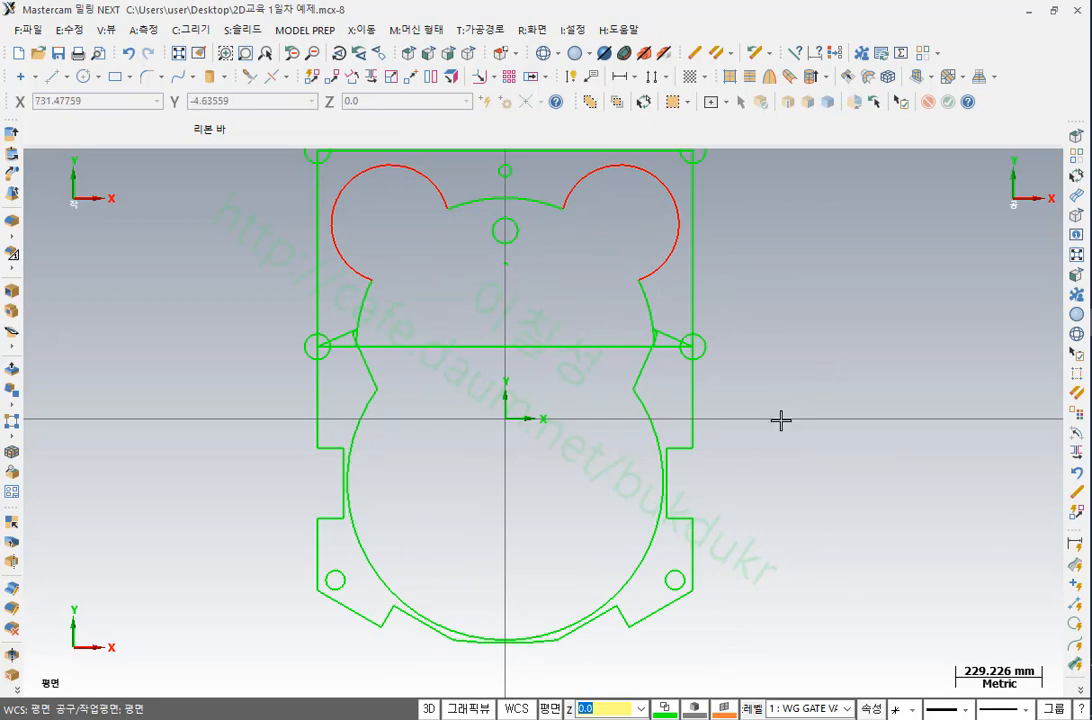
{"action": "middle_click_drag", "start_coordinate": [780, 419], "coordinate": [773, 280]}
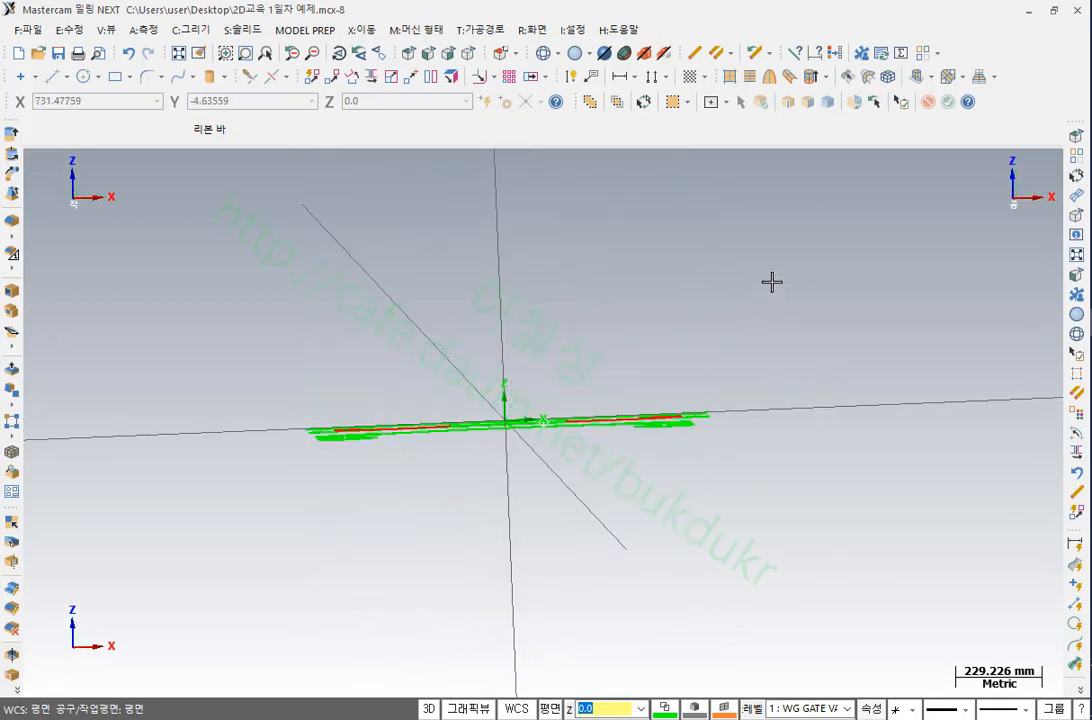
{"action": "scroll", "coordinate": [653, 453], "scroll_direction": "up", "scroll_amount": 4}
{"action": "left_click", "coordinate": [428, 53]}
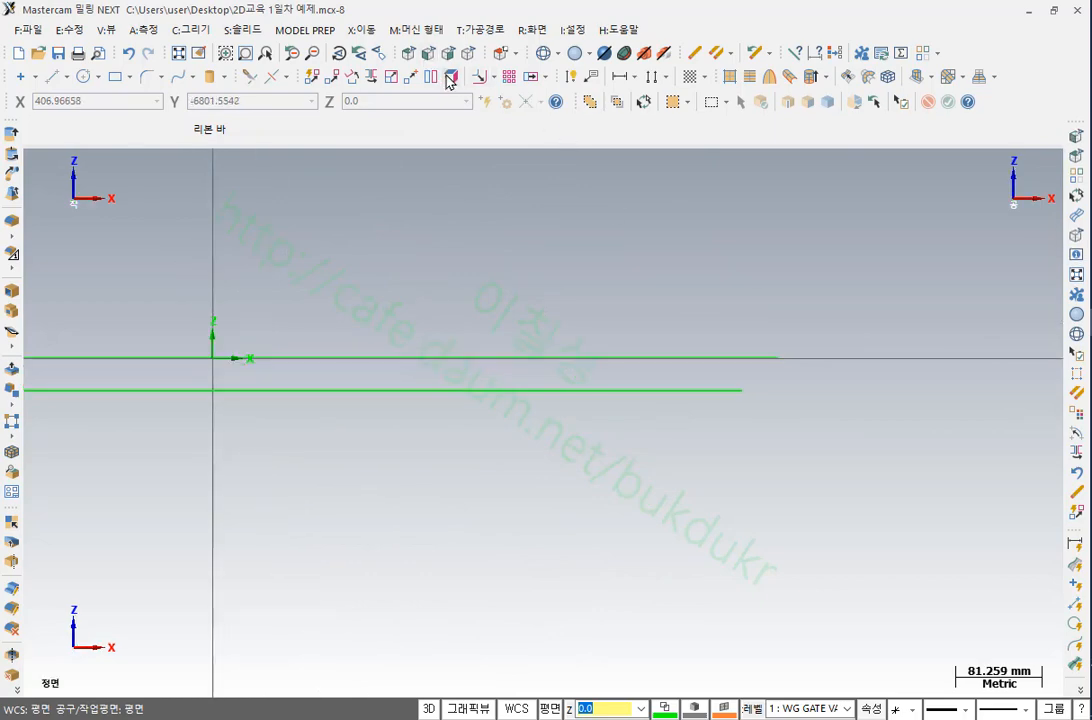
Examine the height offset between the upper and lower contours in the front, isometric and tilted views
{"action": "scroll", "coordinate": [712, 395], "scroll_direction": "up", "scroll_amount": 4}
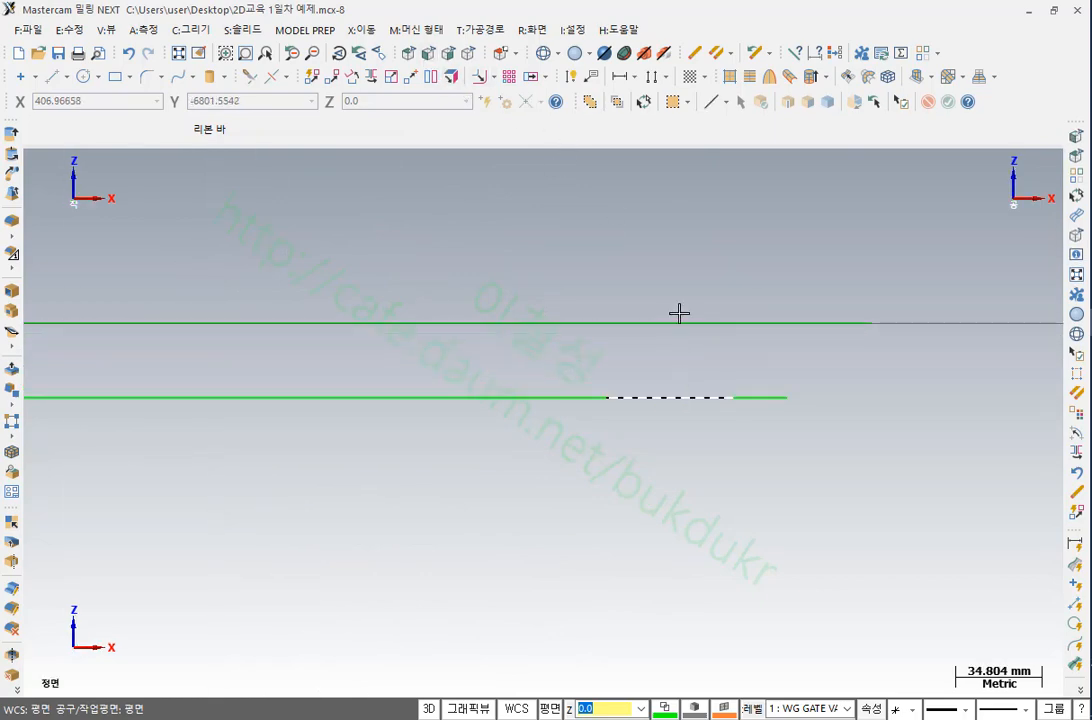
{"action": "left_click", "coordinate": [466, 54]}
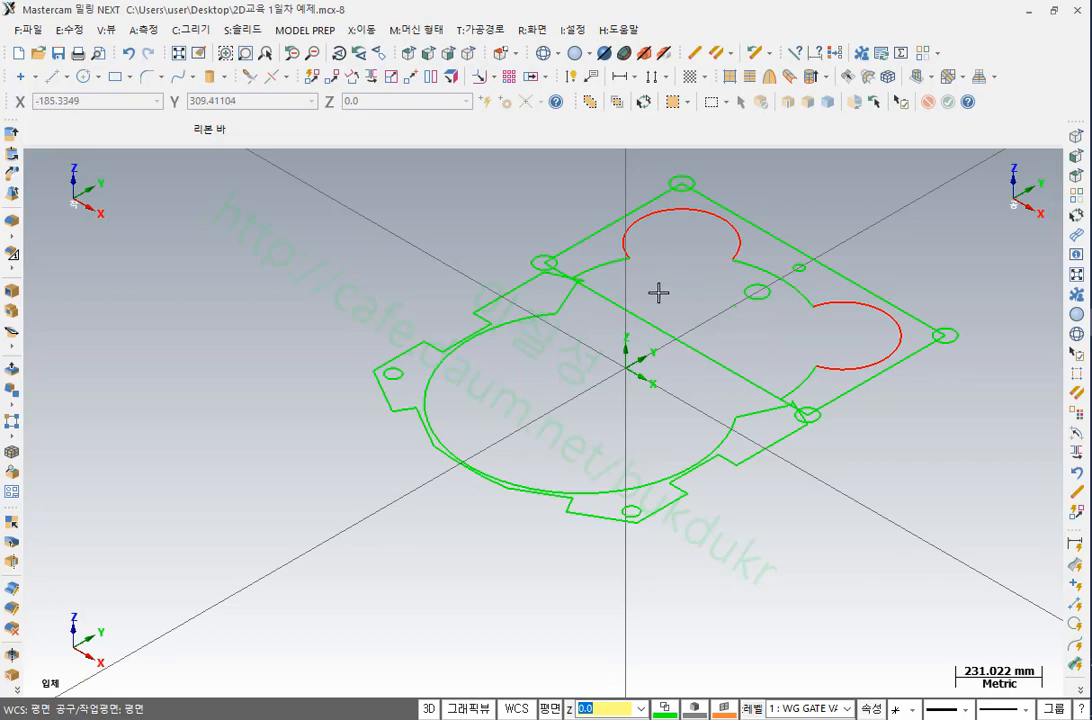
{"action": "scroll", "coordinate": [639, 314], "scroll_direction": "up", "scroll_amount": 3}
{"action": "middle_click_drag", "start_coordinate": [642, 318], "coordinate": [653, 278]}
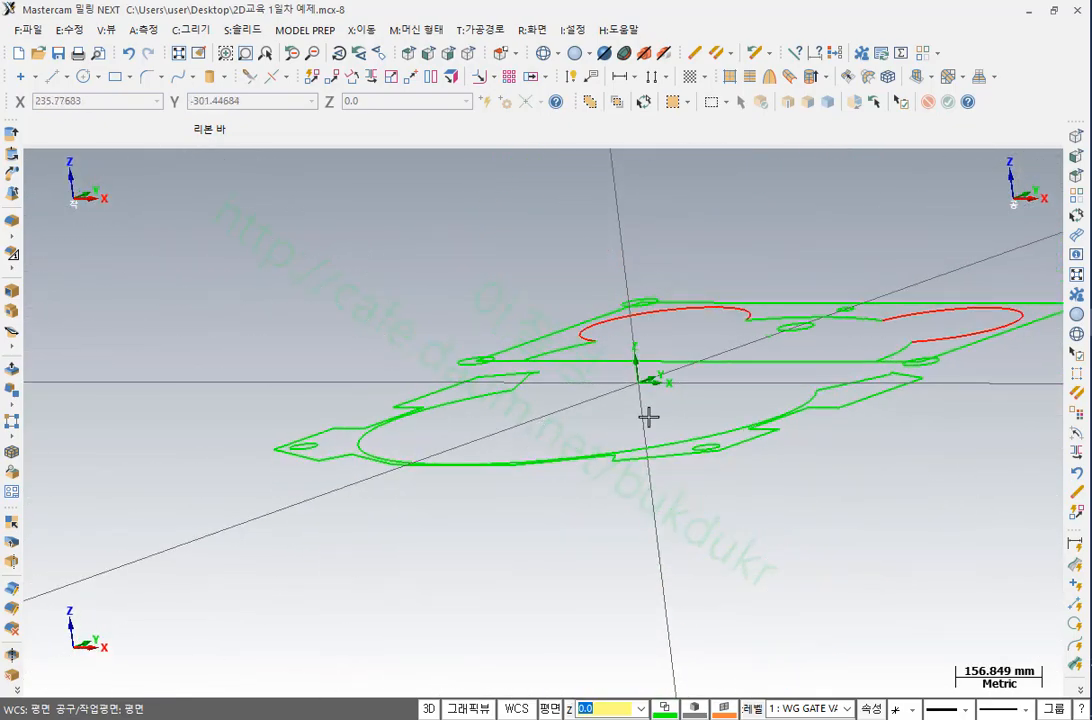
{"action": "scroll", "coordinate": [648, 415], "scroll_direction": "up", "scroll_amount": 2}
{"action": "key", "text": "ctrl+2"}
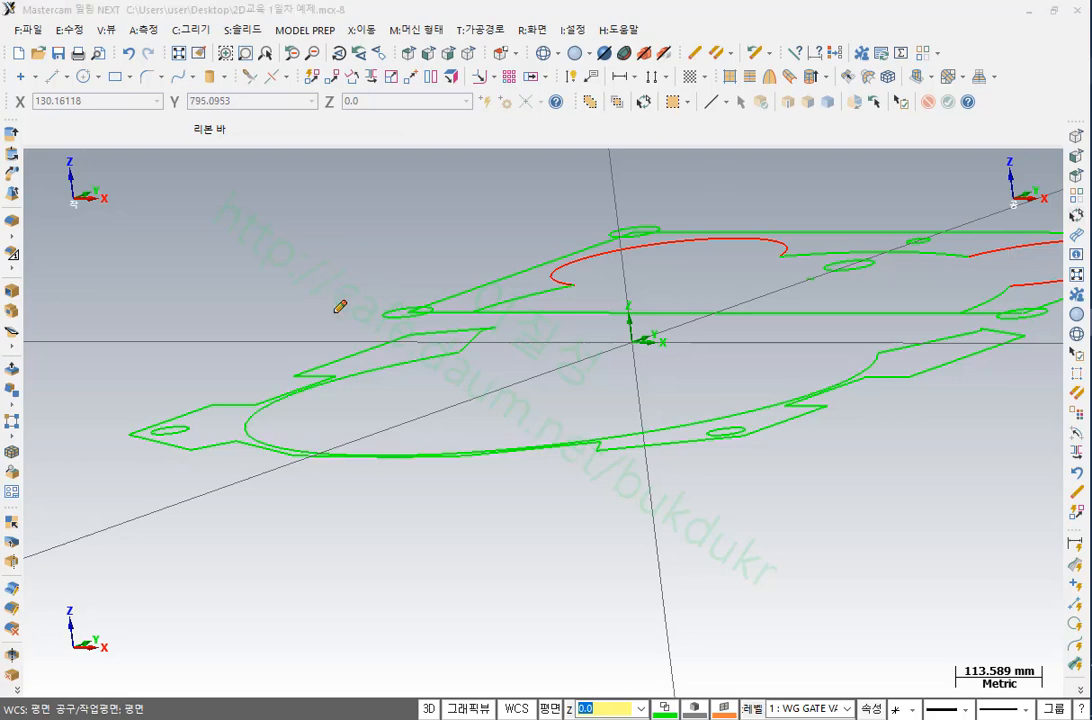
{"action": "mouse_move", "coordinate": [370, 413]}
{"action": "left_mouse_down"}
{"action": "mouse_move", "coordinate": [322, 368]}
{"action": "mouse_move", "coordinate": [386, 368]}
{"action": "mouse_move", "coordinate": [378, 400]}
{"action": "left_mouse_up"}
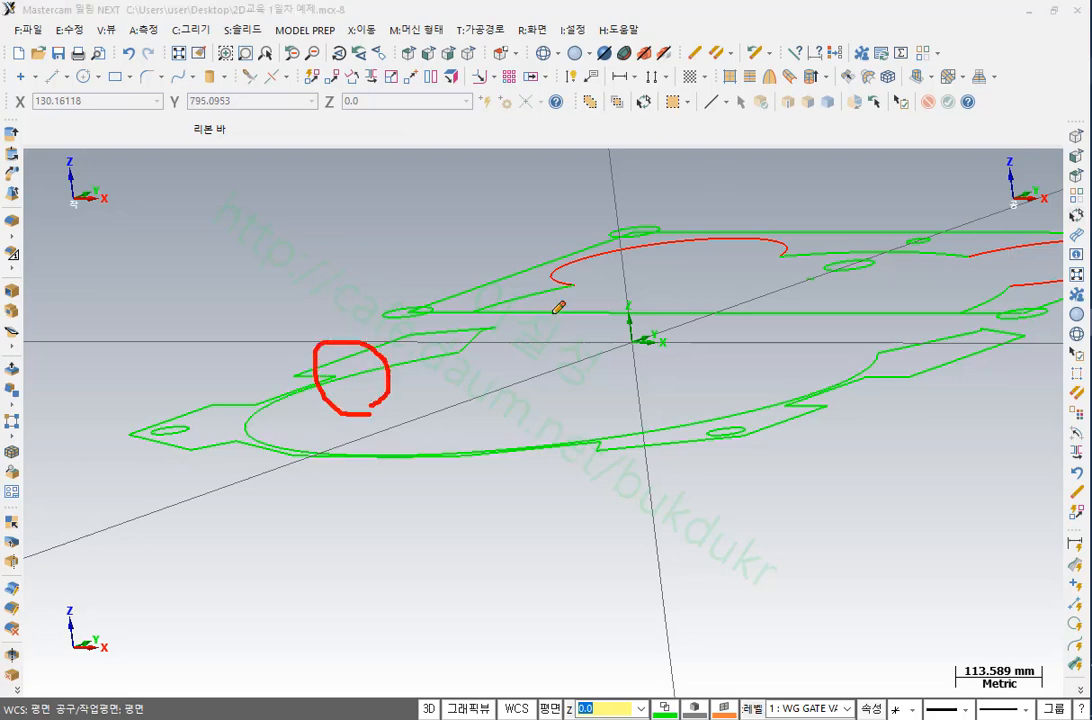
{"action": "left_click_drag", "start_coordinate": [378, 311], "coordinate": [668, 311]}
{"action": "mouse_move", "coordinate": [519, 447]}
{"action": "left_mouse_down"}
{"action": "mouse_move", "coordinate": [516, 364]}
{"action": "mouse_move", "coordinate": [499, 362]}
{"action": "mouse_move", "coordinate": [520, 337]}
{"action": "left_mouse_up"}
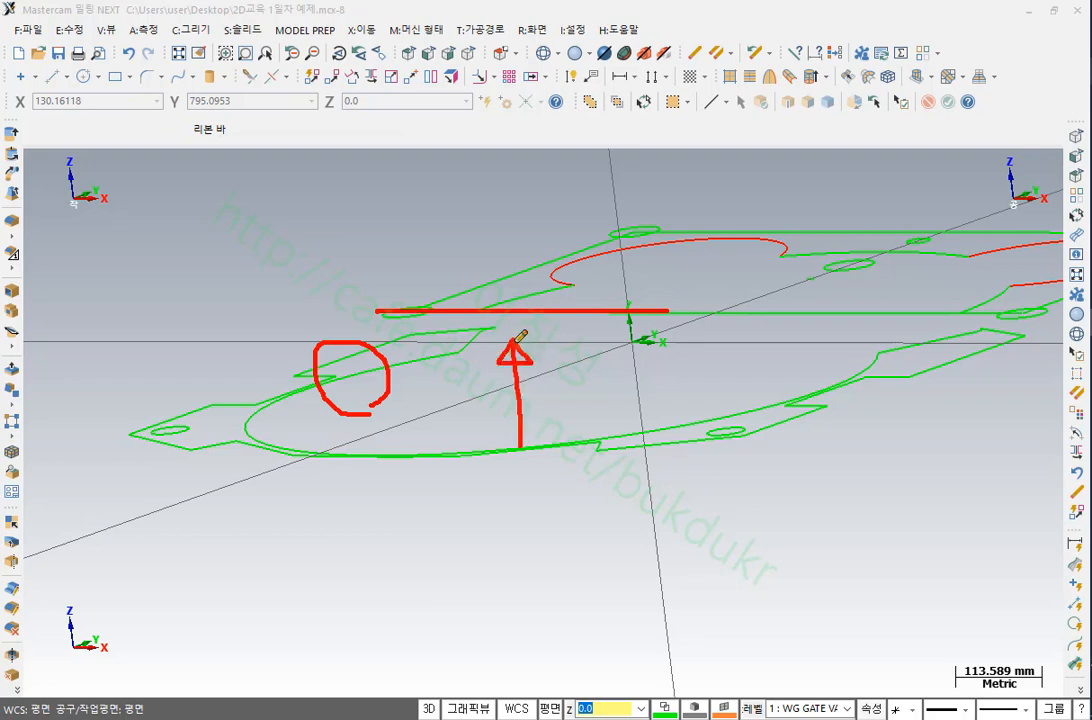
{"action": "right_click", "coordinate": [689, 507]}
{"action": "left_click", "coordinate": [724, 629]}
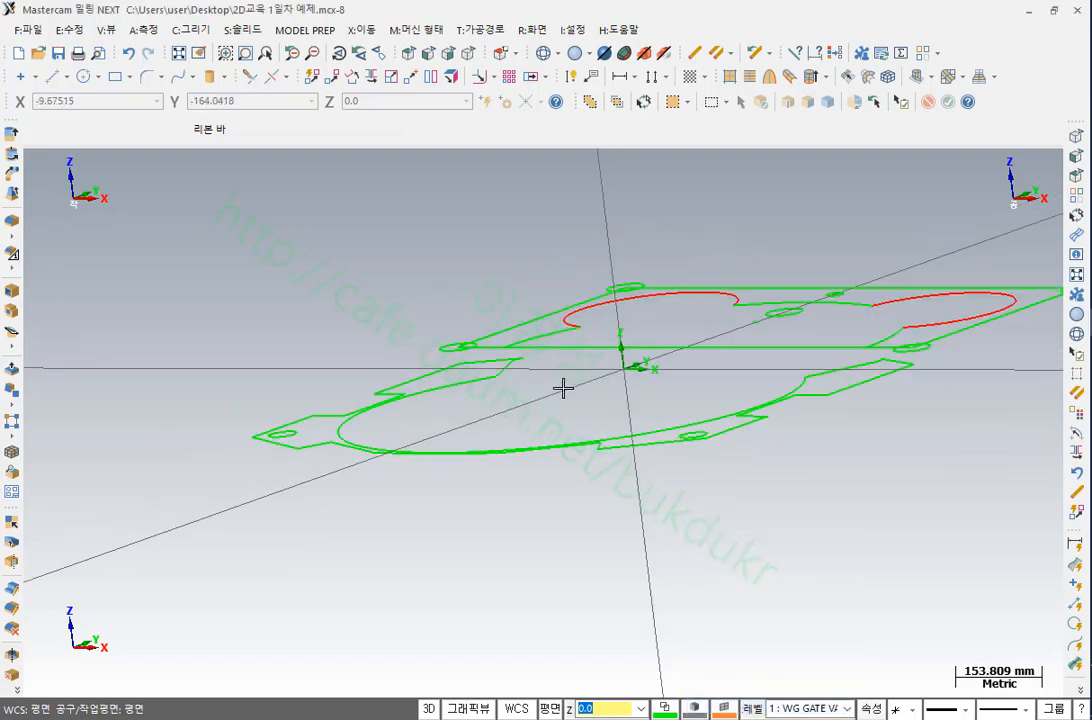
Analyze a straight line on the lower contour, one on the upper contour and the large lower arc to compare their Z values
{"action": "scroll", "coordinate": [441, 397], "scroll_direction": "up", "scroll_amount": 5}
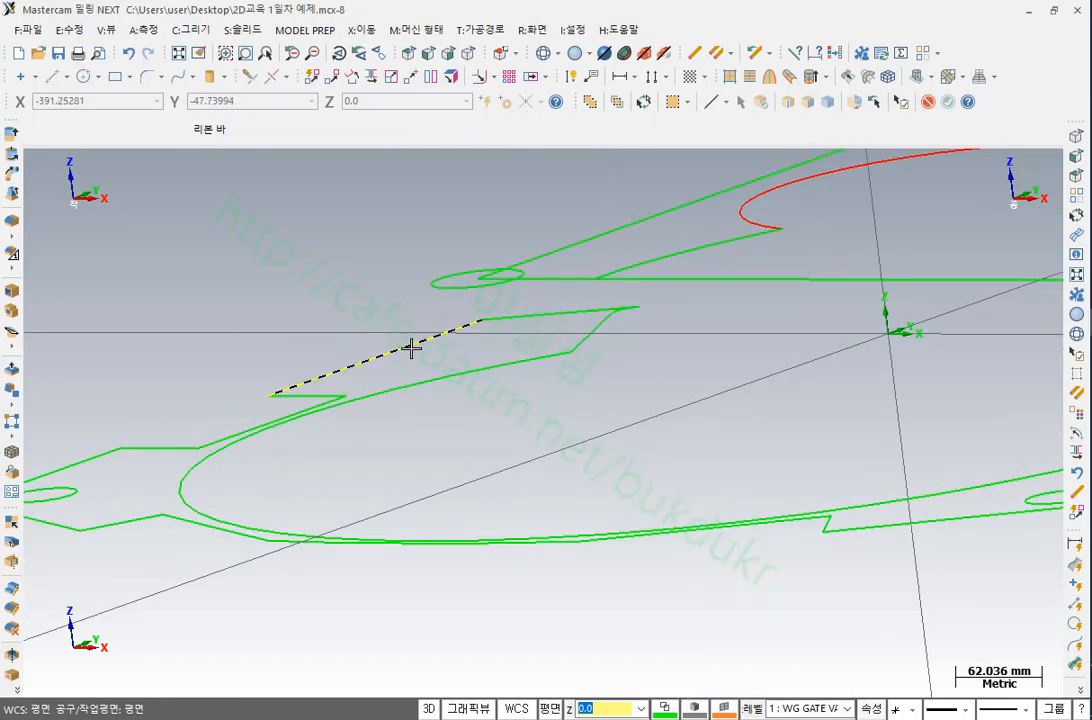
{"action": "left_click", "coordinate": [412, 347]}
{"action": "key", "text": "F4"}
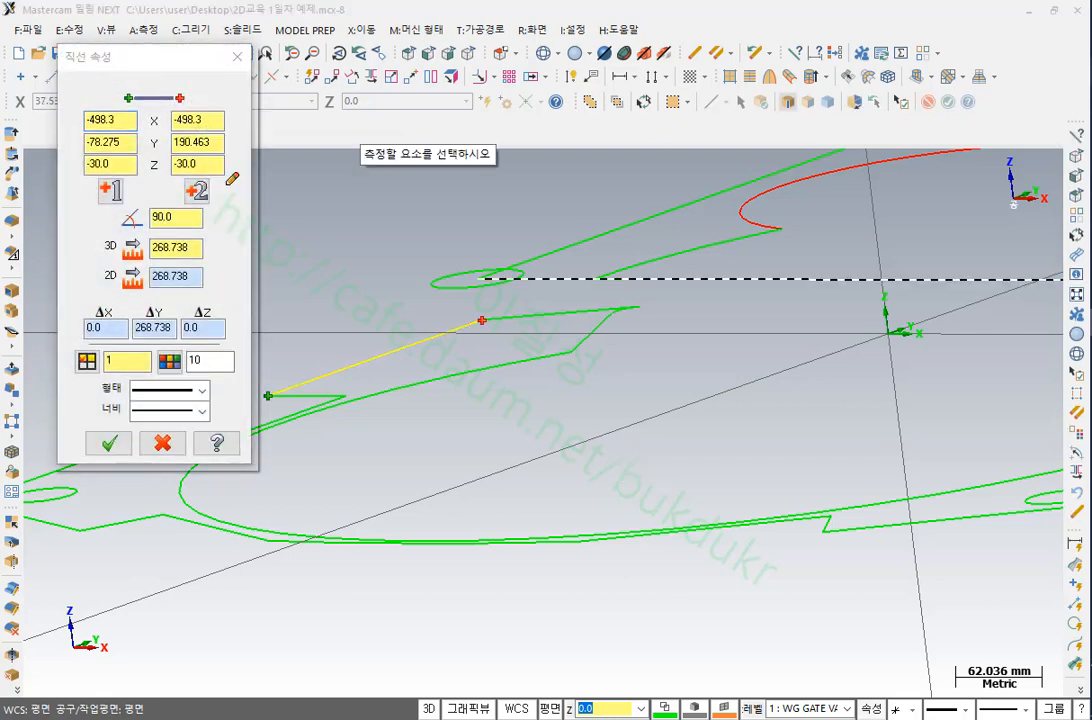
{"action": "mouse_move", "coordinate": [228, 152]}
{"action": "left_mouse_down"}
{"action": "mouse_move", "coordinate": [105, 150]}
{"action": "mouse_move", "coordinate": [52, 172]}
{"action": "mouse_move", "coordinate": [160, 183]}
{"action": "mouse_move", "coordinate": [236, 161]}
{"action": "mouse_move", "coordinate": [224, 181]}
{"action": "left_mouse_up"}
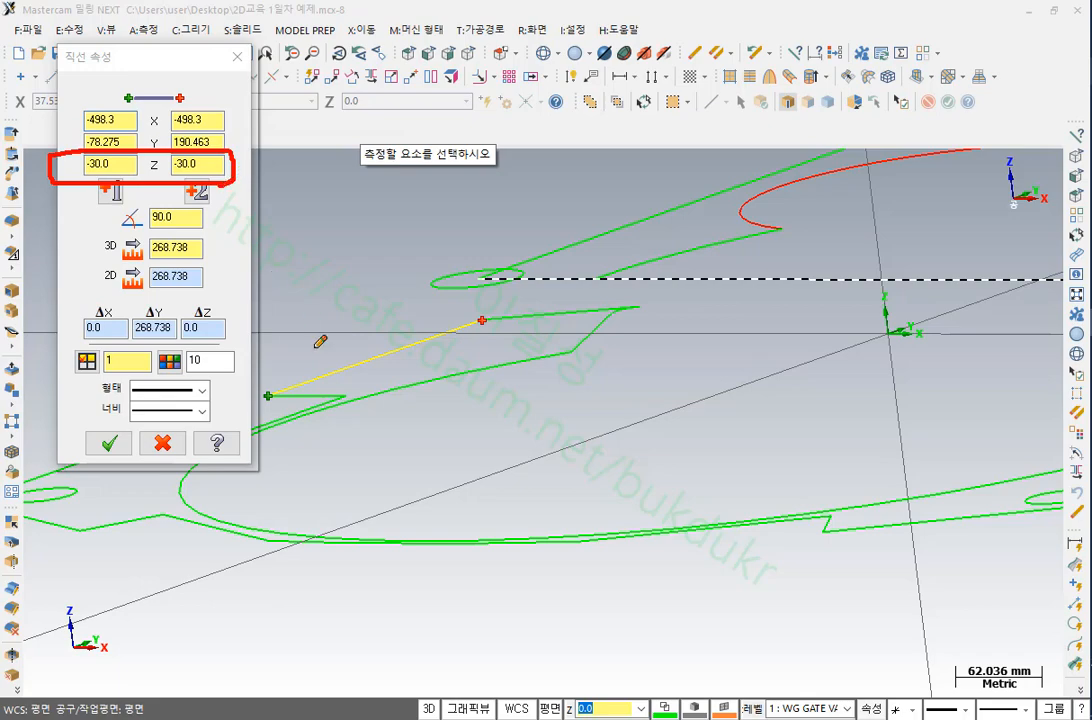
{"action": "right_click", "coordinate": [372, 356]}
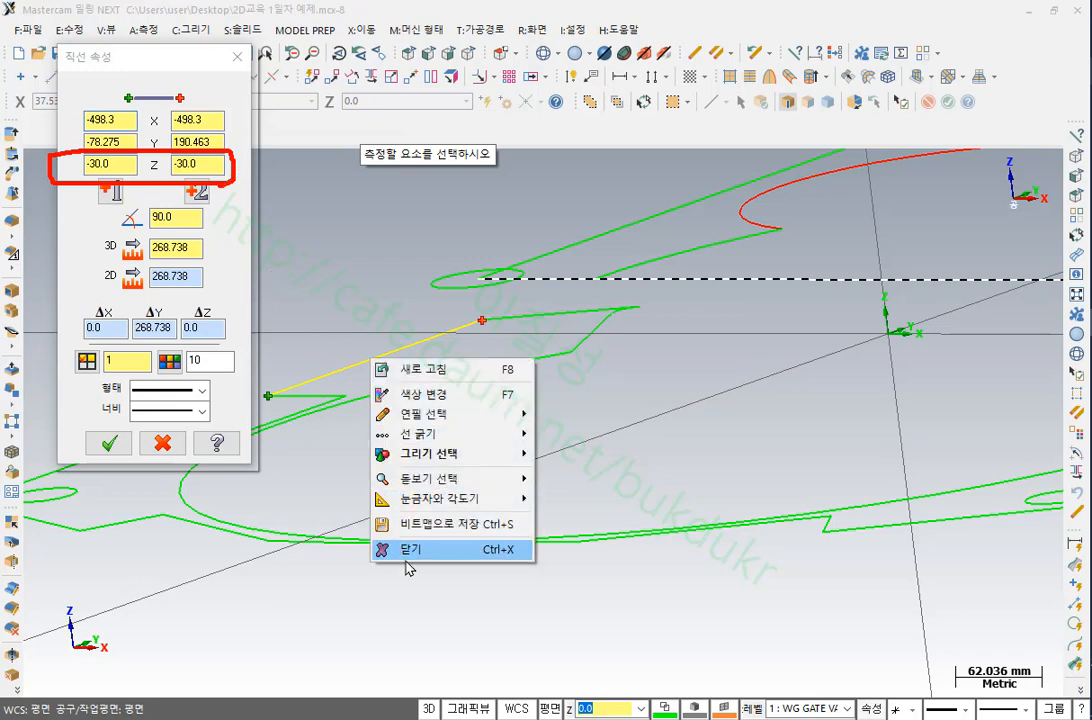
{"action": "left_click", "coordinate": [406, 550]}
{"action": "left_click", "coordinate": [634, 222]}
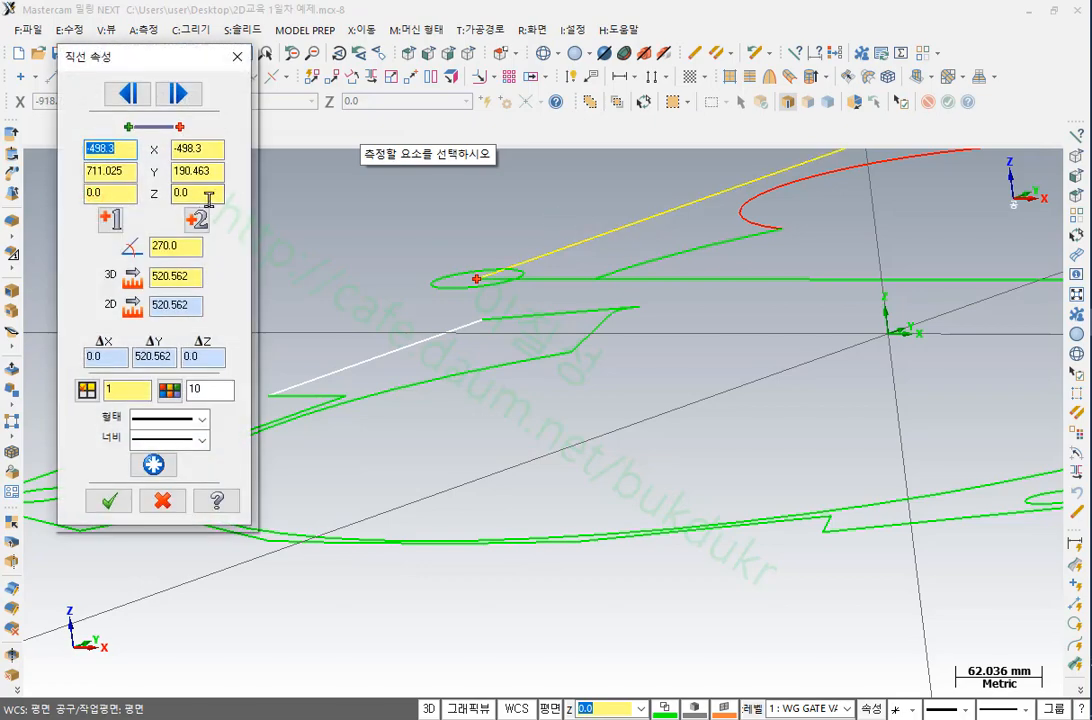
{"action": "left_click_drag", "start_coordinate": [190, 193], "coordinate": [169, 196]}
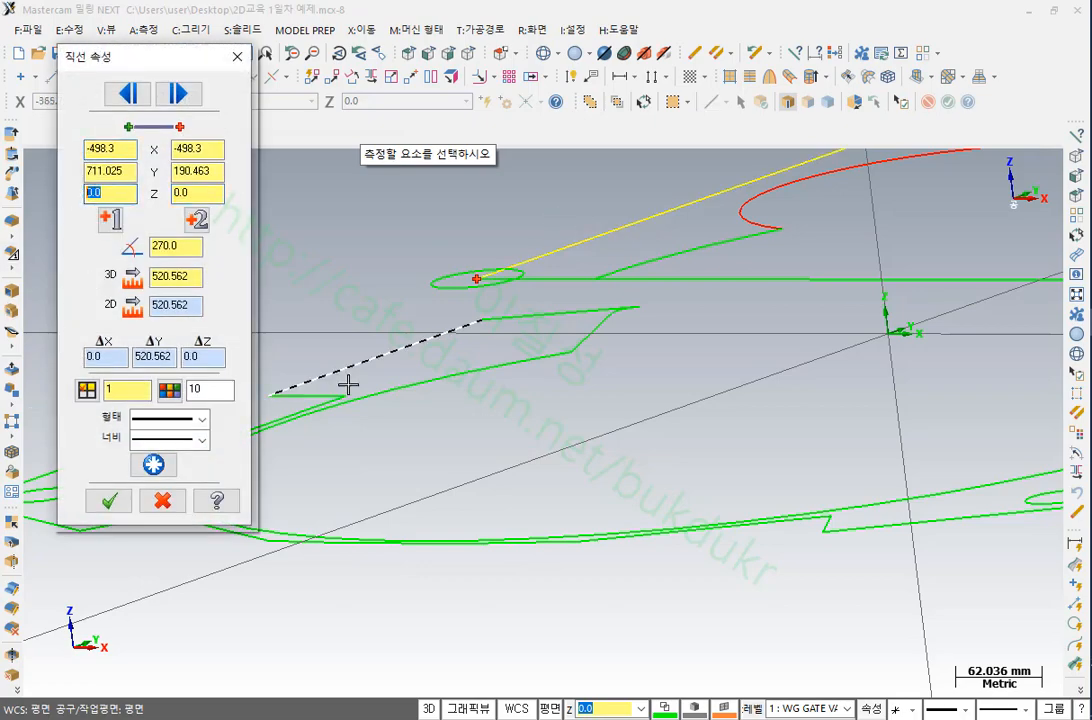
{"action": "left_click", "coordinate": [390, 389]}
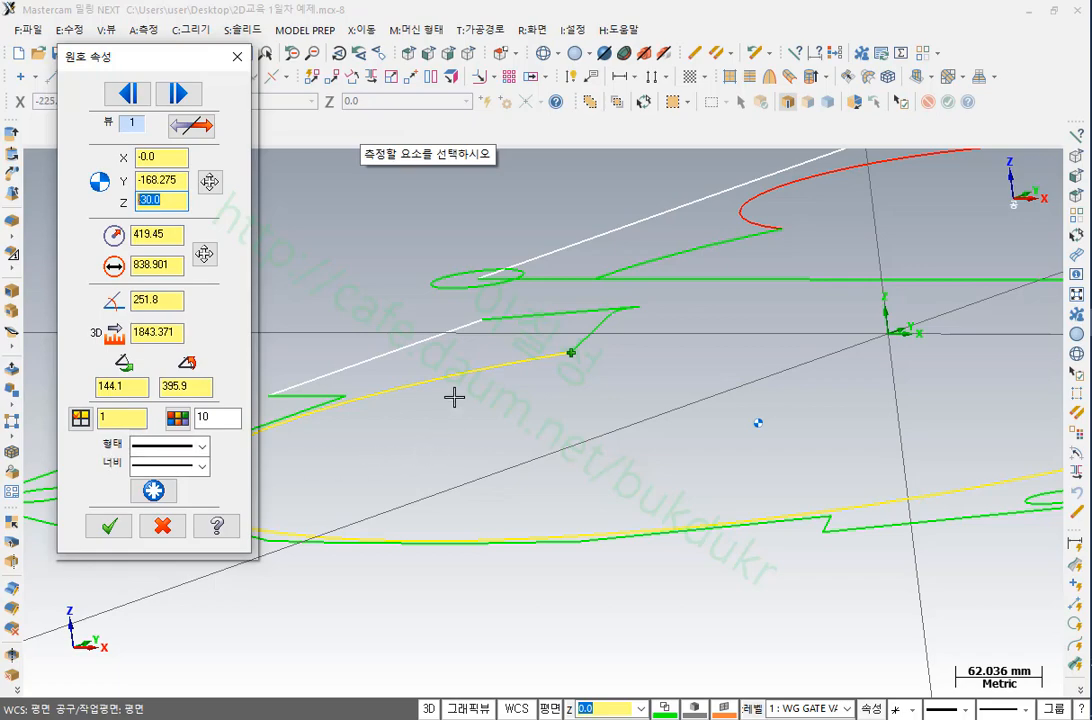
{"action": "key", "text": "Escape"}
Select all the displayed contours in the isometric view and start the Project transform on them
{"action": "scroll", "coordinate": [357, 334], "scroll_direction": "down", "scroll_amount": 2}
{"action": "scroll", "coordinate": [357, 334], "scroll_direction": "down", "scroll_amount": 1}
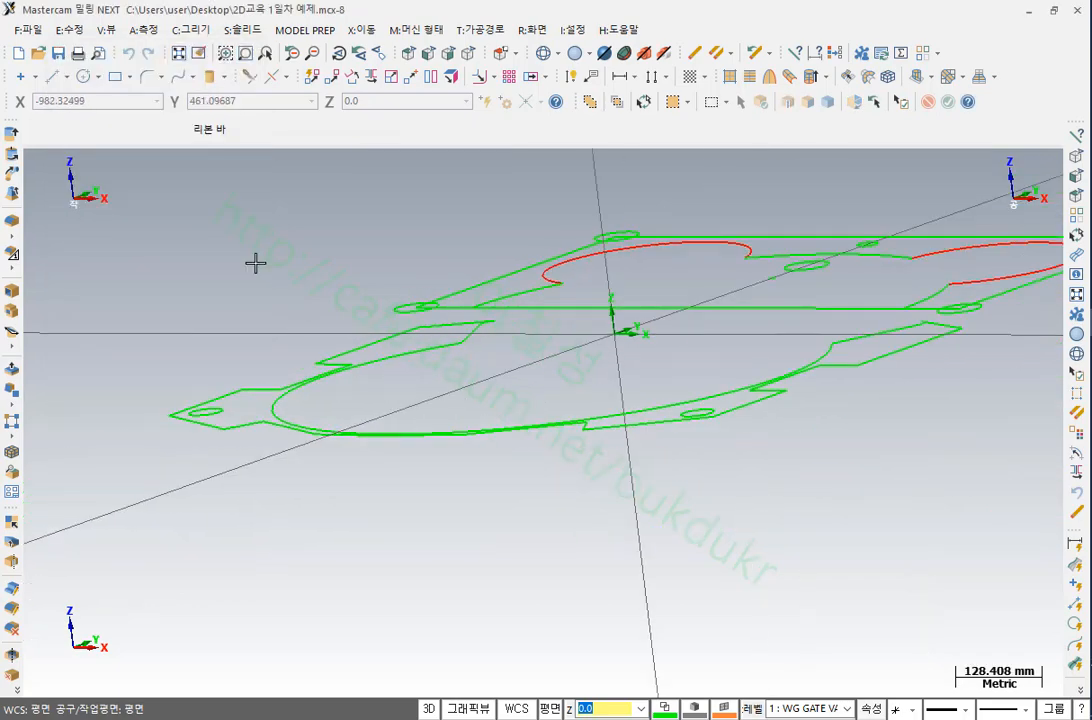
{"action": "left_click", "coordinate": [468, 53]}
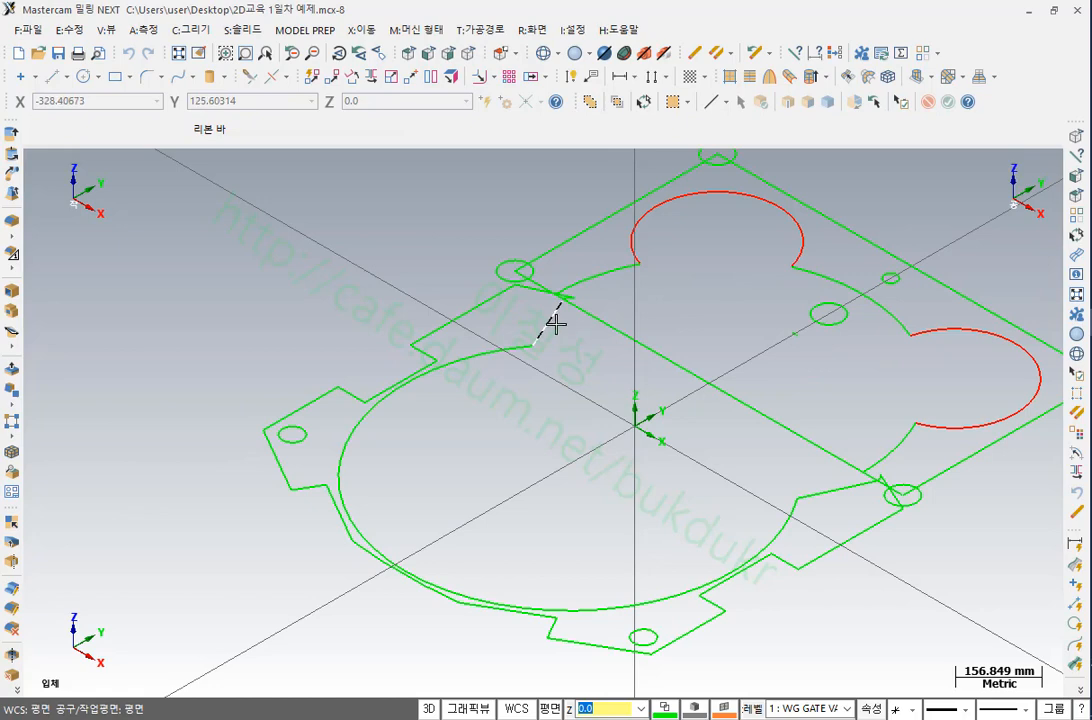
{"action": "scroll", "coordinate": [514, 390], "scroll_direction": "down", "scroll_amount": 3}
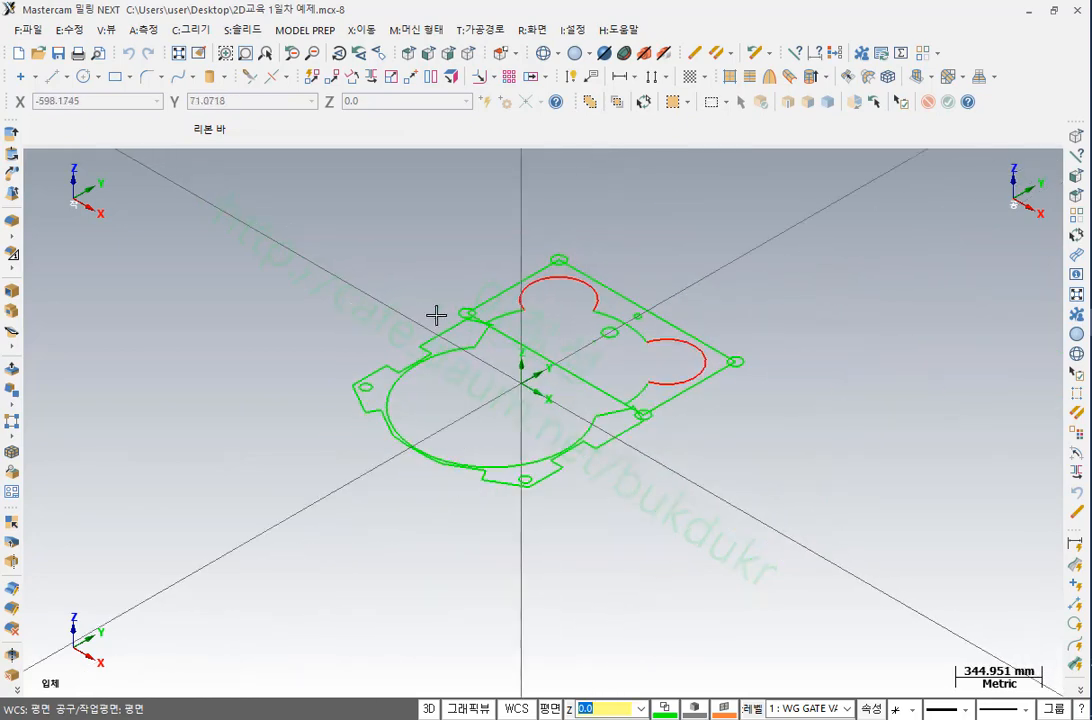
{"action": "left_click_drag", "start_coordinate": [877, 592], "coordinate": [290, 236]}
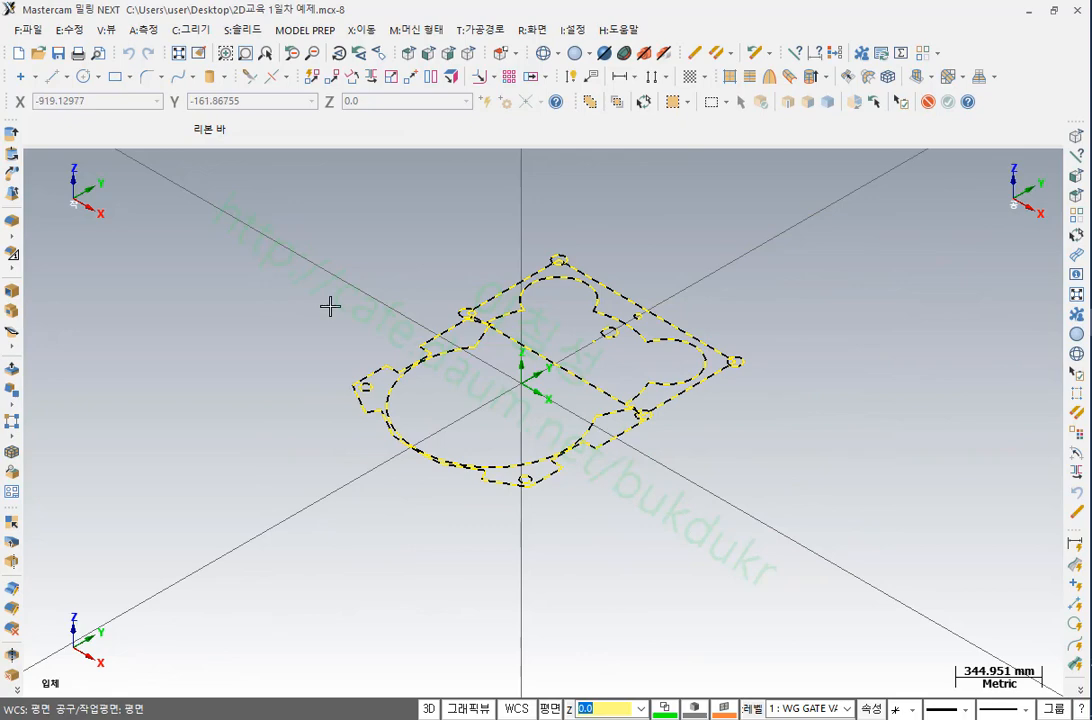
{"action": "left_click", "coordinate": [361, 29]}
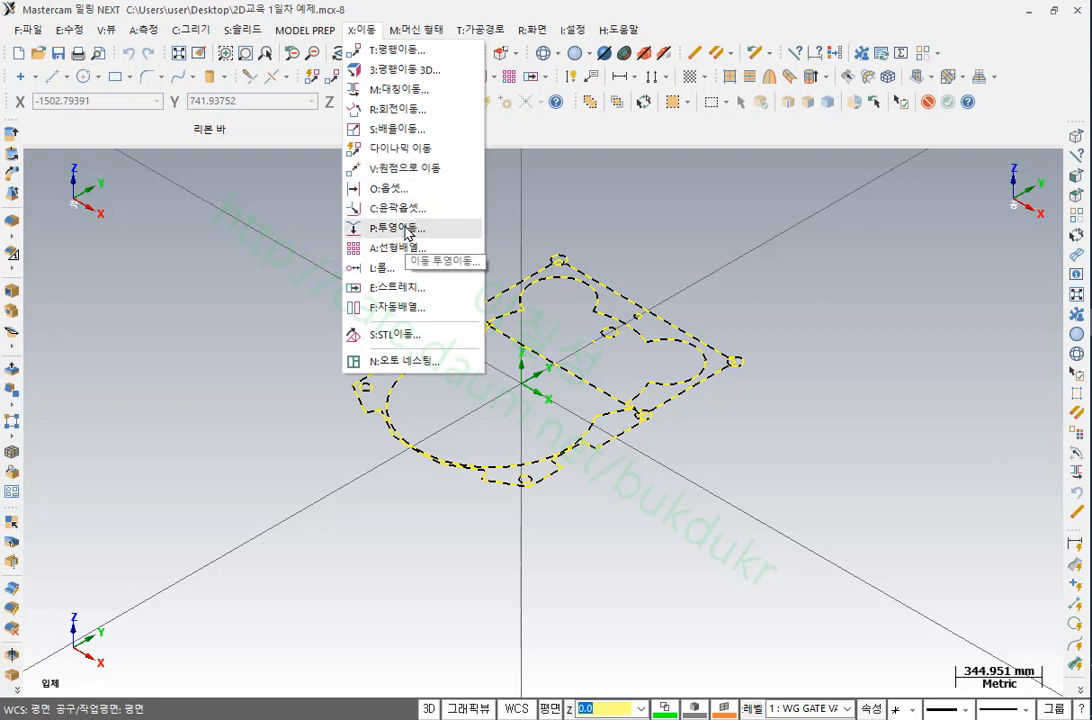
{"action": "left_click", "coordinate": [407, 230]}
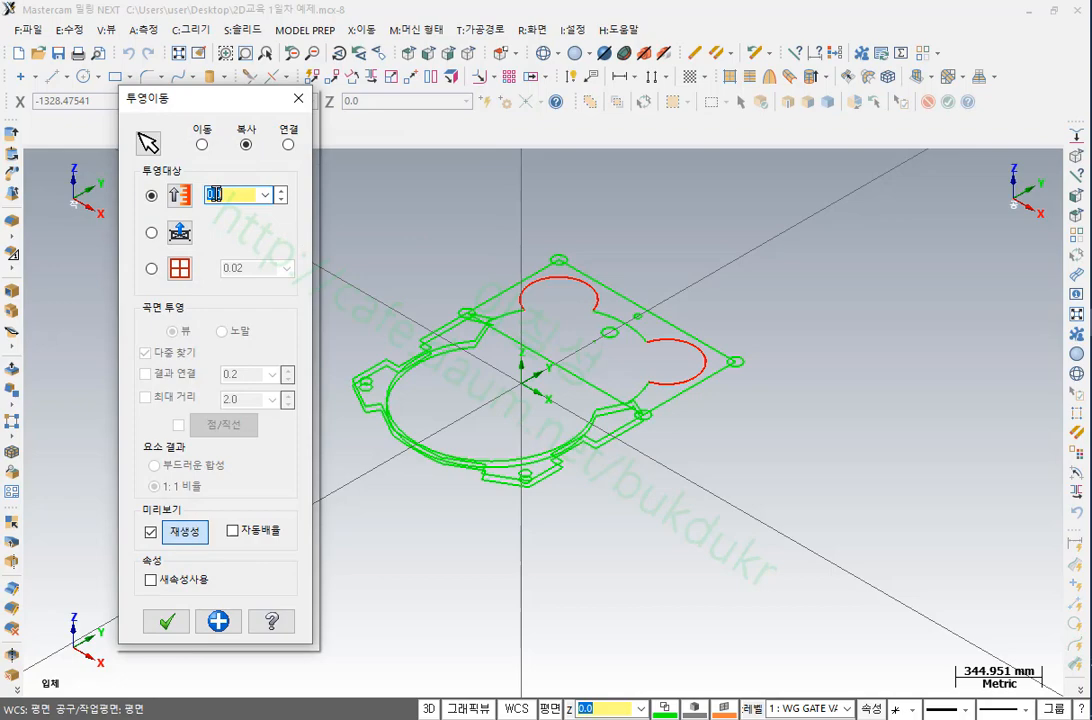
Compare the Move and Copy previews of the contours projected to Z 0.0 around the lower contour
{"action": "scroll", "coordinate": [458, 395], "scroll_direction": "up", "scroll_amount": 8}
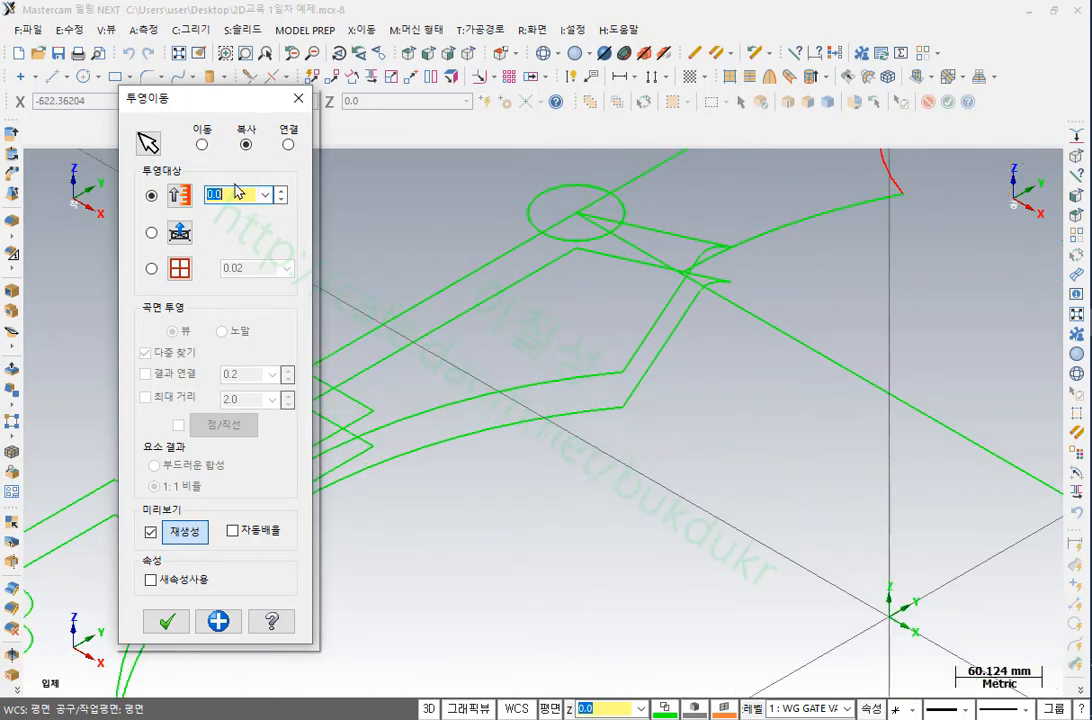
{"action": "left_click", "coordinate": [202, 145]}
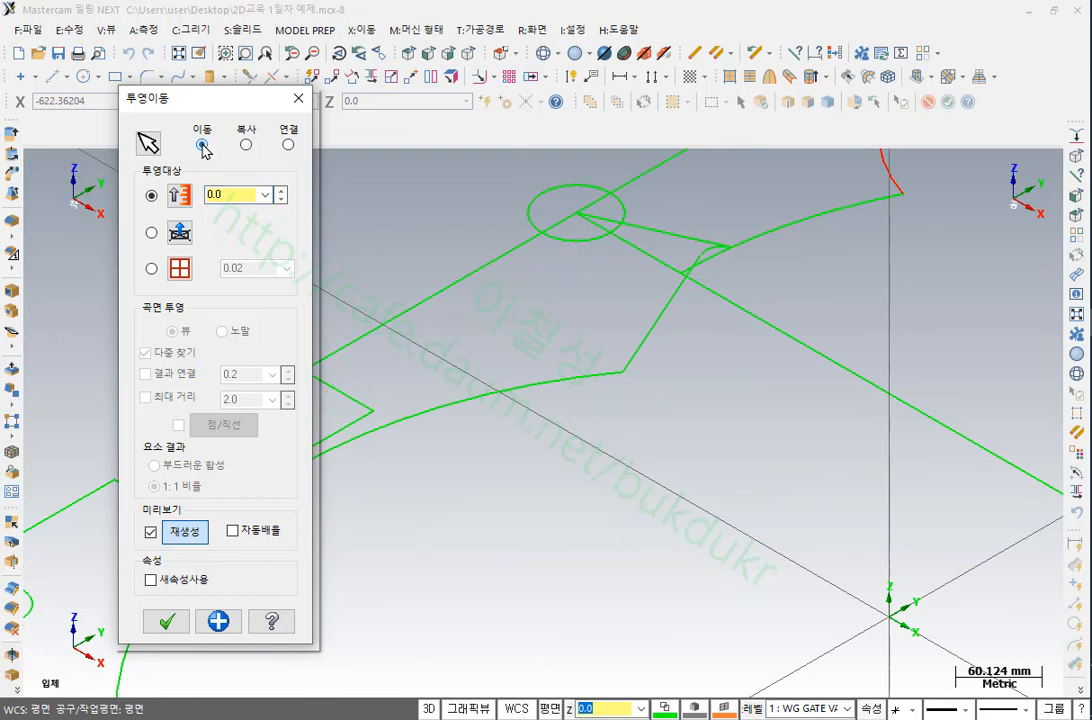
{"action": "scroll", "coordinate": [726, 256], "scroll_direction": "down", "scroll_amount": 5}
{"action": "middle_click_drag", "start_coordinate": [668, 290], "coordinate": [707, 353]}
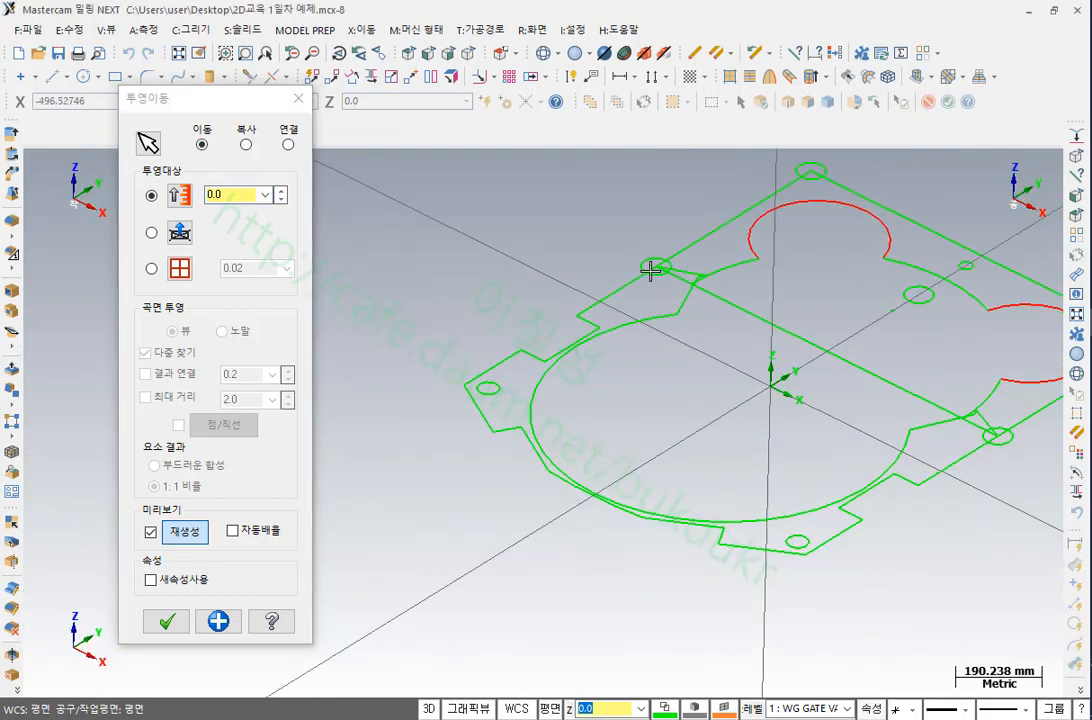
{"action": "scroll", "coordinate": [396, 176], "scroll_direction": "up", "scroll_amount": 2}
{"action": "left_click", "coordinate": [246, 145]}
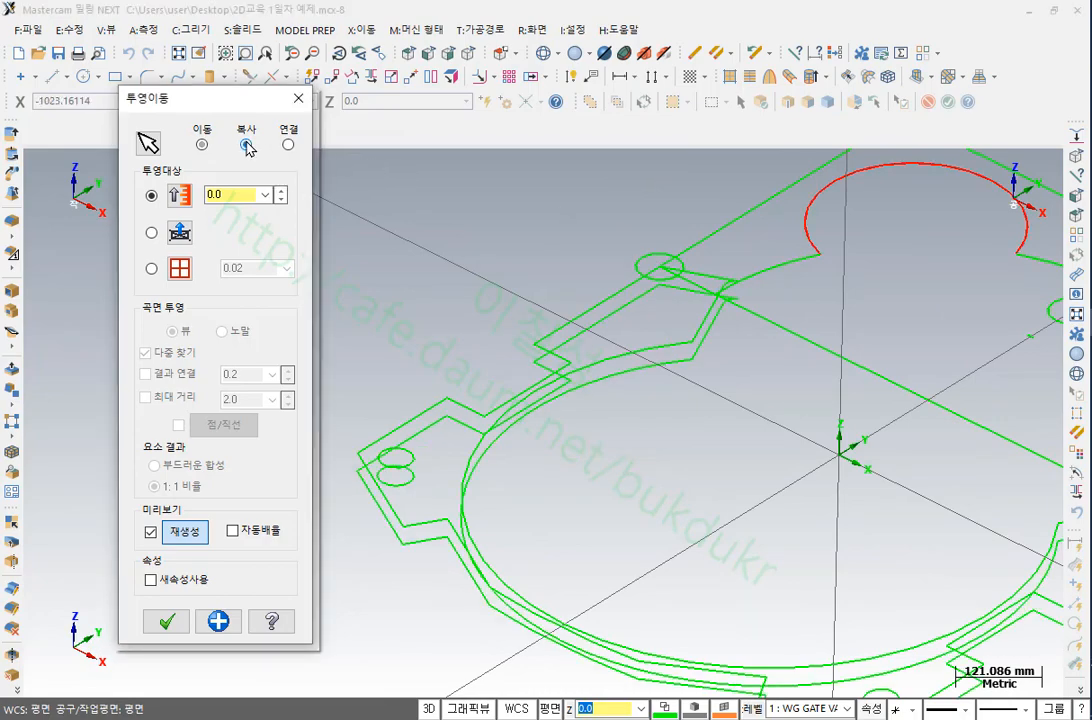
{"action": "scroll", "coordinate": [678, 324], "scroll_direction": "up", "scroll_amount": 5}
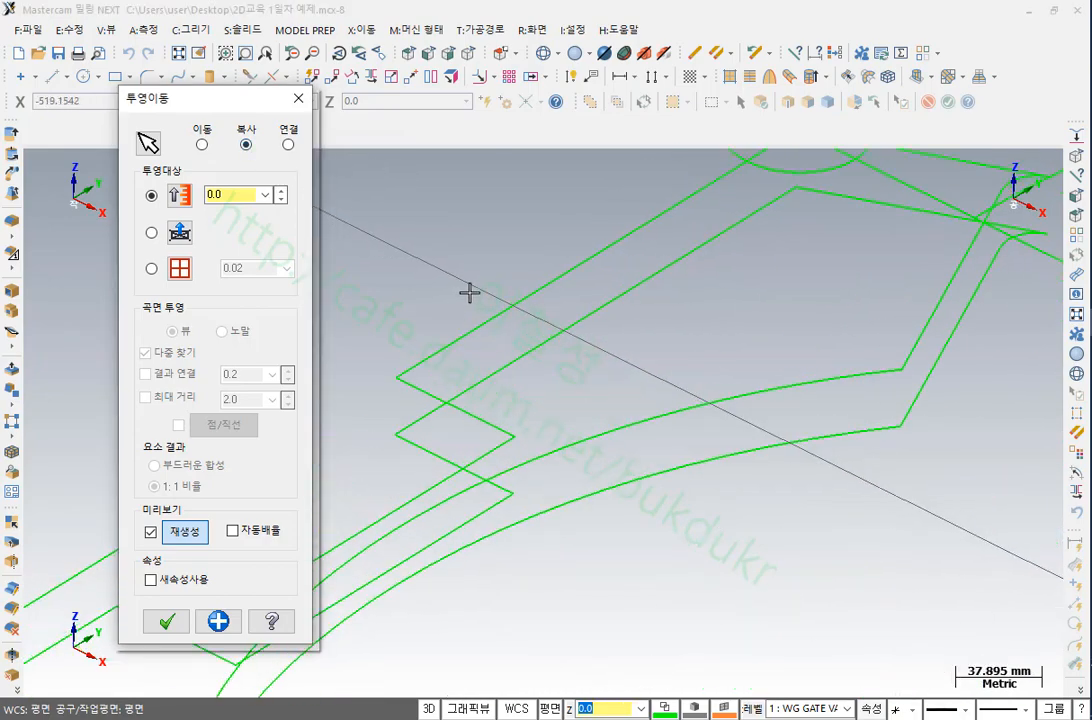
{"action": "left_click", "coordinate": [203, 145]}
{"action": "left_click", "coordinate": [246, 145]}
{"action": "left_click", "coordinate": [202, 145]}
{"action": "left_click", "coordinate": [246, 145]}
Project all the selected contours to Z 0.0 with the Move option, without leaving the originals behind
{"action": "left_click", "coordinate": [202, 145]}
{"action": "scroll", "coordinate": [540, 190], "scroll_direction": "down", "scroll_amount": 2}
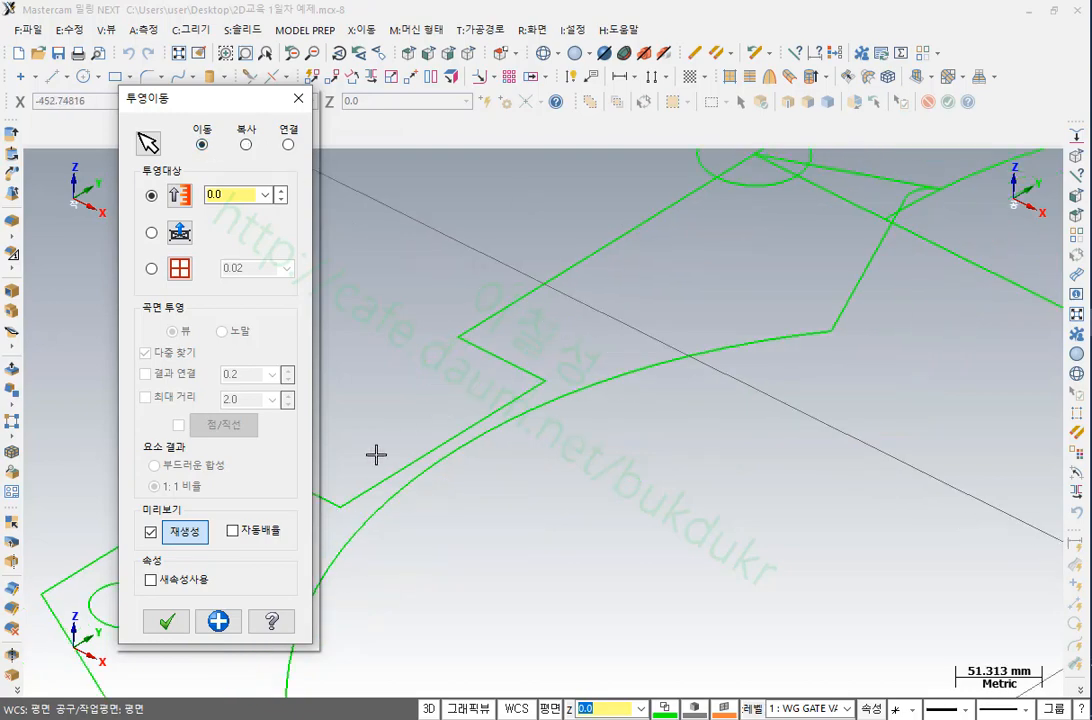
{"action": "left_click", "coordinate": [167, 621]}
Examine the projected contours in tilted views, around the overlapping corner and from the top to check that they share one plane
{"action": "scroll", "coordinate": [356, 349], "scroll_direction": "down", "scroll_amount": 5}
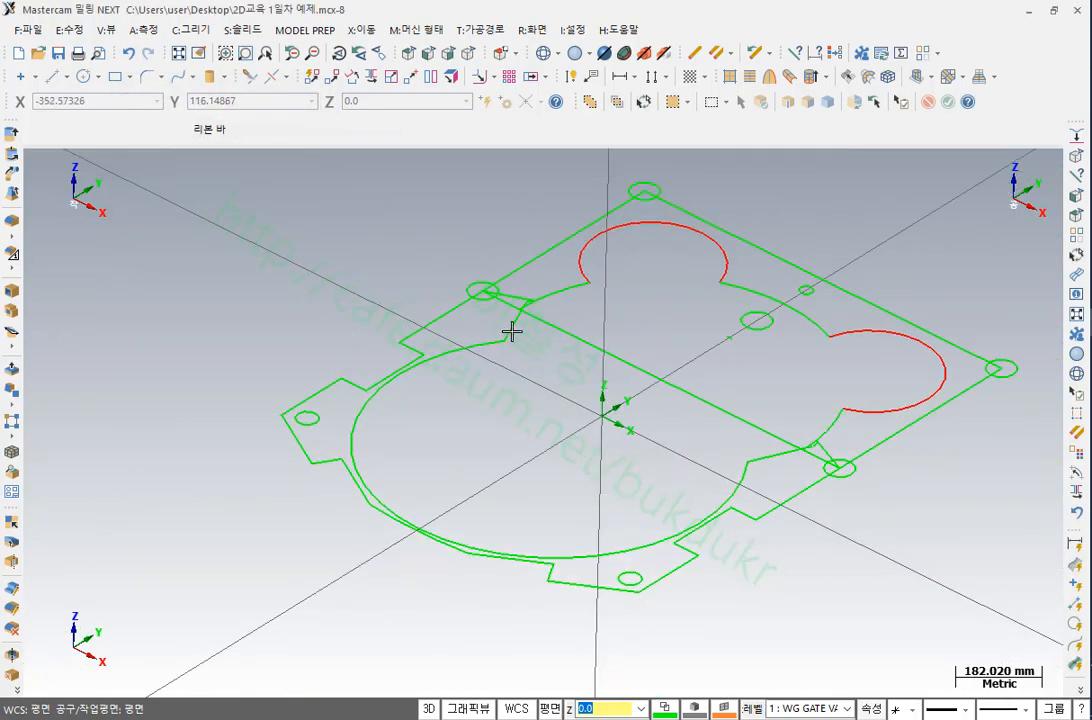
{"action": "scroll", "coordinate": [520, 320], "scroll_direction": "up", "scroll_amount": 3}
{"action": "middle_click_drag", "start_coordinate": [527, 312], "coordinate": [558, 275]}
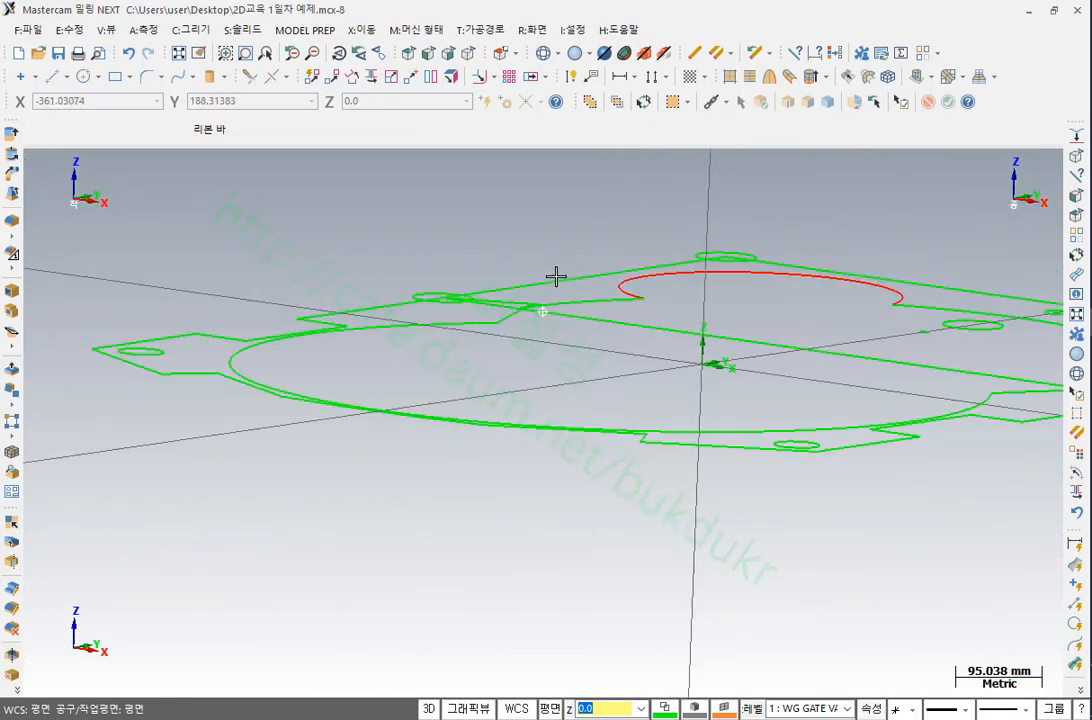
{"action": "scroll", "coordinate": [570, 334], "scroll_direction": "up", "scroll_amount": 4}
{"action": "scroll", "coordinate": [510, 330], "scroll_direction": "up", "scroll_amount": 1}
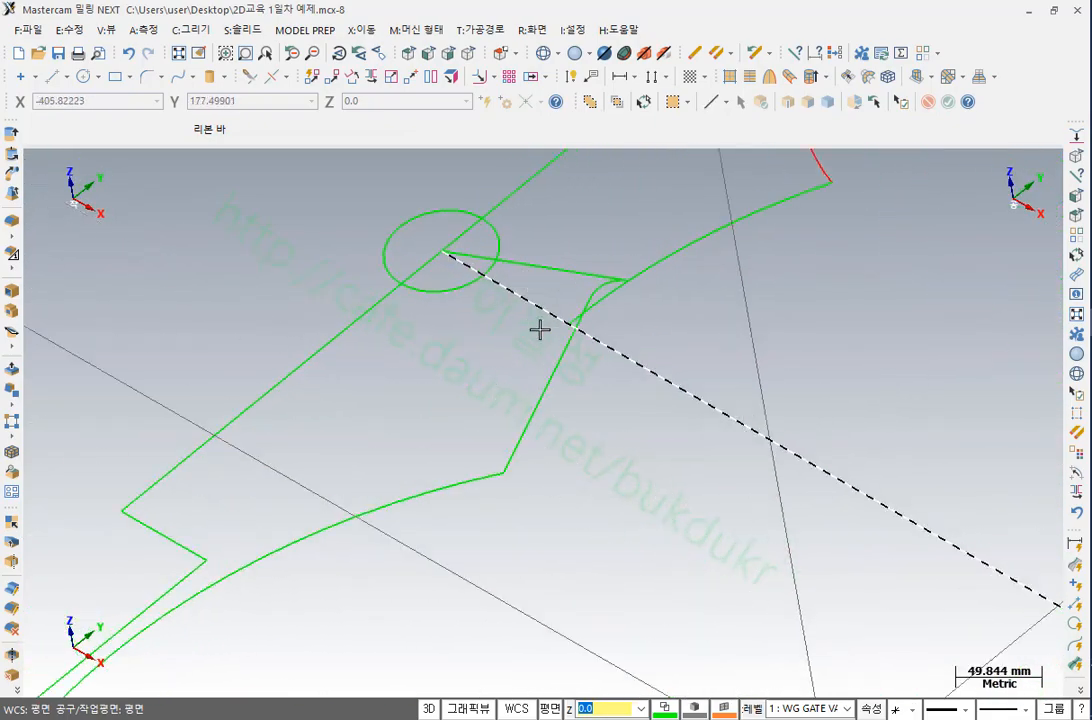
{"action": "scroll", "coordinate": [682, 311], "scroll_direction": "up", "scroll_amount": 1}
{"action": "scroll", "coordinate": [560, 292], "scroll_direction": "down", "scroll_amount": 1}
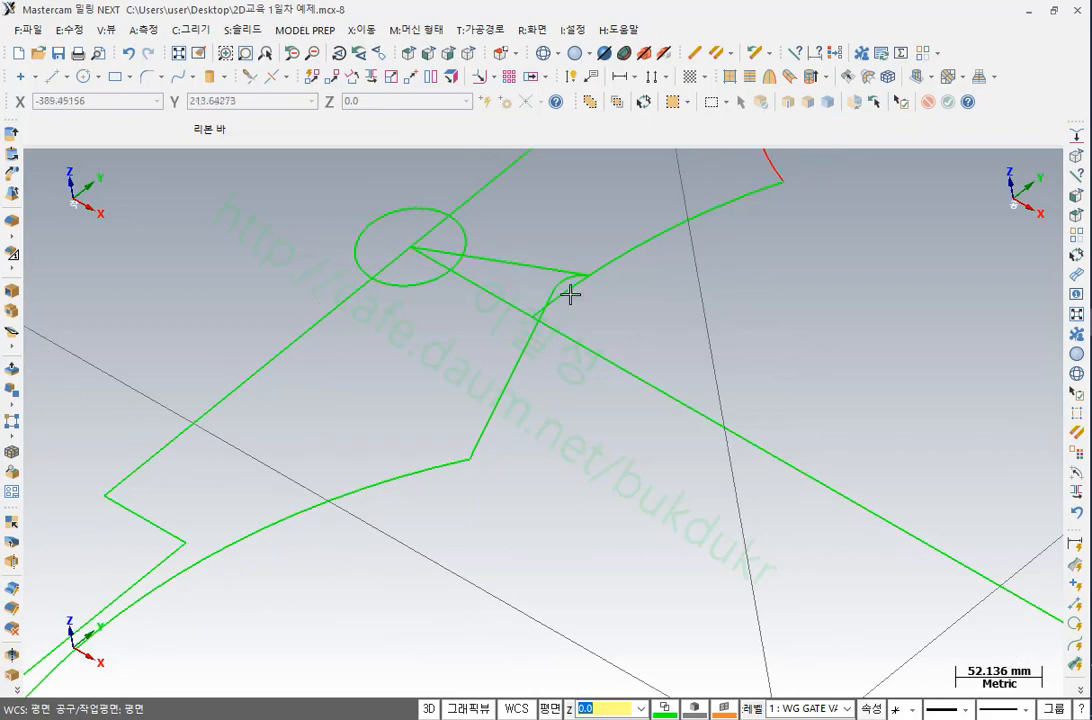
{"action": "scroll", "coordinate": [397, 236], "scroll_direction": "down", "scroll_amount": 4}
{"action": "scroll", "coordinate": [315, 196], "scroll_direction": "down", "scroll_amount": 3}
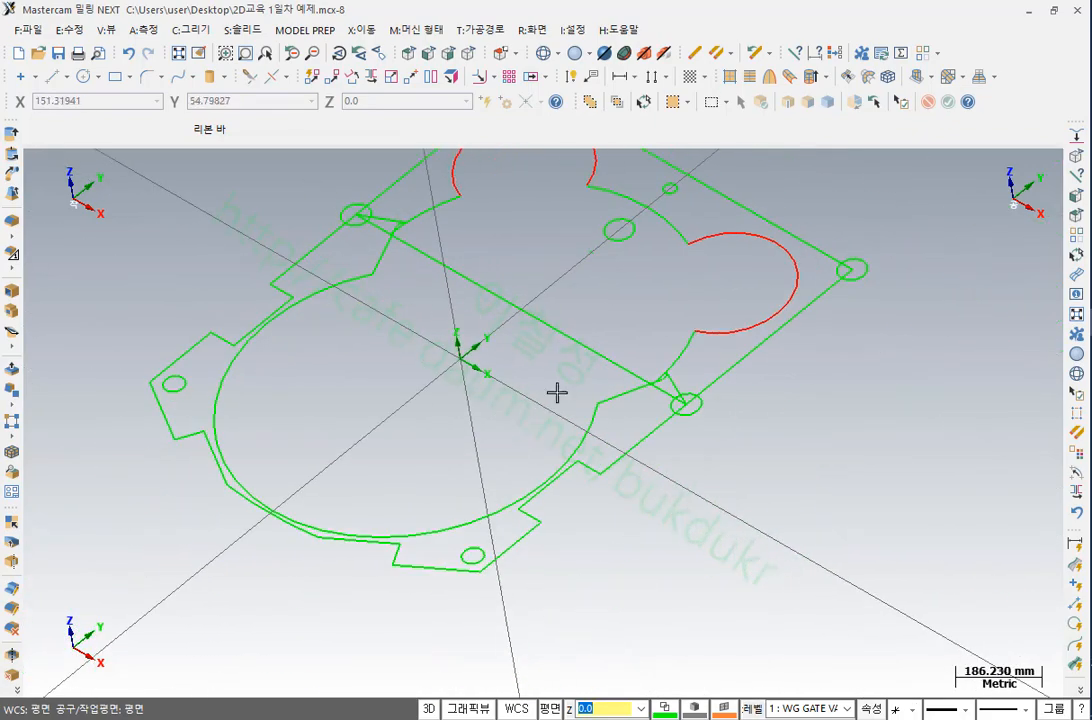
{"action": "scroll", "coordinate": [619, 373], "scroll_direction": "up", "scroll_amount": 1}
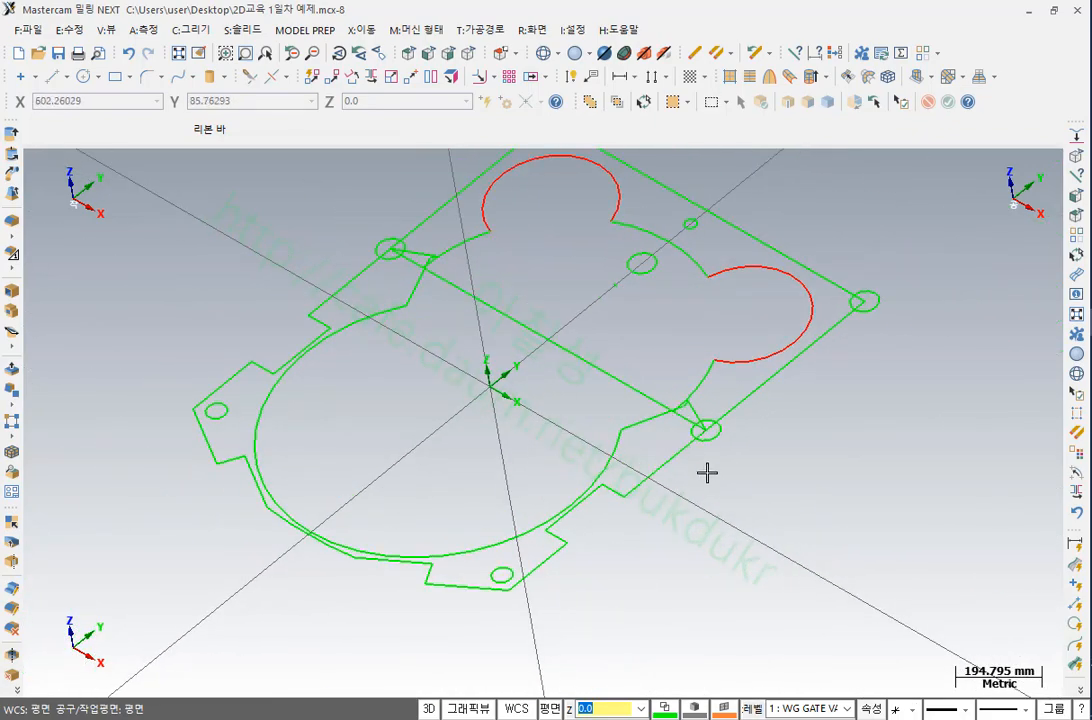
{"action": "scroll", "coordinate": [763, 407], "scroll_direction": "up", "scroll_amount": 2}
{"action": "scroll", "coordinate": [835, 415], "scroll_direction": "down", "scroll_amount": 1}
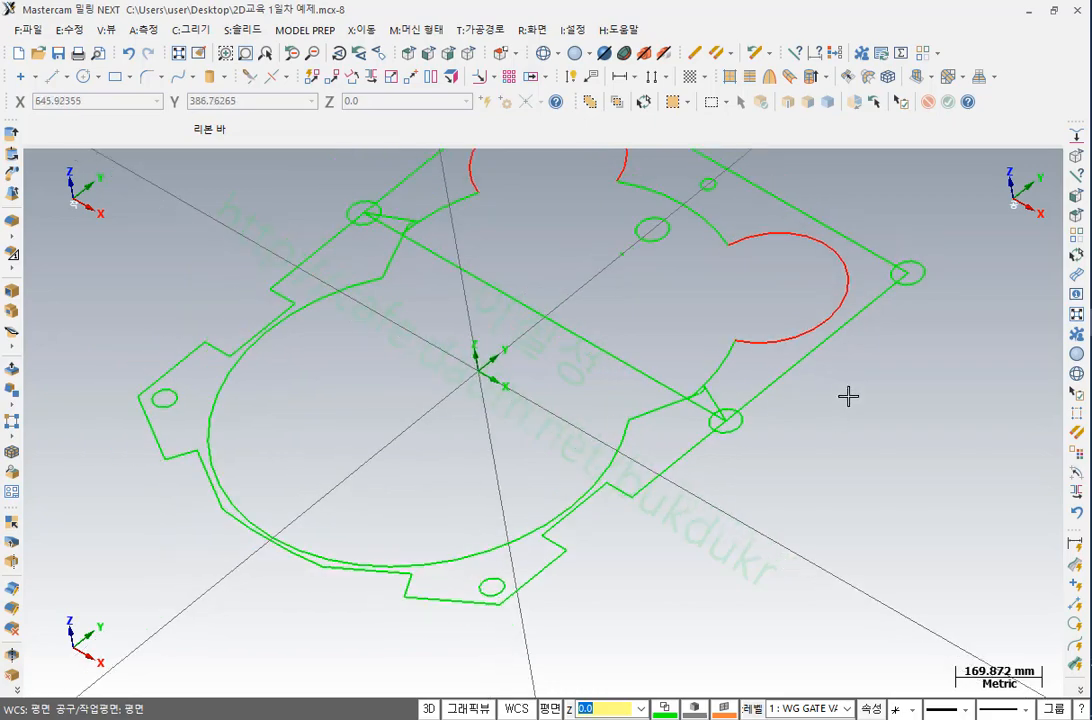
{"action": "scroll", "coordinate": [750, 420], "scroll_direction": "down", "scroll_amount": 2}
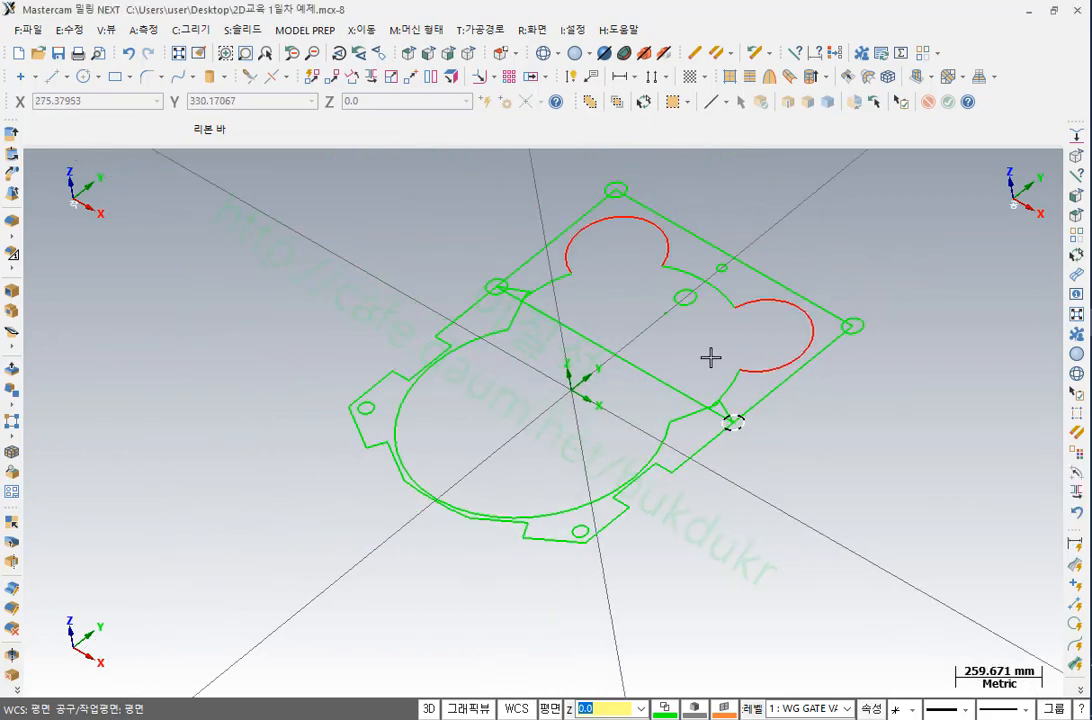
{"action": "left_click", "coordinate": [411, 53]}
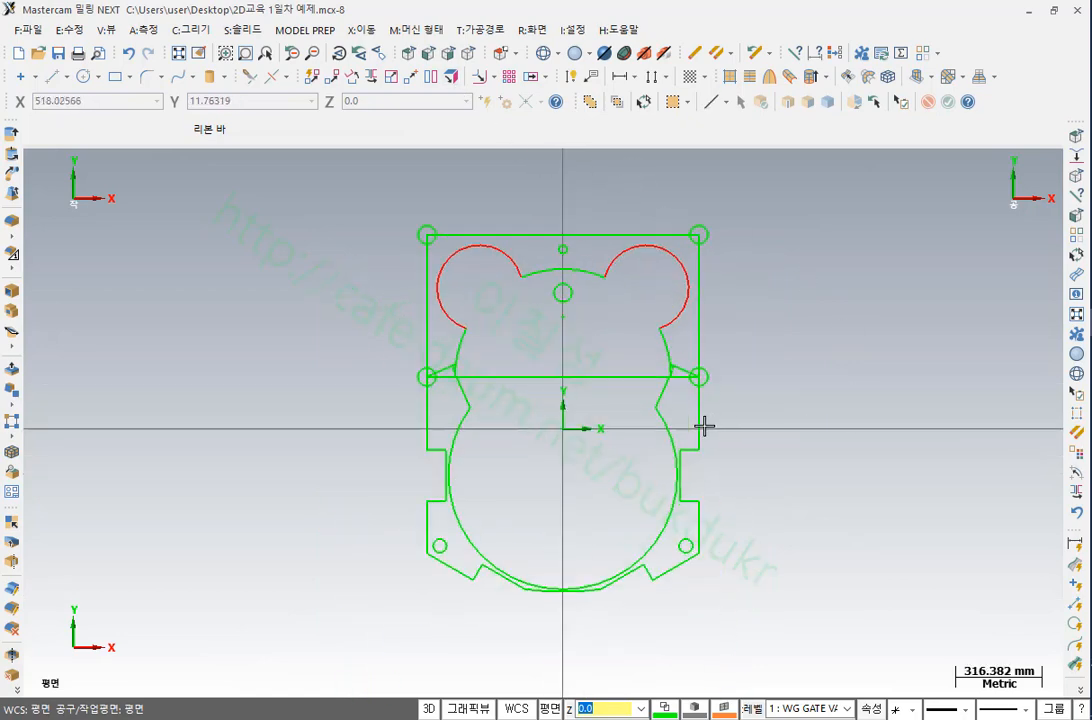
Select the whole outer profile around the part as a continuous chain, including both sides, the lower edge and the upper edge
{"action": "scroll", "coordinate": [704, 427], "scroll_direction": "up", "scroll_amount": 1}
{"action": "left_click", "coordinate": [699, 292]}
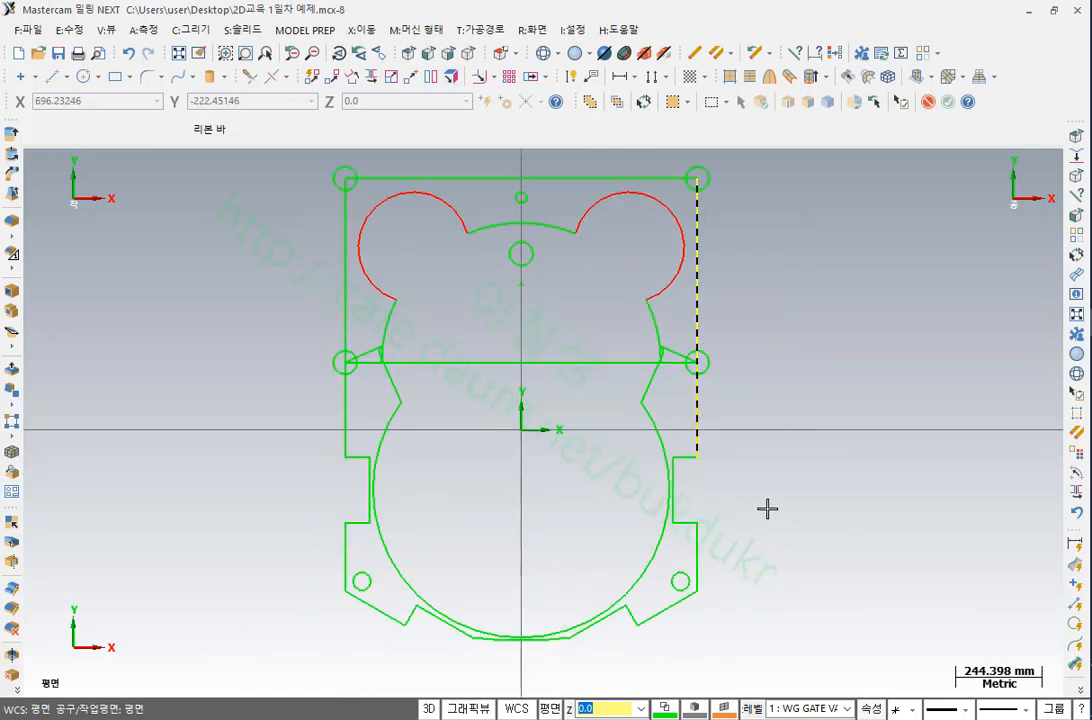
{"action": "left_click", "coordinate": [700, 553]}
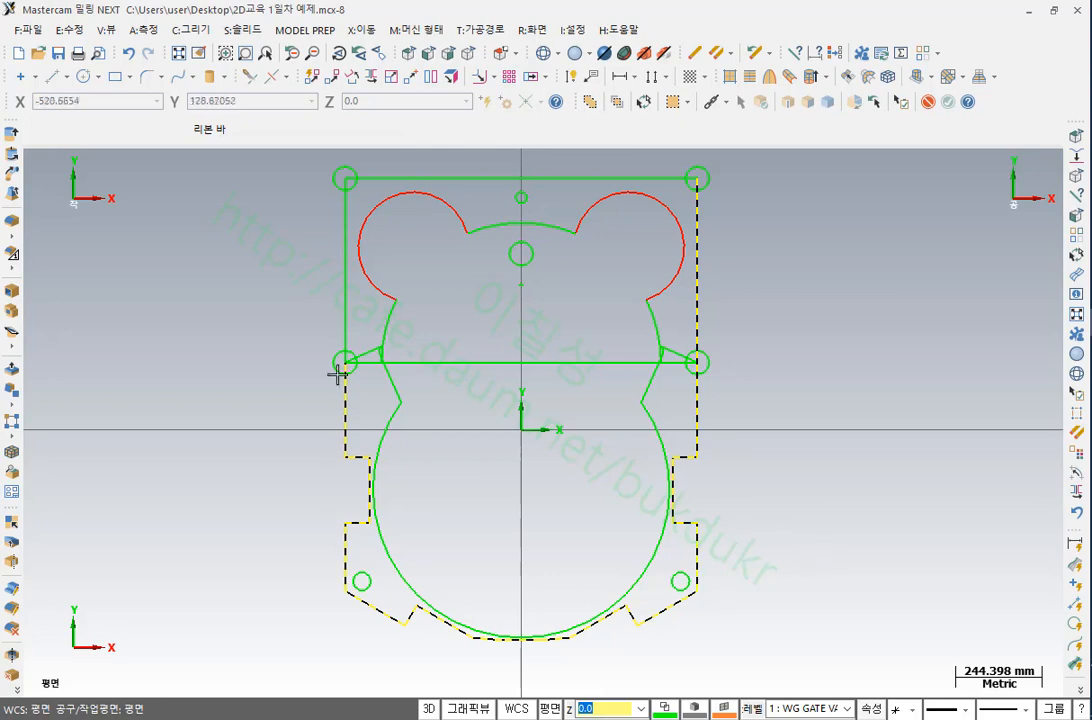
{"action": "left_click", "coordinate": [336, 289]}
{"action": "scroll", "coordinate": [967, 375], "scroll_direction": "down", "scroll_amount": 1}
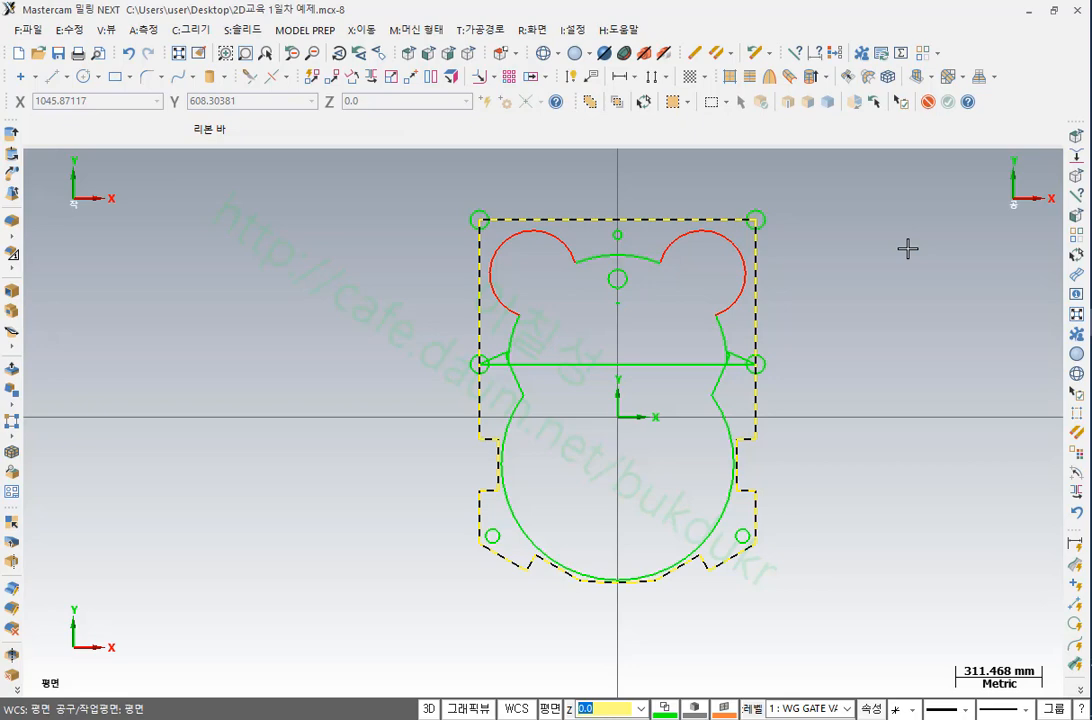
{"action": "scroll", "coordinate": [873, 283], "scroll_direction": "up", "scroll_amount": 1}
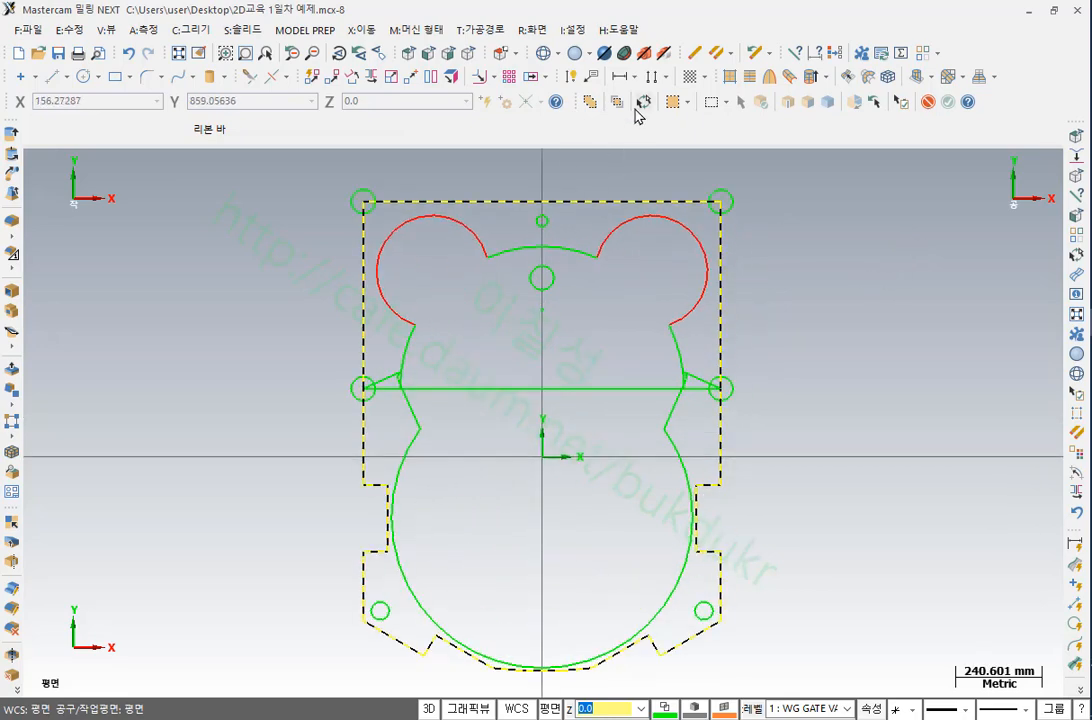
Invert the selection to delete every contour except the outer profile, and redisplay the hidden solid
{"action": "left_click", "coordinate": [638, 106]}
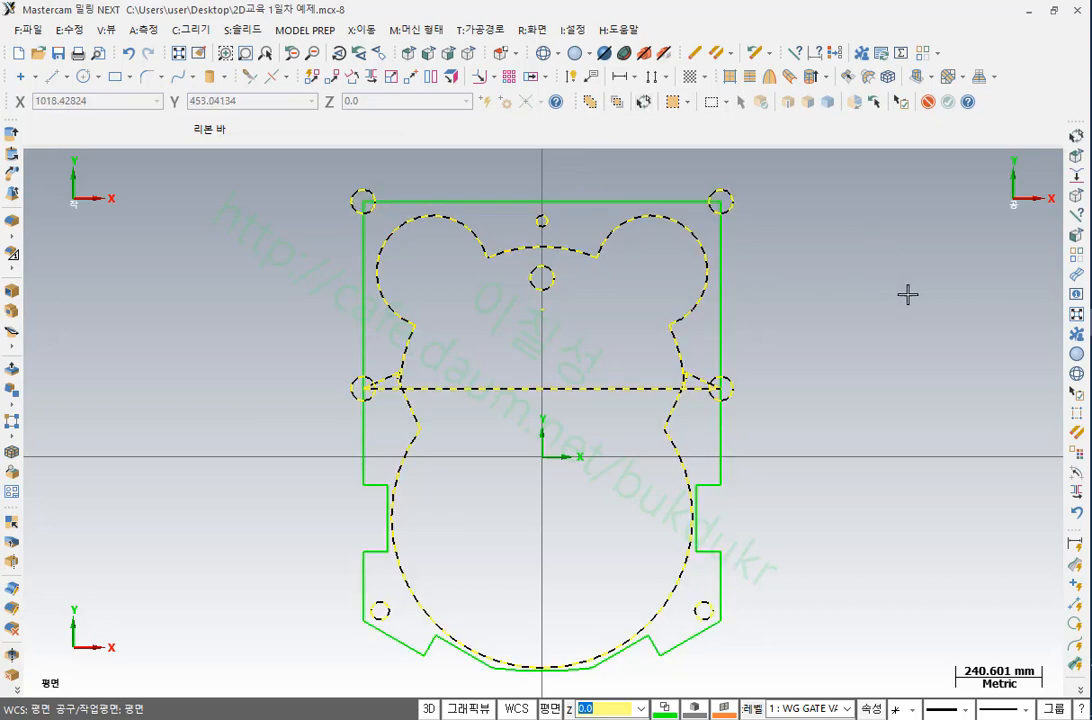
{"action": "key", "text": "Delete"}
{"action": "scroll", "coordinate": [808, 277], "scroll_direction": "down", "scroll_amount": 1}
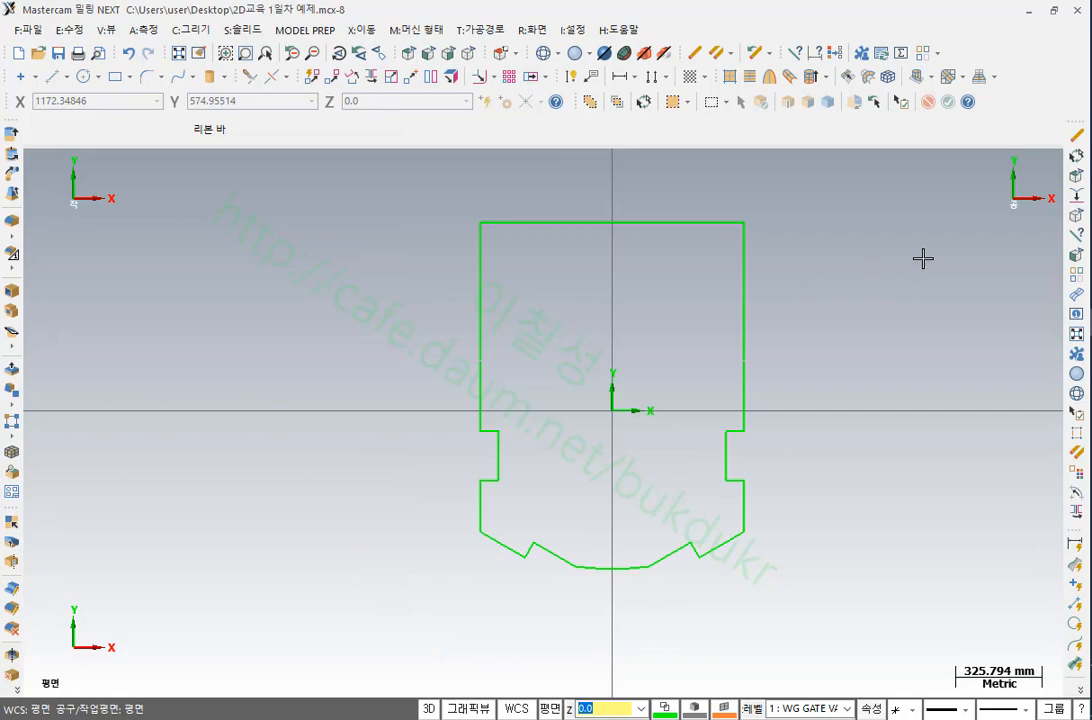
{"action": "key", "text": "ctrl+z"}
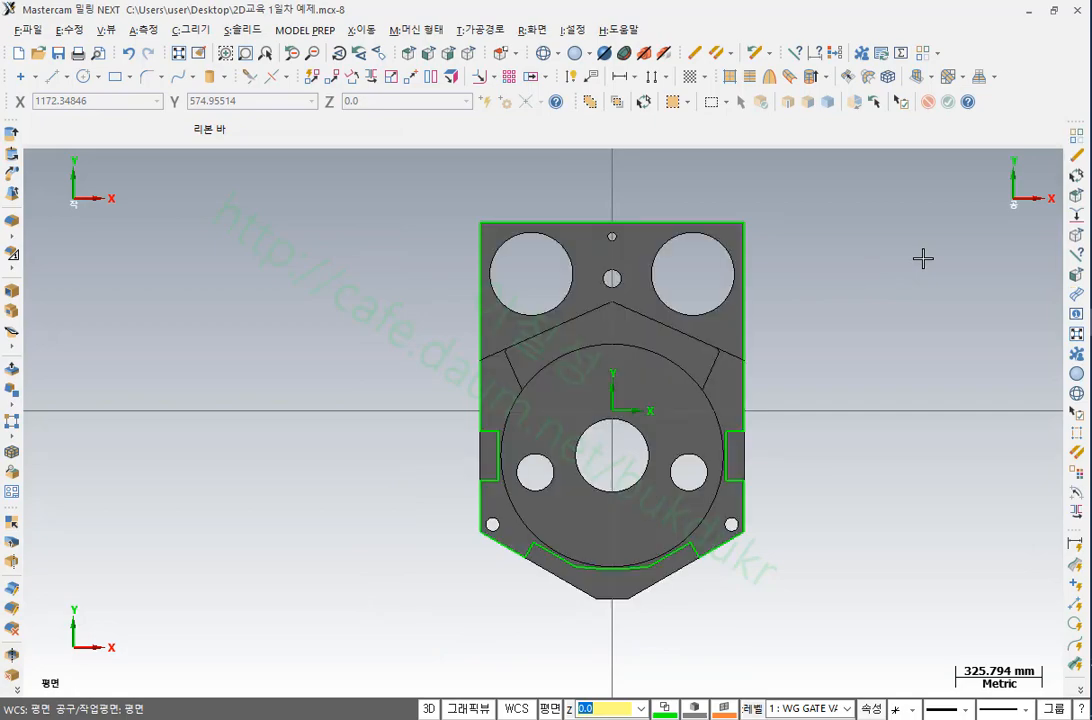
Chain-select the outer profile on the solid in the isometric view and isolate it by hiding the solid
{"action": "scroll", "coordinate": [705, 289], "scroll_direction": "up", "scroll_amount": 1}
{"action": "left_click", "coordinate": [469, 55]}
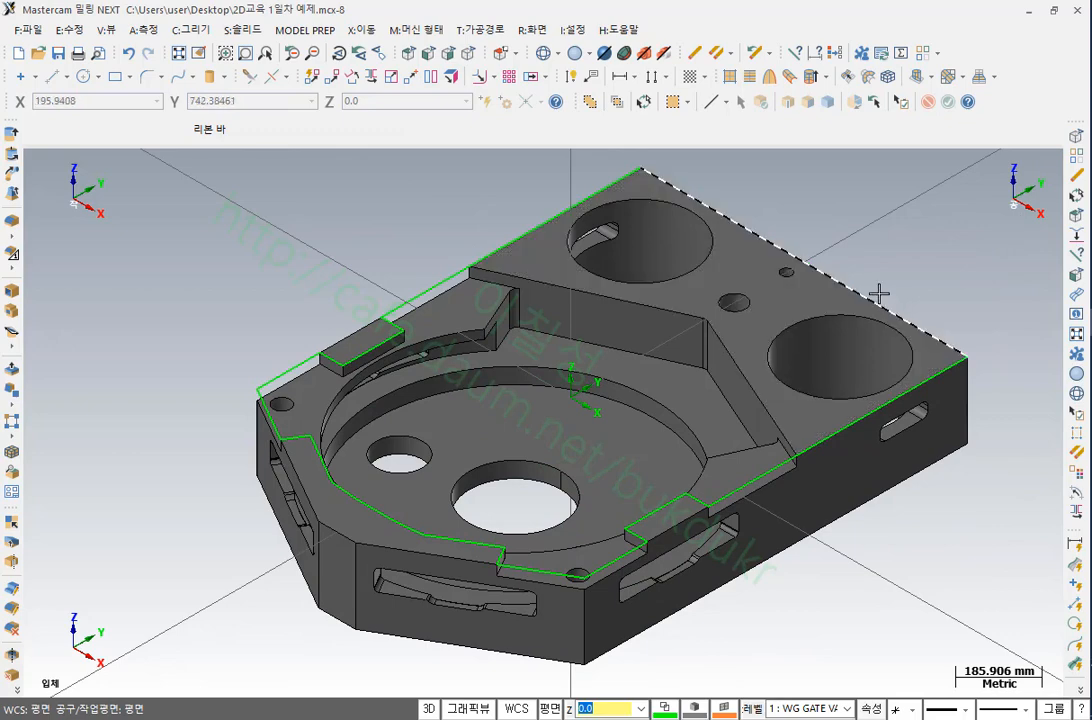
{"action": "left_click", "coordinate": [495, 256]}
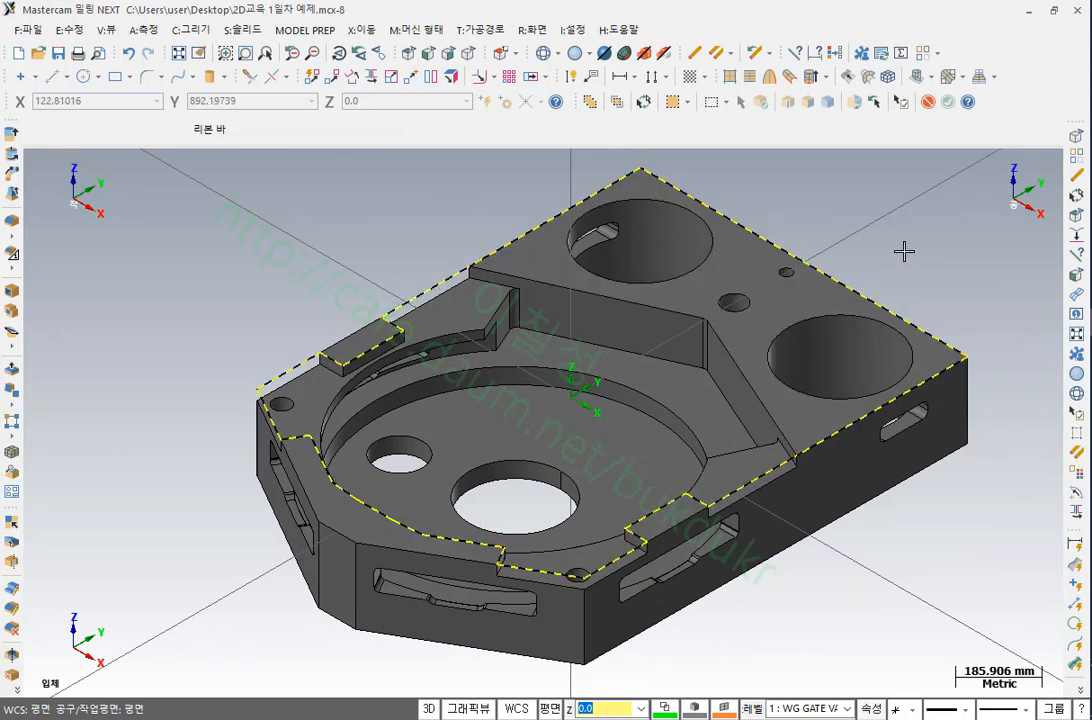
{"action": "key", "text": "alt+e"}
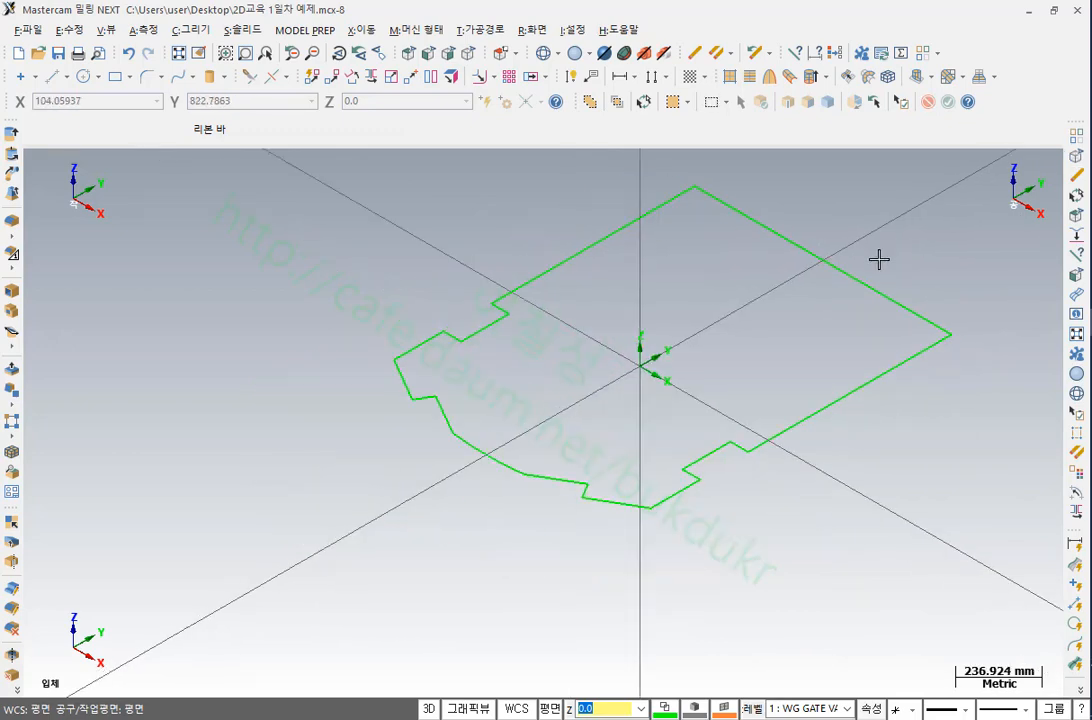
Examine the separate line segments along the outer profile's right side in the top view
{"action": "left_click", "coordinate": [408, 54]}
{"action": "scroll", "coordinate": [641, 202], "scroll_direction": "down", "scroll_amount": 3}
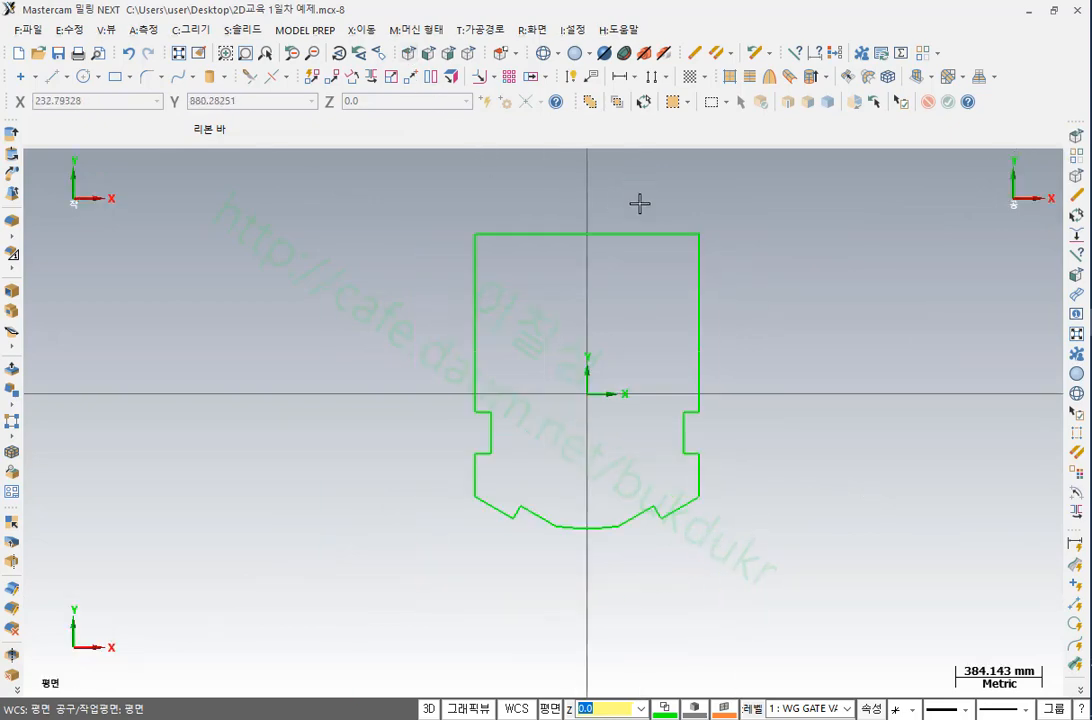
{"action": "scroll", "coordinate": [690, 400], "scroll_direction": "up", "scroll_amount": 1}
{"action": "left_click", "coordinate": [724, 224]}
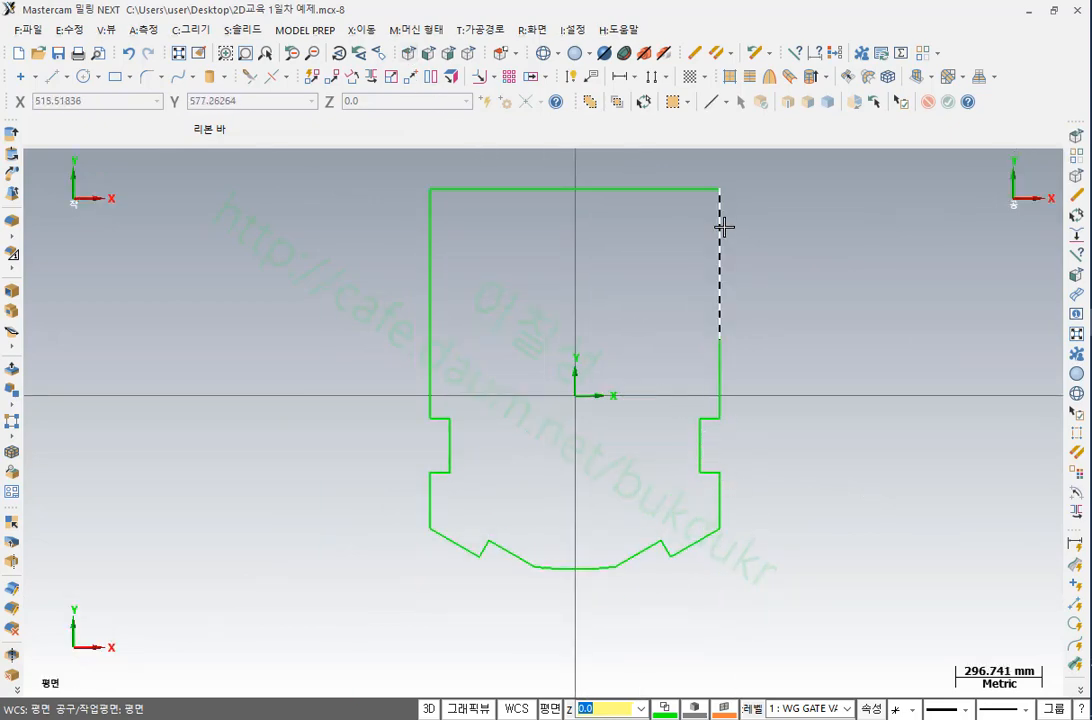
{"action": "key", "text": "Escape"}
{"action": "left_click", "coordinate": [721, 232]}
{"action": "left_click", "coordinate": [737, 423]}
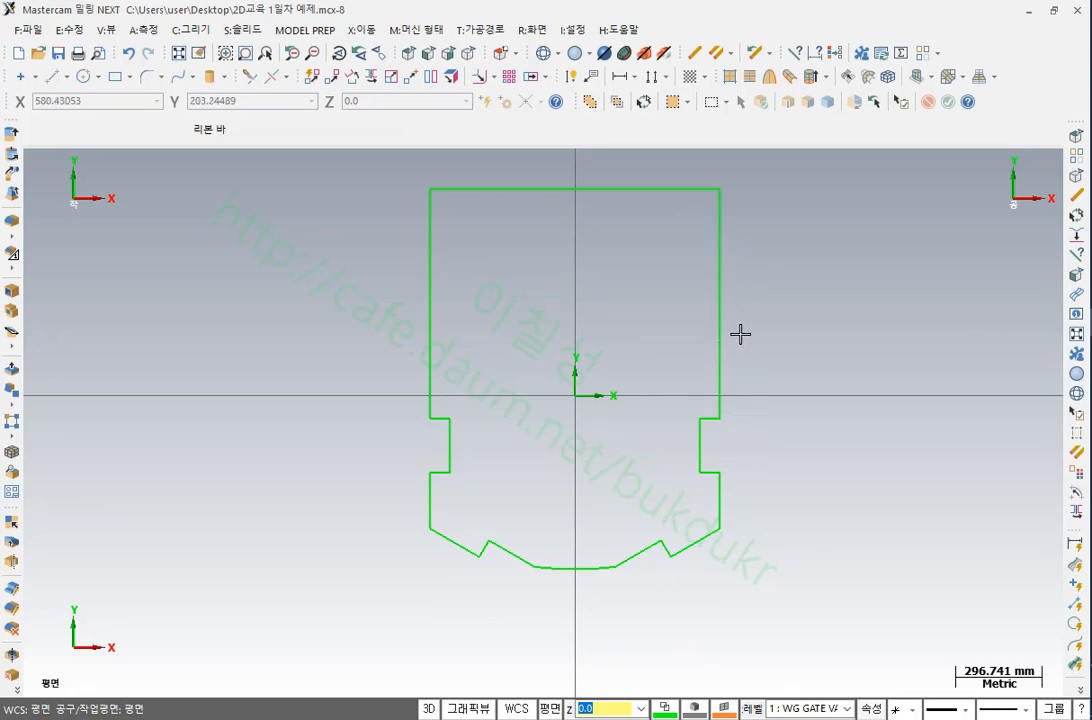
{"action": "left_click", "coordinate": [719, 310]}
{"action": "left_click", "coordinate": [492, 222]}
{"action": "left_click", "coordinate": [719, 380]}
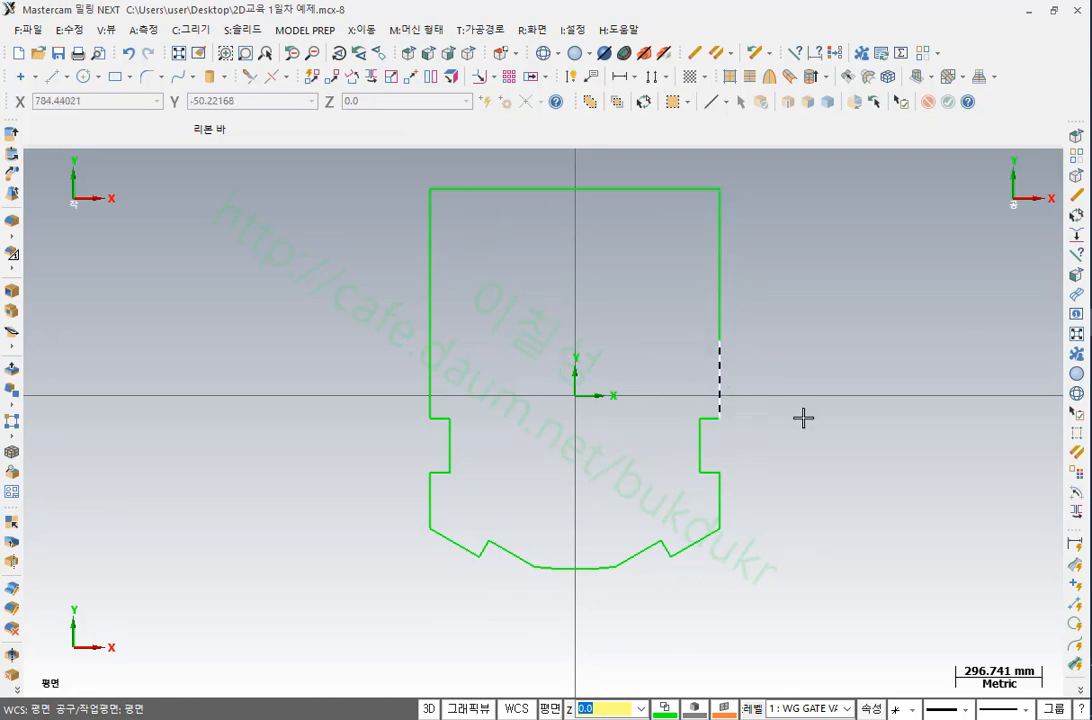
{"action": "left_click", "coordinate": [672, 442]}
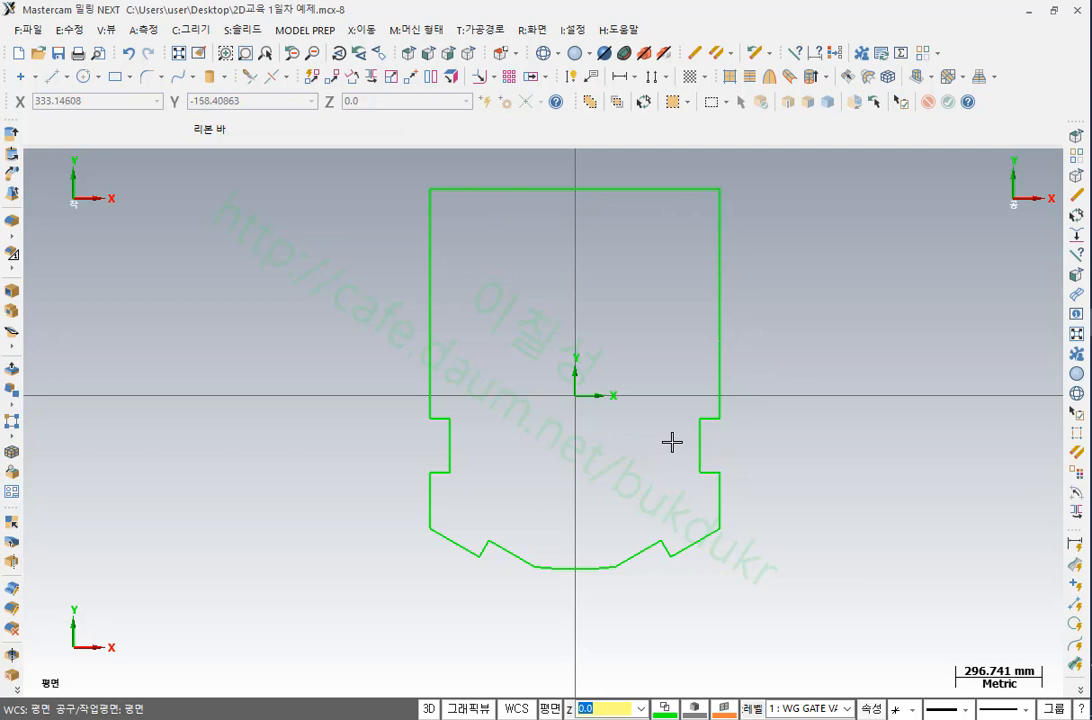
Chain-select the full outer profile, check it in the isometric view and redisplay the hidden solid
{"action": "left_click", "coordinate": [431, 512]}
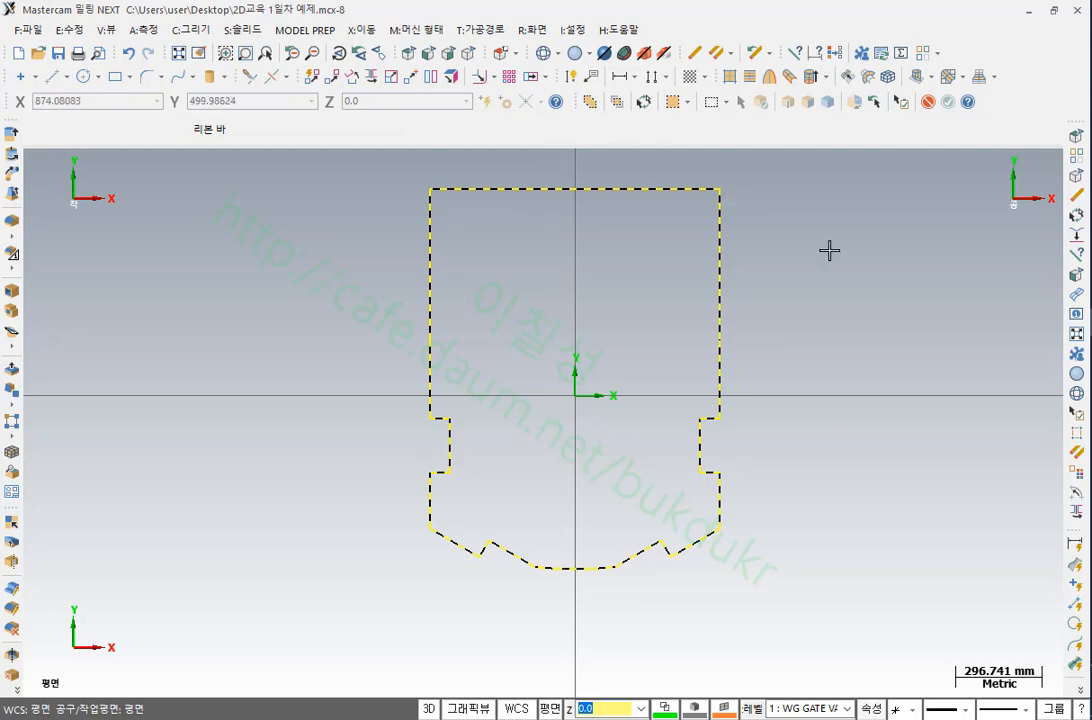
{"action": "left_click", "coordinate": [472, 56]}
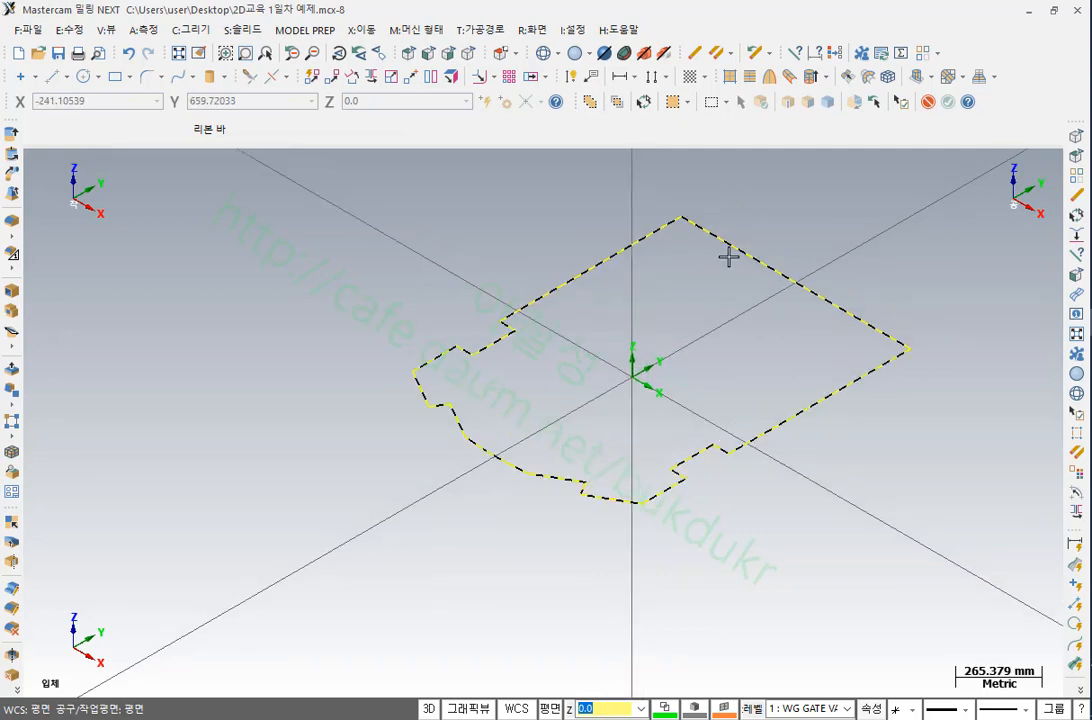
{"action": "left_click", "coordinate": [840, 258]}
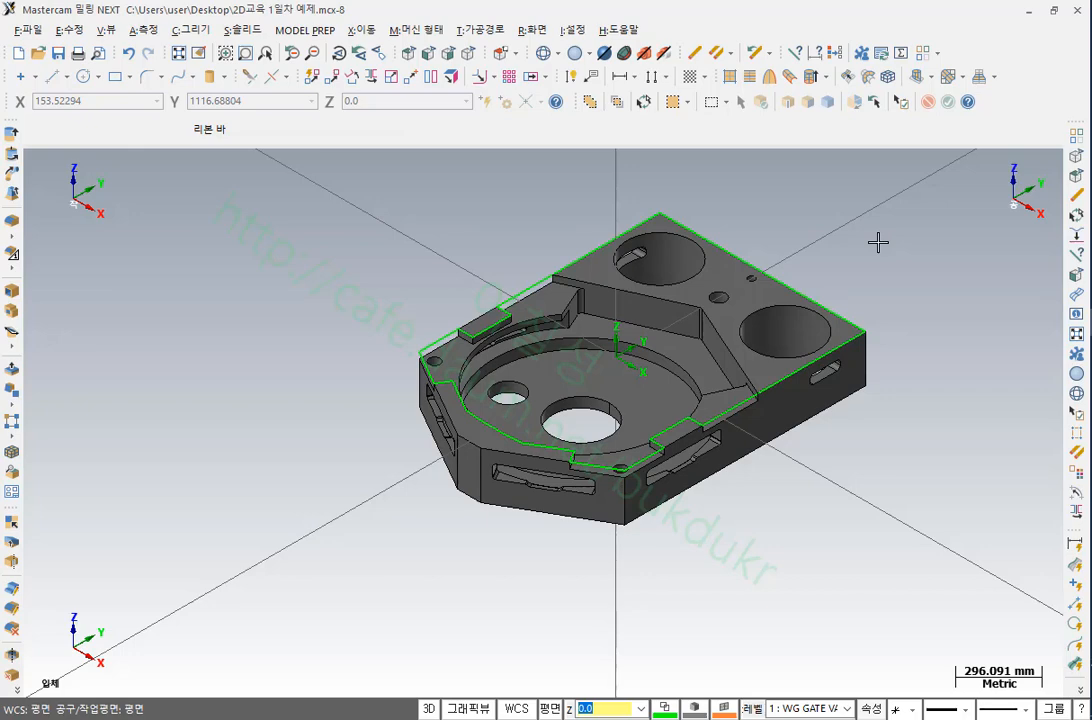
Examine the solid as a whole and its pocket walls, ledges and holes relative to the outer profile in close and rotated views
{"action": "scroll", "coordinate": [731, 240], "scroll_direction": "up", "scroll_amount": 2}
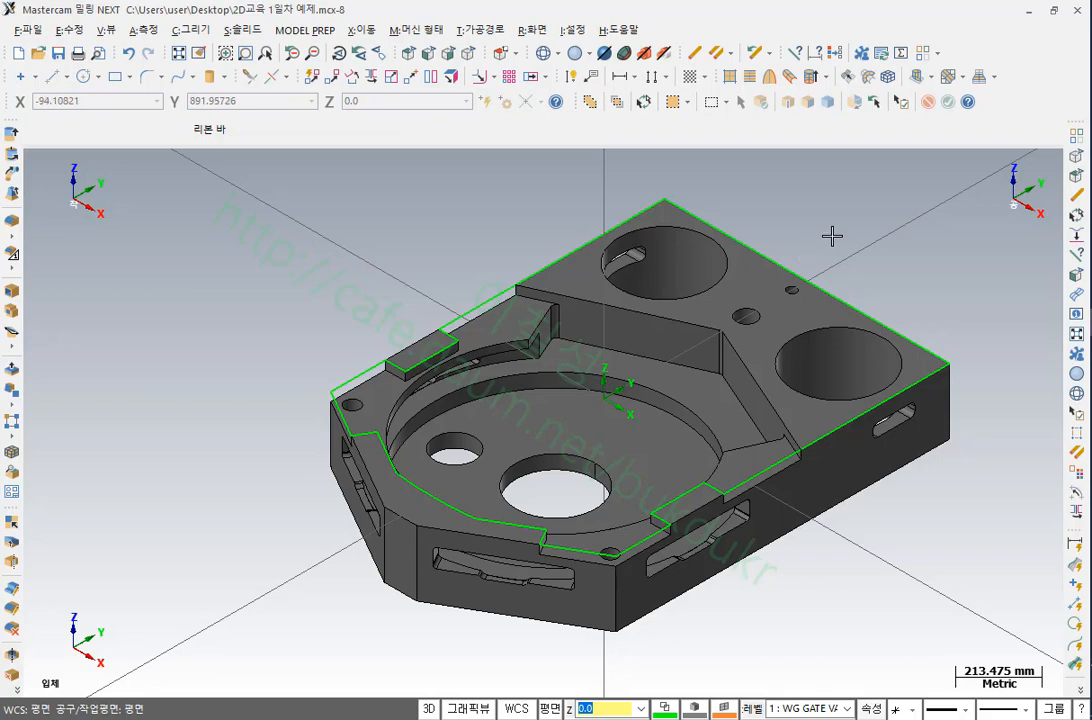
{"action": "scroll", "coordinate": [832, 300], "scroll_direction": "up", "scroll_amount": 1}
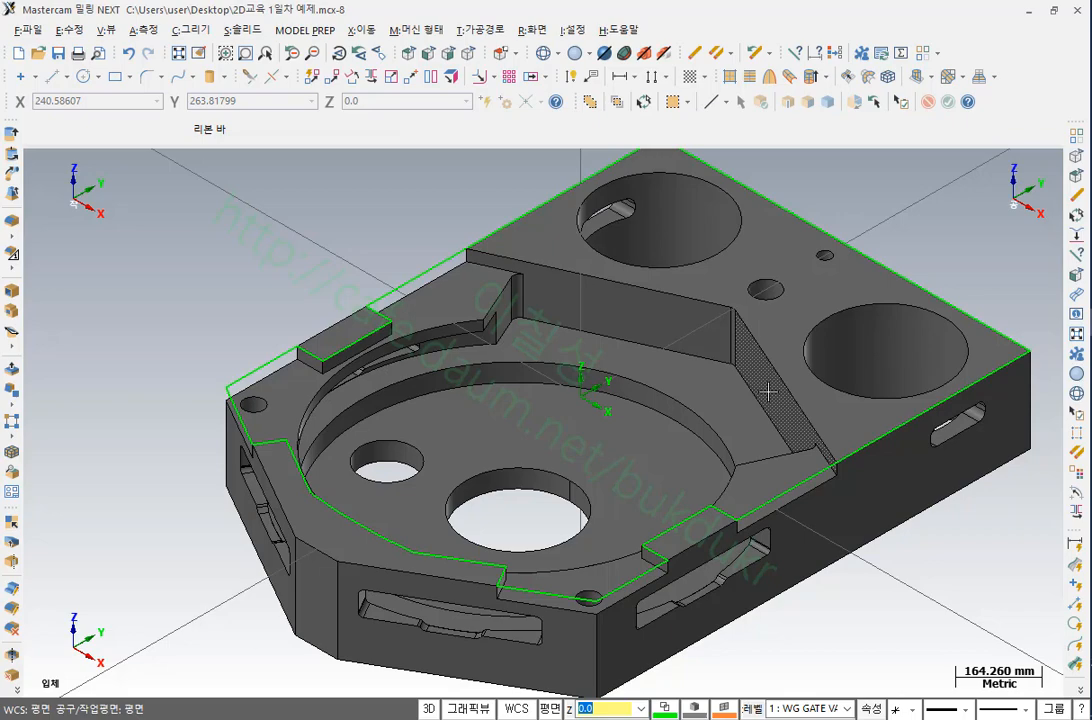
{"action": "left_click", "coordinate": [793, 378]}
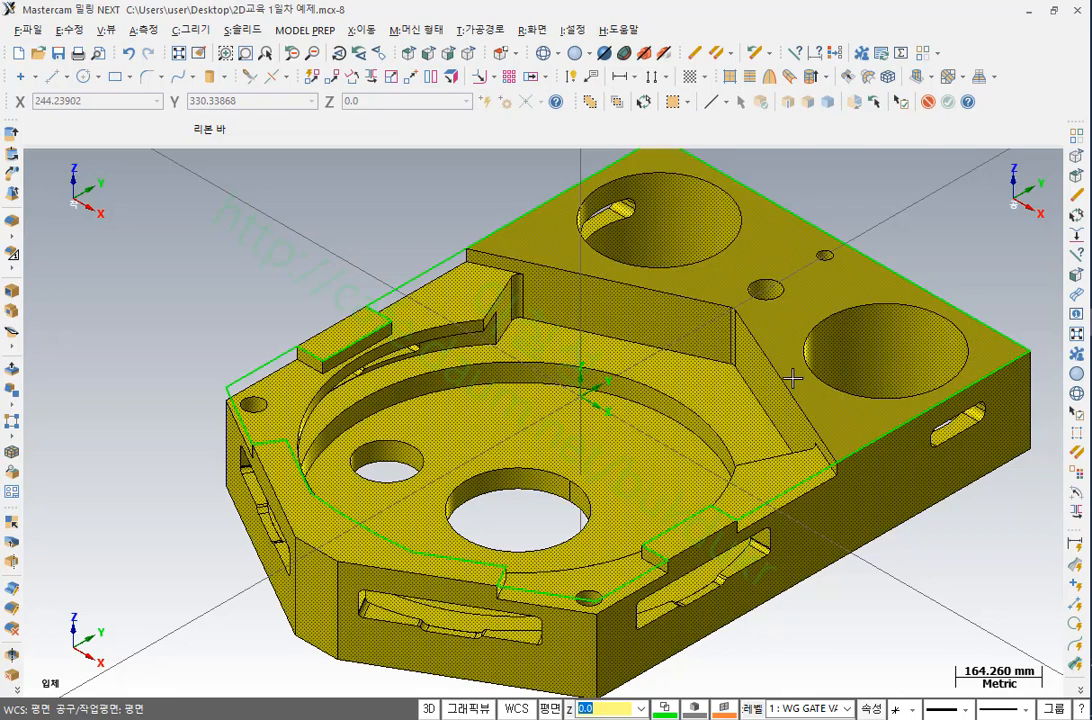
{"action": "scroll", "coordinate": [775, 295], "scroll_direction": "down", "scroll_amount": 1}
{"action": "scroll", "coordinate": [795, 360], "scroll_direction": "up", "scroll_amount": 1}
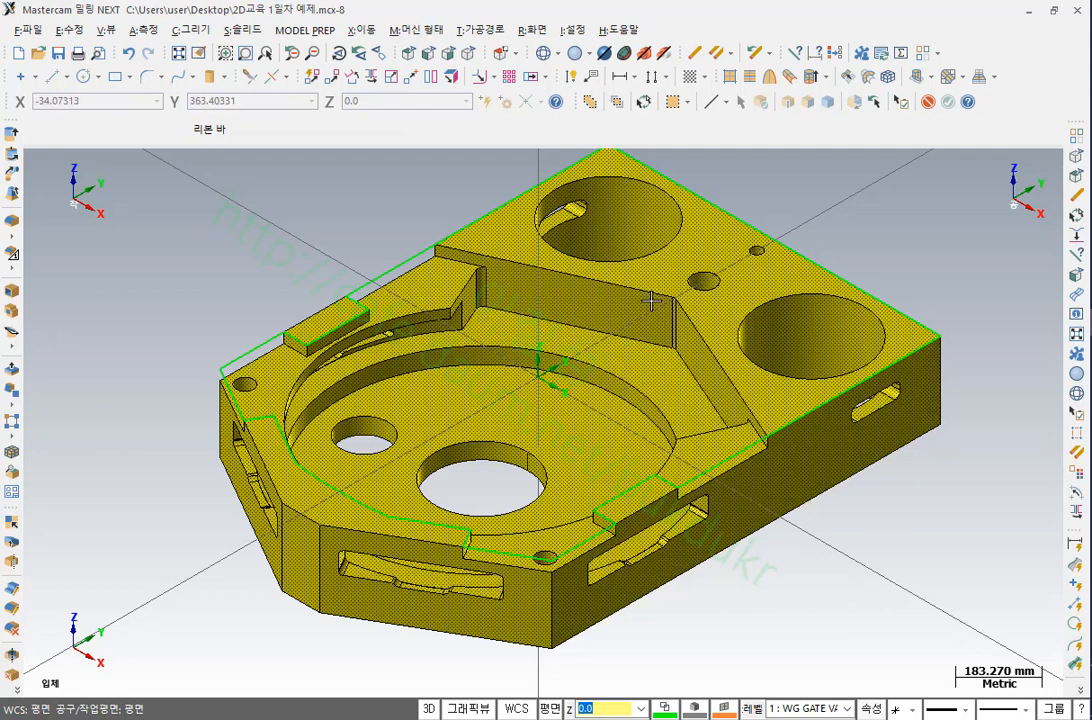
{"action": "left_click", "coordinate": [876, 397]}
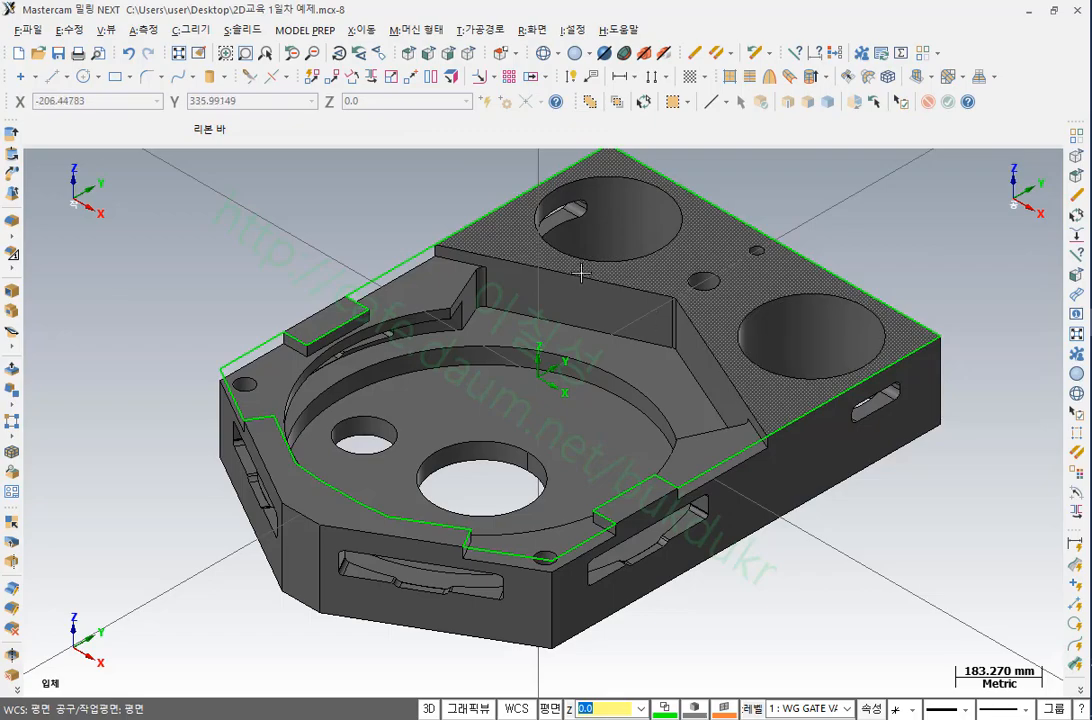
{"action": "scroll", "coordinate": [582, 292], "scroll_direction": "up", "scroll_amount": 1}
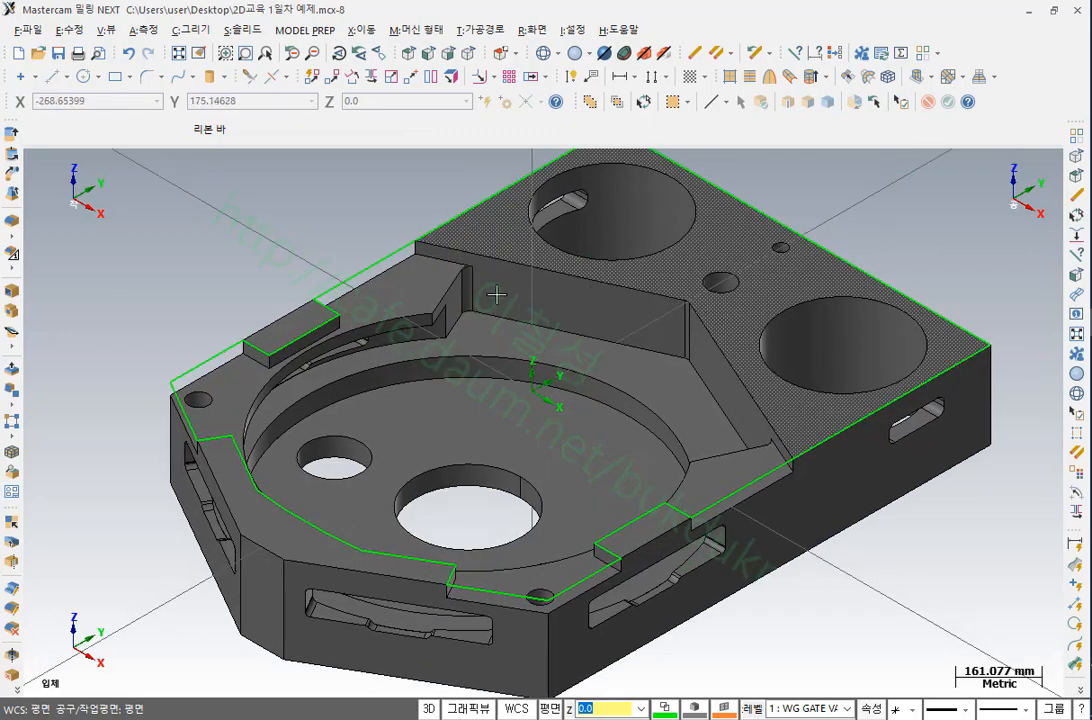
{"action": "scroll", "coordinate": [419, 329], "scroll_direction": "up", "scroll_amount": 5}
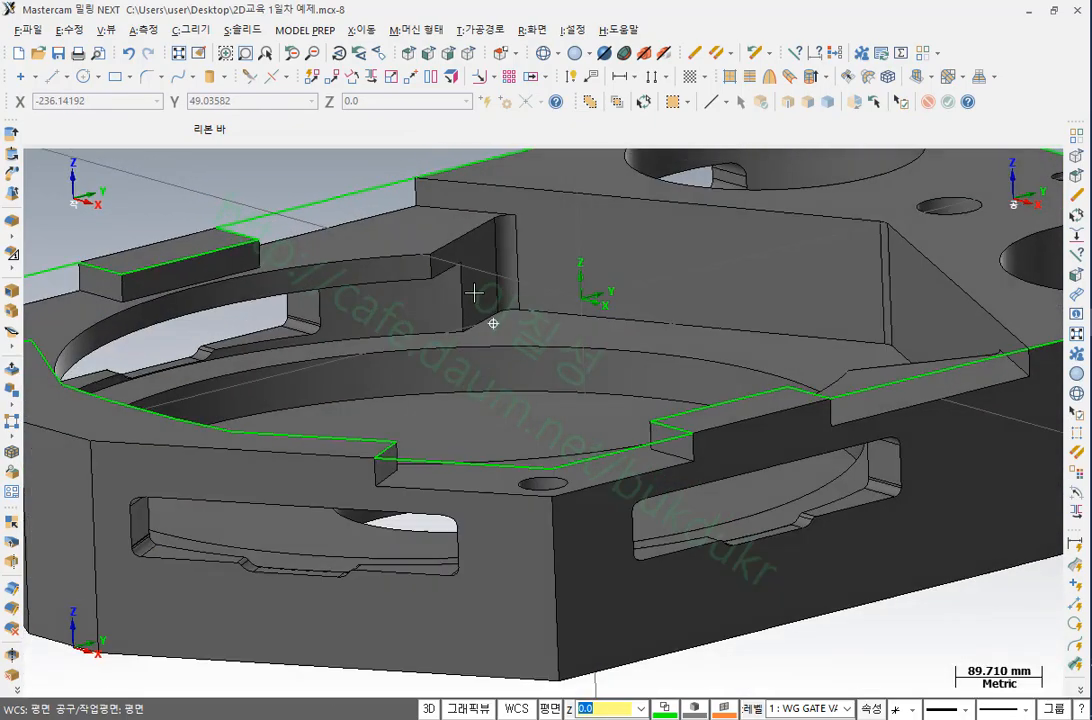
{"action": "middle_click_drag", "start_coordinate": [474, 292], "coordinate": [804, 285]}
{"action": "scroll", "coordinate": [780, 300], "scroll_direction": "down", "scroll_amount": 2}
{"action": "scroll", "coordinate": [780, 300], "scroll_direction": "up", "scroll_amount": 1}
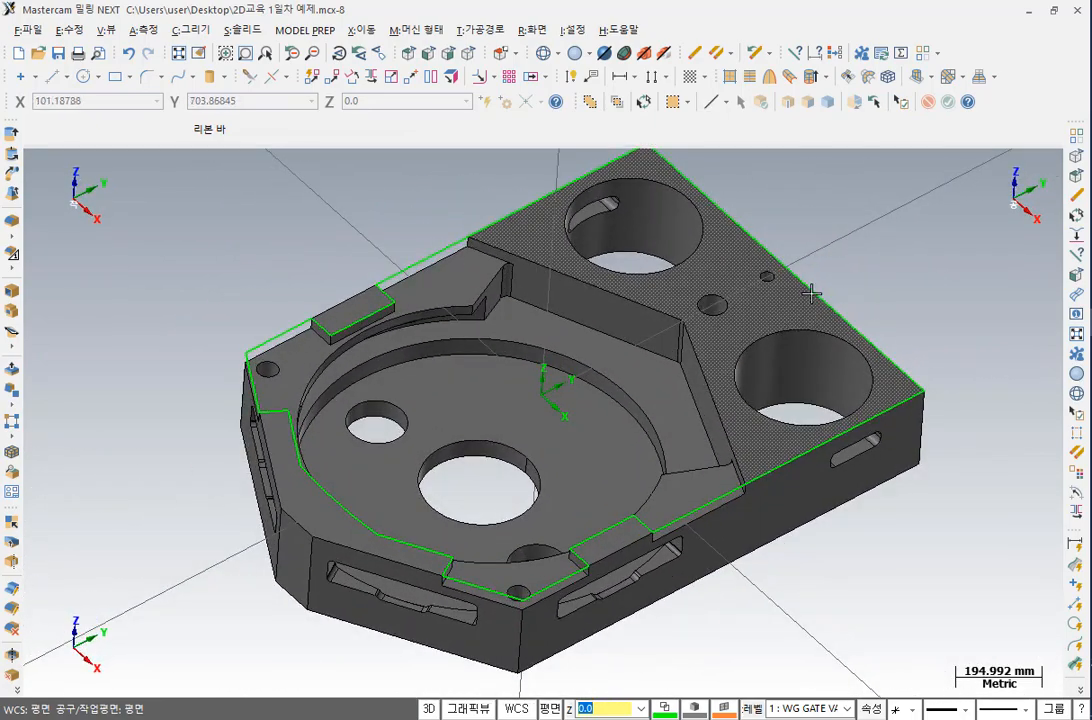